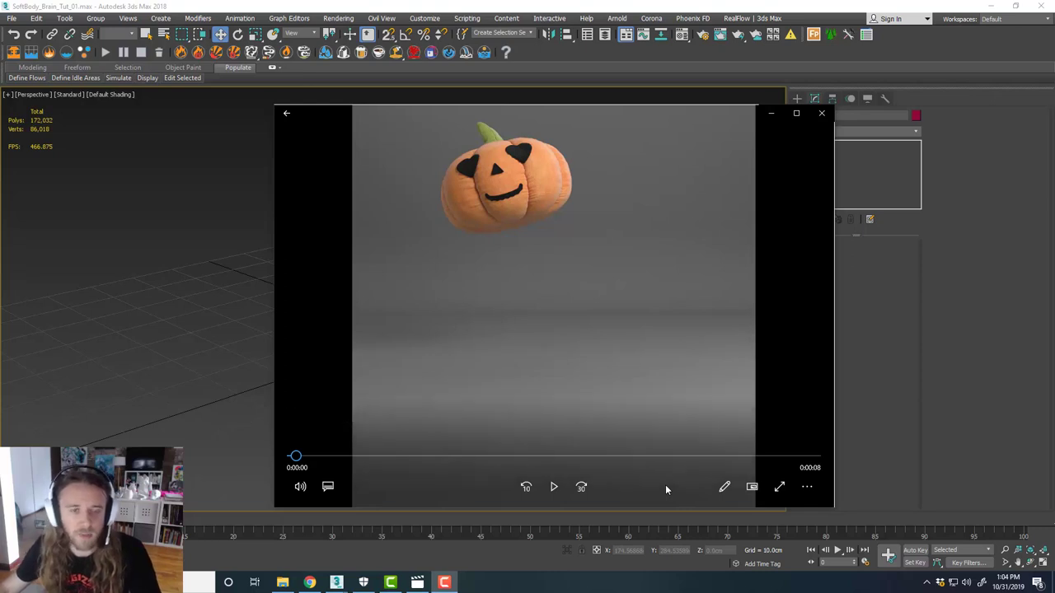
Play the Pumpkins_01 reference video to the end and close the video player.
{"action": "left_click", "coordinate": [556, 486]}
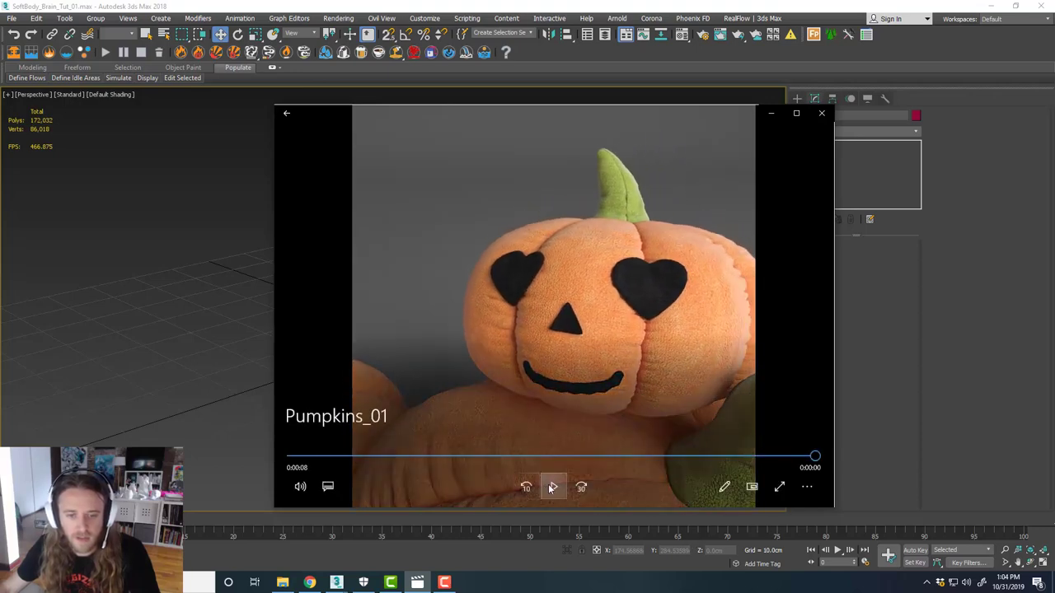
{"action": "left_click", "coordinate": [822, 114]}
{"action": "middle_click_drag", "start_coordinate": [526, 266], "coordinate": [541, 268]}
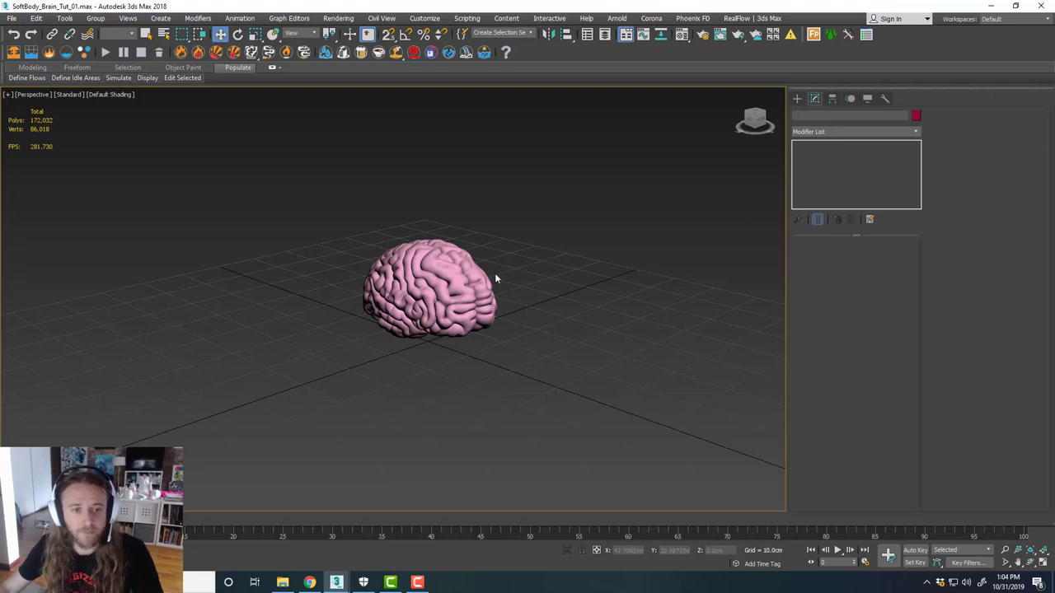
{"action": "middle_click_drag", "start_coordinate": [495, 278], "coordinate": [516, 290]}
{"action": "middle_click_drag", "start_coordinate": [579, 300], "coordinate": [558, 285], "text": "alt"}
{"action": "left_click", "coordinate": [462, 273]}
{"action": "left_click", "coordinate": [556, 282]}
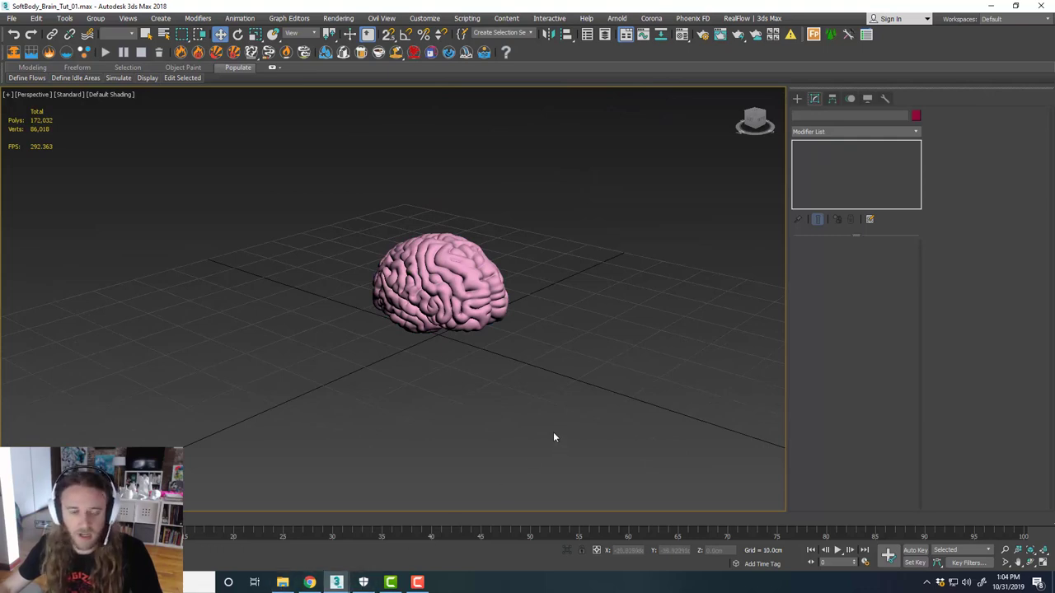
Reopen the Pumpkins_01 reference video, pause it about 5 seconds in, and minimize the player.
{"action": "left_click", "coordinate": [282, 582]}
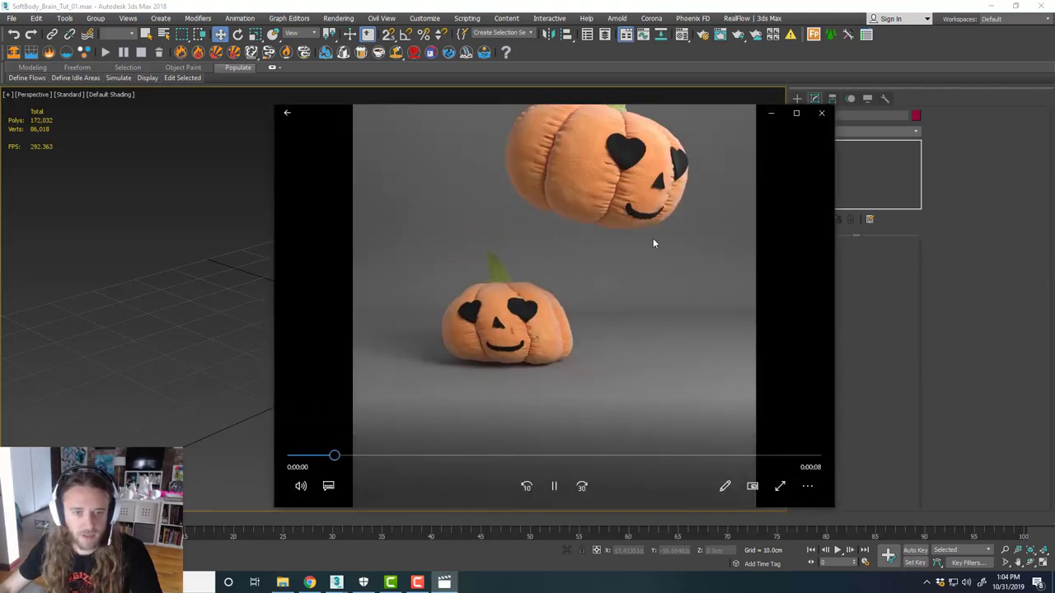
{"action": "left_click", "coordinate": [553, 487]}
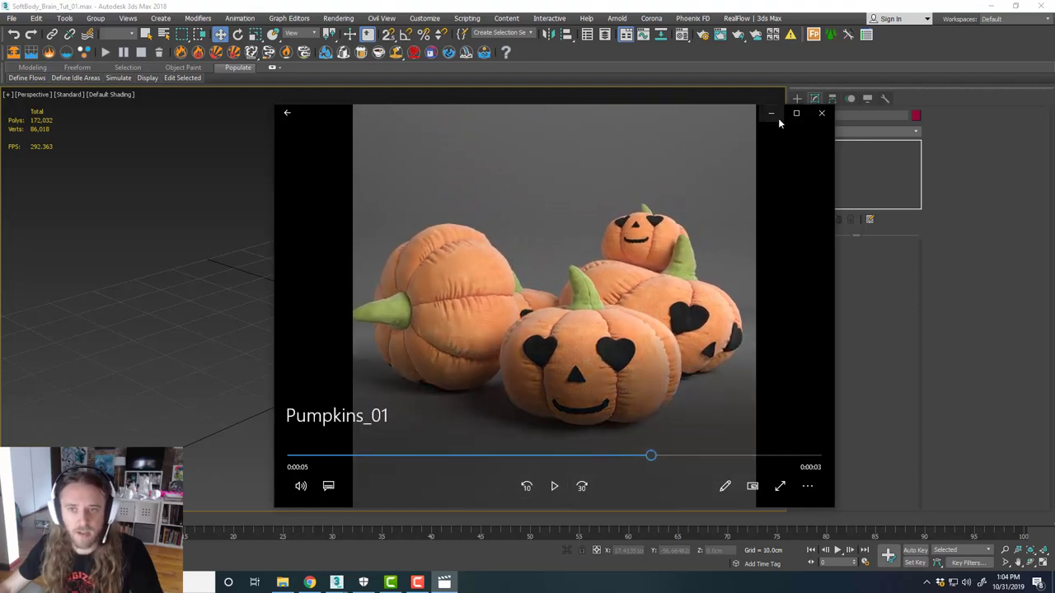
{"action": "left_click", "coordinate": [778, 118]}
{"action": "left_click", "coordinate": [512, 295]}
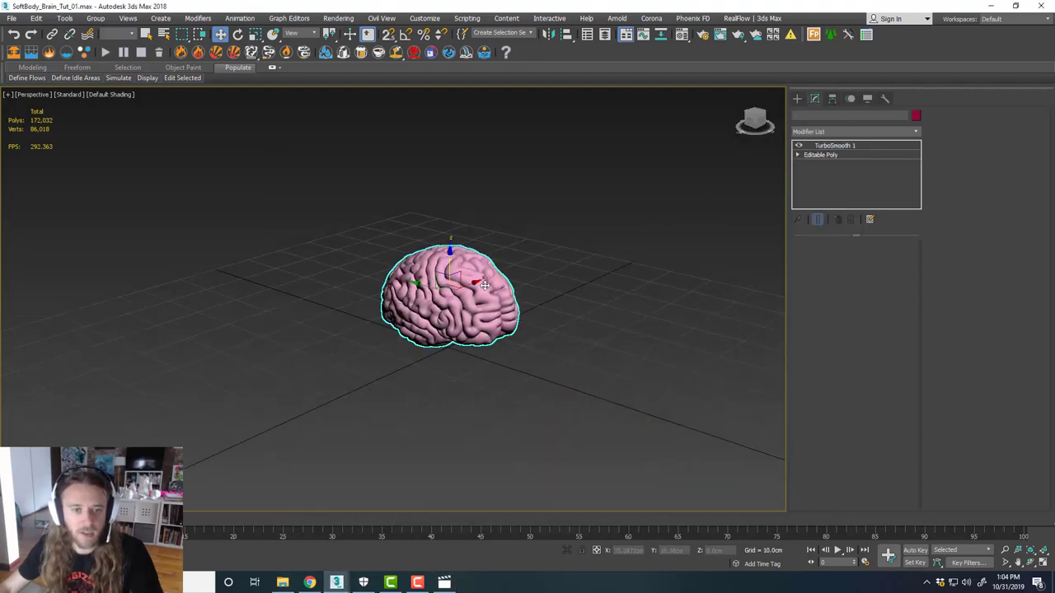
{"action": "middle_click_drag", "start_coordinate": [530, 299], "coordinate": [555, 278], "text": "alt"}
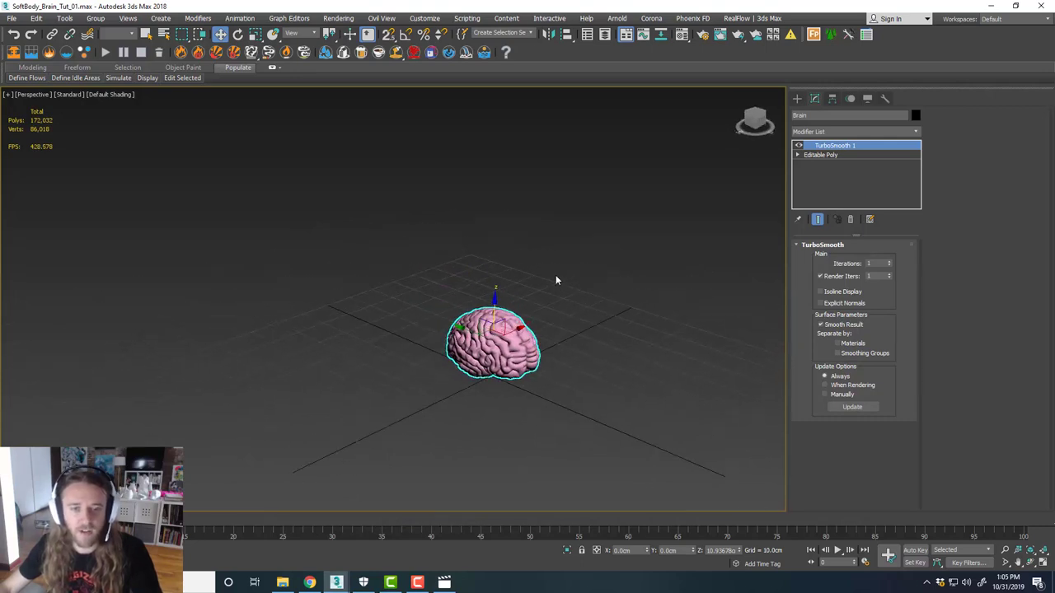
{"action": "left_click", "coordinate": [575, 267]}
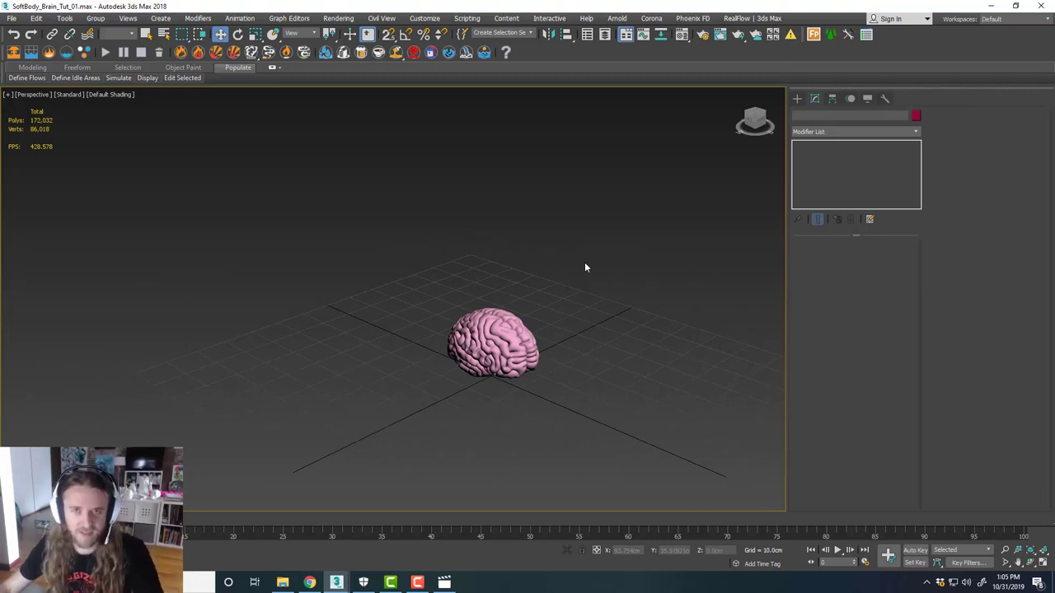
{"action": "middle_click_drag", "start_coordinate": [558, 344], "coordinate": [564, 304], "text": "alt"}
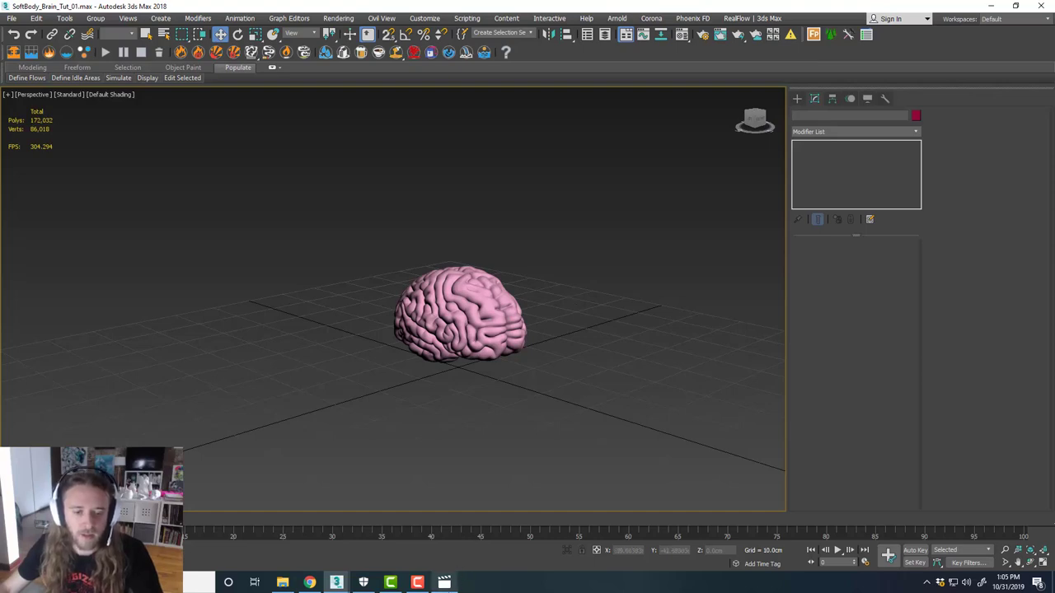
{"action": "left_click", "coordinate": [444, 582]}
{"action": "left_click", "coordinate": [779, 122]}
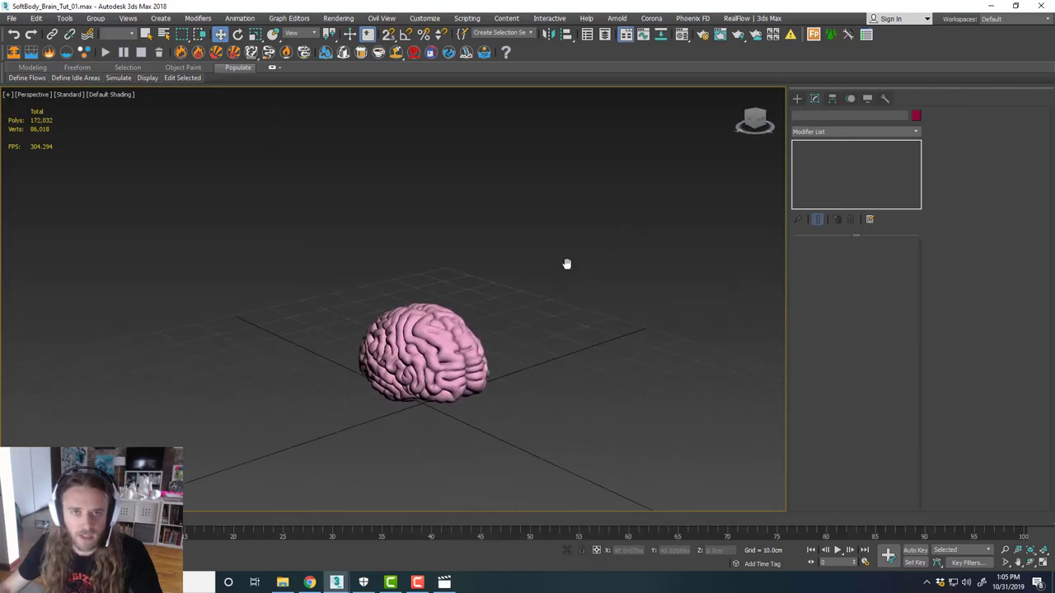
{"action": "middle_click_drag", "start_coordinate": [566, 264], "coordinate": [572, 242]}
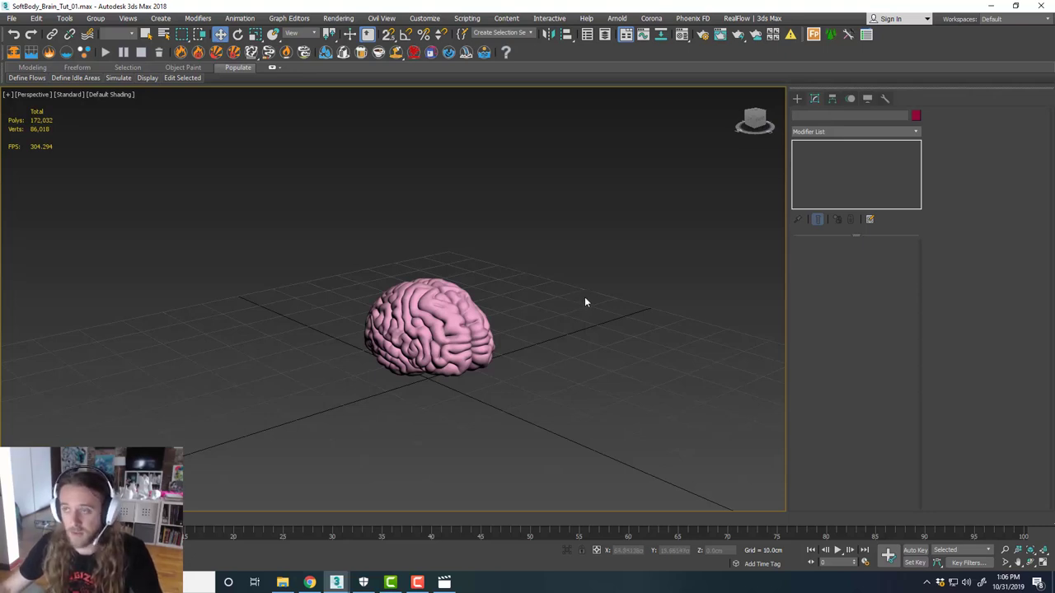
{"action": "middle_click_drag", "start_coordinate": [517, 326], "coordinate": [526, 324]}
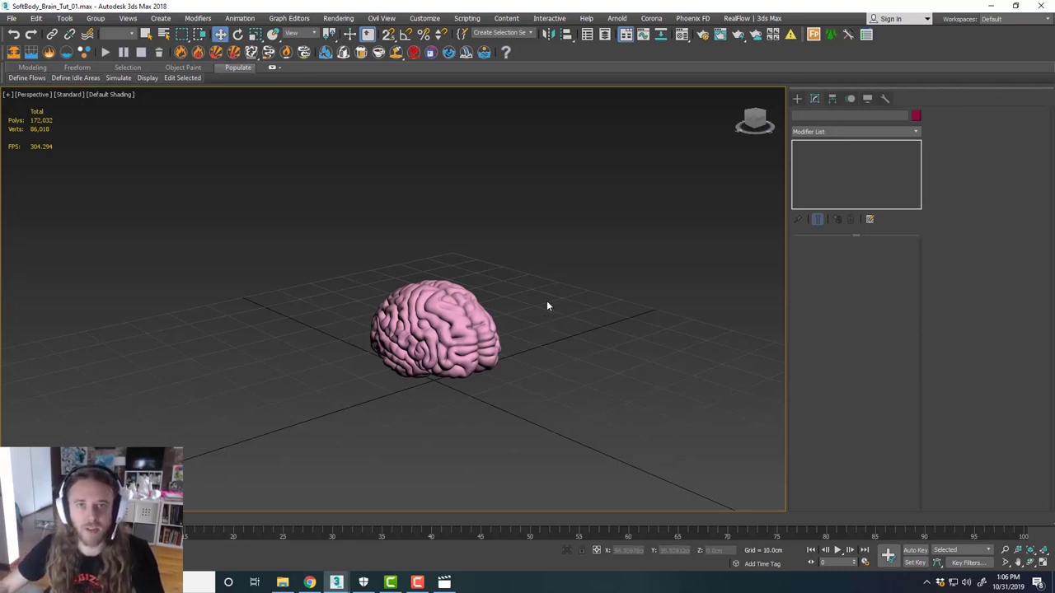
{"action": "middle_click_drag", "start_coordinate": [541, 348], "coordinate": [564, 344]}
{"action": "left_click", "coordinate": [475, 351]}
{"action": "left_click", "coordinate": [558, 342]}
{"action": "left_click", "coordinate": [518, 331]}
{"action": "left_click", "coordinate": [578, 331]}
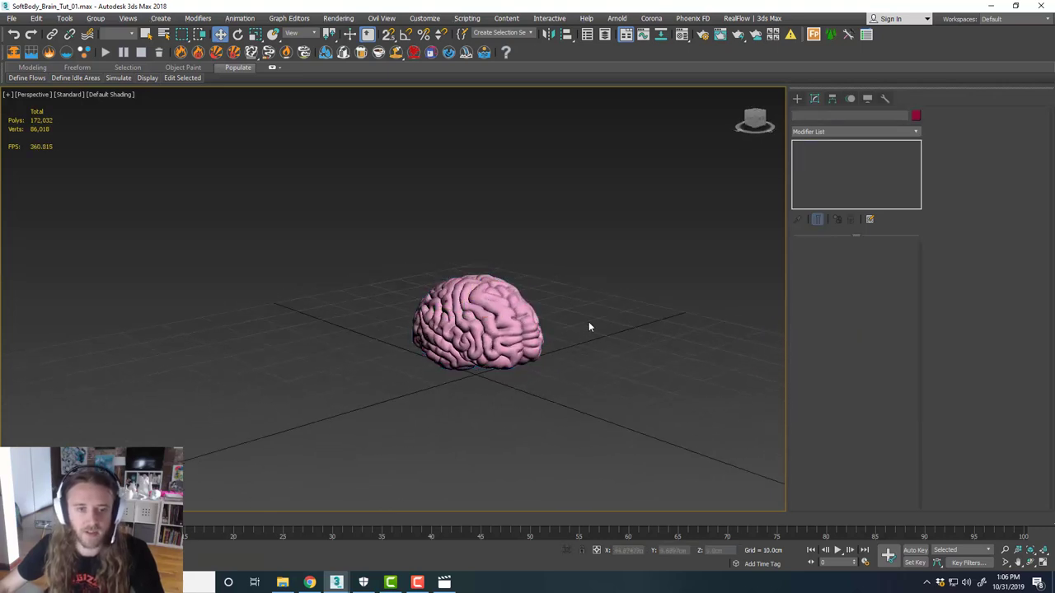
{"action": "left_click", "coordinate": [445, 583]}
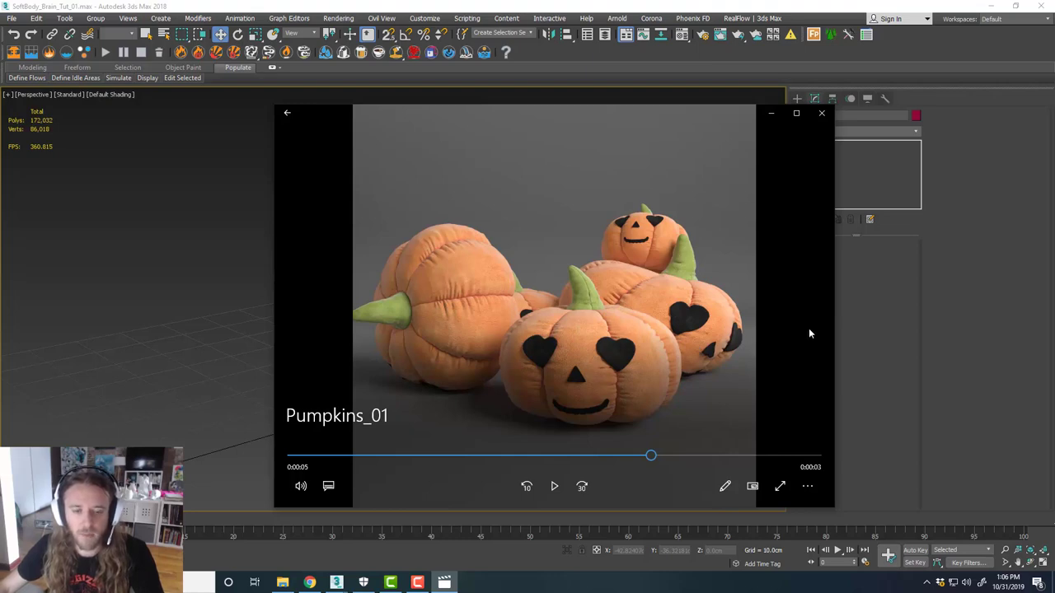
{"action": "left_click", "coordinate": [772, 114]}
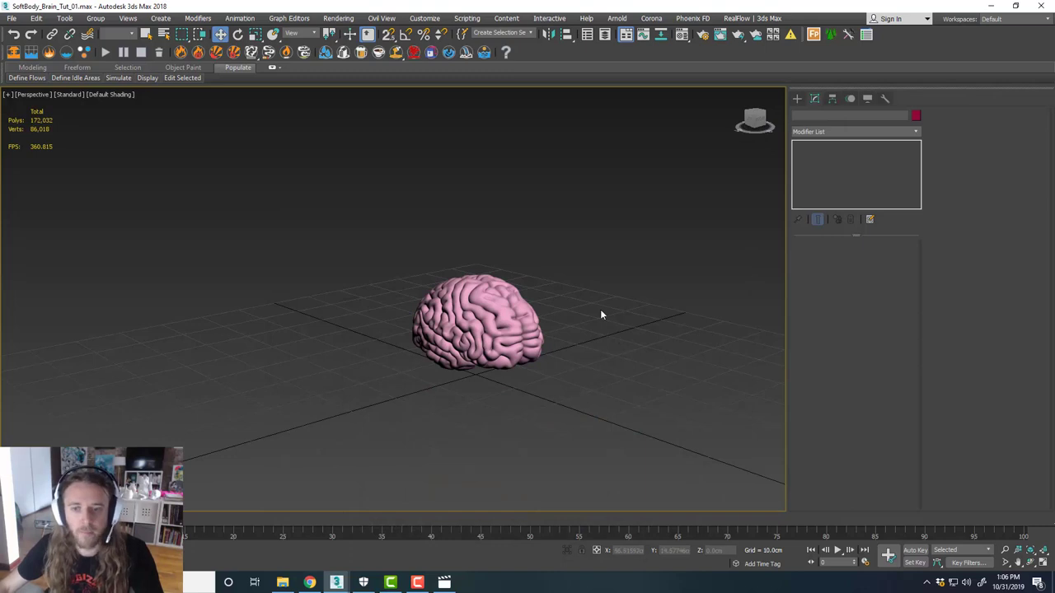
{"action": "scroll", "coordinate": [601, 311], "scroll_direction": "up", "scroll_amount": 1}
{"action": "left_click", "coordinate": [518, 357]}
{"action": "scroll", "coordinate": [515, 356], "scroll_direction": "down", "scroll_amount": 2}
{"action": "left_click", "coordinate": [515, 357]}
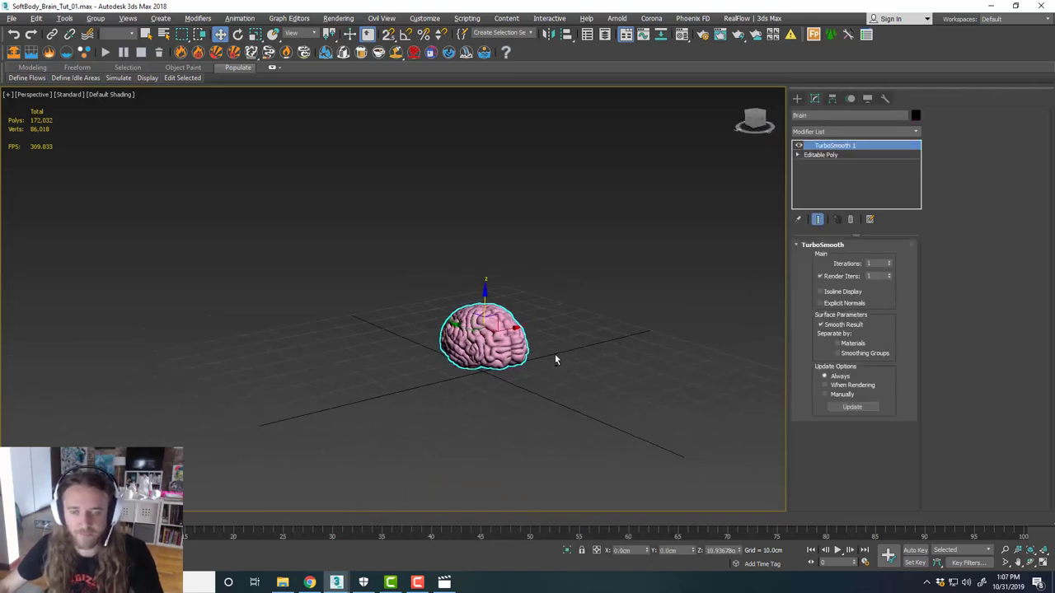
{"action": "scroll", "coordinate": [501, 340], "scroll_direction": "up", "scroll_amount": 2}
{"action": "left_click", "coordinate": [439, 130]}
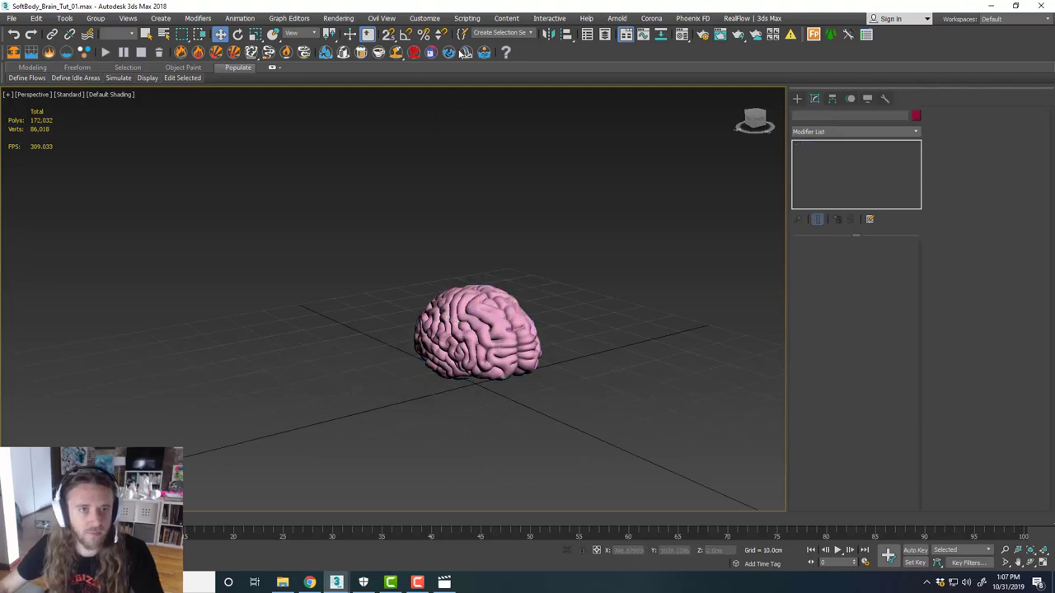
{"action": "left_click", "coordinate": [424, 18]}
{"action": "left_click", "coordinate": [675, 201]}
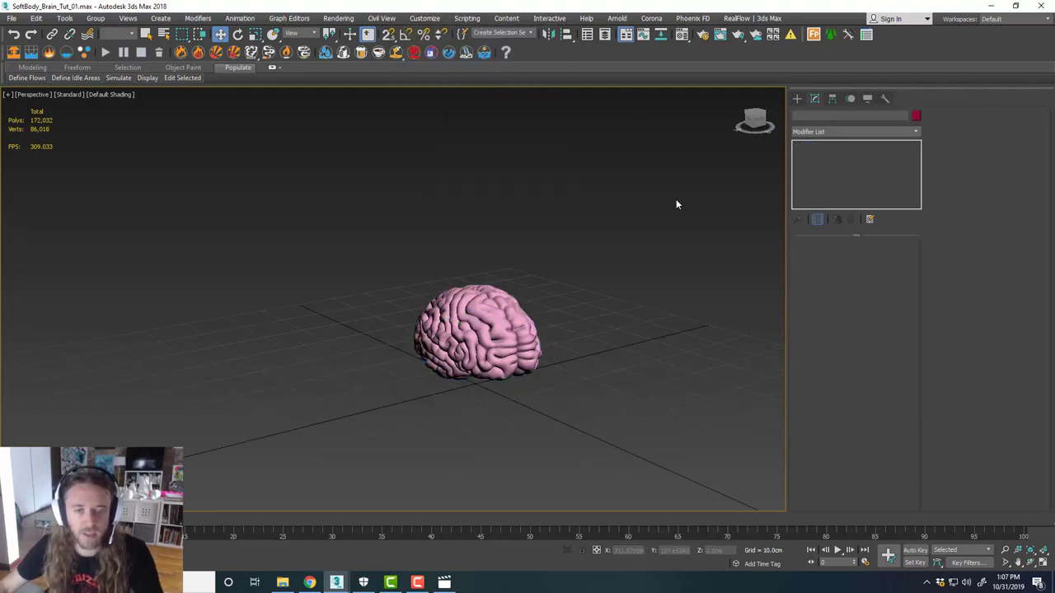
{"action": "left_click", "coordinate": [505, 318]}
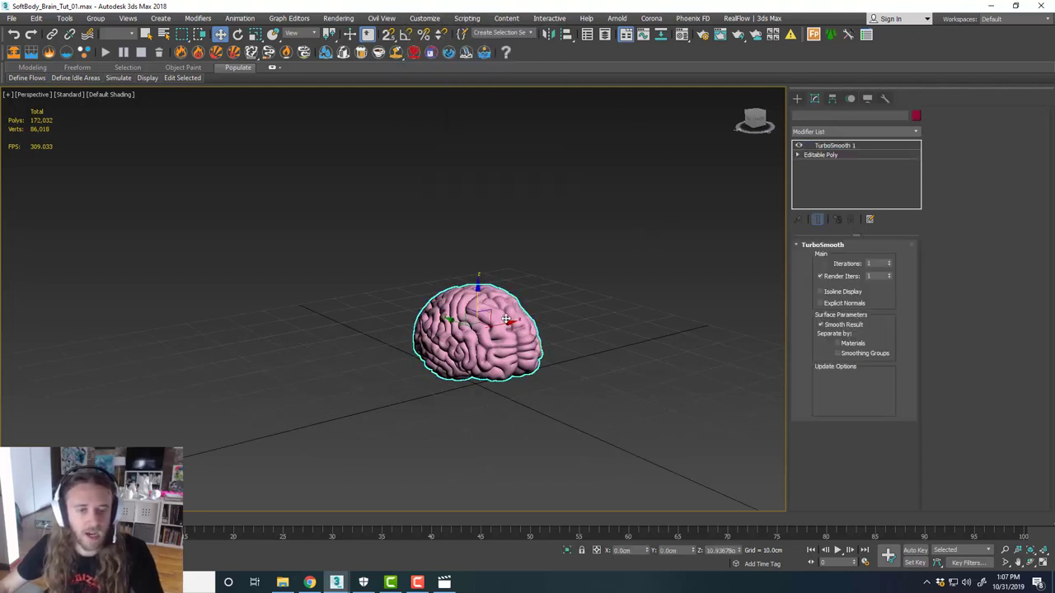
{"action": "left_click", "coordinate": [587, 303]}
{"action": "left_click", "coordinate": [540, 327]}
{"action": "middle_click_drag", "start_coordinate": [540, 326], "coordinate": [582, 329], "text": "alt"}
{"action": "left_click", "coordinate": [562, 248]}
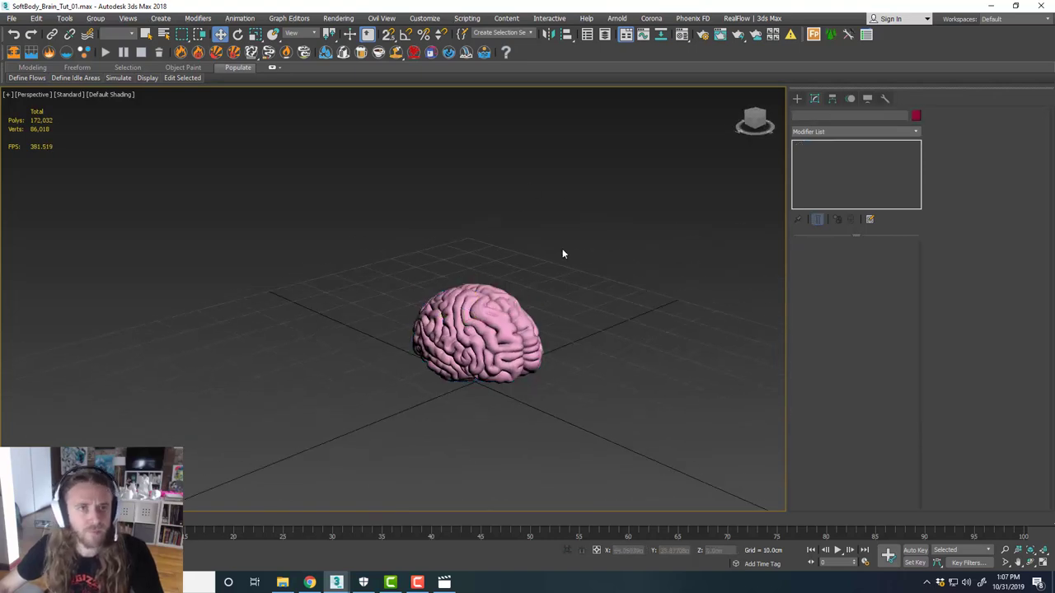
Check the scene's display unit scale and system unit scale in Units Setup, and accept both dialogs.
{"action": "left_click", "coordinate": [425, 18]}
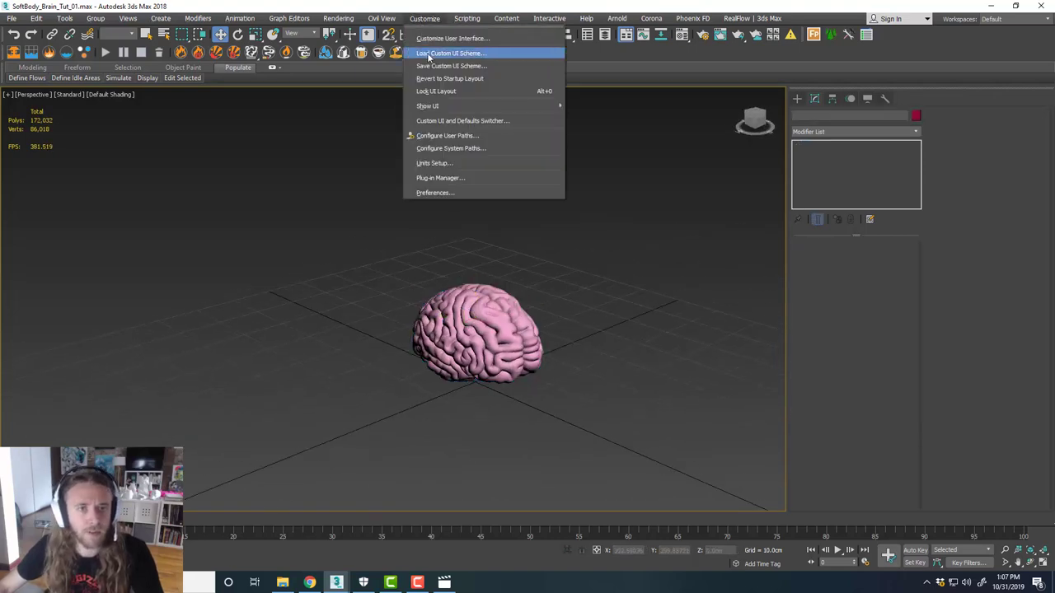
{"action": "left_click", "coordinate": [449, 163]}
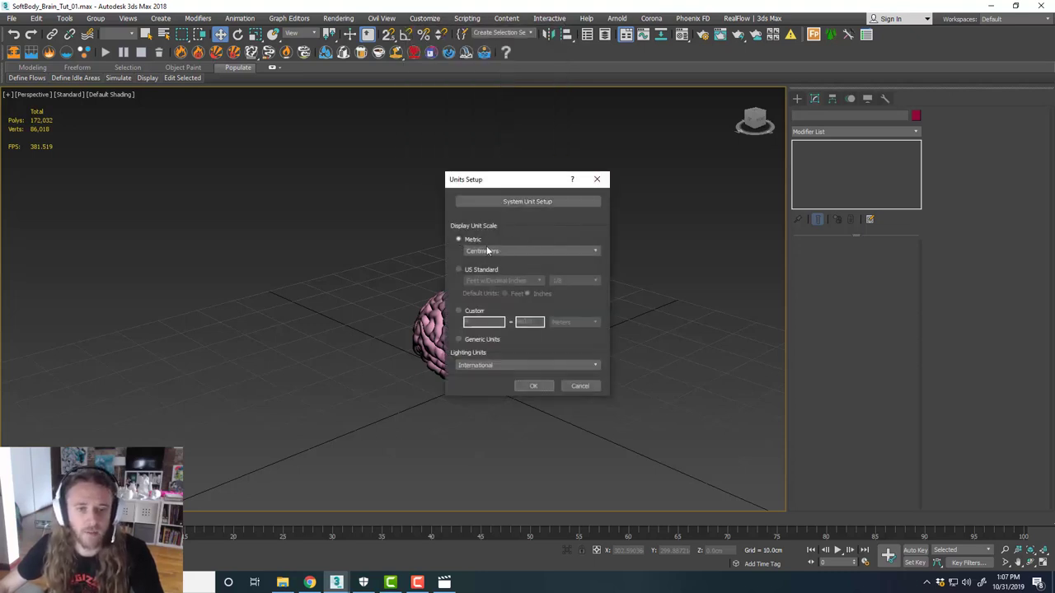
{"action": "left_click", "coordinate": [523, 202]}
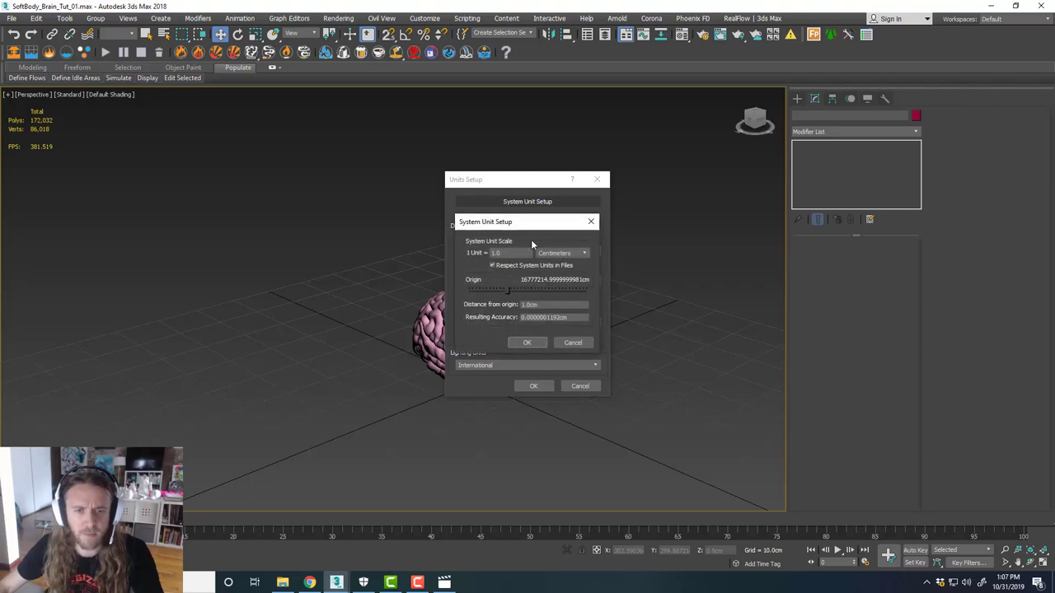
{"action": "left_click", "coordinate": [534, 342]}
{"action": "left_click", "coordinate": [540, 385]}
{"action": "middle_click_drag", "start_coordinate": [595, 356], "coordinate": [603, 356]}
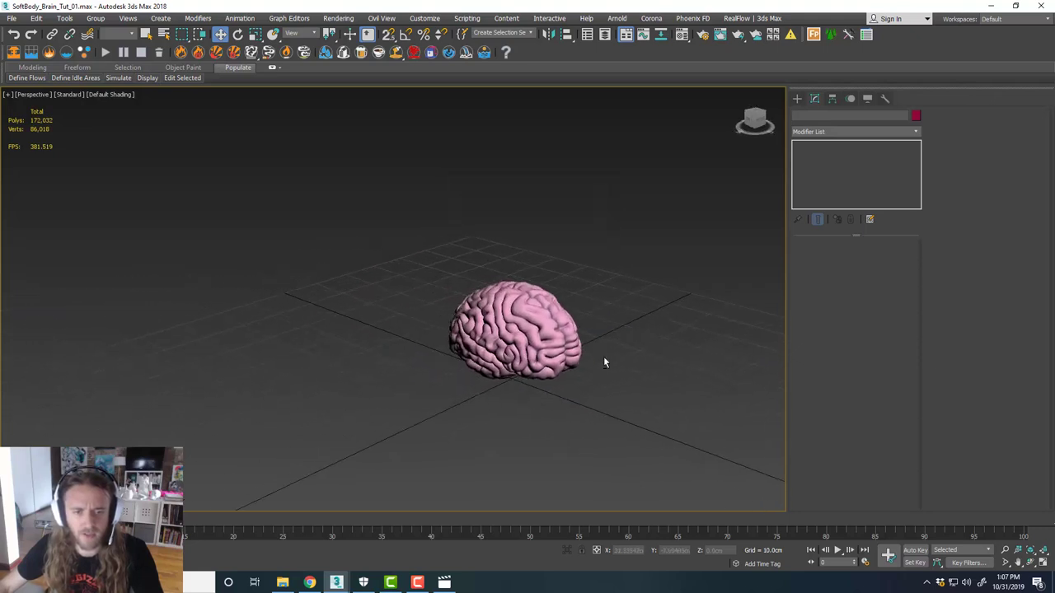
Draw a sphere with a radius of about 12.67 cm centred over the brain in the Top view.
{"action": "left_click", "coordinate": [545, 337]}
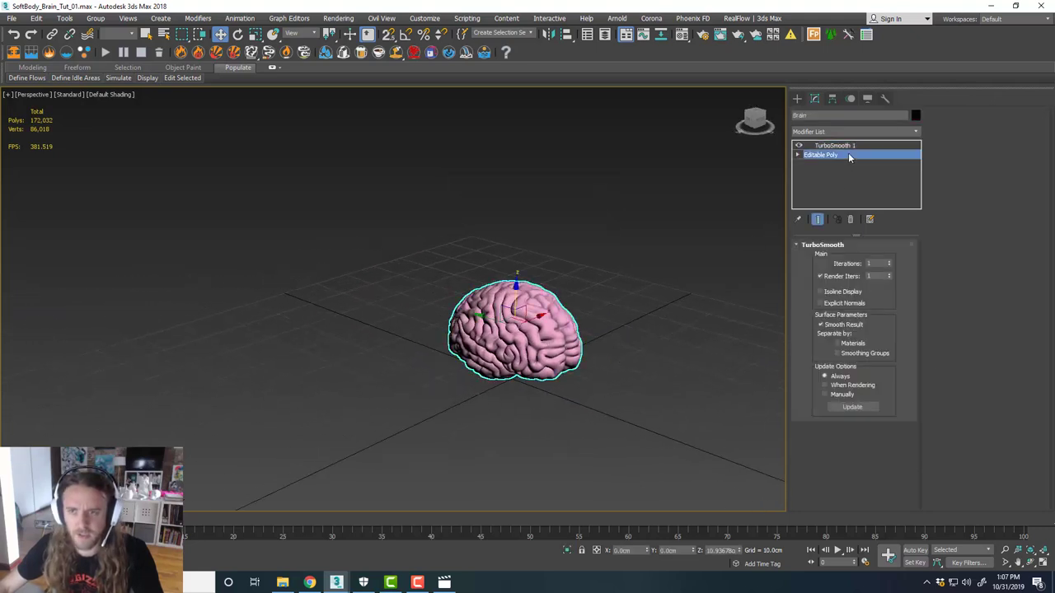
{"action": "left_click", "coordinate": [709, 249]}
{"action": "key", "text": "alt+w"}
{"action": "key", "text": "alt+w"}
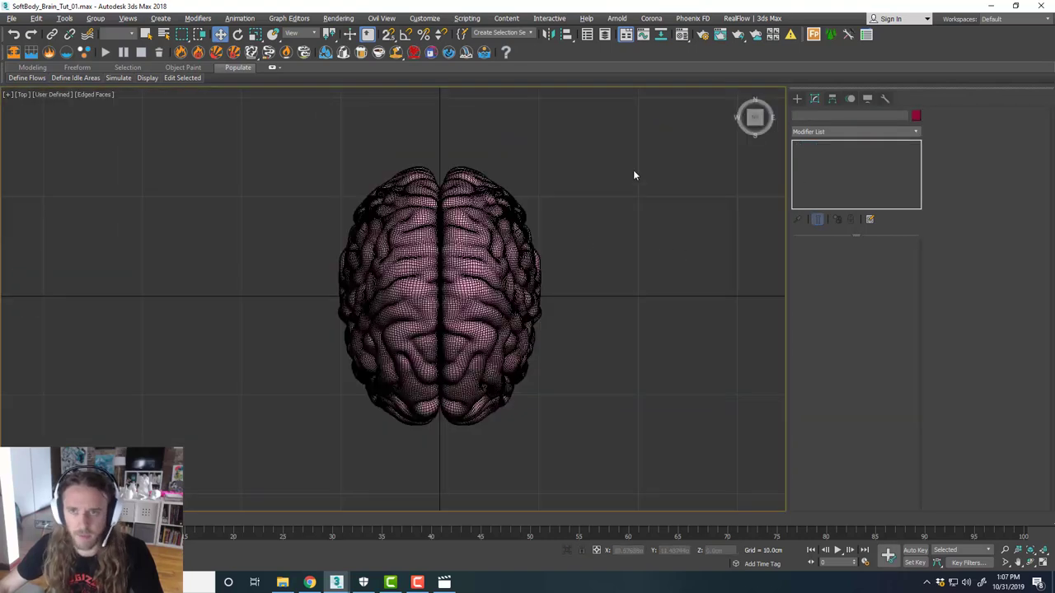
{"action": "left_click", "coordinate": [797, 99]}
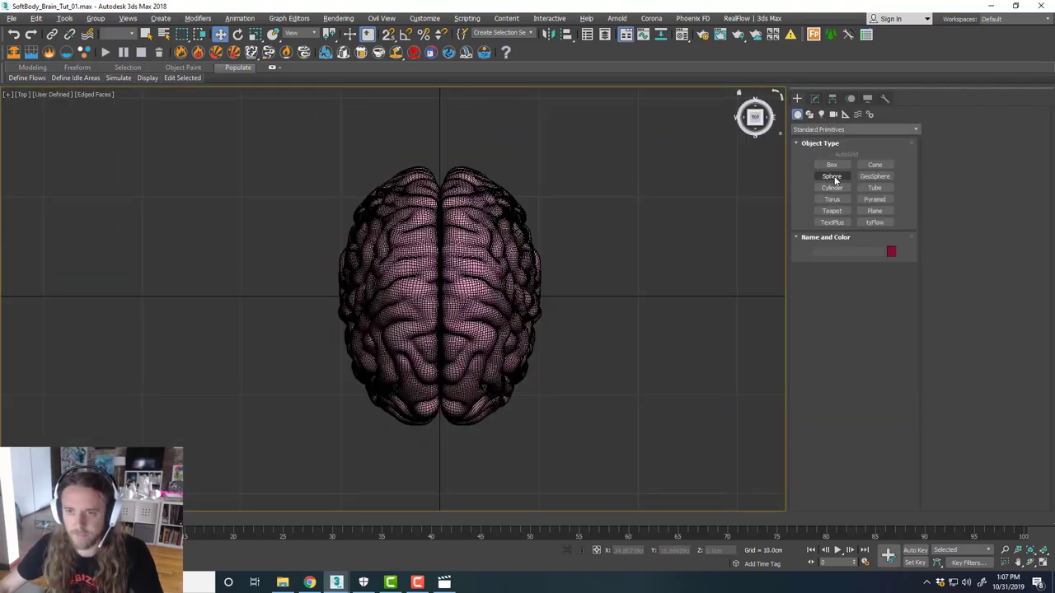
{"action": "left_click", "coordinate": [832, 176]}
{"action": "left_click_drag", "start_coordinate": [443, 295], "coordinate": [509, 186]}
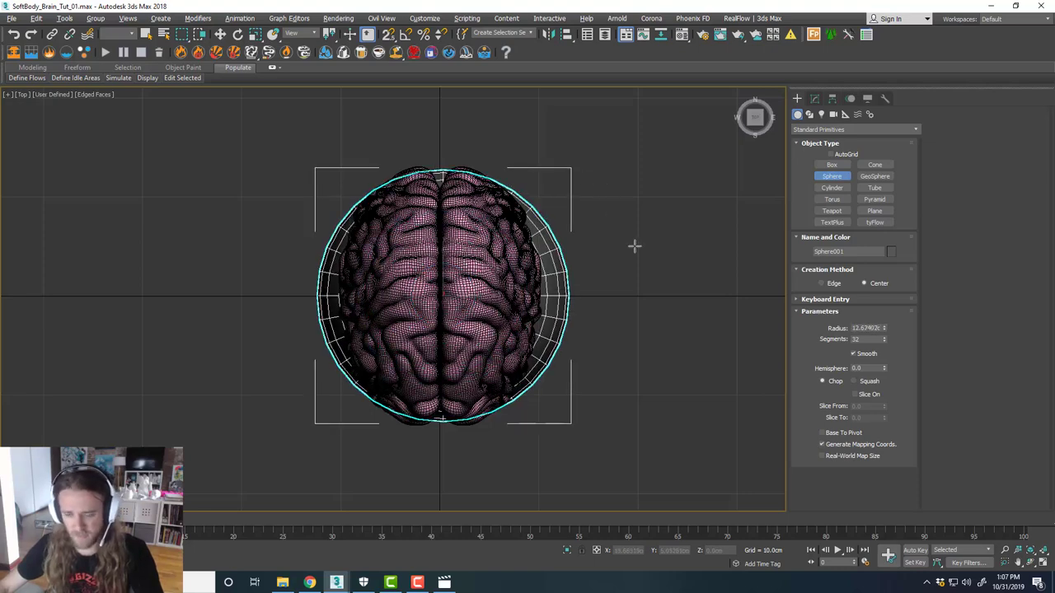
Raise the sphere to about 10.73 cm on Z in the Perspective view to compare it with the brain, and delete it.
{"action": "key", "text": "alt+w"}
{"action": "key", "text": "alt+w"}
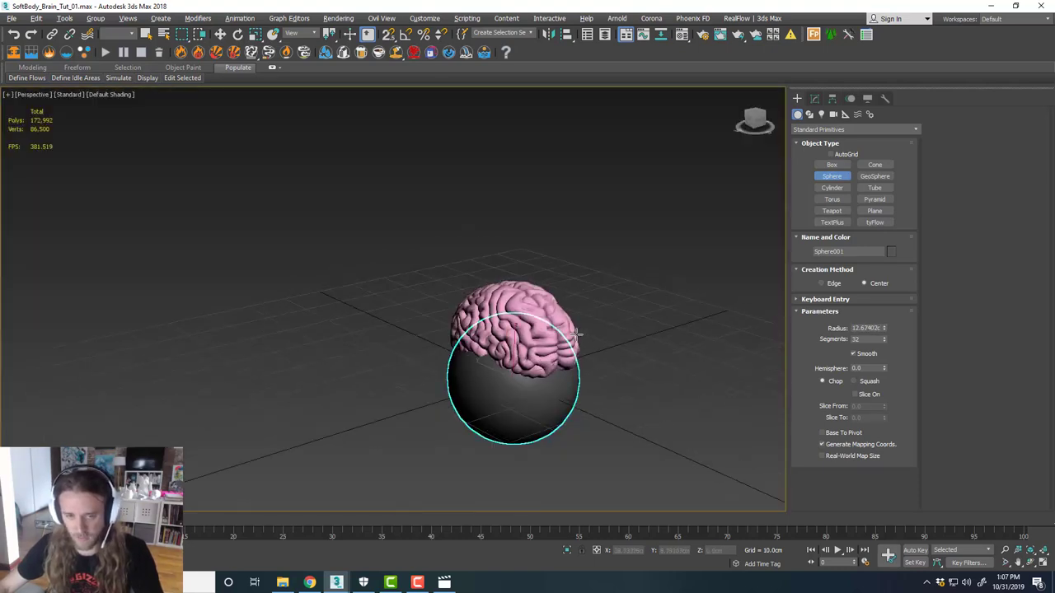
{"action": "middle_click_drag", "start_coordinate": [576, 333], "coordinate": [466, 332], "text": "alt"}
{"action": "key", "text": "w"}
{"action": "left_click_drag", "start_coordinate": [517, 349], "coordinate": [524, 295]}
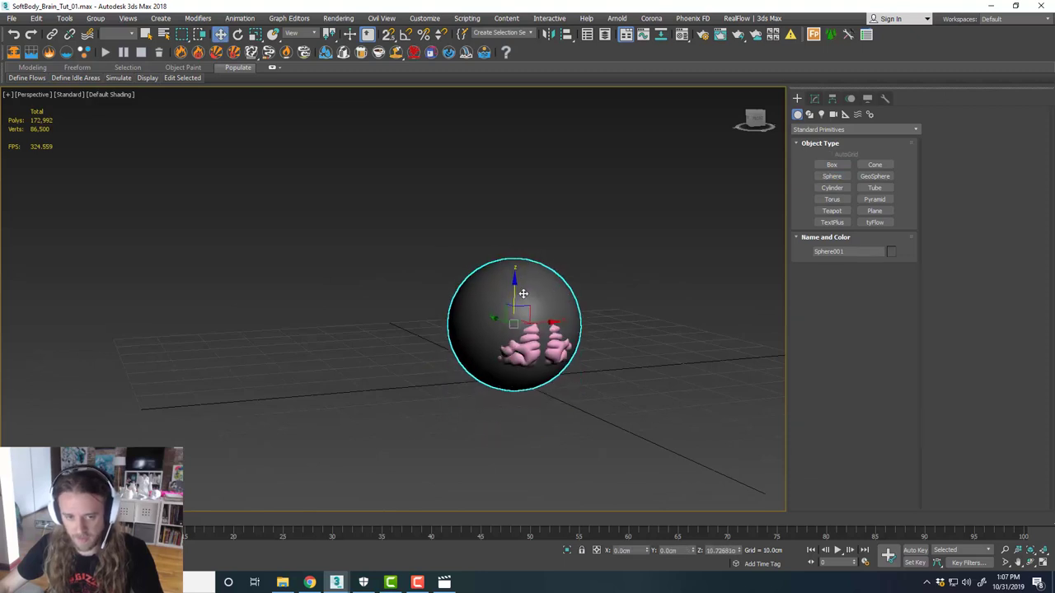
{"action": "key", "text": "Delete"}
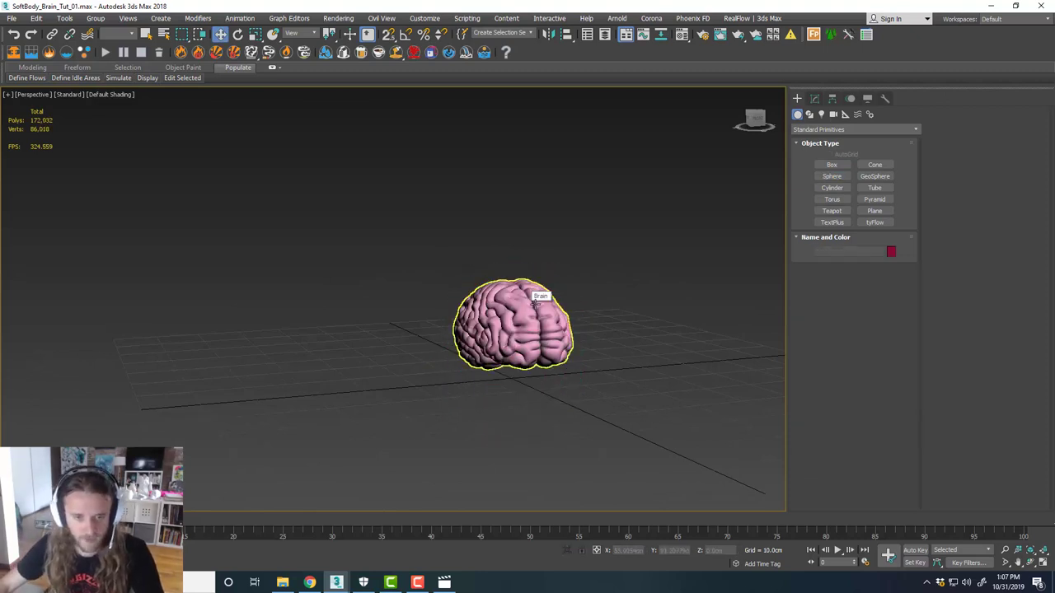
Move the brain straight up along Z to about 76.9 cm above the grid.
{"action": "scroll", "coordinate": [534, 306], "scroll_direction": "up", "scroll_amount": 3}
{"action": "left_click", "coordinate": [533, 324]}
{"action": "middle_click_drag", "start_coordinate": [534, 326], "coordinate": [602, 351], "text": "alt"}
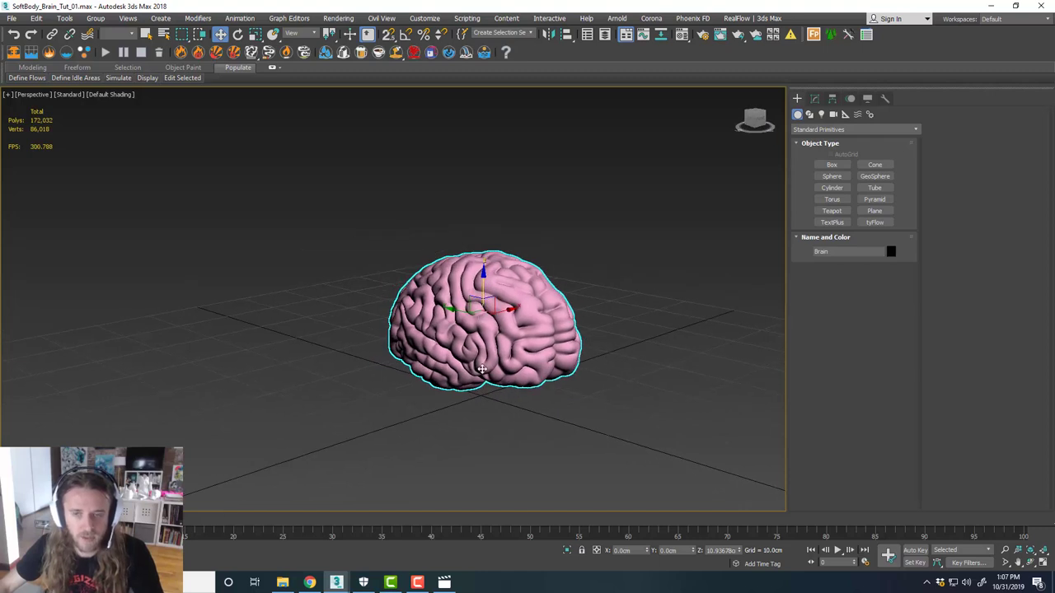
{"action": "scroll", "coordinate": [506, 332], "scroll_direction": "down", "scroll_amount": 4}
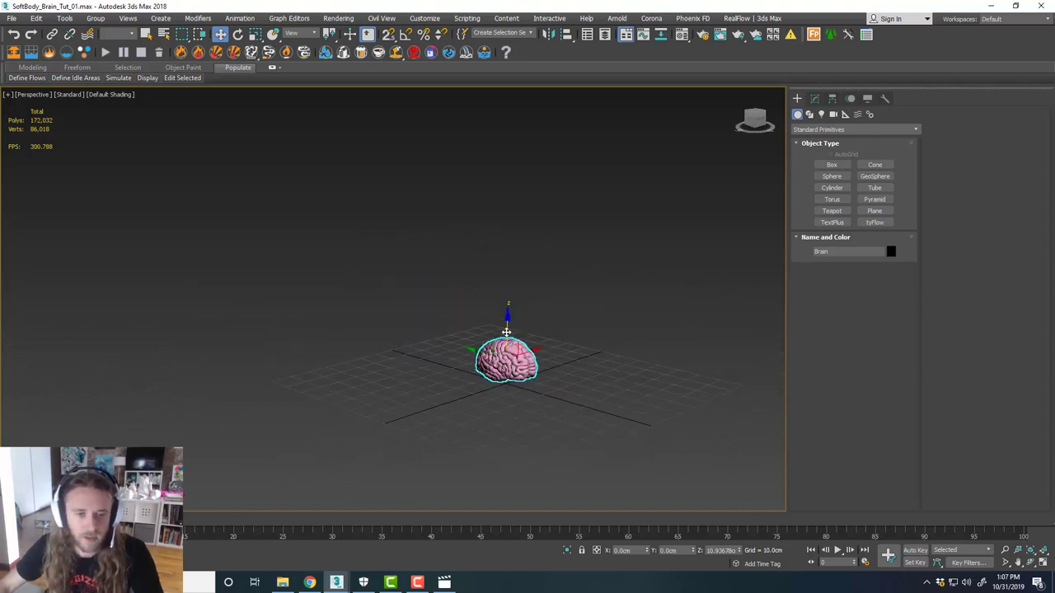
{"action": "left_click_drag", "start_coordinate": [506, 332], "coordinate": [519, 251]}
{"action": "scroll", "coordinate": [548, 319], "scroll_direction": "up", "scroll_amount": 2}
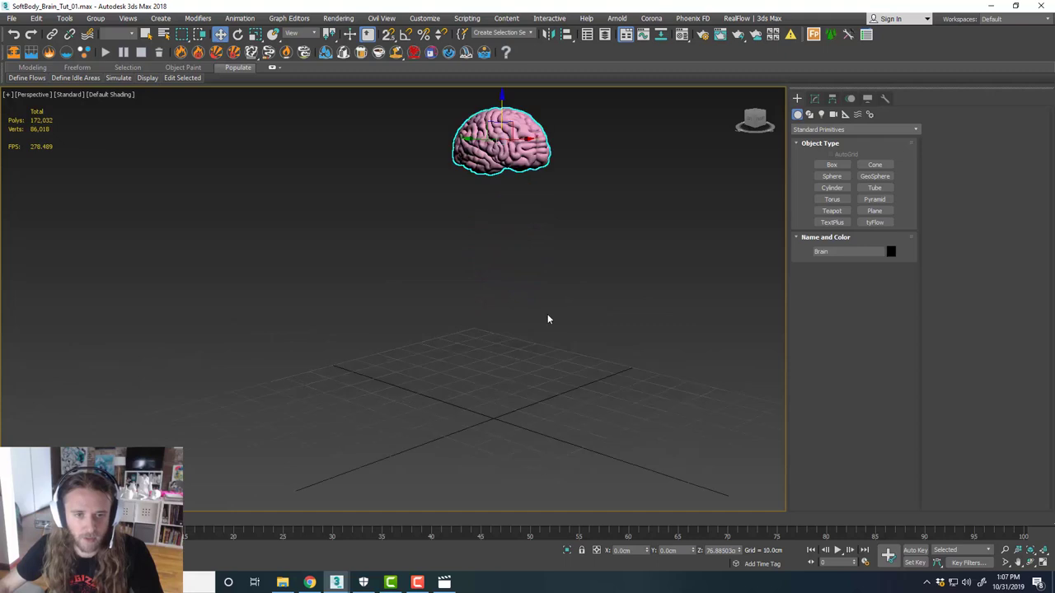
{"action": "mouse_move", "coordinate": [548, 316]}
{"action": "middle_mouse_down", "text": "alt"}
{"action": "mouse_move", "coordinate": [527, 313]}
{"action": "mouse_move", "coordinate": [539, 314]}
{"action": "middle_mouse_up", "text": "alt"}
{"action": "middle_click_drag", "start_coordinate": [553, 259], "coordinate": [545, 303]}
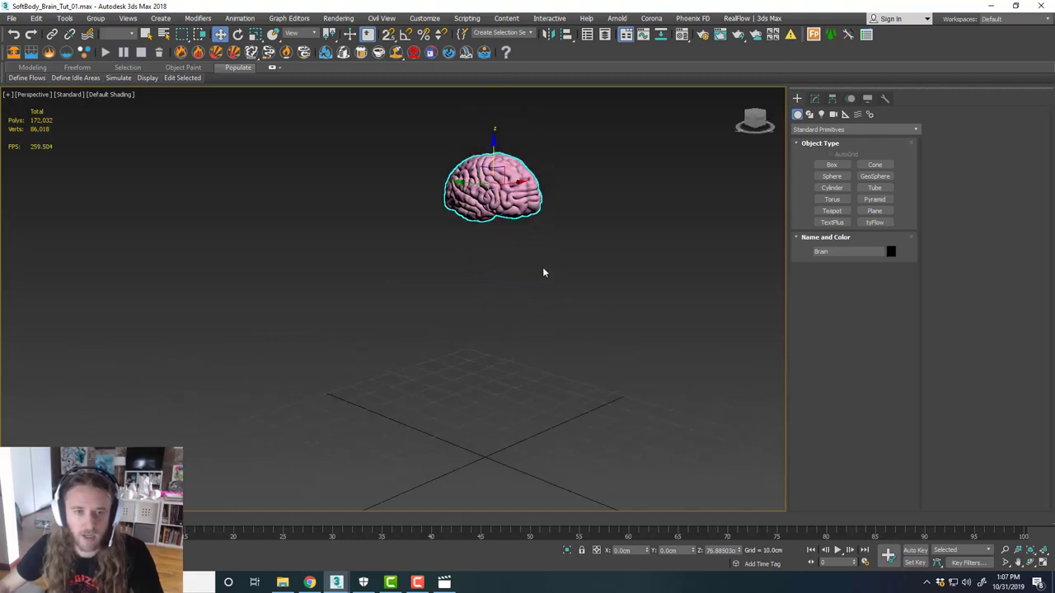
Turn on edged faces in the Perspective view so the brain's polygon mesh is displayed.
{"action": "scroll", "coordinate": [511, 155], "scroll_direction": "up", "scroll_amount": 3}
{"action": "middle_click_drag", "start_coordinate": [589, 219], "coordinate": [591, 235]}
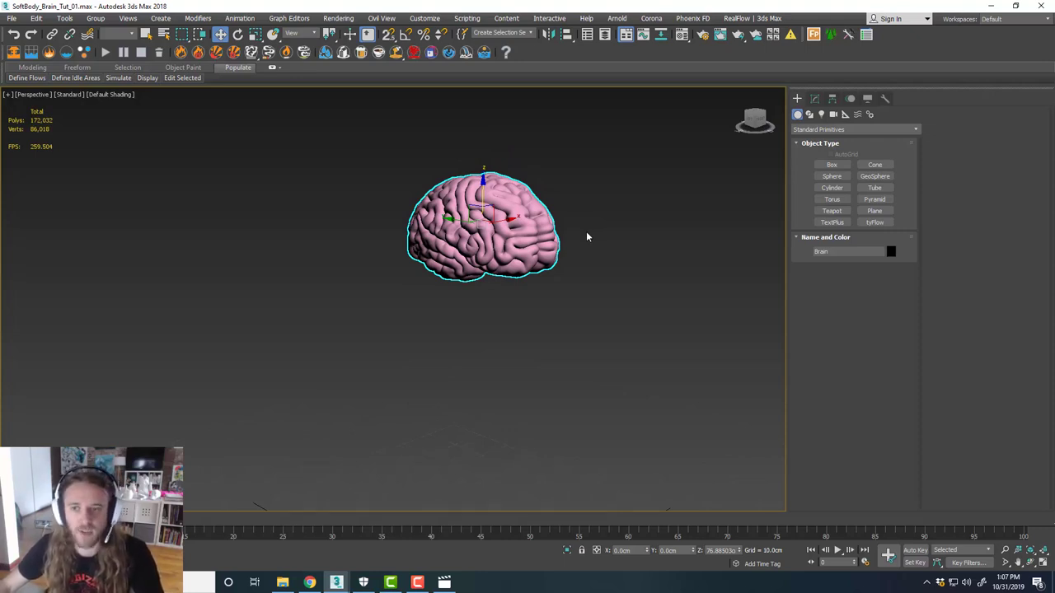
{"action": "scroll", "coordinate": [586, 240], "scroll_direction": "up", "scroll_amount": 5}
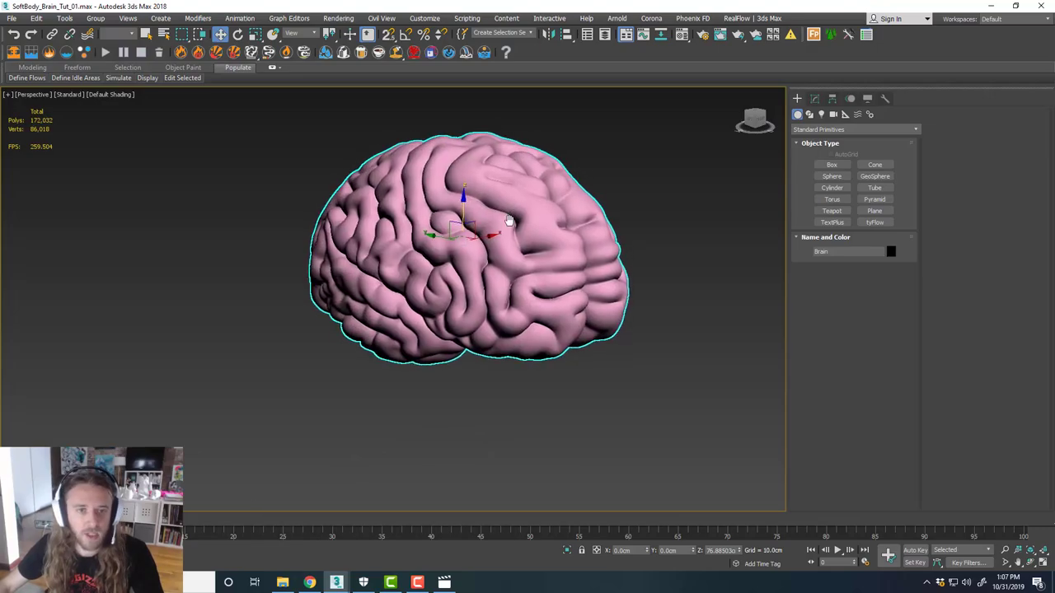
{"action": "left_click", "coordinate": [115, 94]}
{"action": "left_click", "coordinate": [153, 216]}
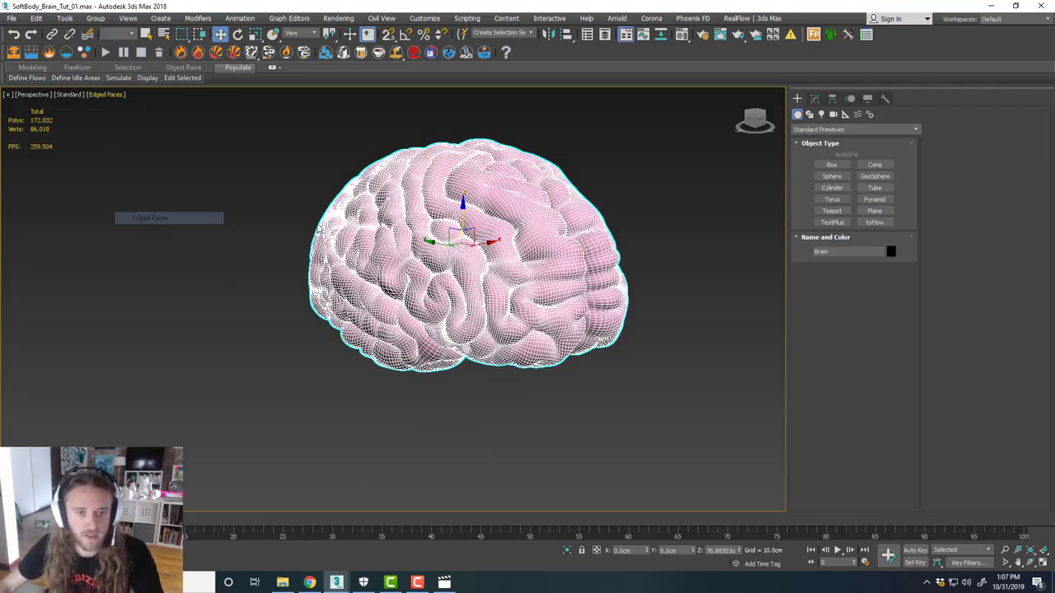
{"action": "scroll", "coordinate": [550, 228], "scroll_direction": "up", "scroll_amount": 3}
{"action": "mouse_move", "coordinate": [550, 228]}
{"action": "middle_mouse_down", "text": "alt"}
{"action": "mouse_move", "coordinate": [638, 231]}
{"action": "mouse_move", "coordinate": [557, 236]}
{"action": "middle_mouse_up", "text": "alt"}
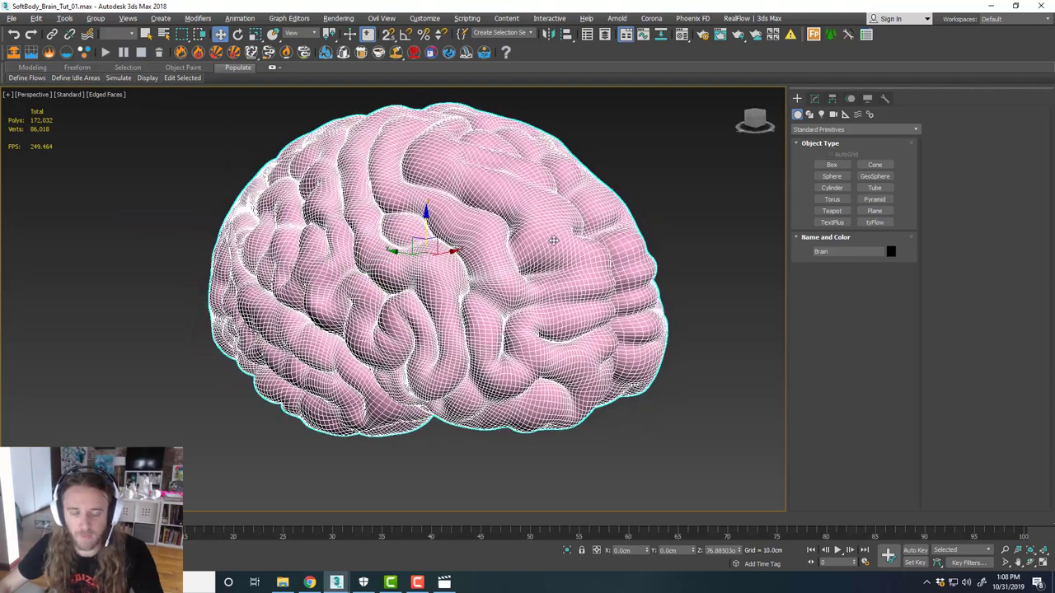
Examine the brain's mesh density close up and from a distance, with the brain both selected and deselected.
{"action": "left_click", "coordinate": [673, 215]}
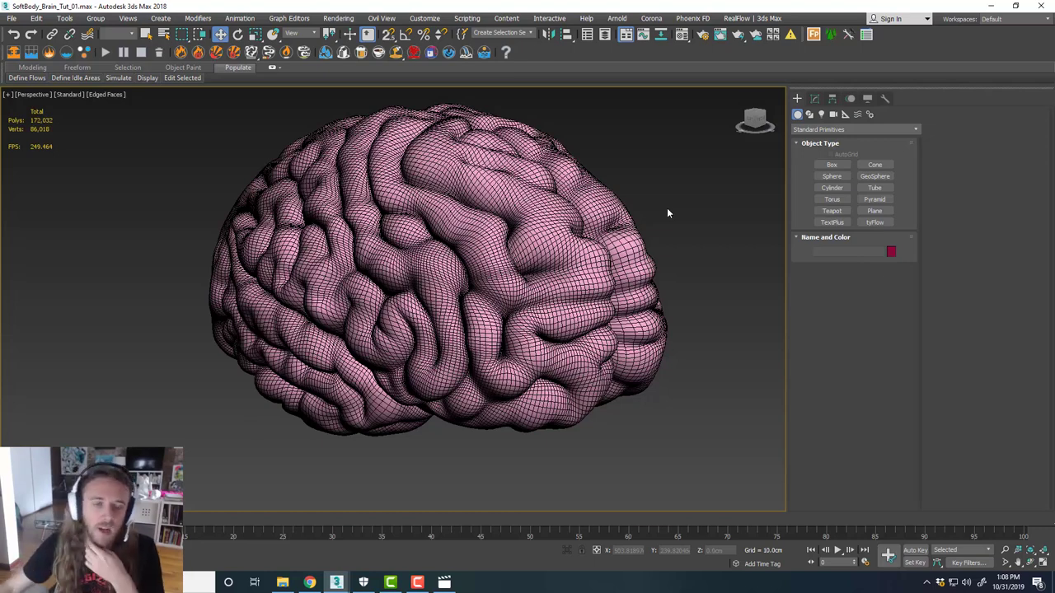
{"action": "left_click", "coordinate": [611, 255]}
{"action": "left_click", "coordinate": [650, 216]}
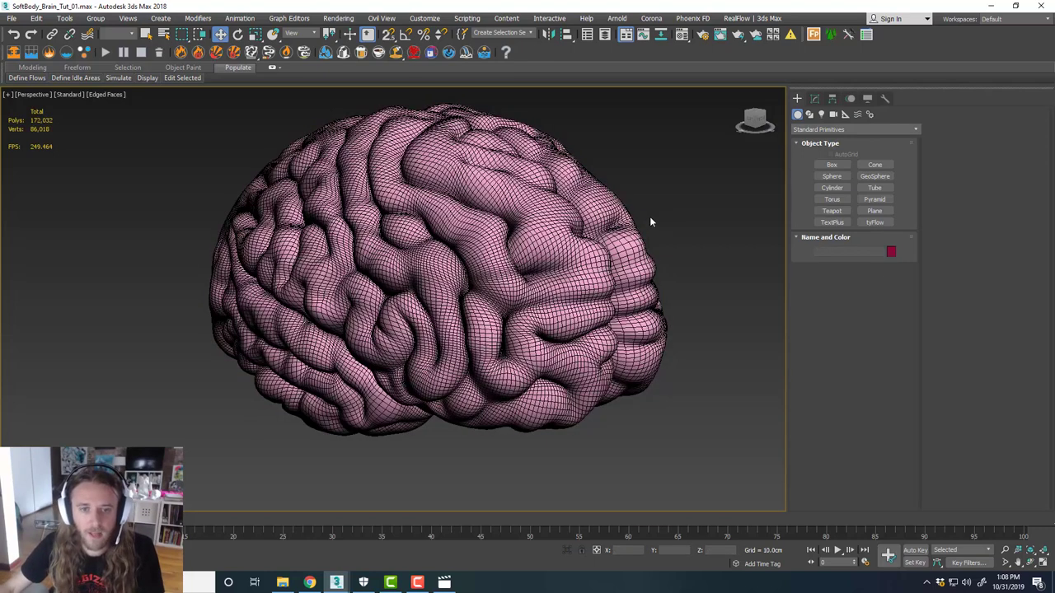
{"action": "left_click", "coordinate": [607, 240]}
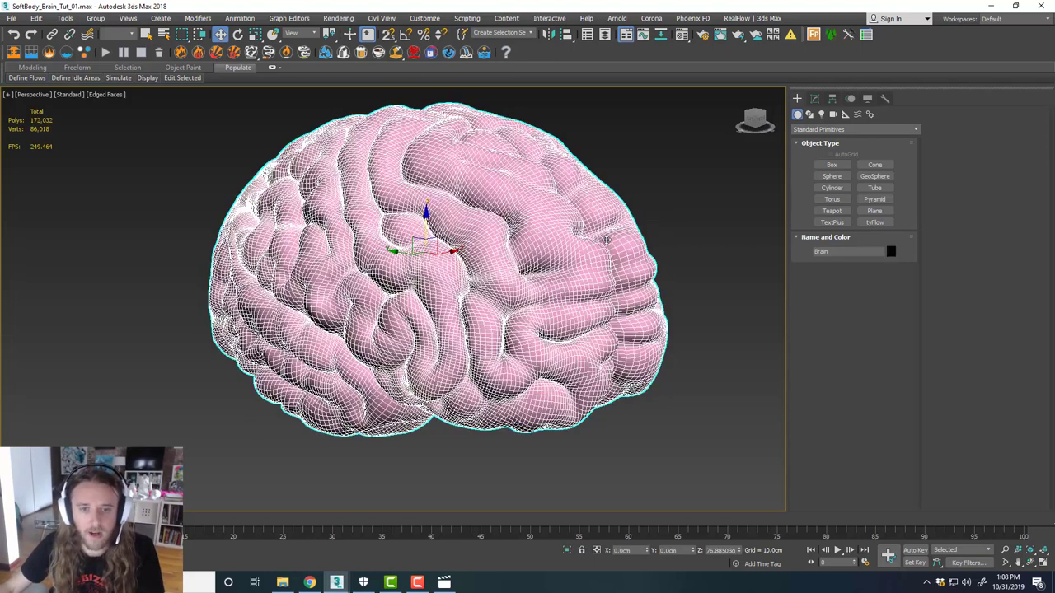
{"action": "left_click", "coordinate": [652, 227]}
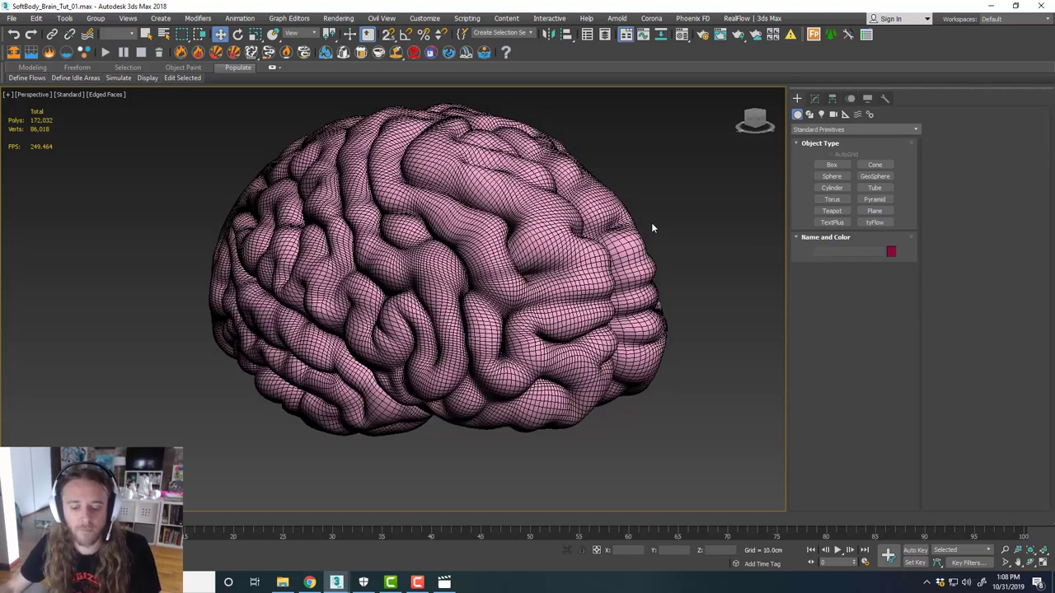
{"action": "left_click", "coordinate": [579, 239]}
{"action": "scroll", "coordinate": [577, 239], "scroll_direction": "down", "scroll_amount": 2}
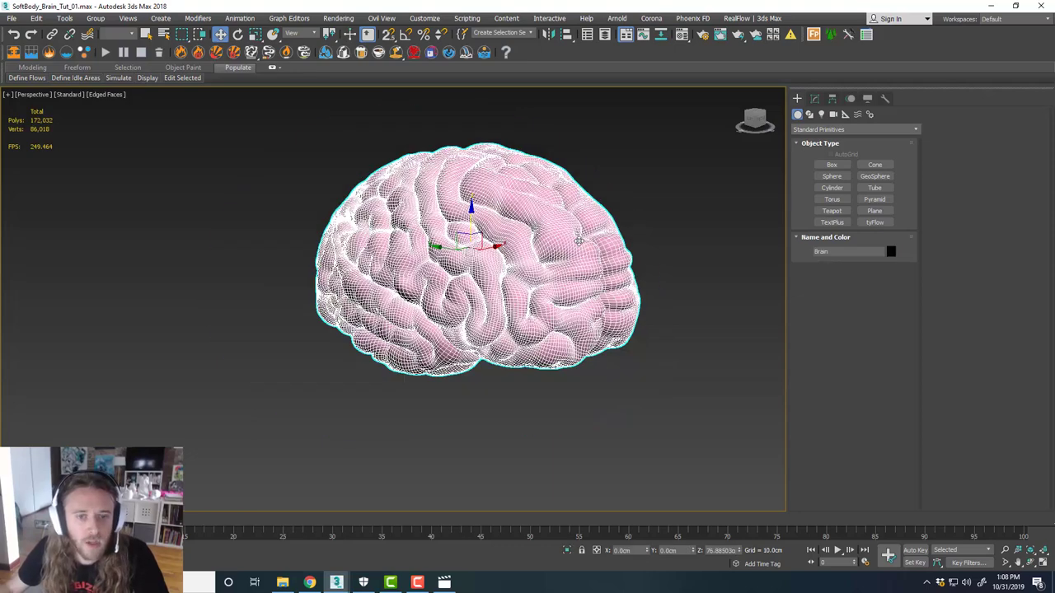
{"action": "left_click", "coordinate": [654, 234]}
{"action": "scroll", "coordinate": [546, 260], "scroll_direction": "down", "scroll_amount": 4}
{"action": "left_click", "coordinate": [547, 260]}
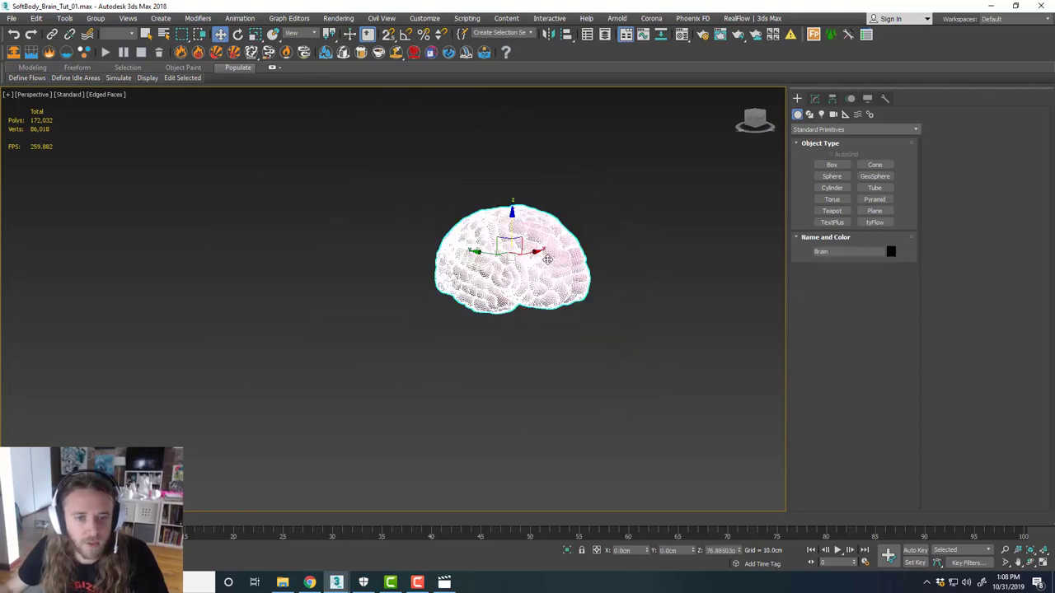
Draw a sphere with a radius of about 10.39 cm over the brain's centreline in the Top view.
{"action": "key", "text": "alt+w"}
{"action": "middle_click", "coordinate": [335, 212]}
{"action": "key", "text": "alt+w"}
{"action": "left_click", "coordinate": [593, 245]}
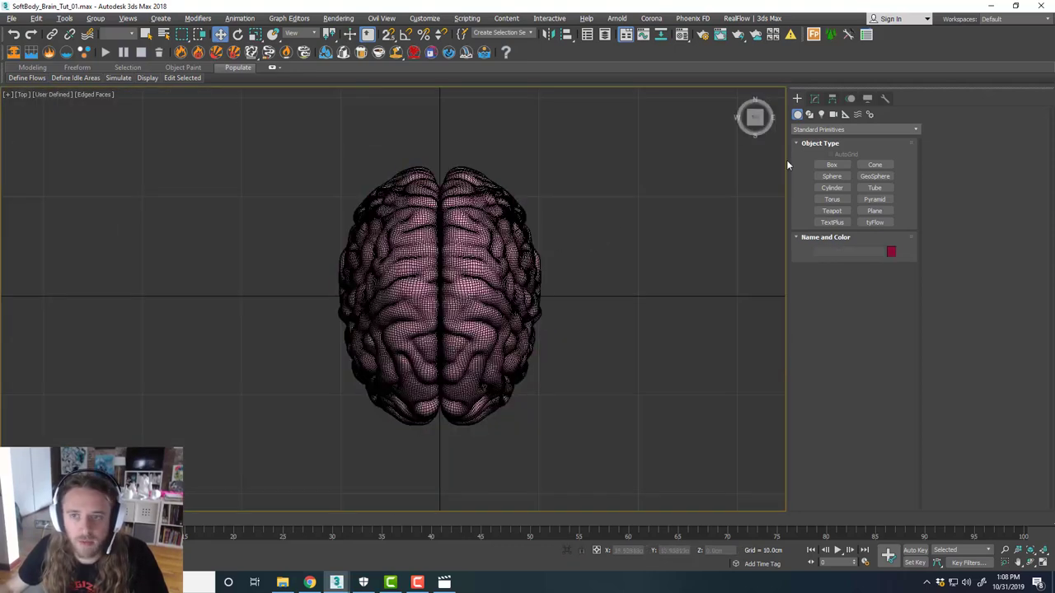
{"action": "left_click", "coordinate": [833, 177]}
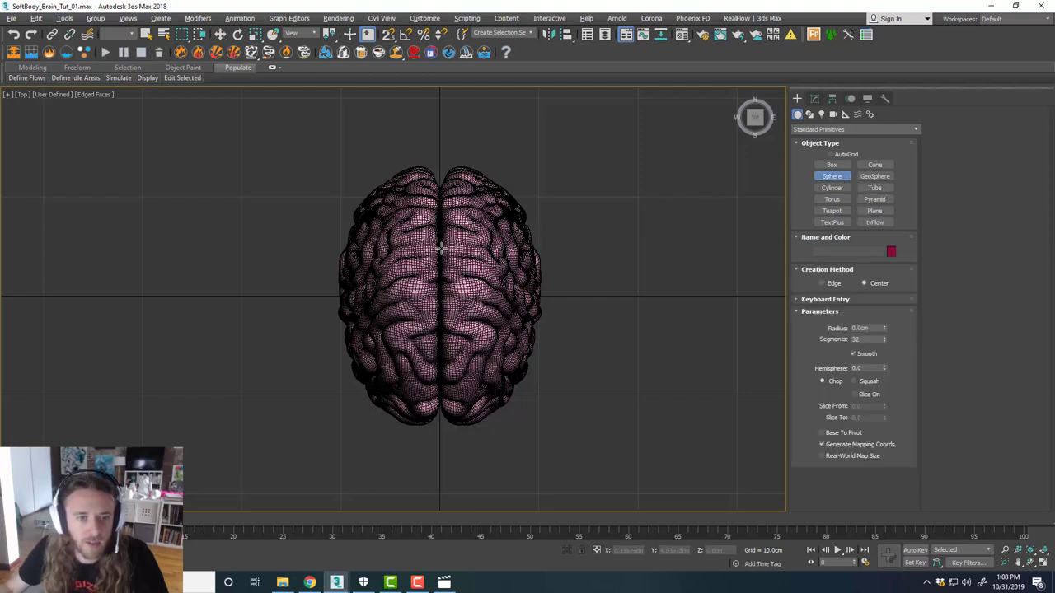
{"action": "left_click_drag", "start_coordinate": [442, 276], "coordinate": [477, 176]}
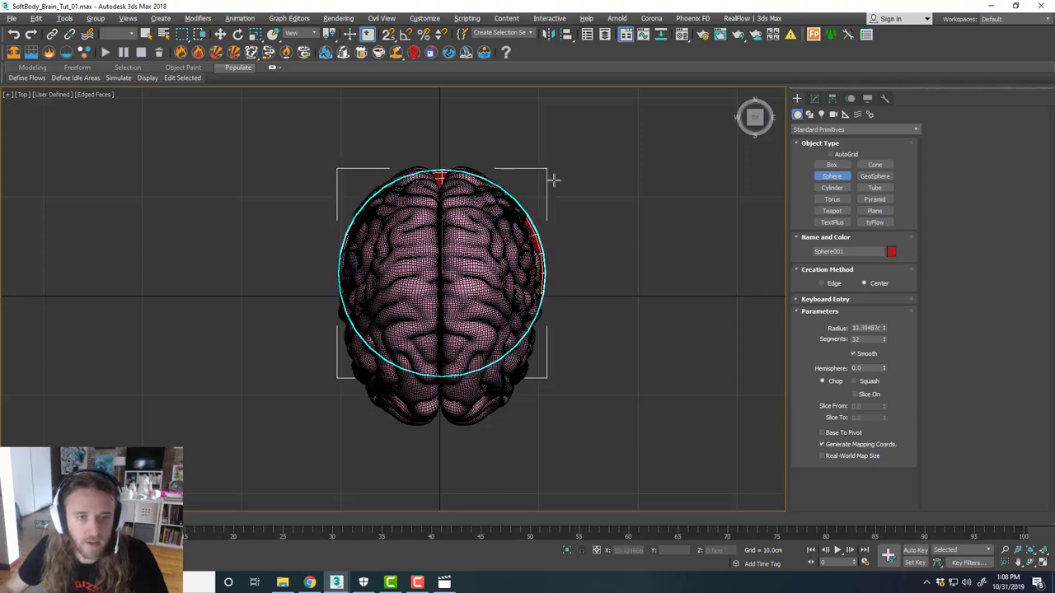
Set the brain's Z position to 0 cm in the Perspective view, and raise it to about 3.89 cm over the sphere.
{"action": "key", "text": "alt+w"}
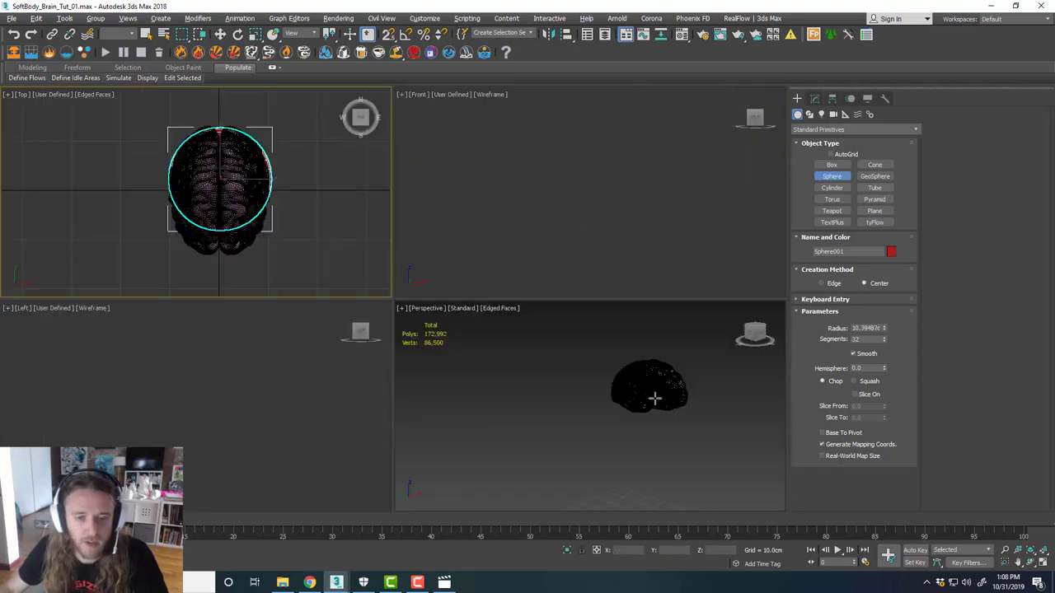
{"action": "key", "text": "alt+w"}
{"action": "key", "text": "w"}
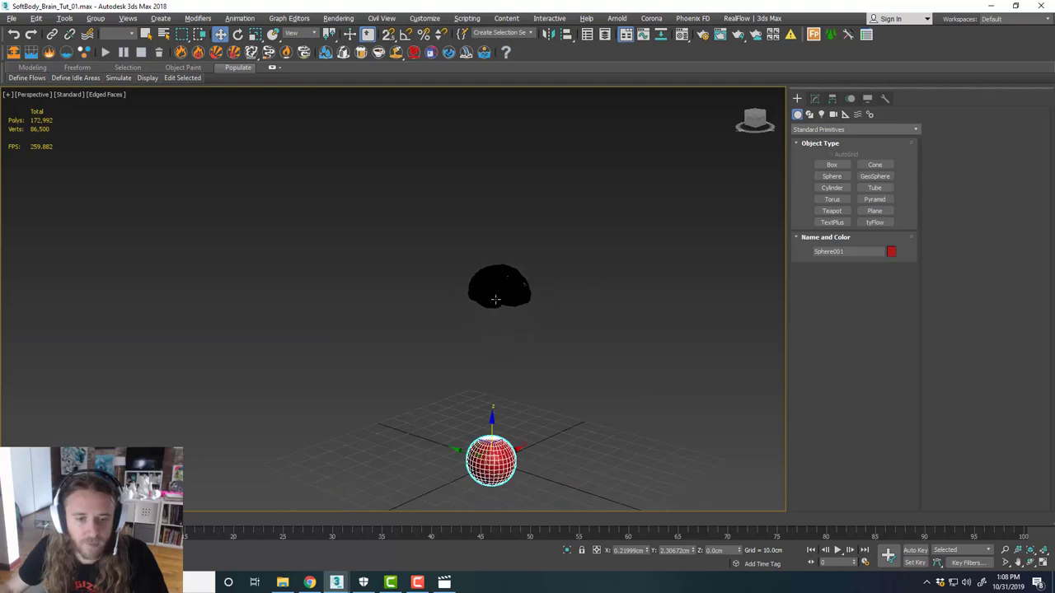
{"action": "left_click", "coordinate": [495, 299]}
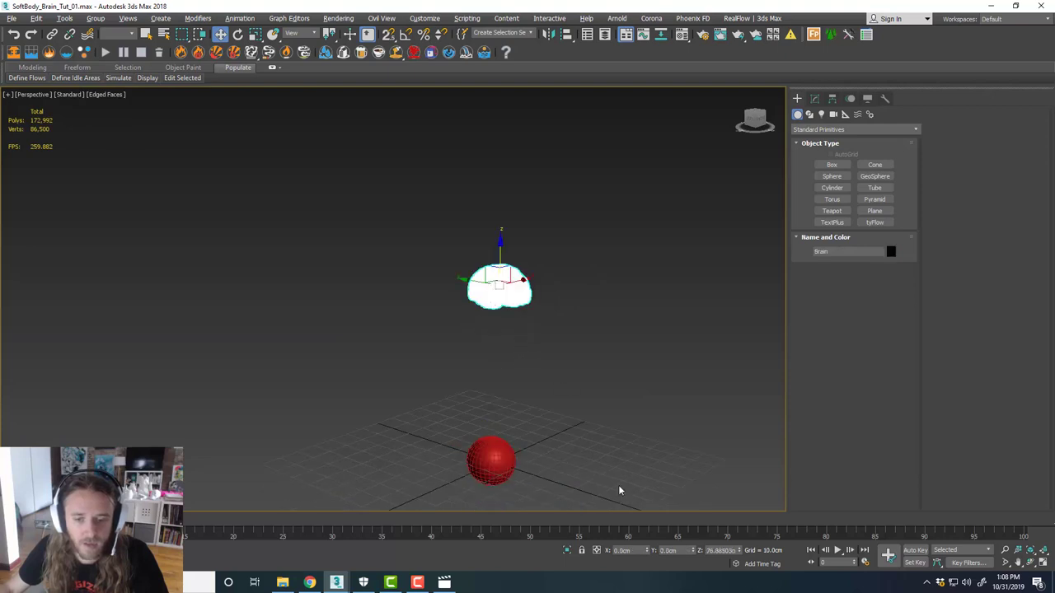
{"action": "double_click", "coordinate": [709, 550]}
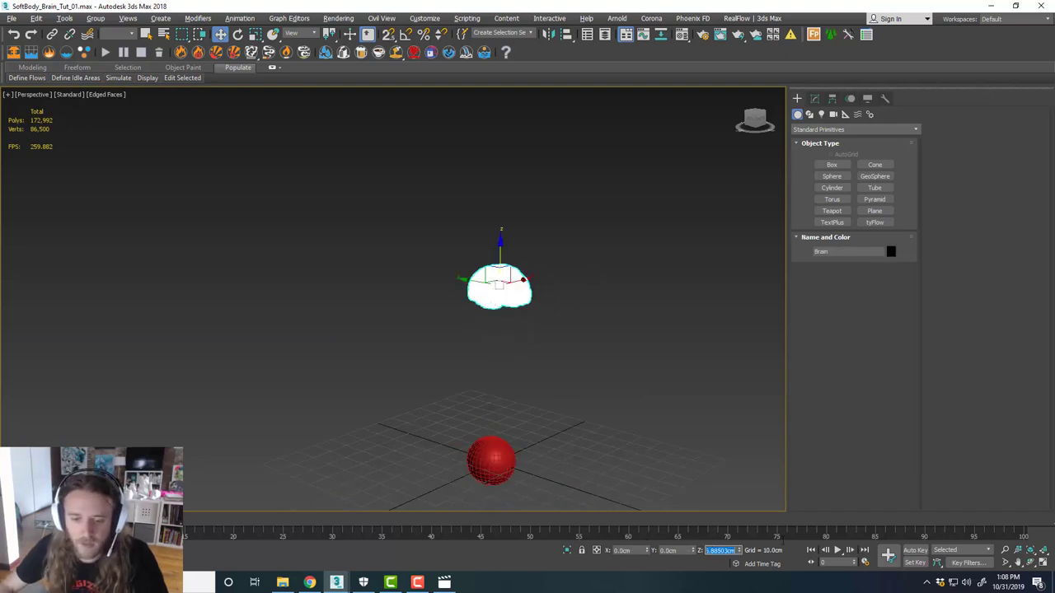
{"action": "type", "text": "0"}
{"action": "key", "text": "Return"}
{"action": "scroll", "coordinate": [520, 458], "scroll_direction": "up", "scroll_amount": 6}
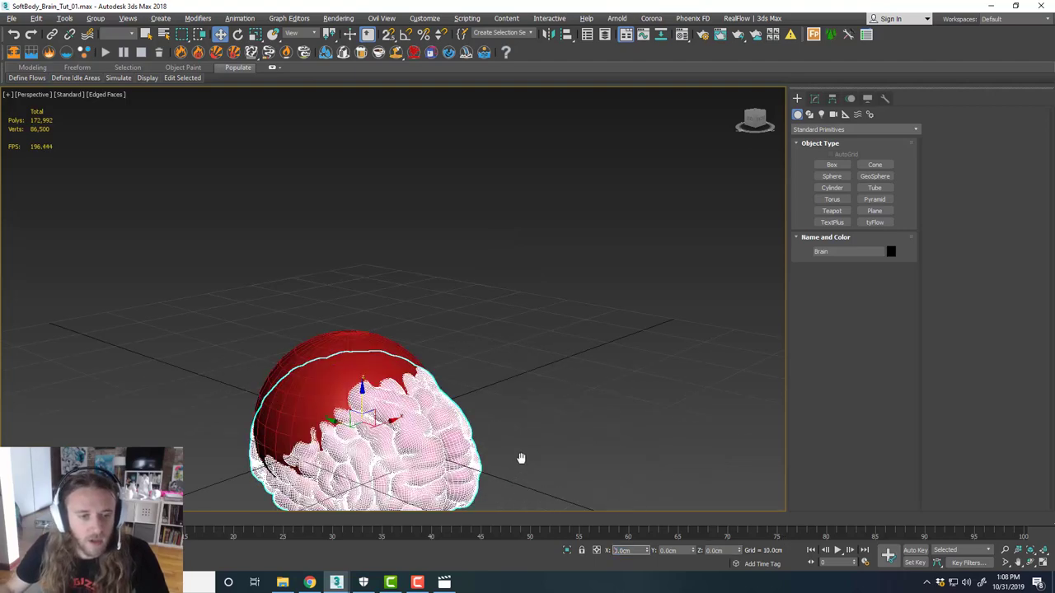
{"action": "middle_click_drag", "start_coordinate": [521, 458], "coordinate": [594, 358]}
{"action": "scroll", "coordinate": [492, 341], "scroll_direction": "up", "scroll_amount": 3}
{"action": "scroll", "coordinate": [472, 346], "scroll_direction": "down", "scroll_amount": 3}
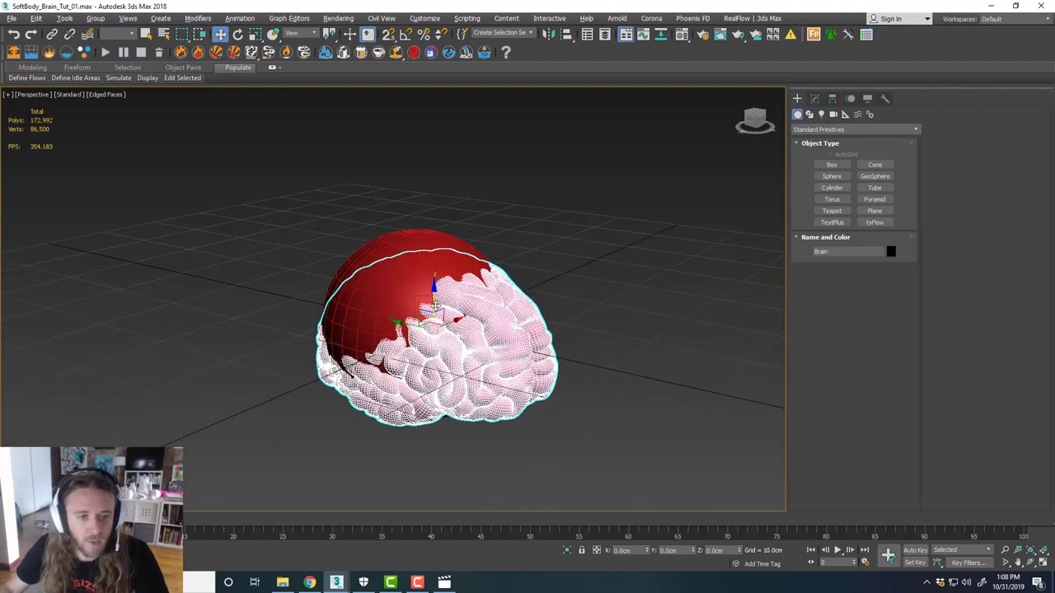
{"action": "left_click_drag", "start_coordinate": [435, 307], "coordinate": [437, 263]}
{"action": "scroll", "coordinate": [481, 314], "scroll_direction": "up", "scroll_amount": 3}
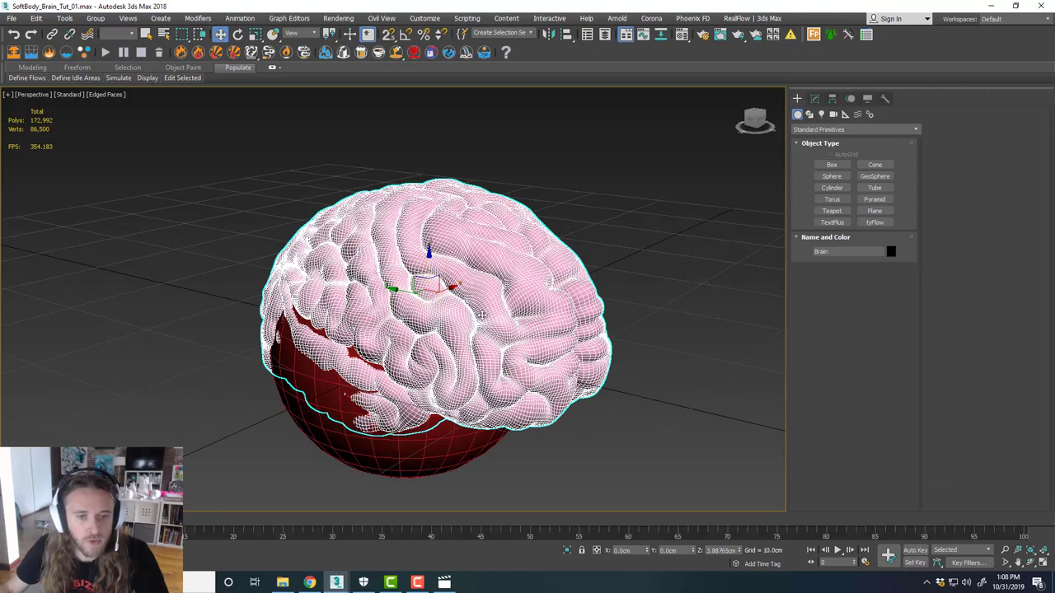
Clone the brain about 29.65 cm along X beside the original.
{"action": "middle_click_drag", "start_coordinate": [482, 315], "coordinate": [411, 326], "text": "alt"}
{"action": "scroll", "coordinate": [424, 320], "scroll_direction": "down", "scroll_amount": 3}
{"action": "left_click_drag", "start_coordinate": [452, 298], "coordinate": [651, 235], "text": "shift"}
{"action": "left_click", "coordinate": [531, 339]}
{"action": "scroll", "coordinate": [567, 286], "scroll_direction": "up", "scroll_amount": 2}
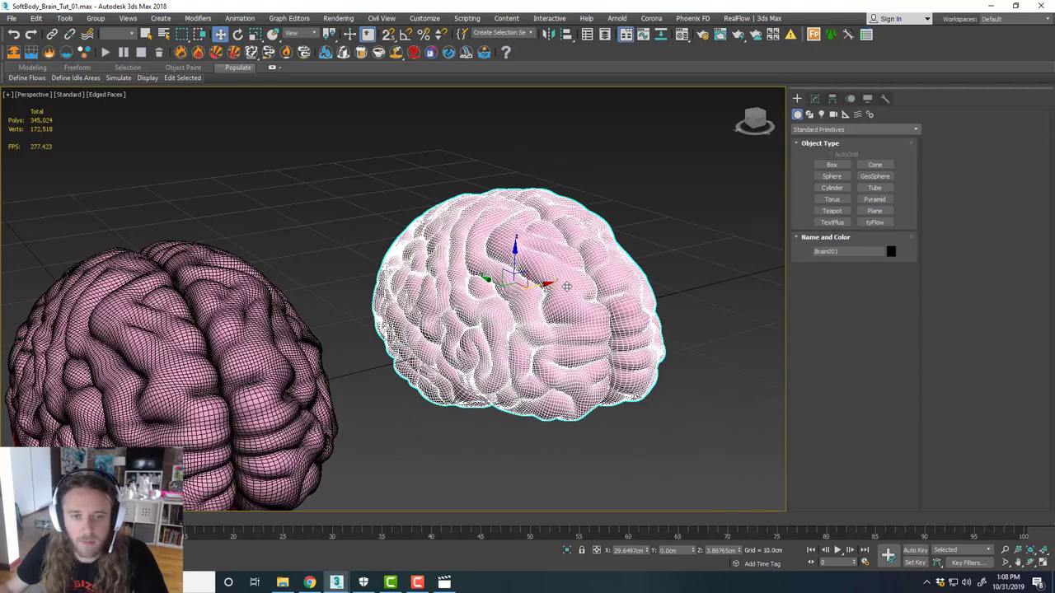
Delete the TurboSmooth modifier from the cloned brain, leaving only its Editable Poly base.
{"action": "left_click", "coordinate": [815, 98]}
{"action": "right_click", "coordinate": [842, 146]}
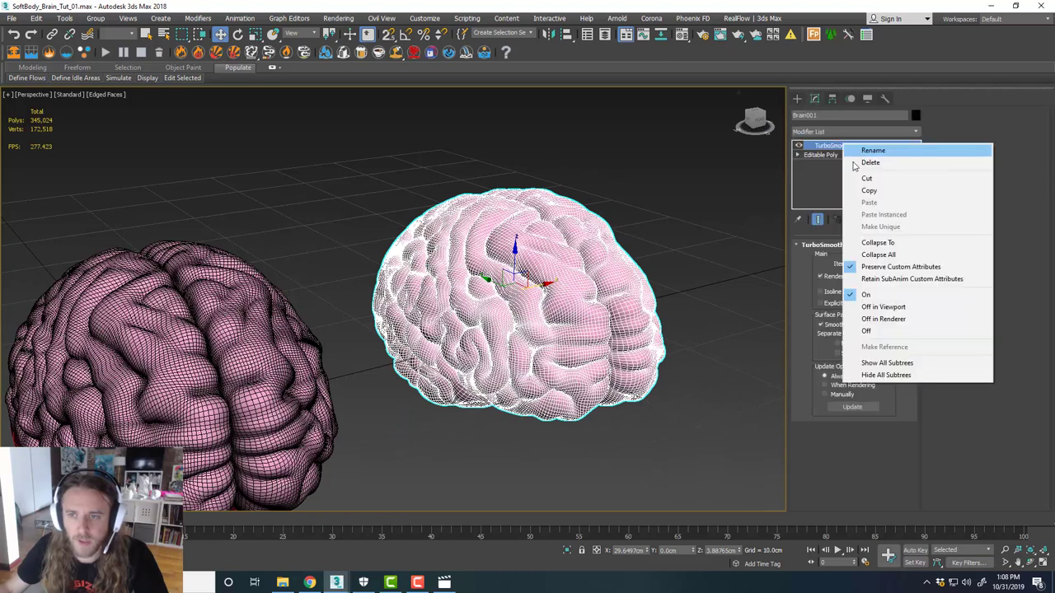
{"action": "left_click", "coordinate": [869, 162]}
{"action": "scroll", "coordinate": [752, 215], "scroll_direction": "up", "scroll_amount": 3}
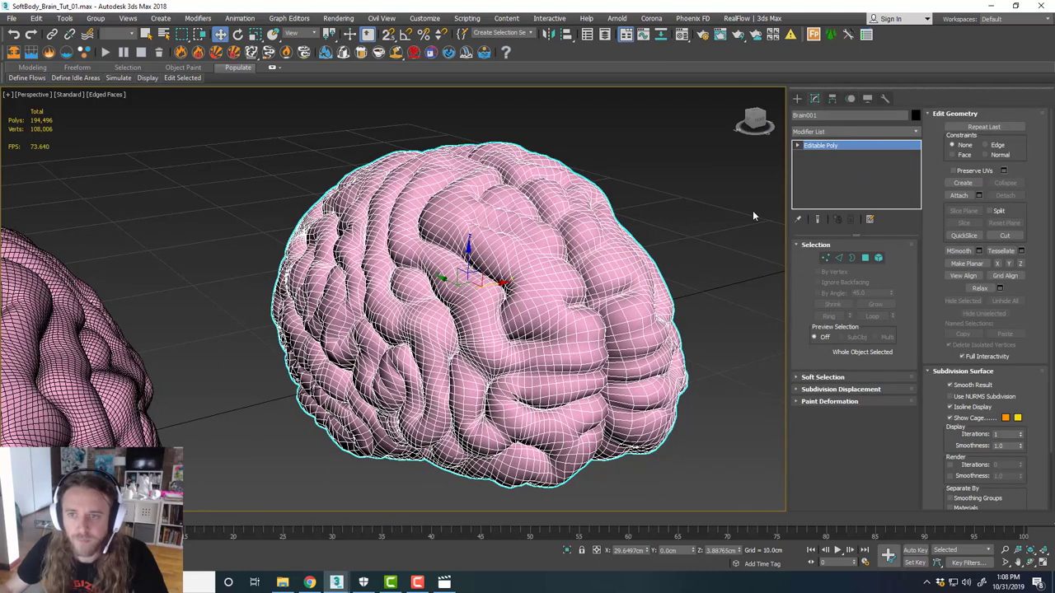
Apply a ProOptimizer modifier to the cloned brain, calculate it, and set Vertex % to 10.
{"action": "left_click", "coordinate": [917, 134]}
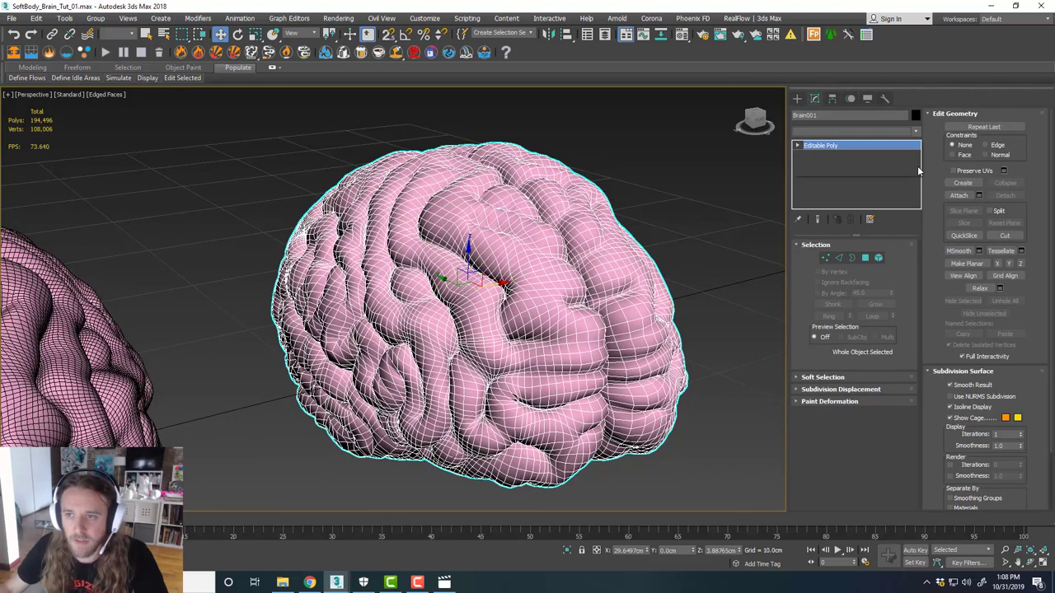
{"action": "left_click_drag", "start_coordinate": [918, 167], "coordinate": [911, 332]}
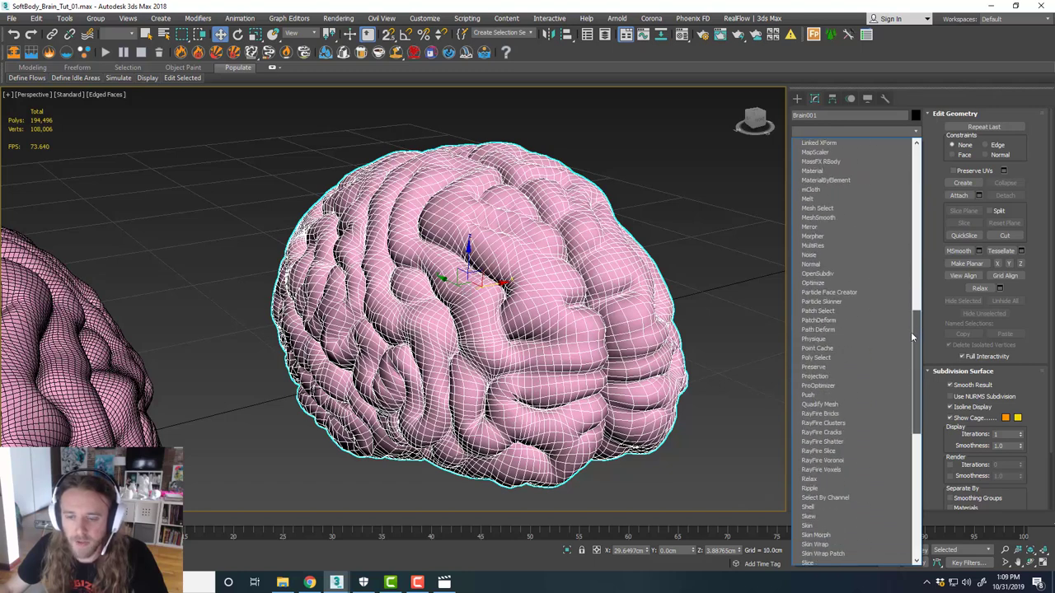
{"action": "left_click", "coordinate": [849, 385]}
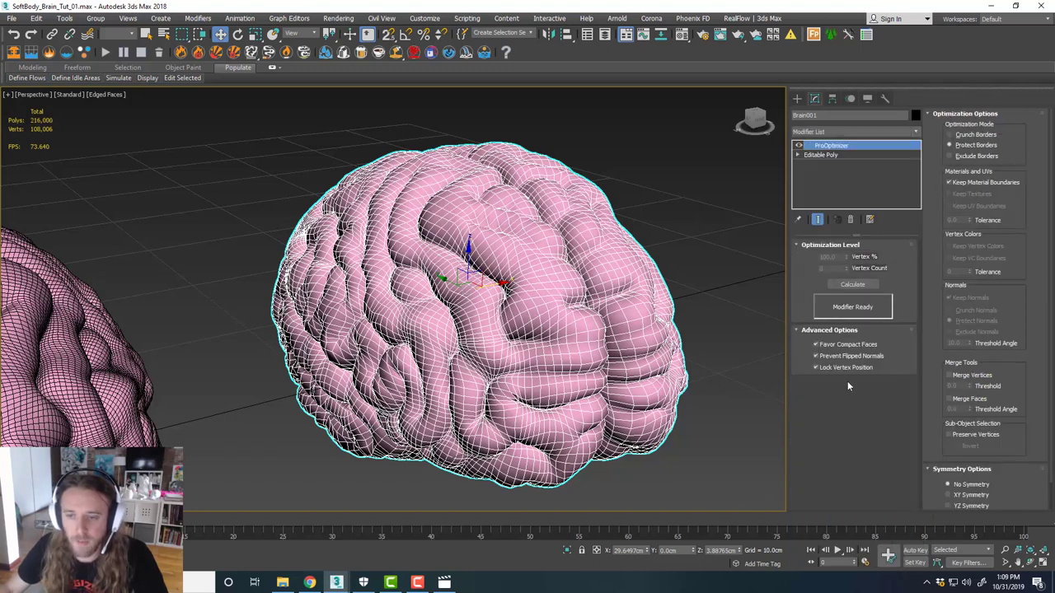
{"action": "left_click", "coordinate": [852, 284]}
{"action": "double_click", "coordinate": [828, 257]}
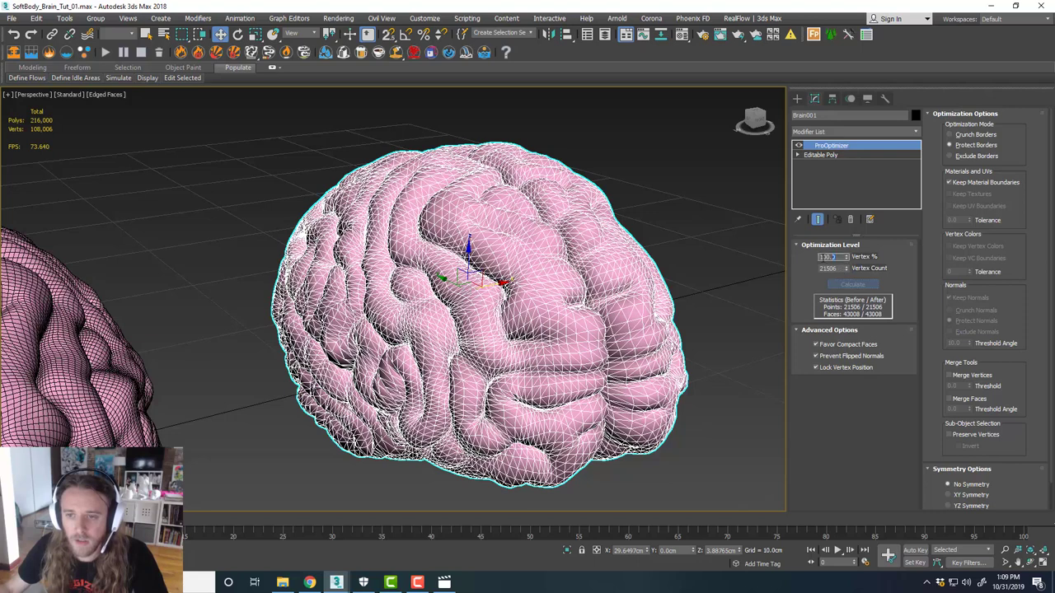
{"action": "type", "text": "10"}
{"action": "key", "text": "Return"}
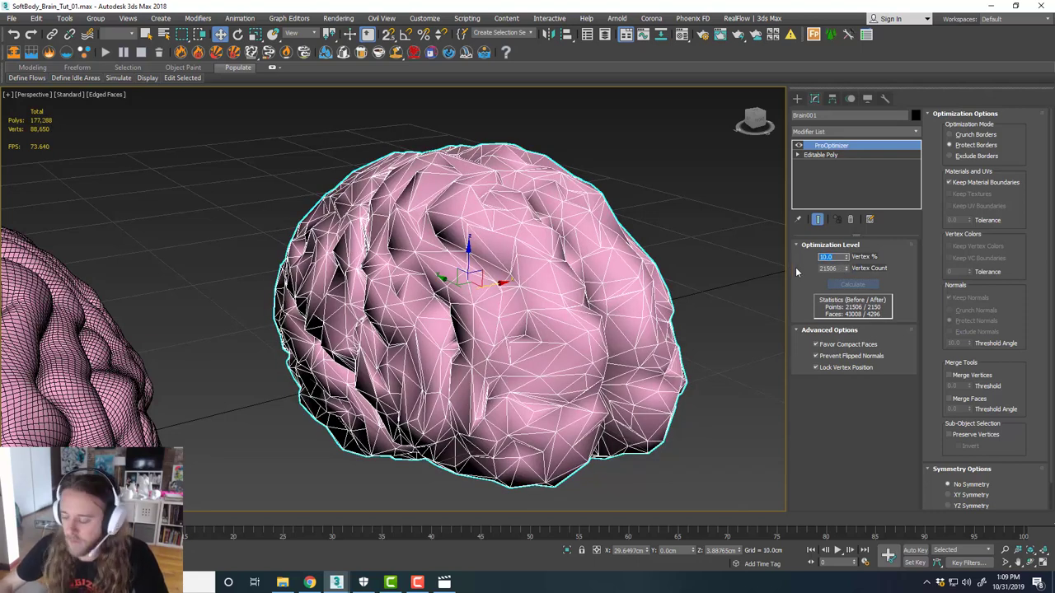
Compare ProOptimizer Vertex % values of 5, 4 and 3 on the cloned brain, ending at 5.
{"action": "type", "text": "5"}
{"action": "key", "text": "Return"}
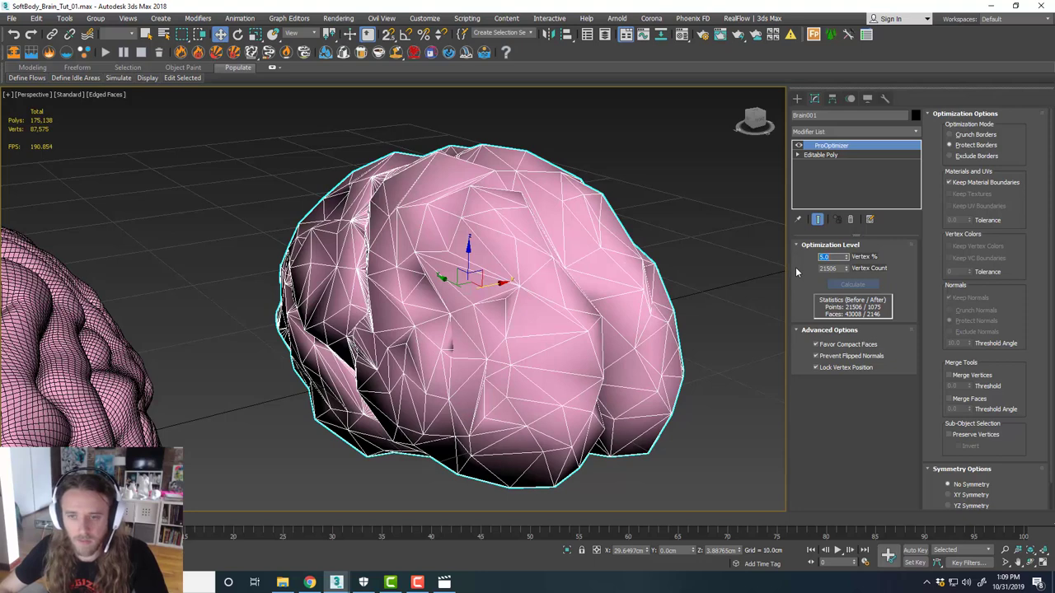
{"action": "type", "text": "4"}
{"action": "key", "text": "Return"}
{"action": "type", "text": "3"}
{"action": "key", "text": "Return"}
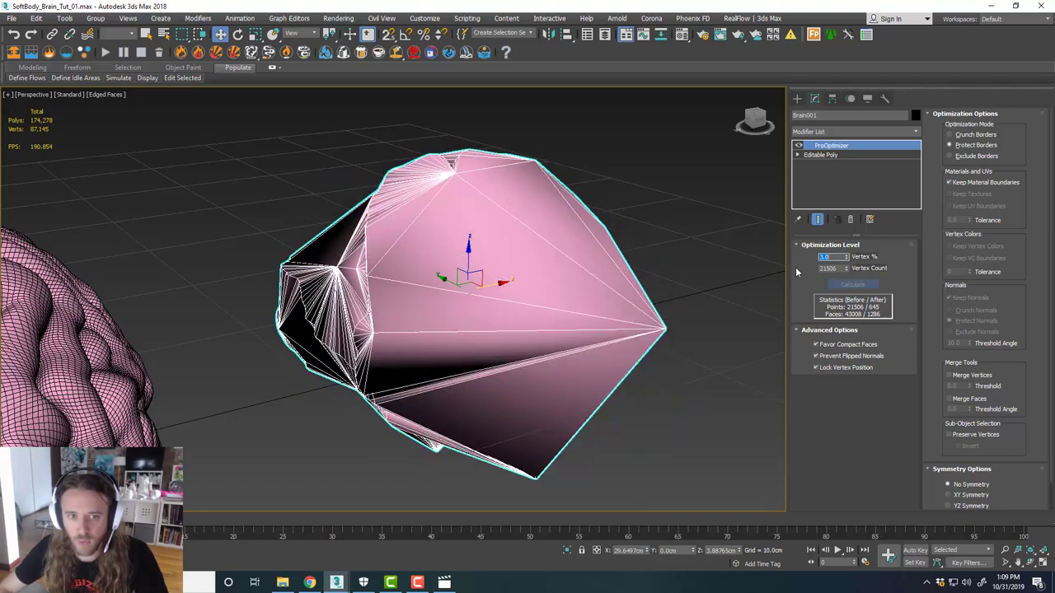
{"action": "type", "text": "4"}
{"action": "key", "text": "Return"}
{"action": "type", "text": "5"}
{"action": "key", "text": "Return"}
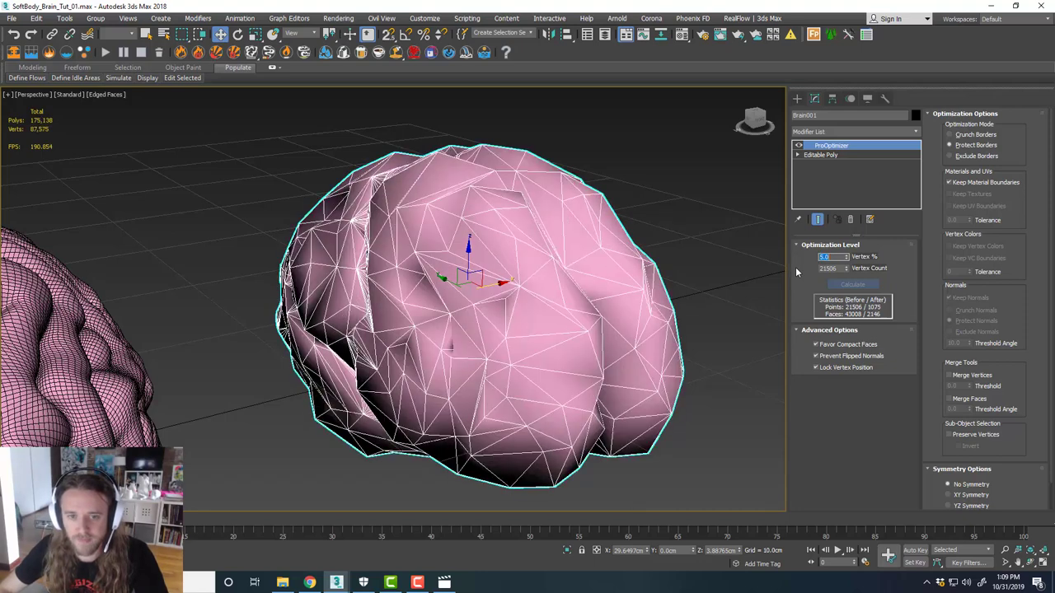
Delete the optimized brain clone.
{"action": "middle_click_drag", "start_coordinate": [450, 315], "coordinate": [479, 314], "text": "alt"}
{"action": "scroll", "coordinate": [507, 266], "scroll_direction": "down", "scroll_amount": 4}
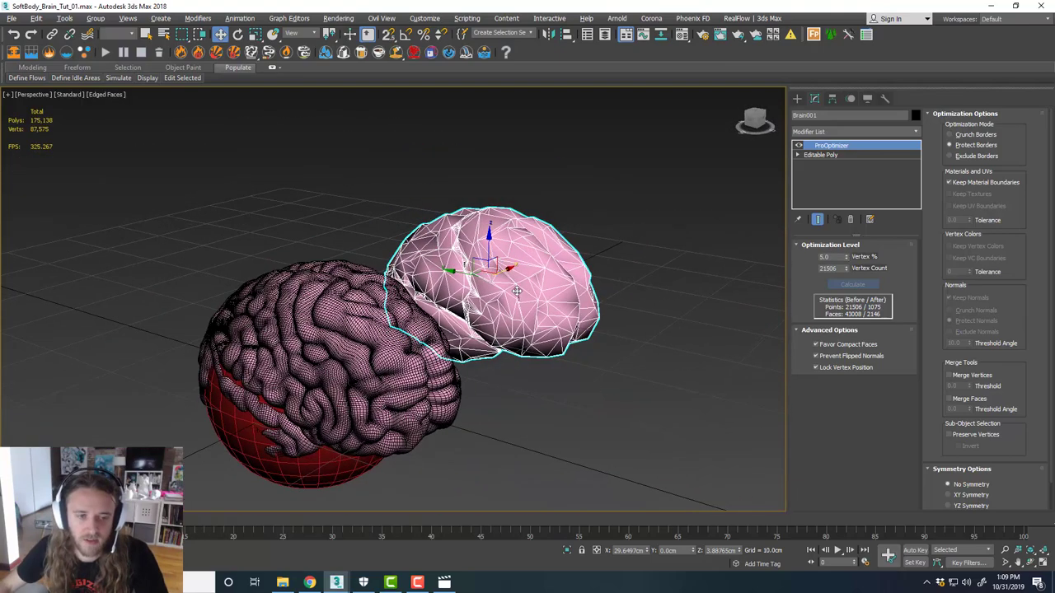
{"action": "key", "text": "Delete"}
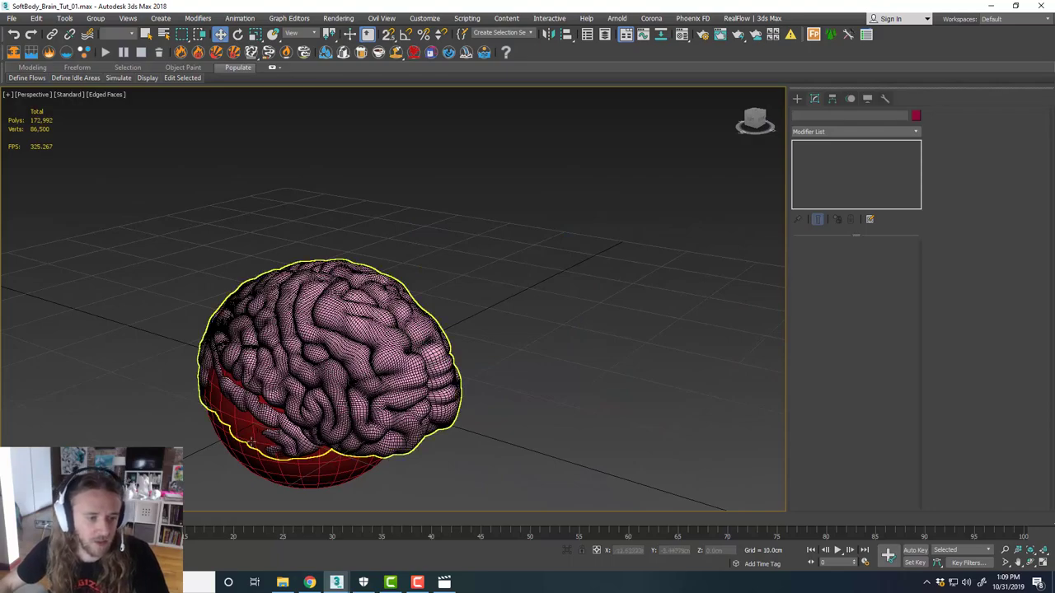
Move the red sphere up into the middle of the brain.
{"action": "left_click", "coordinate": [305, 457]}
{"action": "scroll", "coordinate": [313, 412], "scroll_direction": "up", "scroll_amount": 4}
{"action": "middle_click_drag", "start_coordinate": [328, 354], "coordinate": [339, 295], "text": "alt"}
{"action": "left_click_drag", "start_coordinate": [338, 295], "coordinate": [449, 330]}
Scale the red sphere non-uniformly so that it roughly matches the brain's length, height and width.
{"action": "key", "text": "e"}
{"action": "key", "text": "r"}
{"action": "left_click_drag", "start_coordinate": [349, 268], "coordinate": [351, 285]}
{"action": "middle_click_drag", "start_coordinate": [351, 282], "coordinate": [302, 314], "text": "alt"}
{"action": "left_click_drag", "start_coordinate": [303, 315], "coordinate": [306, 315]}
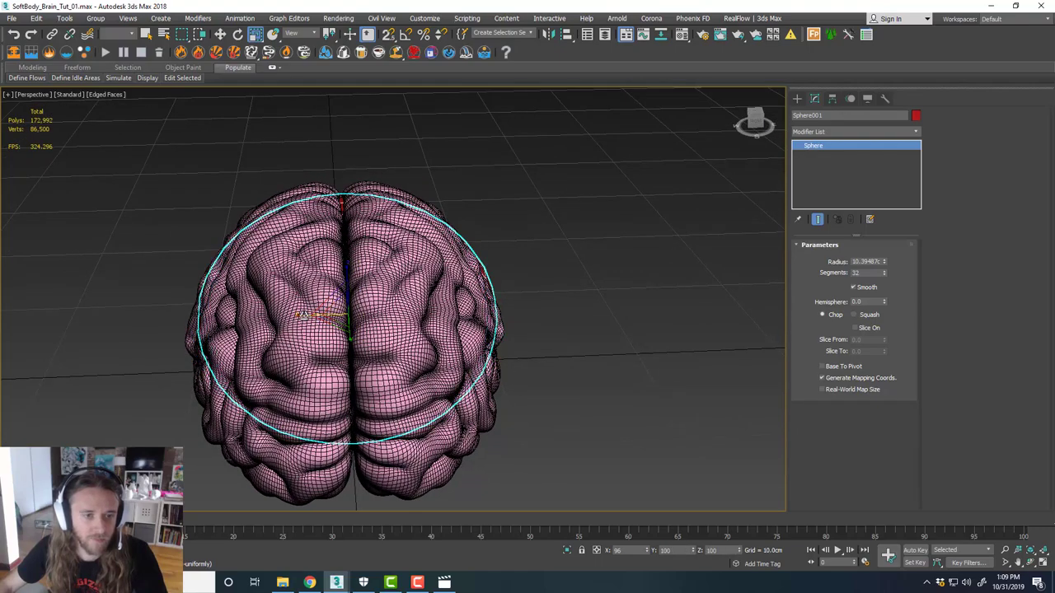
{"action": "middle_click_drag", "start_coordinate": [340, 311], "coordinate": [381, 295], "text": "alt"}
{"action": "middle_click_drag", "start_coordinate": [465, 325], "coordinate": [483, 305], "text": "alt"}
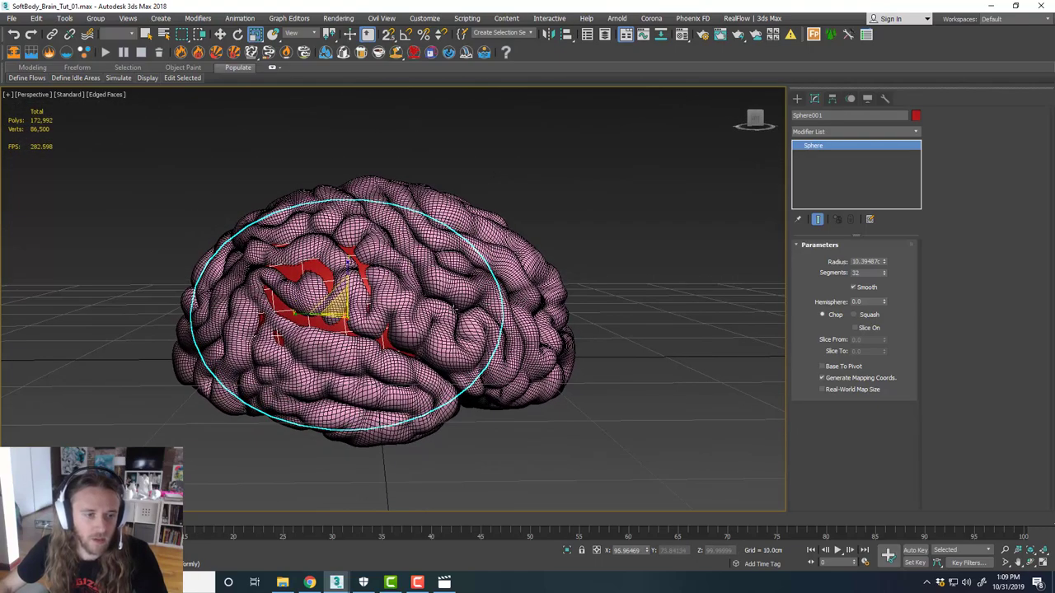
In the Left view, shift the sphere toward one end of the brain and tilt it to match the brain's slope.
{"action": "key", "text": "alt+w"}
{"action": "middle_click", "coordinate": [320, 391]}
{"action": "key", "text": "alt+w"}
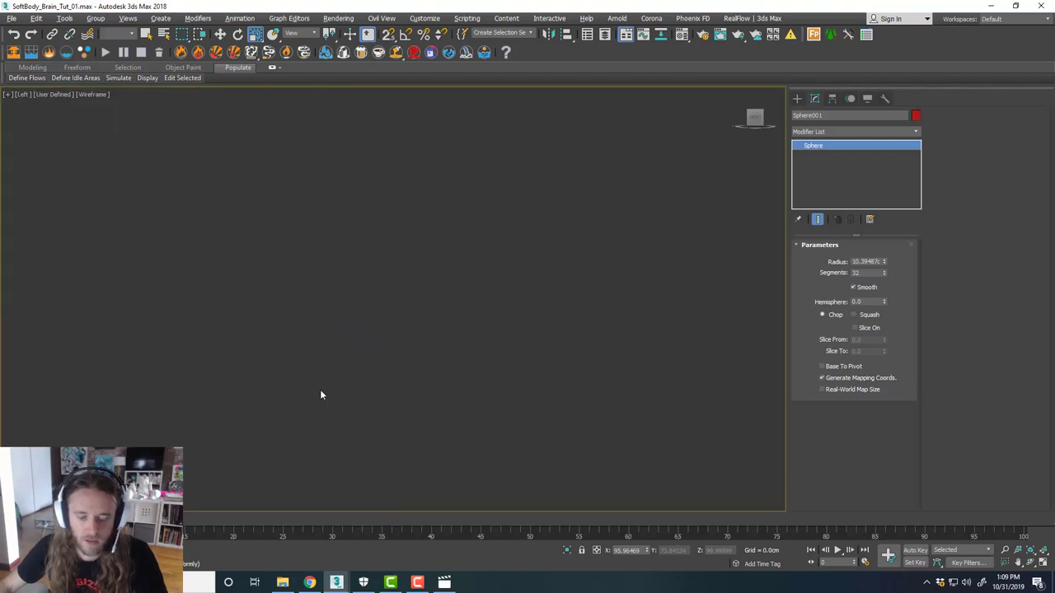
{"action": "key", "text": "z"}
{"action": "scroll", "coordinate": [321, 390], "scroll_direction": "down", "scroll_amount": 2}
{"action": "middle_click_drag", "start_coordinate": [378, 388], "coordinate": [361, 390]}
{"action": "key", "text": "w"}
{"action": "left_click_drag", "start_coordinate": [362, 326], "coordinate": [347, 326]}
{"action": "key", "text": "e"}
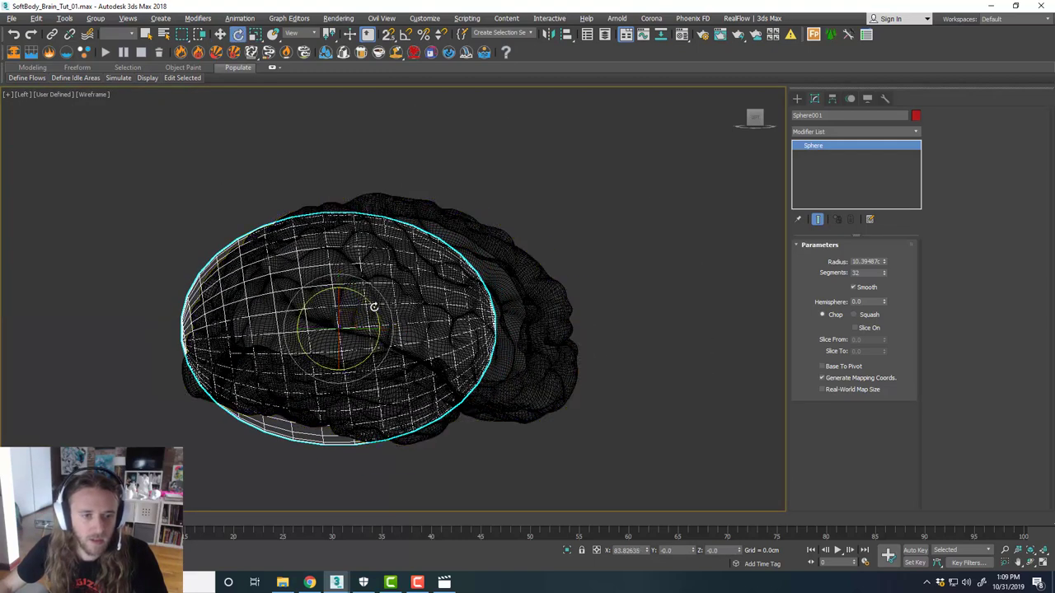
{"action": "key", "text": "w"}
Apply an FFD 4x4x4 modifier to the sphere and pull one end column of control points out to the brain's uncovered end.
{"action": "left_click", "coordinate": [917, 132]}
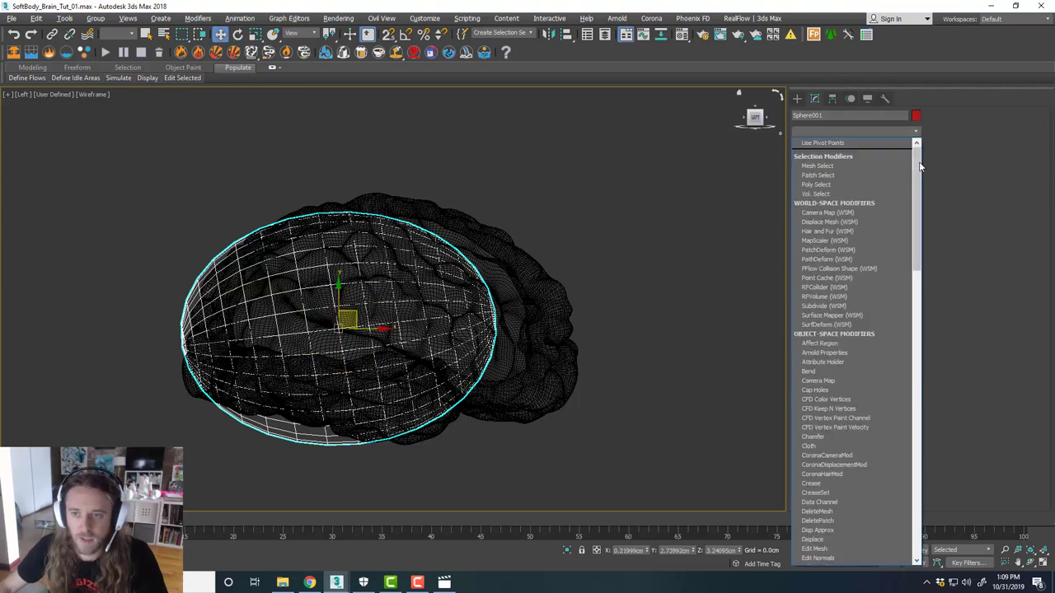
{"action": "scroll", "coordinate": [908, 239], "scroll_direction": "down", "scroll_amount": 5}
{"action": "left_click", "coordinate": [830, 376]}
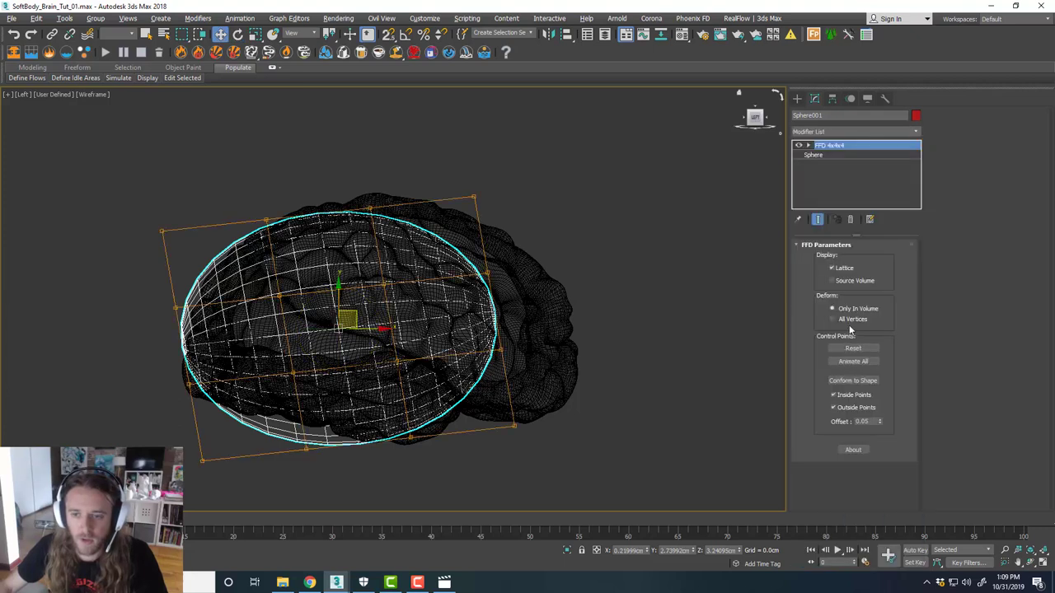
{"action": "key", "text": "1"}
{"action": "left_click_drag", "start_coordinate": [571, 475], "coordinate": [456, 195]}
{"action": "left_click_drag", "start_coordinate": [515, 301], "coordinate": [574, 338]}
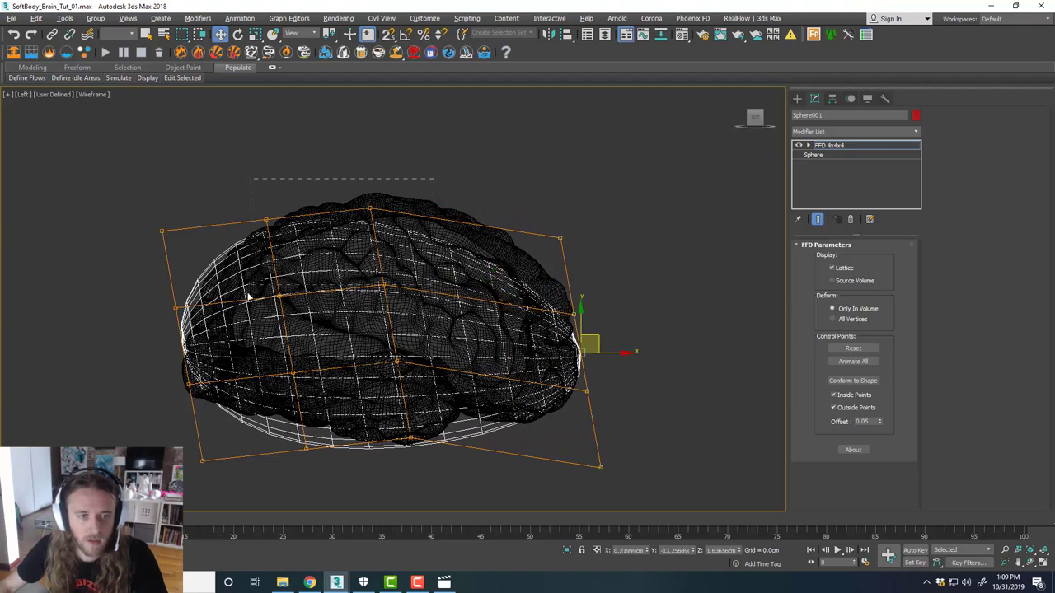
Move the middle columns of FFD control points so the sphere's top and underside follow the brain's side profile.
{"action": "left_click_drag", "start_coordinate": [248, 297], "coordinate": [249, 299]}
{"action": "left_click_drag", "start_coordinate": [339, 242], "coordinate": [394, 212]}
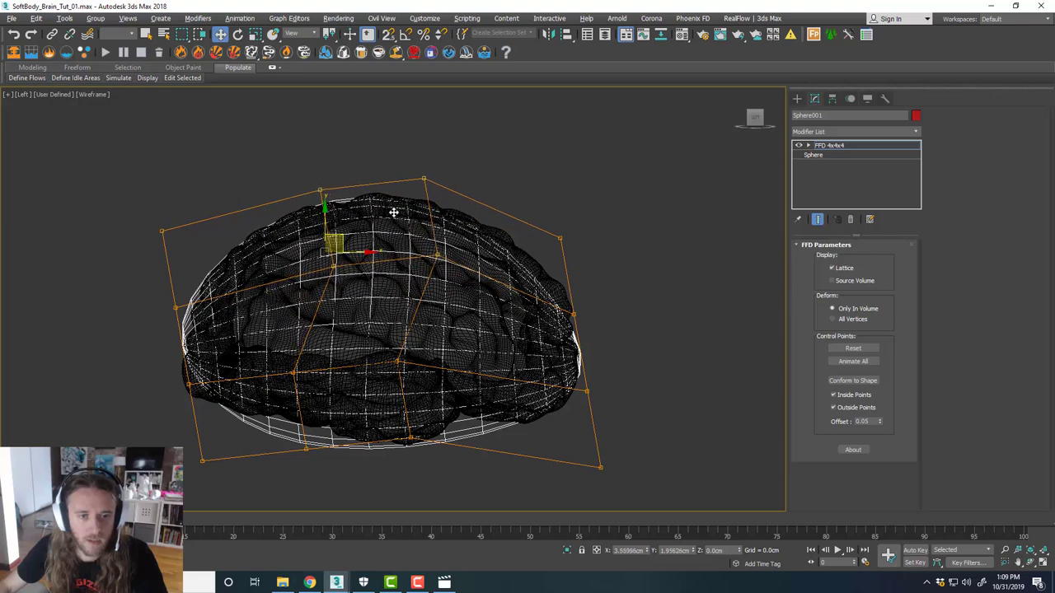
{"action": "left_click_drag", "start_coordinate": [363, 354], "coordinate": [388, 328]}
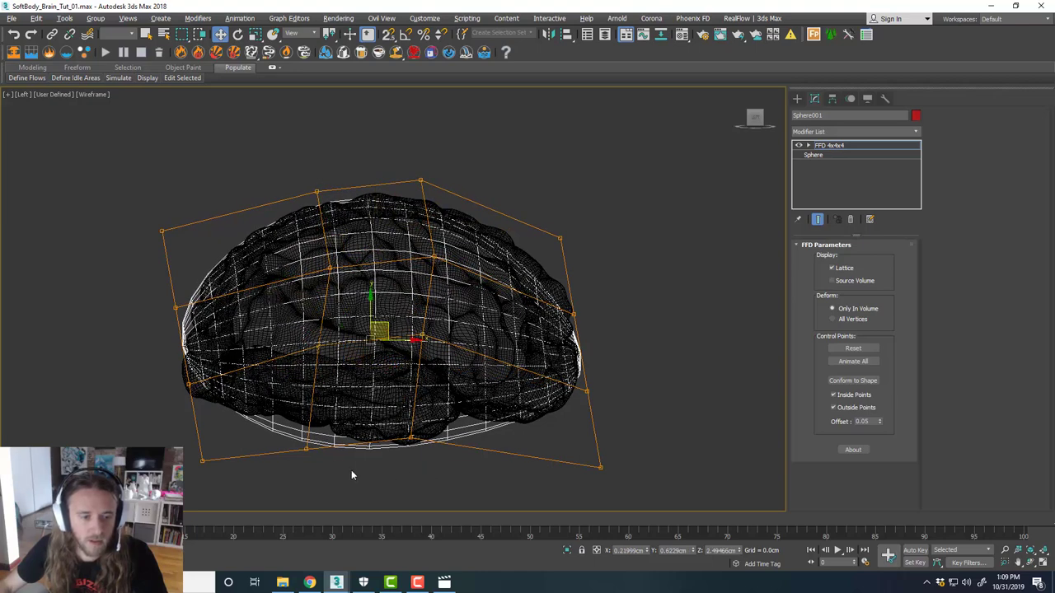
{"action": "left_click_drag", "start_coordinate": [323, 463], "coordinate": [310, 407]}
{"action": "left_click_drag", "start_coordinate": [419, 458], "coordinate": [483, 441]}
Move the upper control points at the extended end of the FFD lattice up and outward to cover the brain.
{"action": "left_click", "coordinate": [574, 314]}
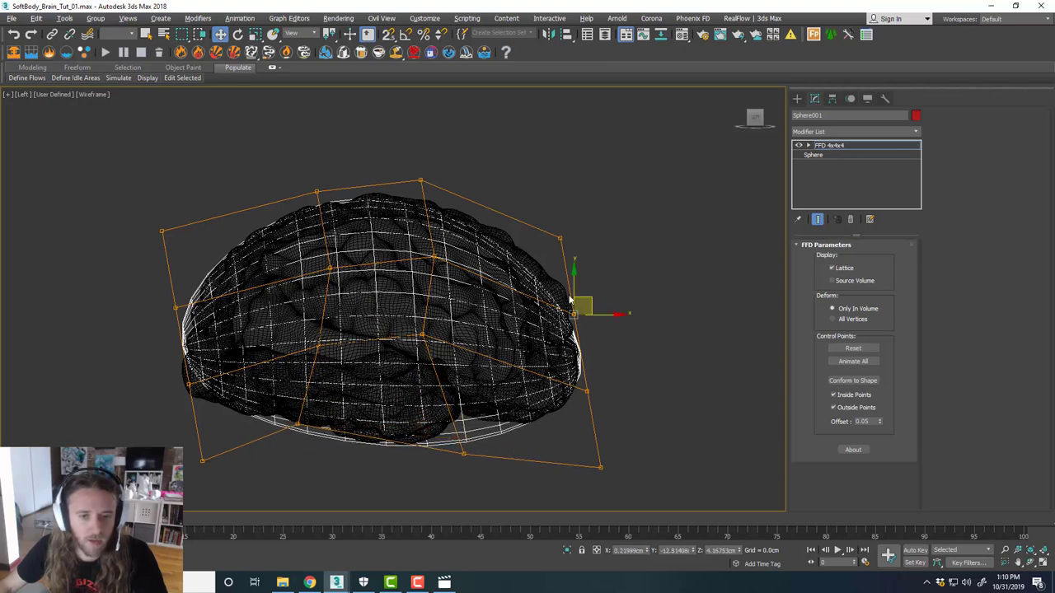
{"action": "left_click", "coordinate": [567, 274]}
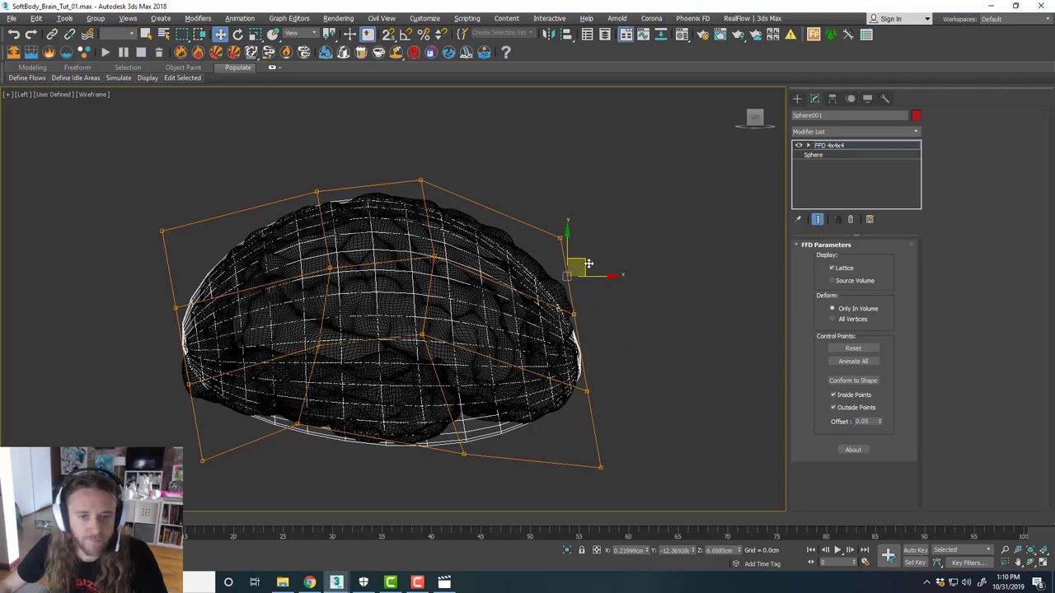
{"action": "left_click_drag", "start_coordinate": [589, 263], "coordinate": [597, 244]}
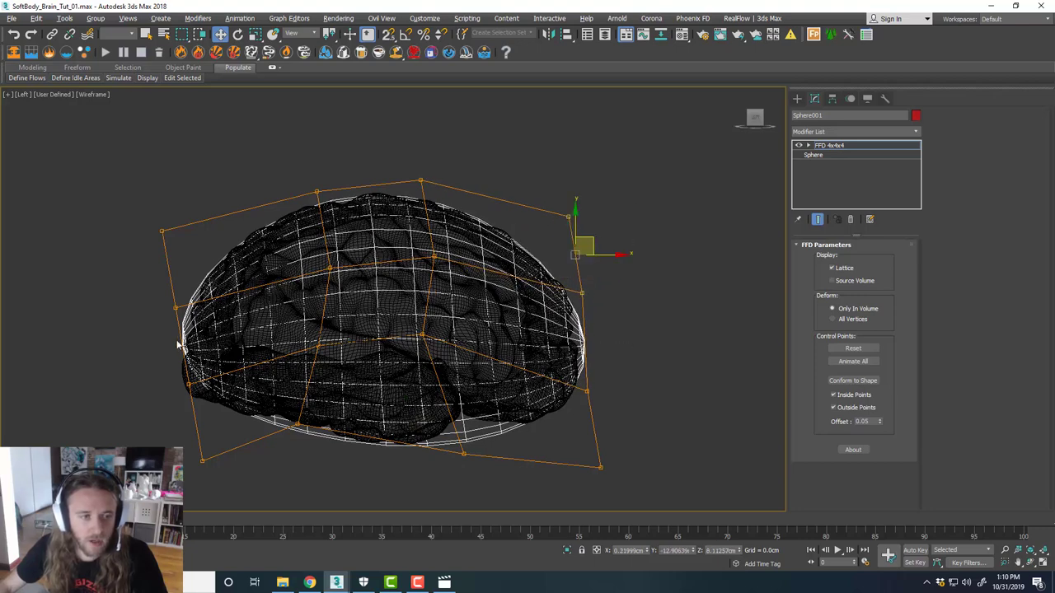
Pull the lower control points at the opposite end of the lattice outward and down, and adjust the bottom middle ones.
{"action": "left_click_drag", "start_coordinate": [159, 364], "coordinate": [160, 363]}
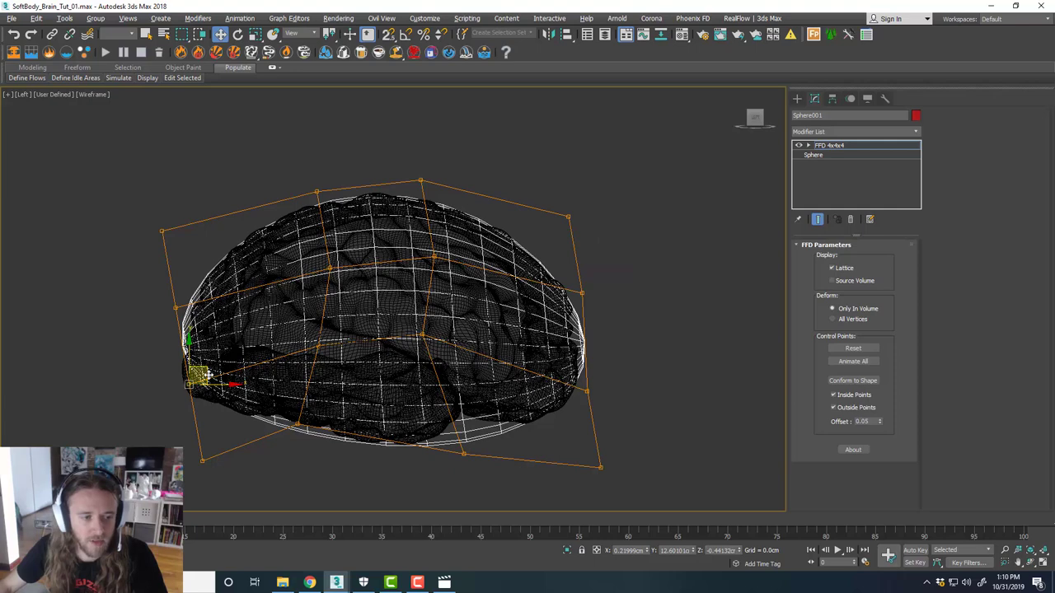
{"action": "left_click_drag", "start_coordinate": [226, 471], "coordinate": [205, 414]}
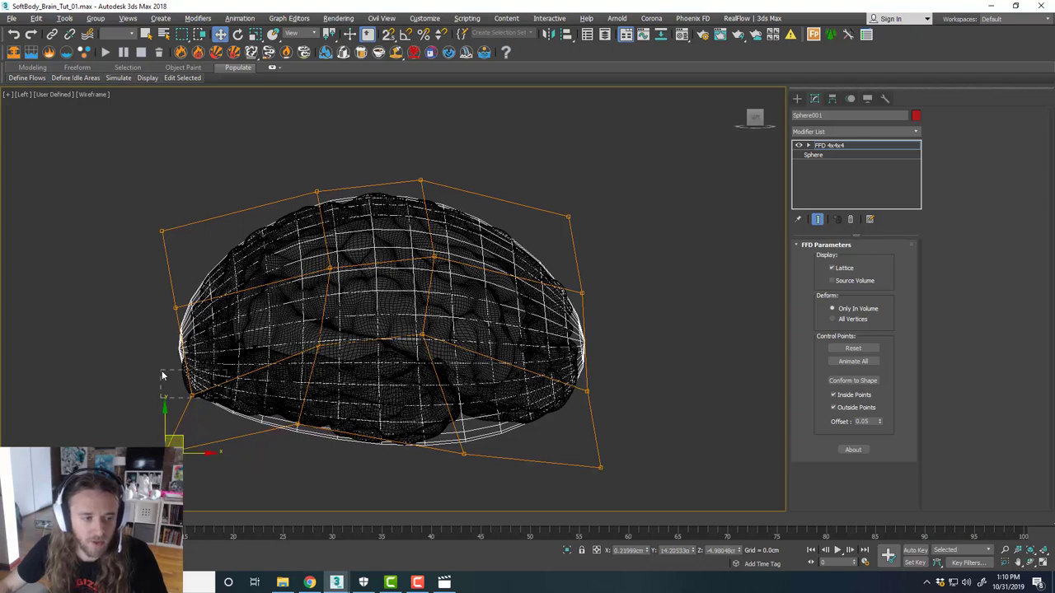
{"action": "left_click_drag", "start_coordinate": [161, 372], "coordinate": [194, 390]}
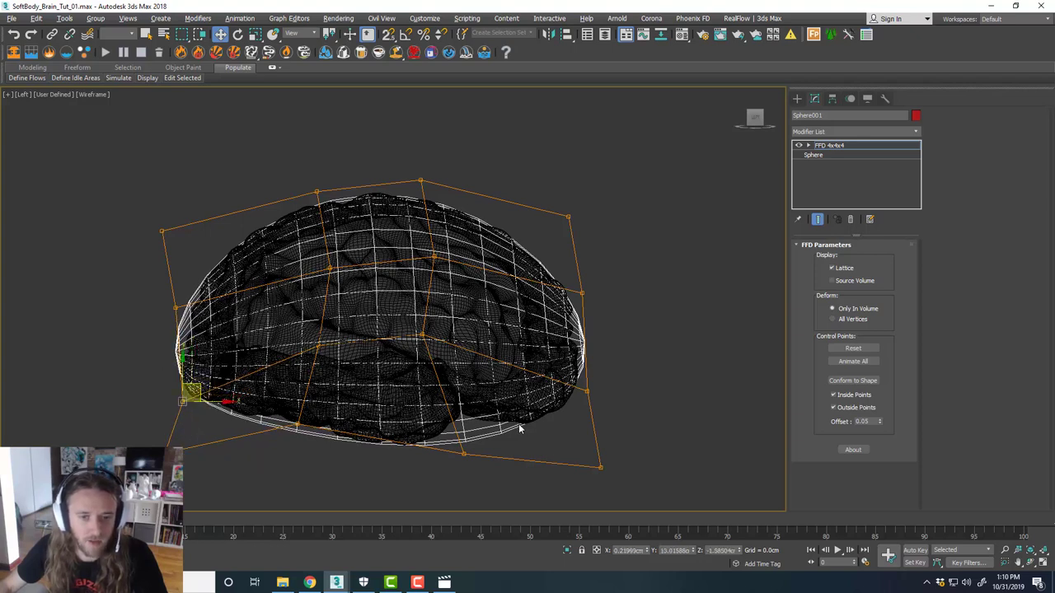
{"action": "left_click_drag", "start_coordinate": [467, 476], "coordinate": [468, 449]}
Set the Top view to Wireframe Override, exit control point editing and shift the sphere sideways to centre it on the brain.
{"action": "key", "text": "alt+w"}
{"action": "middle_click", "coordinate": [330, 247]}
{"action": "key", "text": "alt+w"}
{"action": "scroll", "coordinate": [463, 293], "scroll_direction": "up", "scroll_amount": 2}
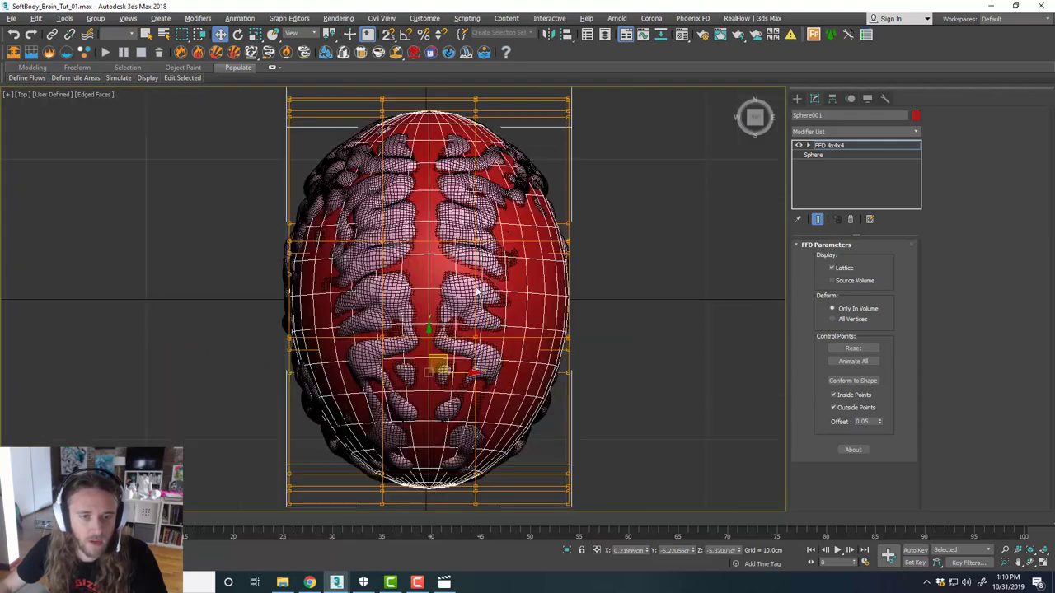
{"action": "middle_click_drag", "start_coordinate": [493, 289], "coordinate": [498, 300]}
{"action": "left_click", "coordinate": [96, 95]}
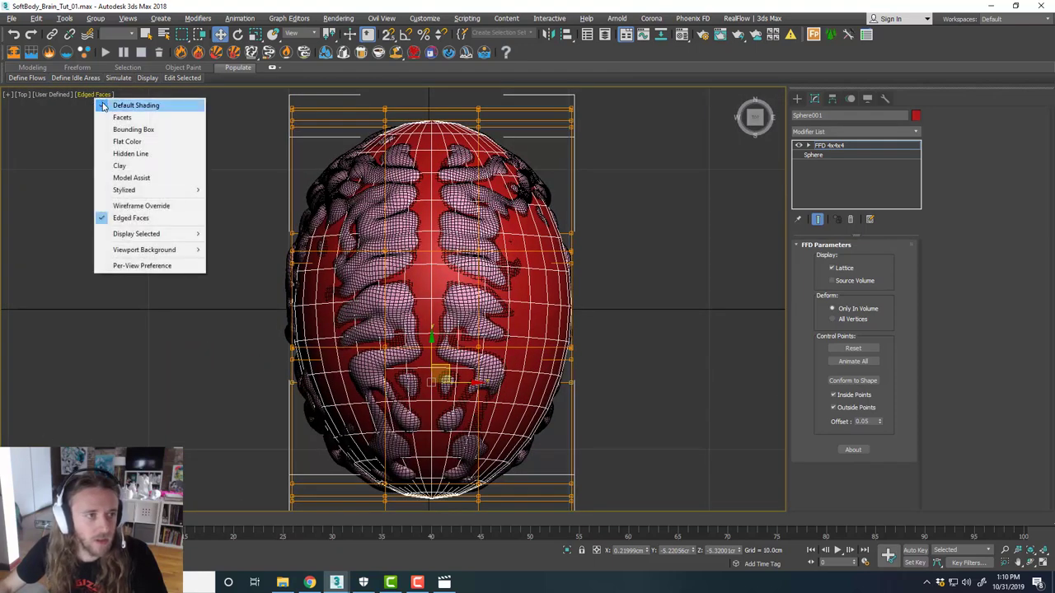
{"action": "left_click", "coordinate": [141, 205]}
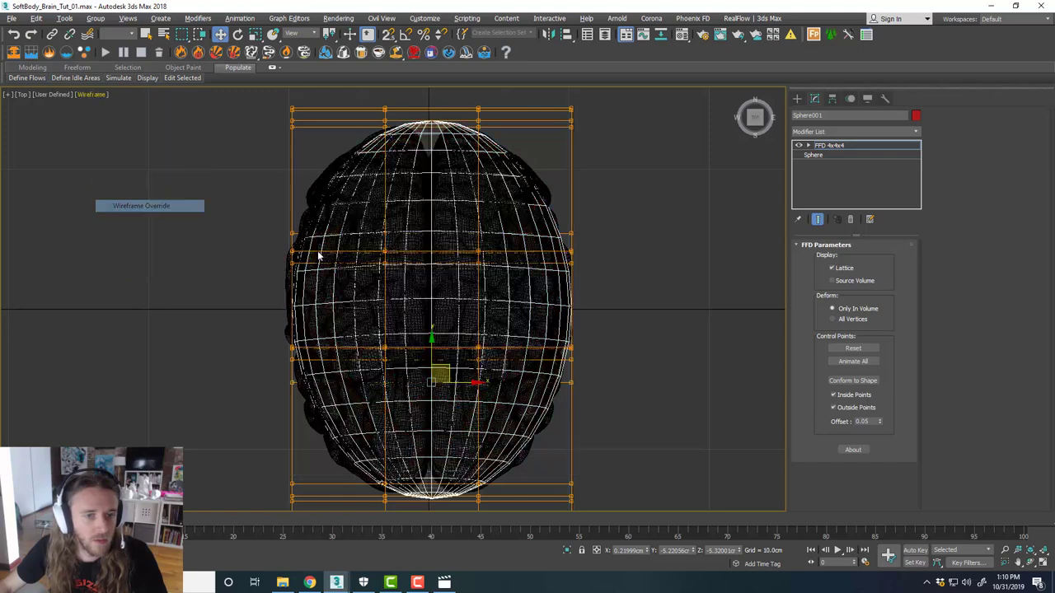
{"action": "middle_click_drag", "start_coordinate": [524, 338], "coordinate": [522, 292]}
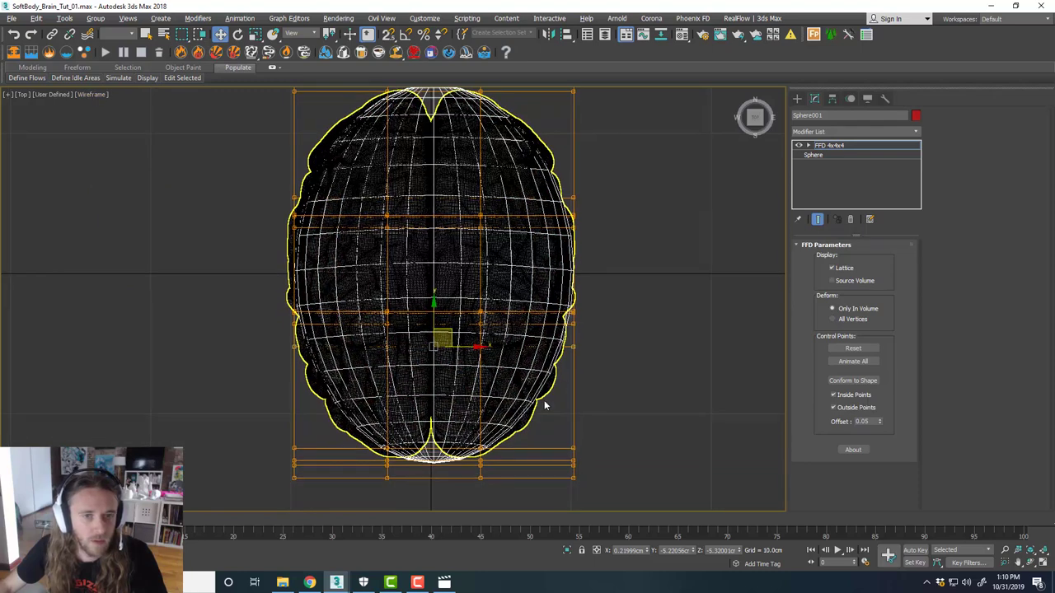
{"action": "left_click", "coordinate": [851, 146]}
{"action": "left_click_drag", "start_coordinate": [482, 235], "coordinate": [465, 236]}
Turn on See-Through in the sphere's object properties and deselect it in the Perspective view.
{"action": "key", "text": "w"}
{"action": "key", "text": "alt+w"}
{"action": "right_click", "coordinate": [652, 403]}
{"action": "key", "text": "alt+w"}
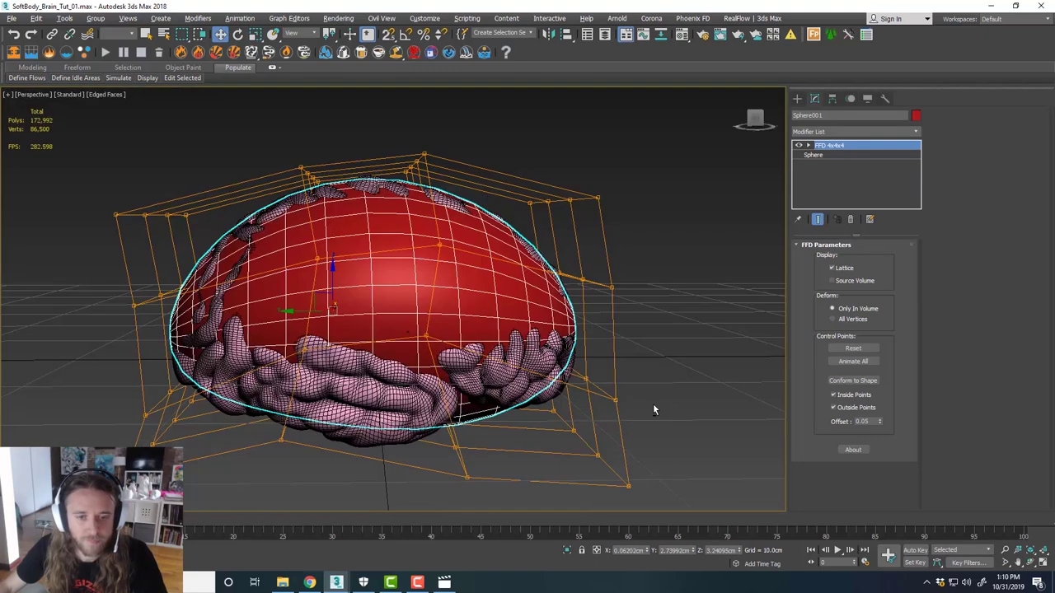
{"action": "middle_click_drag", "start_coordinate": [653, 403], "coordinate": [578, 396], "text": "alt"}
{"action": "right_click", "coordinate": [433, 299]}
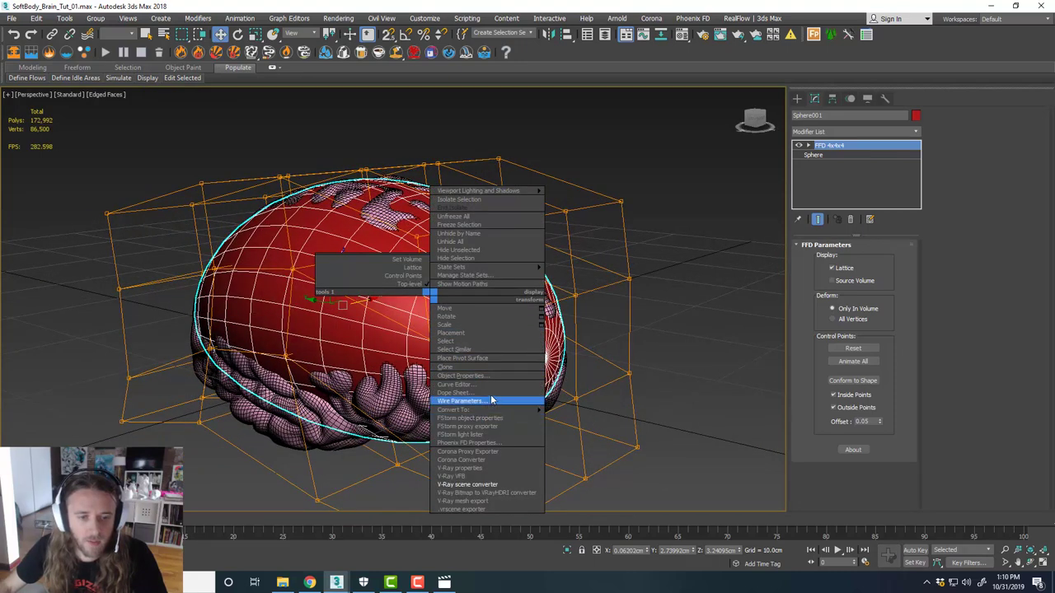
{"action": "left_click", "coordinate": [491, 376]}
{"action": "left_click", "coordinate": [549, 273]}
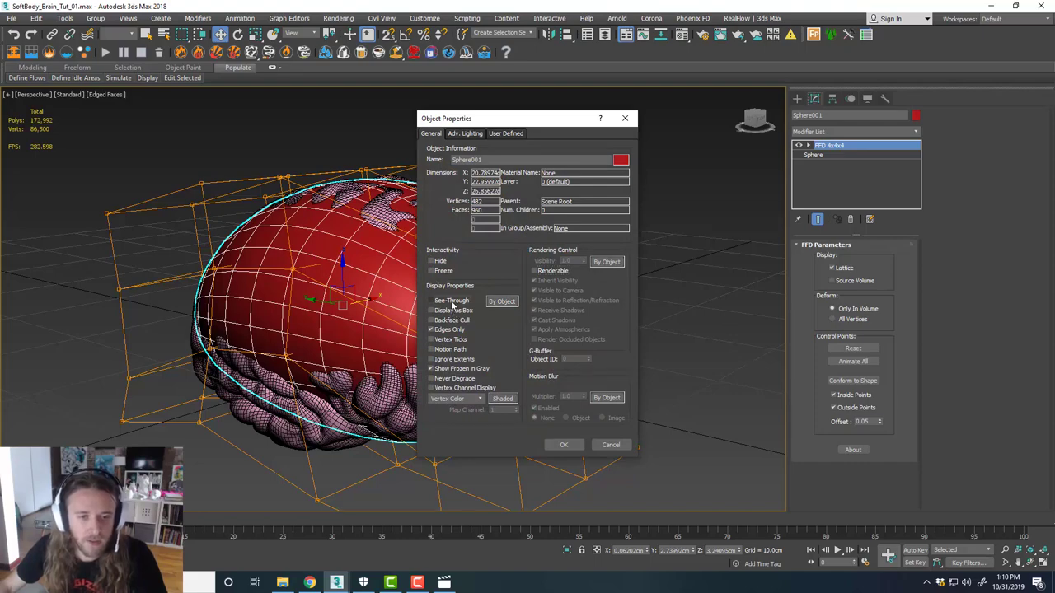
{"action": "left_click", "coordinate": [564, 446]}
{"action": "scroll", "coordinate": [597, 354], "scroll_direction": "down", "scroll_amount": 3}
{"action": "left_click", "coordinate": [597, 355]}
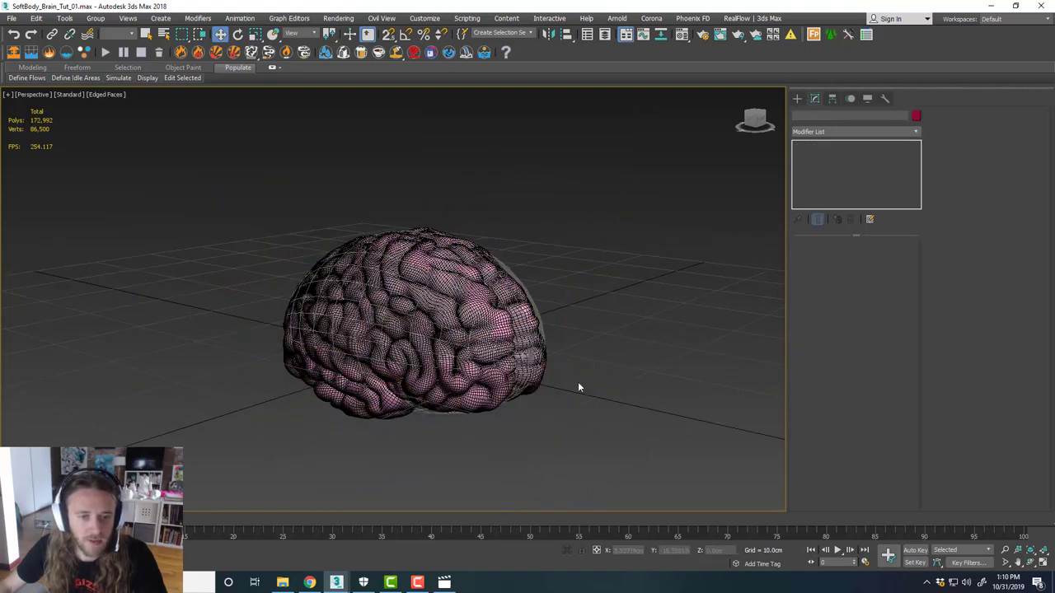
Turn off Edged Faces in the Perspective view and inspect how the see-through sphere fits the brain.
{"action": "middle_click_drag", "start_coordinate": [579, 382], "coordinate": [557, 397], "text": "alt"}
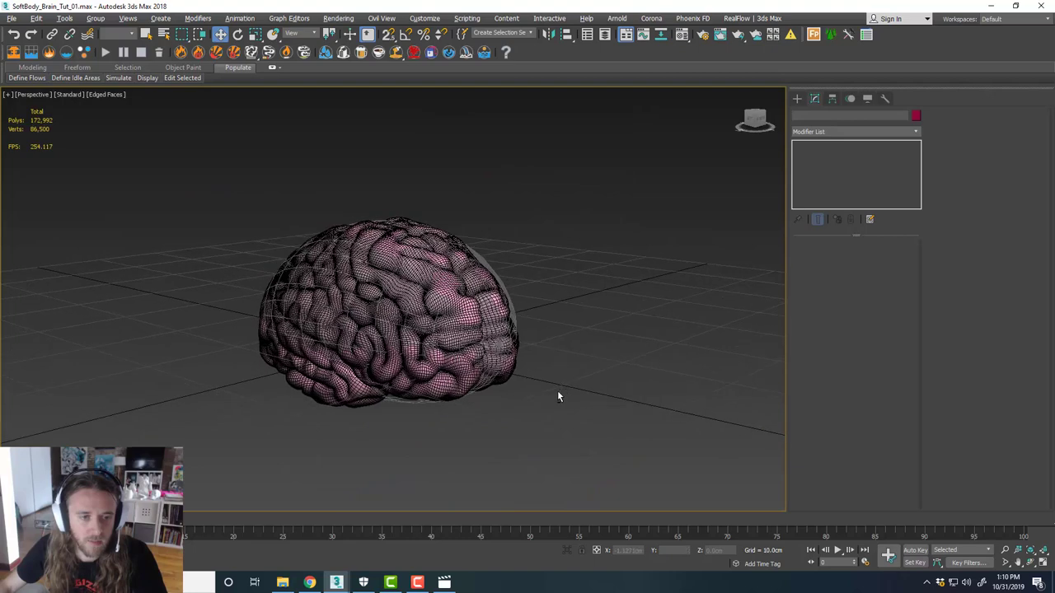
{"action": "left_click", "coordinate": [103, 95]}
{"action": "left_click", "coordinate": [140, 217]}
{"action": "mouse_move", "coordinate": [432, 335]}
{"action": "middle_mouse_down", "text": "alt"}
{"action": "mouse_move", "coordinate": [462, 335]}
{"action": "mouse_move", "coordinate": [441, 338]}
{"action": "mouse_move", "coordinate": [452, 349]}
{"action": "mouse_move", "coordinate": [406, 337]}
{"action": "mouse_move", "coordinate": [419, 348]}
{"action": "middle_mouse_up", "text": "alt"}
In the Front view, lower the outer bottom FFD control points on both sides of the sphere.
{"action": "left_click", "coordinate": [428, 312]}
{"action": "key", "text": "alt+w"}
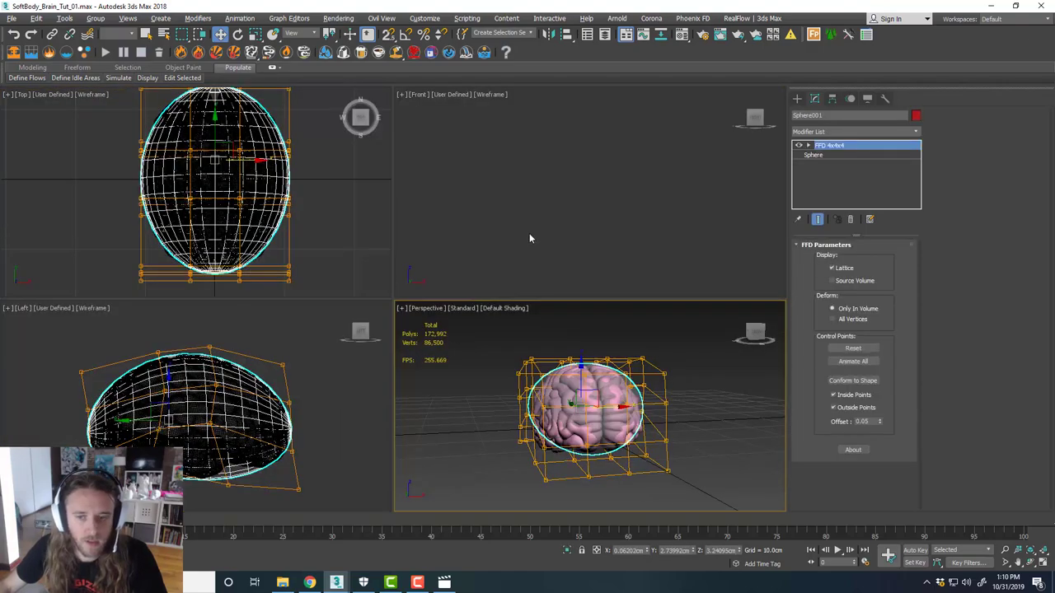
{"action": "key", "text": "alt+w"}
{"action": "key", "text": "z"}
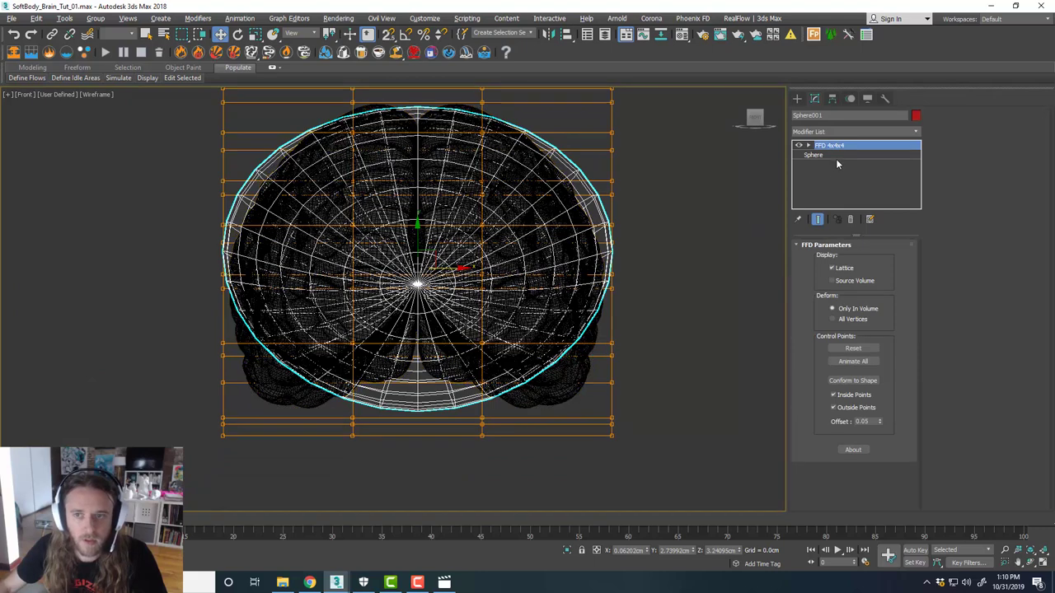
{"action": "key", "text": "1"}
{"action": "scroll", "coordinate": [510, 294], "scroll_direction": "down", "scroll_amount": 2}
{"action": "left_click_drag", "start_coordinate": [553, 369], "coordinate": [551, 366]}
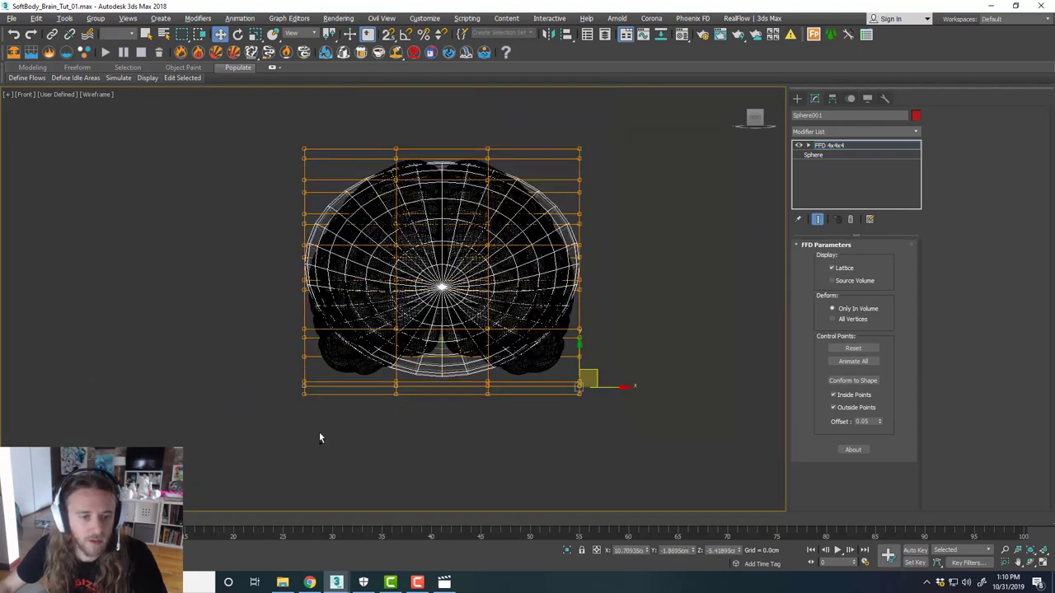
{"action": "left_click_drag", "start_coordinate": [284, 431], "coordinate": [350, 374], "text": "ctrl"}
{"action": "left_click_drag", "start_coordinate": [440, 355], "coordinate": [445, 425]}
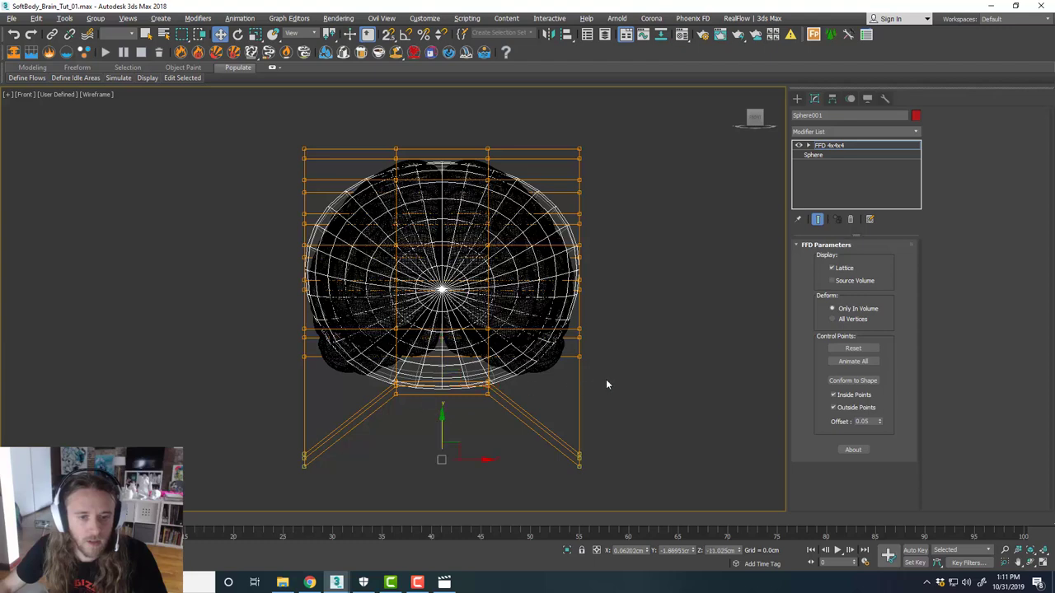
Lower the next row of outer FFD control points on both sides so the sphere covers the brain's lower lobes.
{"action": "left_click_drag", "start_coordinate": [606, 380], "coordinate": [567, 317]}
{"action": "left_click_drag", "start_coordinate": [314, 356], "coordinate": [285, 328], "text": "ctrl"}
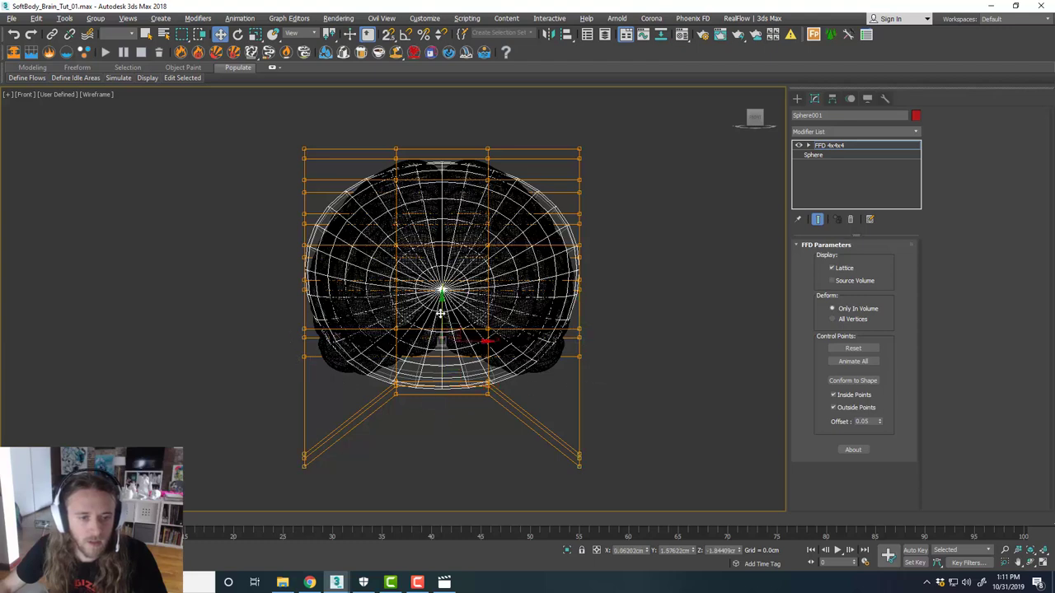
{"action": "left_click_drag", "start_coordinate": [441, 314], "coordinate": [441, 367]}
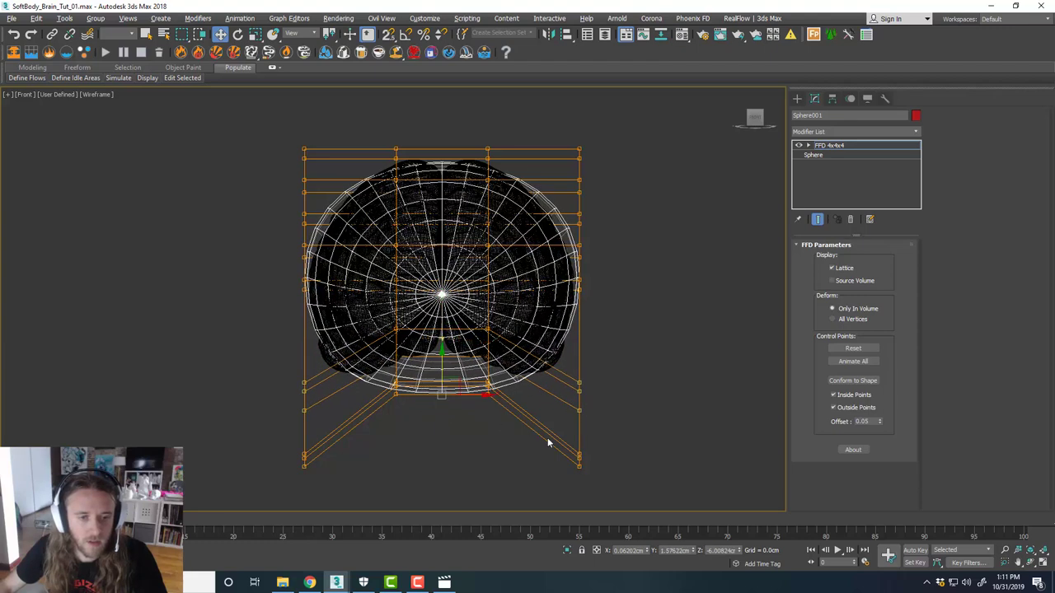
Scale the lower rows of FFD control points wider along X.
{"action": "left_click_drag", "start_coordinate": [255, 329], "coordinate": [257, 330]}
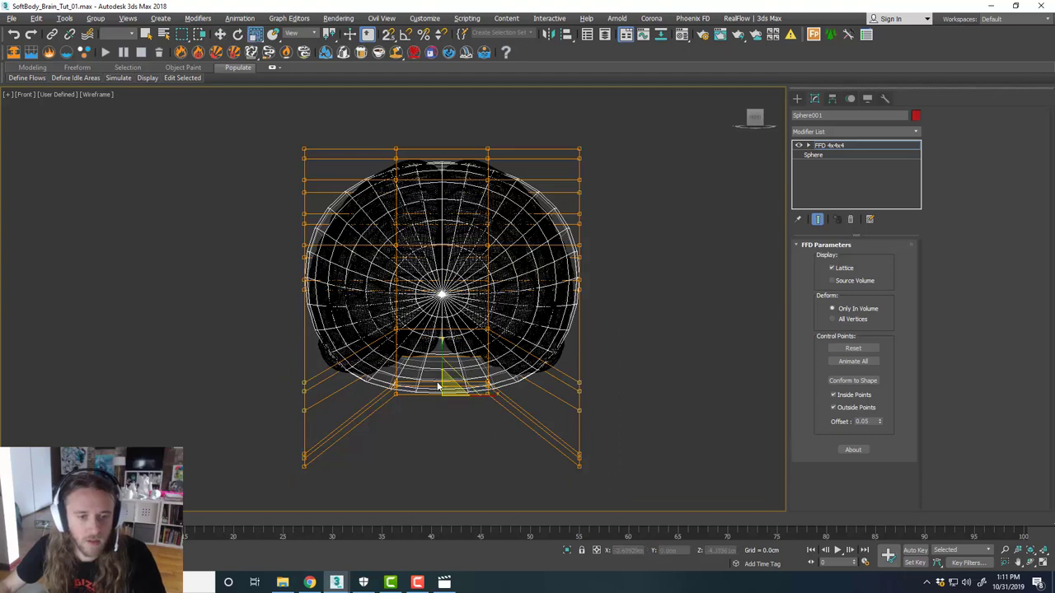
{"action": "key", "text": "r"}
{"action": "left_click_drag", "start_coordinate": [495, 397], "coordinate": [499, 396]}
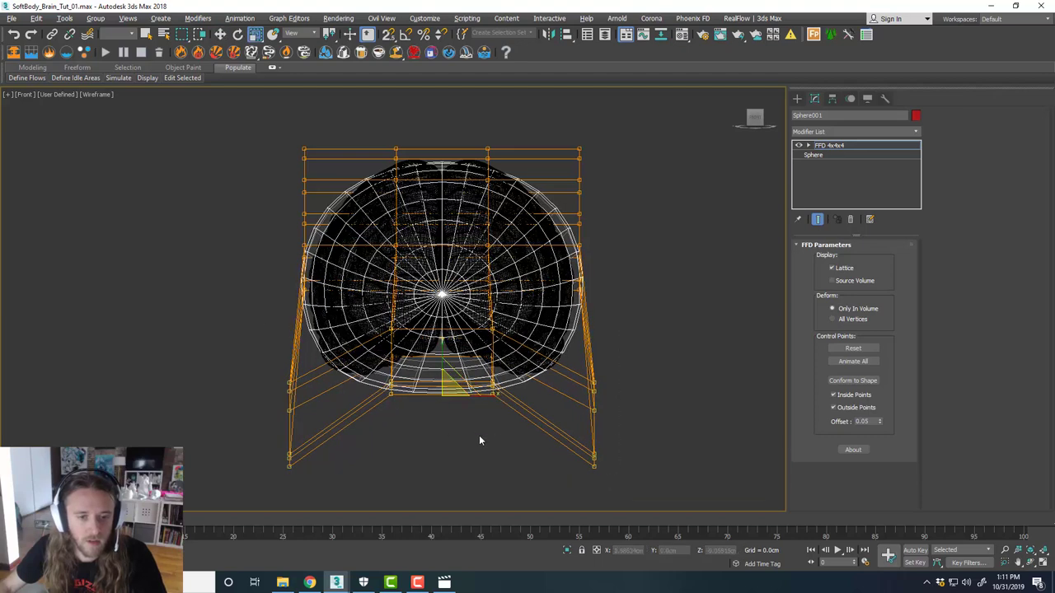
Raise the inner lower FFD control points to flatten the sphere's underside, and exit control point editing in the Perspective view.
{"action": "key", "text": "w"}
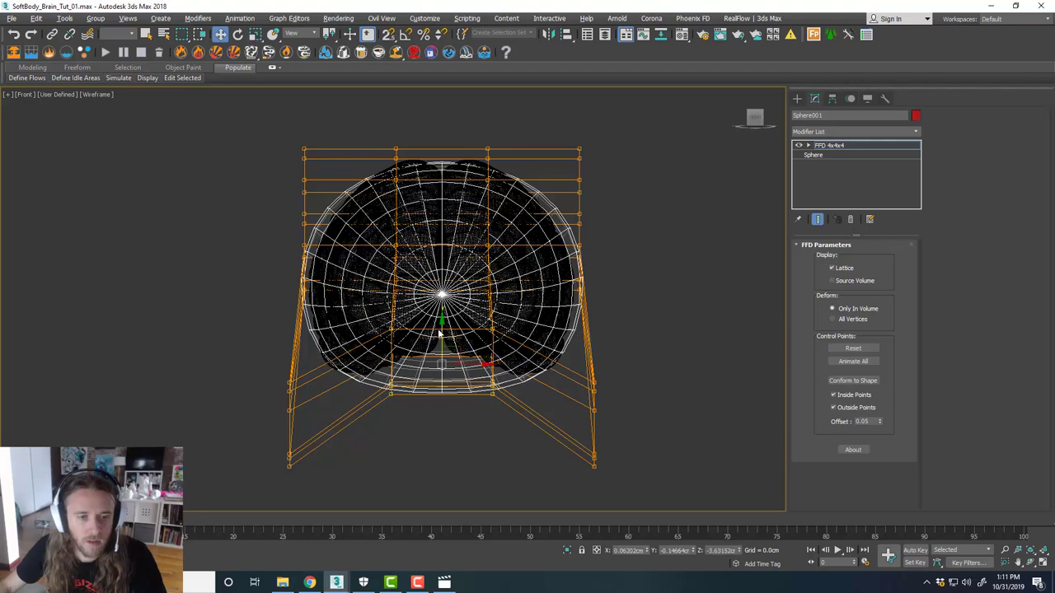
{"action": "left_click_drag", "start_coordinate": [441, 328], "coordinate": [441, 292]}
{"action": "key", "text": "alt+w"}
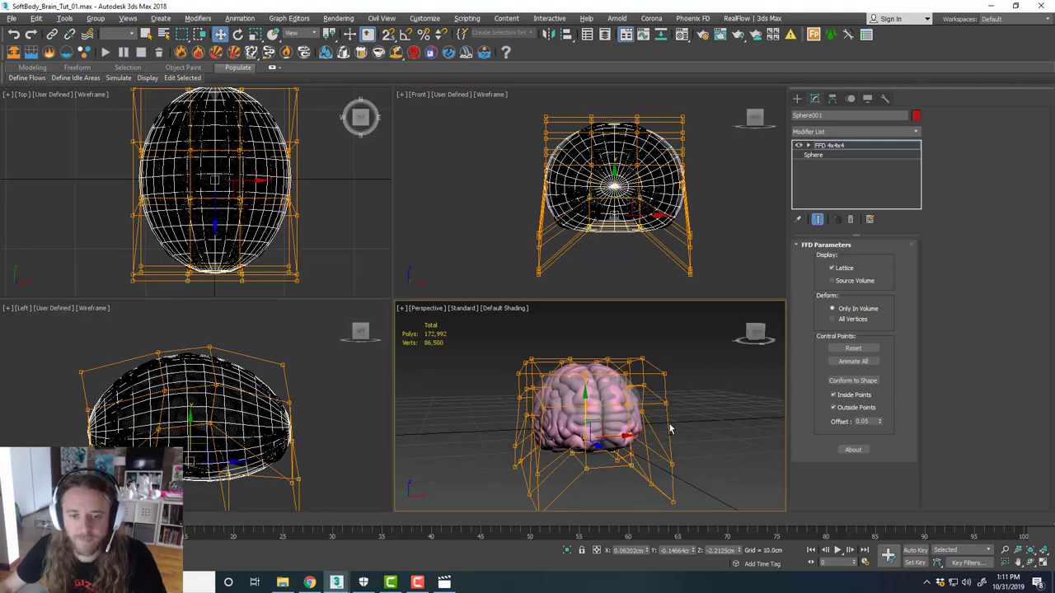
{"action": "key", "text": "alt+w"}
{"action": "left_click", "coordinate": [832, 145]}
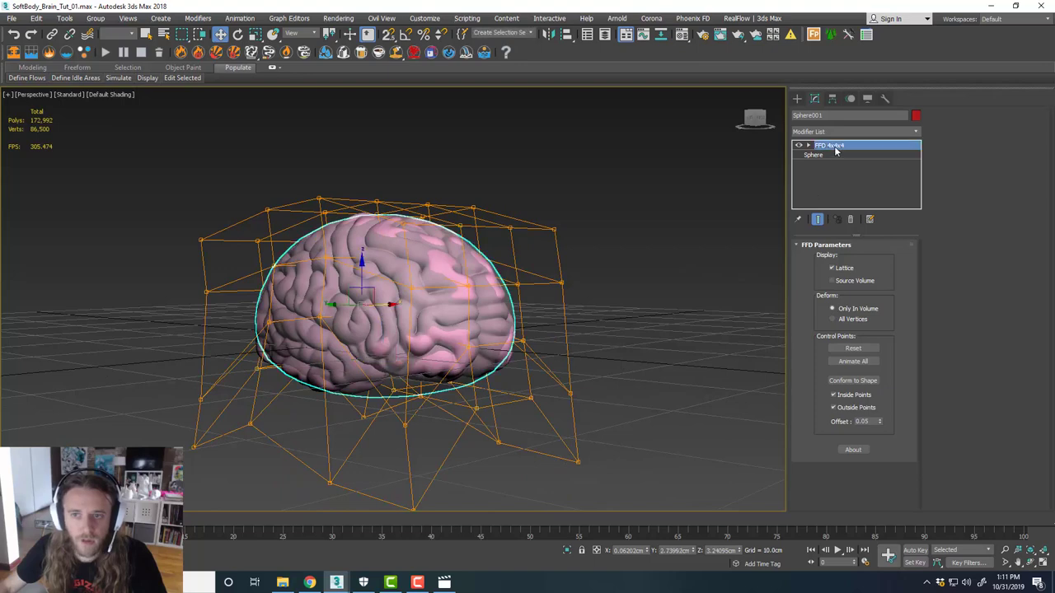
Convert the FFD-deformed sphere around the brain to an Editable Poly.
{"action": "left_click", "coordinate": [565, 288]}
{"action": "middle_click_drag", "start_coordinate": [481, 307], "coordinate": [498, 350]}
{"action": "left_click", "coordinate": [424, 405]}
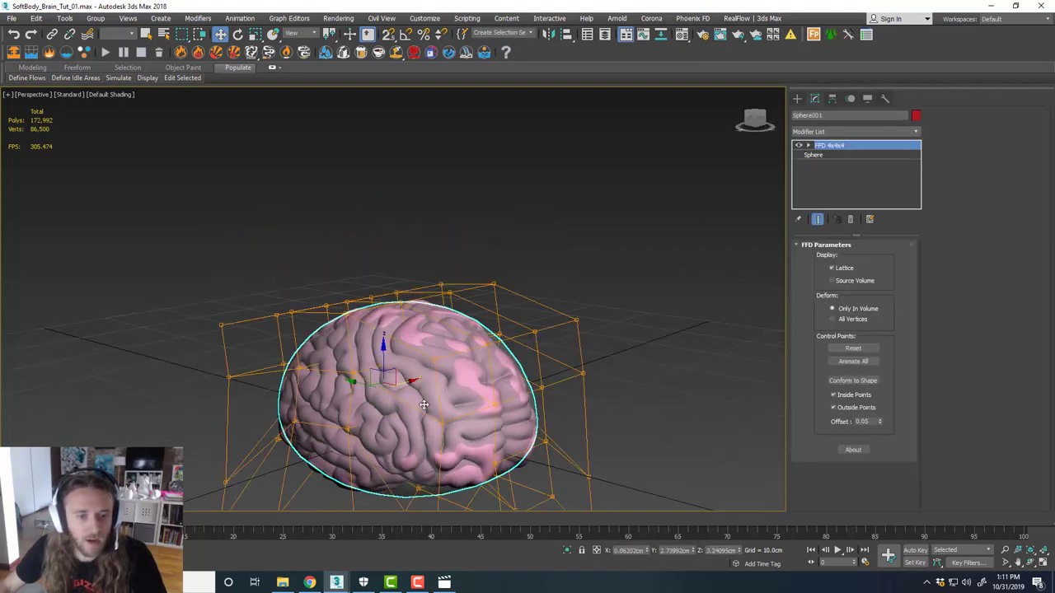
{"action": "middle_click_drag", "start_coordinate": [422, 404], "coordinate": [474, 341], "text": "alt"}
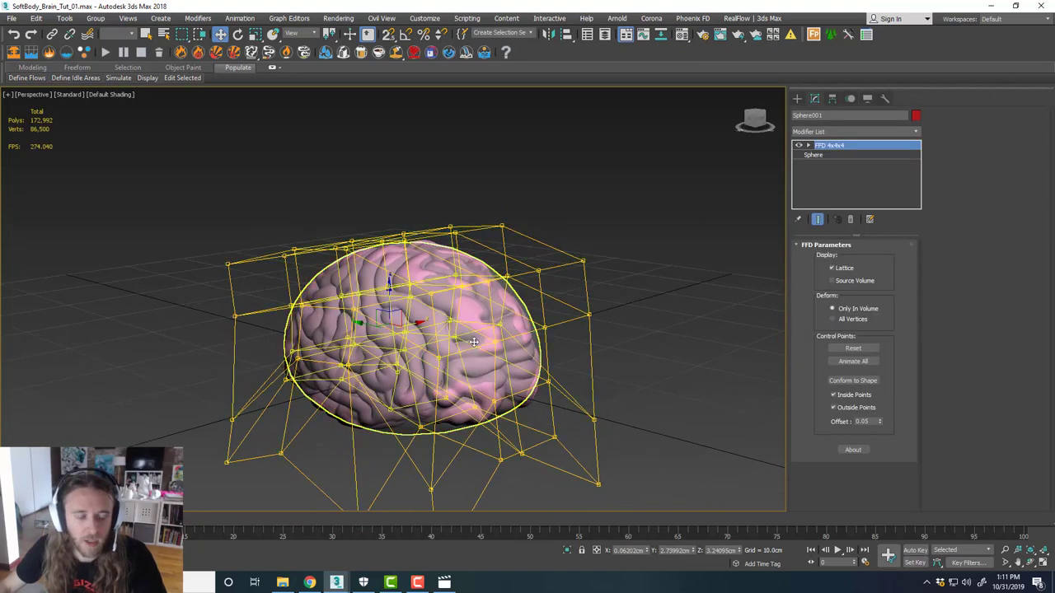
{"action": "right_click", "coordinate": [469, 303]}
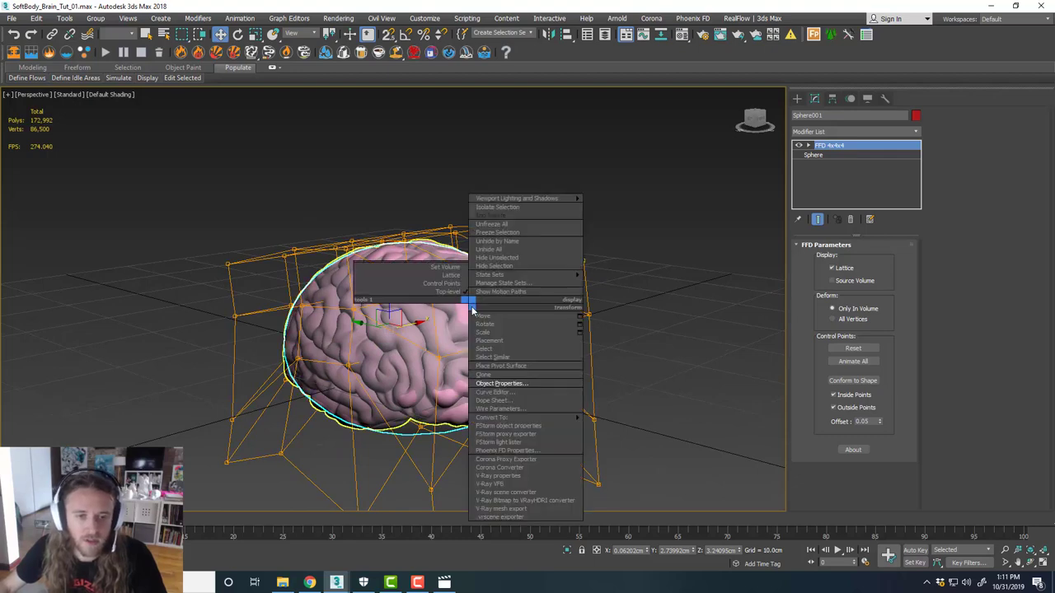
{"action": "mouse_move", "coordinate": [535, 421]}
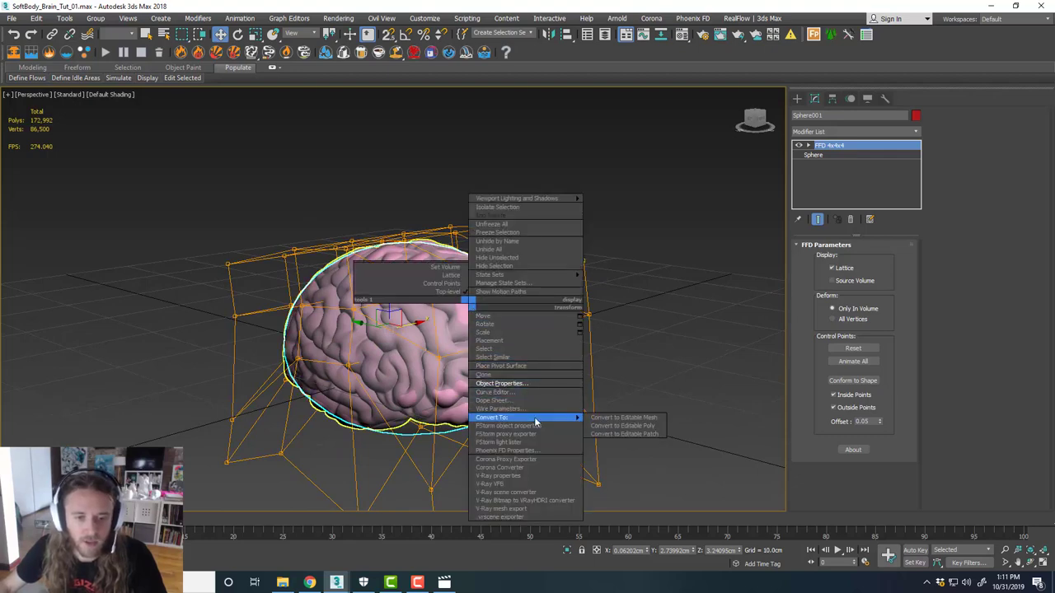
{"action": "left_click", "coordinate": [622, 426]}
{"action": "left_click", "coordinate": [592, 354]}
{"action": "left_click", "coordinate": [535, 337]}
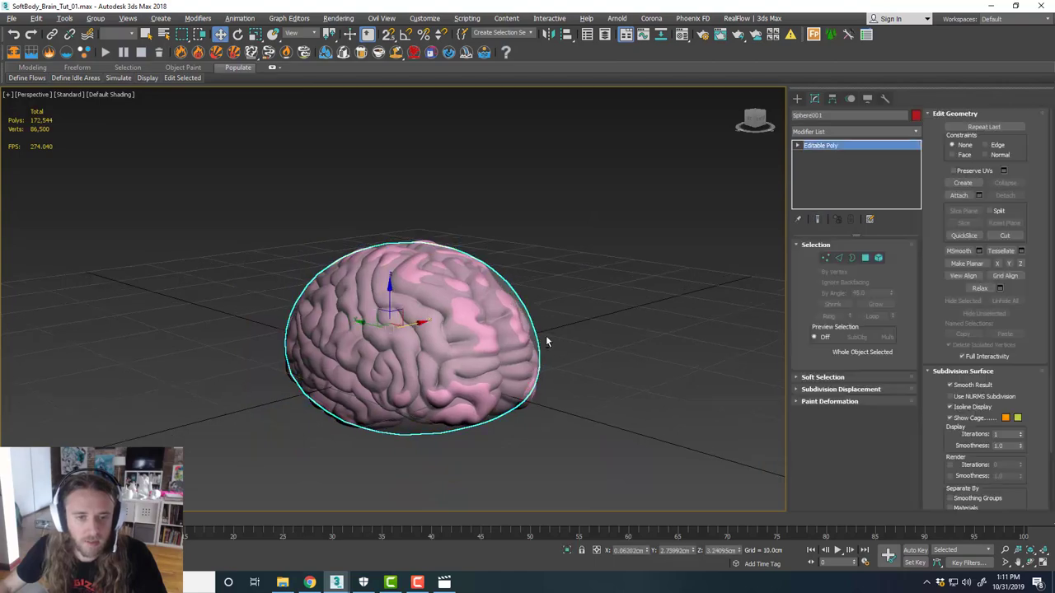
Raise the brain and its sphere proxy together well above the ground grid, and clear the selection.
{"action": "middle_click_drag", "start_coordinate": [546, 335], "coordinate": [519, 334], "text": "alt"}
{"action": "scroll", "coordinate": [520, 336], "scroll_direction": "down", "scroll_amount": 6}
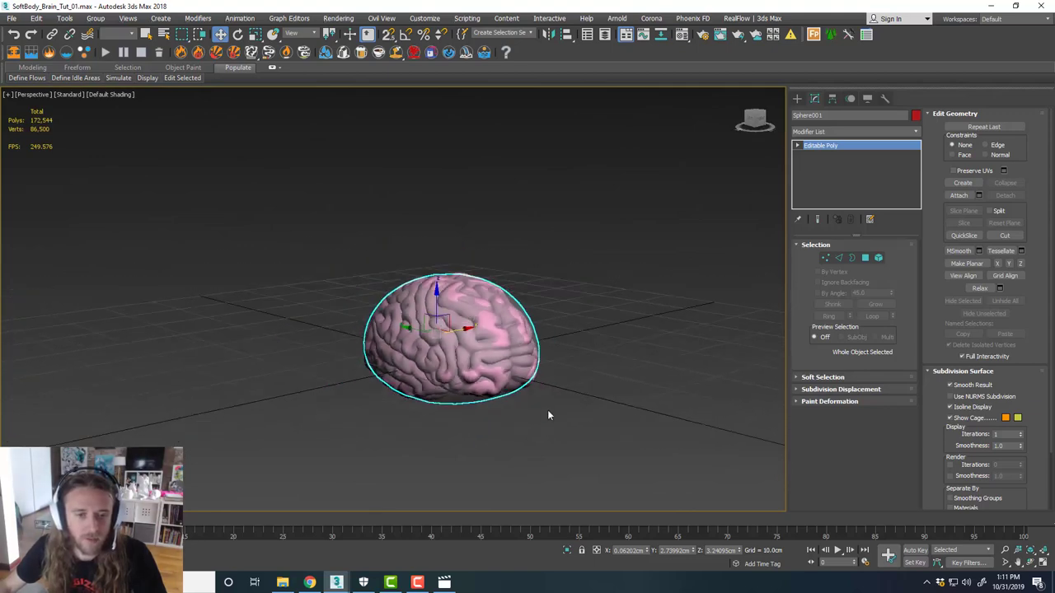
{"action": "left_click_drag", "start_coordinate": [469, 346], "coordinate": [475, 219]}
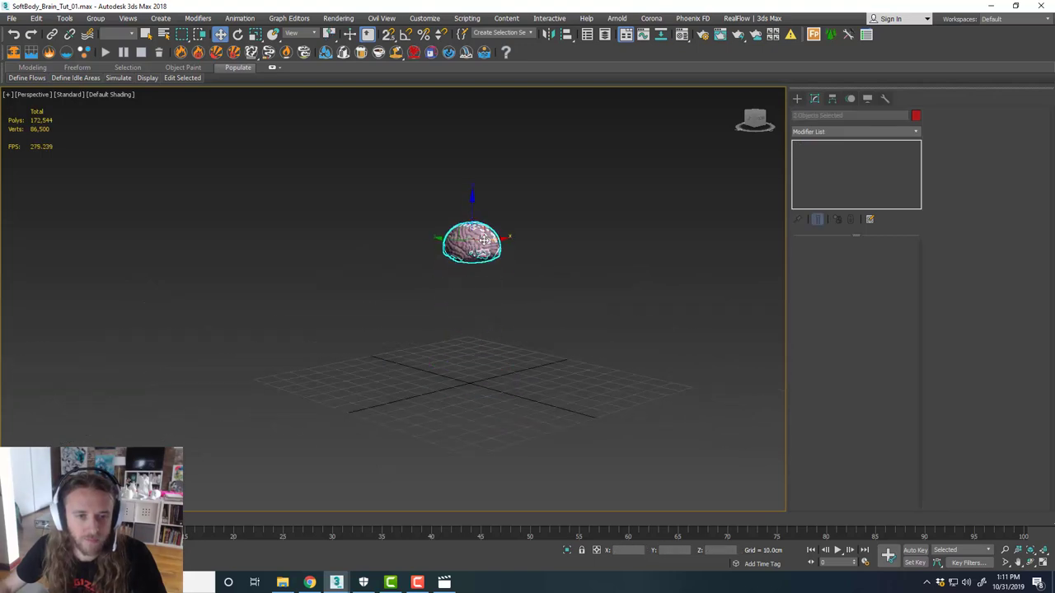
{"action": "middle_click_drag", "start_coordinate": [476, 217], "coordinate": [504, 297], "text": "alt"}
{"action": "scroll", "coordinate": [515, 327], "scroll_direction": "up", "scroll_amount": 2}
{"action": "scroll", "coordinate": [526, 333], "scroll_direction": "down", "scroll_amount": 2}
{"action": "left_click", "coordinate": [650, 268]}
Create a tyFlow object on the ground grid beside the brain in the Perspective view.
{"action": "left_click", "coordinate": [796, 99]}
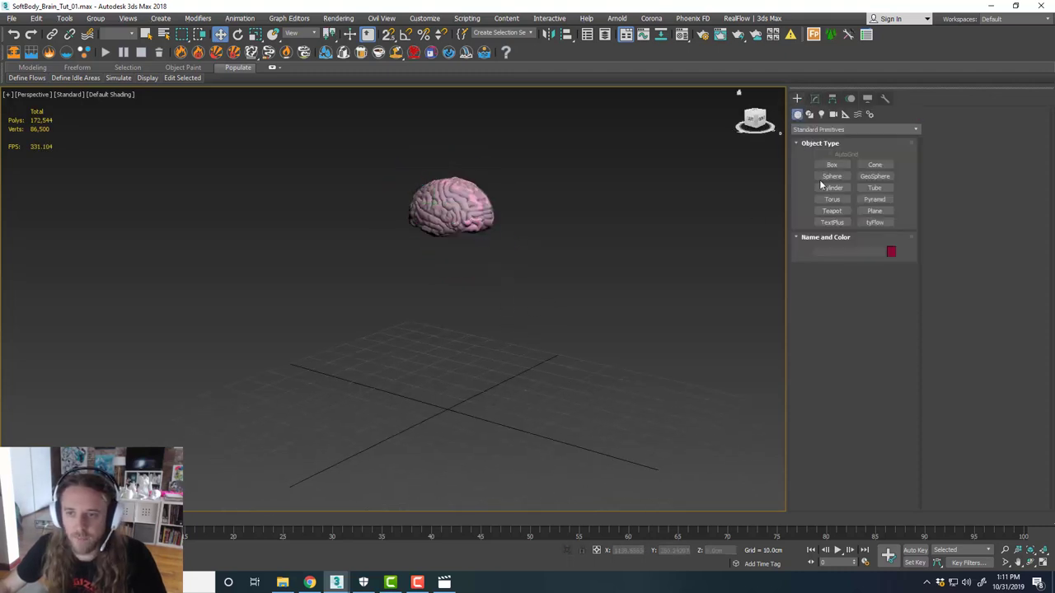
{"action": "left_click", "coordinate": [874, 222]}
{"action": "left_click", "coordinate": [607, 396]}
{"action": "left_click_drag", "start_coordinate": [606, 397], "coordinate": [619, 401]}
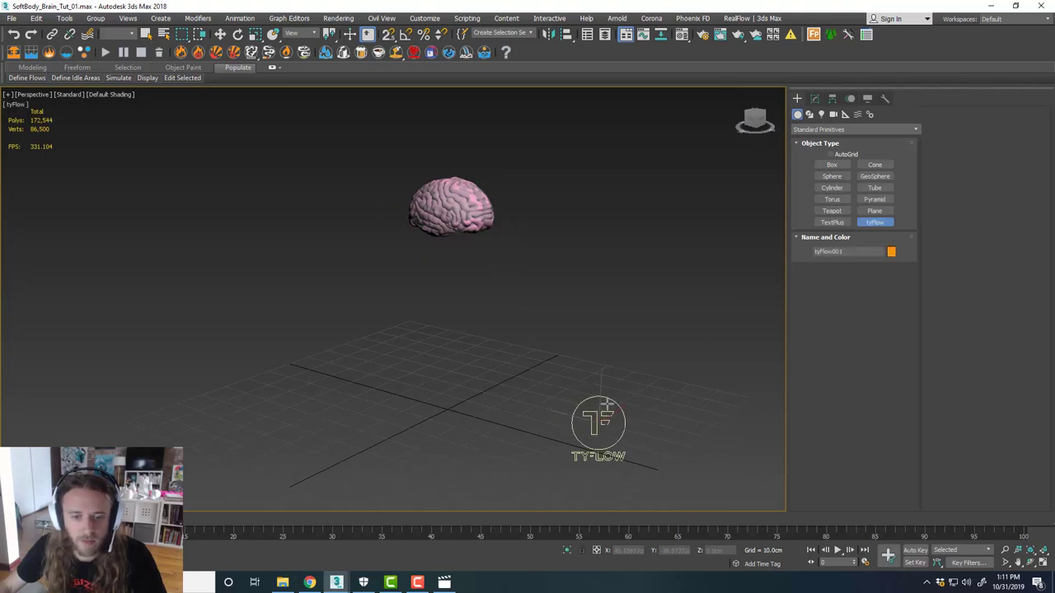
{"action": "middle_click_drag", "start_coordinate": [646, 406], "coordinate": [621, 384]}
{"action": "key", "text": "w"}
Open the tyFlow editor and arrange its window so the brain stays visible and the operator list shows in full.
{"action": "left_click", "coordinate": [813, 99]}
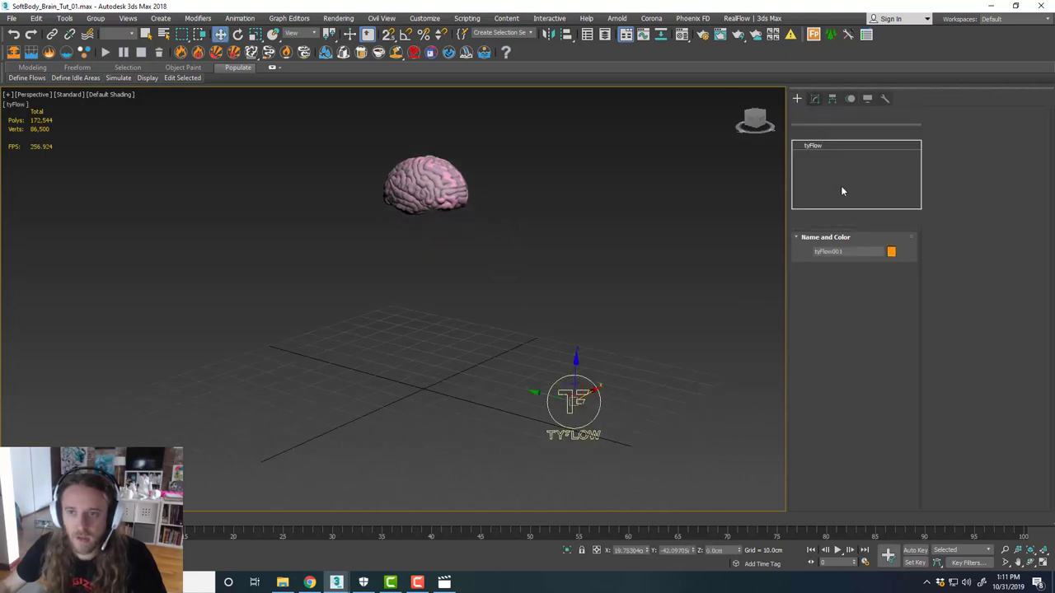
{"action": "left_click", "coordinate": [850, 271]}
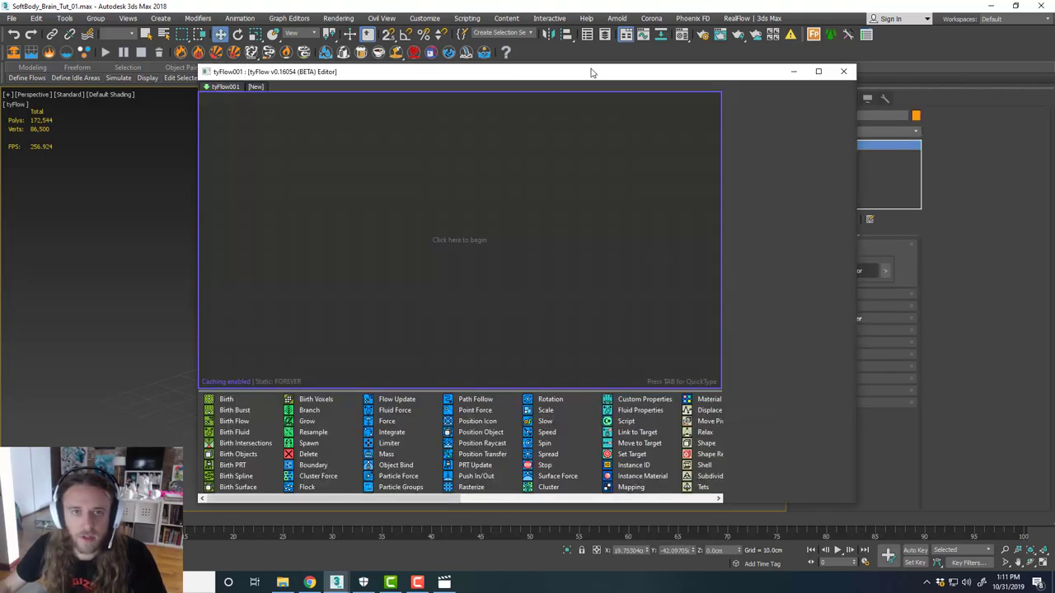
{"action": "left_click_drag", "start_coordinate": [590, 65], "coordinate": [454, 23]}
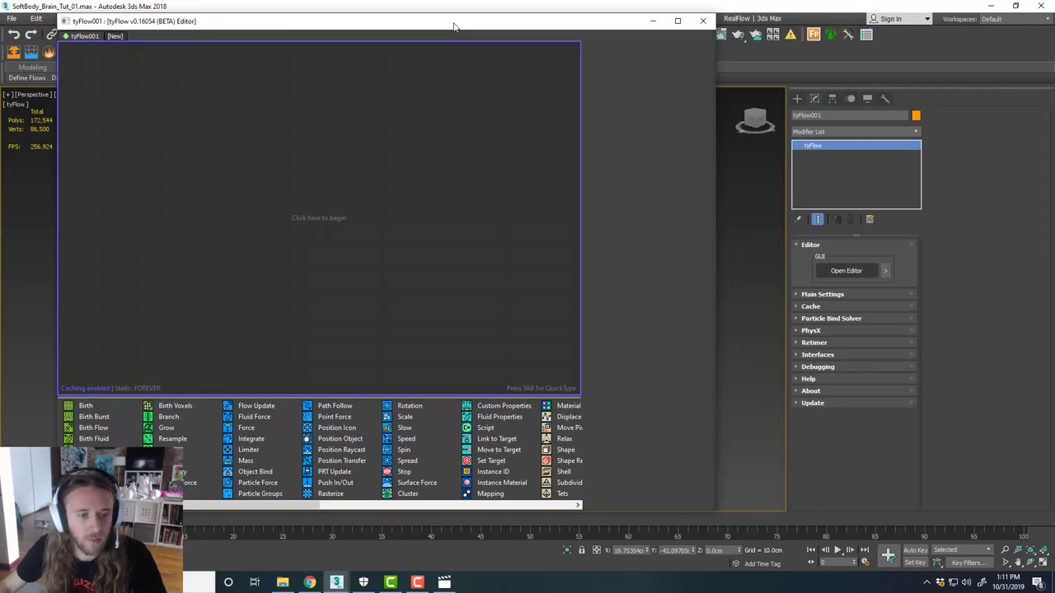
{"action": "left_click_drag", "start_coordinate": [348, 508], "coordinate": [349, 550]}
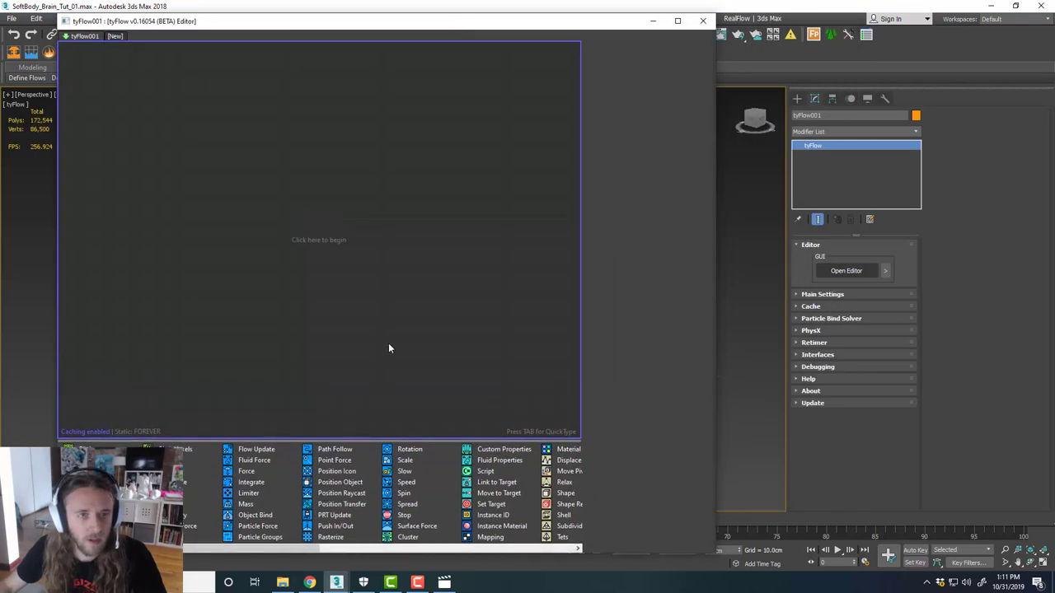
{"action": "left_click_drag", "start_coordinate": [426, 33], "coordinate": [739, 42]}
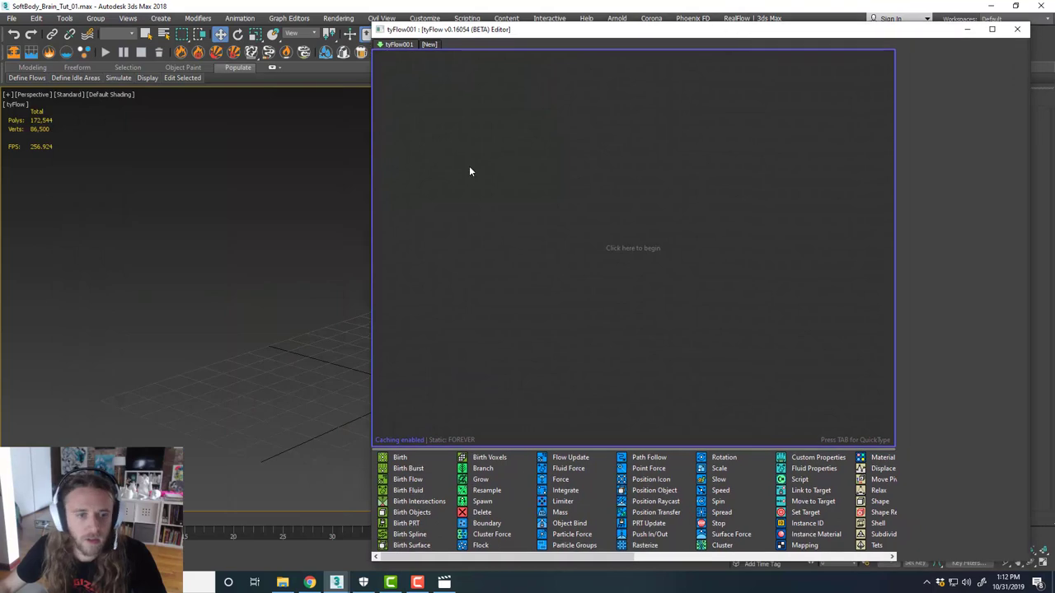
{"action": "middle_click_drag", "start_coordinate": [111, 291], "coordinate": [79, 287]}
{"action": "middle_click_drag", "start_coordinate": [219, 281], "coordinate": [200, 286]}
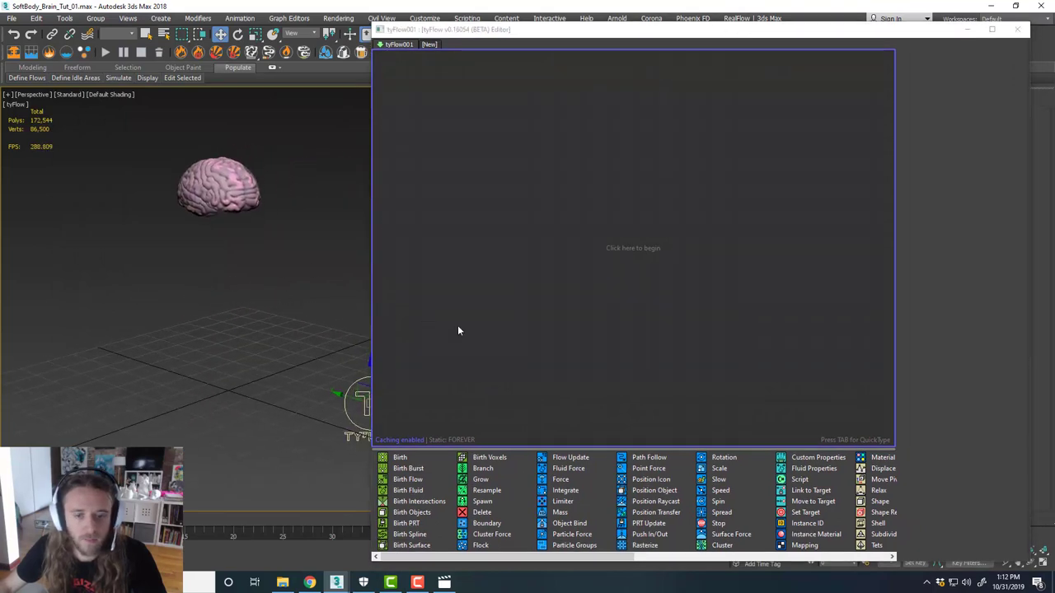
{"action": "left_click_drag", "start_coordinate": [515, 447], "coordinate": [540, 381]}
{"action": "left_click_drag", "start_coordinate": [1033, 268], "coordinate": [1053, 268]}
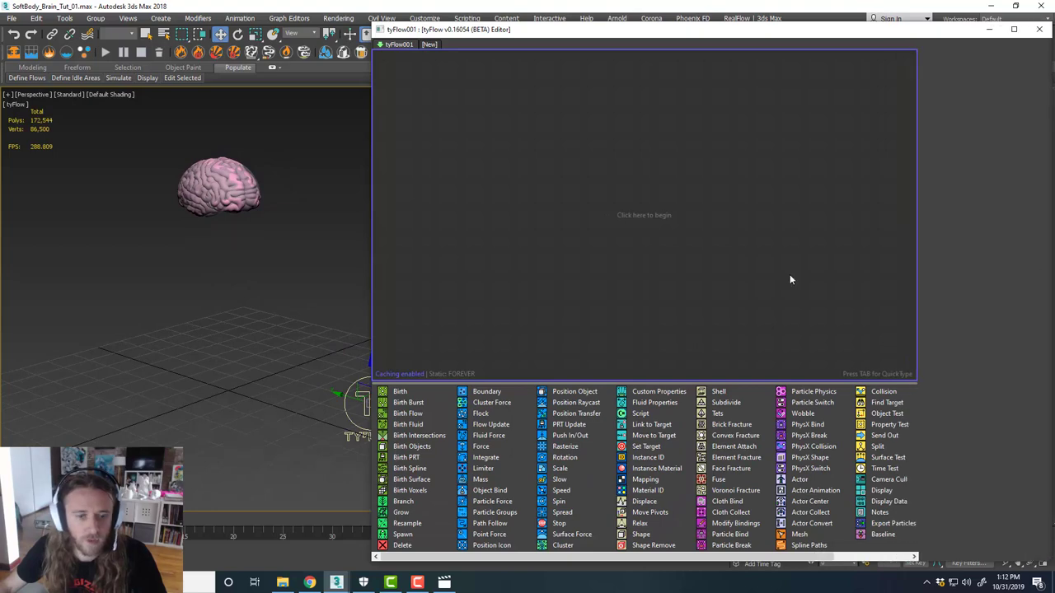
Add a Birth Voxels operator in a new event and pick Sphere001 as its voxel source object.
{"action": "left_click_drag", "start_coordinate": [421, 491], "coordinate": [597, 171]}
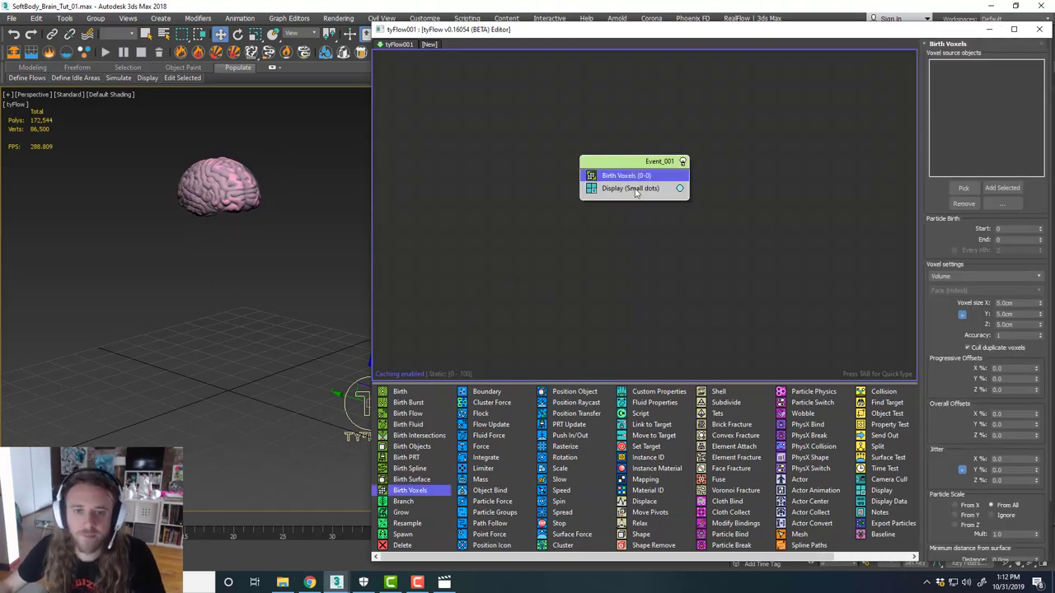
{"action": "left_click", "coordinate": [963, 188]}
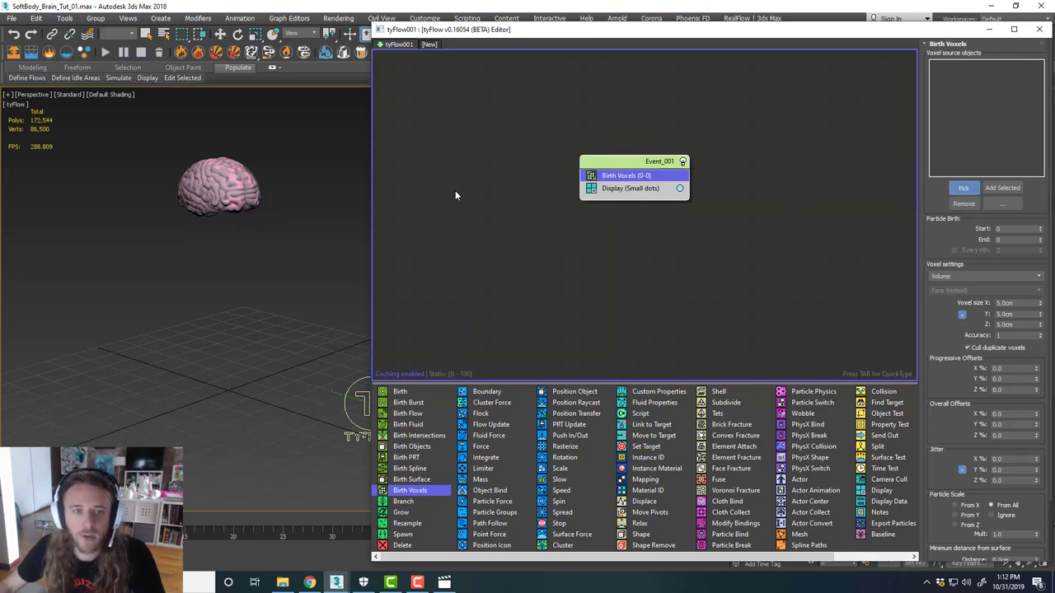
{"action": "scroll", "coordinate": [219, 181], "scroll_direction": "up", "scroll_amount": 4}
{"action": "left_click", "coordinate": [218, 181]}
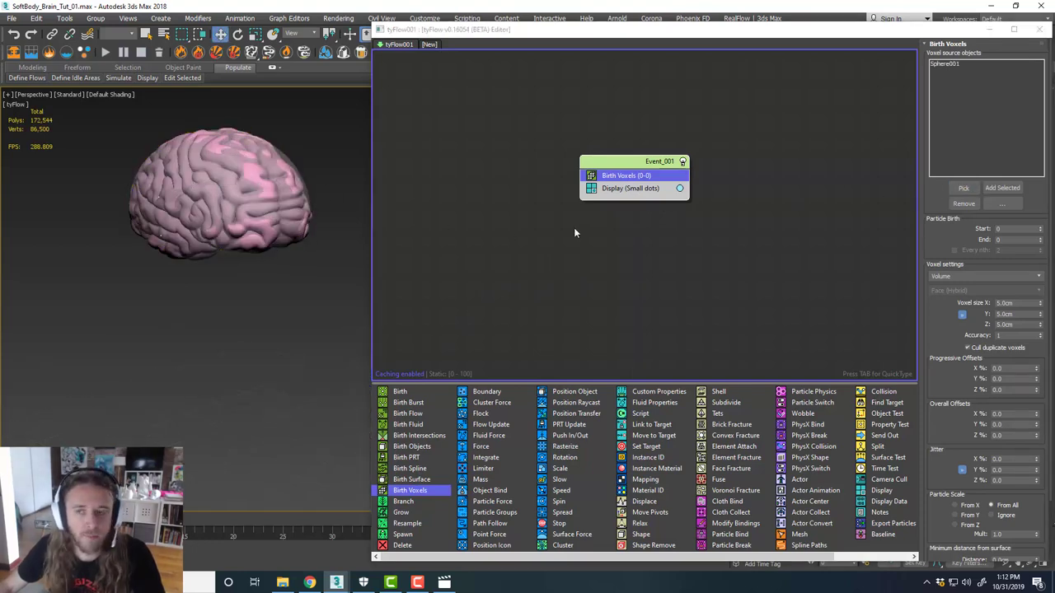
Set the event's Display operator type to Geometry.
{"action": "left_click", "coordinate": [653, 191]}
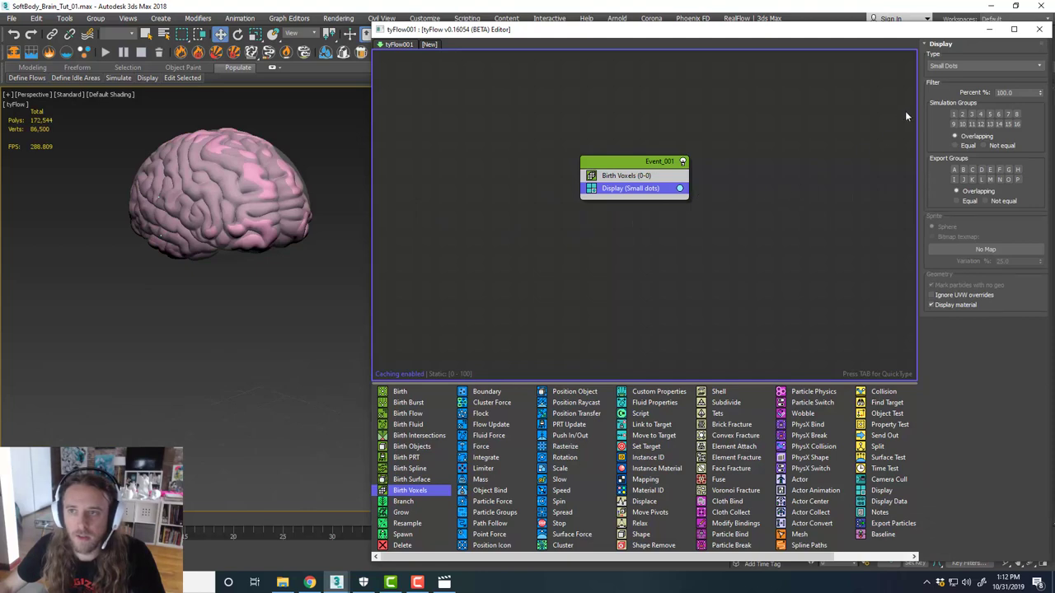
{"action": "left_click", "coordinate": [969, 66]}
{"action": "left_click", "coordinate": [968, 119]}
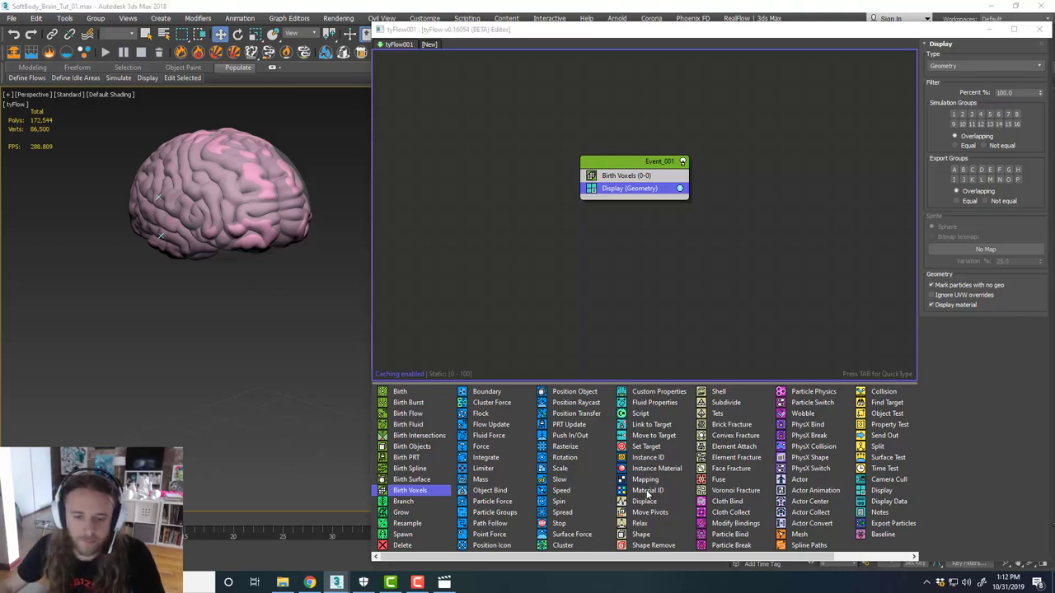
Add a Shape operator to the event and set its 3D mesh type to Geosphere (LowRes).
{"action": "left_click_drag", "start_coordinate": [638, 536], "coordinate": [735, 189]}
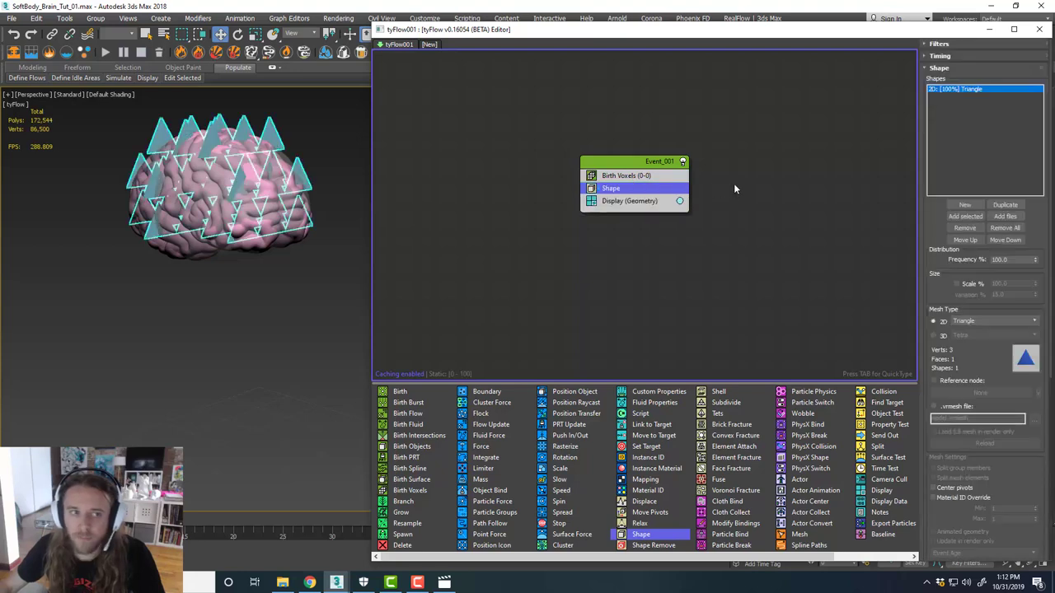
{"action": "left_click", "coordinate": [943, 336]}
{"action": "left_click", "coordinate": [956, 335]}
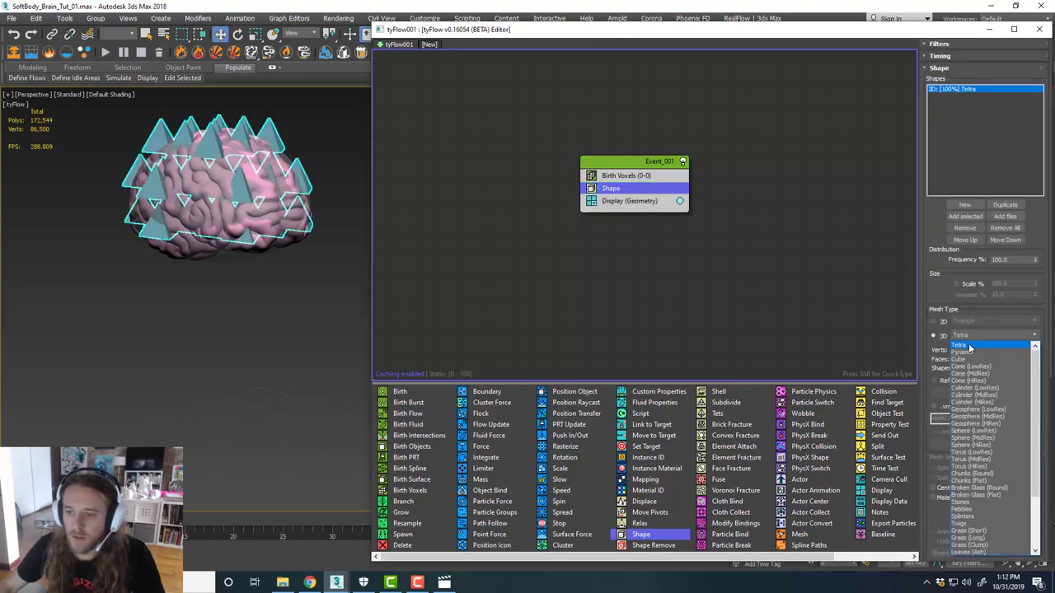
{"action": "left_click", "coordinate": [976, 409]}
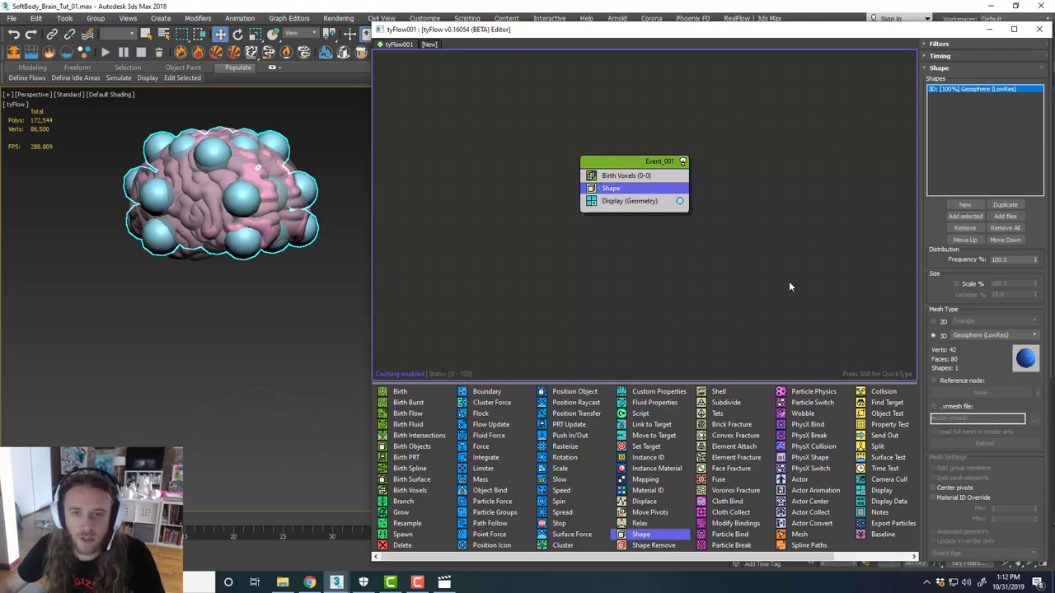
Set the voxel size of the Birth Voxels operator to 1 cm.
{"action": "left_click", "coordinate": [660, 177]}
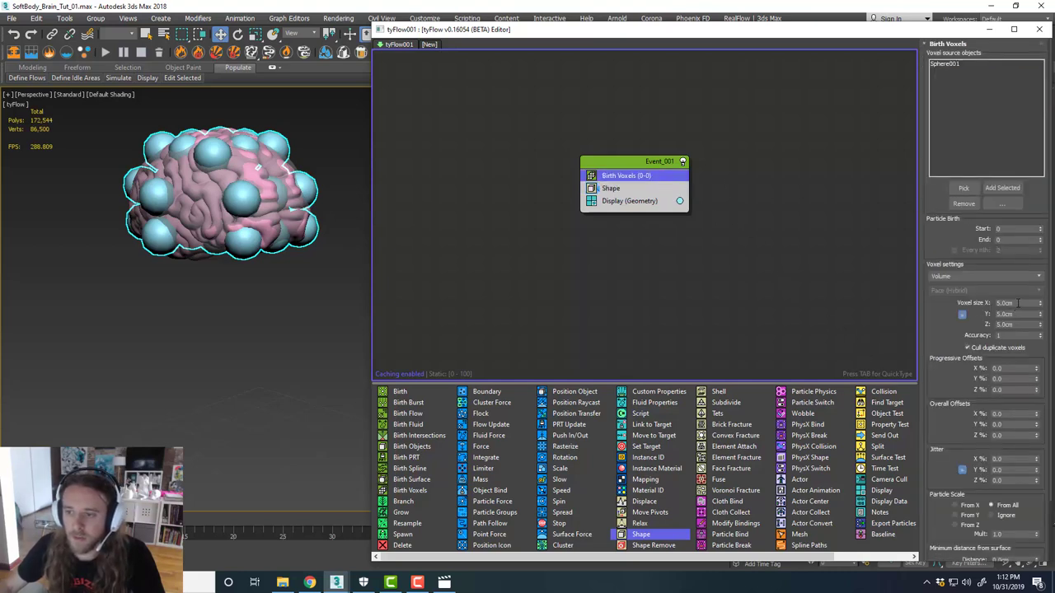
{"action": "double_click", "coordinate": [1018, 304]}
{"action": "type", "text": "1"}
{"action": "key", "text": "Return"}
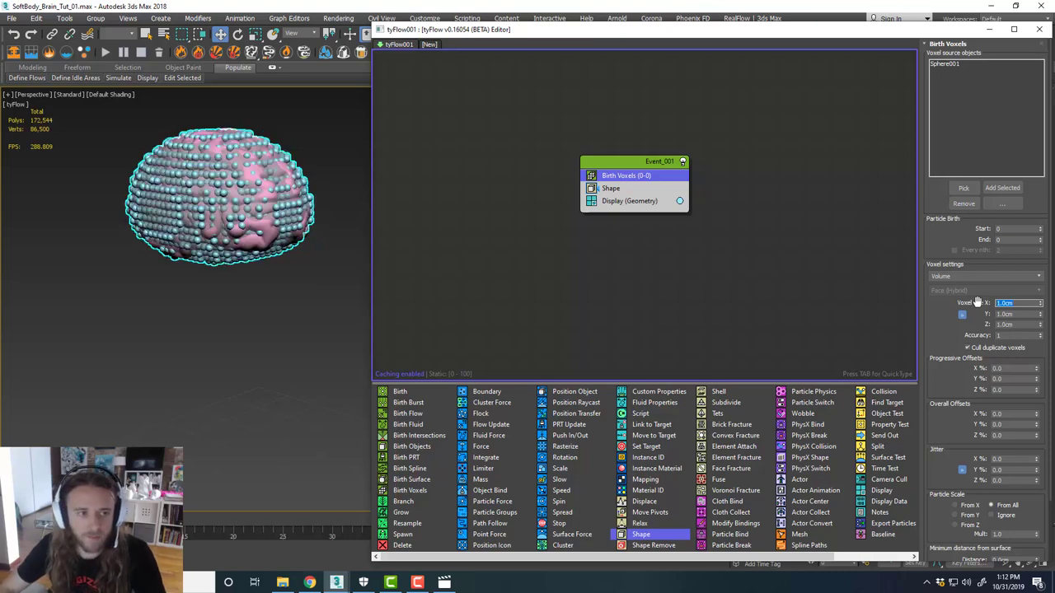
Try a voxel size of 2 cm, and restore it to 1 cm.
{"action": "type", "text": "2"}
{"action": "key", "text": "Return"}
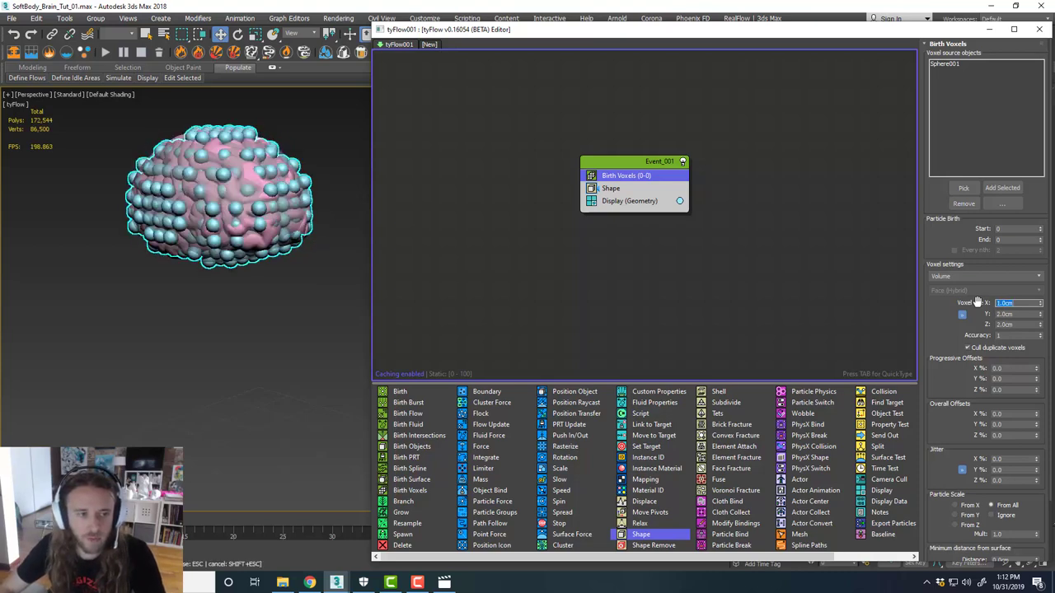
{"action": "type", "text": "1"}
{"action": "key", "text": "Return"}
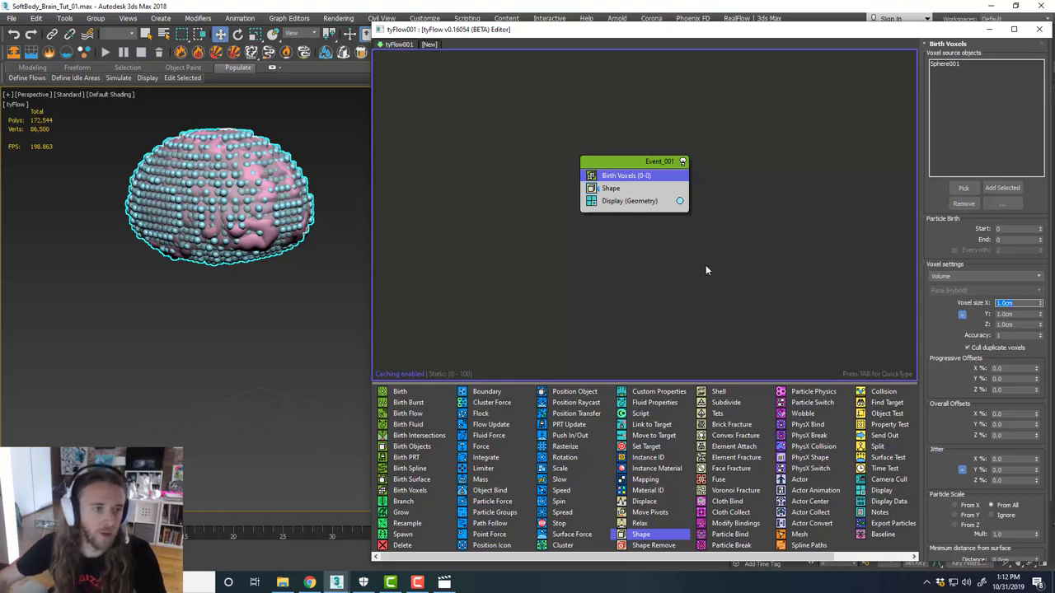
Apply the Grains preset to the Birth Voxels operator.
{"action": "scroll", "coordinate": [939, 360], "scroll_direction": "down", "scroll_amount": 2}
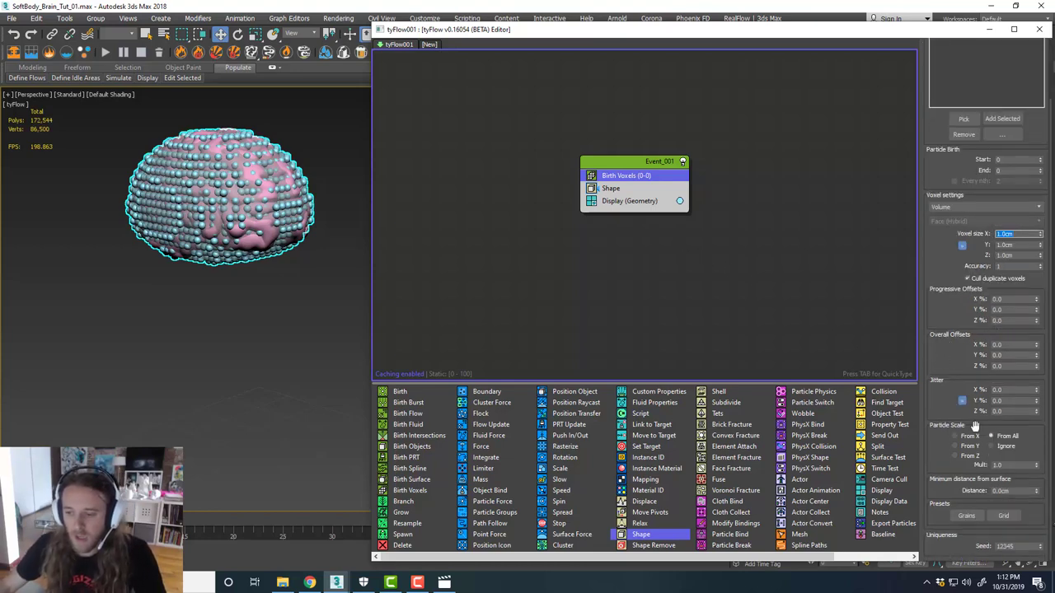
{"action": "left_click", "coordinate": [966, 516]}
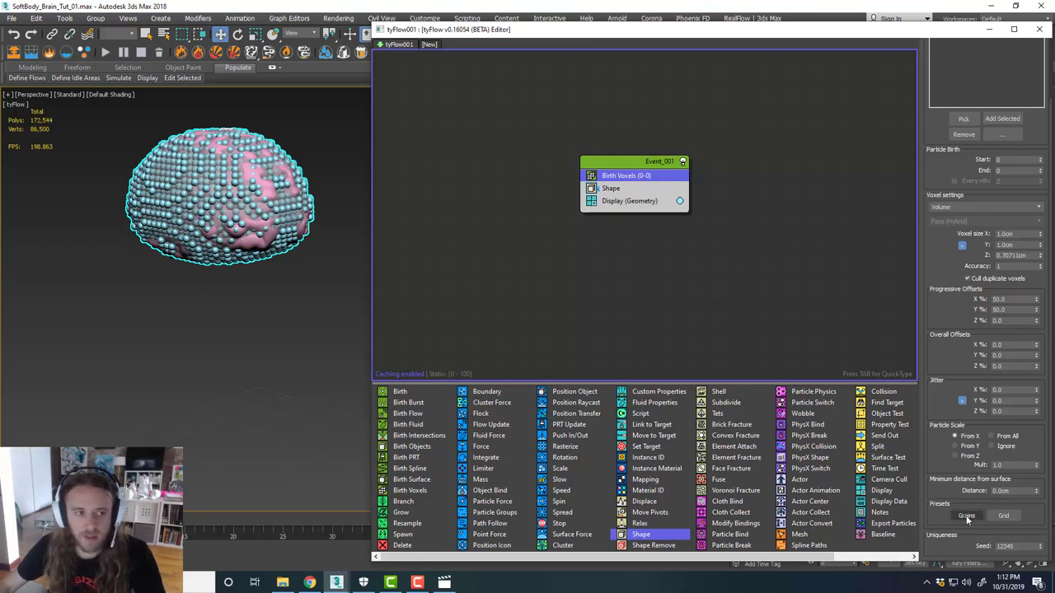
{"action": "scroll", "coordinate": [954, 378], "scroll_direction": "up", "scroll_amount": 2}
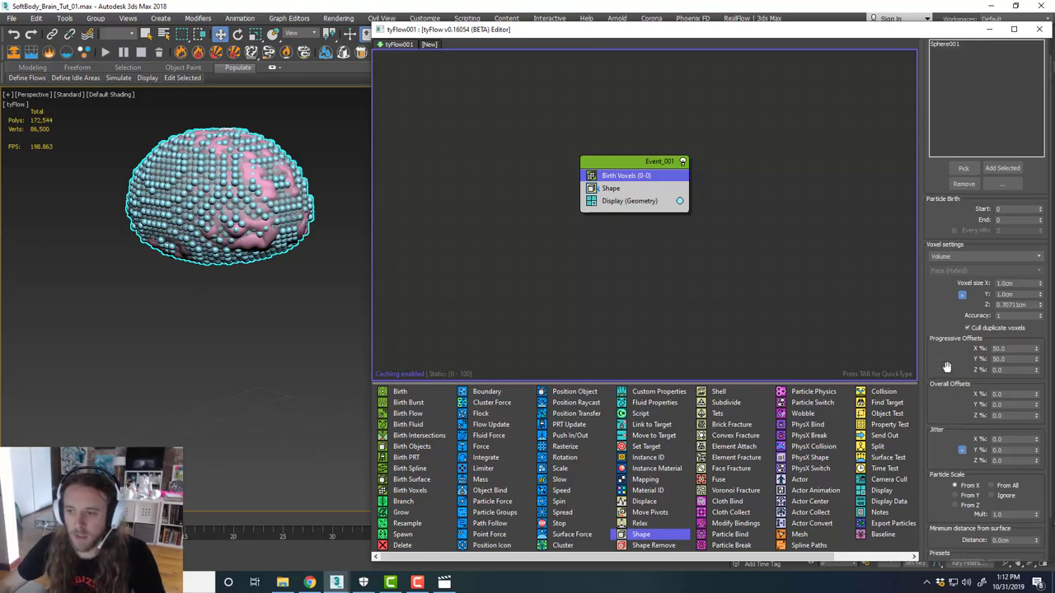
Scale the brain mesh up slightly and uniformly so it fills out the voxel particles better.
{"action": "scroll", "coordinate": [276, 234], "scroll_direction": "up", "scroll_amount": 5}
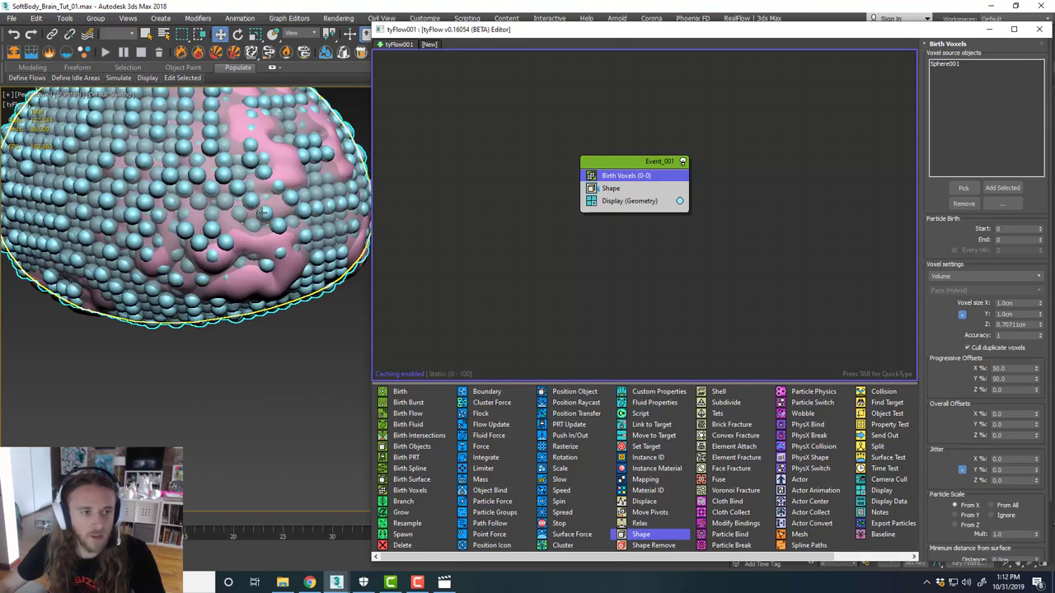
{"action": "scroll", "coordinate": [276, 234], "scroll_direction": "down", "scroll_amount": 3}
{"action": "scroll", "coordinate": [276, 234], "scroll_direction": "down", "scroll_amount": 3}
{"action": "middle_click_drag", "start_coordinate": [276, 234], "coordinate": [252, 225], "text": "alt"}
{"action": "scroll", "coordinate": [243, 202], "scroll_direction": "up", "scroll_amount": 3}
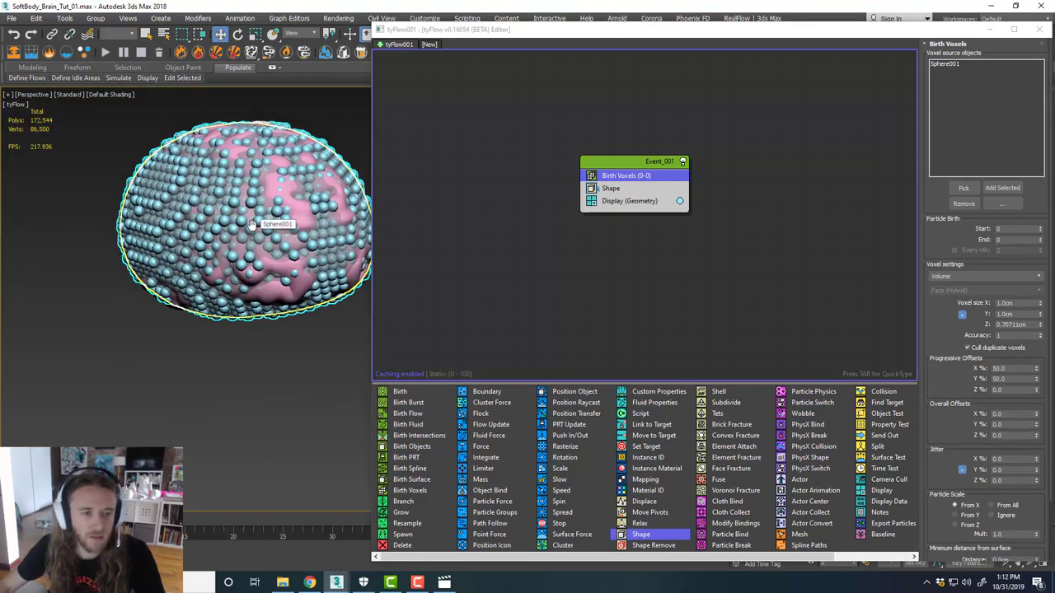
{"action": "left_click", "coordinate": [252, 216]}
{"action": "key", "text": "r"}
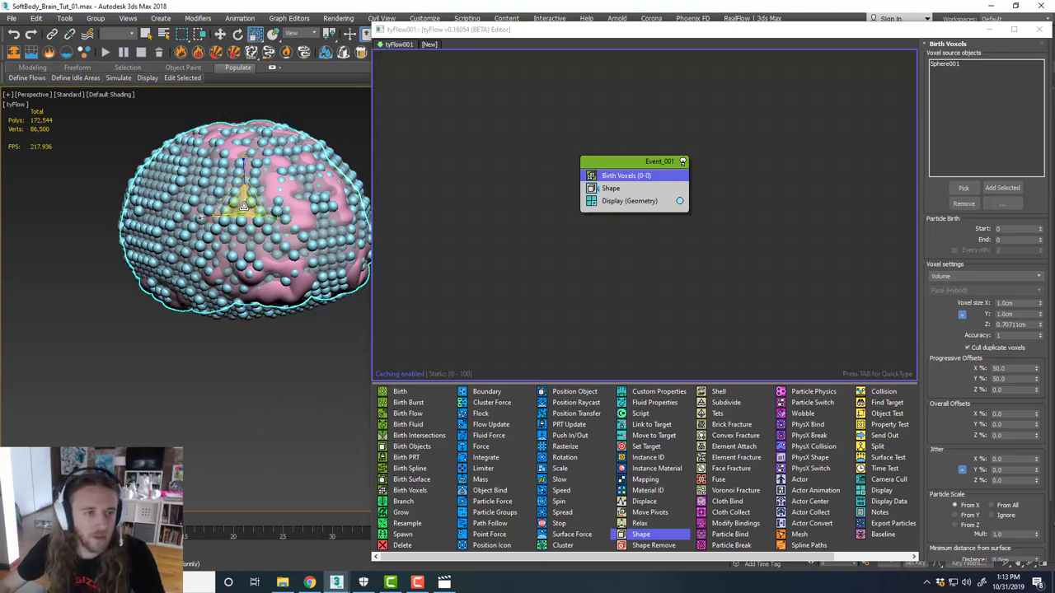
{"action": "left_click_drag", "start_coordinate": [243, 206], "coordinate": [241, 205]}
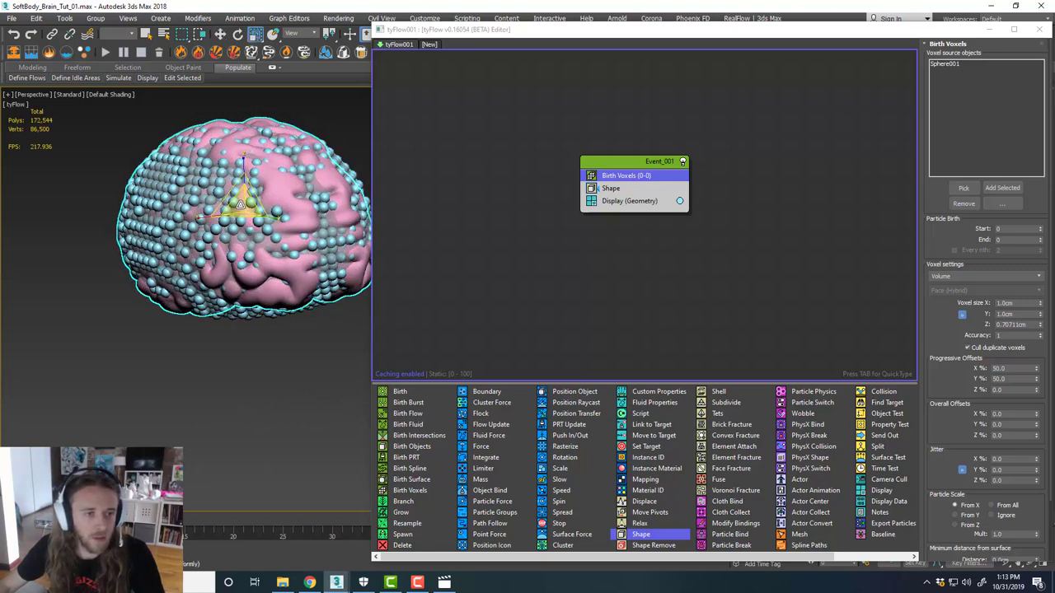
Add PhysX Shape and PhysX Bind operators to Event_001, between the Shape and Display operators.
{"action": "middle_click_drag", "start_coordinate": [243, 216], "coordinate": [256, 259], "text": "alt"}
{"action": "left_click", "coordinate": [522, 253]}
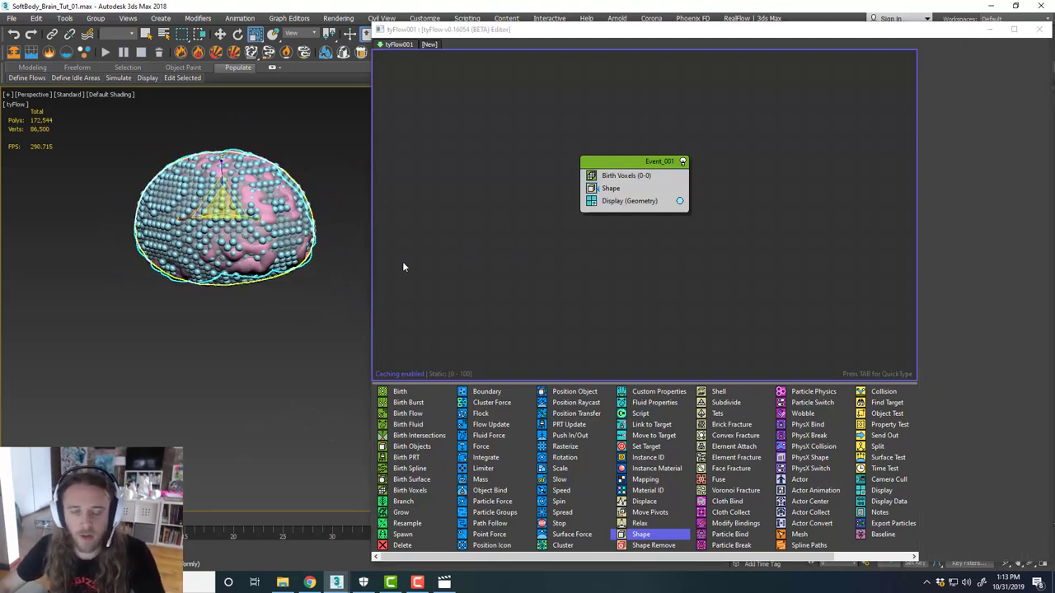
{"action": "left_click", "coordinate": [625, 264]}
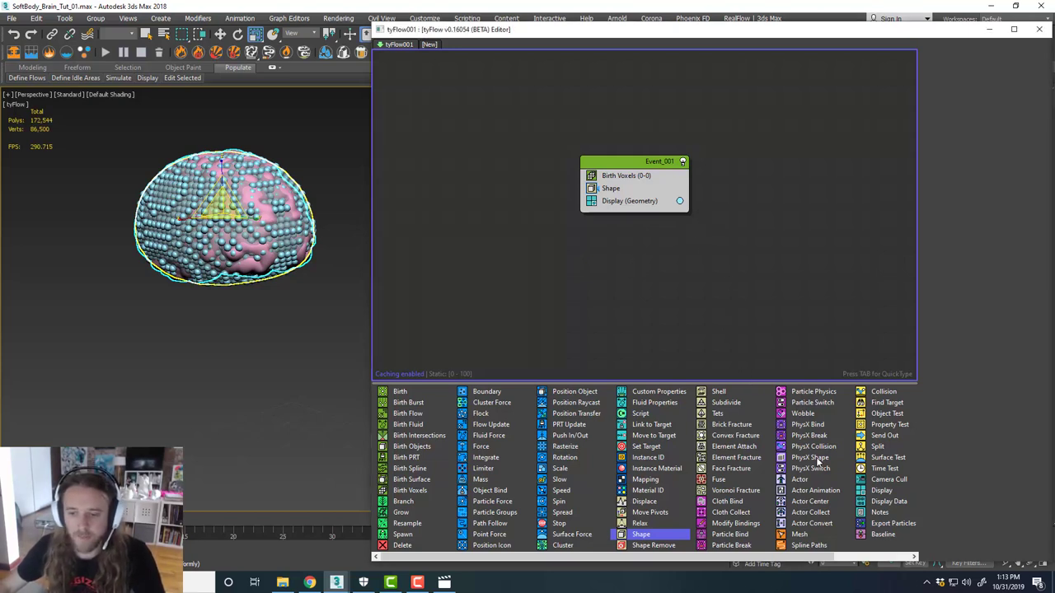
{"action": "left_click_drag", "start_coordinate": [816, 459], "coordinate": [635, 199]}
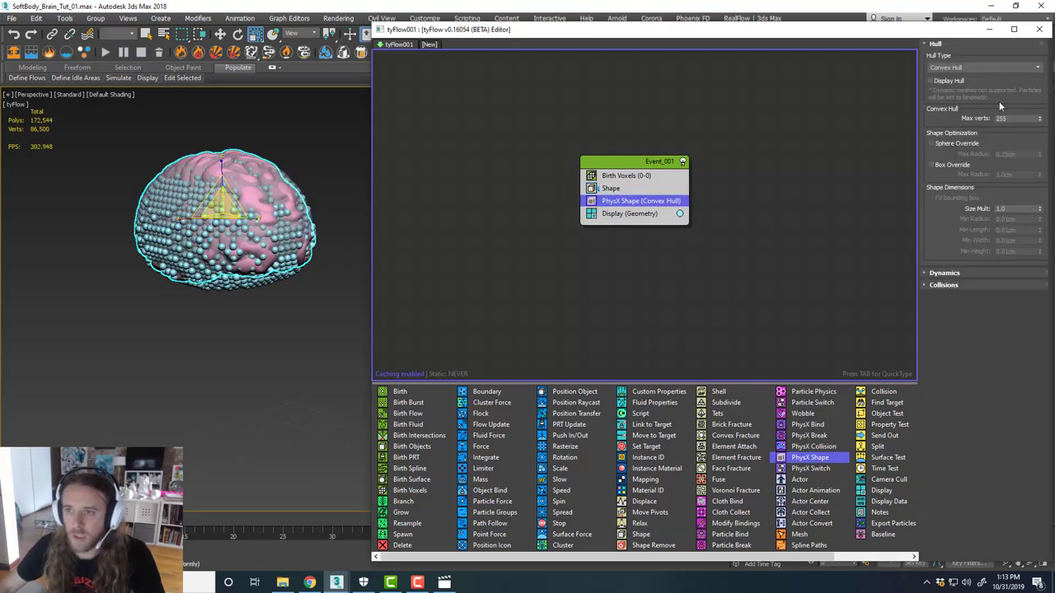
{"action": "left_click", "coordinate": [972, 274]}
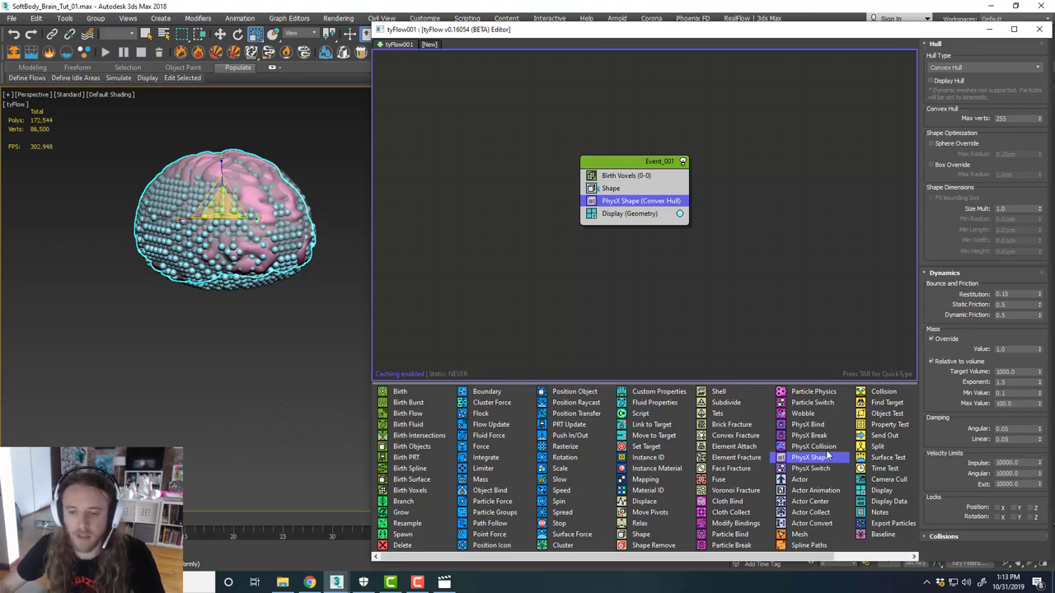
{"action": "left_click_drag", "start_coordinate": [817, 428], "coordinate": [634, 214]}
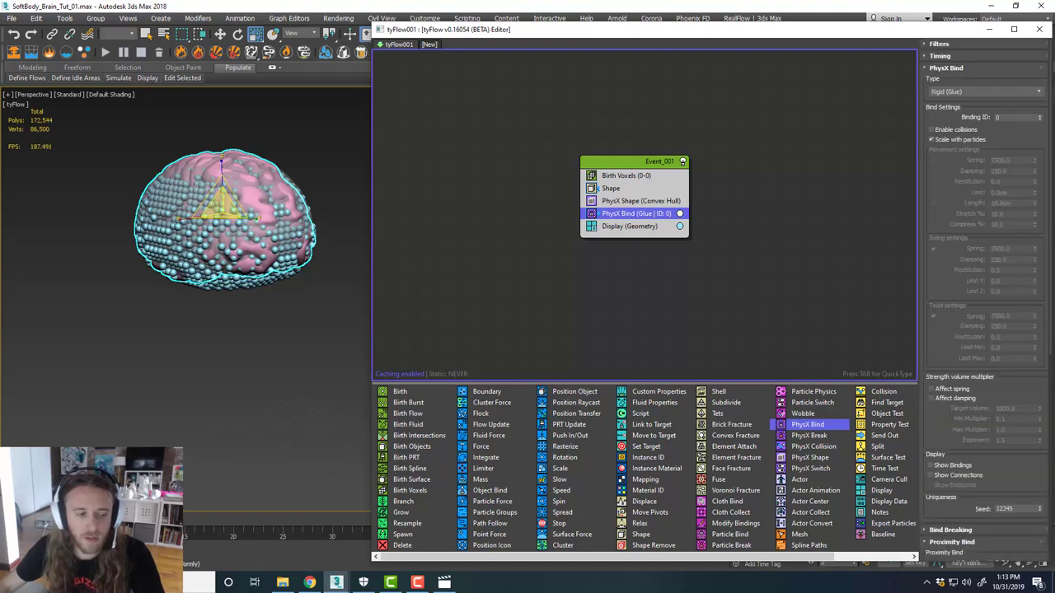
{"action": "mouse_move", "coordinate": [50, 520]}
{"action": "left_mouse_down"}
{"action": "mouse_move", "coordinate": [91, 520]}
{"action": "mouse_move", "coordinate": [49, 520]}
{"action": "left_mouse_up"}
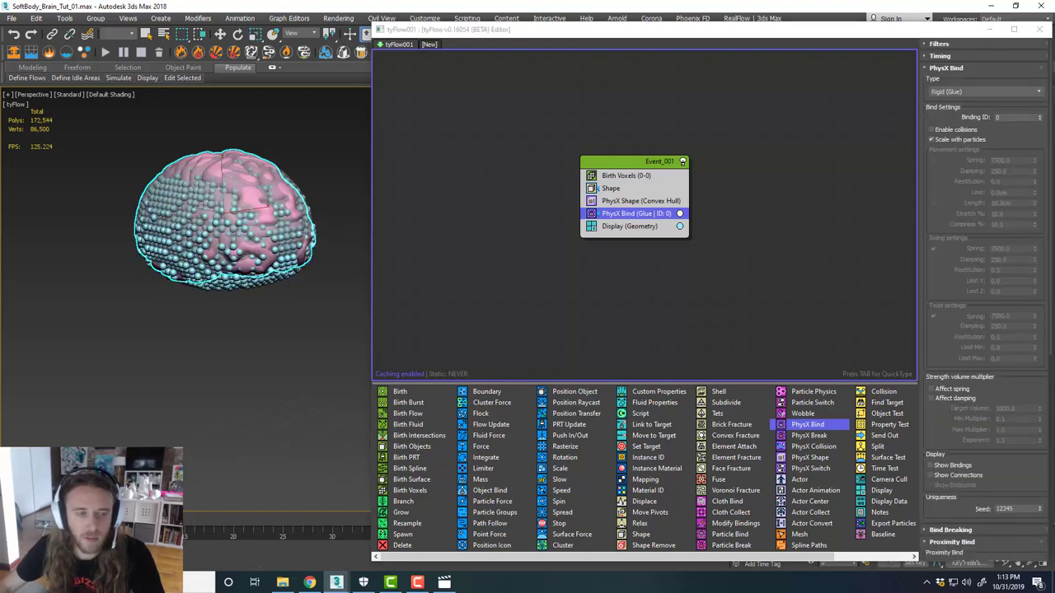
Set the voxel size of the Birth Voxels operator to 2 cm.
{"action": "left_click", "coordinate": [681, 178]}
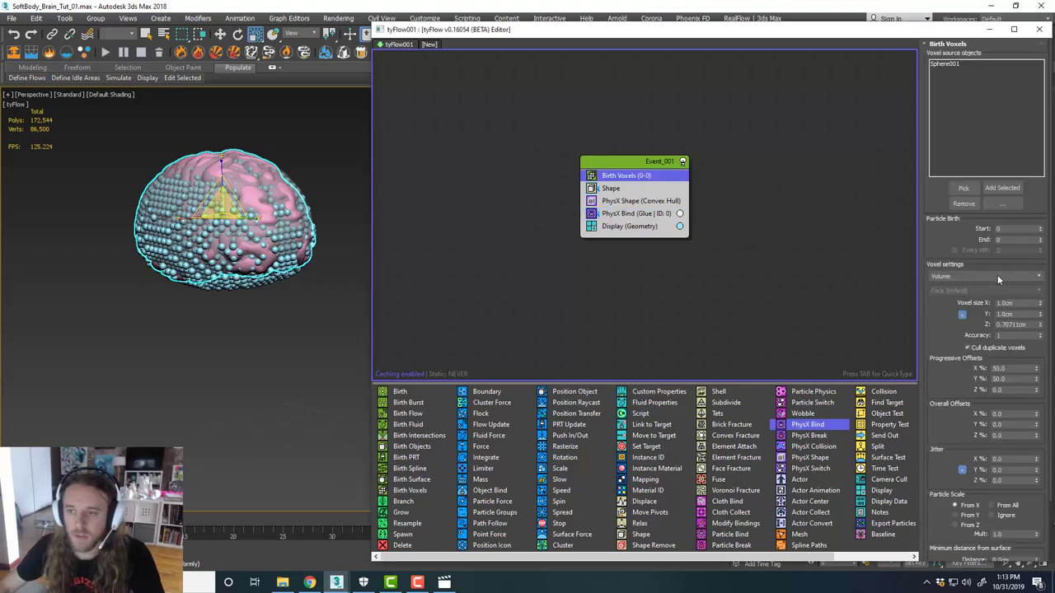
{"action": "left_click", "coordinate": [1005, 303]}
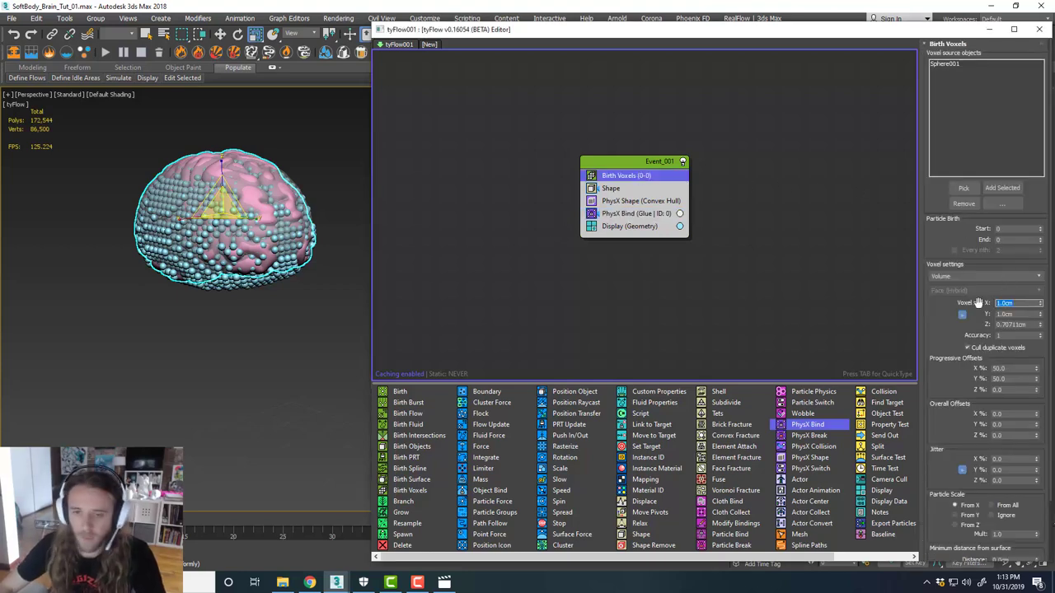
{"action": "type", "text": "2"}
{"action": "key", "text": "Return"}
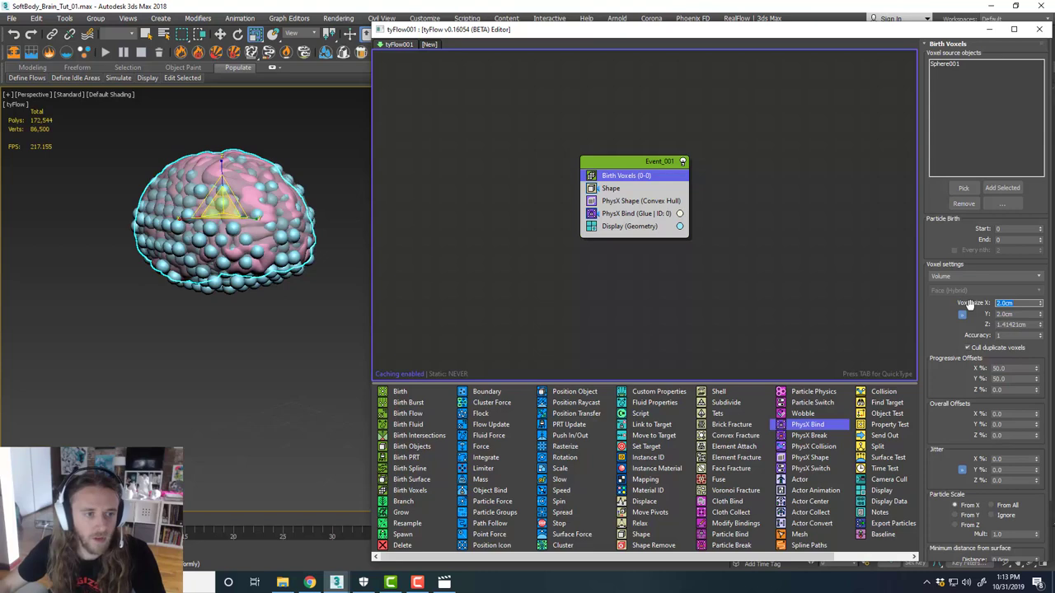
Set the PhysX Bind type to Rigid (Joint) and add a PhysX Collision operator below it in Event_001.
{"action": "left_click", "coordinate": [641, 214]}
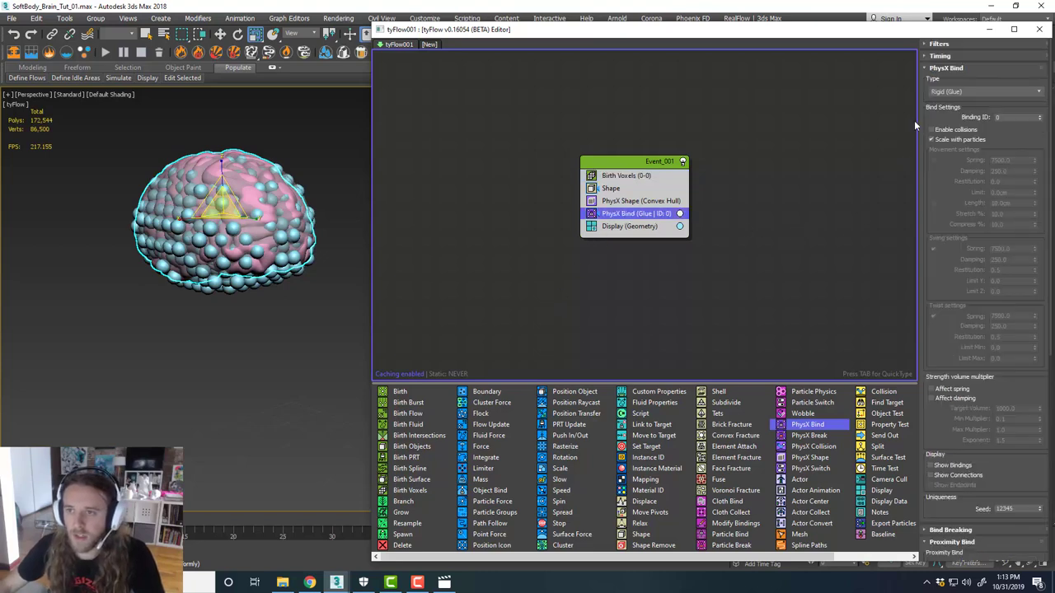
{"action": "left_click", "coordinate": [946, 92]}
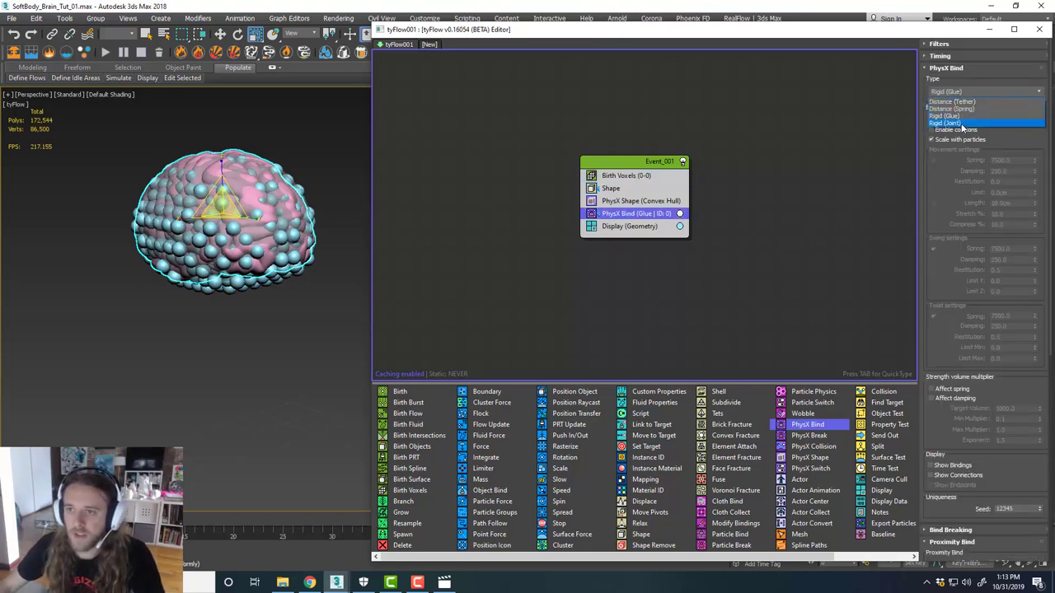
{"action": "left_click", "coordinate": [956, 123]}
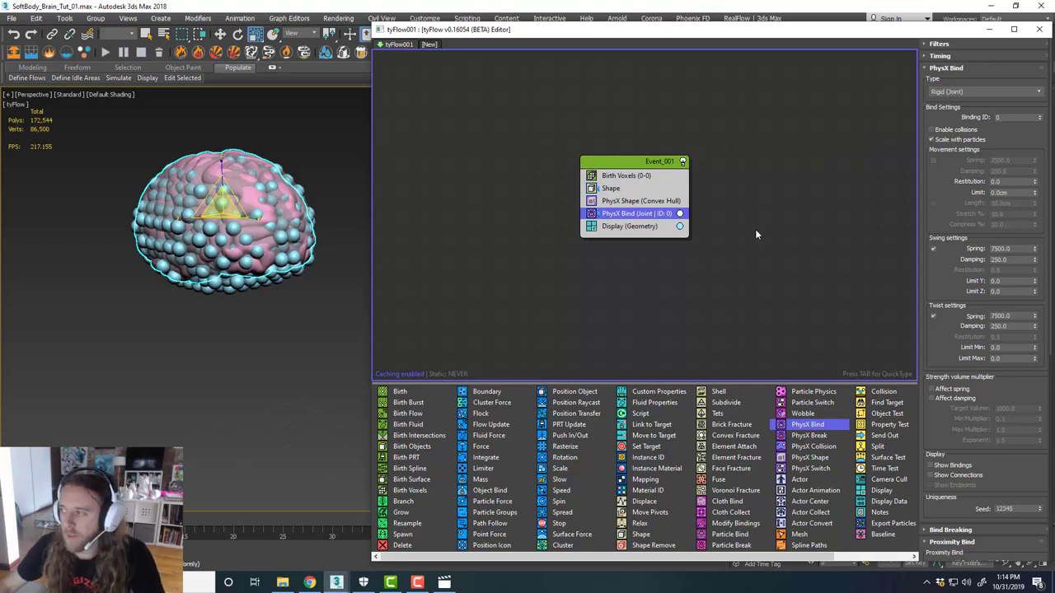
{"action": "left_click_drag", "start_coordinate": [818, 448], "coordinate": [677, 235]}
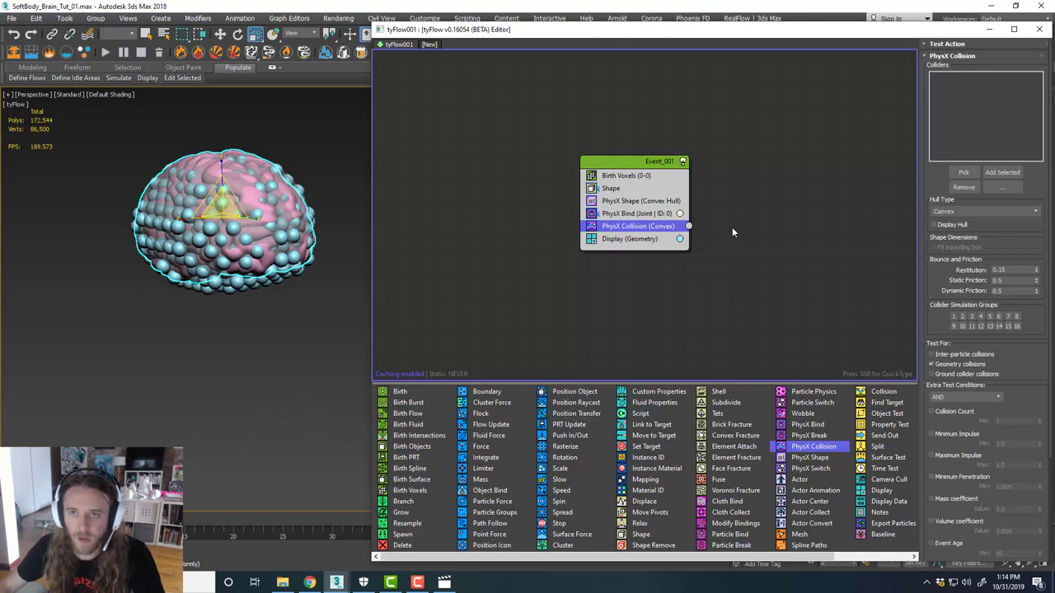
Move the flow editor out of the way, select the tyFlow001 object and open its PhysX settings.
{"action": "left_click_drag", "start_coordinate": [723, 30], "coordinate": [1054, 43]}
{"action": "middle_click_drag", "start_coordinate": [448, 281], "coordinate": [475, 265]}
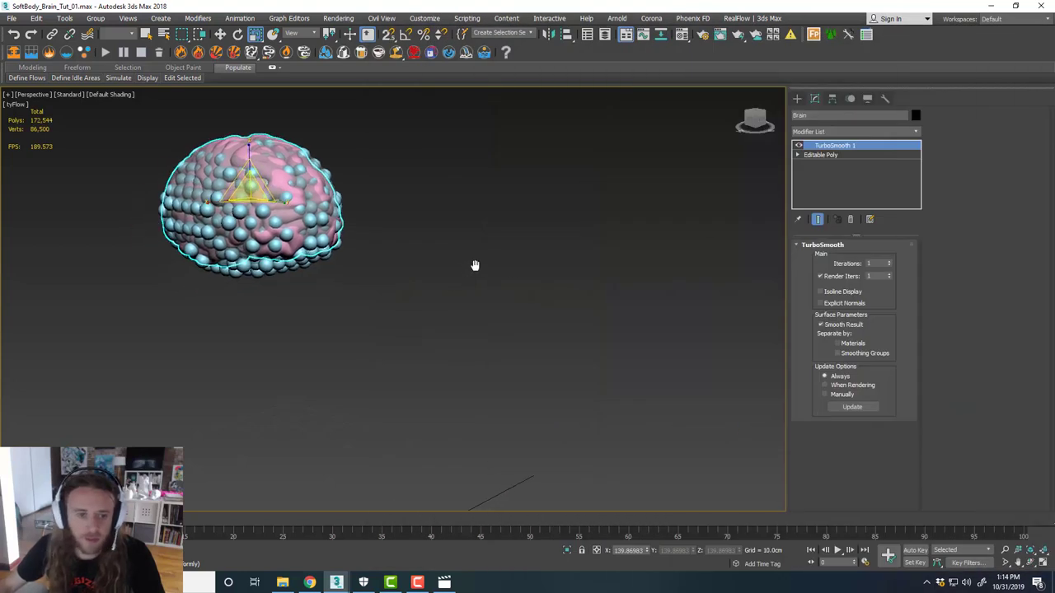
{"action": "scroll", "coordinate": [478, 280], "scroll_direction": "down", "scroll_amount": 5}
{"action": "scroll", "coordinate": [411, 329], "scroll_direction": "up", "scroll_amount": 2}
{"action": "middle_click_drag", "start_coordinate": [416, 327], "coordinate": [495, 299]}
{"action": "scroll", "coordinate": [458, 308], "scroll_direction": "down", "scroll_amount": 3}
{"action": "left_click", "coordinate": [530, 299]}
{"action": "left_click", "coordinate": [797, 98]}
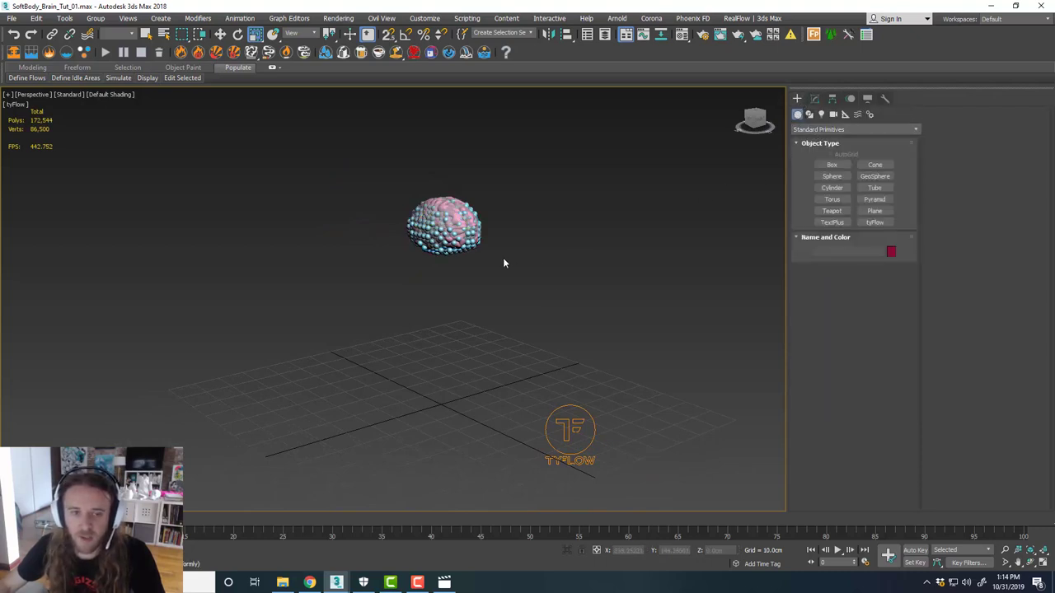
{"action": "key", "text": "ctrl+a"}
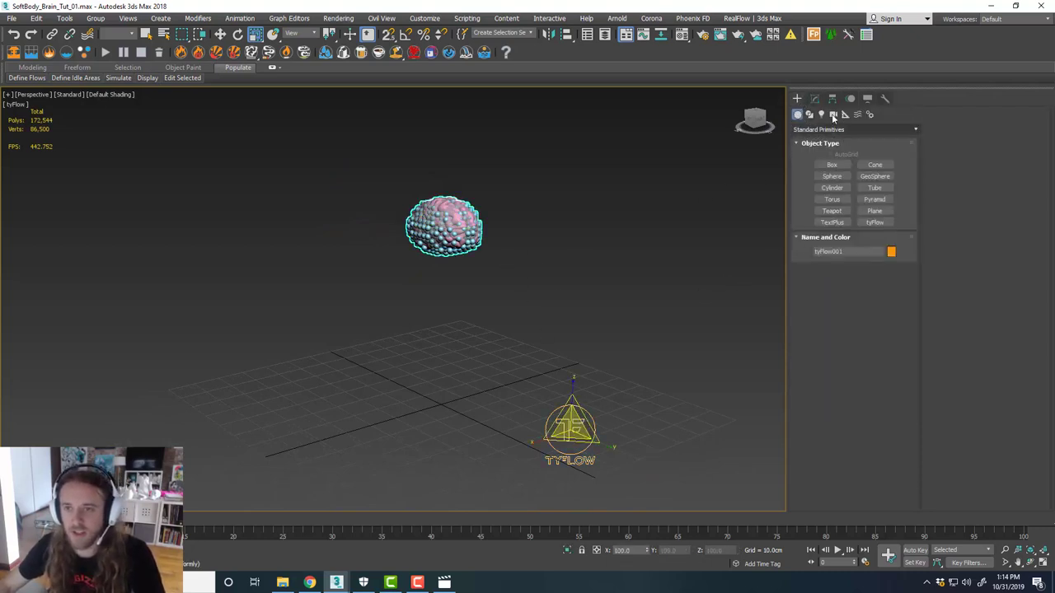
{"action": "left_click", "coordinate": [815, 98]}
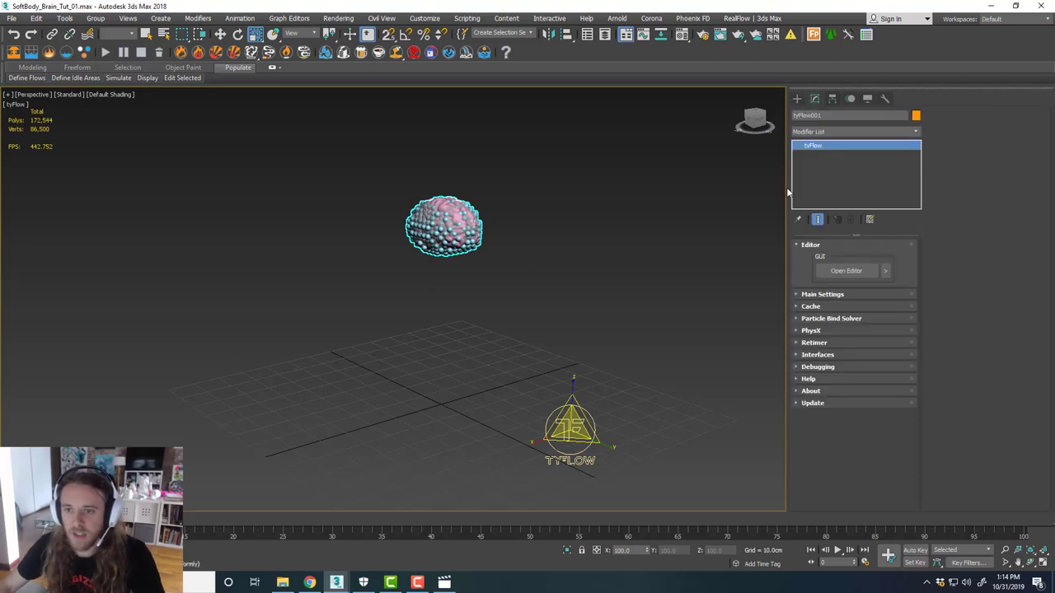
{"action": "left_click", "coordinate": [833, 331]}
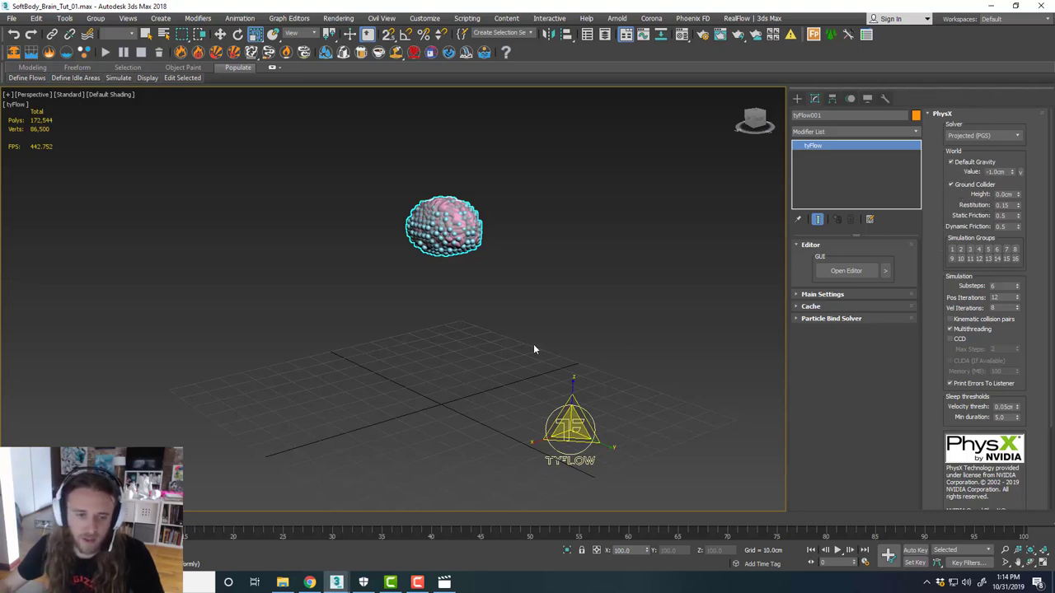
Deselect the flow and scrub through the first frames to preview how the particles fall.
{"action": "left_click", "coordinate": [421, 386]}
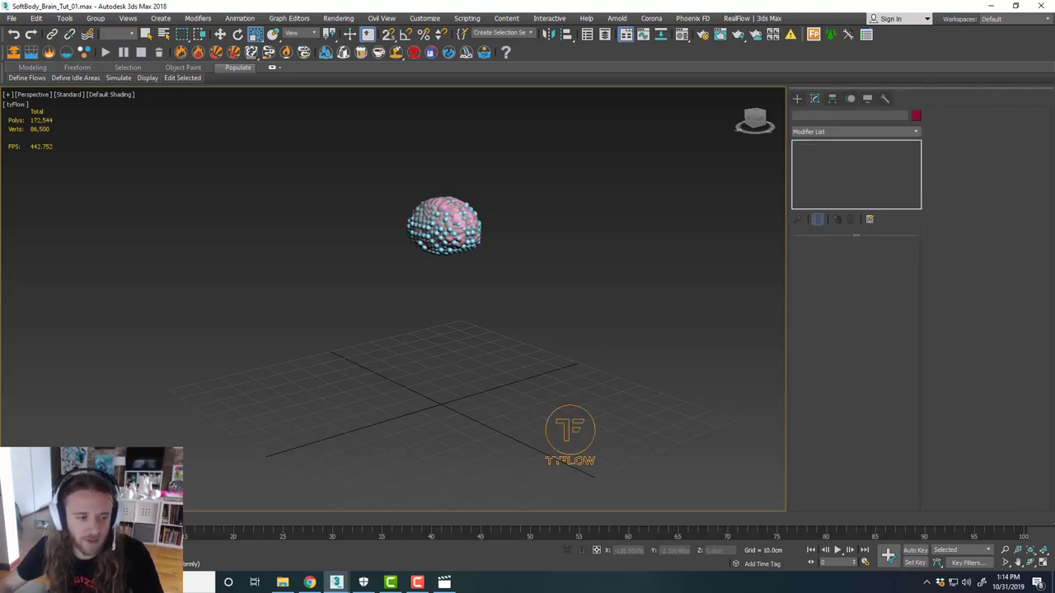
{"action": "left_click_drag", "start_coordinate": [36, 520], "coordinate": [65, 520]}
{"action": "left_click_drag", "start_coordinate": [123, 508], "coordinate": [46, 506]}
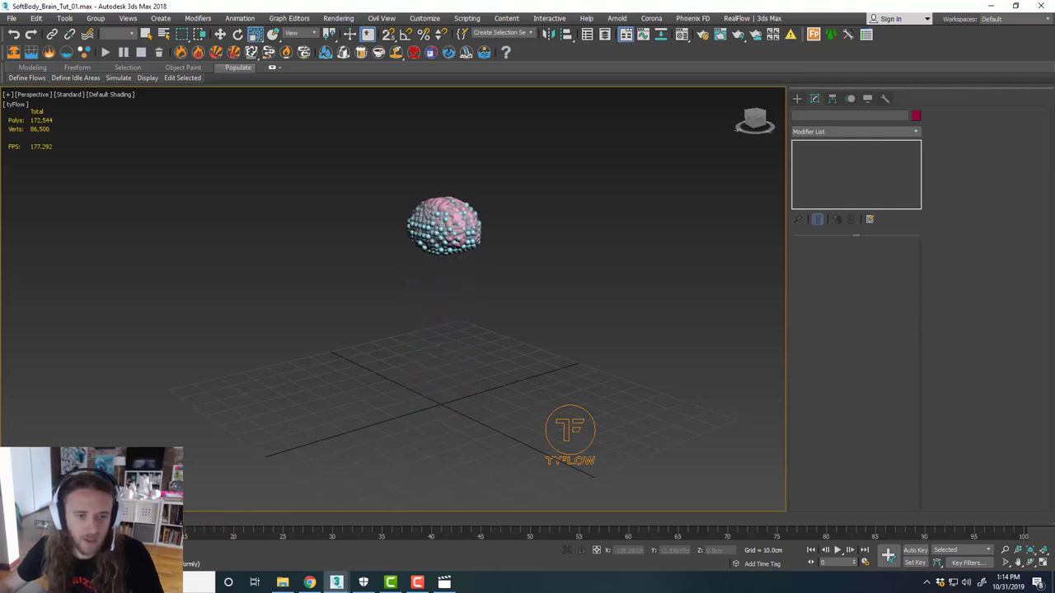
{"action": "scroll", "coordinate": [399, 410], "scroll_direction": "up", "scroll_amount": 4}
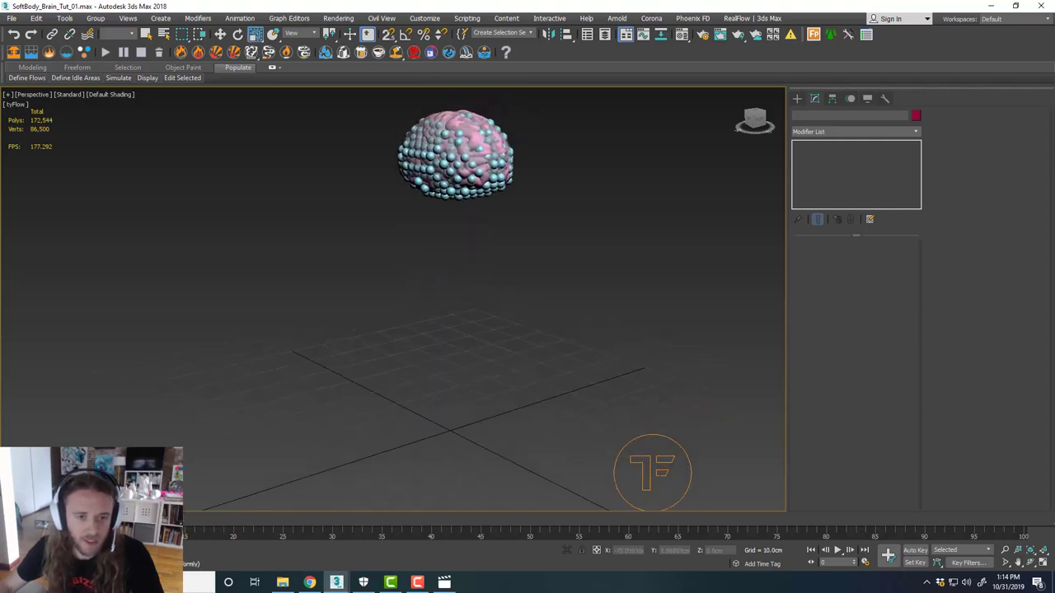
{"action": "left_click_drag", "start_coordinate": [49, 506], "coordinate": [152, 497]}
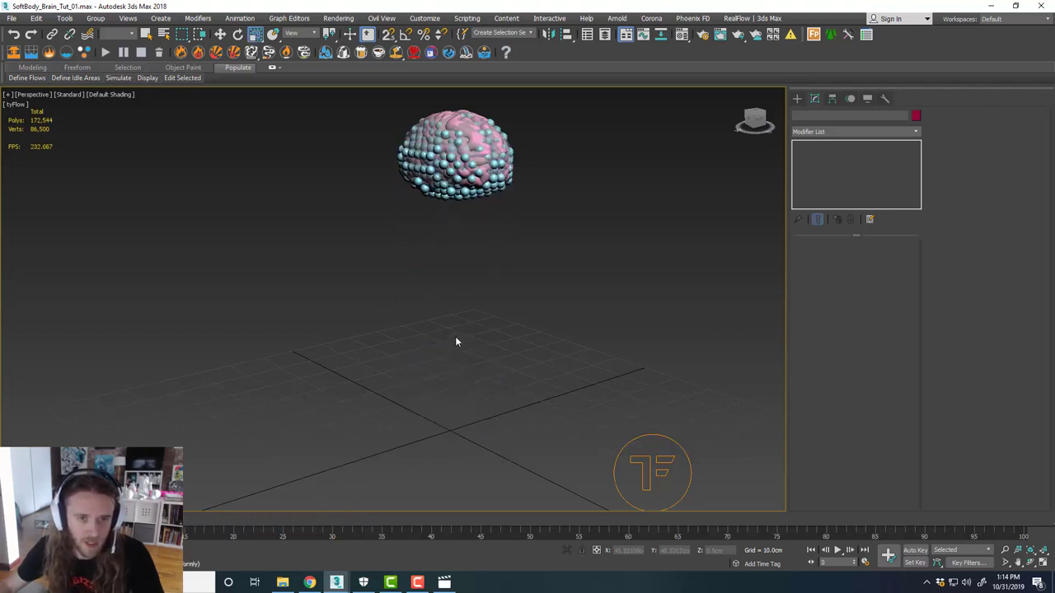
{"action": "middle_click_drag", "start_coordinate": [551, 340], "coordinate": [528, 339]}
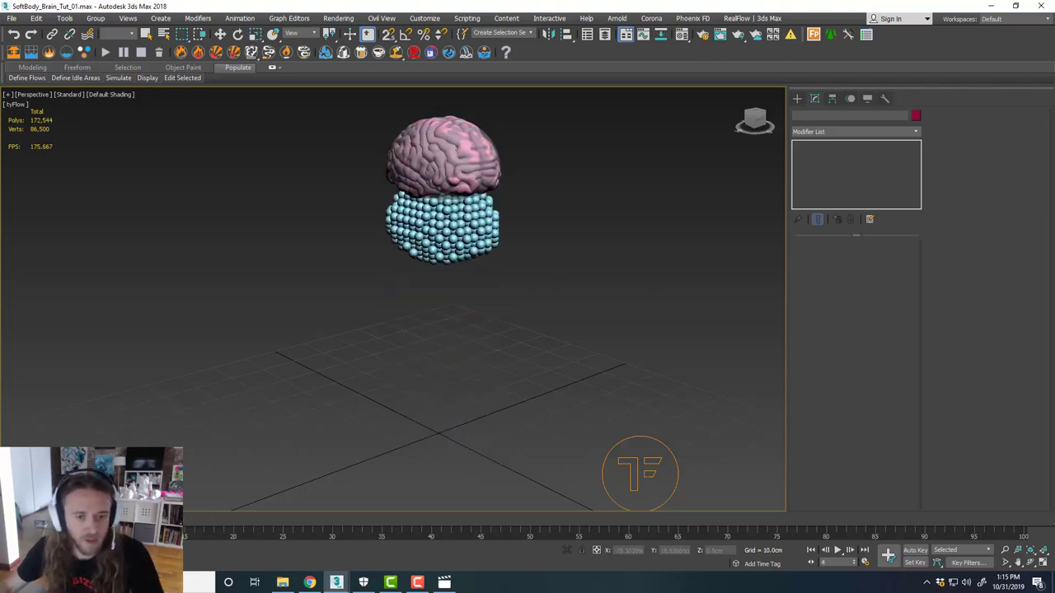
Create a pointed cone at the grid origin beneath the brain, about 9.9 cm in base radius and 27.2 cm high.
{"action": "key", "text": "r"}
{"action": "middle_click_drag", "start_coordinate": [475, 420], "coordinate": [473, 417]}
{"action": "left_click", "coordinate": [797, 98]}
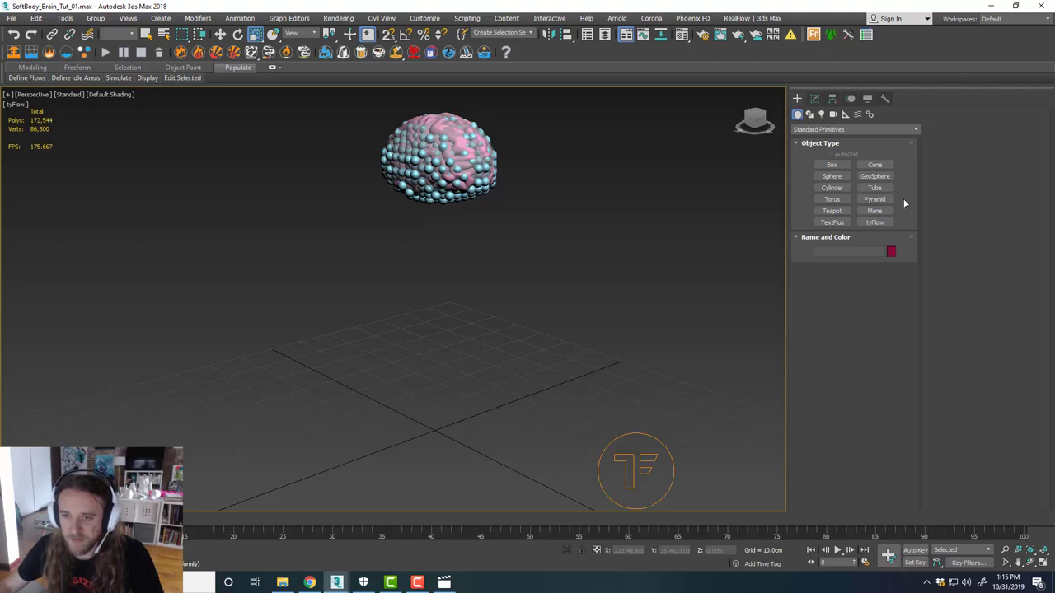
{"action": "left_click", "coordinate": [884, 165]}
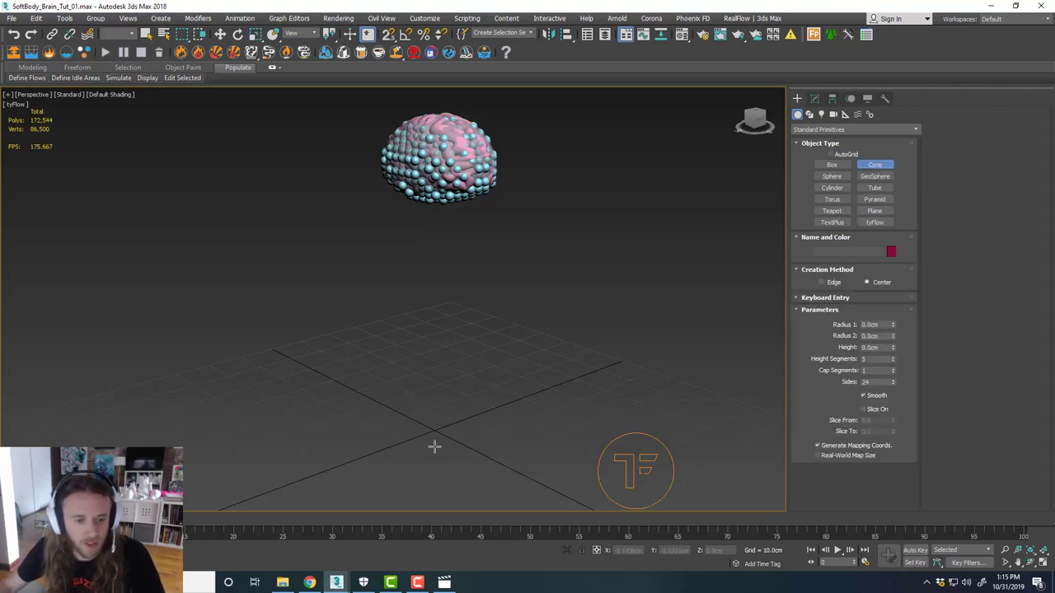
{"action": "left_click_drag", "start_coordinate": [434, 446], "coordinate": [445, 424]}
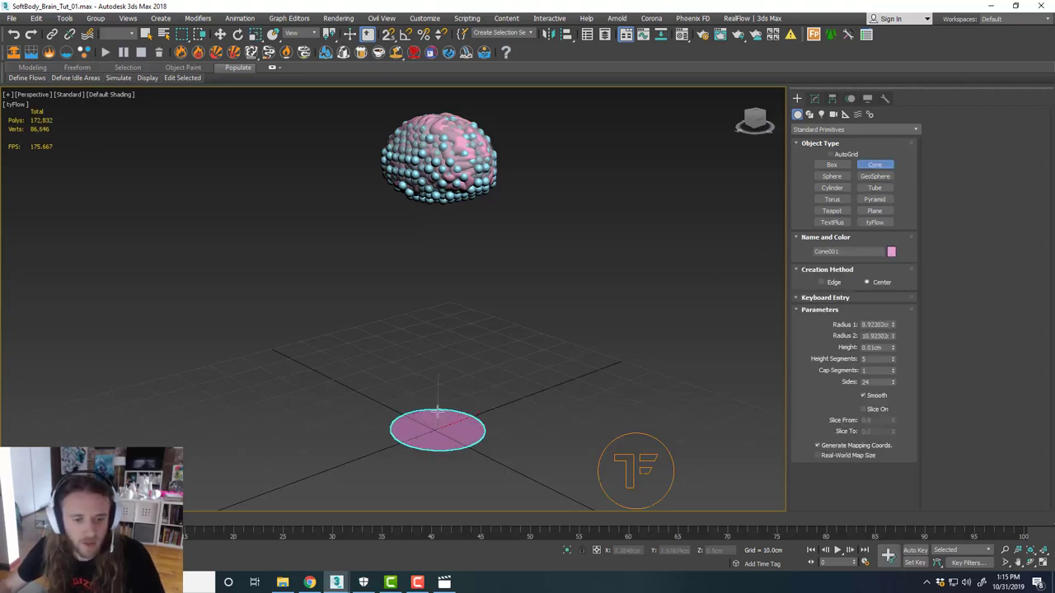
{"action": "left_click", "coordinate": [457, 300]}
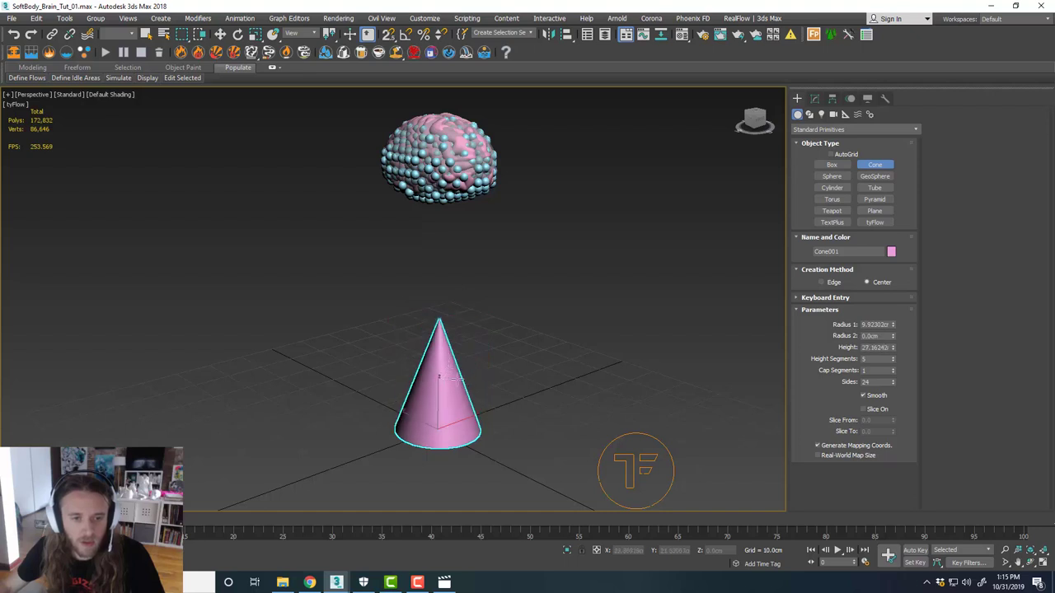
Make a copy of the cone and arrange the two beside each other beneath the brain, scaling one shorter.
{"action": "key", "text": "w"}
{"action": "mouse_move", "coordinate": [509, 400]}
{"action": "middle_mouse_down", "text": "alt"}
{"action": "mouse_move", "coordinate": [572, 358]}
{"action": "mouse_move", "coordinate": [539, 352]}
{"action": "mouse_move", "coordinate": [501, 400]}
{"action": "middle_mouse_up", "text": "alt"}
{"action": "mouse_move", "coordinate": [468, 386]}
{"action": "left_mouse_down"}
{"action": "mouse_move", "coordinate": [480, 354]}
{"action": "mouse_move", "coordinate": [405, 387]}
{"action": "mouse_move", "coordinate": [399, 361]}
{"action": "mouse_move", "coordinate": [397, 411]}
{"action": "mouse_move", "coordinate": [420, 375]}
{"action": "mouse_move", "coordinate": [407, 380]}
{"action": "left_mouse_up"}
{"action": "left_click", "coordinate": [531, 340]}
{"action": "key", "text": "r"}
{"action": "key", "text": "w"}
{"action": "middle_click_drag", "start_coordinate": [478, 396], "coordinate": [549, 370], "text": "alt"}
{"action": "left_click", "coordinate": [531, 379]}
{"action": "scroll", "coordinate": [524, 379], "scroll_direction": "down", "scroll_amount": 3}
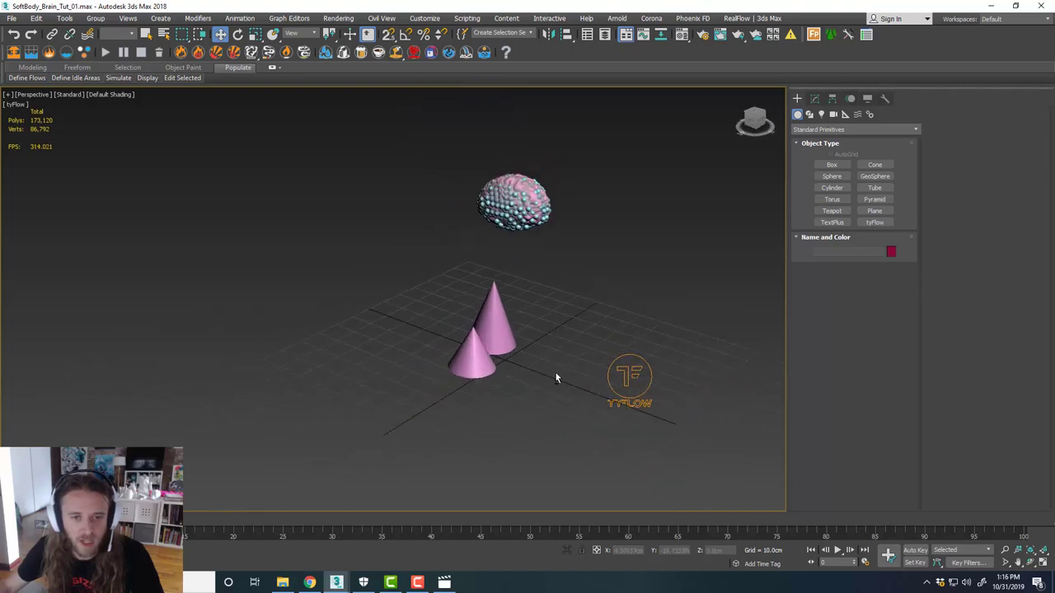
Switch to a maximised Top view and check the output size in the Render Setup.
{"action": "key", "text": "alt+w"}
{"action": "left_click", "coordinate": [292, 250]}
{"action": "key", "text": "alt+w"}
{"action": "scroll", "coordinate": [453, 277], "scroll_direction": "down", "scroll_amount": 5}
{"action": "middle_click_drag", "start_coordinate": [467, 277], "coordinate": [484, 290]}
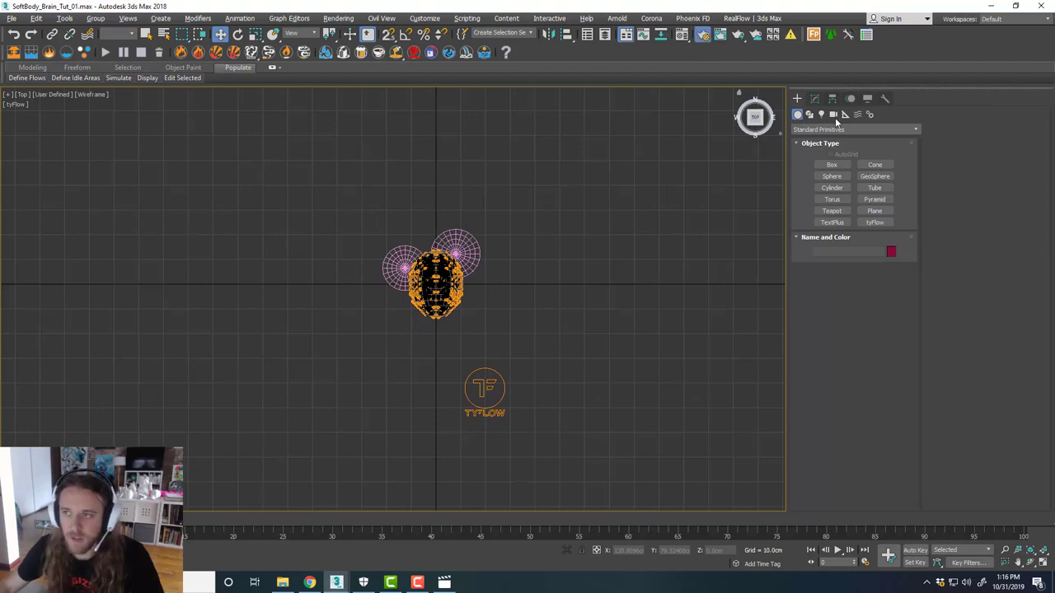
{"action": "left_click", "coordinate": [703, 34]}
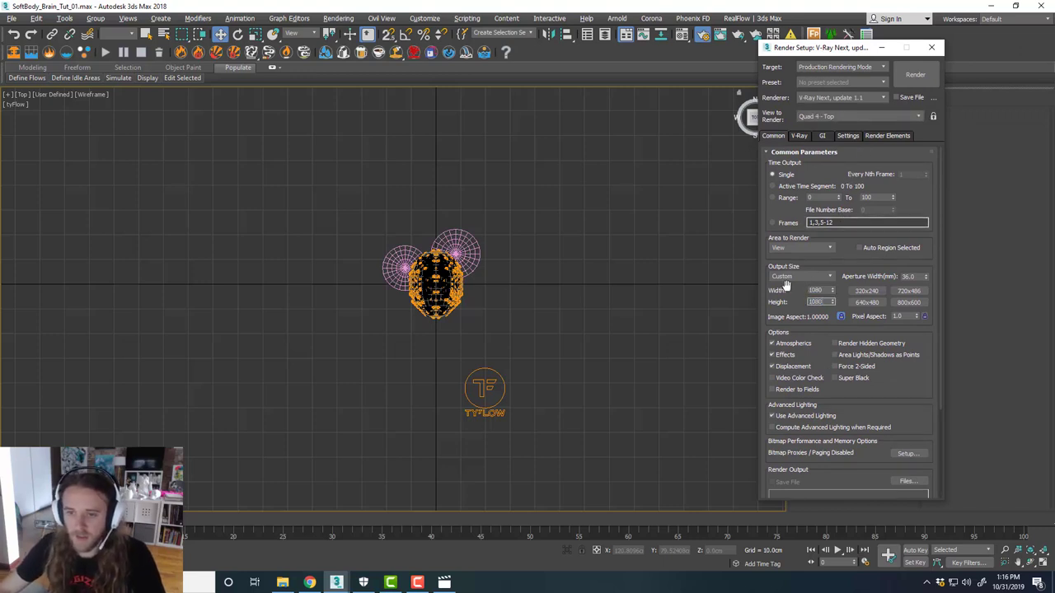
{"action": "left_click_drag", "start_coordinate": [835, 53], "coordinate": [1054, 74]}
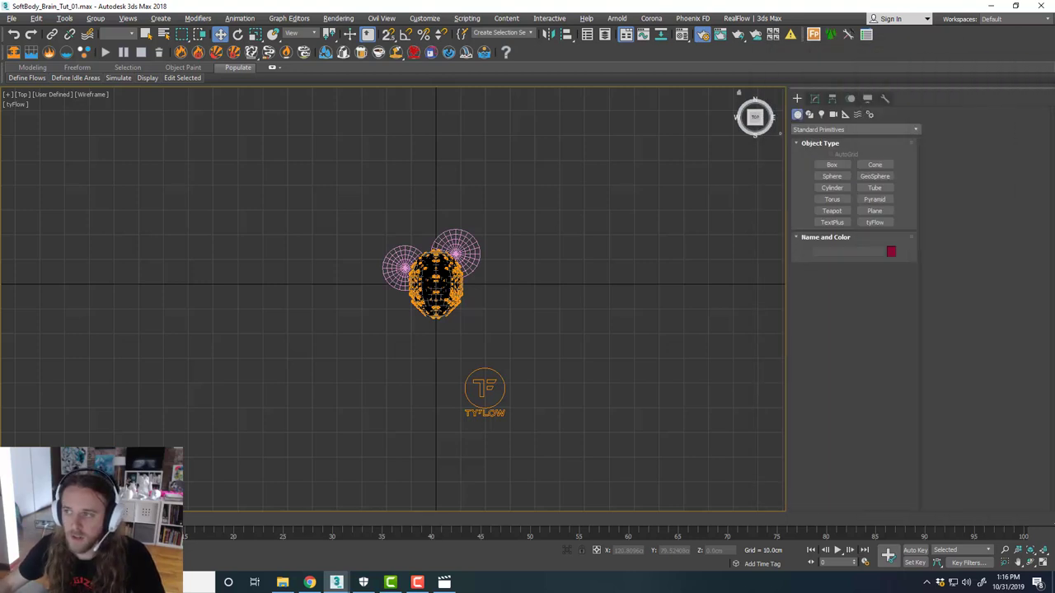
Create a V-Ray physical camera in the Top view aimed at the brain and cones, about 133 cm from its target.
{"action": "middle_click_drag", "start_coordinate": [604, 312], "coordinate": [611, 312]}
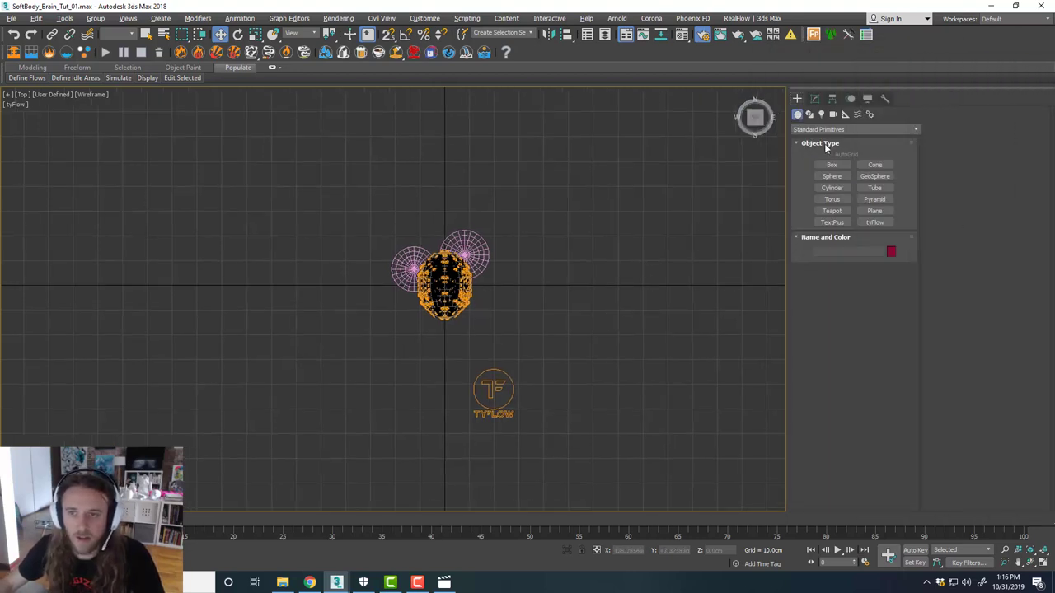
{"action": "left_click", "coordinate": [833, 115]}
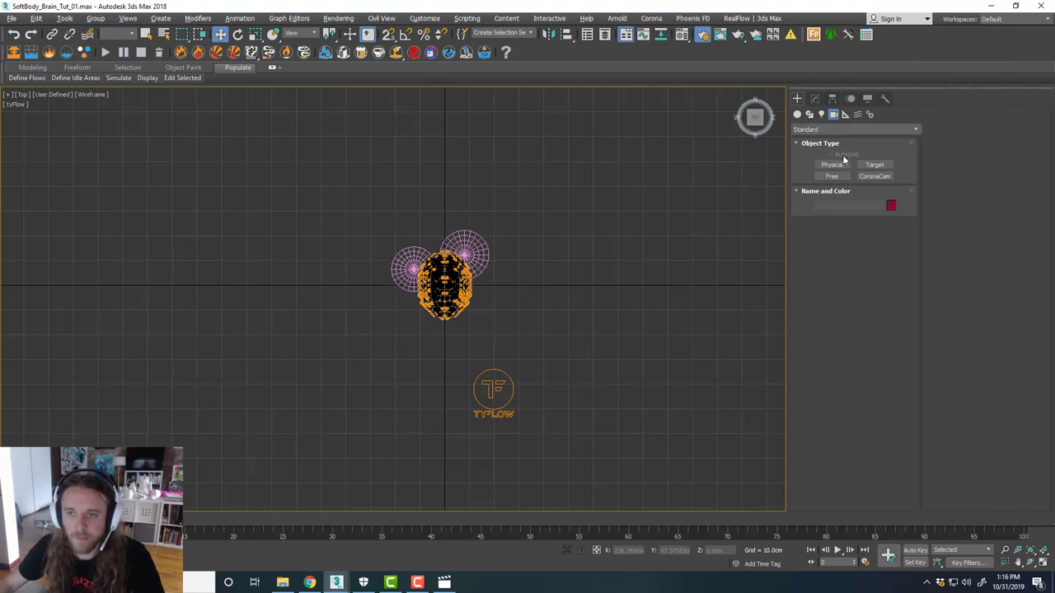
{"action": "left_click", "coordinate": [837, 130]}
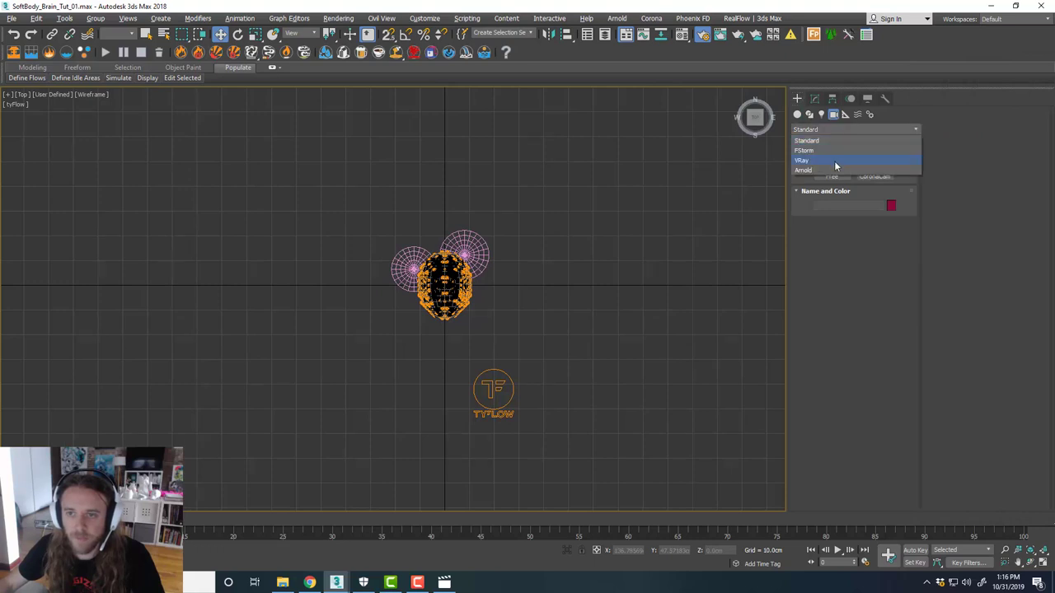
{"action": "left_click", "coordinate": [834, 161]}
{"action": "scroll", "coordinate": [528, 316], "scroll_direction": "down", "scroll_amount": 2}
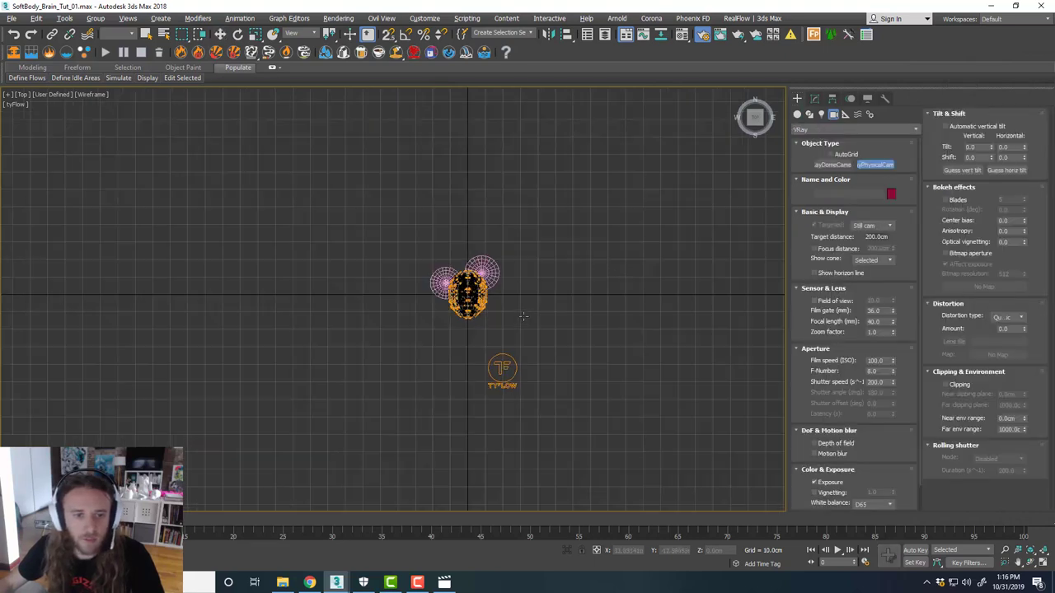
{"action": "middle_click_drag", "start_coordinate": [439, 353], "coordinate": [478, 336]}
{"action": "left_click_drag", "start_coordinate": [321, 416], "coordinate": [535, 254]}
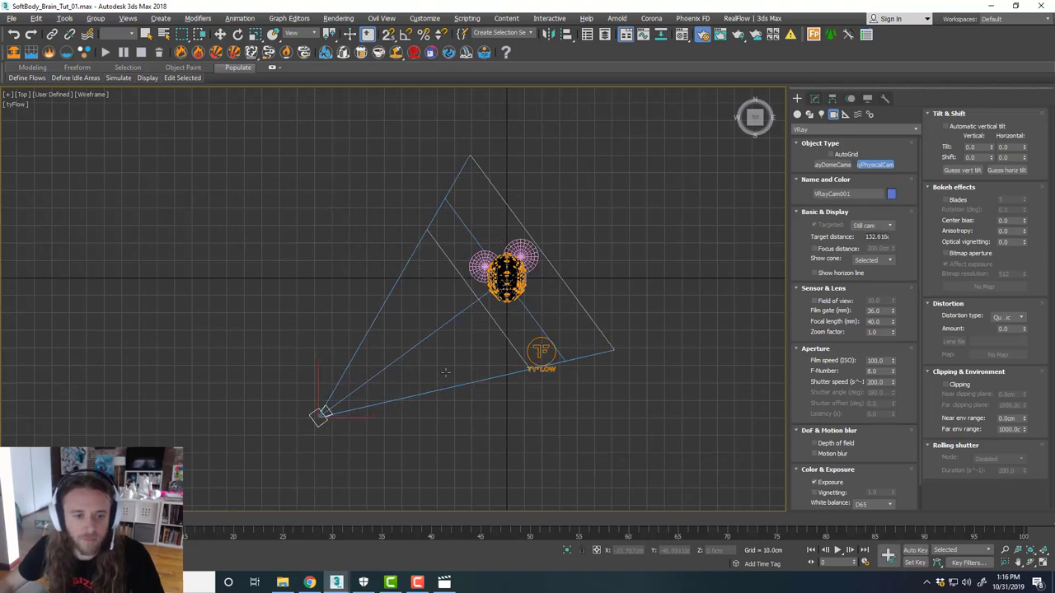
Return to the four-viewport layout and switch the Front view to the V-Ray camera.
{"action": "key", "text": "alt+w"}
{"action": "right_click", "coordinate": [625, 235]}
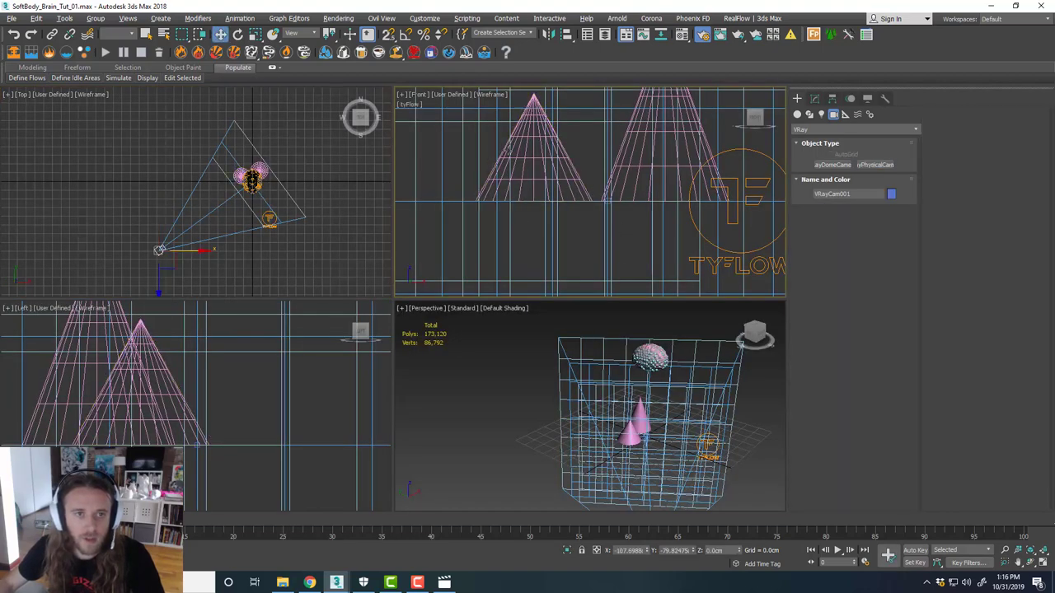
{"action": "left_click", "coordinate": [423, 101]}
{"action": "mouse_move", "coordinate": [447, 104]}
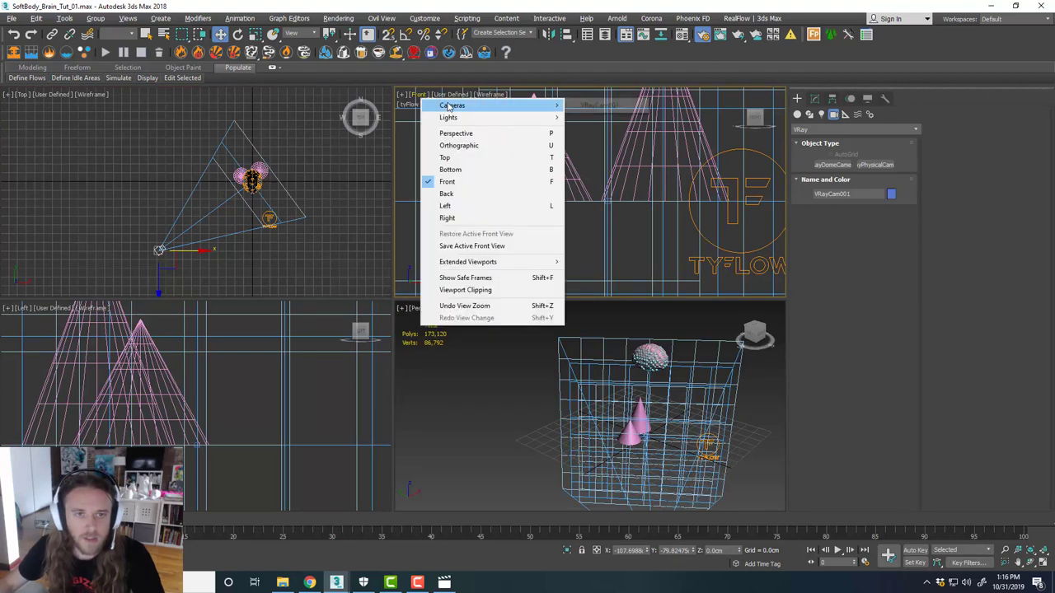
{"action": "left_click", "coordinate": [585, 105]}
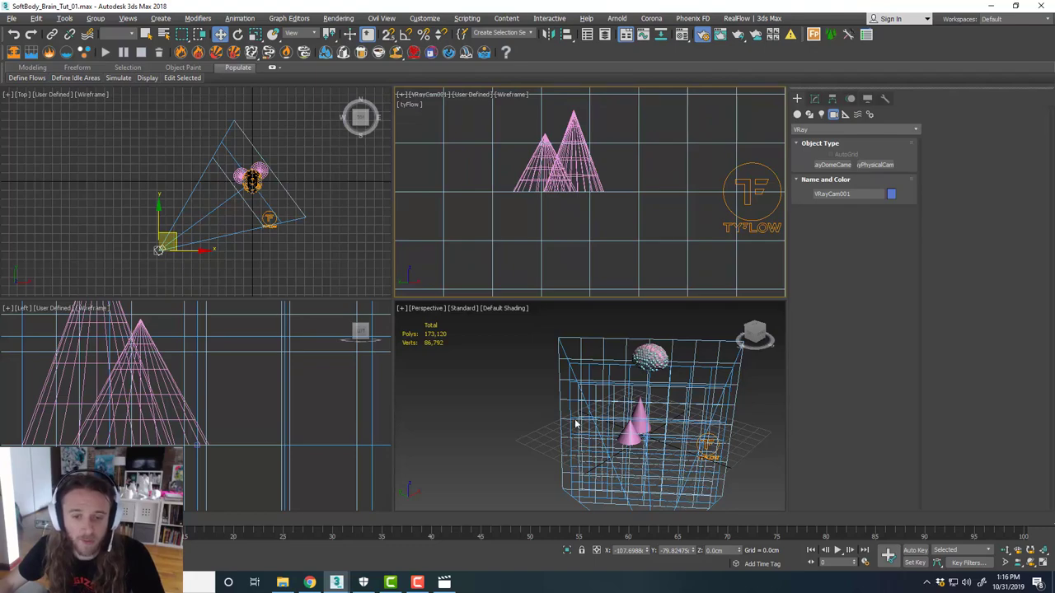
Raise the V-Ray camera to about 62 cm and show safe frames in its view.
{"action": "middle_click_drag", "start_coordinate": [577, 423], "coordinate": [680, 427], "text": "alt"}
{"action": "left_click_drag", "start_coordinate": [687, 421], "coordinate": [692, 353]}
{"action": "key", "text": "alt+w"}
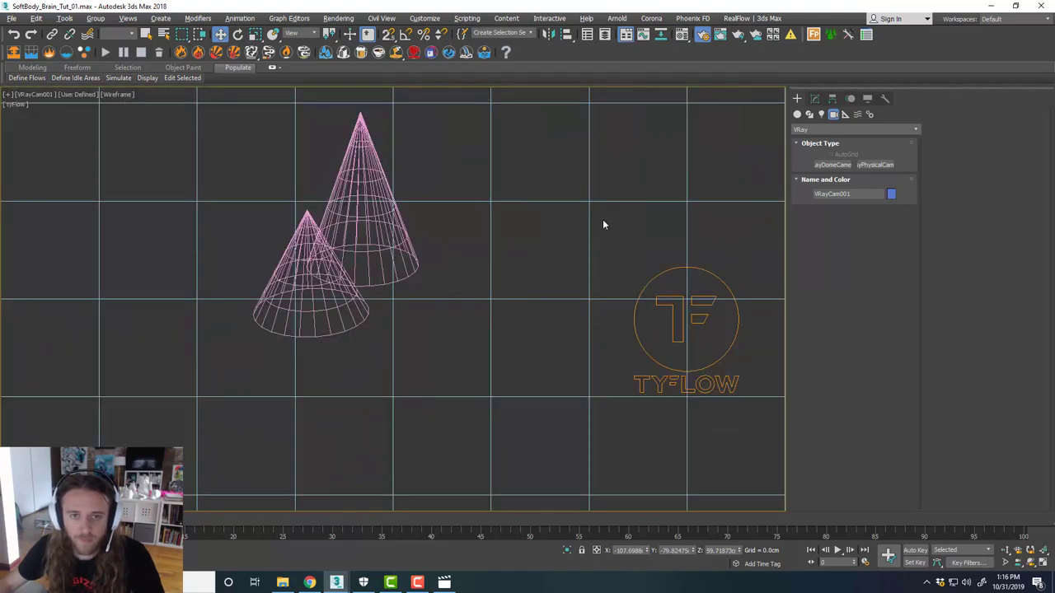
{"action": "left_click", "coordinate": [45, 94]}
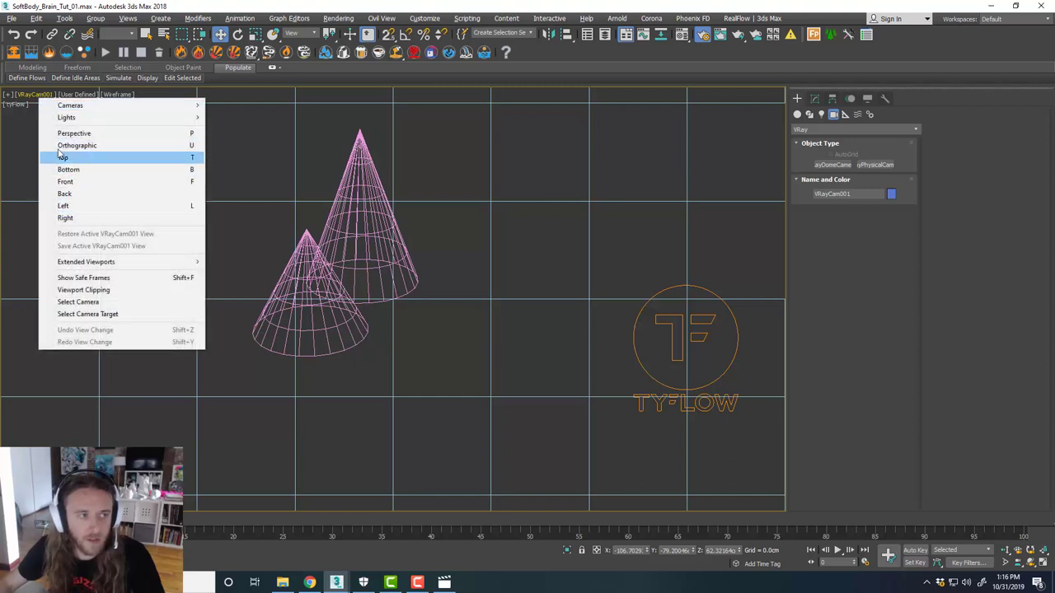
{"action": "left_click", "coordinate": [35, 96]}
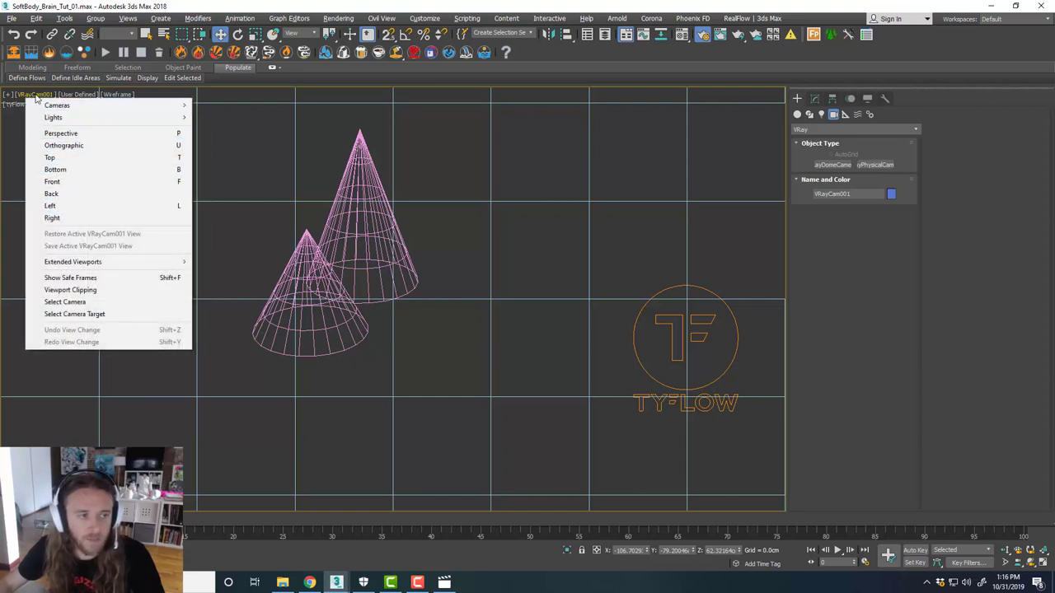
{"action": "left_click", "coordinate": [71, 278]}
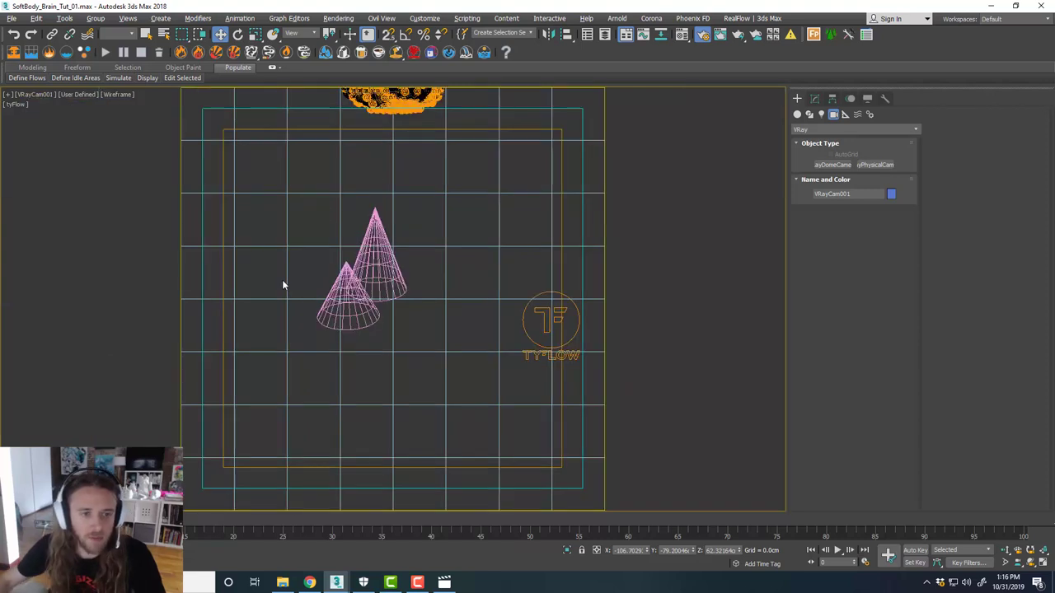
{"action": "key", "text": "alt+w"}
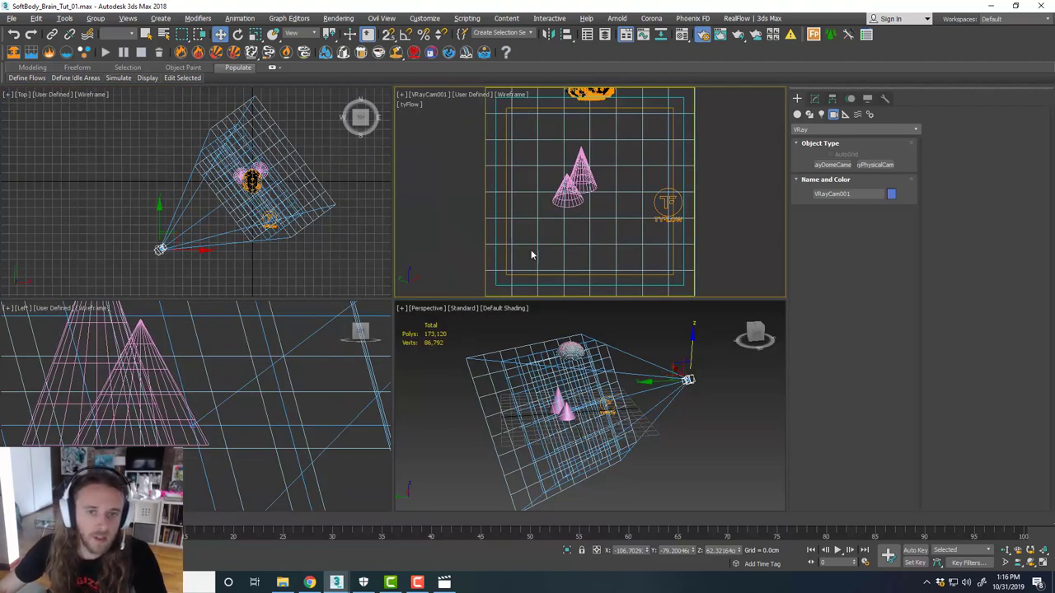
{"action": "left_click", "coordinate": [677, 468]}
{"action": "middle_click_drag", "start_coordinate": [662, 392], "coordinate": [634, 391], "text": "alt"}
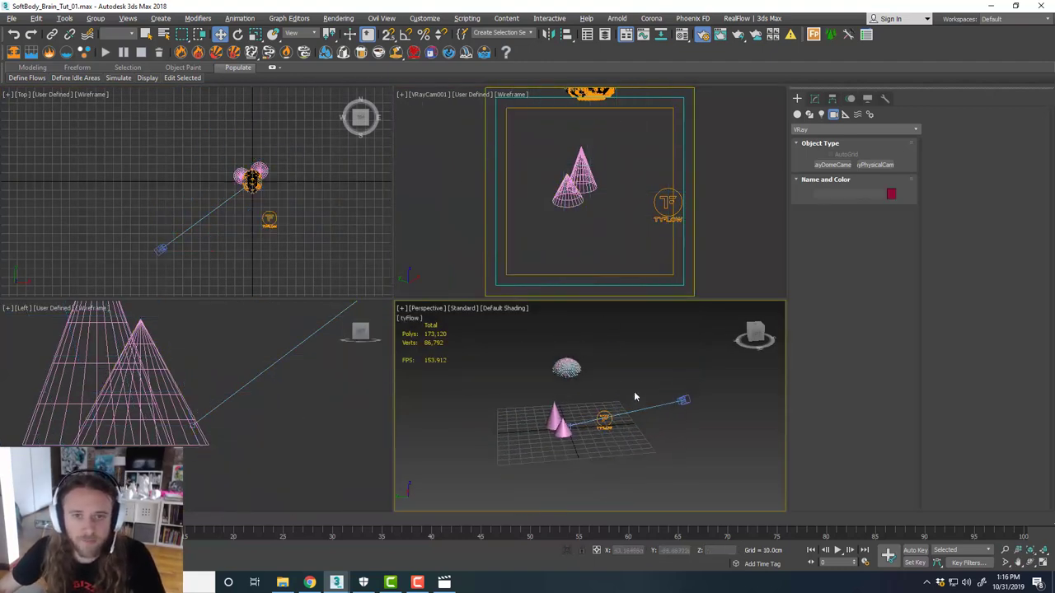
{"action": "left_click", "coordinate": [585, 421]}
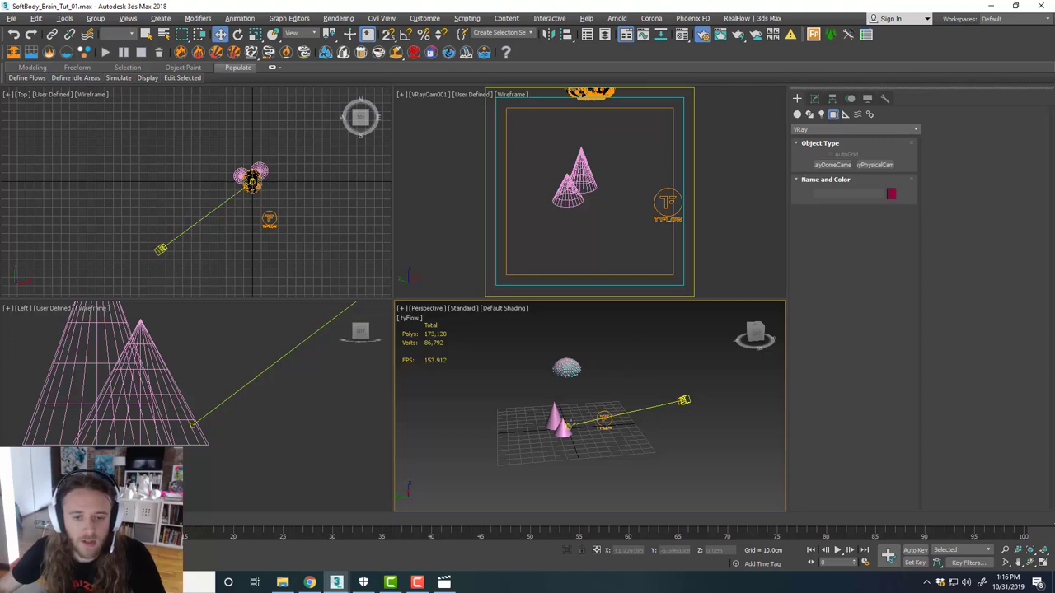
{"action": "left_click", "coordinate": [567, 425]}
{"action": "scroll", "coordinate": [570, 426], "scroll_direction": "up", "scroll_amount": 3}
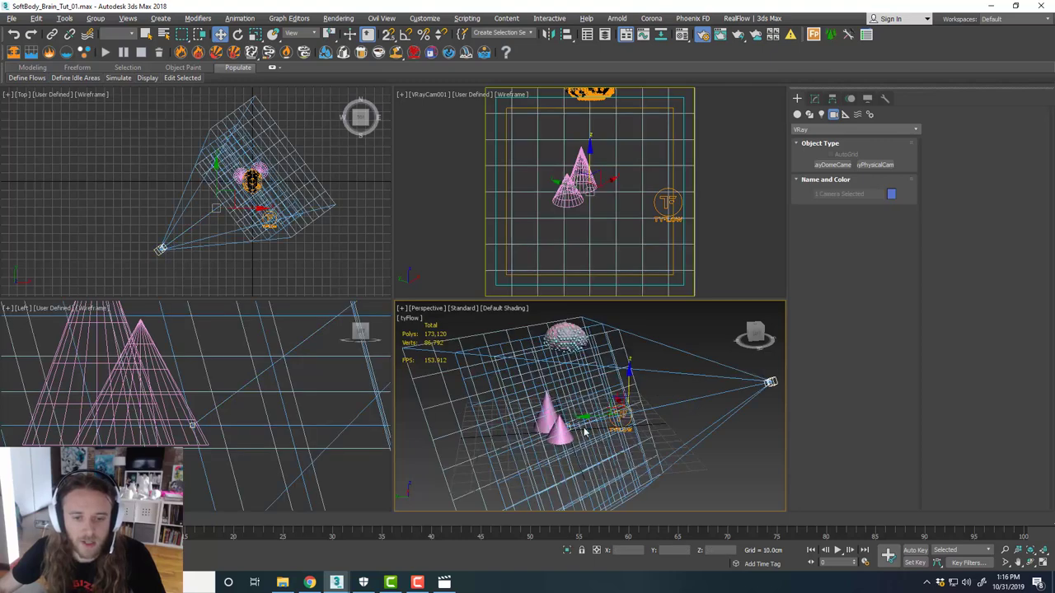
{"action": "left_click", "coordinate": [593, 443]}
{"action": "middle_click_drag", "start_coordinate": [594, 443], "coordinate": [561, 441], "text": "alt"}
{"action": "left_click", "coordinate": [556, 426]}
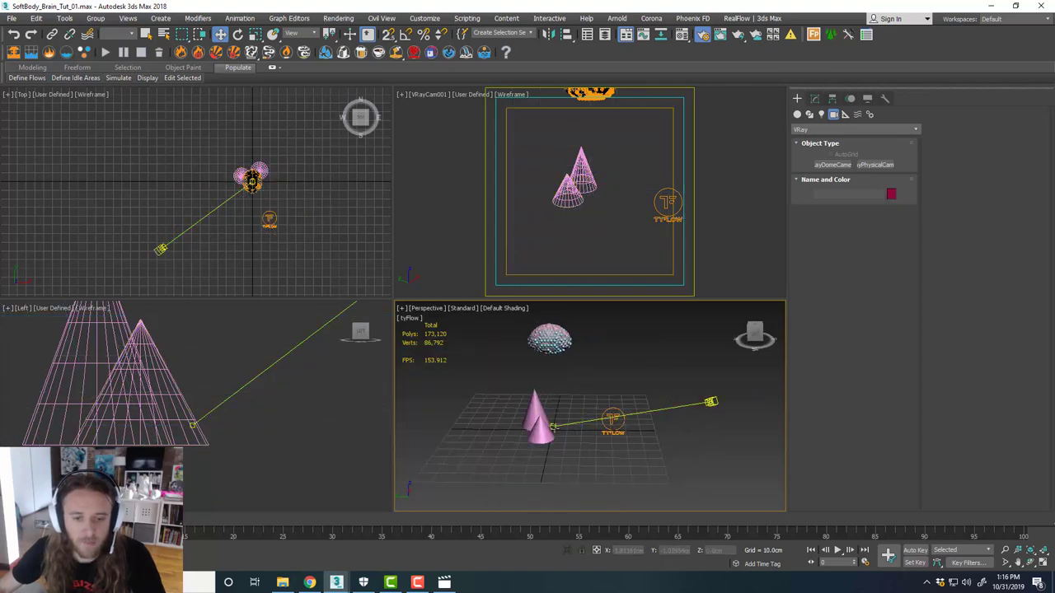
{"action": "left_click", "coordinate": [557, 426]}
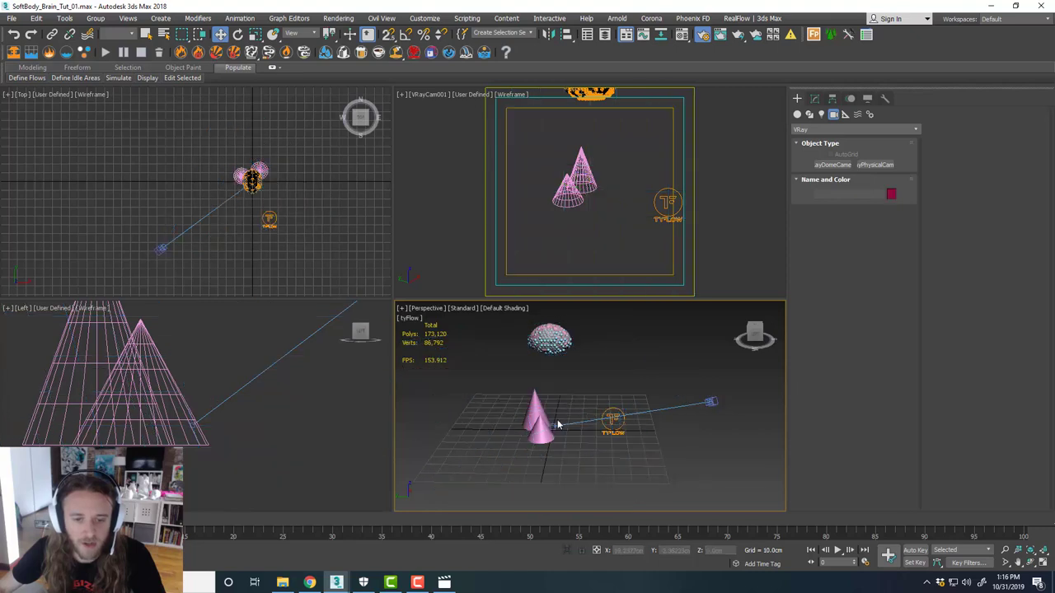
{"action": "left_click", "coordinate": [554, 426]}
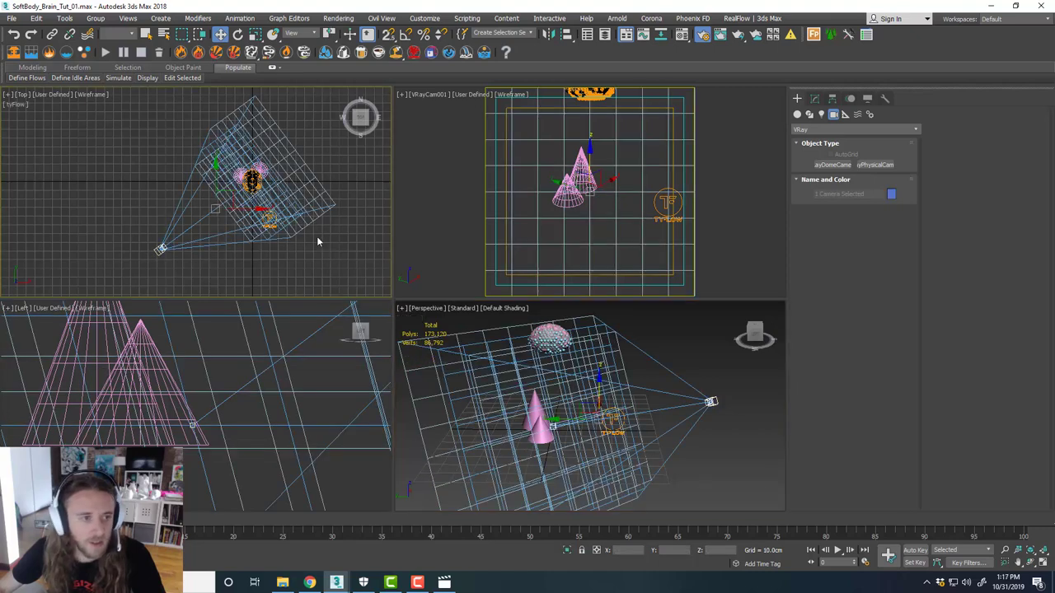
{"action": "left_click", "coordinate": [270, 201]}
Raise the camera target to a height of about 3.1 cm and move the camera closer to the cones.
{"action": "left_click", "coordinate": [435, 94]}
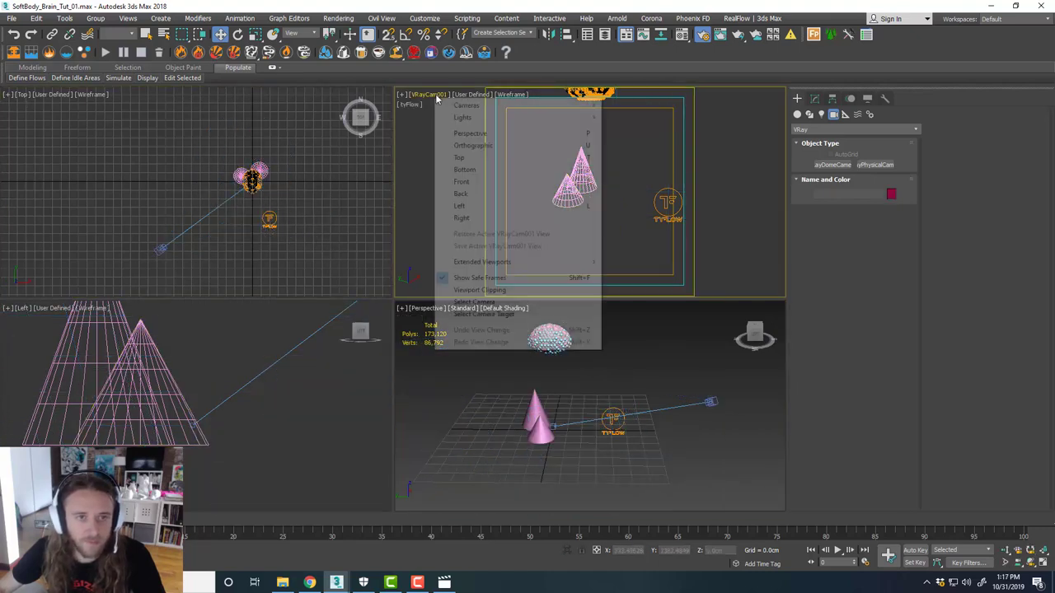
{"action": "left_click", "coordinate": [486, 314]}
{"action": "middle_click_drag", "start_coordinate": [570, 389], "coordinate": [577, 391]}
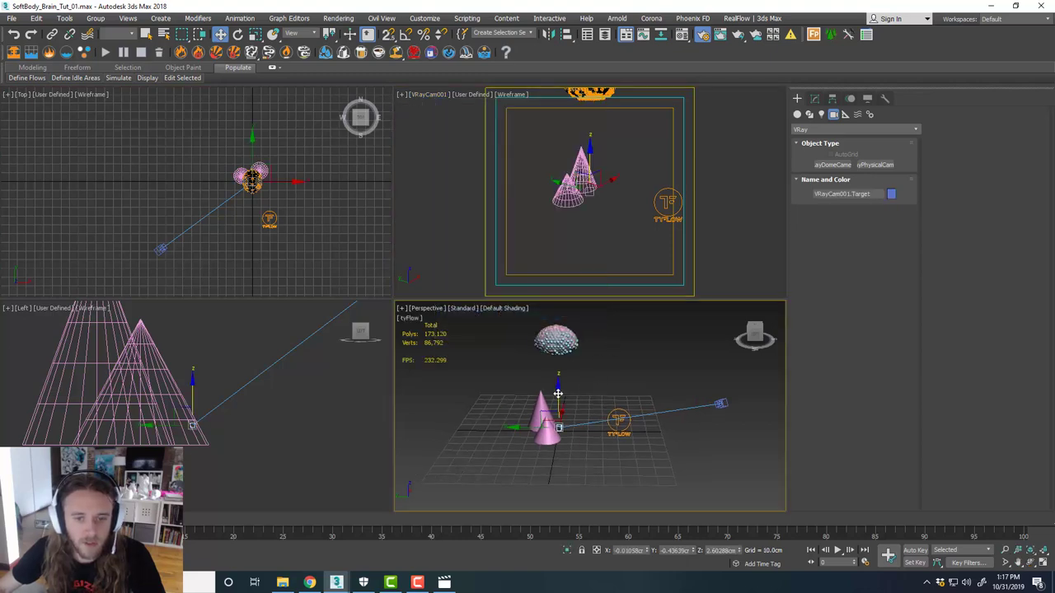
{"action": "left_click_drag", "start_coordinate": [559, 394], "coordinate": [559, 392]}
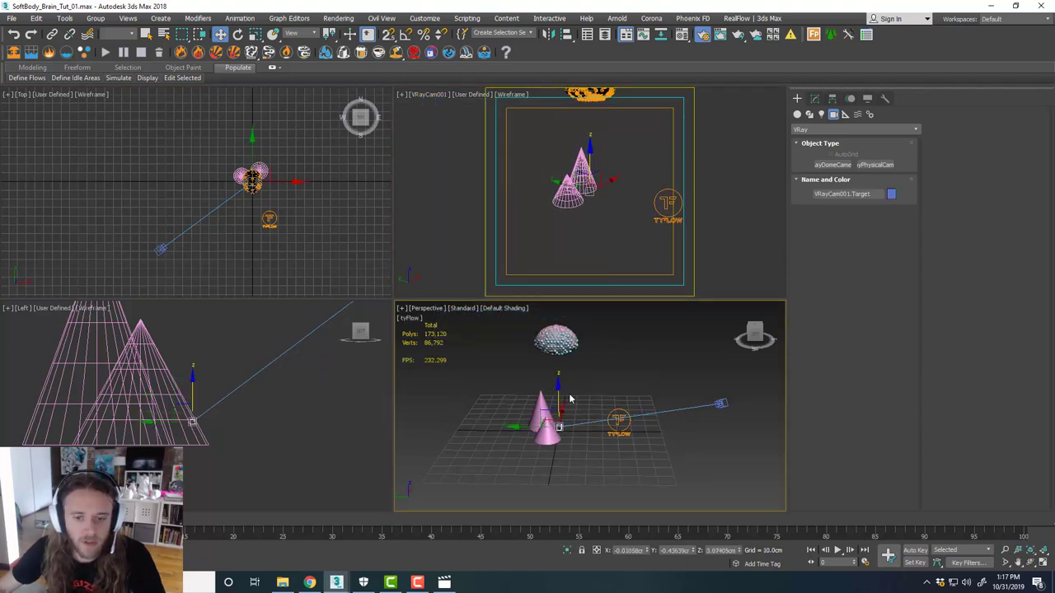
{"action": "left_click", "coordinate": [162, 248]}
{"action": "left_click_drag", "start_coordinate": [184, 249], "coordinate": [207, 234]}
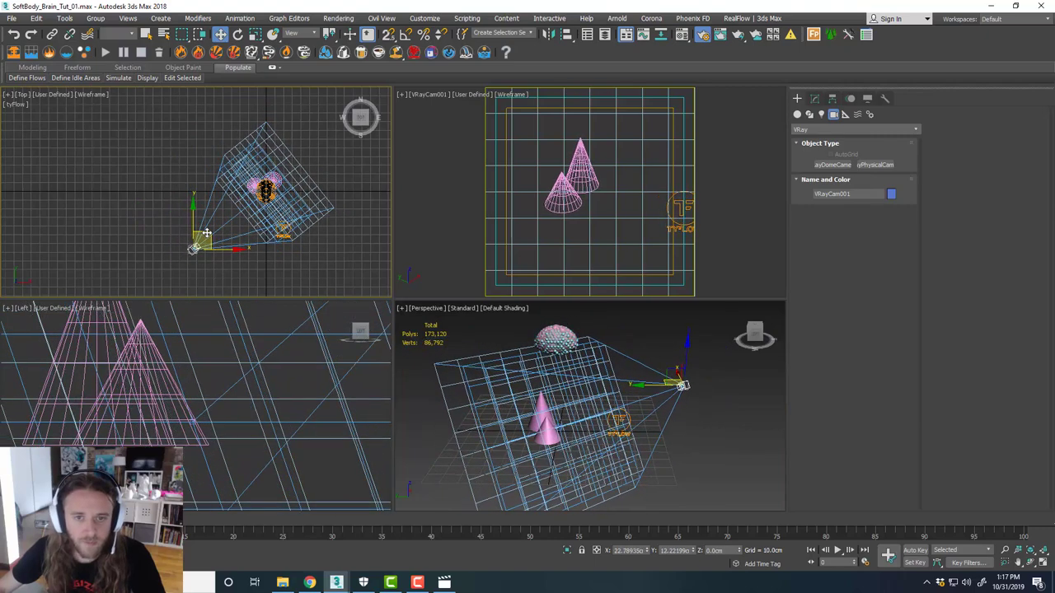
Examine the arrangement of cones in the maximised Perspective and camera views.
{"action": "middle_click", "coordinate": [516, 202]}
{"action": "key", "text": "alt+w"}
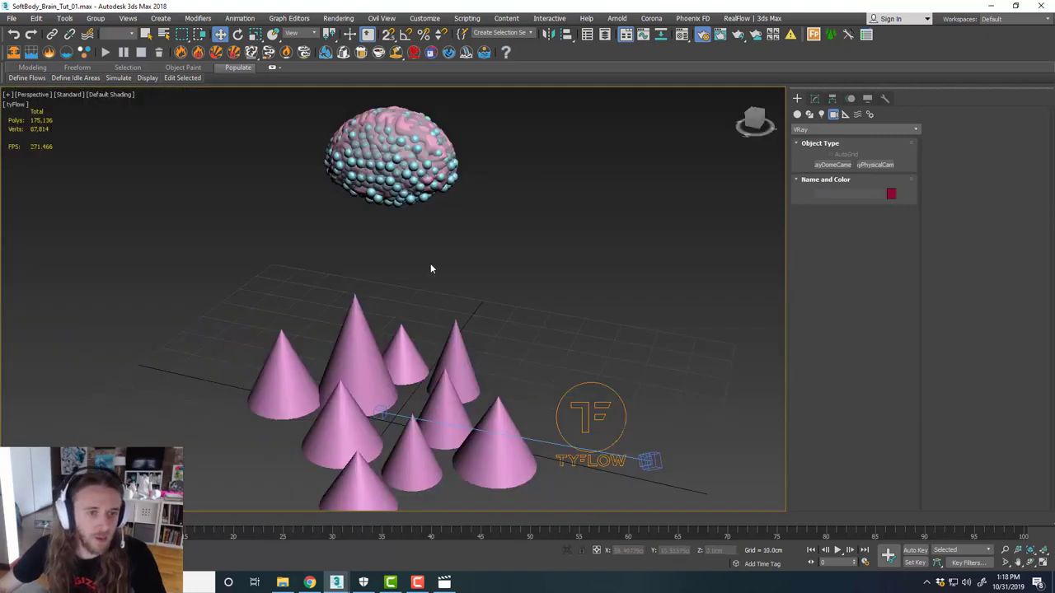
{"action": "key", "text": "alt+w"}
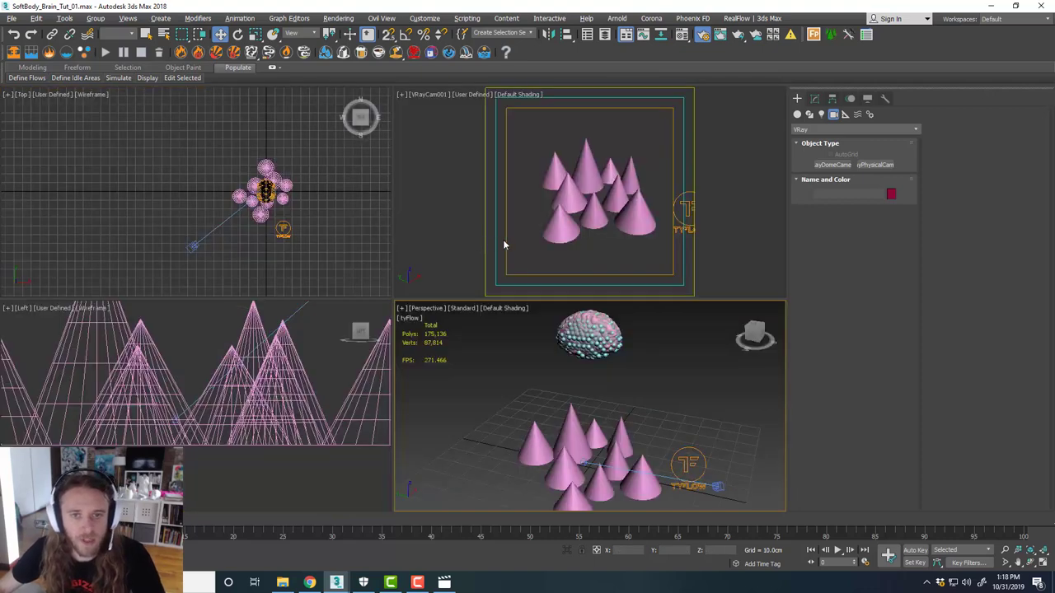
{"action": "left_click", "coordinate": [596, 120]}
{"action": "key", "text": "alt+w"}
{"action": "middle_click_drag", "start_coordinate": [457, 220], "coordinate": [455, 222]}
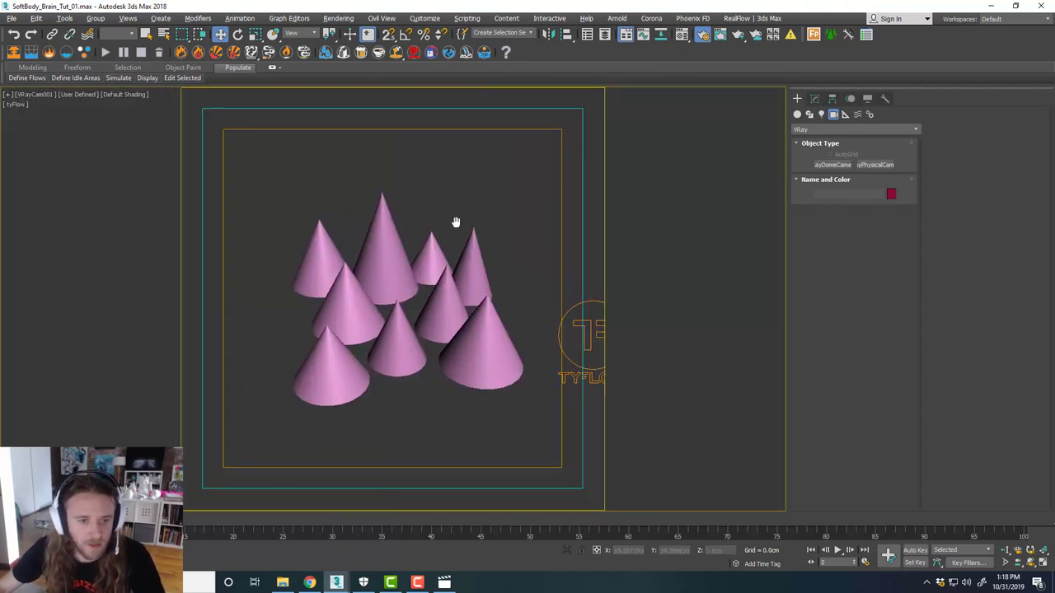
Create a large ground plane under the cones in the maximised Top view and centre it around them.
{"action": "key", "text": "alt+w"}
{"action": "left_click", "coordinate": [342, 195]}
{"action": "key", "text": "alt+w"}
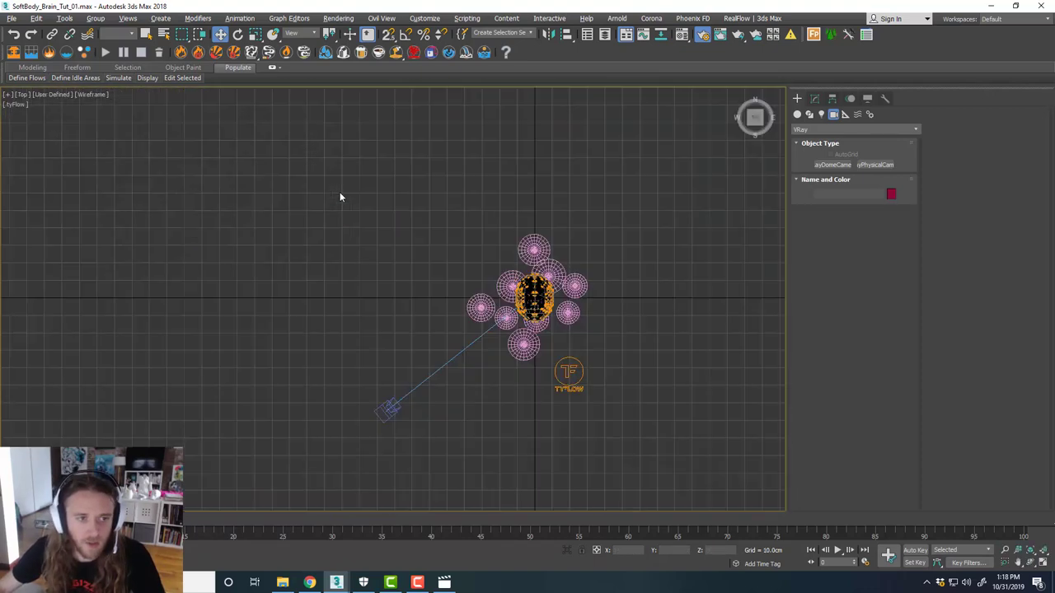
{"action": "left_click", "coordinate": [798, 115]}
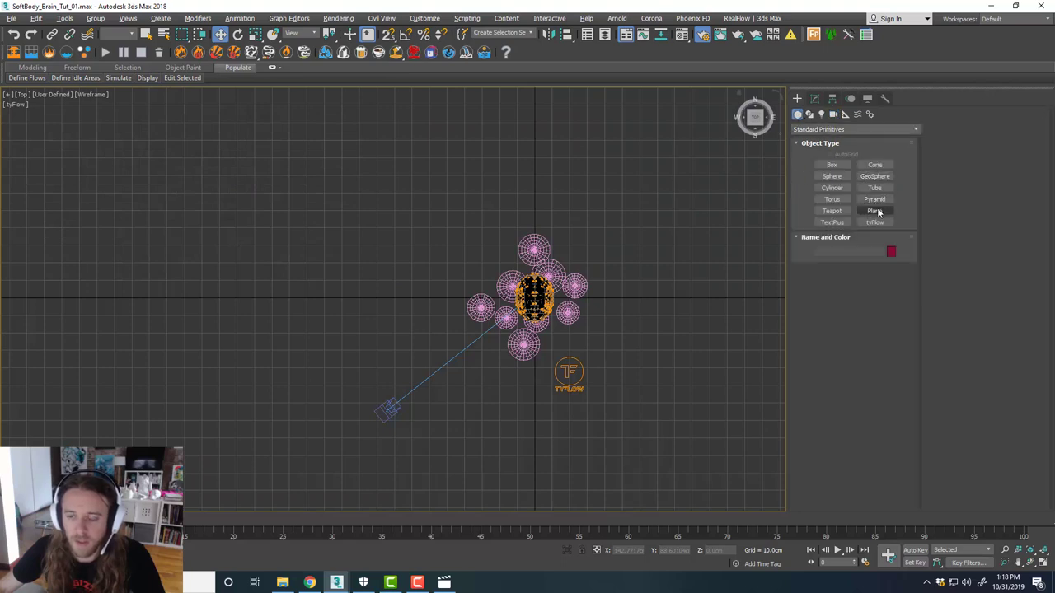
{"action": "left_click", "coordinate": [875, 211]}
{"action": "scroll", "coordinate": [401, 203], "scroll_direction": "down", "scroll_amount": 3}
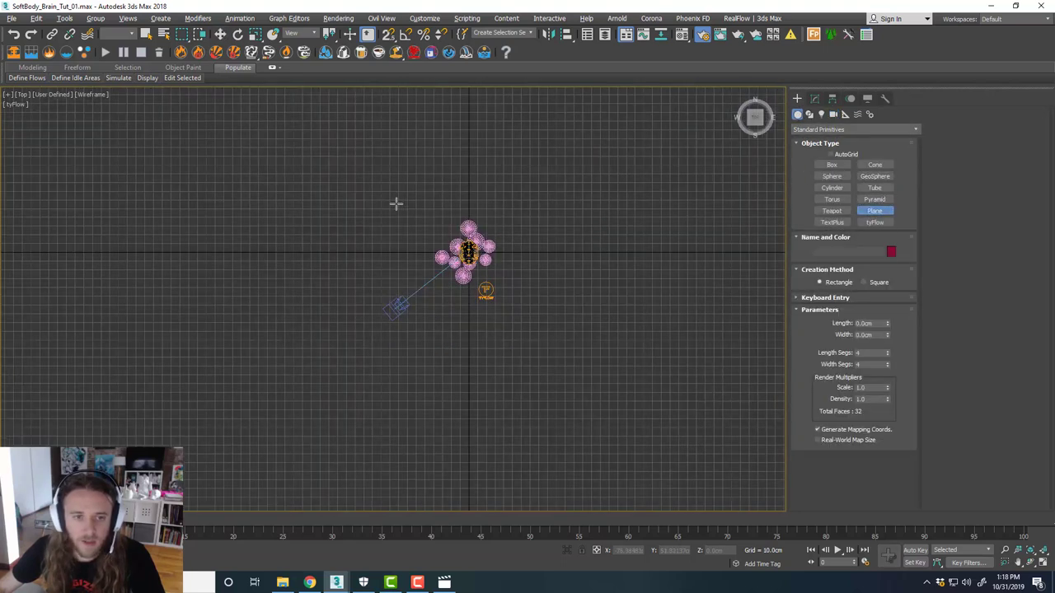
{"action": "left_click_drag", "start_coordinate": [366, 163], "coordinate": [576, 390]}
{"action": "key", "text": "w"}
{"action": "left_click_drag", "start_coordinate": [485, 261], "coordinate": [487, 244]}
{"action": "left_click", "coordinate": [590, 256]}
Select the ground plane in the Perspective view and delete it.
{"action": "key", "text": "alt+w"}
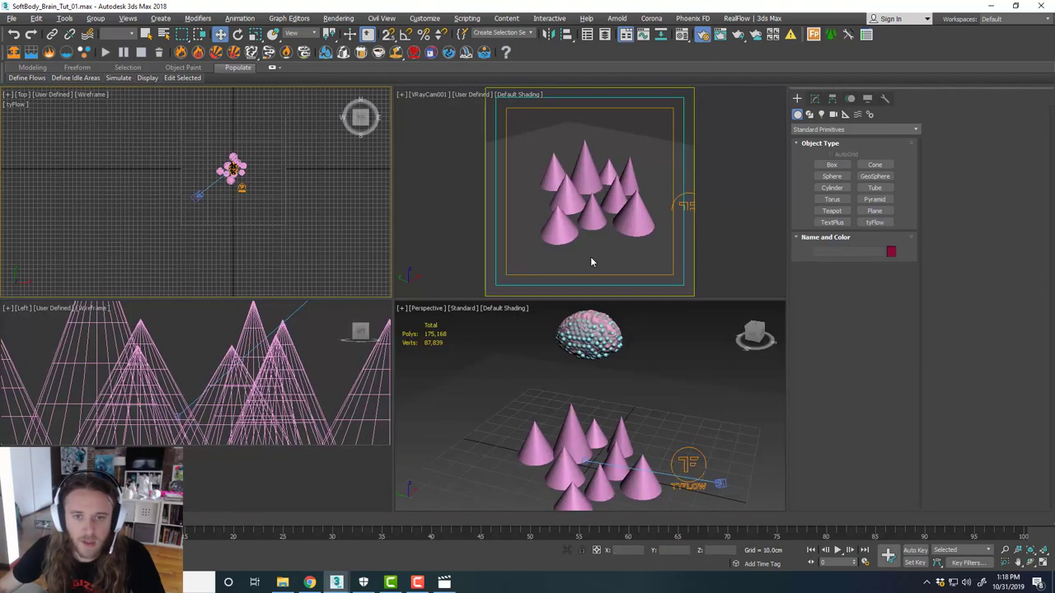
{"action": "key", "text": "alt+w"}
{"action": "left_click", "coordinate": [600, 313]}
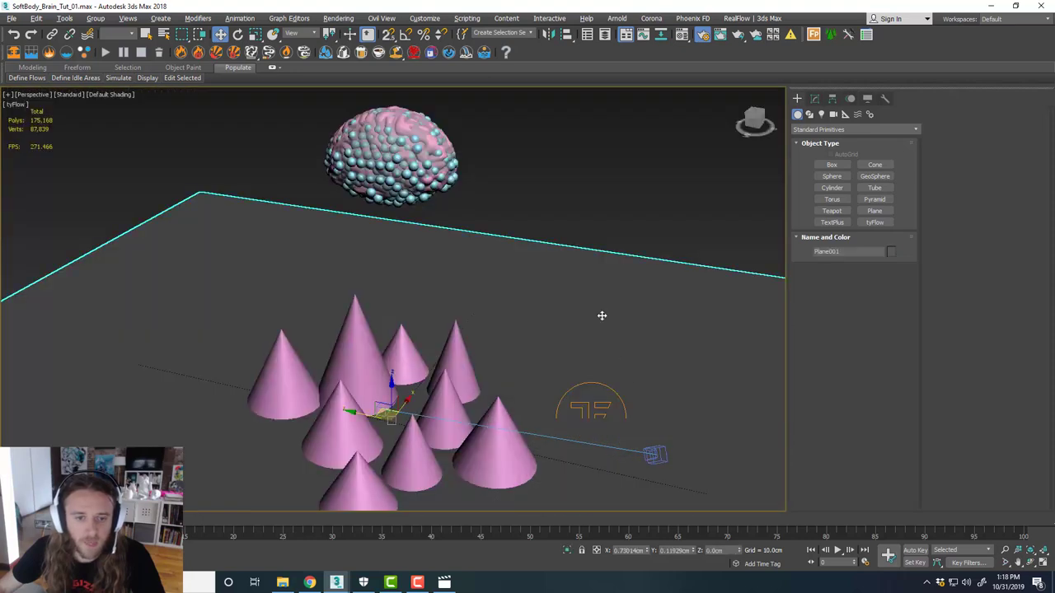
{"action": "scroll", "coordinate": [533, 299], "scroll_direction": "down", "scroll_amount": 3}
{"action": "key", "text": "Delete"}
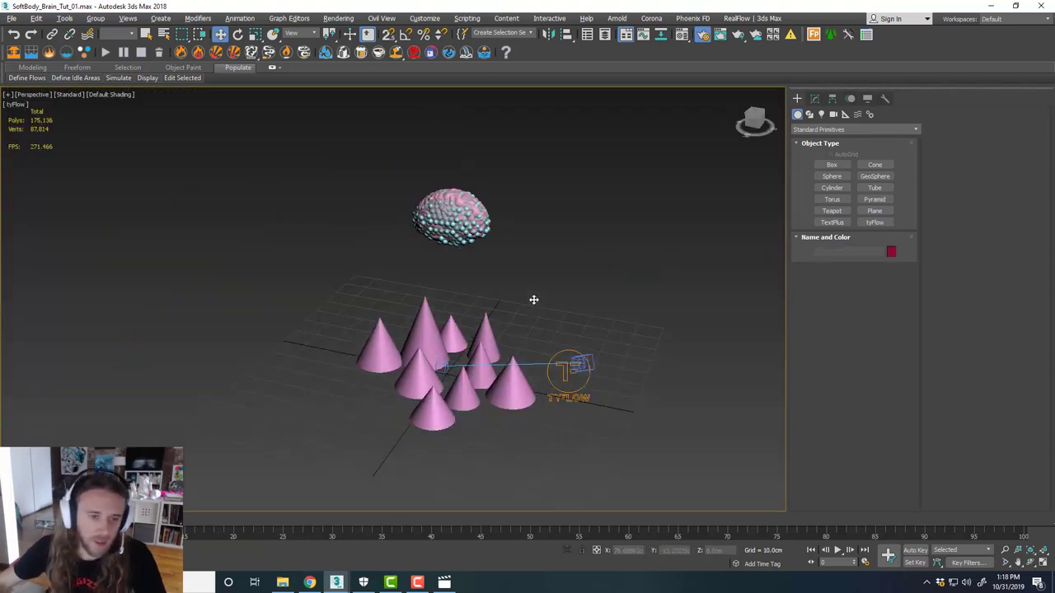
Add all the cones as colliders of the PhysX Collision operator in Event_001 of the tyFlow.
{"action": "middle_click_drag", "start_coordinate": [462, 363], "coordinate": [367, 305], "text": "alt"}
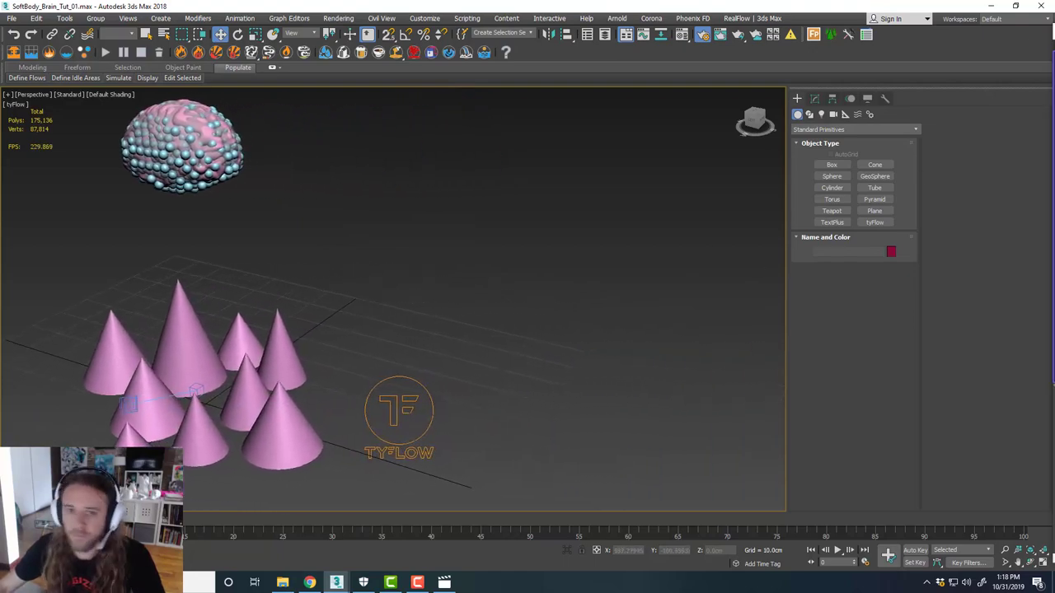
{"action": "left_click_drag", "start_coordinate": [1054, 39], "coordinate": [712, 33]}
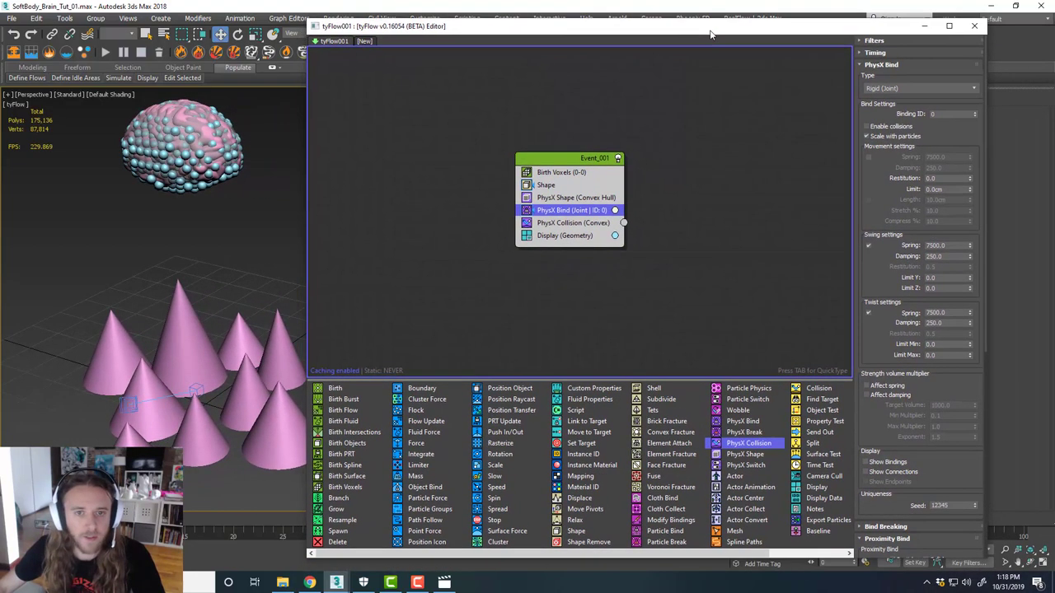
{"action": "left_click", "coordinate": [586, 223]}
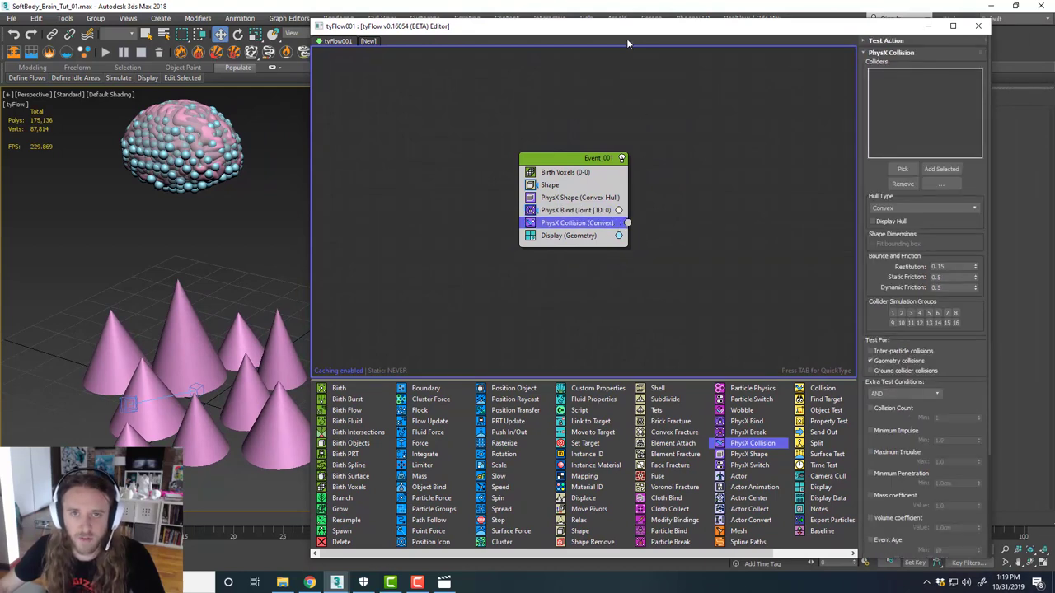
{"action": "left_click_drag", "start_coordinate": [627, 31], "coordinate": [660, 27]}
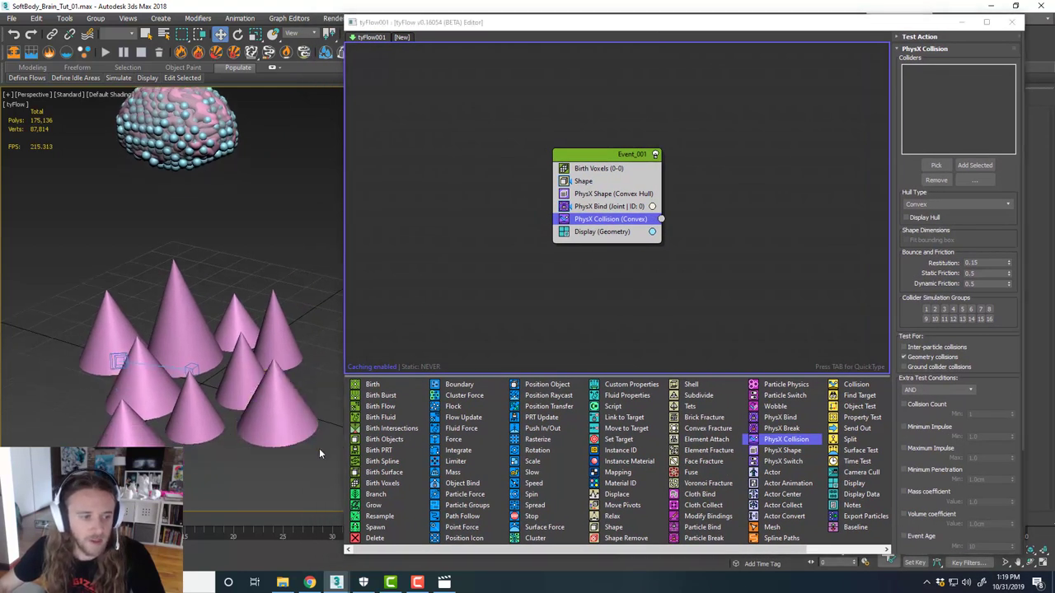
{"action": "left_click_drag", "start_coordinate": [125, 400], "coordinate": [124, 397]}
{"action": "left_click_drag", "start_coordinate": [98, 282], "coordinate": [93, 281], "text": "ctrl"}
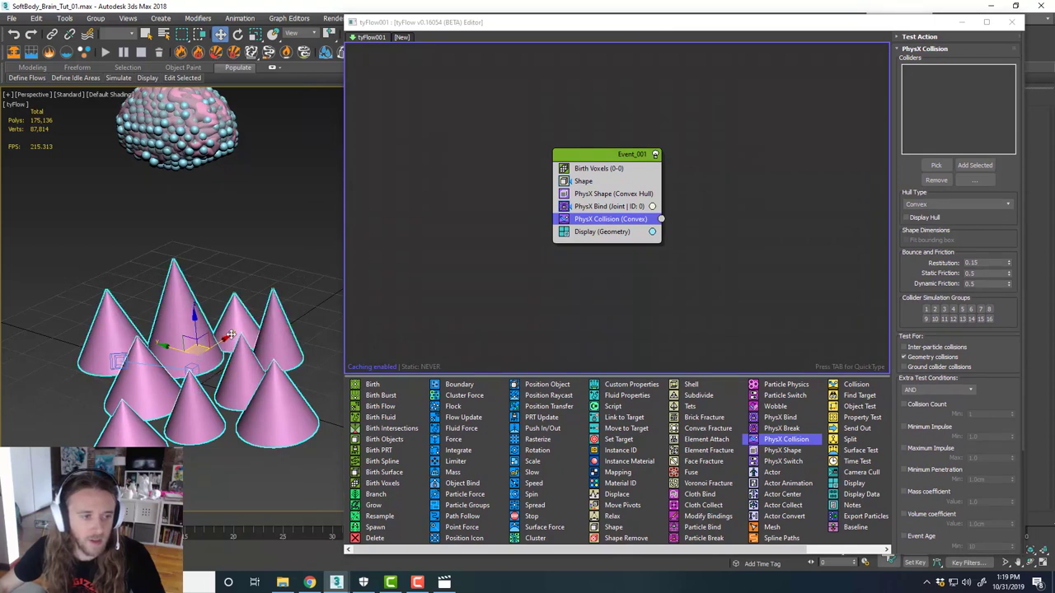
{"action": "mouse_move", "coordinate": [231, 334]}
{"action": "middle_mouse_down", "text": "alt"}
{"action": "mouse_move", "coordinate": [273, 330]}
{"action": "mouse_move", "coordinate": [228, 331]}
{"action": "middle_mouse_up", "text": "alt"}
{"action": "middle_click_drag", "start_coordinate": [241, 289], "coordinate": [243, 301]}
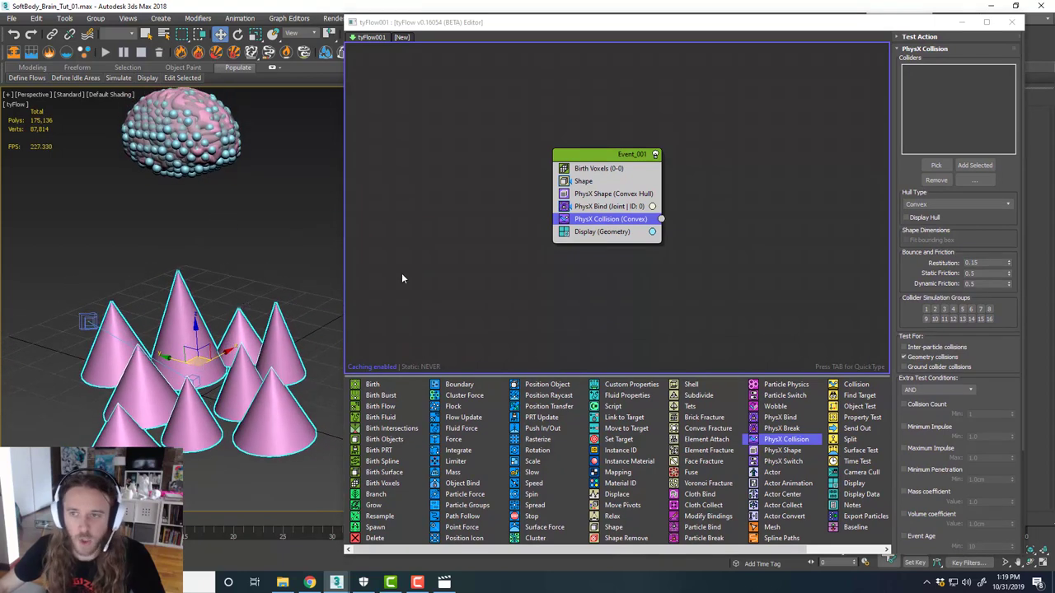
{"action": "left_click", "coordinate": [972, 166]}
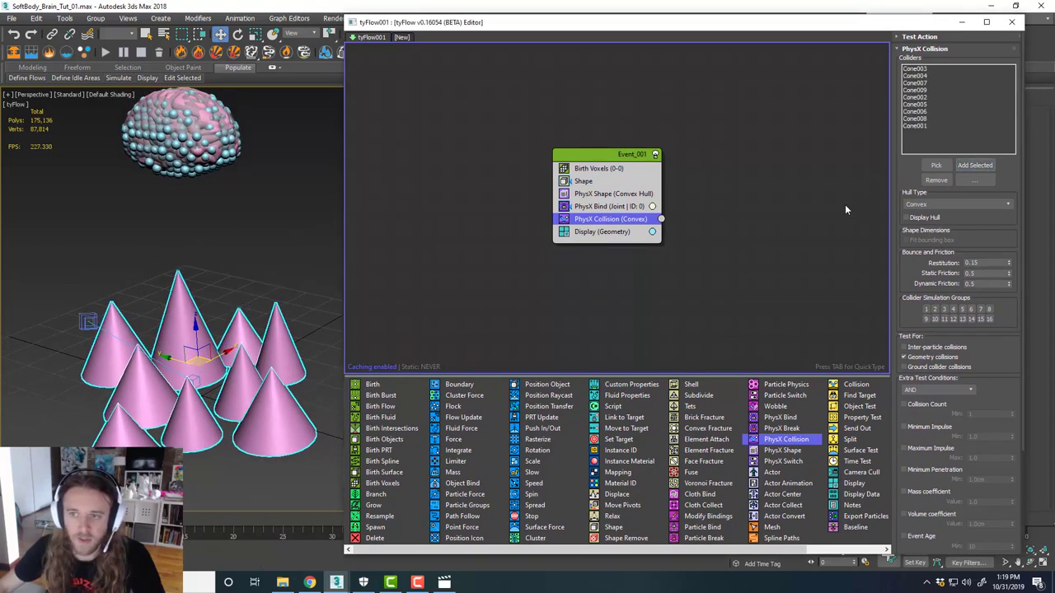
{"action": "left_click", "coordinate": [749, 210]}
{"action": "left_click_drag", "start_coordinate": [675, 25], "coordinate": [1054, 46]}
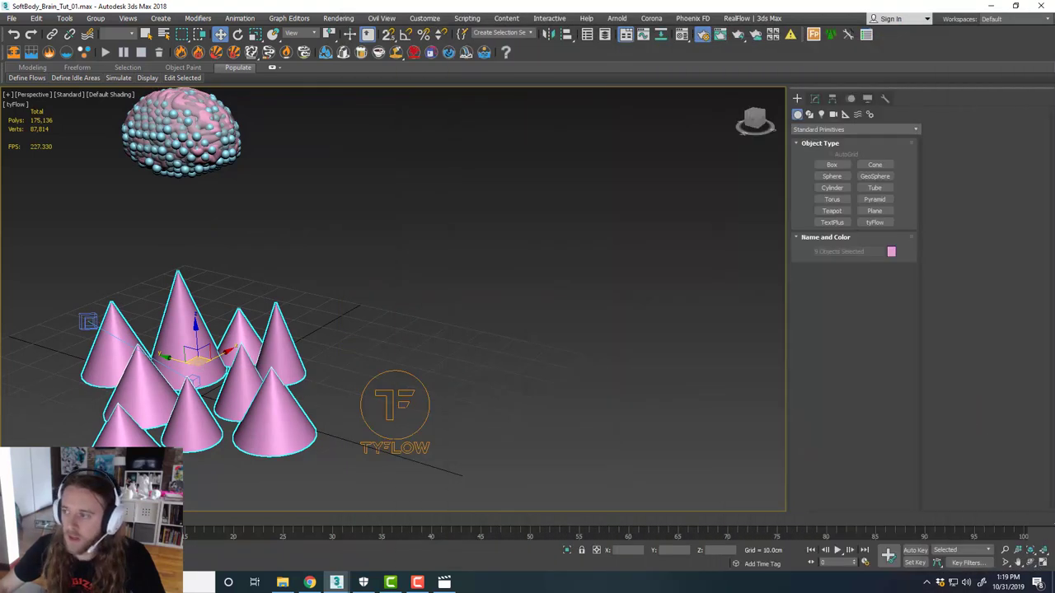
Preview the particle simulation falling onto the cones and return to frame 0.
{"action": "middle_click_drag", "start_coordinate": [304, 350], "coordinate": [482, 356]}
{"action": "middle_click_drag", "start_coordinate": [483, 356], "coordinate": [501, 357], "text": "alt"}
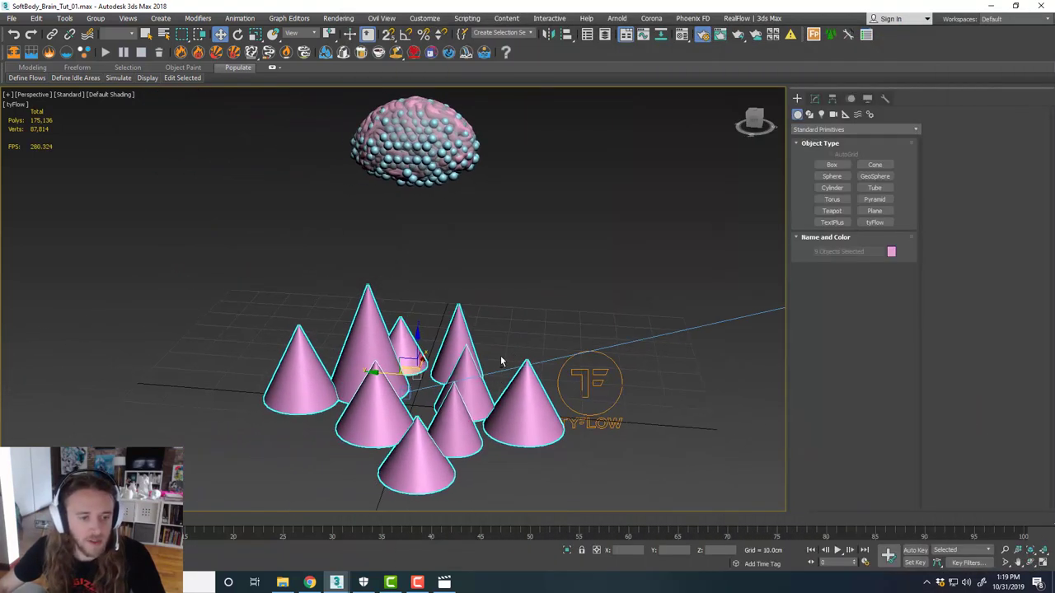
{"action": "key", "text": "/"}
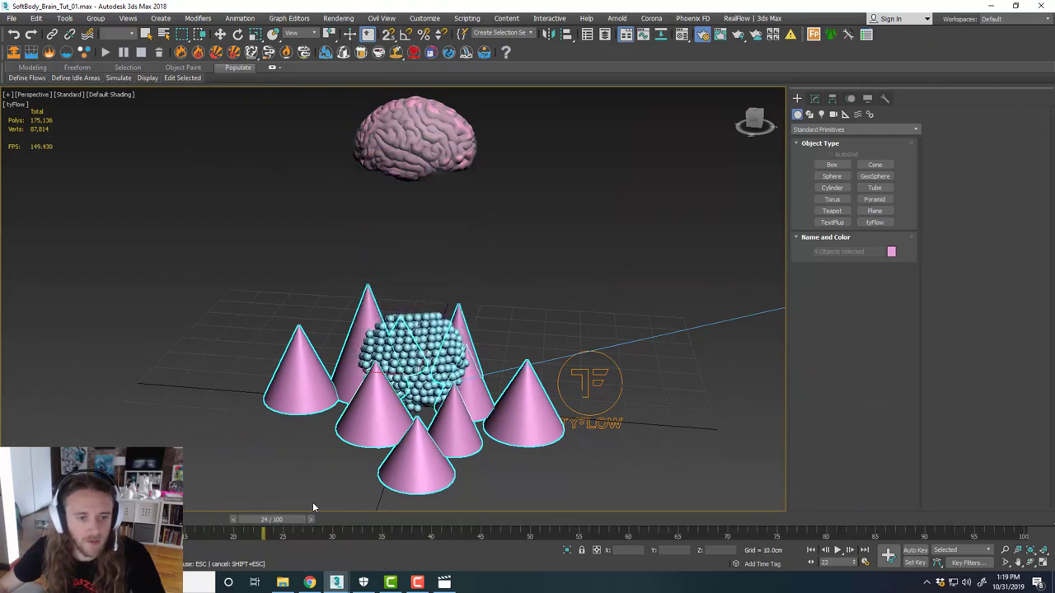
{"action": "left_click_drag", "start_coordinate": [370, 504], "coordinate": [33, 506]}
Move the two overlapping brain meshes in the Top view by about 10 cm in X and 6.7 cm in Y.
{"action": "middle_click_drag", "start_coordinate": [375, 323], "coordinate": [364, 343], "text": "alt"}
{"action": "left_click_drag", "start_coordinate": [463, 224], "coordinate": [400, 99]}
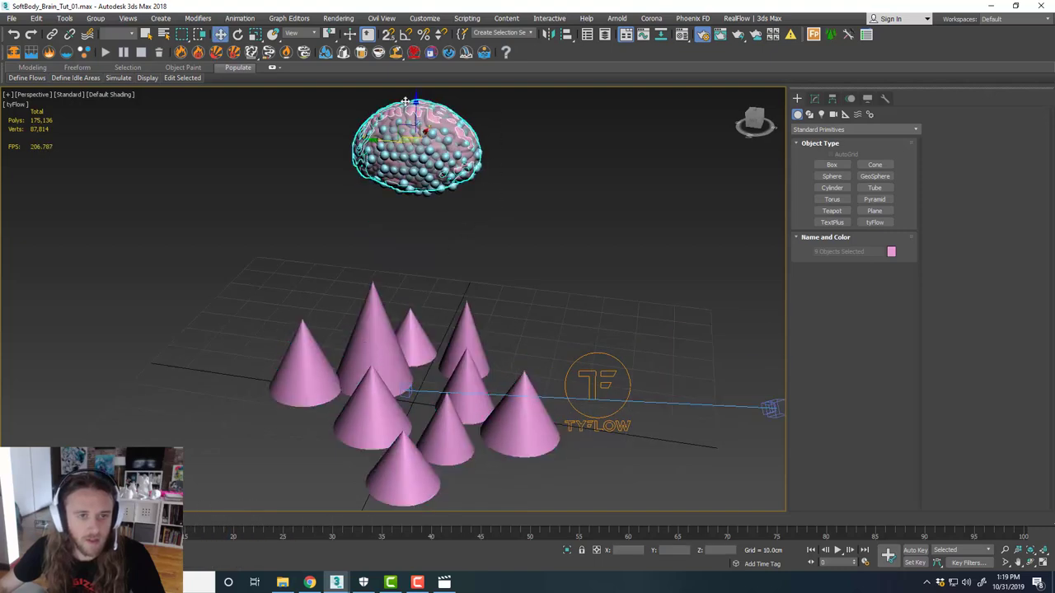
{"action": "middle_click_drag", "start_coordinate": [444, 196], "coordinate": [443, 229], "text": "alt"}
{"action": "key", "text": "alt+w"}
{"action": "right_click", "coordinate": [276, 186]}
{"action": "key", "text": "alt+w"}
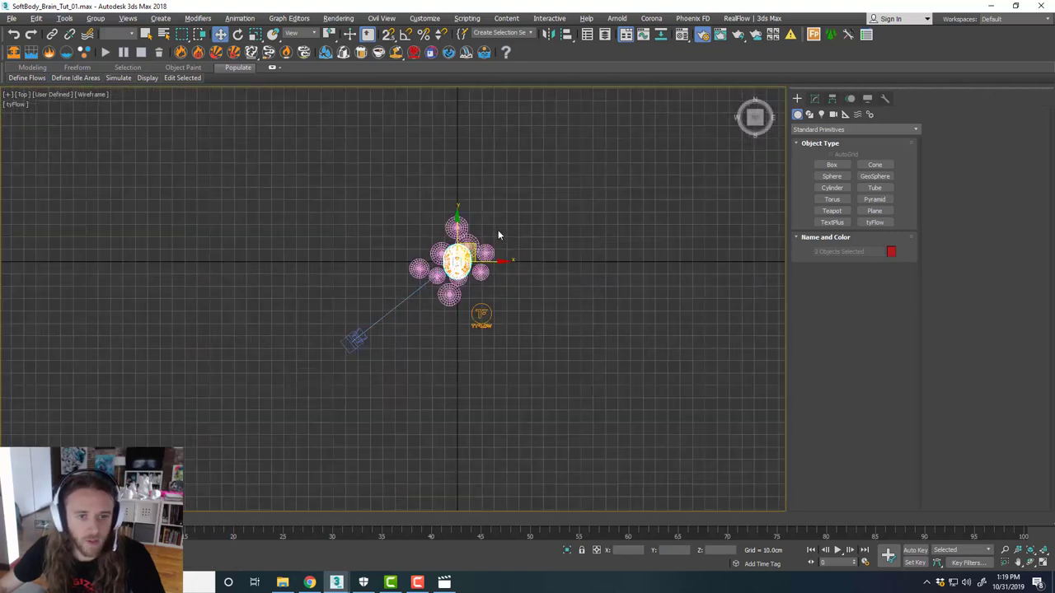
{"action": "left_click_drag", "start_coordinate": [437, 272], "coordinate": [443, 264]}
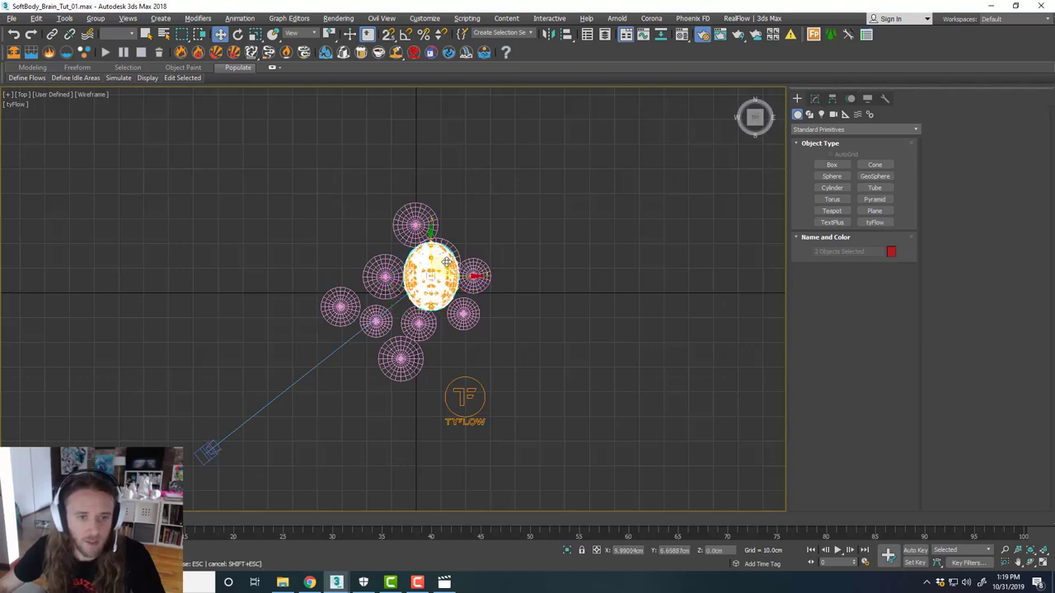
{"action": "key", "text": "alt+w"}
{"action": "right_click", "coordinate": [587, 360]}
{"action": "key", "text": "alt+w"}
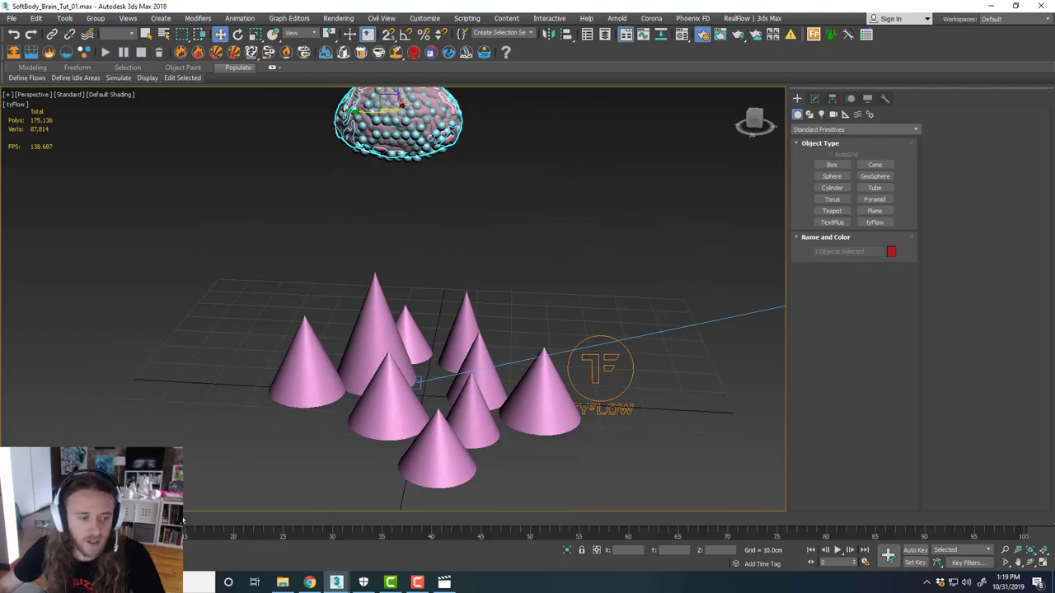
Scrub the simulation to about frame 24 to check how the repositioned brain's particles land among the cones, and scrub back towards the start.
{"action": "left_click_drag", "start_coordinate": [68, 519], "coordinate": [206, 500]}
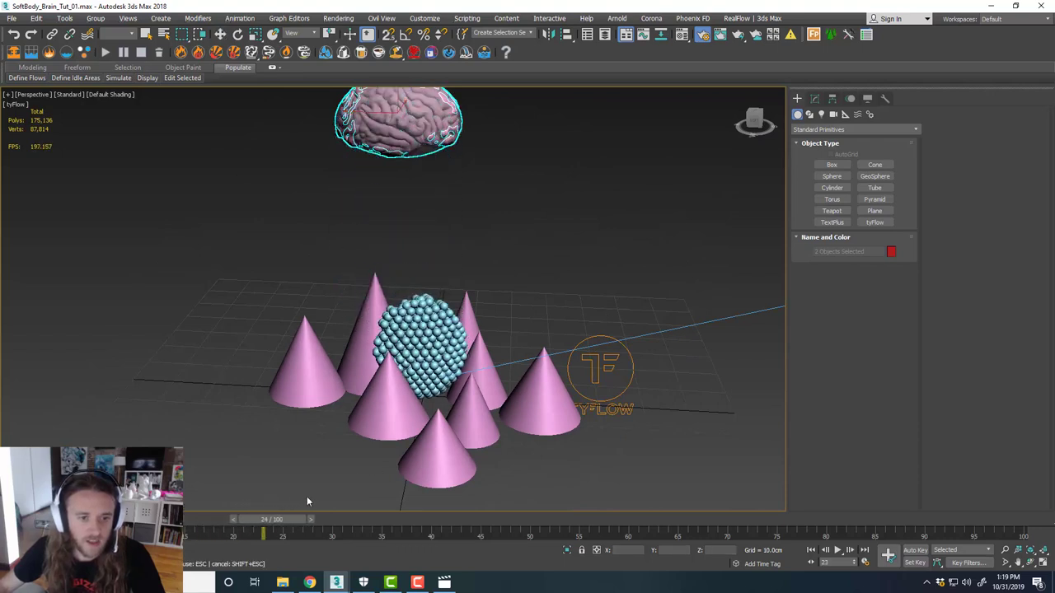
{"action": "left_click_drag", "start_coordinate": [301, 501], "coordinate": [93, 500]}
{"action": "key", "text": "w"}
{"action": "middle_click_drag", "start_coordinate": [352, 321], "coordinate": [335, 330], "text": "alt"}
{"action": "middle_click_drag", "start_coordinate": [404, 291], "coordinate": [411, 296]}
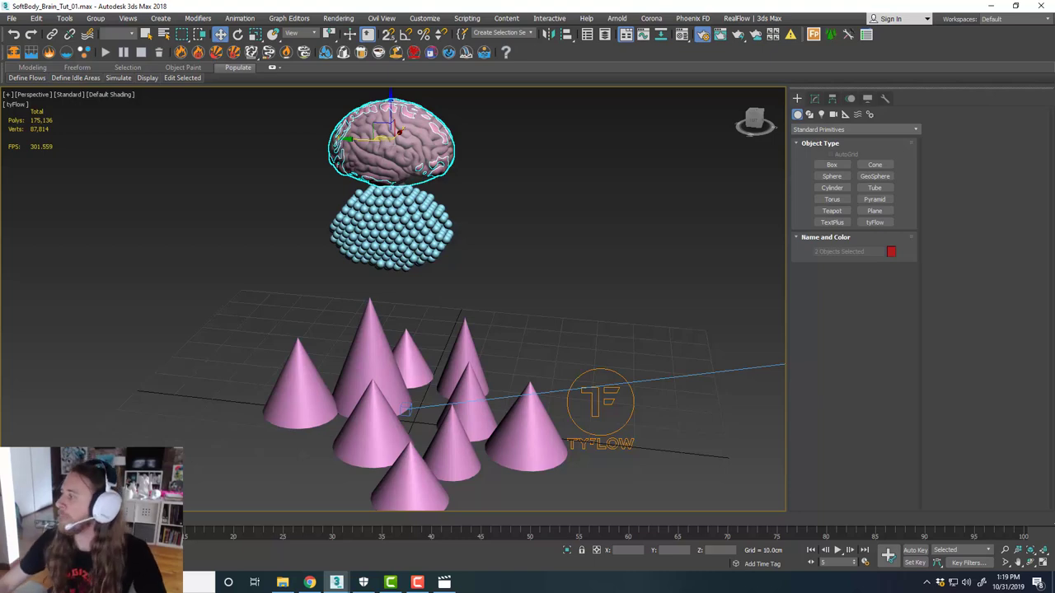
Set the swing spring of the PhysX Bind operator to 10000 and close the tyFlow editor.
{"action": "left_click_drag", "start_coordinate": [1054, 104], "coordinate": [761, 64]}
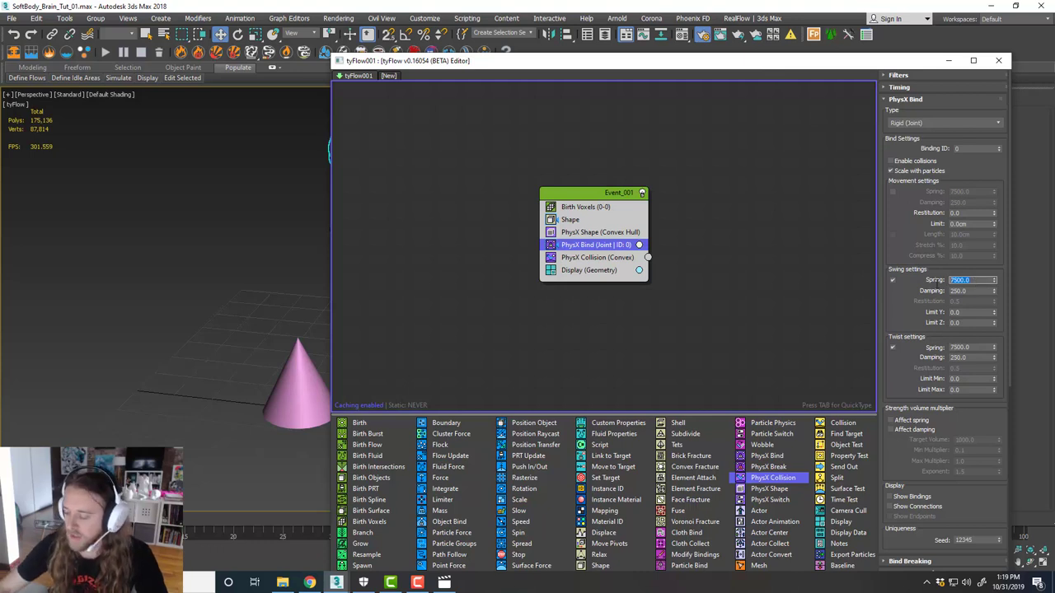
{"action": "type", "text": "100"}
{"action": "key", "text": "Return"}
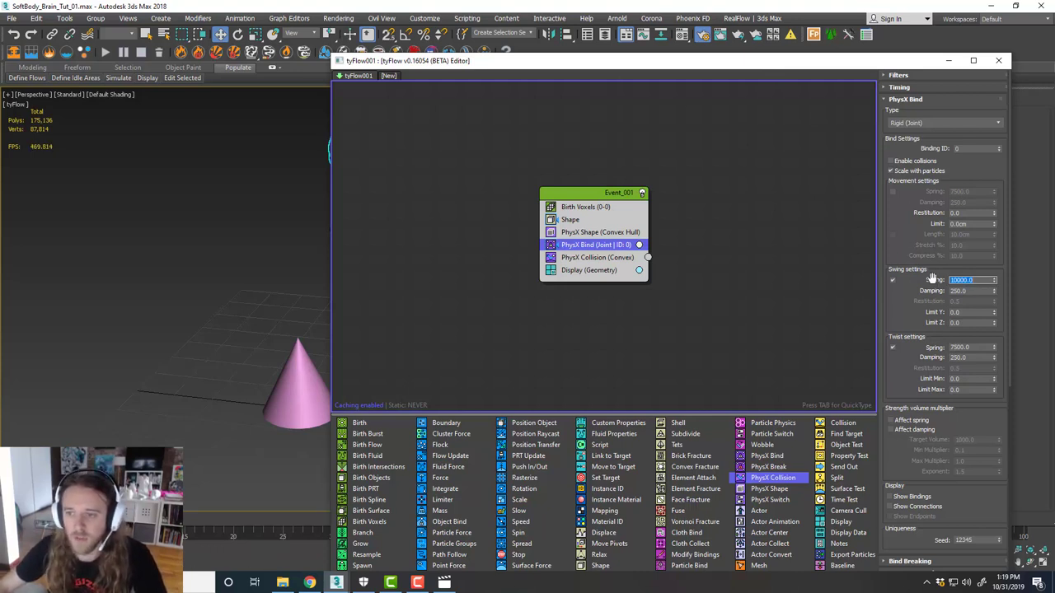
{"action": "left_click", "coordinate": [998, 60]}
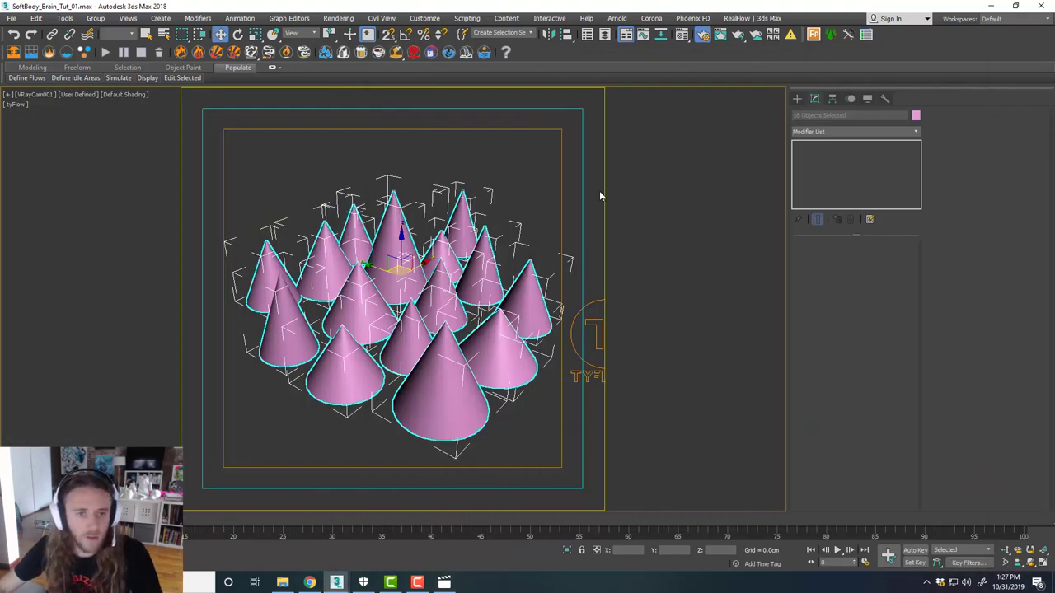
Preview the multi-brain simulation in the maximised Perspective view up to about frame 41 and return to frame 0.
{"action": "left_click", "coordinate": [541, 183]}
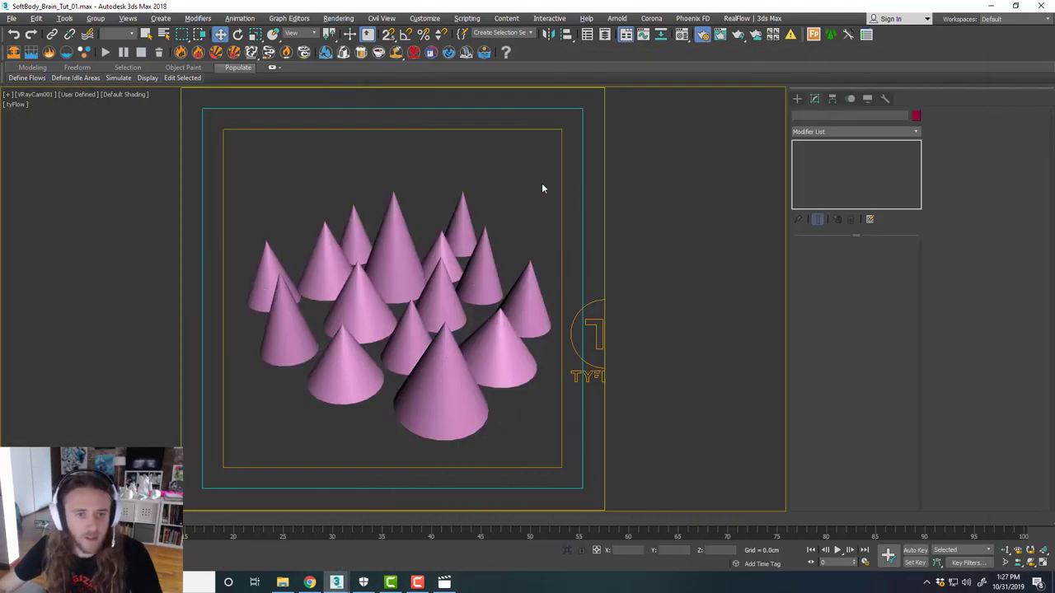
{"action": "key", "text": "alt+w"}
{"action": "left_click", "coordinate": [657, 398]}
{"action": "key", "text": "alt+w"}
{"action": "middle_click_drag", "start_coordinate": [573, 328], "coordinate": [525, 316], "text": "alt"}
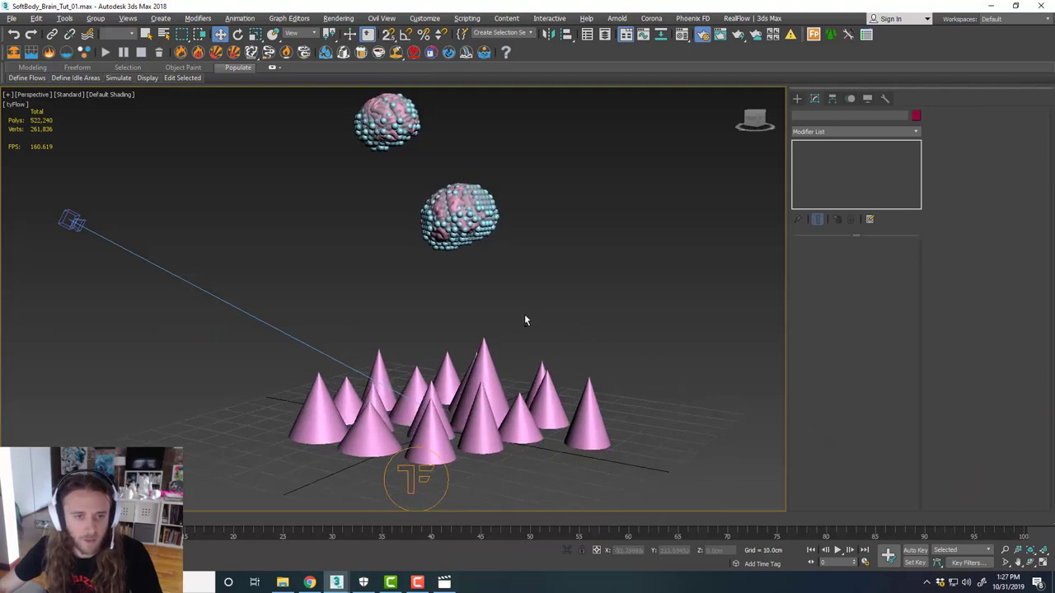
{"action": "key", "text": "slash"}
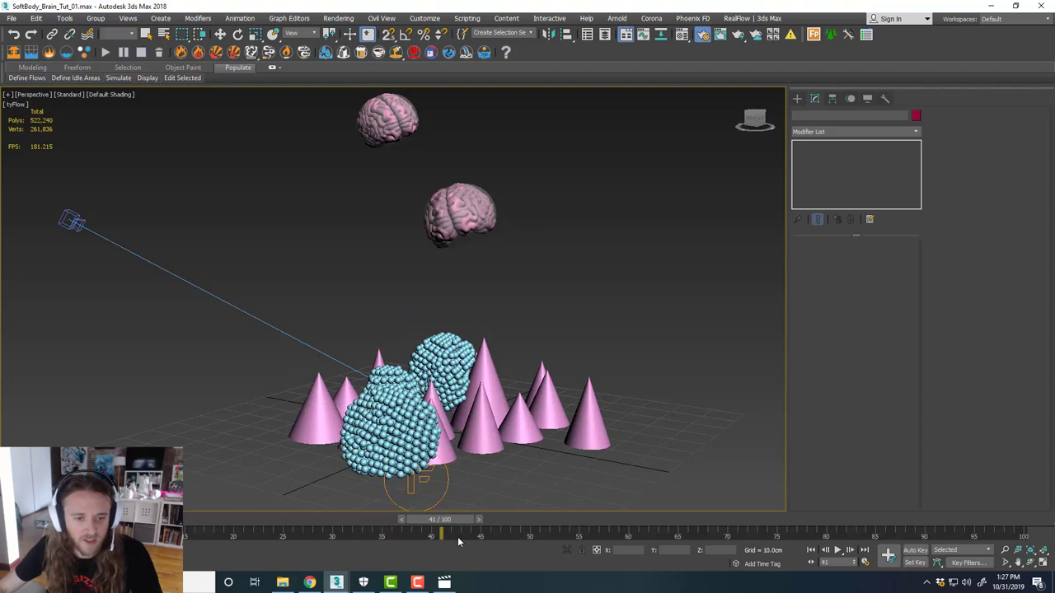
{"action": "left_click_drag", "start_coordinate": [466, 536], "coordinate": [36, 520]}
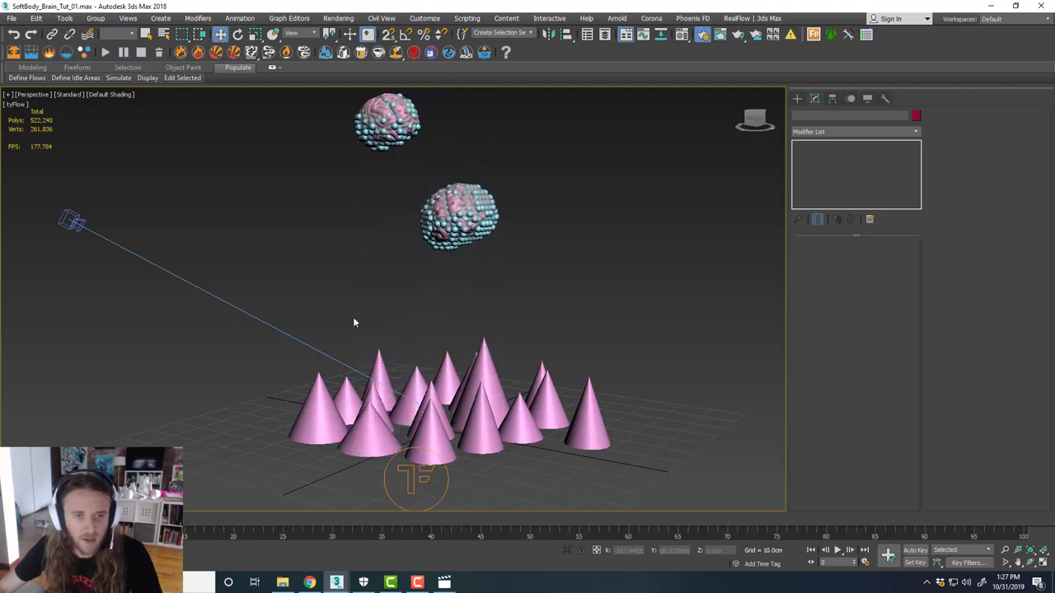
Select the tyFlow object and set its PhysX simulation substeps to 8.
{"action": "scroll", "coordinate": [461, 261], "scroll_direction": "up", "scroll_amount": 4}
{"action": "middle_click_drag", "start_coordinate": [482, 262], "coordinate": [485, 279]}
{"action": "left_click", "coordinate": [496, 215]}
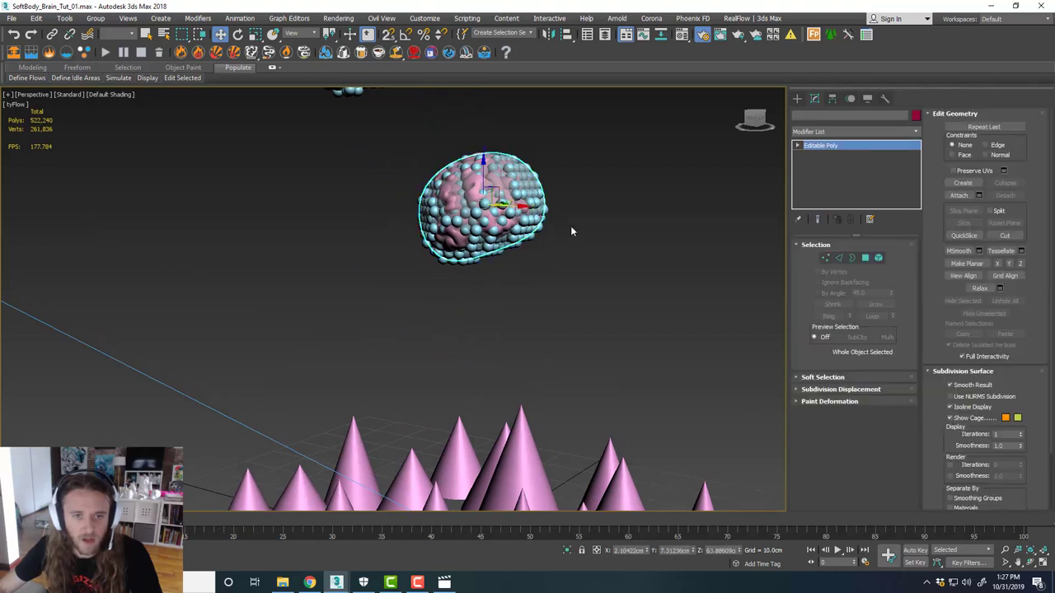
{"action": "left_click", "coordinate": [570, 227]}
{"action": "scroll", "coordinate": [539, 235], "scroll_direction": "down", "scroll_amount": 4}
{"action": "left_click", "coordinate": [486, 495]}
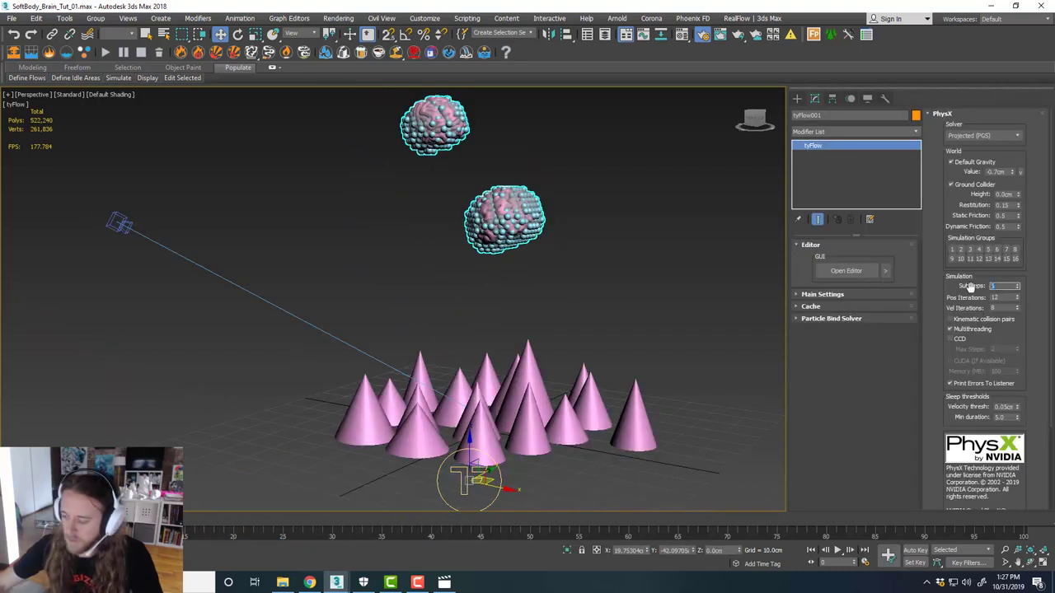
Select the detailed Brain mesh with the TurboSmooth modifier and scale it up uniformly to about 103 percent.
{"action": "middle_click_drag", "start_coordinate": [633, 336], "coordinate": [651, 365], "text": "alt"}
{"action": "scroll", "coordinate": [600, 265], "scroll_direction": "up", "scroll_amount": 5}
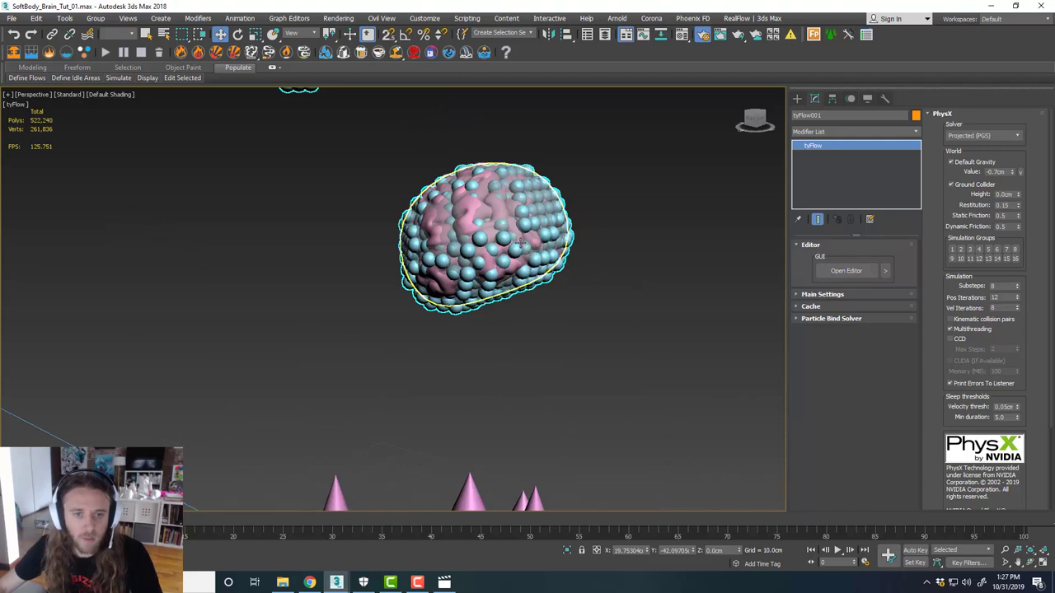
{"action": "left_click", "coordinate": [496, 264]}
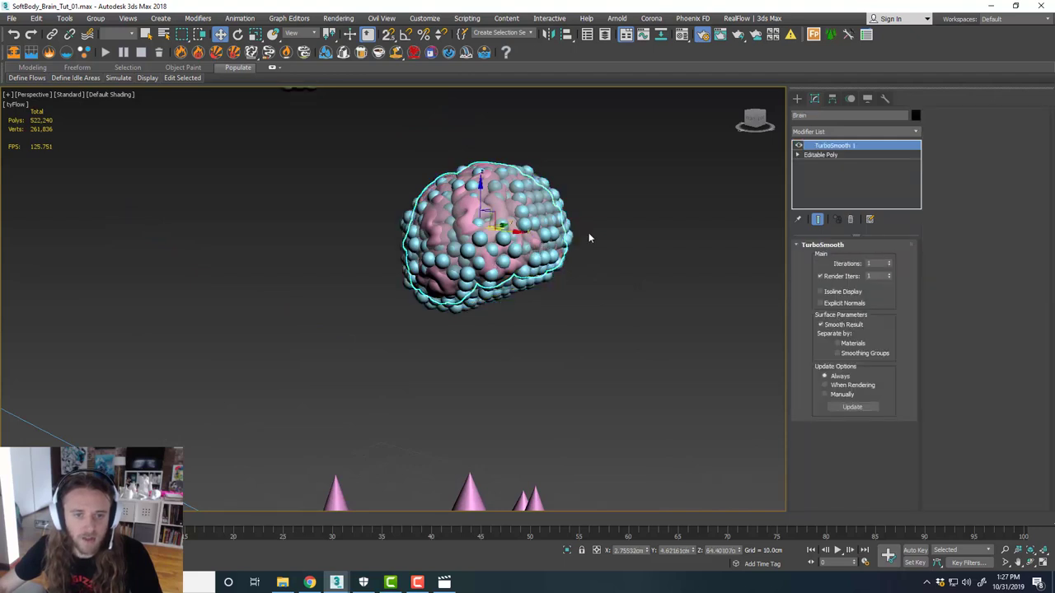
{"action": "key", "text": "r"}
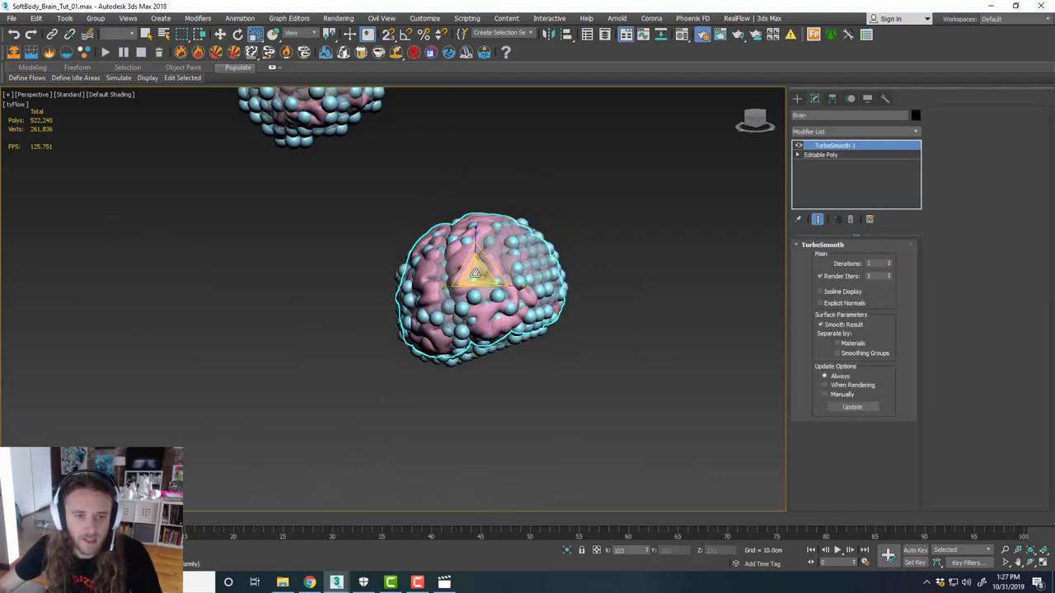
{"action": "scroll", "coordinate": [511, 278], "scroll_direction": "up", "scroll_amount": 3}
{"action": "mouse_move", "coordinate": [542, 282]}
{"action": "middle_mouse_down", "text": "alt"}
{"action": "mouse_move", "coordinate": [587, 274]}
{"action": "mouse_move", "coordinate": [537, 268]}
{"action": "middle_mouse_up", "text": "alt"}
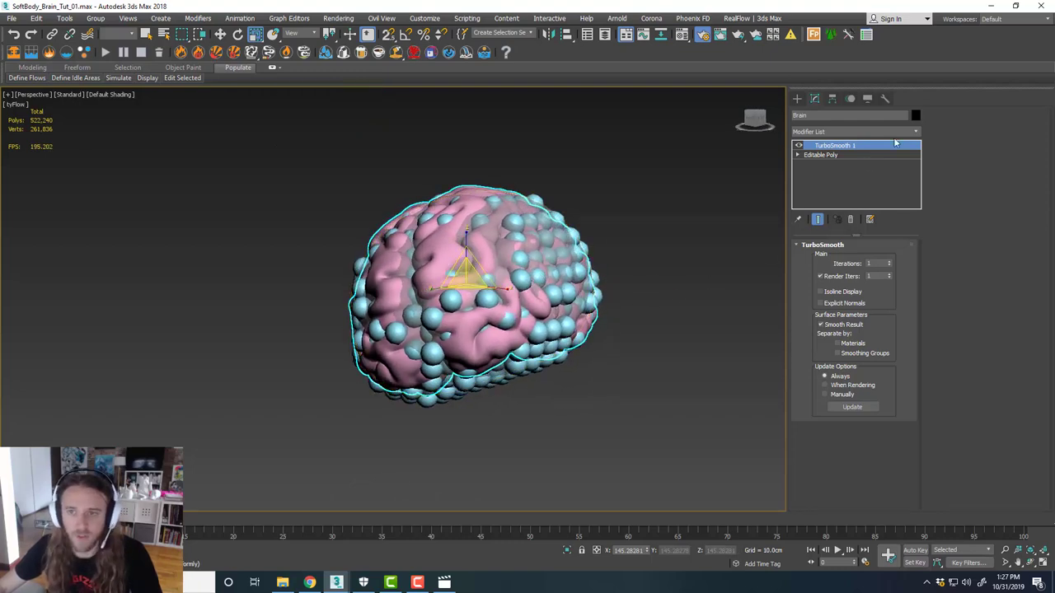
Add a tyParticleSkin modifier to the Brain mesh above TurboSmooth.
{"action": "left_click", "coordinate": [916, 133]}
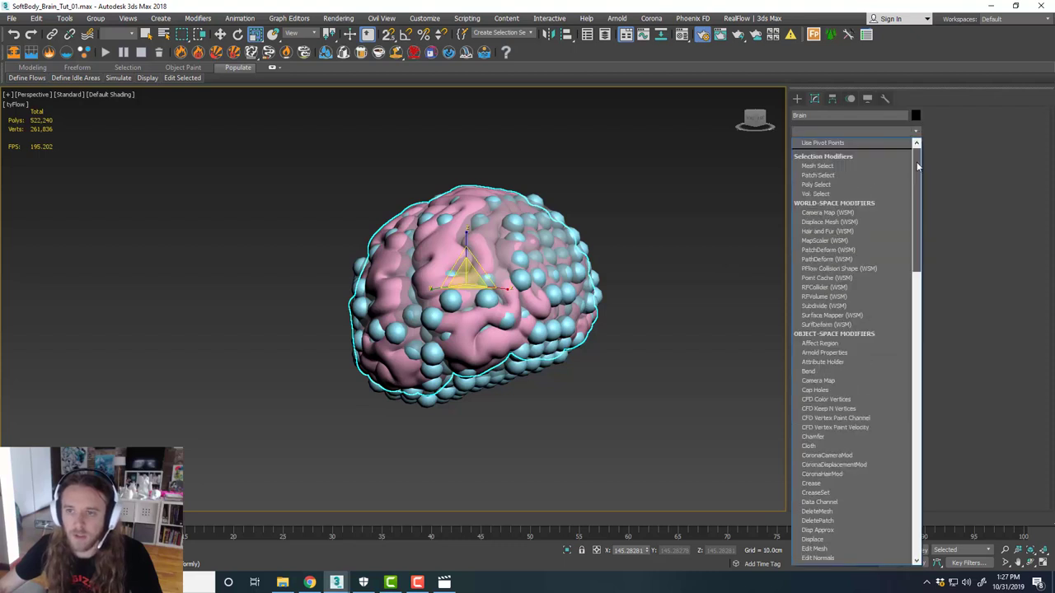
{"action": "left_click_drag", "start_coordinate": [916, 162], "coordinate": [917, 410]}
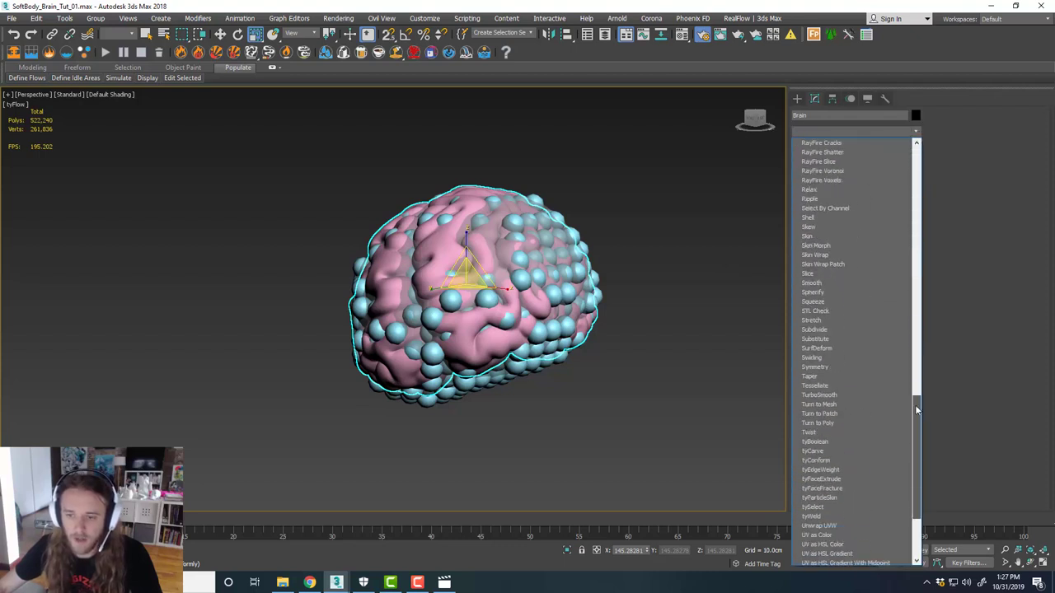
{"action": "left_click", "coordinate": [860, 497]}
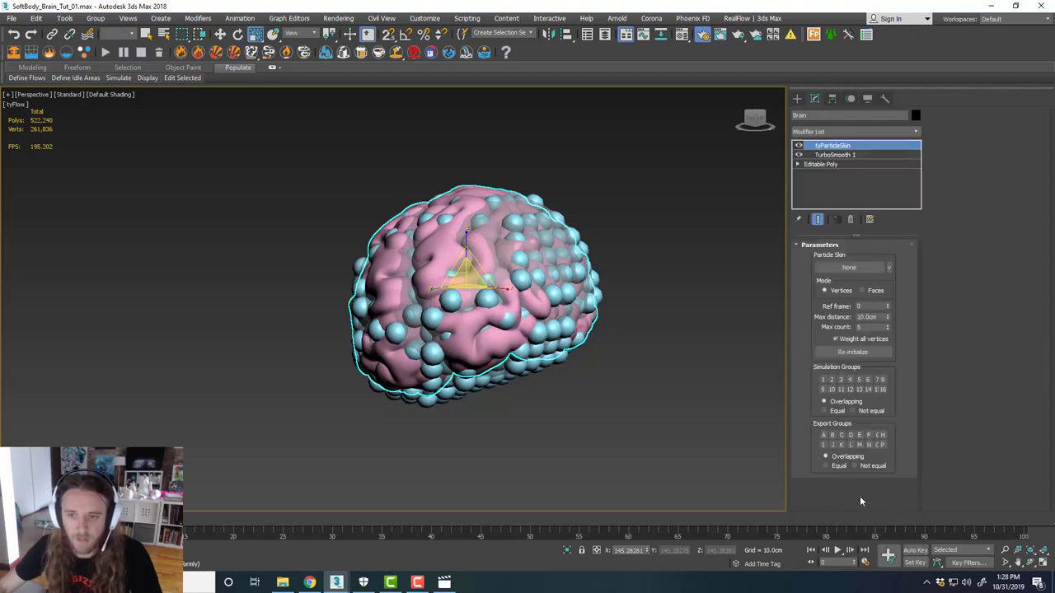
Pick the tyFlow001 object in the scene as the particle source of the tyParticleSkin modifier.
{"action": "left_click", "coordinate": [850, 267]}
{"action": "scroll", "coordinate": [581, 241], "scroll_direction": "down", "scroll_amount": 3}
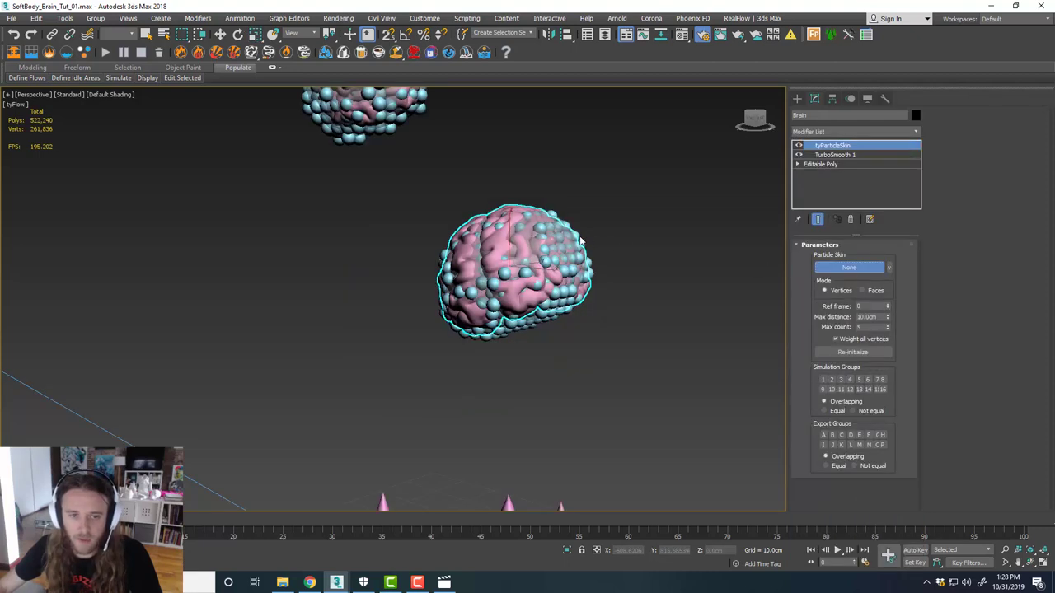
{"action": "scroll", "coordinate": [590, 263], "scroll_direction": "down", "scroll_amount": 3}
{"action": "middle_click_drag", "start_coordinate": [611, 361], "coordinate": [613, 271]}
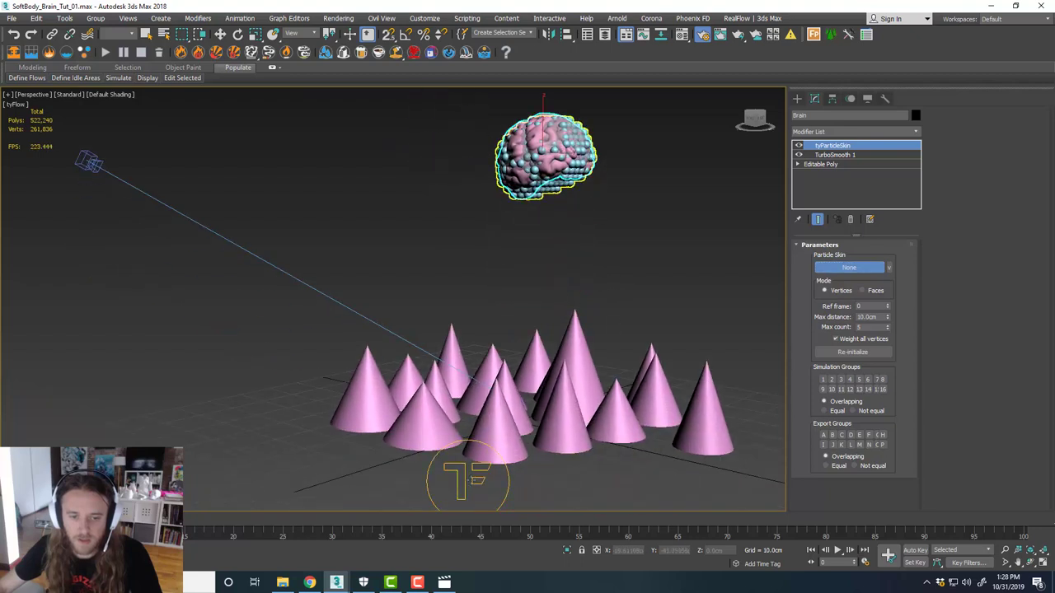
{"action": "left_click", "coordinate": [487, 470]}
{"action": "left_click", "coordinate": [486, 471]}
{"action": "scroll", "coordinate": [591, 191], "scroll_direction": "up", "scroll_amount": 4}
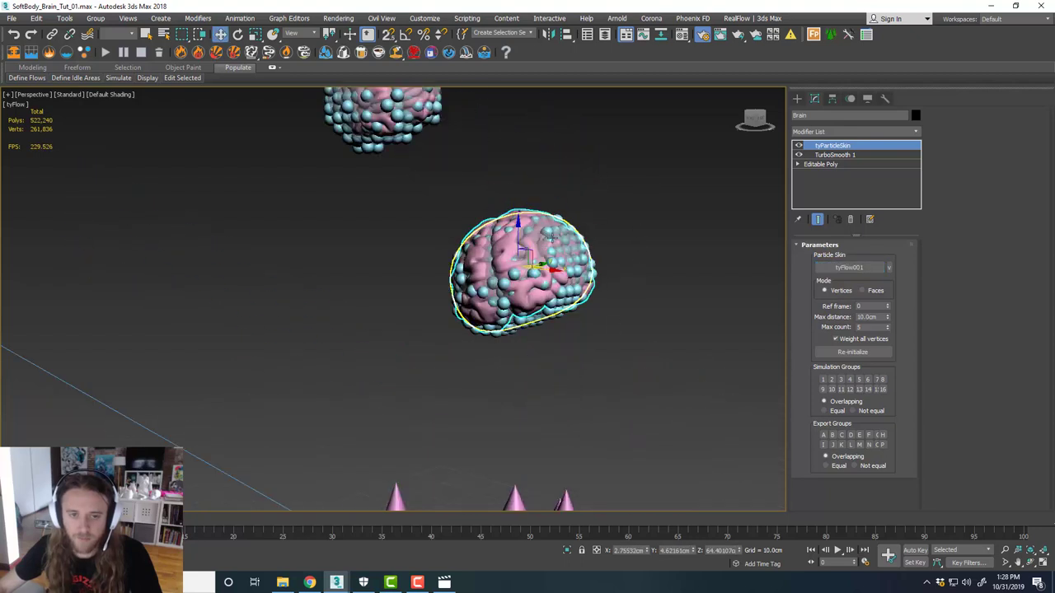
Scrub the simulation to frame 41, examine how the skinned brain mesh deforms on the cones, and rewind toward the start.
{"action": "scroll", "coordinate": [580, 197], "scroll_direction": "down", "scroll_amount": 5}
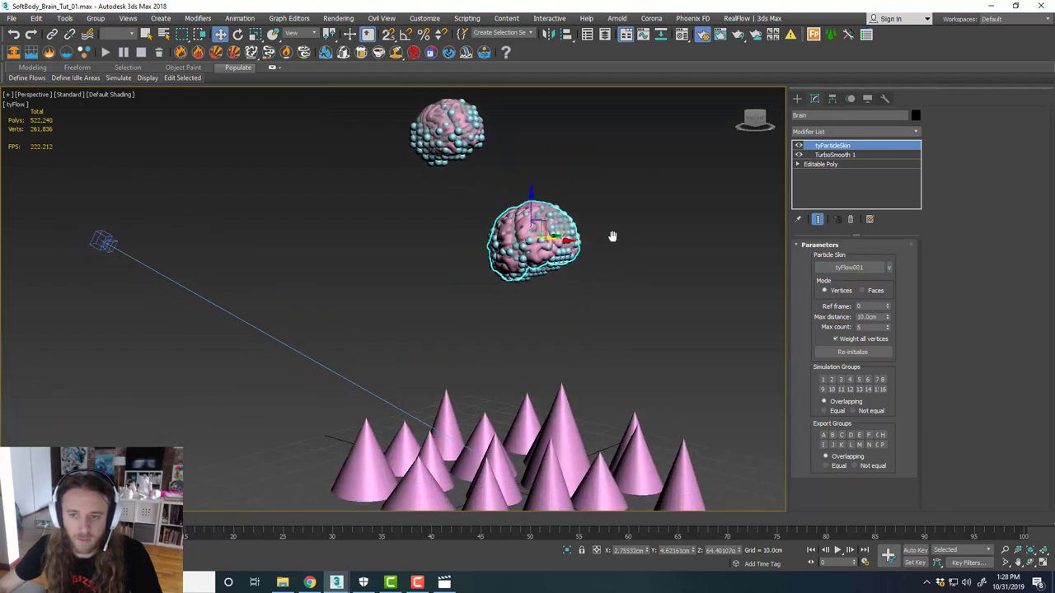
{"action": "left_click_drag", "start_coordinate": [37, 521], "coordinate": [48, 520]}
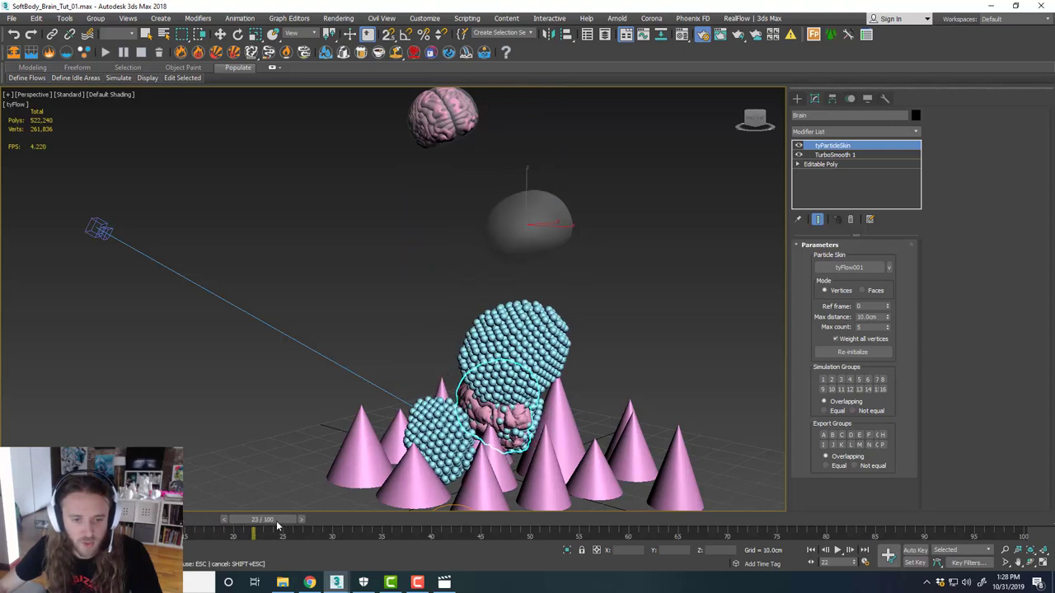
{"action": "left_click_drag", "start_coordinate": [310, 525], "coordinate": [454, 525]}
{"action": "key", "text": "w"}
{"action": "scroll", "coordinate": [517, 414], "scroll_direction": "up", "scroll_amount": 6}
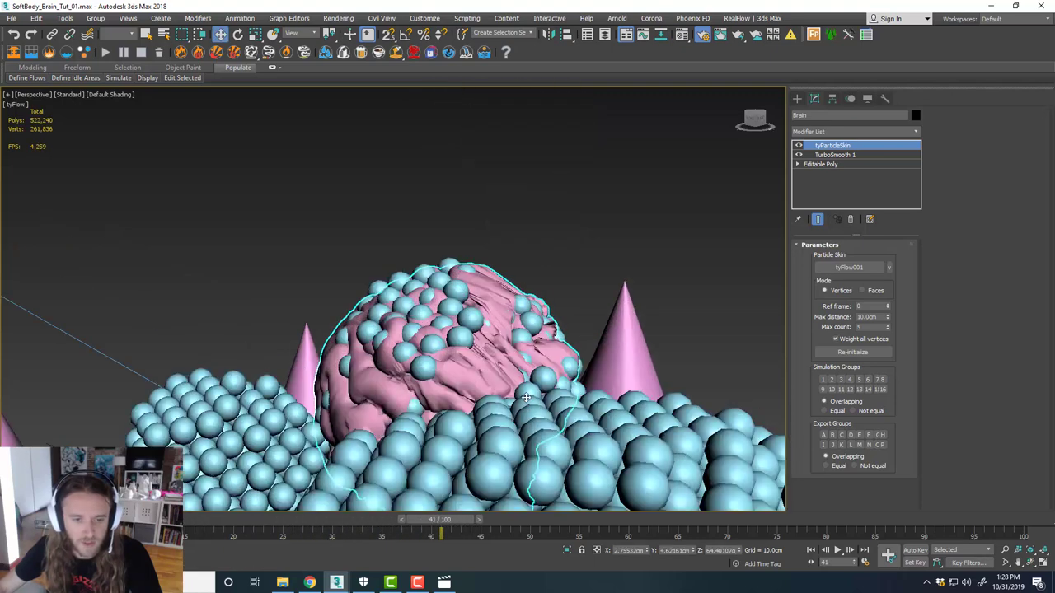
{"action": "middle_click_drag", "start_coordinate": [515, 417], "coordinate": [481, 449], "text": "alt"}
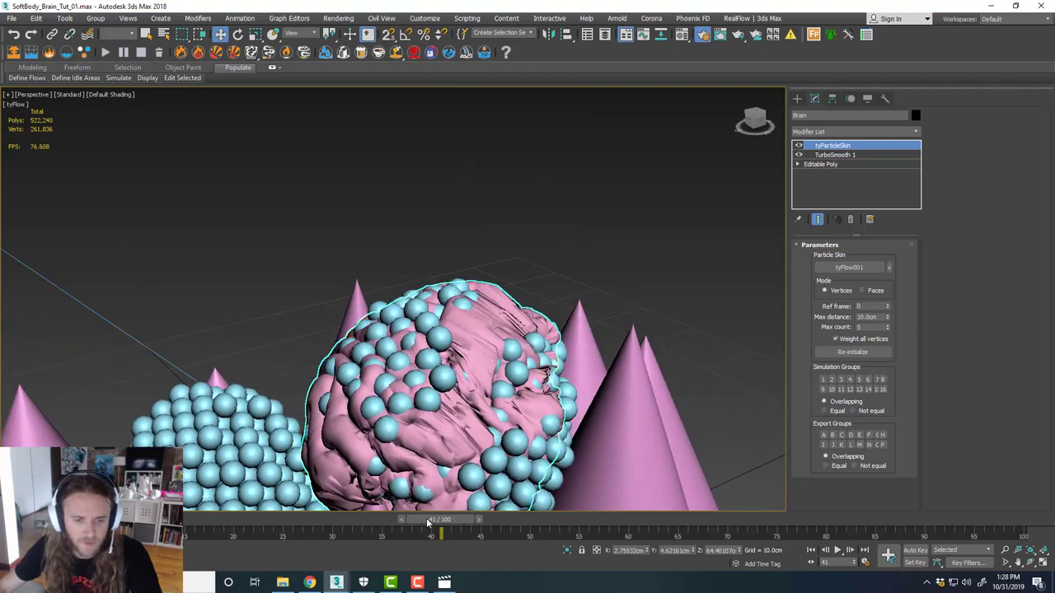
{"action": "left_click_drag", "start_coordinate": [426, 521], "coordinate": [75, 519]}
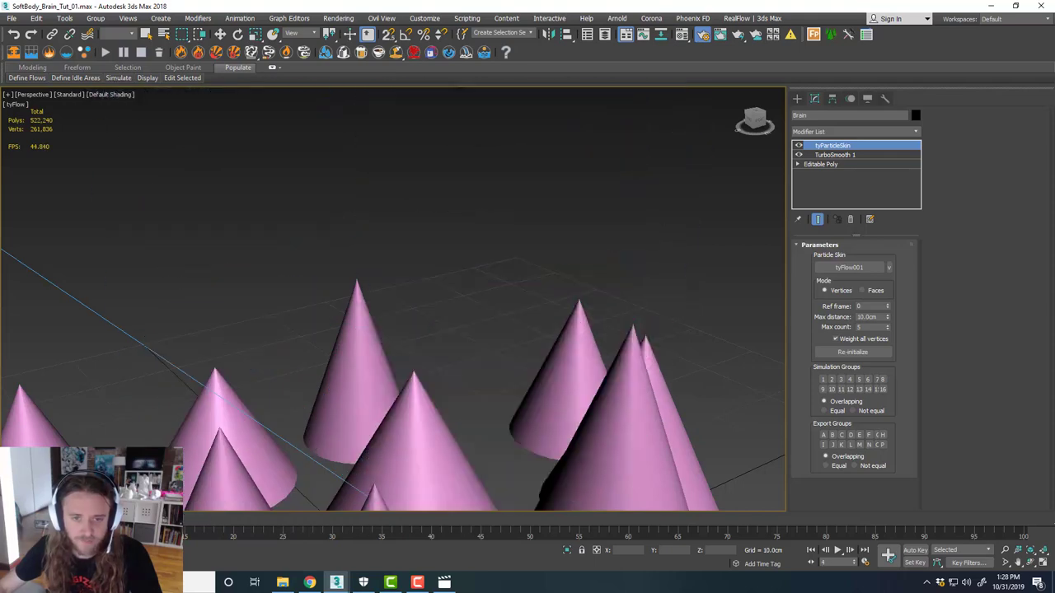
{"action": "key", "text": "w"}
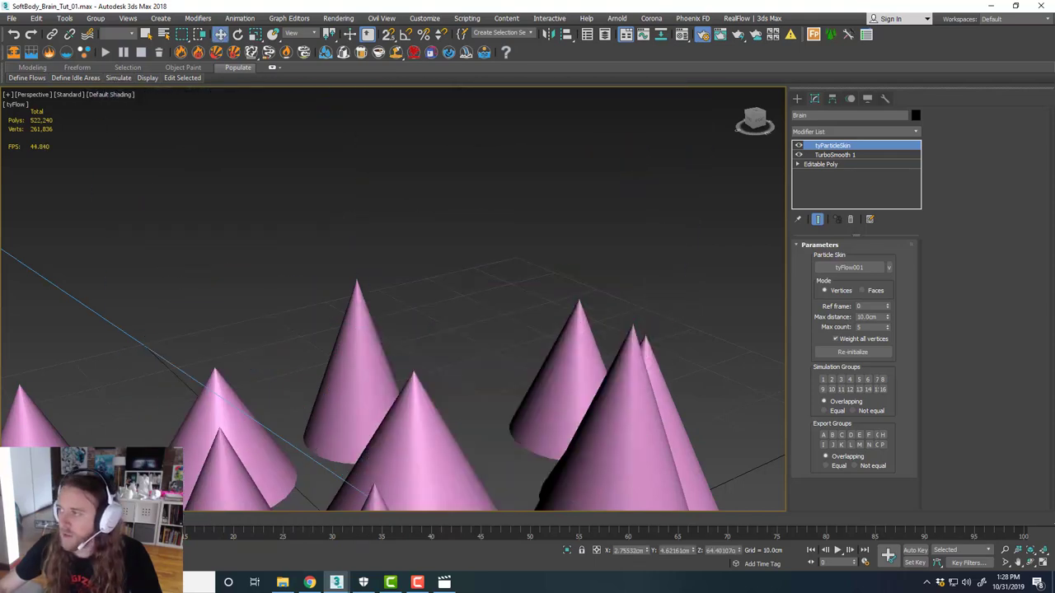
Set the Birth Voxels voxel size to 1.25 cm in tyFlow001 and close the tyFlow editor.
{"action": "left_click_drag", "start_coordinate": [1054, 43], "coordinate": [520, 46]}
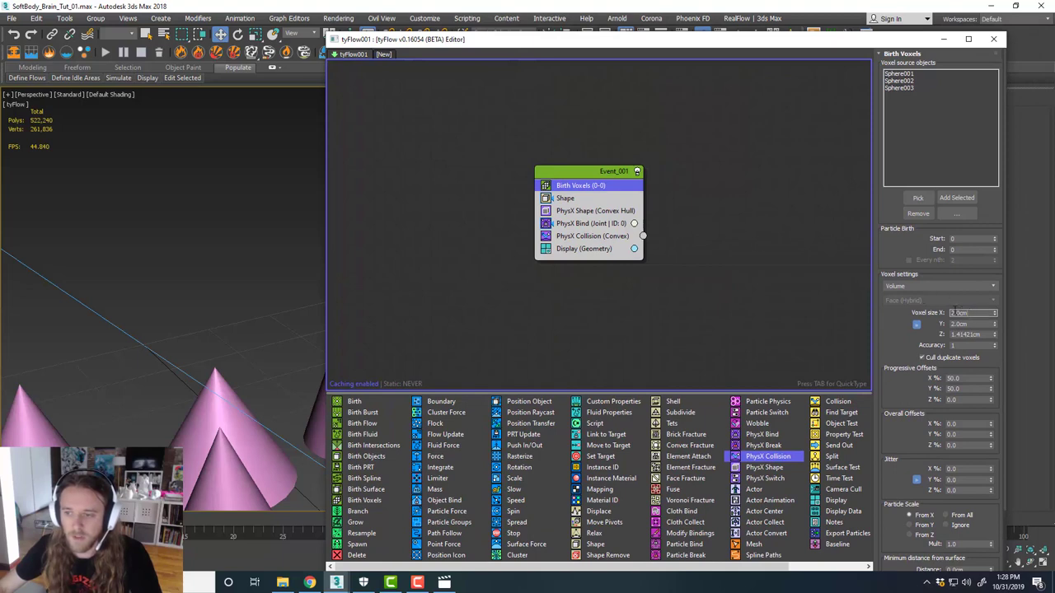
{"action": "left_click_drag", "start_coordinate": [956, 311], "coordinate": [925, 309]}
{"action": "type", "text": "1.25"}
{"action": "key", "text": "Return"}
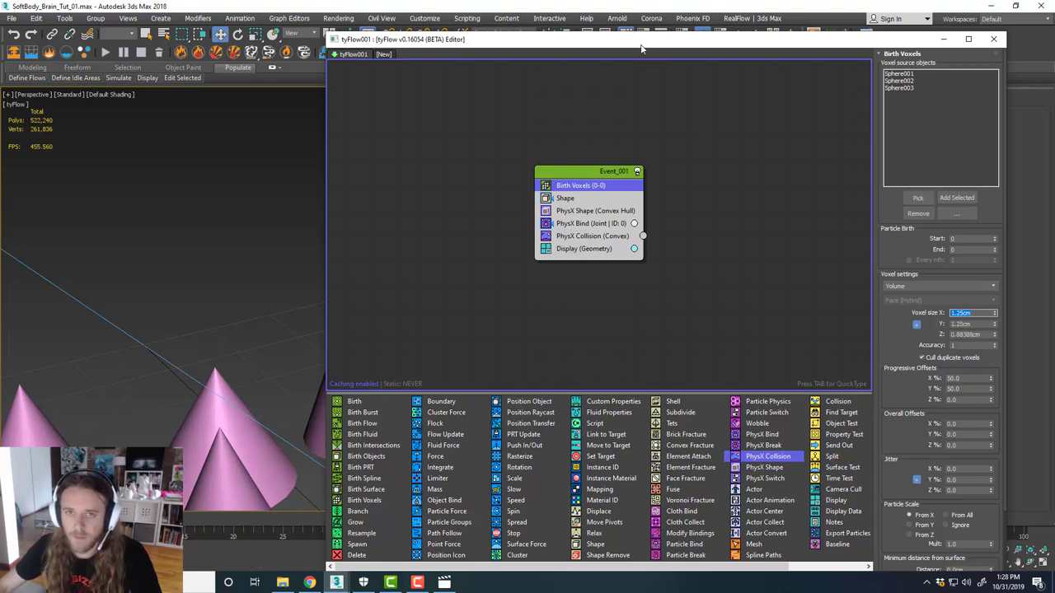
{"action": "left_click", "coordinate": [993, 39]}
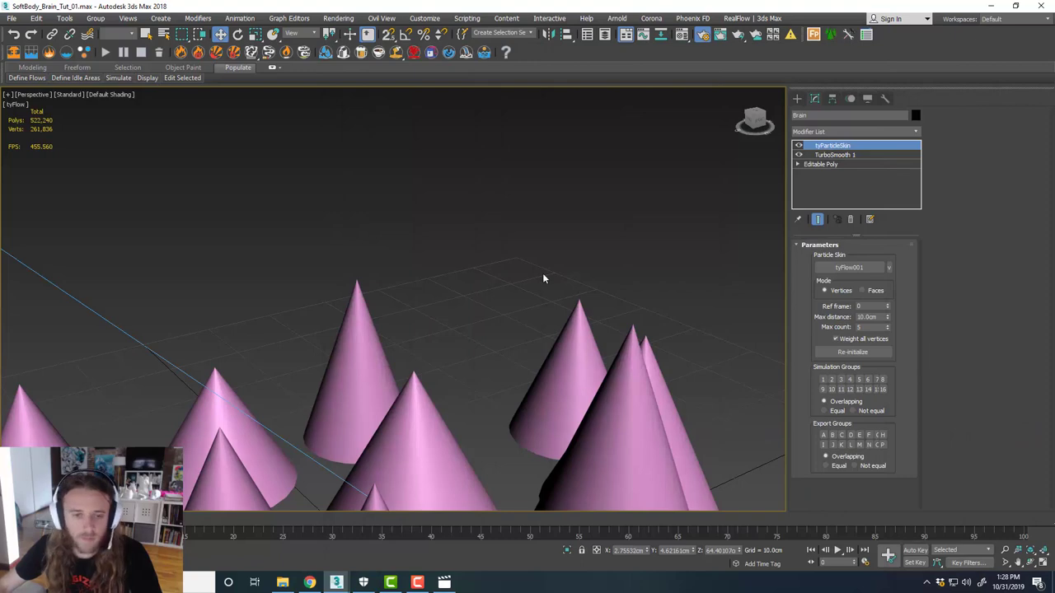
Scrub the denser particle simulation to frame 19, examine the brain mesh's deformation against the cones up close, and rewind.
{"action": "scroll", "coordinate": [499, 272], "scroll_direction": "down", "scroll_amount": 4}
{"action": "scroll", "coordinate": [546, 250], "scroll_direction": "up", "scroll_amount": 3}
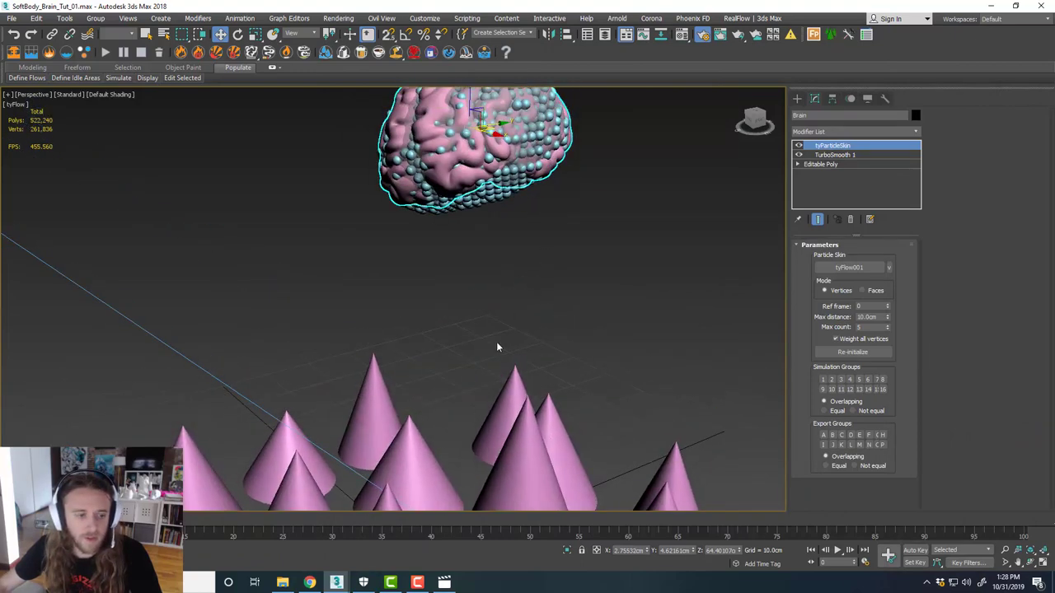
{"action": "key", "text": "slash"}
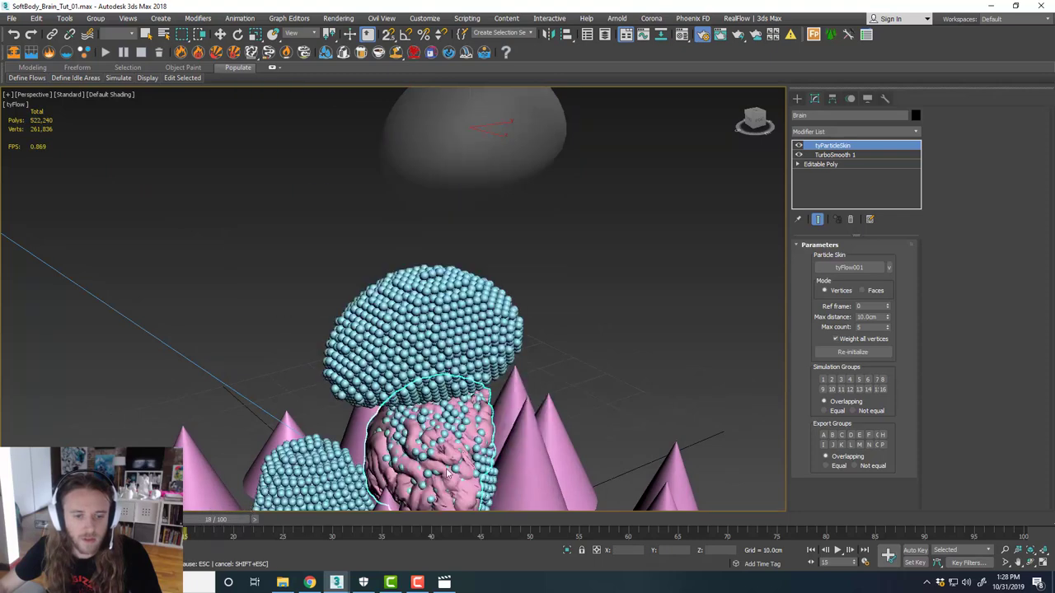
{"action": "middle_click_drag", "start_coordinate": [498, 480], "coordinate": [305, 363], "text": "alt"}
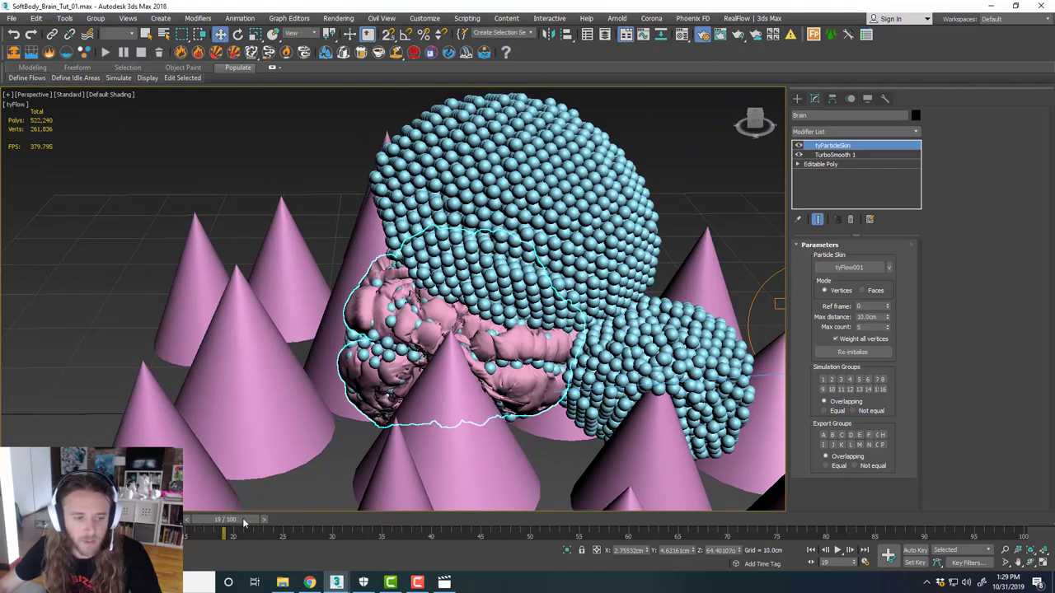
{"action": "left_click_drag", "start_coordinate": [244, 523], "coordinate": [144, 487]}
{"action": "key", "text": "w"}
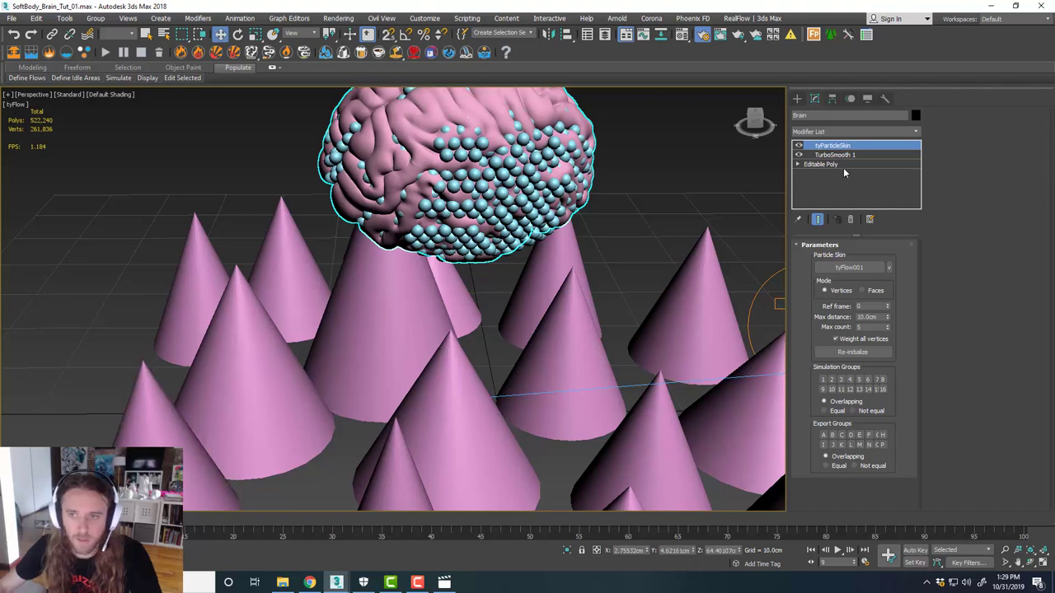
{"action": "left_click_drag", "start_coordinate": [853, 155], "coordinate": [854, 145]}
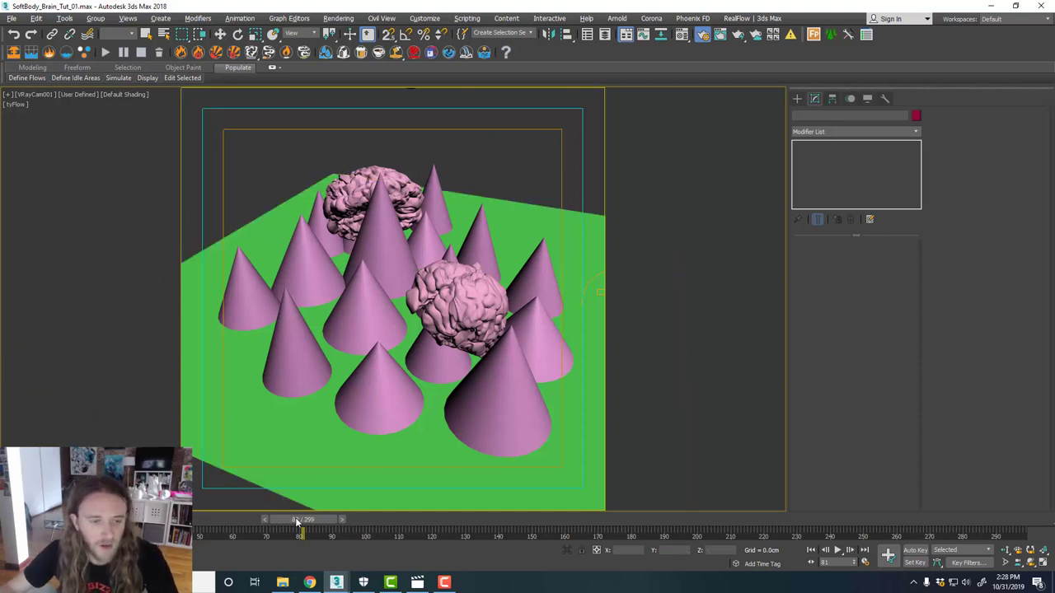
Rewind the animation and switch from the camera to the maximized Perspective view, framing the brain, cones and ground plane.
{"action": "left_click_drag", "start_coordinate": [310, 520], "coordinate": [196, 519]}
{"action": "left_click_drag", "start_coordinate": [38, 519], "coordinate": [34, 519]}
{"action": "key", "text": "w"}
{"action": "key", "text": "alt+w"}
{"action": "middle_click", "coordinate": [550, 414]}
{"action": "key", "text": "alt+w"}
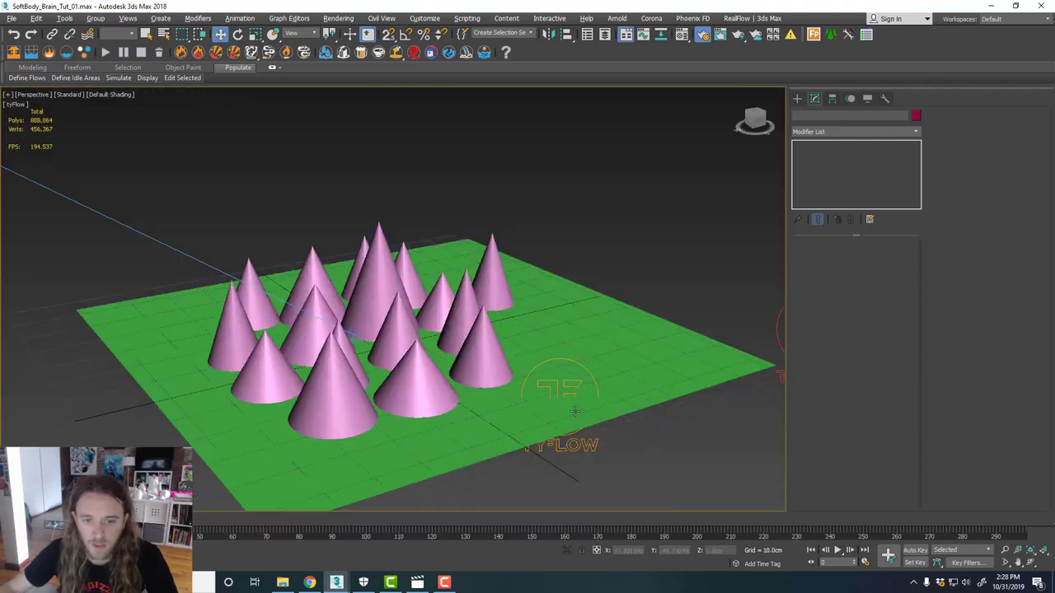
{"action": "scroll", "coordinate": [500, 391], "scroll_direction": "down", "scroll_amount": 3}
{"action": "middle_click_drag", "start_coordinate": [503, 346], "coordinate": [508, 365]}
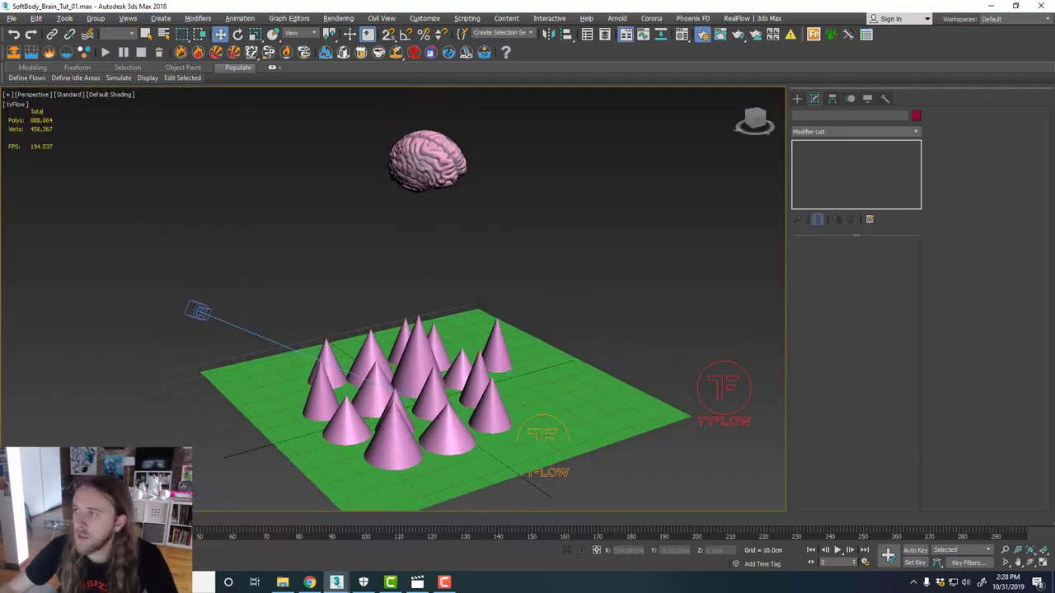
Review the binding types of tyFlow001's PhysX Bind operator, keep Distance (Spring), and move the editor out of the way.
{"action": "left_click_drag", "start_coordinate": [1054, 47], "coordinate": [583, 39]}
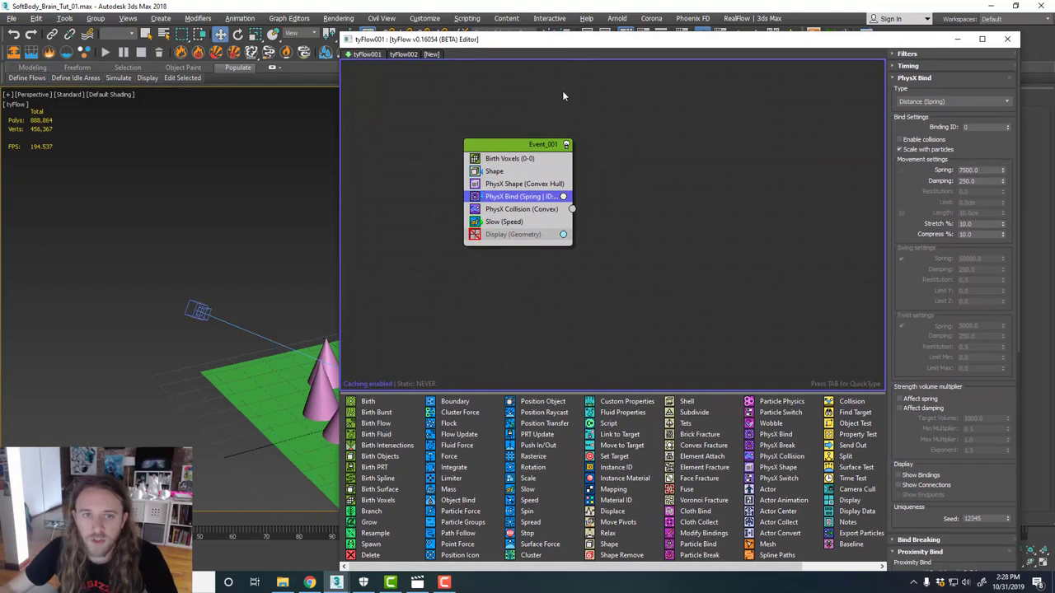
{"action": "left_click", "coordinate": [930, 103]}
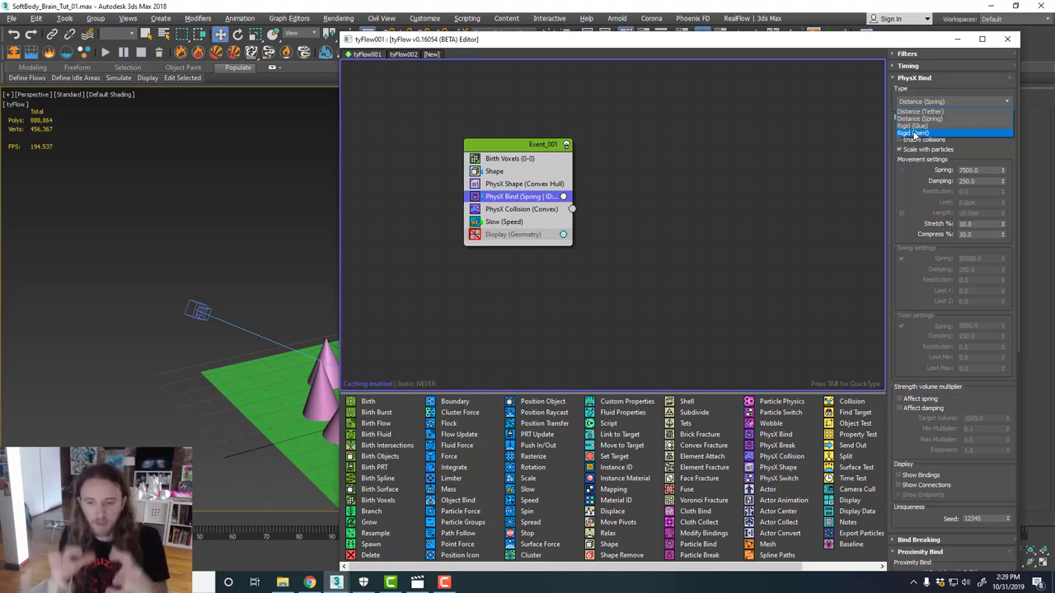
{"action": "left_click", "coordinate": [834, 116]}
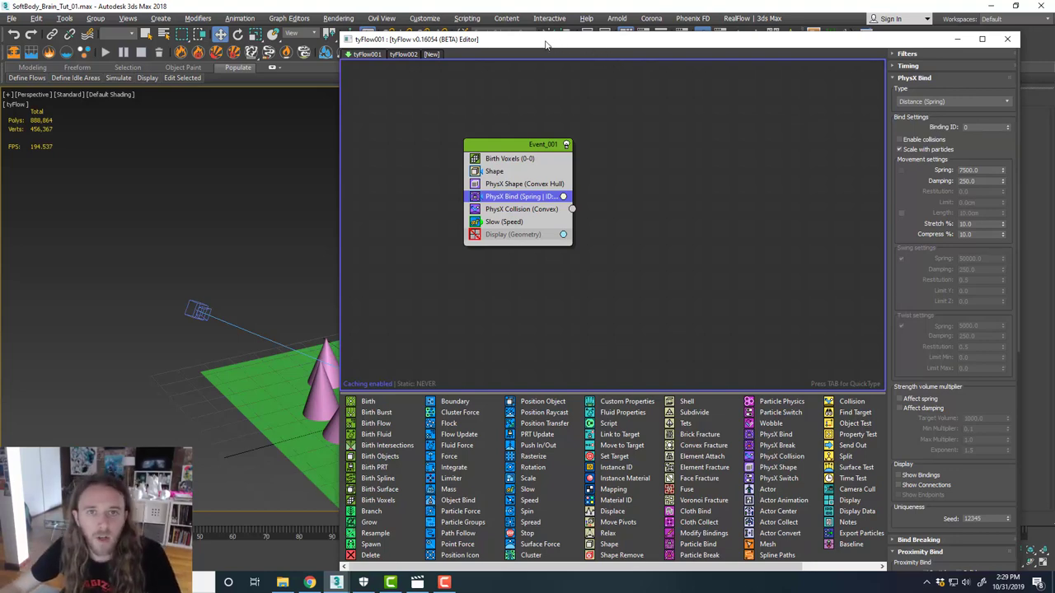
{"action": "left_click_drag", "start_coordinate": [545, 46], "coordinate": [1054, 47]}
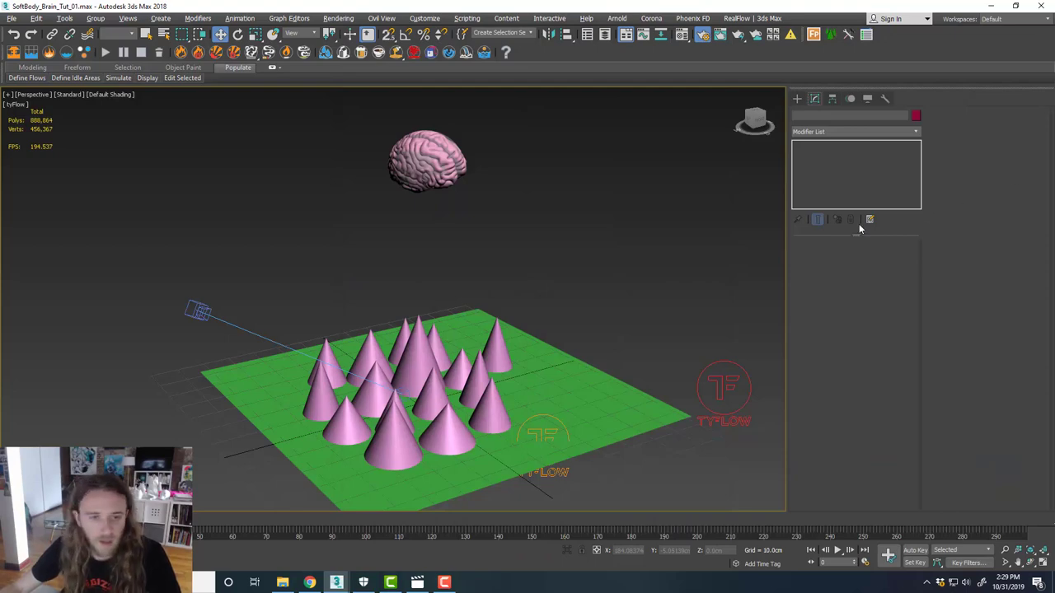
Scrub through the brain drop and examine the soft-body impacts on the cones in the Perspective and camera views.
{"action": "scroll", "coordinate": [506, 310], "scroll_direction": "down", "scroll_amount": 5}
{"action": "key", "text": "z"}
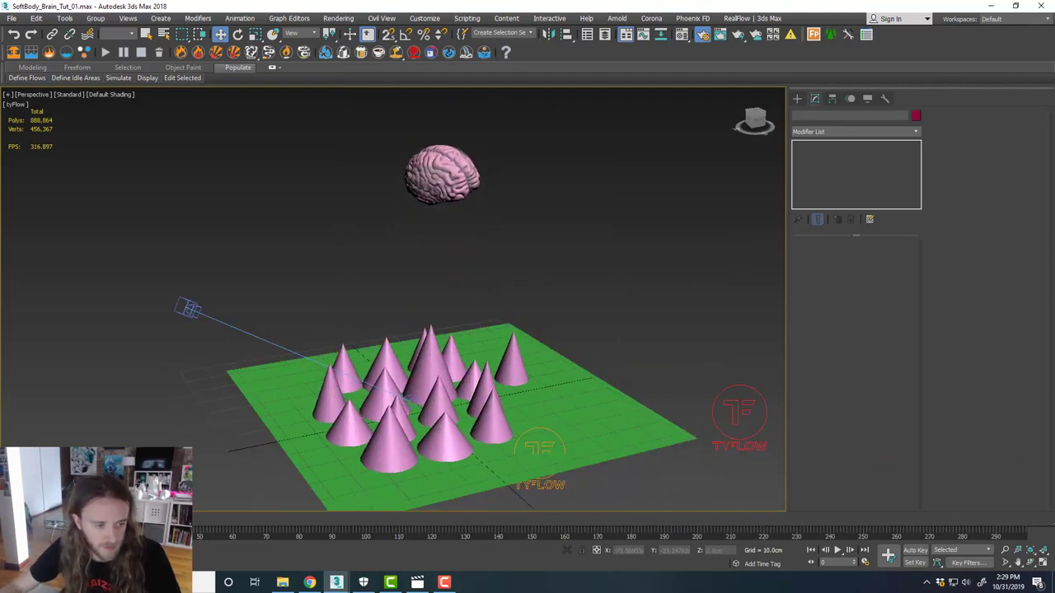
{"action": "left_click_drag", "start_coordinate": [34, 521], "coordinate": [96, 521]}
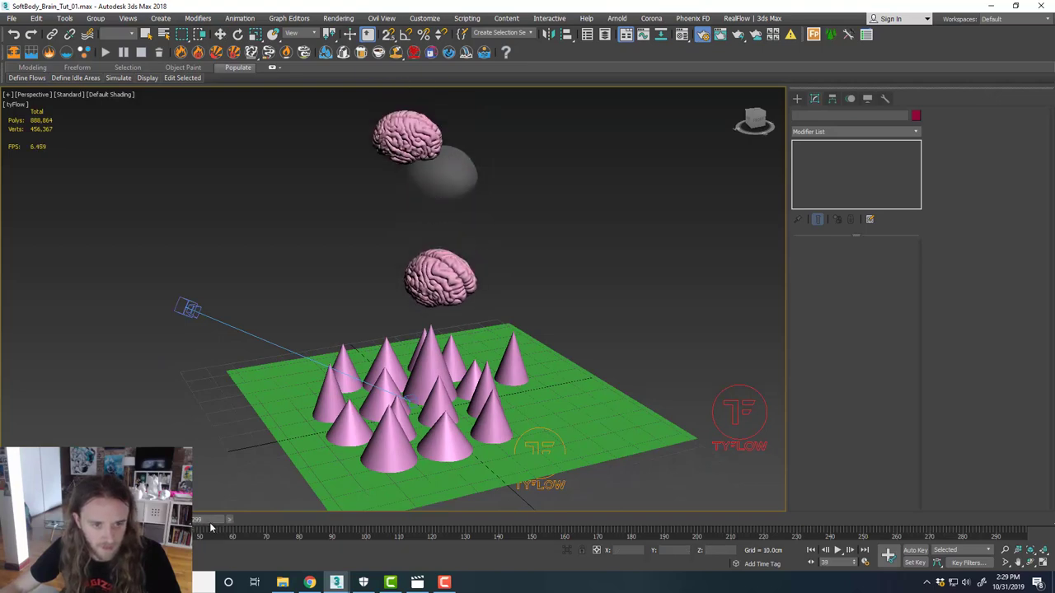
{"action": "key", "text": "w"}
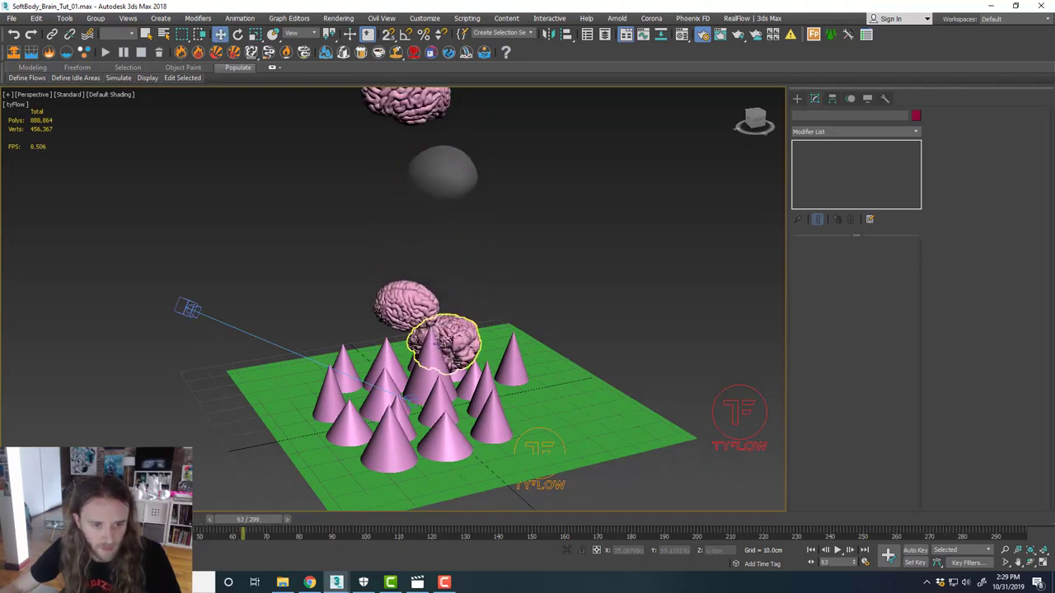
{"action": "scroll", "coordinate": [408, 402], "scroll_direction": "up", "scroll_amount": 8}
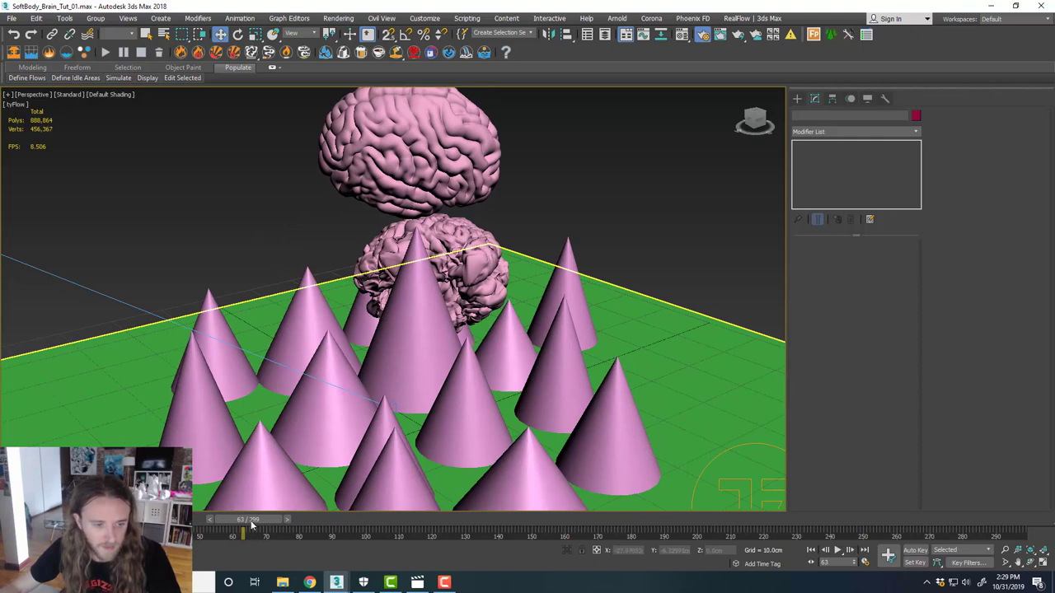
{"action": "key", "text": "alt+w"}
{"action": "key", "text": "alt+w"}
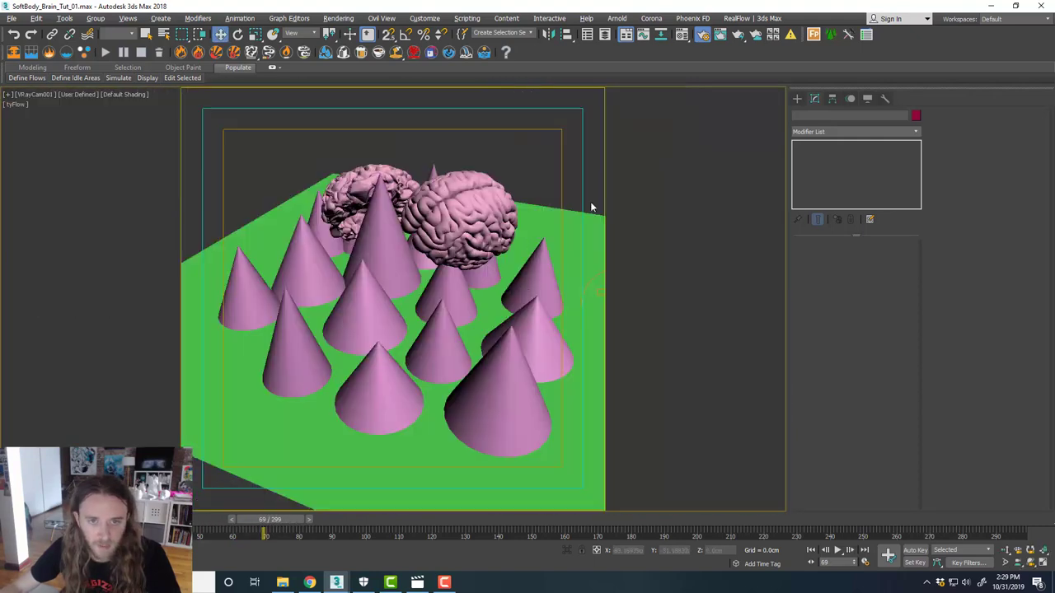
{"action": "left_click_drag", "start_coordinate": [269, 520], "coordinate": [235, 521]}
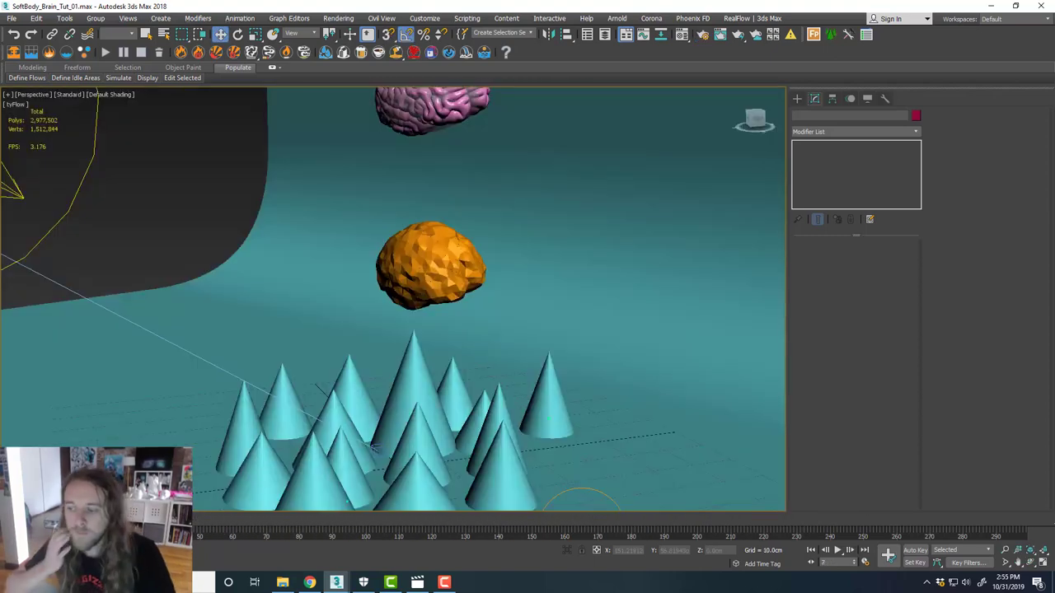
Examine the low-poly orange brain suspended above the cones in the Perspective view.
{"action": "middle_click_drag", "start_coordinate": [527, 312], "coordinate": [541, 287]}
{"action": "middle_click_drag", "start_coordinate": [513, 241], "coordinate": [523, 264]}
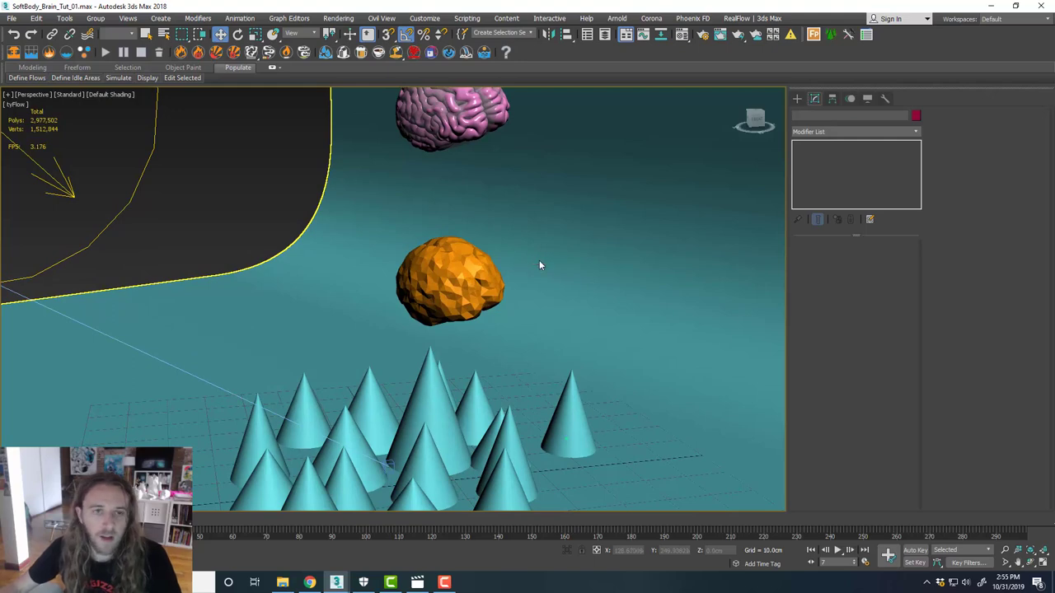
{"action": "middle_click_drag", "start_coordinate": [539, 264], "coordinate": [492, 242], "text": "alt"}
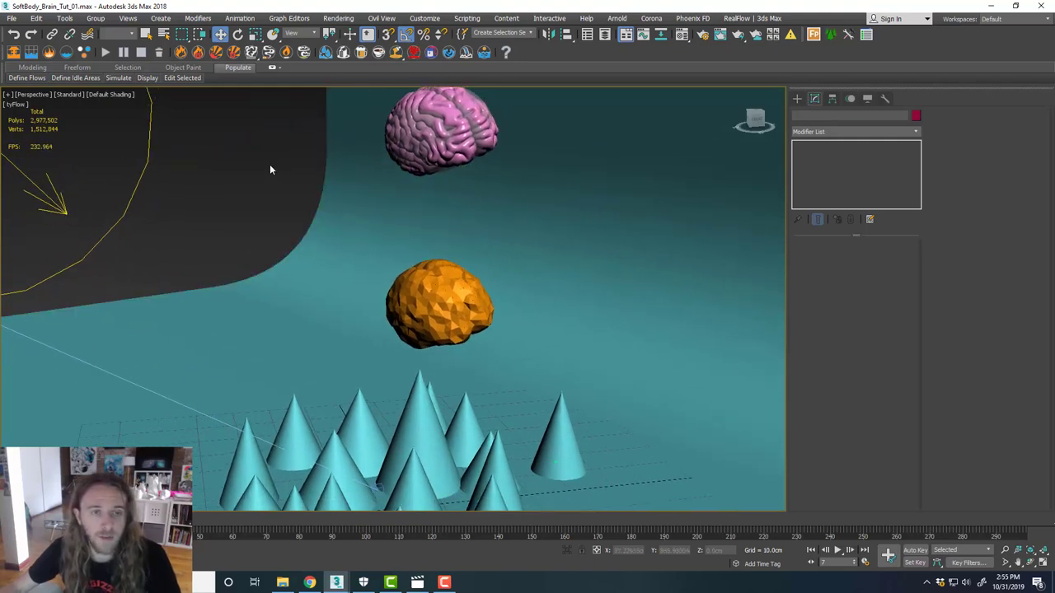
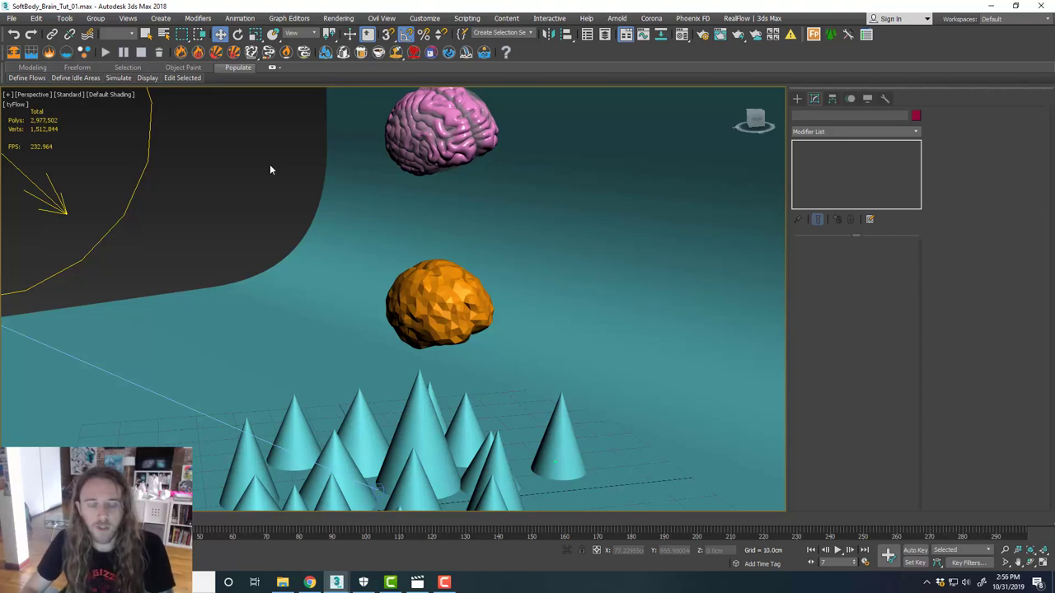
{"action": "left_click", "coordinate": [442, 320]}
{"action": "key", "text": "z"}
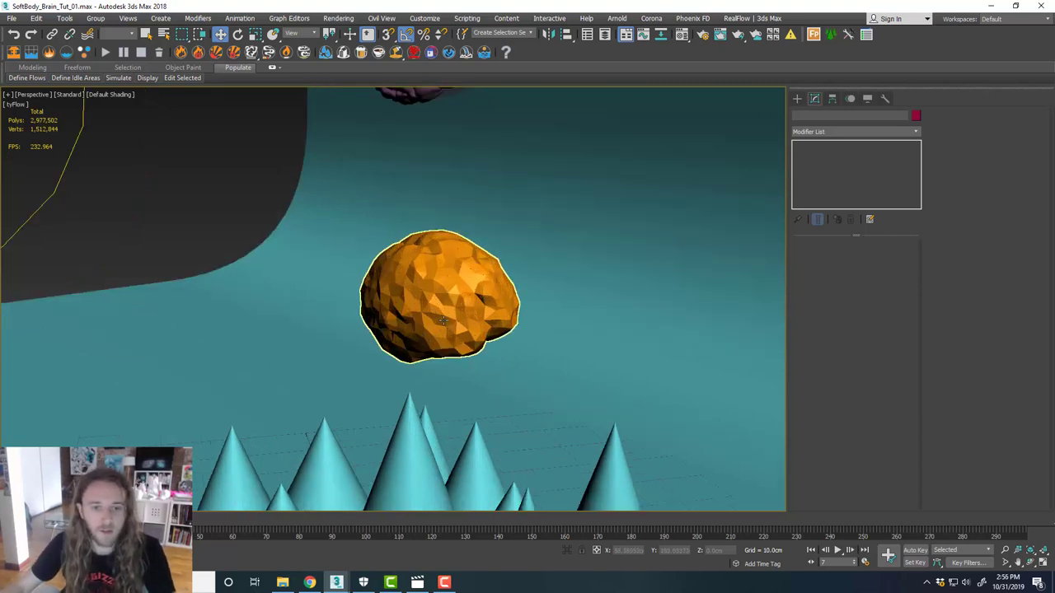
{"action": "middle_click_drag", "start_coordinate": [618, 309], "coordinate": [563, 294]}
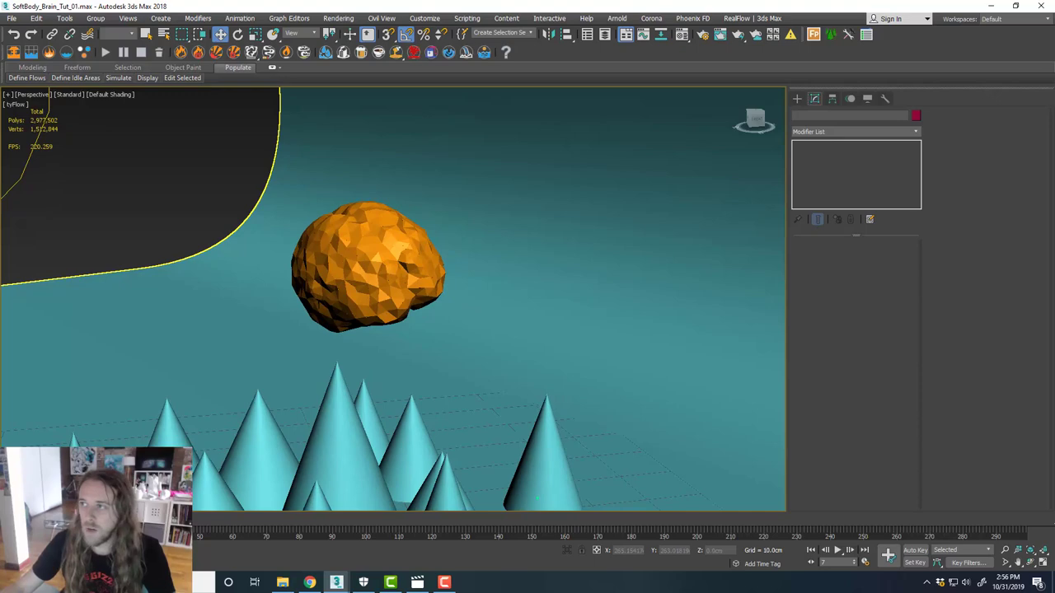
Bring the tyFlow002 editor beside the viewport, reposition Event_001 in the graph, and show its Birth Objects settings.
{"action": "left_click_drag", "start_coordinate": [1054, 31], "coordinate": [647, 33]}
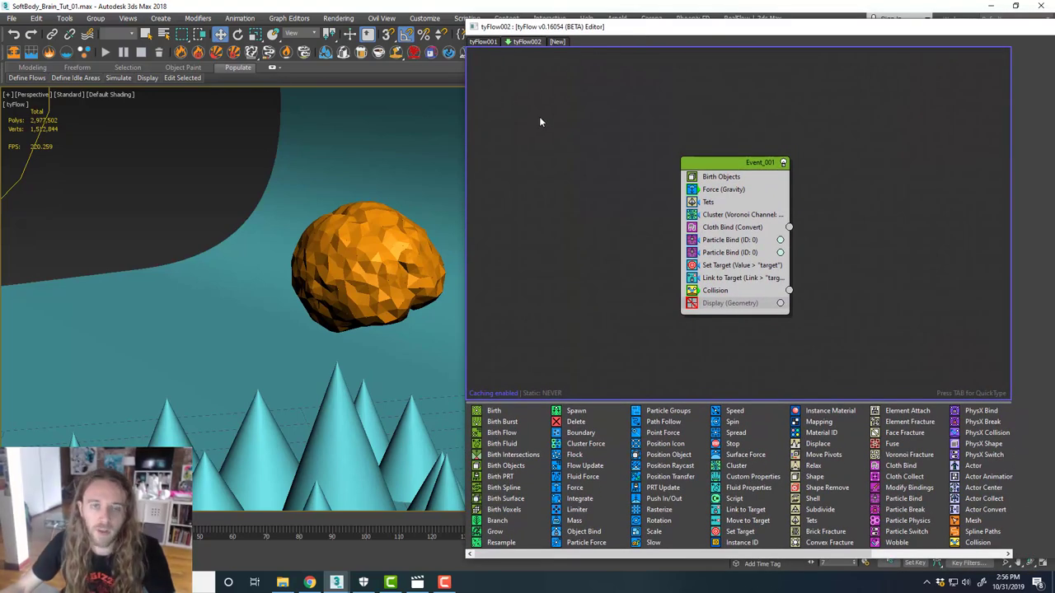
{"action": "middle_click_drag", "start_coordinate": [360, 234], "coordinate": [325, 231]}
{"action": "middle_click_drag", "start_coordinate": [330, 241], "coordinate": [331, 186]}
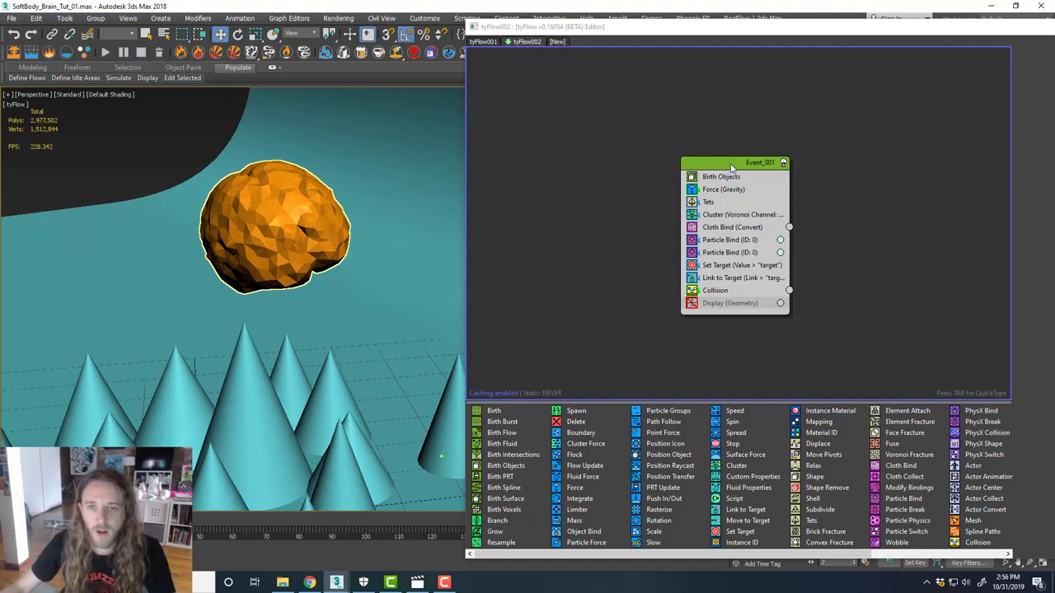
{"action": "left_click_drag", "start_coordinate": [731, 168], "coordinate": [637, 132]}
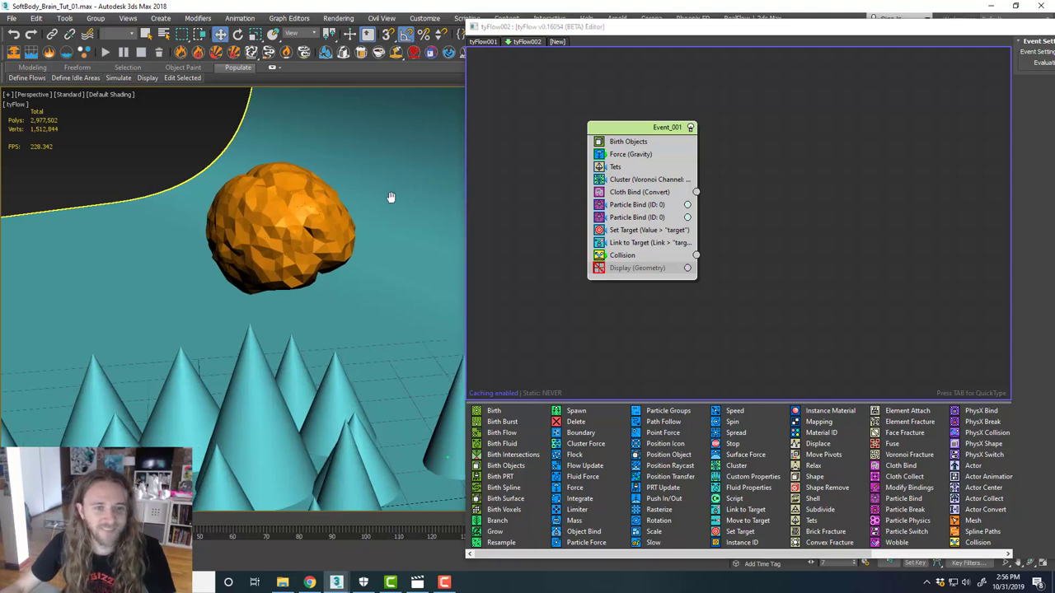
{"action": "left_click", "coordinate": [657, 145]}
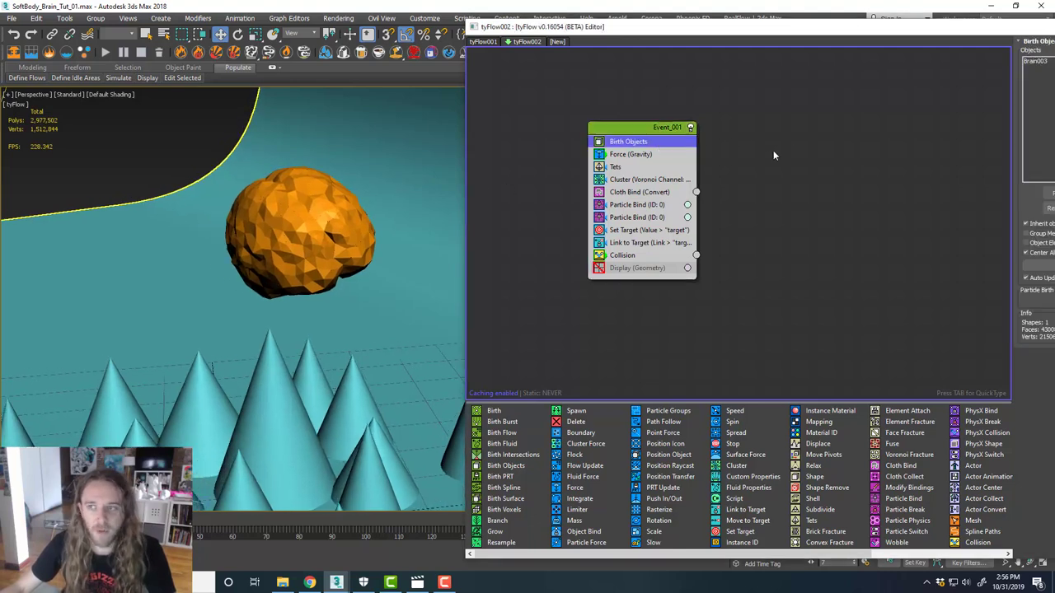
Move the tyFlow002 editor so its parameters are fully in view, and review Event_001's Force and Tets settings.
{"action": "left_click", "coordinate": [641, 156]}
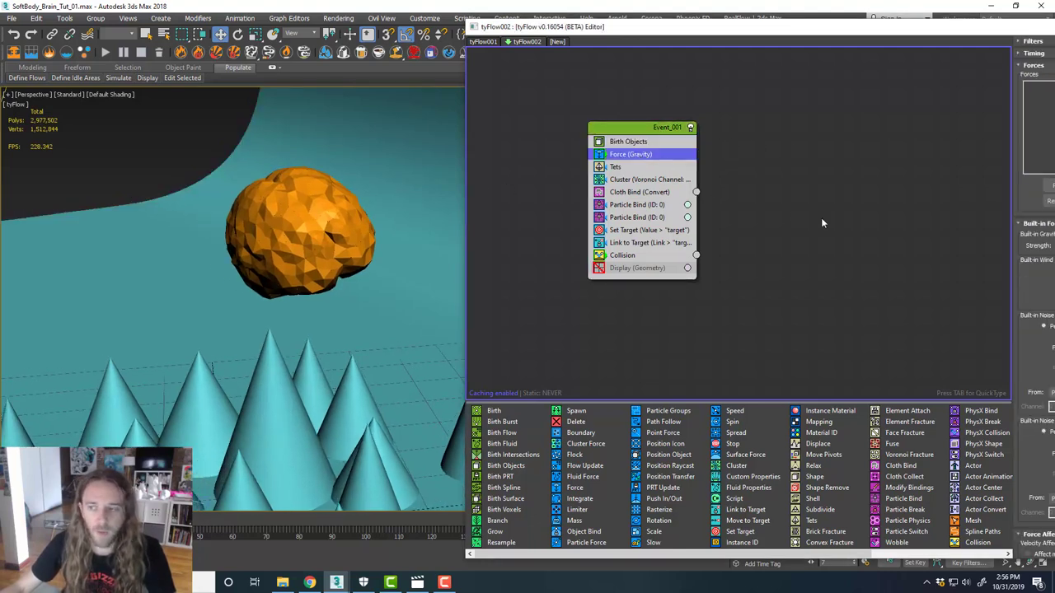
{"action": "left_click_drag", "start_coordinate": [852, 31], "coordinate": [748, 28]}
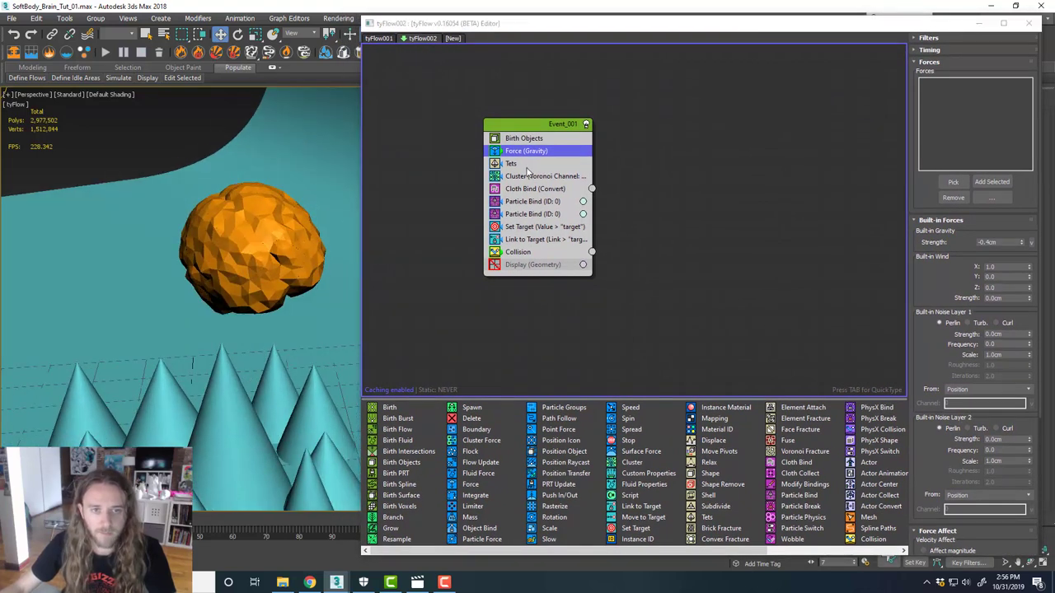
{"action": "left_click", "coordinate": [525, 164]}
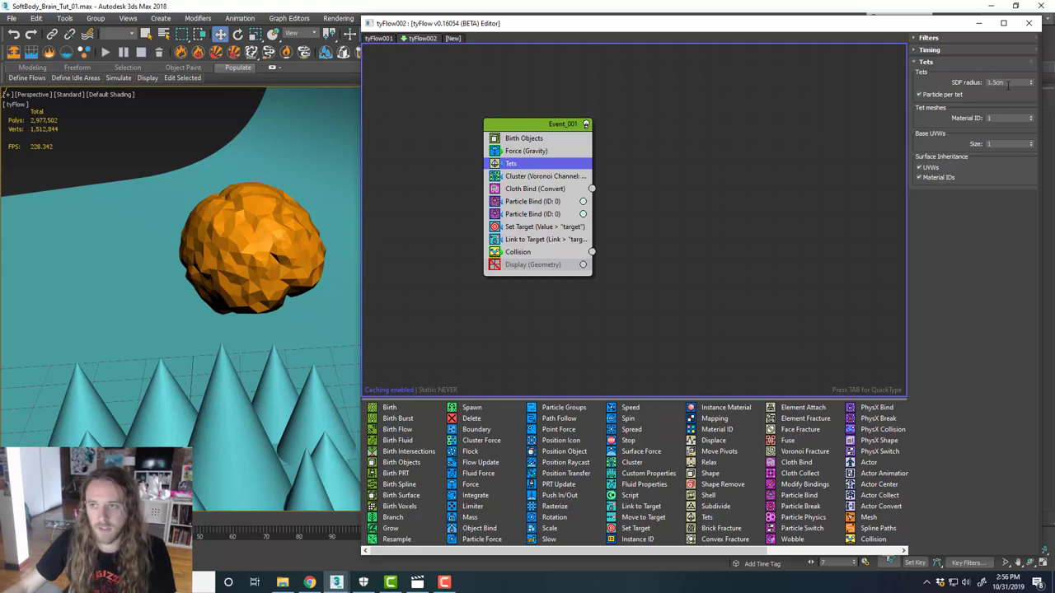
Select the orange tyFlow002 brain and examine its faceted tetrahedral surface up close in the Perspective view.
{"action": "left_click", "coordinate": [261, 240]}
{"action": "scroll", "coordinate": [261, 241], "scroll_direction": "up", "scroll_amount": 5}
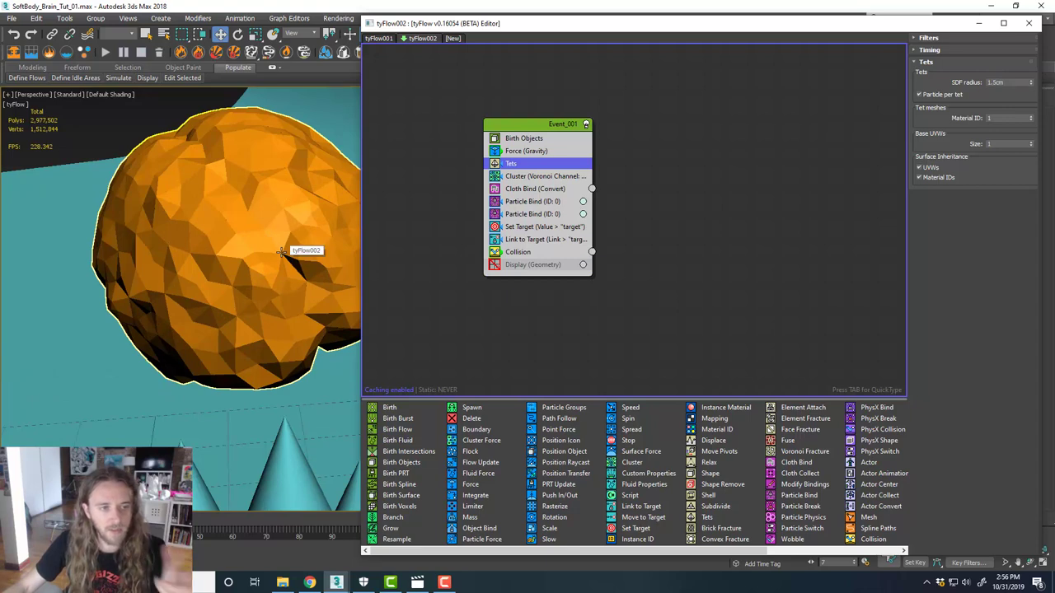
{"action": "middle_click_drag", "start_coordinate": [314, 303], "coordinate": [328, 309], "text": "alt"}
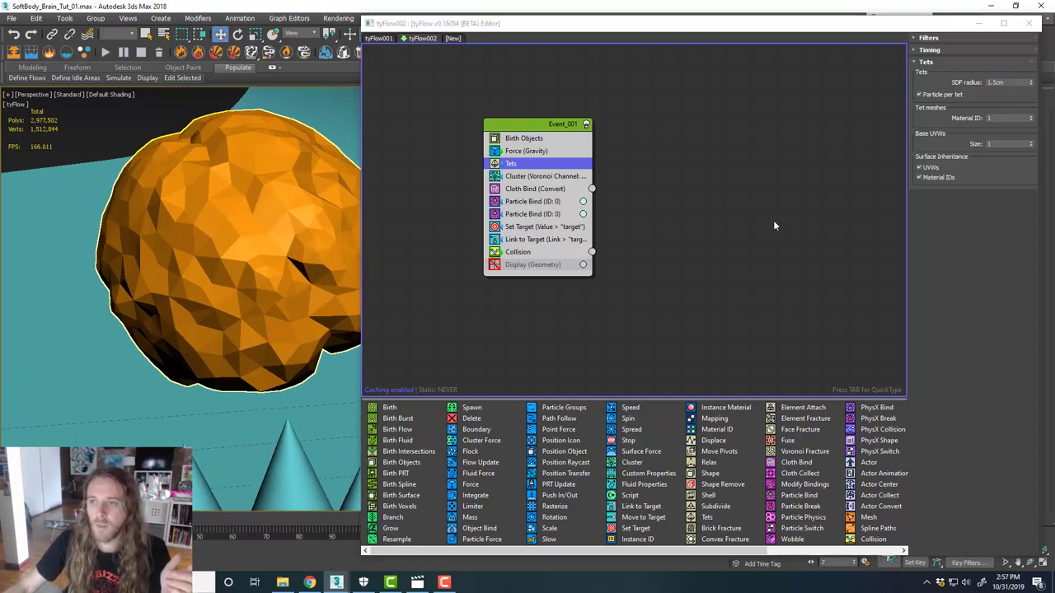
Review the settings of Event_001's Voronoi Cluster and Cloth Bind operators.
{"action": "left_click", "coordinate": [548, 177]}
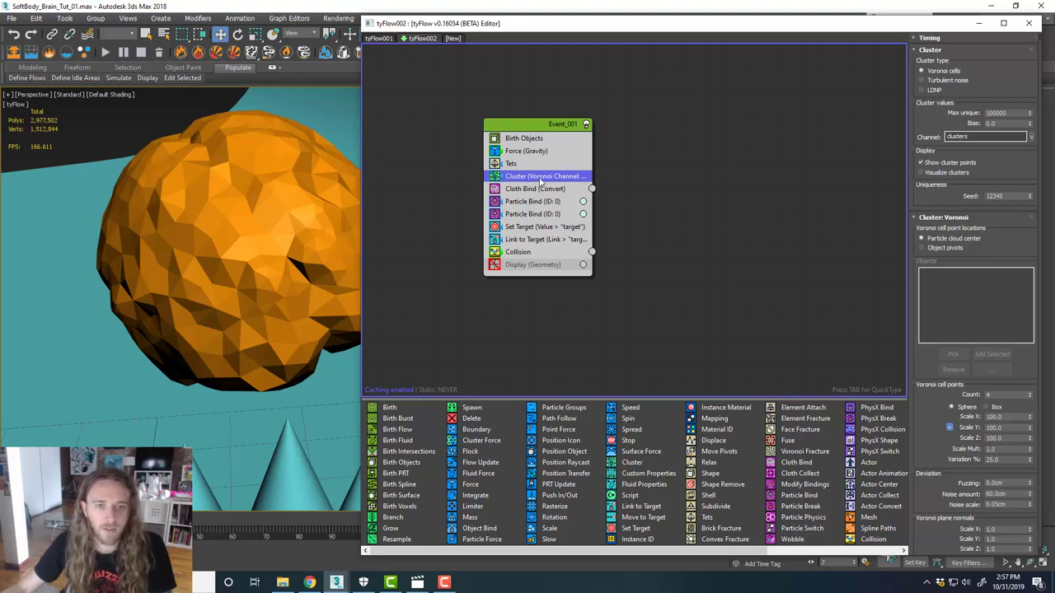
{"action": "left_click", "coordinate": [548, 190]}
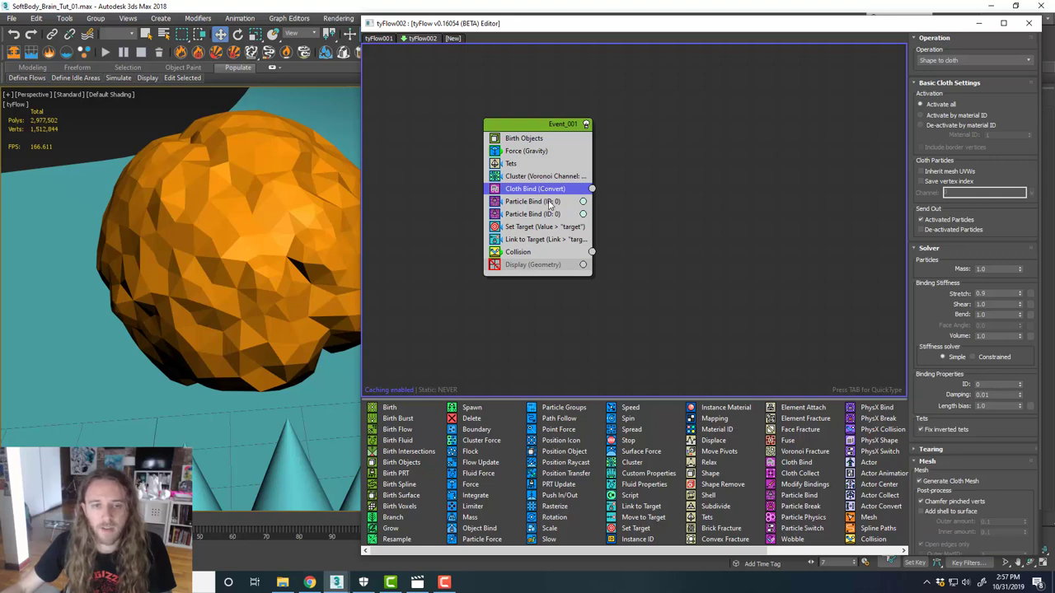
Examine the first Particle Bind's stiffness, proximity and clustering settings, and check its clusters channel against the Cluster operator.
{"action": "left_click", "coordinate": [564, 203]}
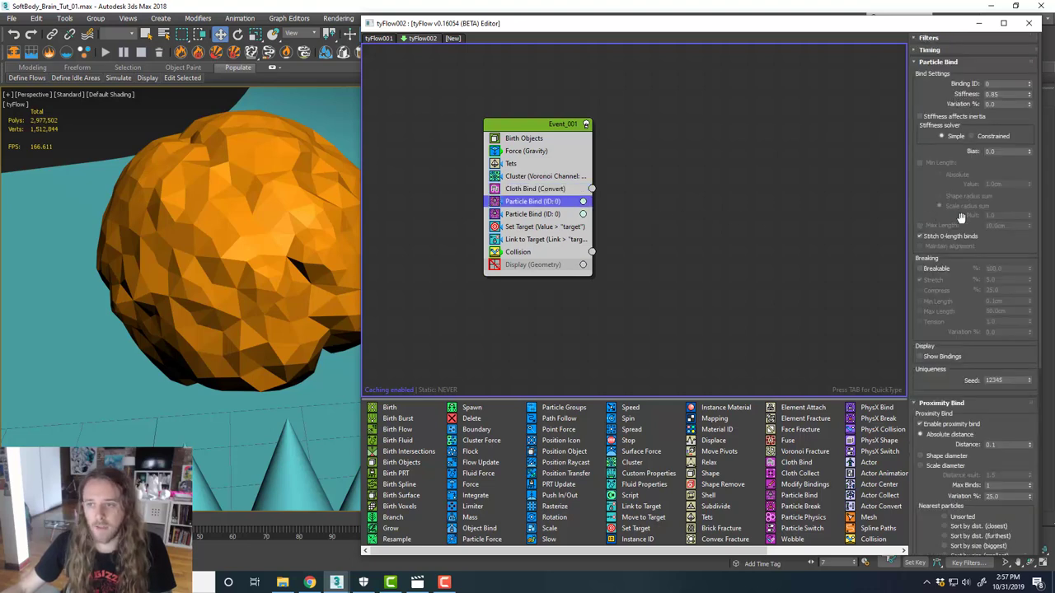
{"action": "scroll", "coordinate": [960, 218], "scroll_direction": "down", "scroll_amount": 2}
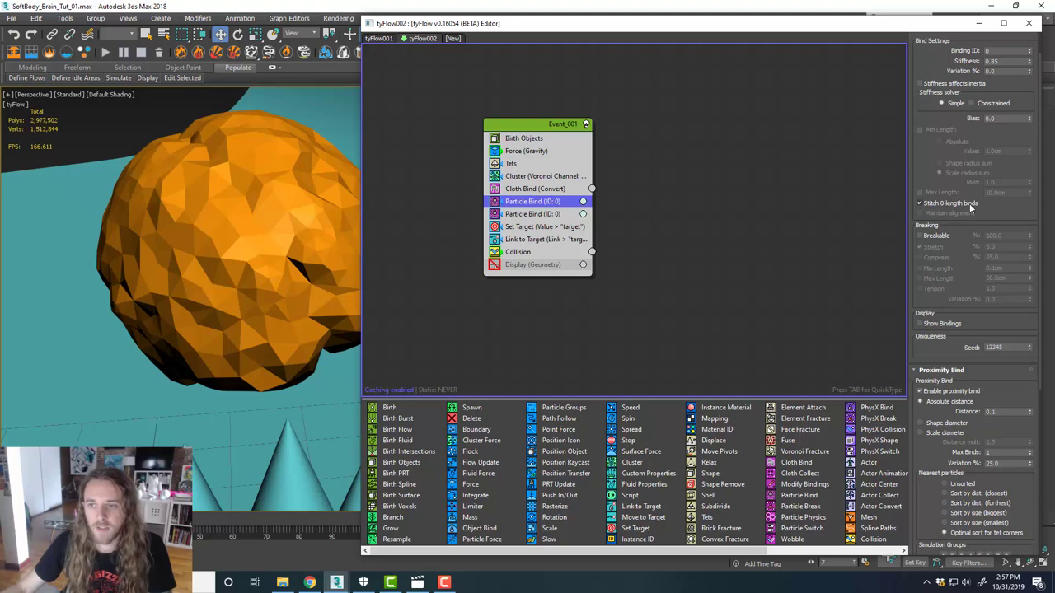
{"action": "scroll", "coordinate": [956, 209], "scroll_direction": "down", "scroll_amount": 7}
{"action": "scroll", "coordinate": [957, 209], "scroll_direction": "down", "scroll_amount": 2}
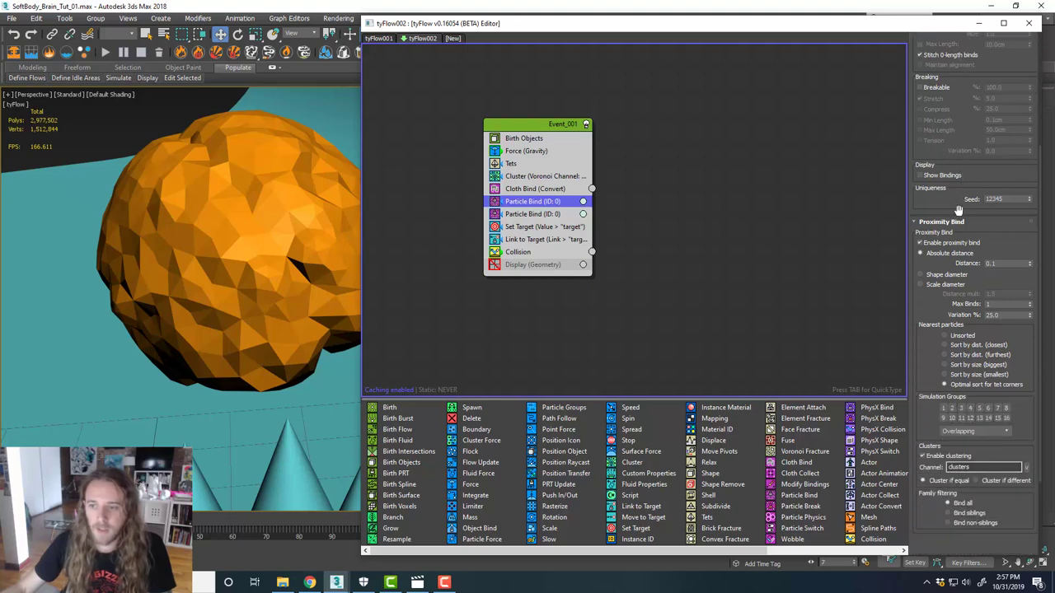
{"action": "scroll", "coordinate": [958, 210], "scroll_direction": "down", "scroll_amount": 2}
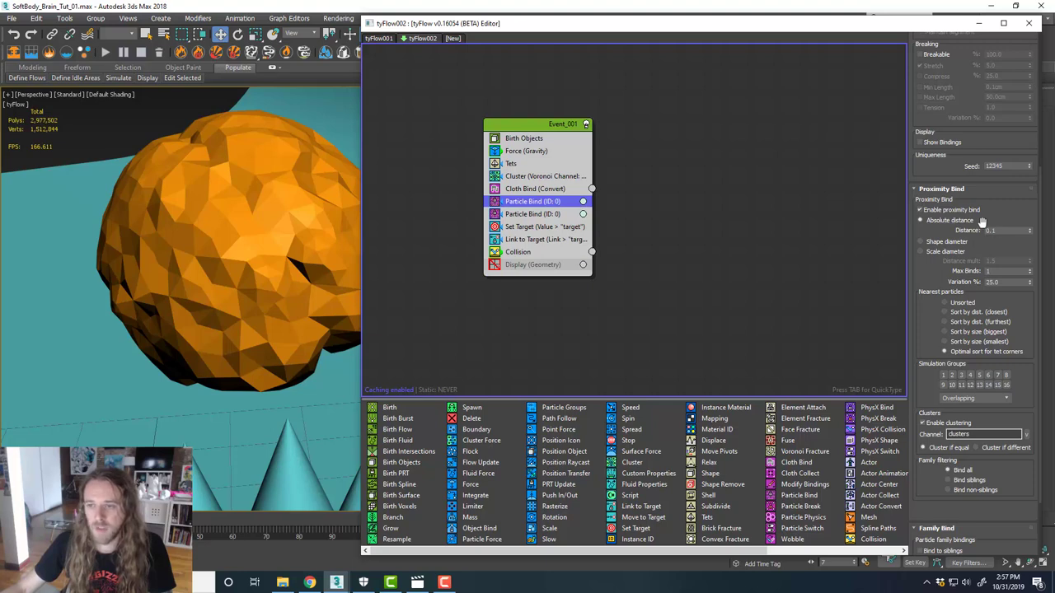
{"action": "scroll", "coordinate": [976, 231], "scroll_direction": "down", "scroll_amount": 3}
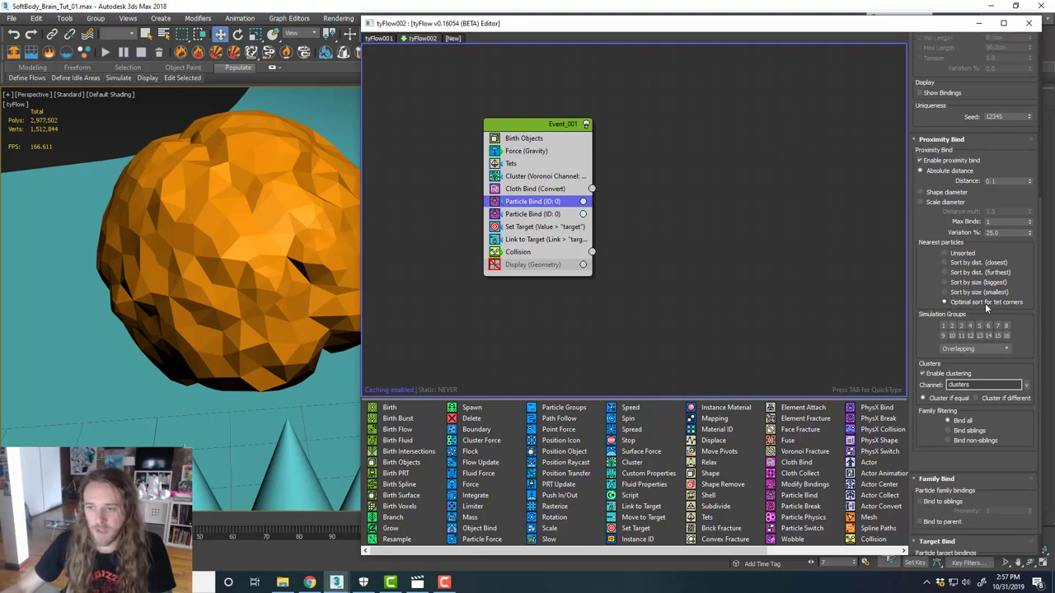
{"action": "scroll", "coordinate": [928, 286], "scroll_direction": "down", "scroll_amount": 2}
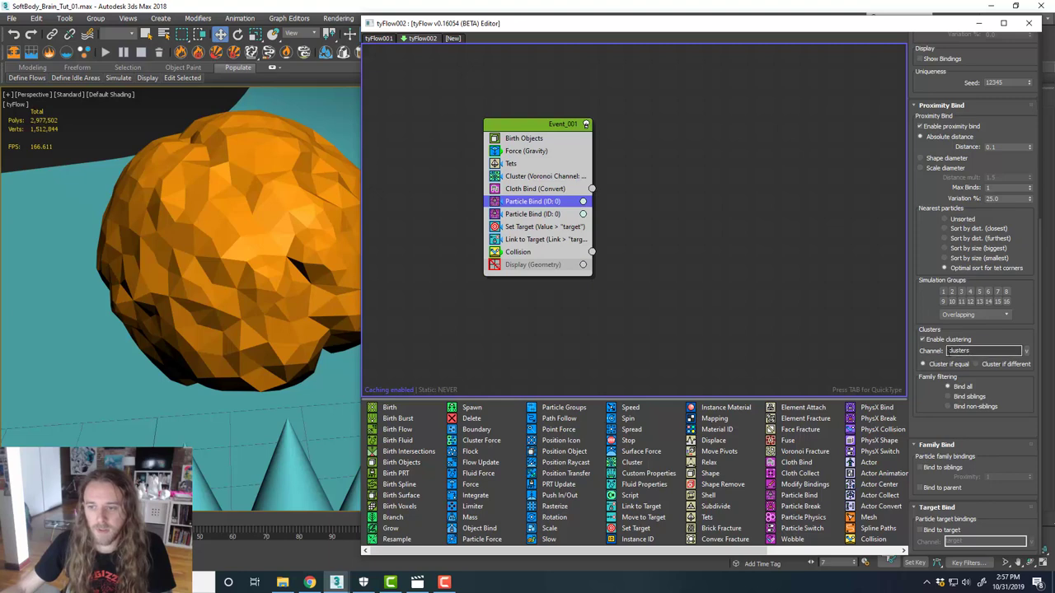
{"action": "left_click", "coordinate": [549, 178]}
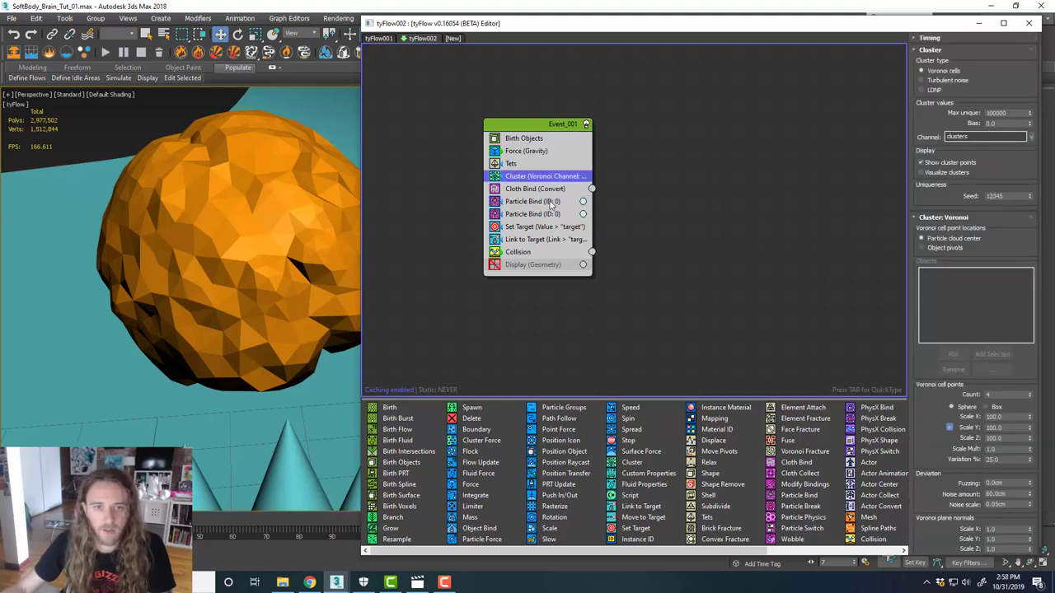
Compare the stiffness, breaking, proximity and clustering settings of the two Particle Bind operators in Event_001.
{"action": "left_click", "coordinate": [550, 203]}
{"action": "scroll", "coordinate": [955, 283], "scroll_direction": "down", "scroll_amount": 7}
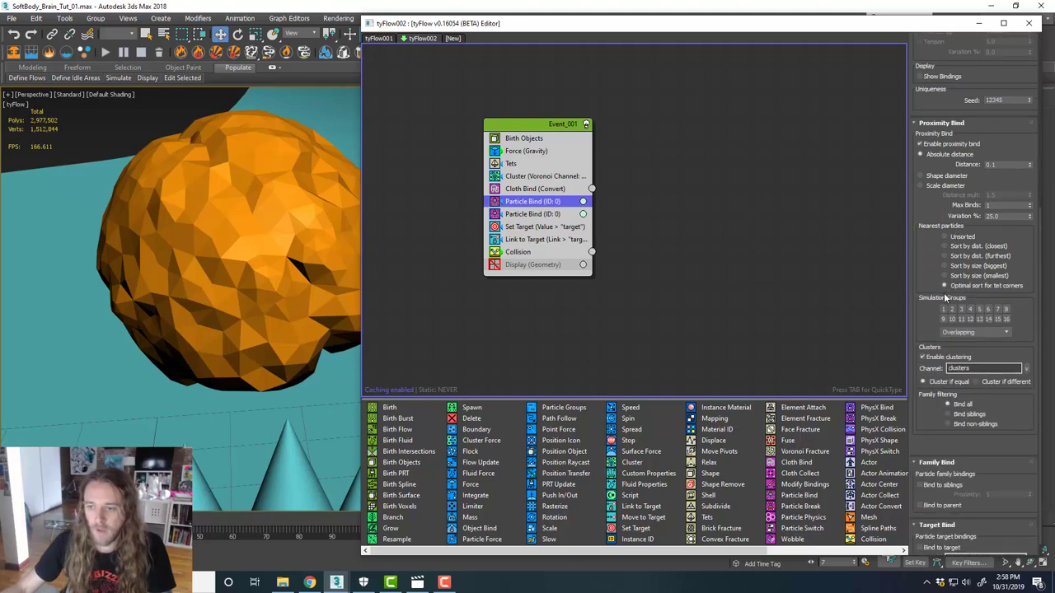
{"action": "left_click", "coordinate": [1005, 333]}
{"action": "left_click", "coordinate": [1017, 333]}
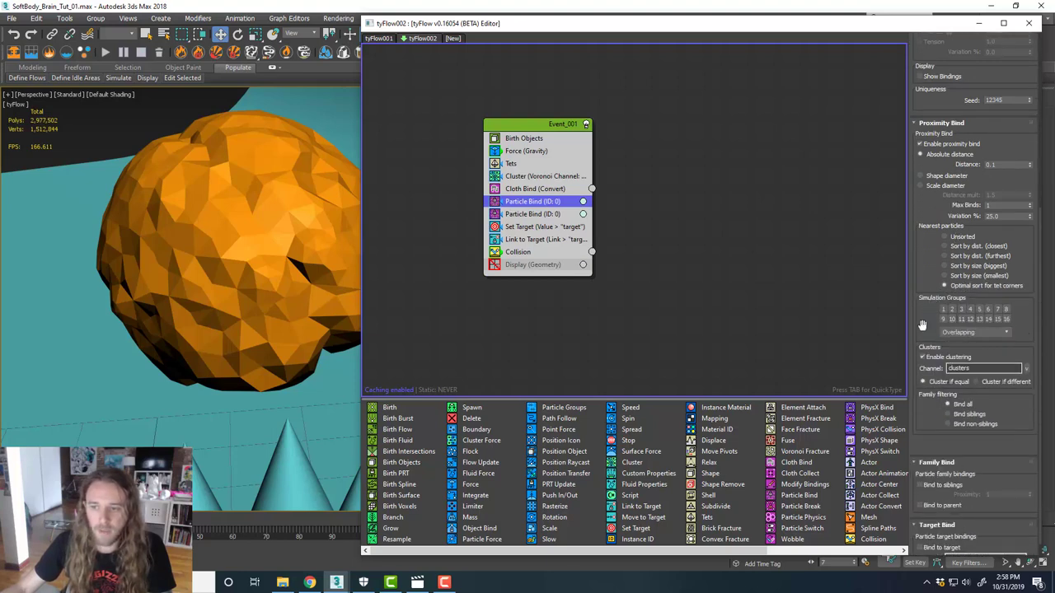
{"action": "scroll", "coordinate": [921, 325], "scroll_direction": "down", "scroll_amount": 1}
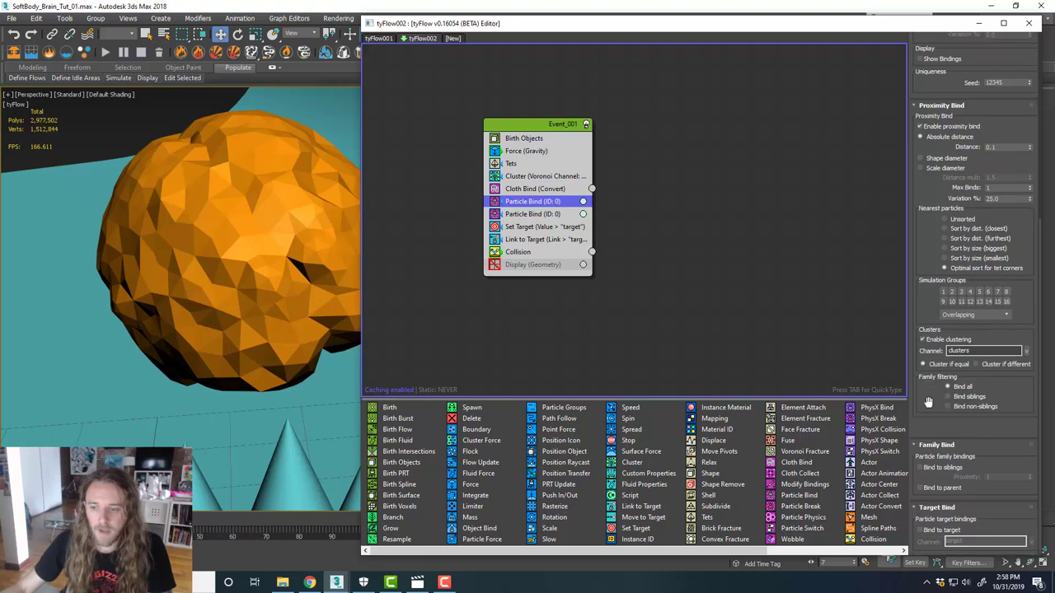
{"action": "scroll", "coordinate": [927, 400], "scroll_direction": "up", "scroll_amount": 2}
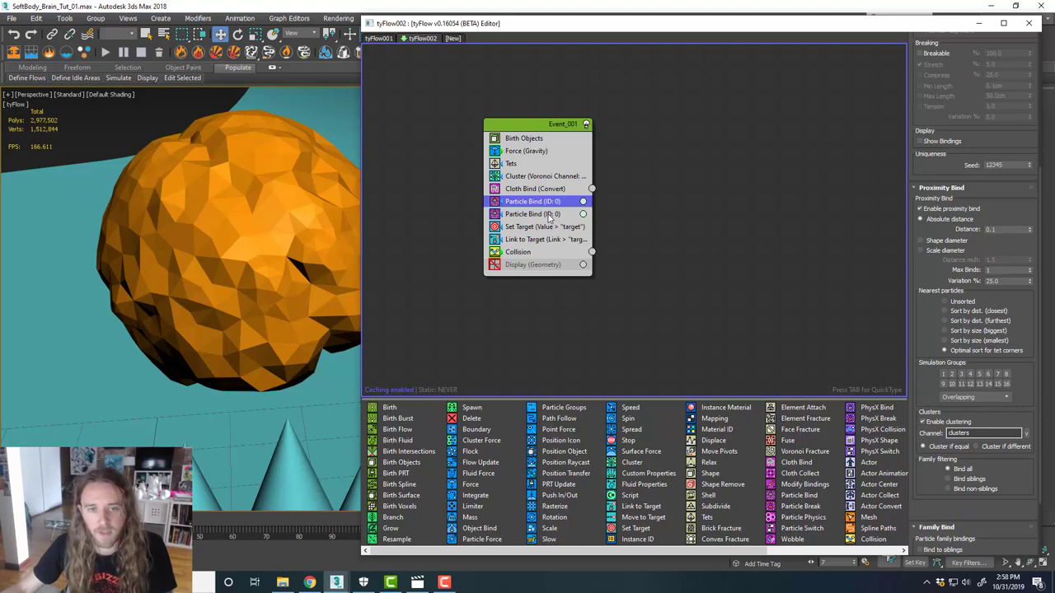
{"action": "left_click", "coordinate": [549, 216]}
{"action": "scroll", "coordinate": [966, 275], "scroll_direction": "down", "scroll_amount": 1}
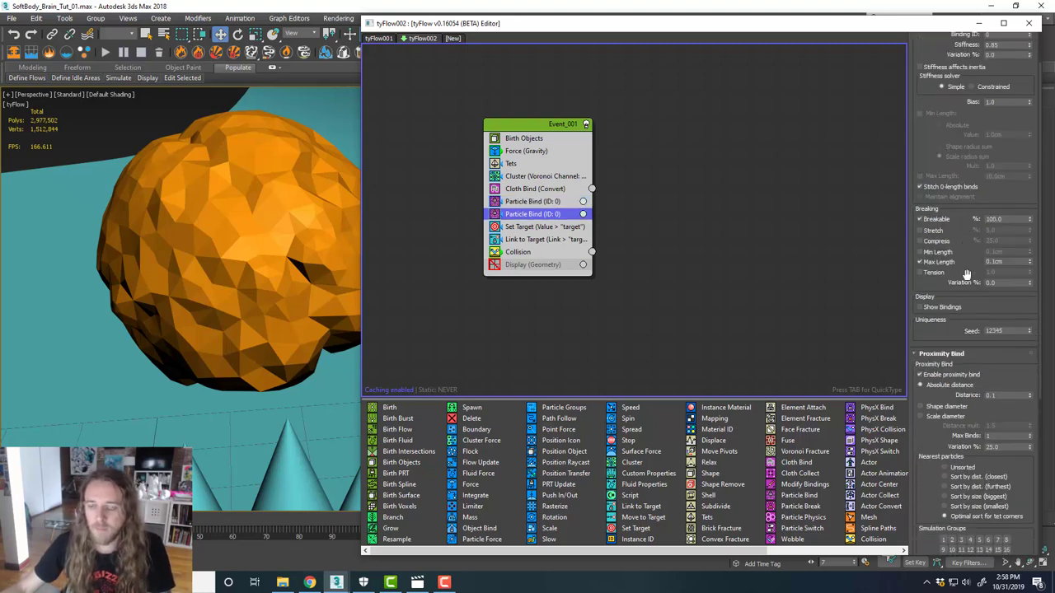
{"action": "scroll", "coordinate": [966, 275], "scroll_direction": "down", "scroll_amount": 1}
{"action": "left_click", "coordinate": [537, 203]}
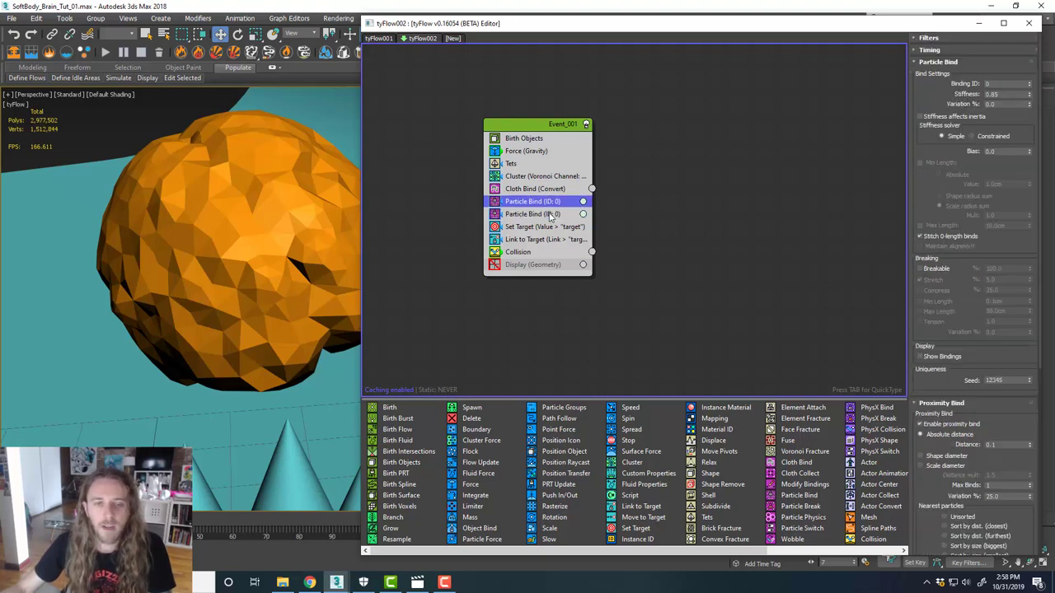
{"action": "left_click", "coordinate": [550, 215]}
{"action": "scroll", "coordinate": [969, 256], "scroll_direction": "down", "scroll_amount": 2}
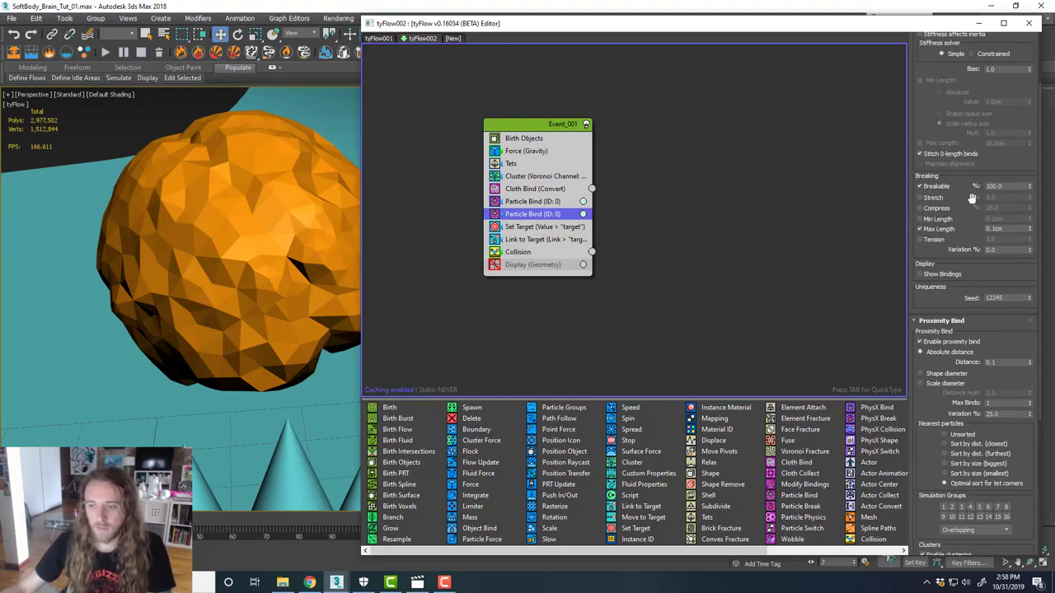
{"action": "left_click", "coordinate": [542, 202]}
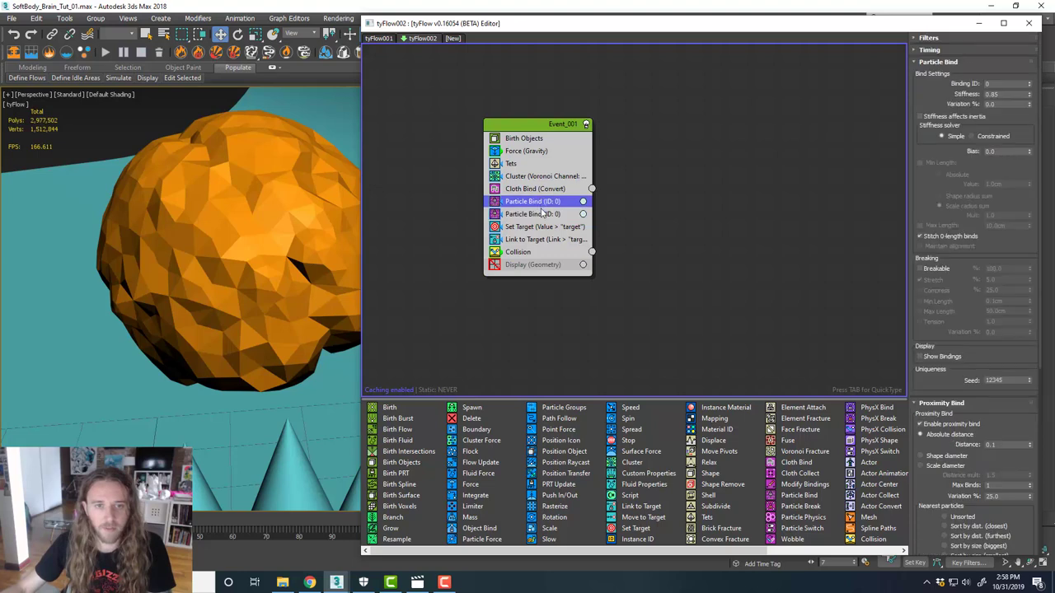
Delete the Set Target and Link to Target operators from Event_001.
{"action": "left_click", "coordinate": [545, 227]}
{"action": "right_click", "coordinate": [546, 228]}
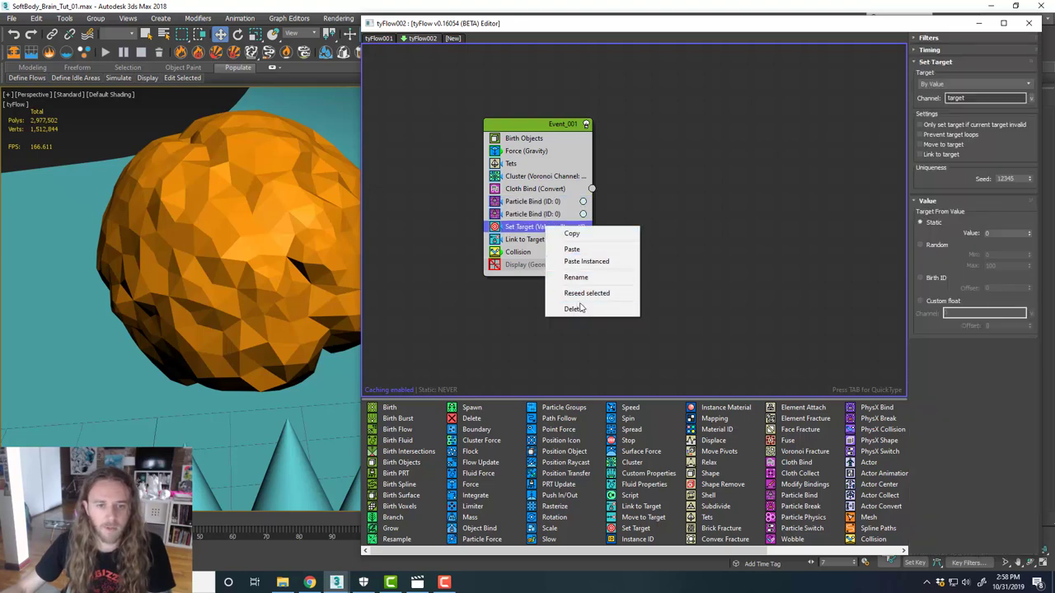
{"action": "key", "text": "Escape"}
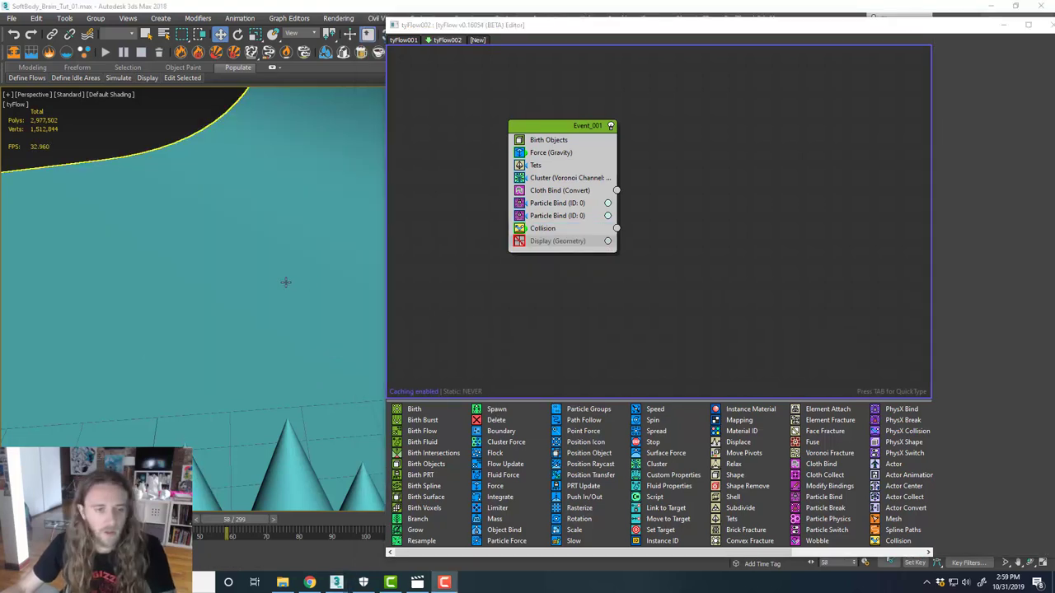
Scrub the simulation back to before the brain hits the cones, with the whole cone group in view.
{"action": "scroll", "coordinate": [285, 284], "scroll_direction": "down", "scroll_amount": 2}
{"action": "middle_click_drag", "start_coordinate": [285, 286], "coordinate": [252, 300]}
{"action": "left_click_drag", "start_coordinate": [242, 521], "coordinate": [170, 521]}
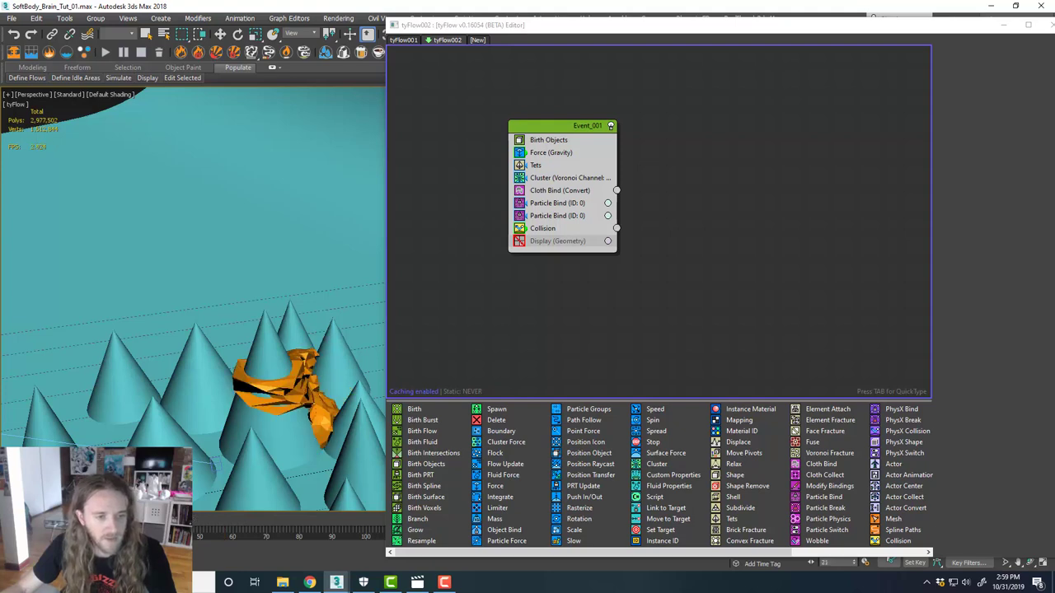
{"action": "left_click_drag", "start_coordinate": [90, 521], "coordinate": [60, 521]}
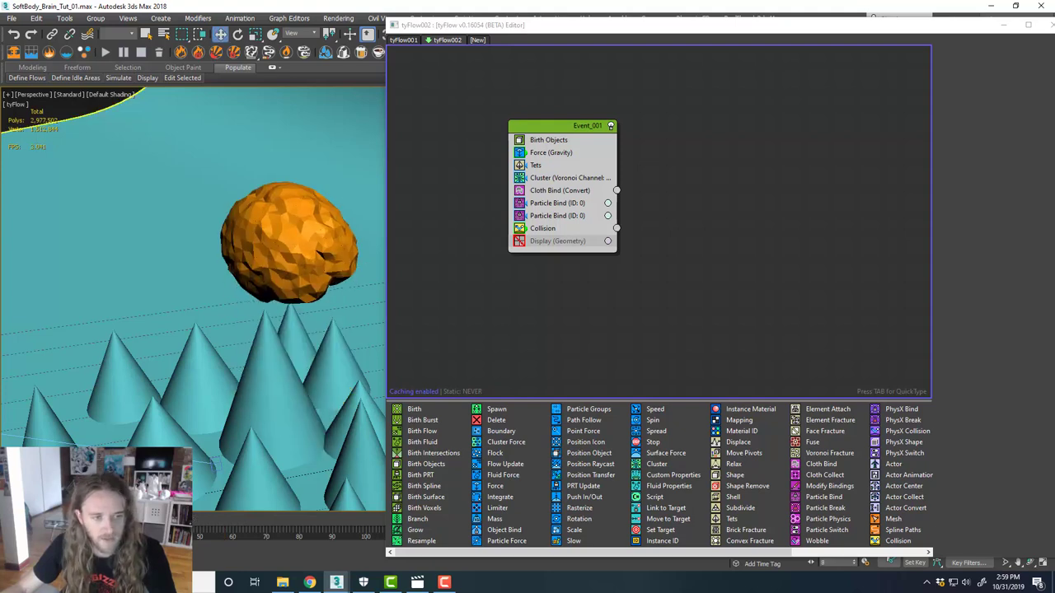
Move the tyFlow editor out of the way and frame the brain and cones from a closer, higher angle.
{"action": "left_click_drag", "start_coordinate": [586, 26], "coordinate": [1054, 50]}
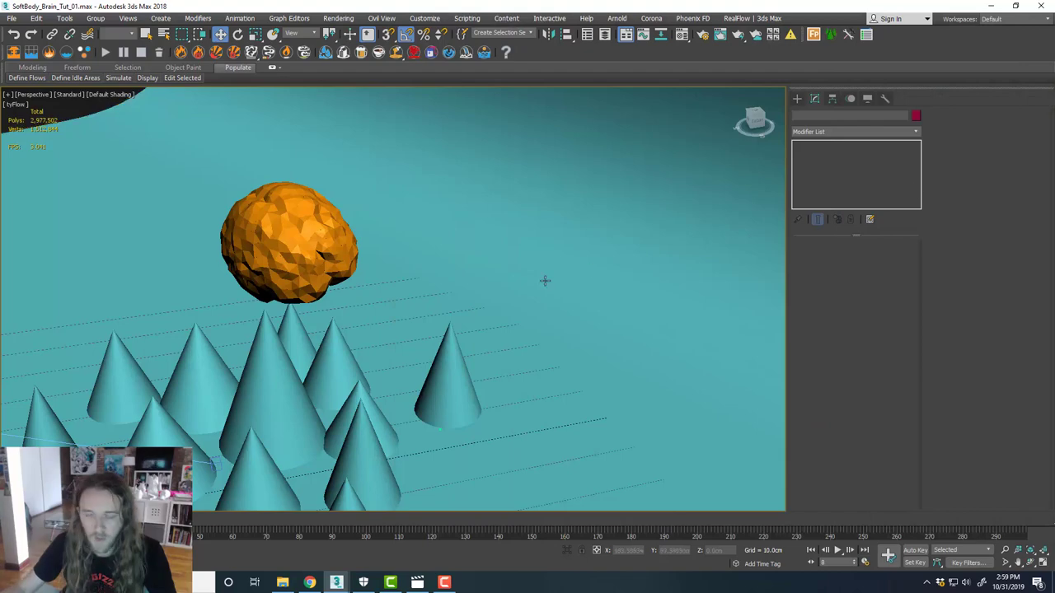
{"action": "middle_click_drag", "start_coordinate": [544, 281], "coordinate": [509, 306], "text": "alt"}
{"action": "middle_click_drag", "start_coordinate": [371, 346], "coordinate": [480, 271]}
{"action": "scroll", "coordinate": [412, 289], "scroll_direction": "up", "scroll_amount": 3}
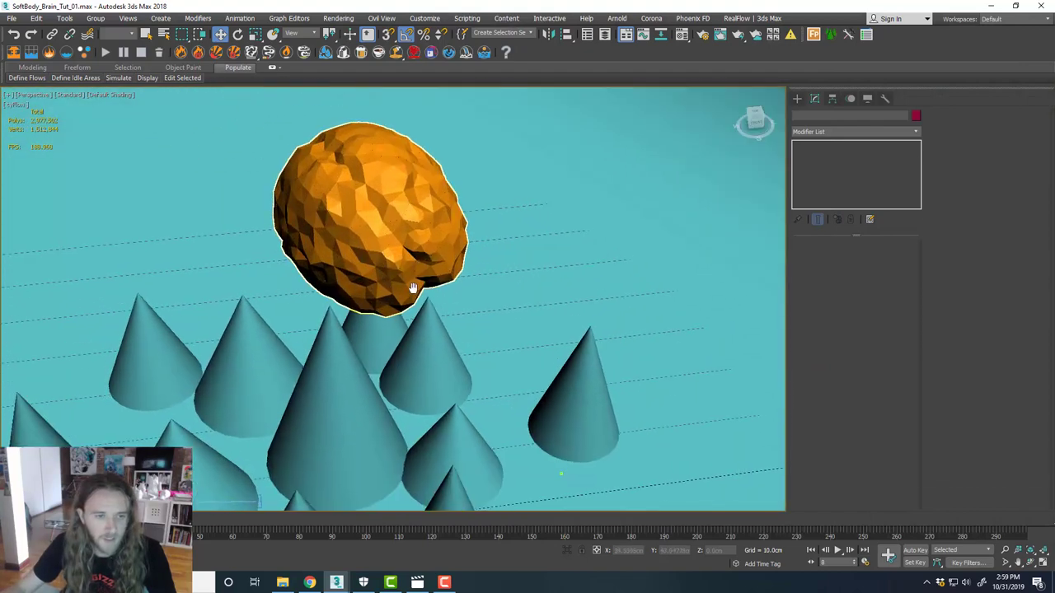
{"action": "middle_click_drag", "start_coordinate": [414, 289], "coordinate": [444, 278]}
{"action": "middle_click_drag", "start_coordinate": [415, 362], "coordinate": [426, 358]}
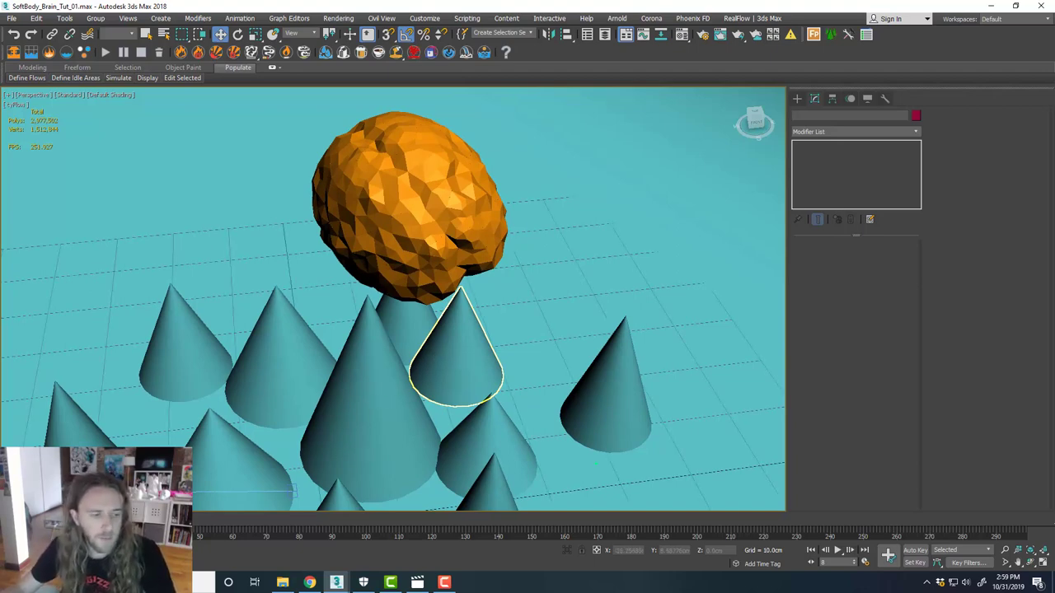
Play the brain's fall onto the cones, then rewind to frame 4 and replay the start of the simulation.
{"action": "key", "text": "/"}
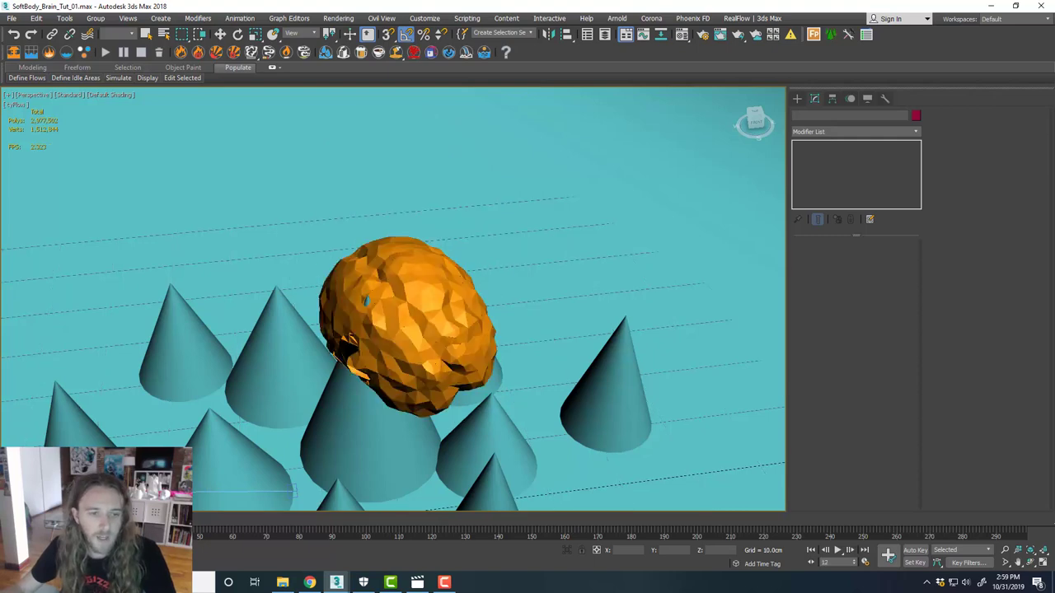
{"action": "left_click_drag", "start_coordinate": [80, 520], "coordinate": [47, 520]}
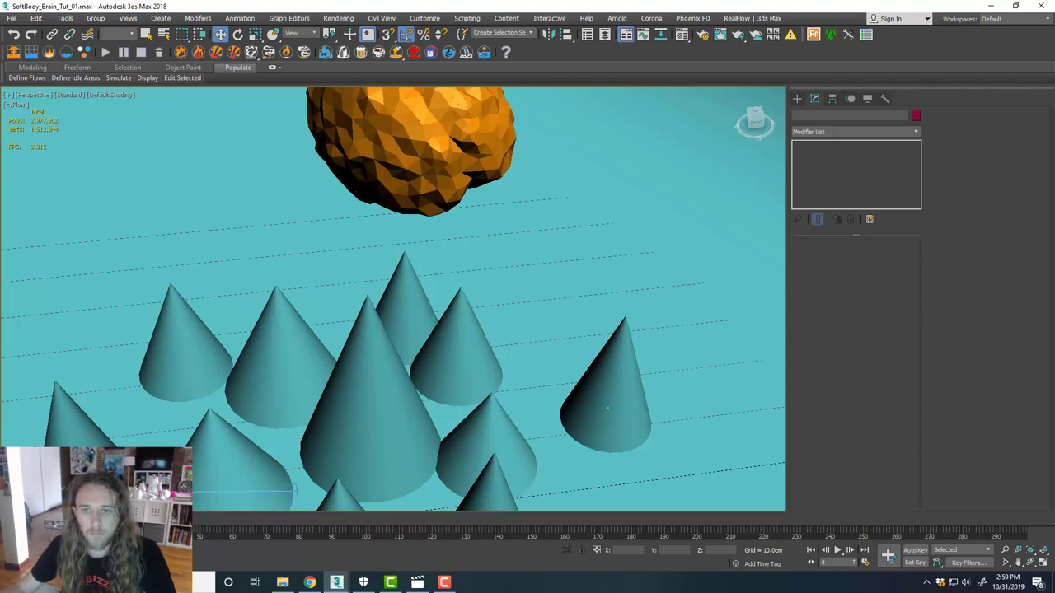
{"action": "key", "text": "/"}
{"action": "key", "text": "/"}
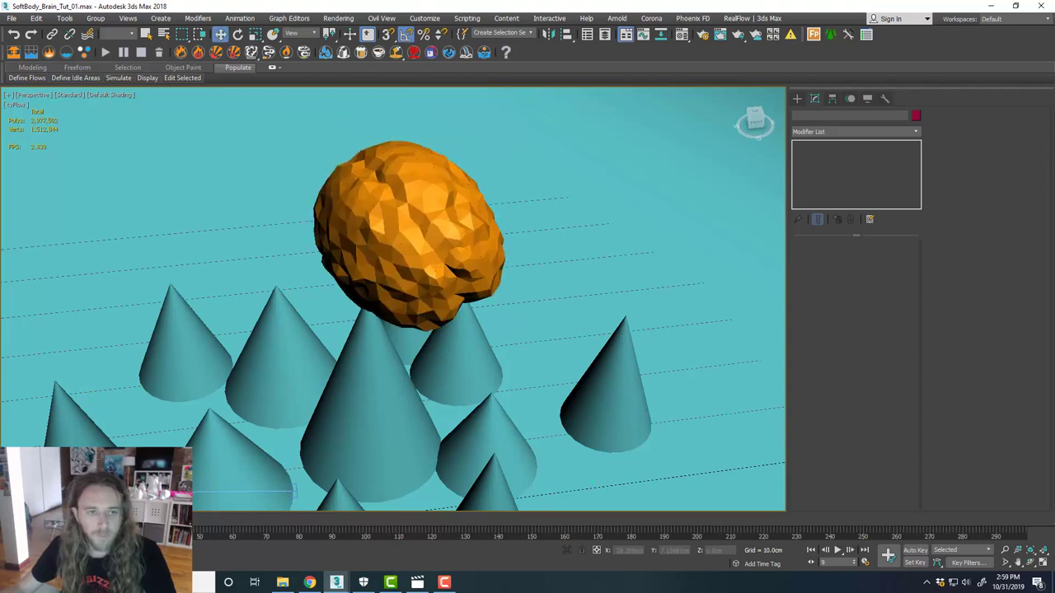
{"action": "left_click", "coordinate": [391, 211]}
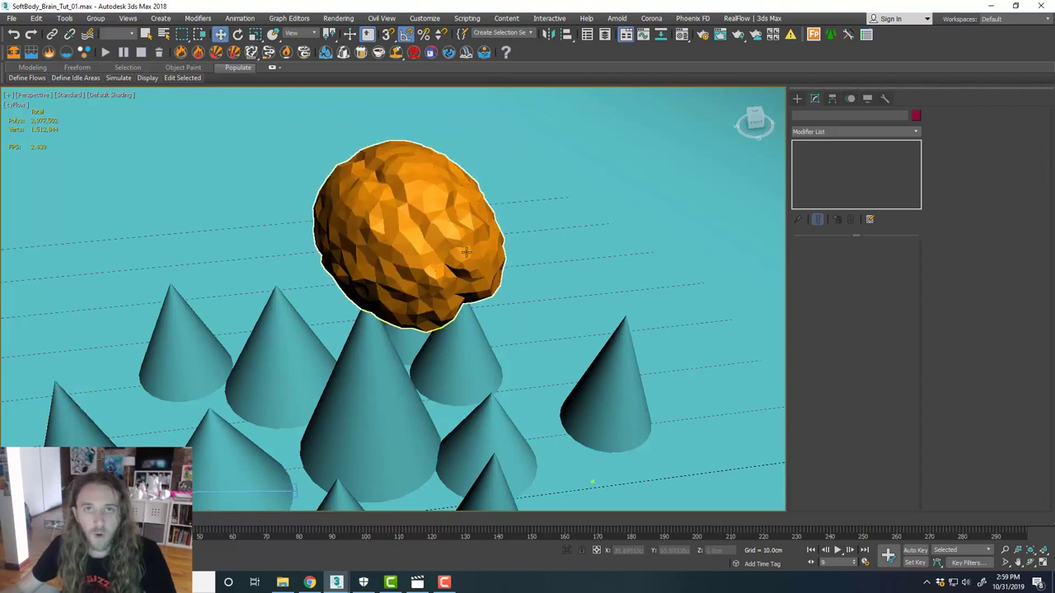
{"action": "middle_click_drag", "start_coordinate": [463, 259], "coordinate": [482, 247], "text": "alt"}
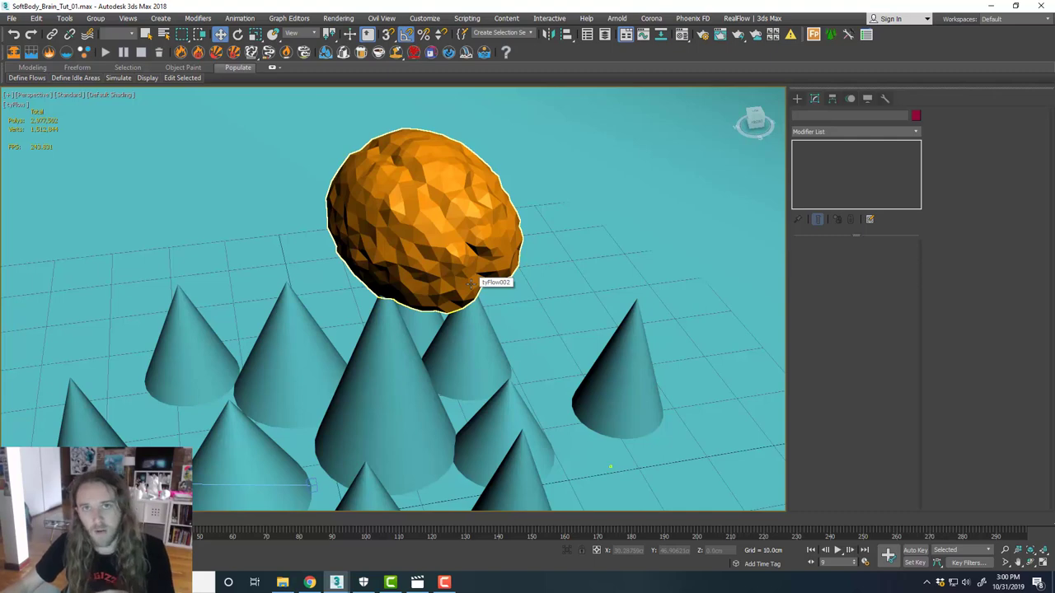
{"action": "left_click", "coordinate": [501, 290]}
{"action": "middle_click_drag", "start_coordinate": [532, 297], "coordinate": [539, 299]}
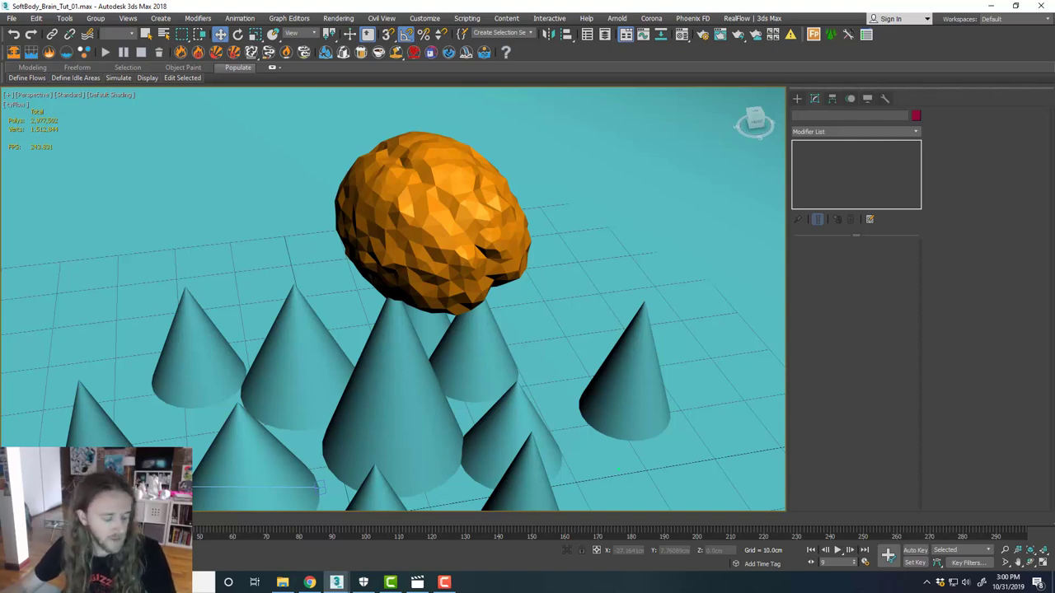
Play the simulation to frame 33, then replay it up to frame 22 while examining the brain's deformation on the cones from above.
{"action": "key", "text": "slash"}
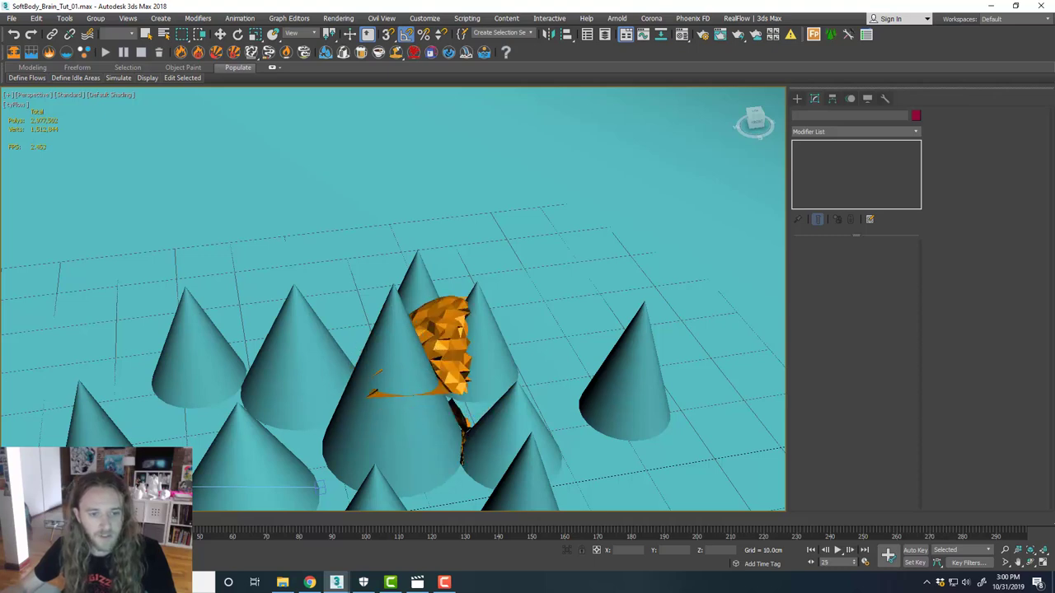
{"action": "key", "text": "/"}
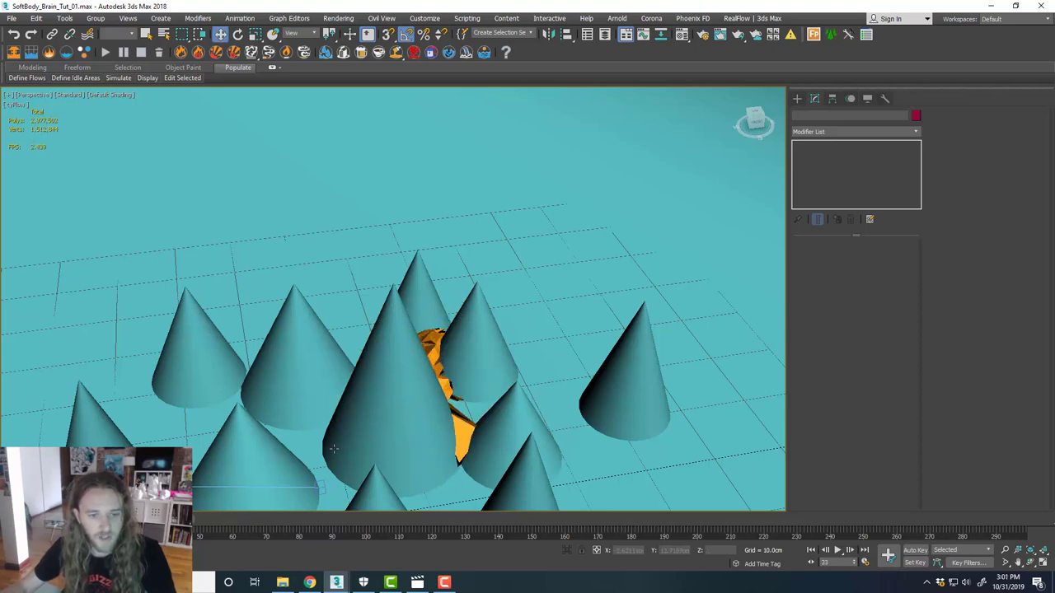
{"action": "middle_click_drag", "start_coordinate": [334, 449], "coordinate": [429, 486], "text": "alt"}
{"action": "middle_click_drag", "start_coordinate": [463, 448], "coordinate": [576, 288]}
{"action": "scroll", "coordinate": [614, 281], "scroll_direction": "up", "scroll_amount": 3}
{"action": "middle_click_drag", "start_coordinate": [577, 288], "coordinate": [522, 287]}
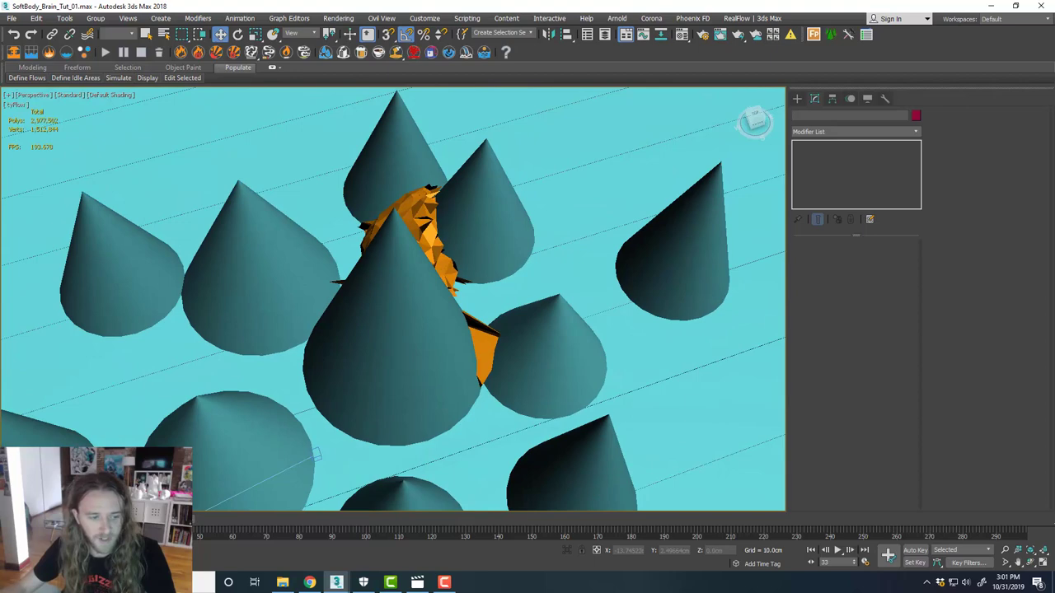
{"action": "left_click_drag", "start_coordinate": [144, 520], "coordinate": [107, 520]}
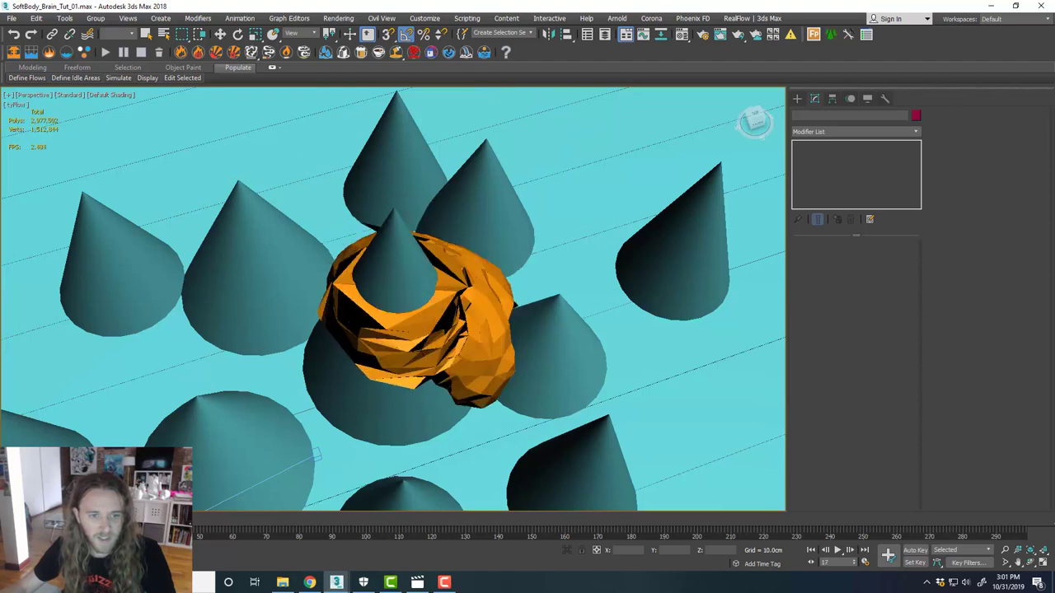
{"action": "key", "text": "/"}
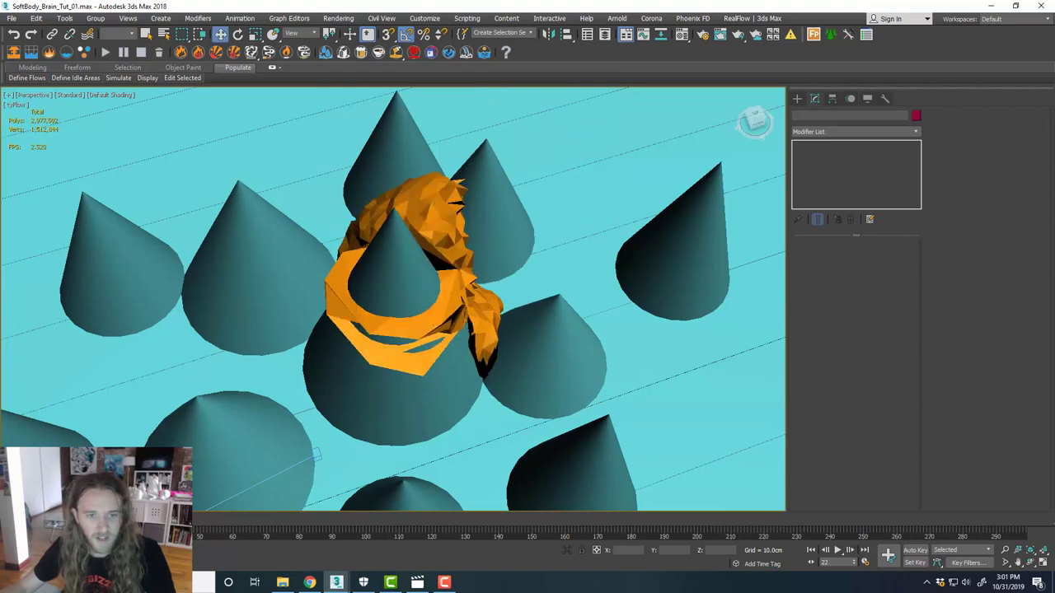
Turn on the tyWeld and TurboSmooth modifiers of the tyFlow002 brain.
{"action": "left_click", "coordinate": [396, 318]}
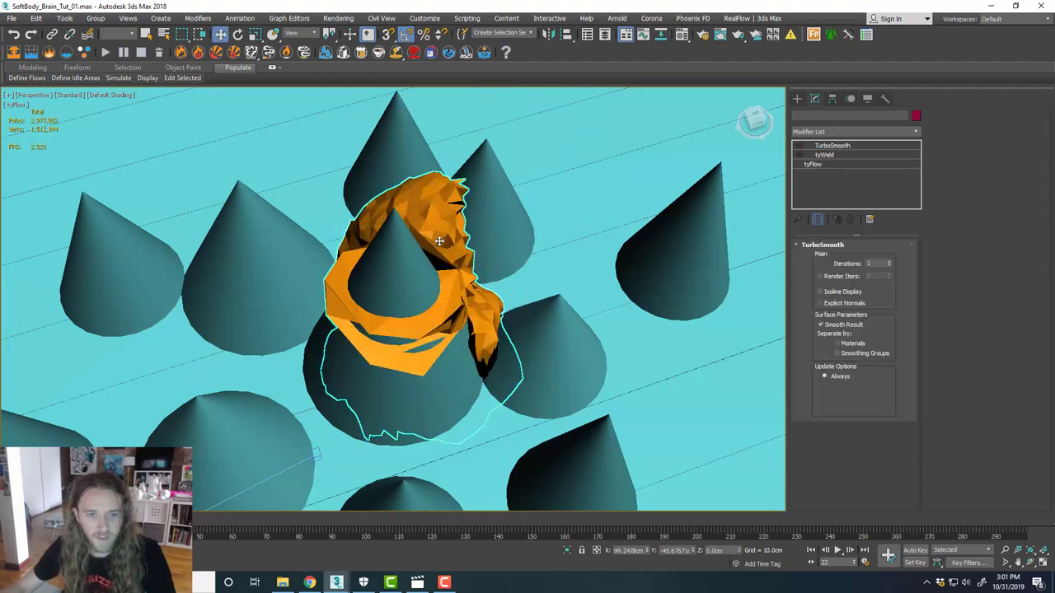
{"action": "left_click", "coordinate": [798, 155]}
{"action": "left_click", "coordinate": [798, 145]}
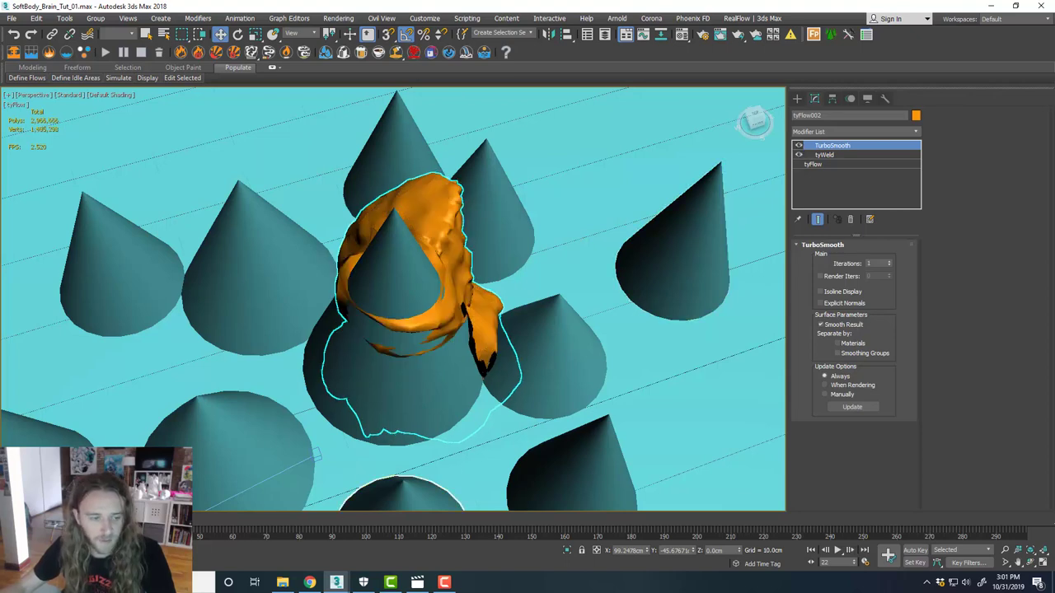
Step the smoothed brain simulation back to frame 15 and forward to frame 22 to examine the impact frame by frame.
{"action": "key", "text": "comma"}
{"action": "key", "text": "comma"}
{"action": "key", "text": "comma"}
{"action": "key", "text": "comma"}
{"action": "key", "text": "comma"}
{"action": "key", "text": "comma"}
{"action": "key", "text": "comma"}
{"action": "key", "text": "comma"}
{"action": "key", "text": "comma"}
{"action": "key", "text": "comma"}
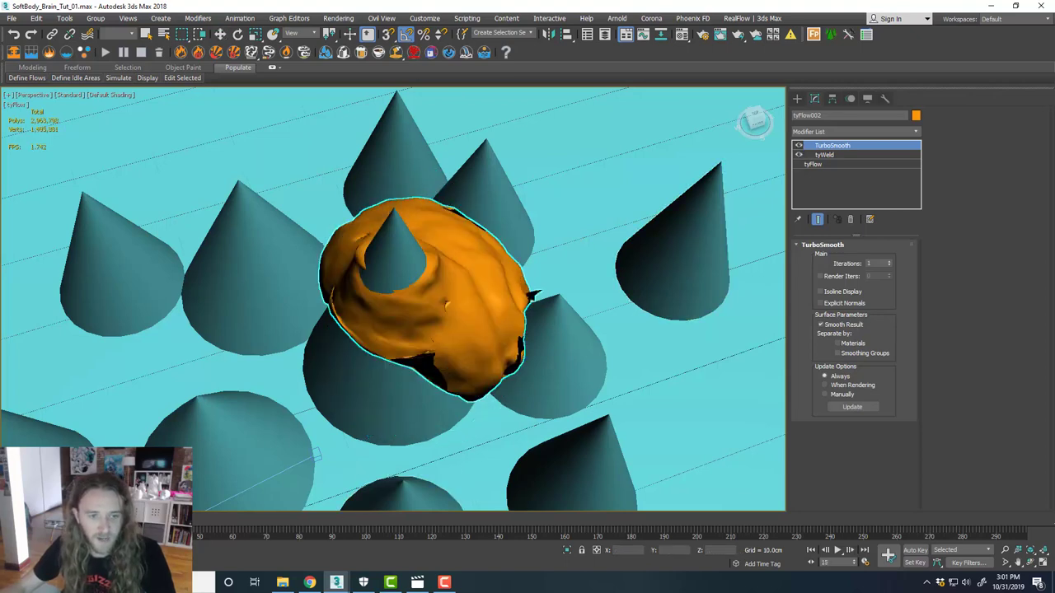
{"action": "key", "text": "period"}
{"action": "key", "text": "period"}
{"action": "key", "text": "period"}
{"action": "key", "text": "period"}
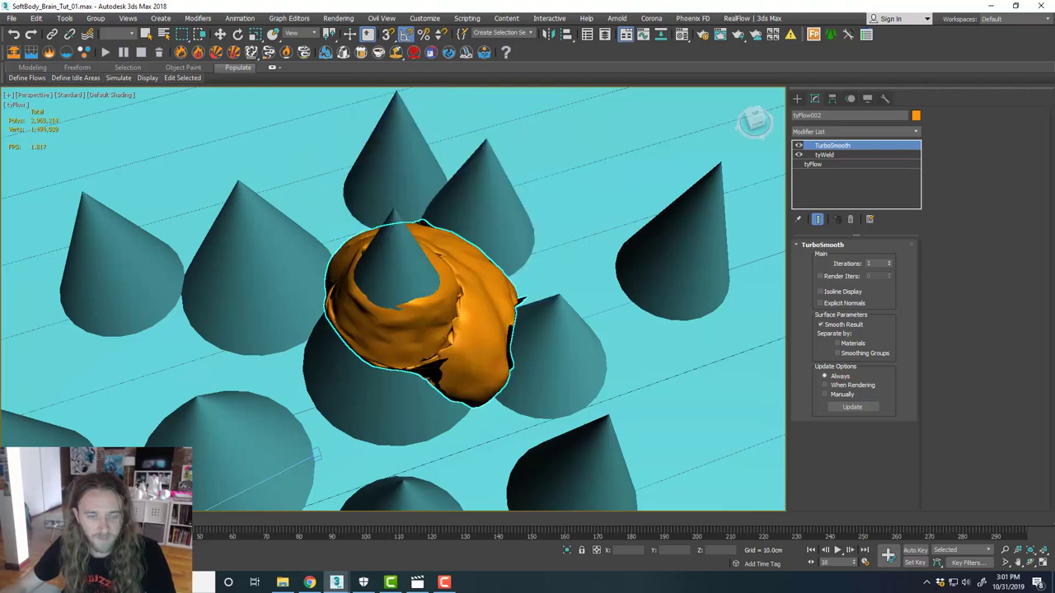
{"action": "key", "text": "period"}
{"action": "key", "text": "period"}
{"action": "key", "text": "period"}
{"action": "key", "text": "period"}
{"action": "key", "text": "period"}
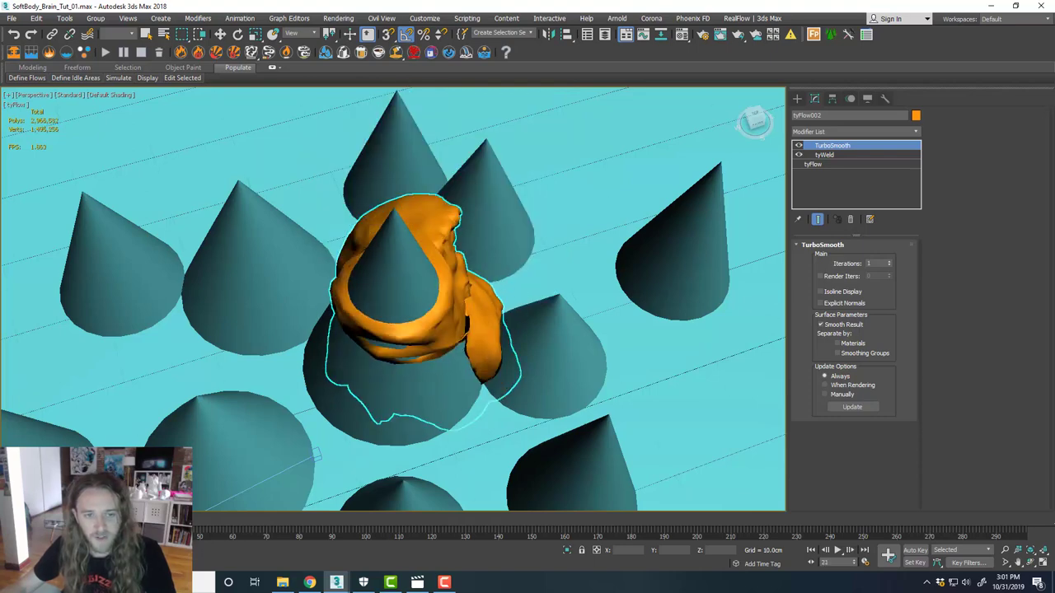
{"action": "key", "text": "period"}
{"action": "key", "text": "period"}
View the torn brain from a lower angle and rewind the simulation to before the impact.
{"action": "middle_click_drag", "start_coordinate": [458, 458], "coordinate": [390, 420], "text": "alt"}
{"action": "middle_click_drag", "start_coordinate": [440, 383], "coordinate": [472, 412], "text": "alt"}
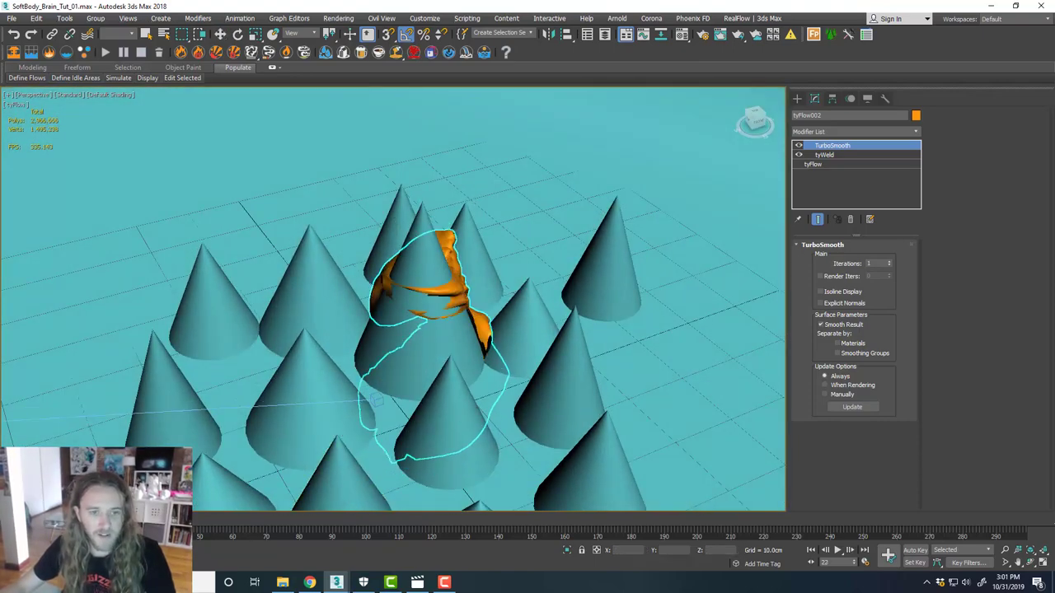
{"action": "left_click_drag", "start_coordinate": [106, 521], "coordinate": [63, 521]}
{"action": "key", "text": "w"}
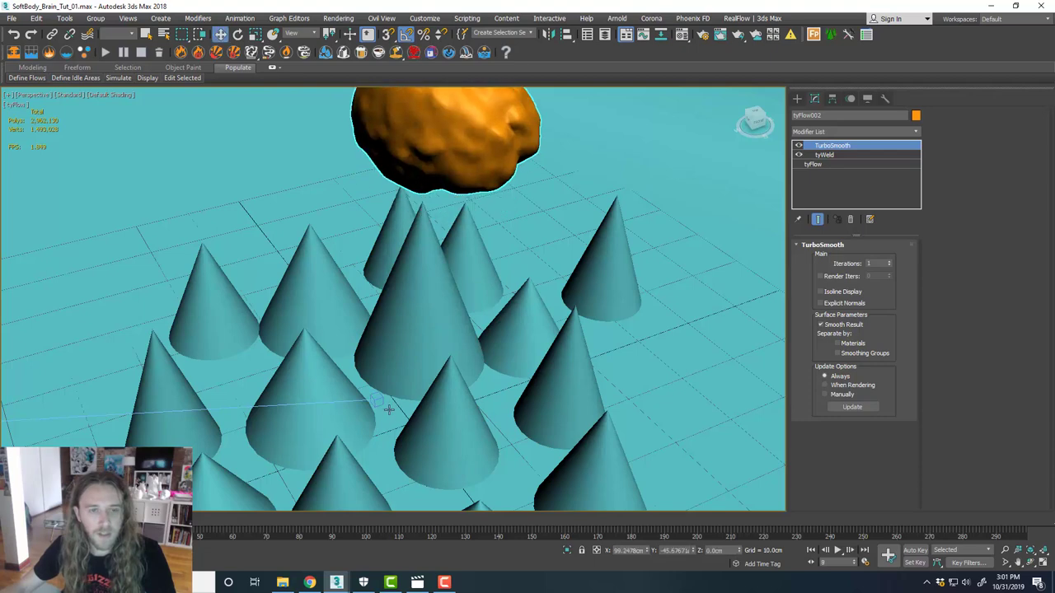
{"action": "scroll", "coordinate": [389, 410], "scroll_direction": "down", "scroll_amount": 3}
{"action": "middle_click_drag", "start_coordinate": [443, 393], "coordinate": [430, 378], "text": "alt"}
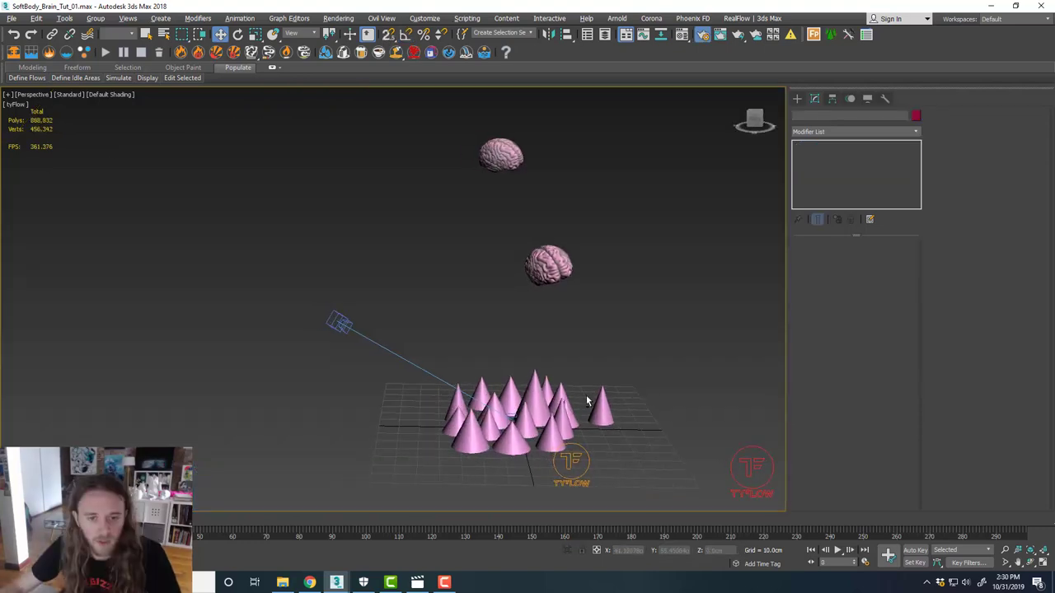
Draw a plane about 468 cm long and 286 cm wide around the cones in the top view.
{"action": "key", "text": "alt+w"}
{"action": "key", "text": "alt+w"}
{"action": "scroll", "coordinate": [400, 305], "scroll_direction": "down", "scroll_amount": 10}
{"action": "left_click", "coordinate": [797, 98]}
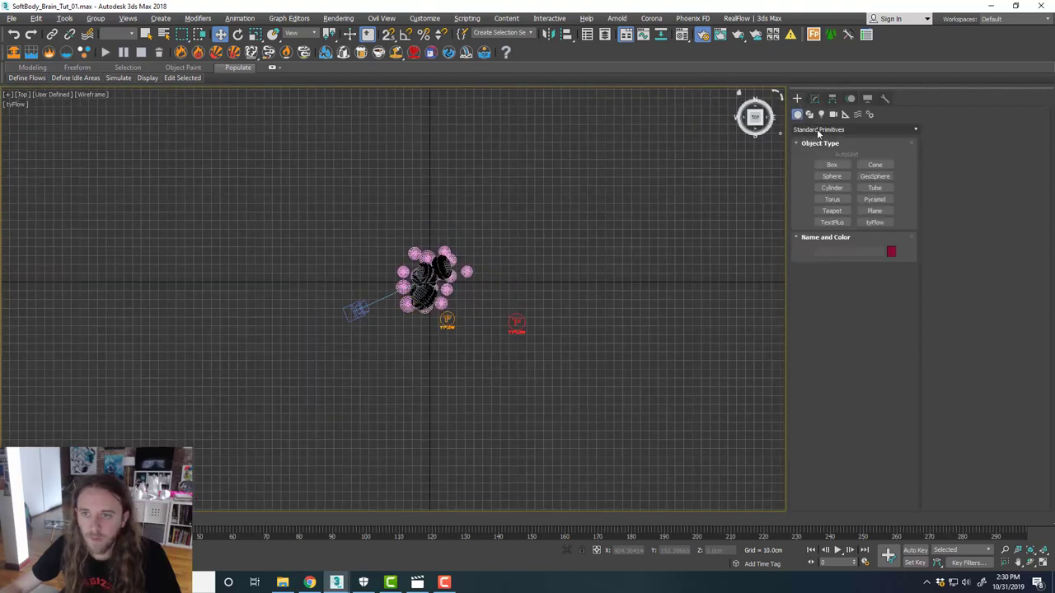
{"action": "left_click", "coordinate": [874, 210]}
{"action": "scroll", "coordinate": [537, 231], "scroll_direction": "down", "scroll_amount": 2}
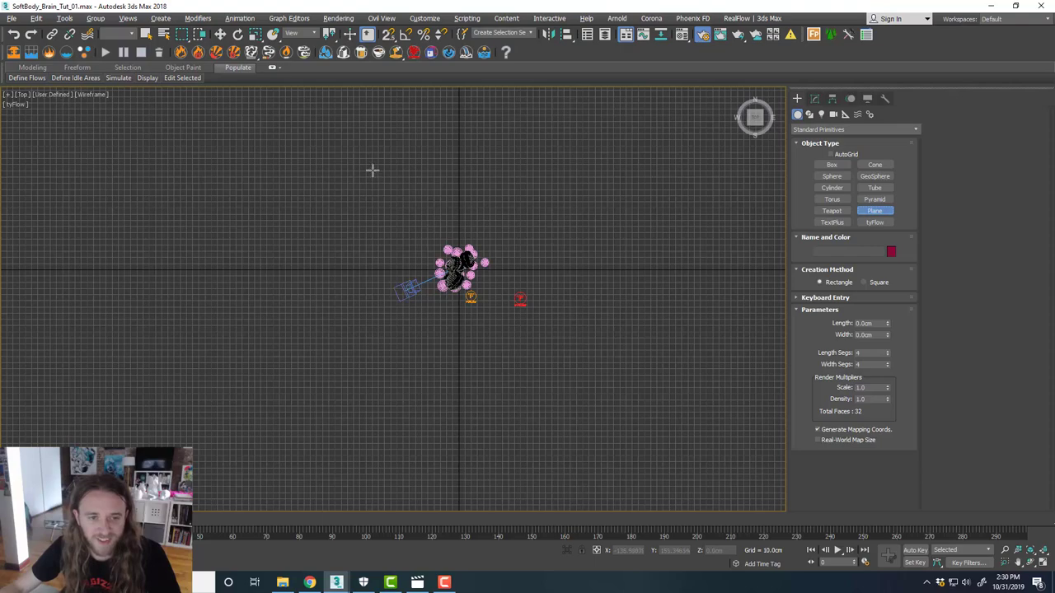
{"action": "left_click_drag", "start_coordinate": [372, 169], "coordinate": [549, 460]}
Center the plane on the cones and rotate it counterclockwise to line up with the camera's viewing direction.
{"action": "key", "text": "w"}
{"action": "left_click_drag", "start_coordinate": [474, 297], "coordinate": [474, 251]}
{"action": "key", "text": "alt+w"}
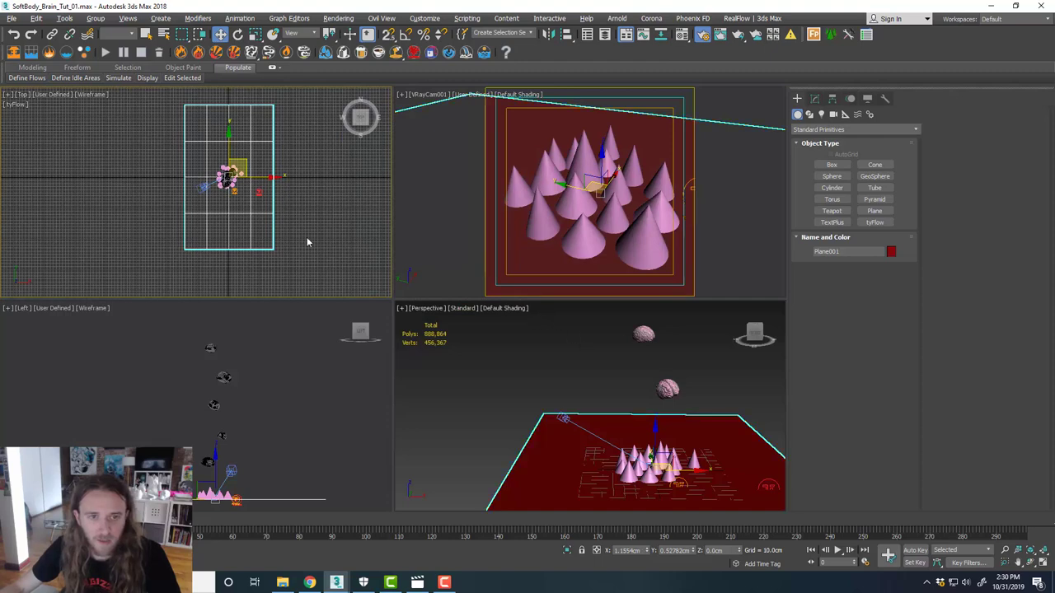
{"action": "key", "text": "alt+w"}
{"action": "key", "text": "e"}
{"action": "scroll", "coordinate": [484, 298], "scroll_direction": "up", "scroll_amount": 2}
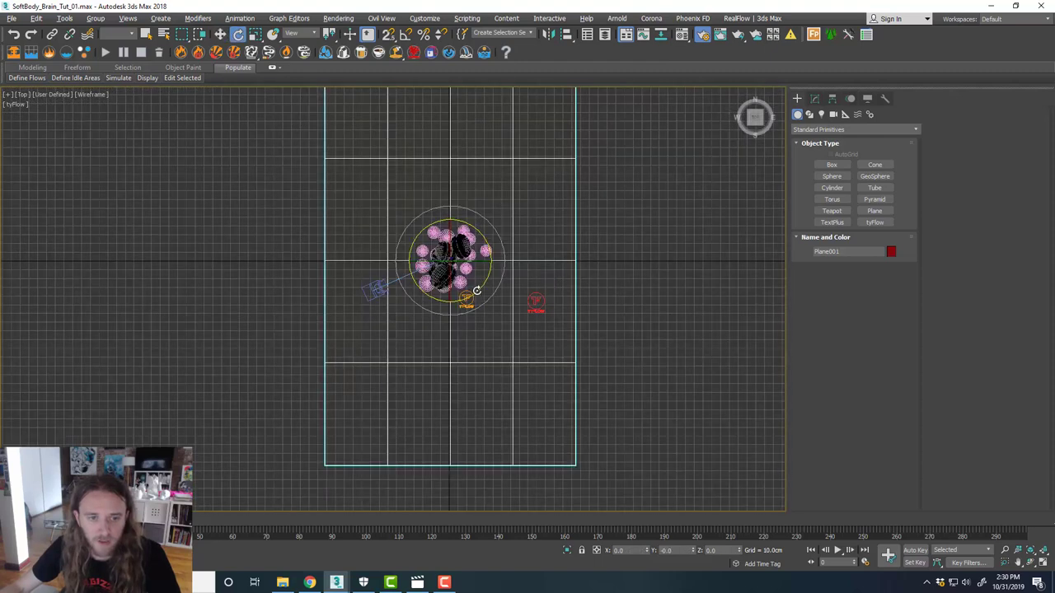
{"action": "left_click_drag", "start_coordinate": [476, 290], "coordinate": [497, 272]}
{"action": "key", "text": "w"}
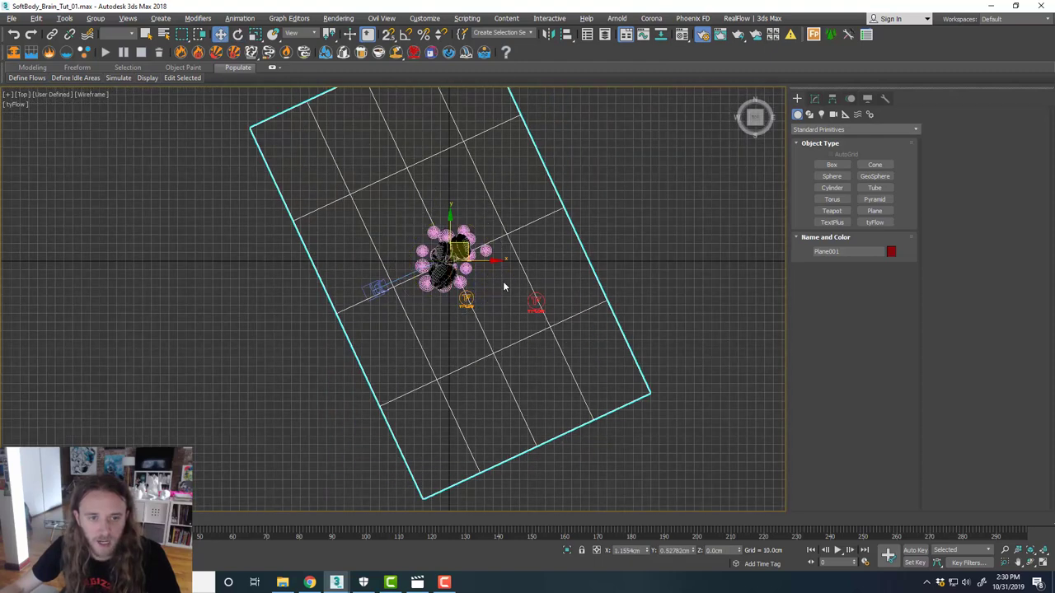
Turn on the Edged Faces display in the perspective view.
{"action": "scroll", "coordinate": [503, 281], "scroll_direction": "down", "scroll_amount": 2}
{"action": "key", "text": "alt+w"}
{"action": "right_click", "coordinate": [614, 383]}
{"action": "key", "text": "alt+w"}
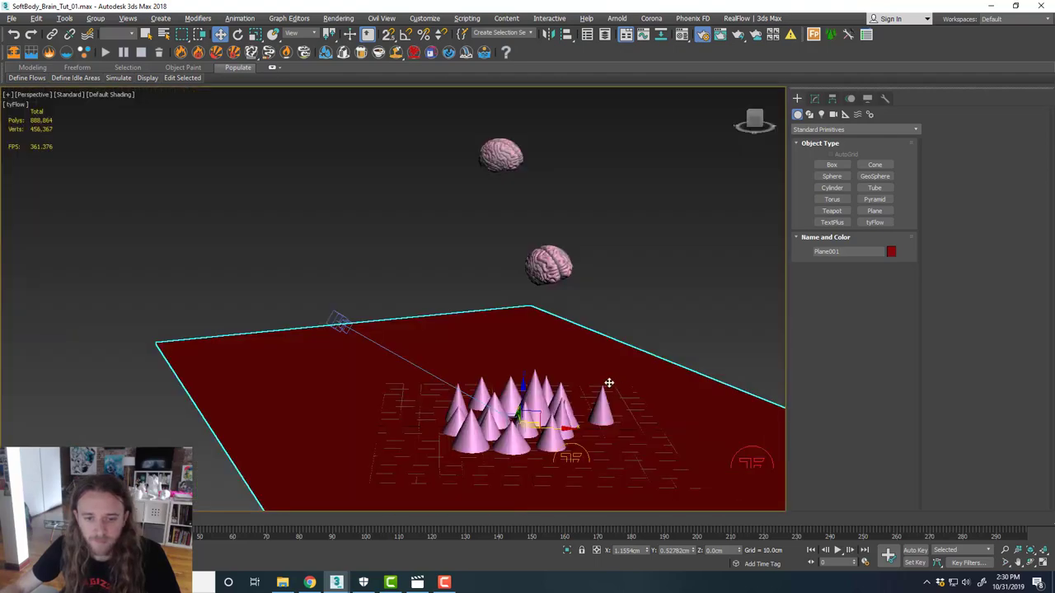
{"action": "scroll", "coordinate": [607, 384], "scroll_direction": "down", "scroll_amount": 3}
{"action": "middle_click_drag", "start_coordinate": [570, 357], "coordinate": [501, 294]}
{"action": "left_click", "coordinate": [106, 96]}
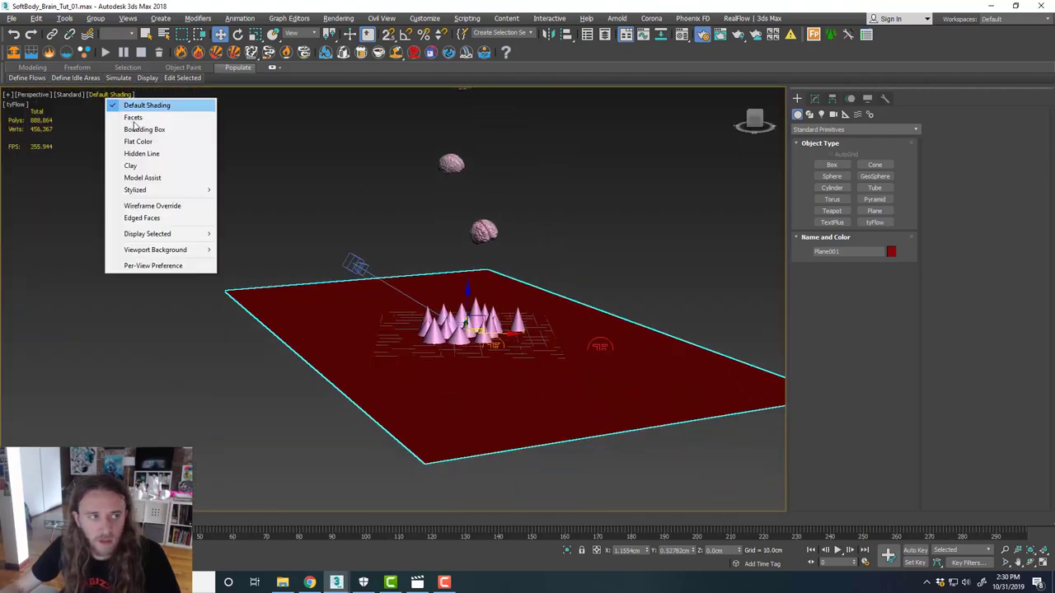
{"action": "left_click", "coordinate": [142, 218]}
{"action": "scroll", "coordinate": [577, 295], "scroll_direction": "up", "scroll_amount": 3}
{"action": "scroll", "coordinate": [493, 307], "scroll_direction": "down", "scroll_amount": 3}
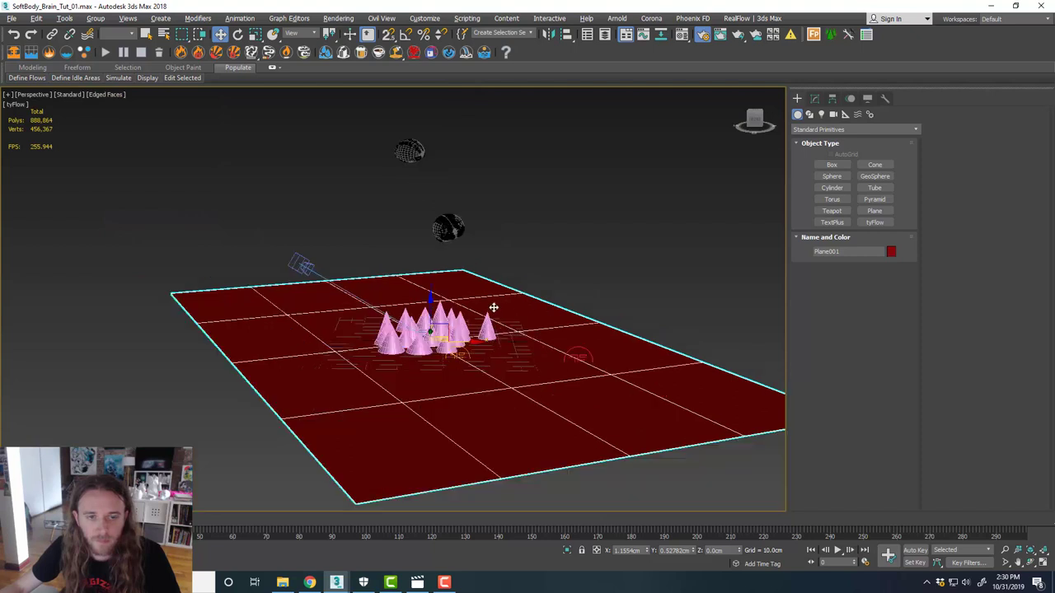
{"action": "left_click", "coordinate": [107, 94]}
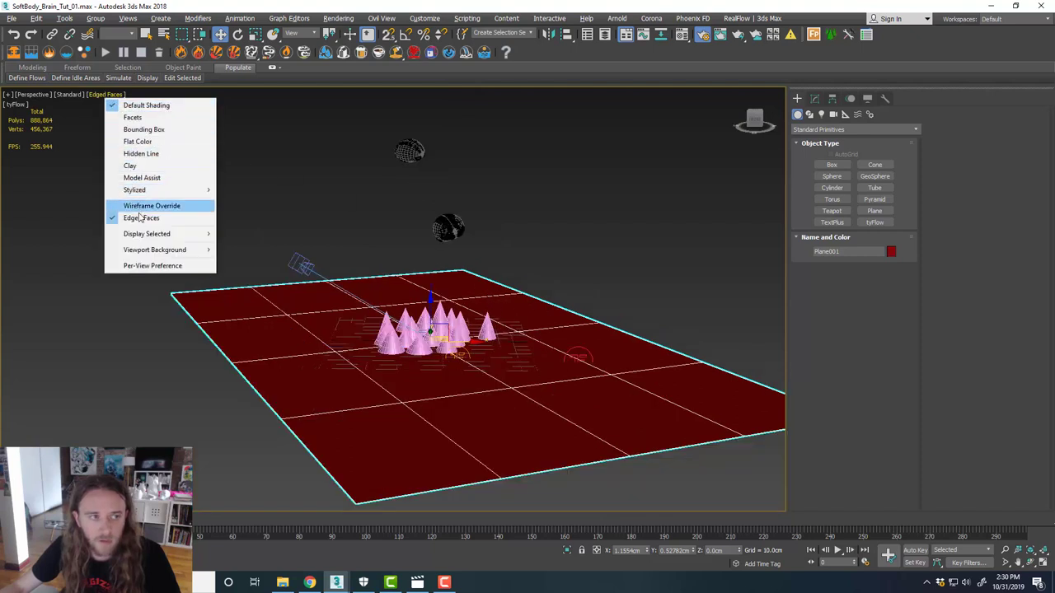
Reduce the plane's length and width segments to 1 each.
{"action": "left_click", "coordinate": [815, 99]}
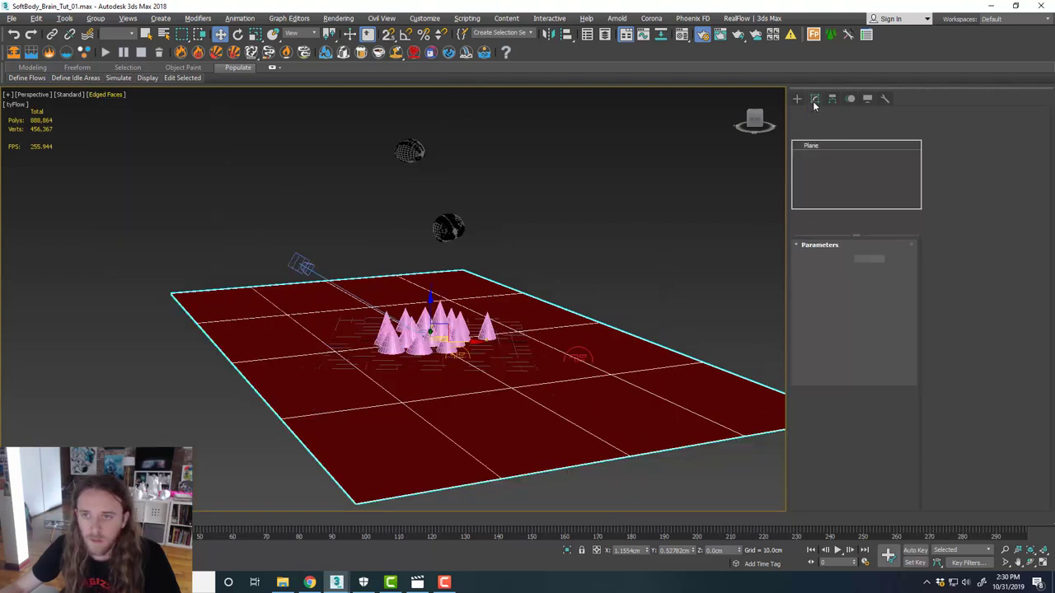
{"action": "right_click", "coordinate": [887, 288]}
{"action": "right_click", "coordinate": [886, 300]}
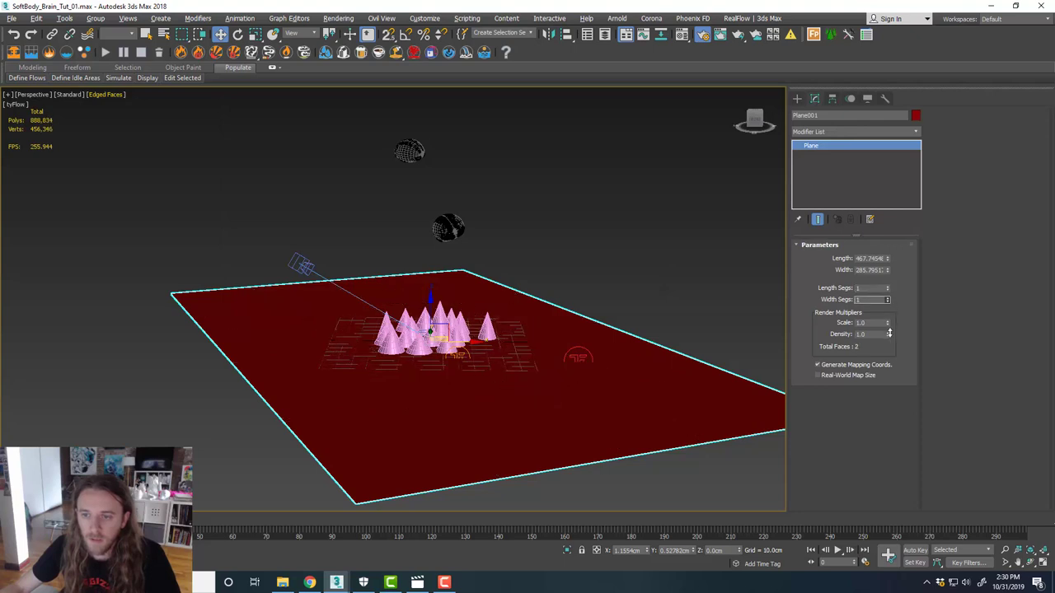
Add an Edit Poly modifier to the plane and extend its edge opposite the camera straight up about 222 cm as a wall.
{"action": "left_click", "coordinate": [914, 132]}
{"action": "scroll", "coordinate": [881, 280], "scroll_direction": "down", "scroll_amount": 3}
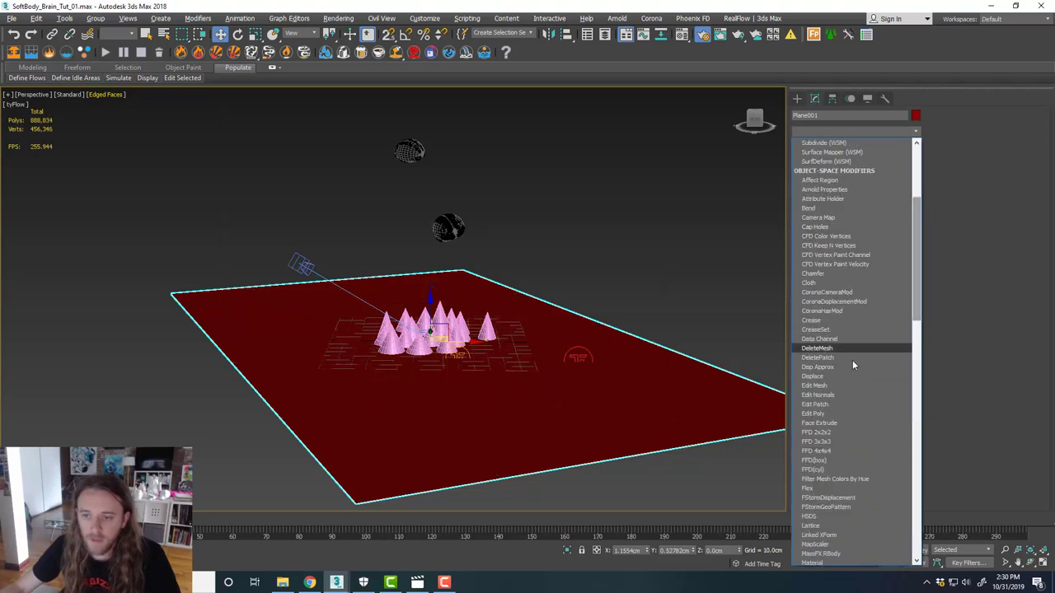
{"action": "left_click", "coordinate": [845, 412]}
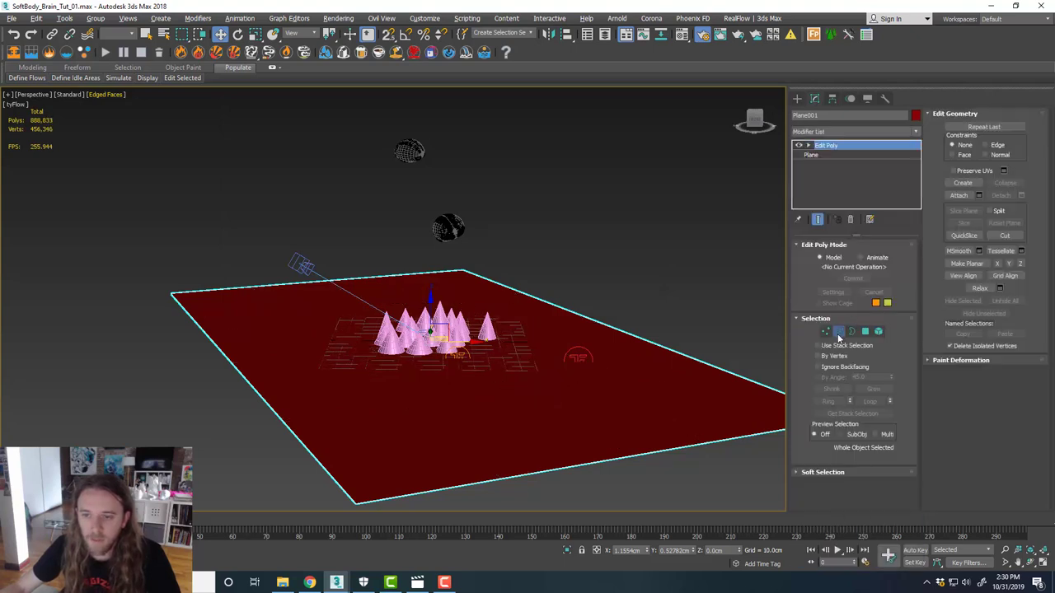
{"action": "left_click", "coordinate": [839, 331]}
{"action": "left_click", "coordinate": [580, 329]}
{"action": "scroll", "coordinate": [521, 361], "scroll_direction": "down", "scroll_amount": 3}
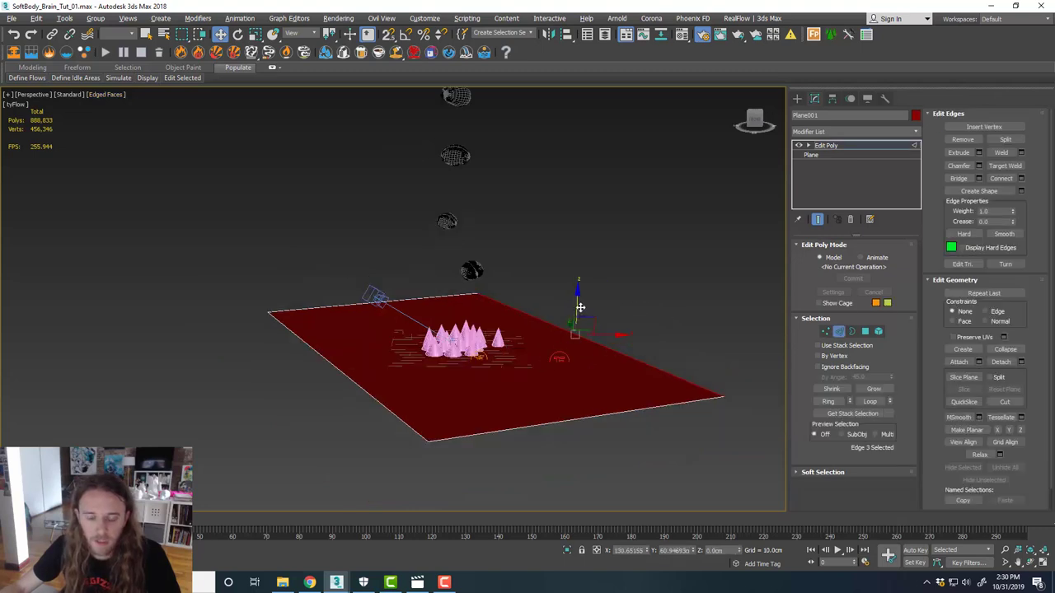
{"action": "left_click_drag", "start_coordinate": [577, 304], "coordinate": [619, 99], "text": "shift"}
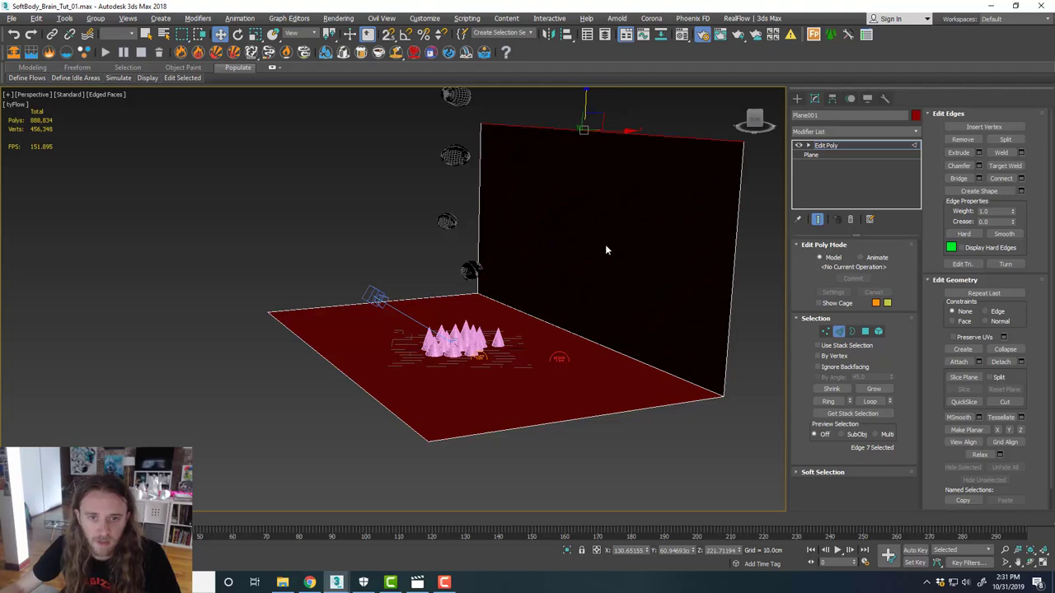
Select the edge where the wall meets the floor and add a Chamfer modifier to it.
{"action": "middle_click_drag", "start_coordinate": [605, 244], "coordinate": [638, 309], "text": "alt"}
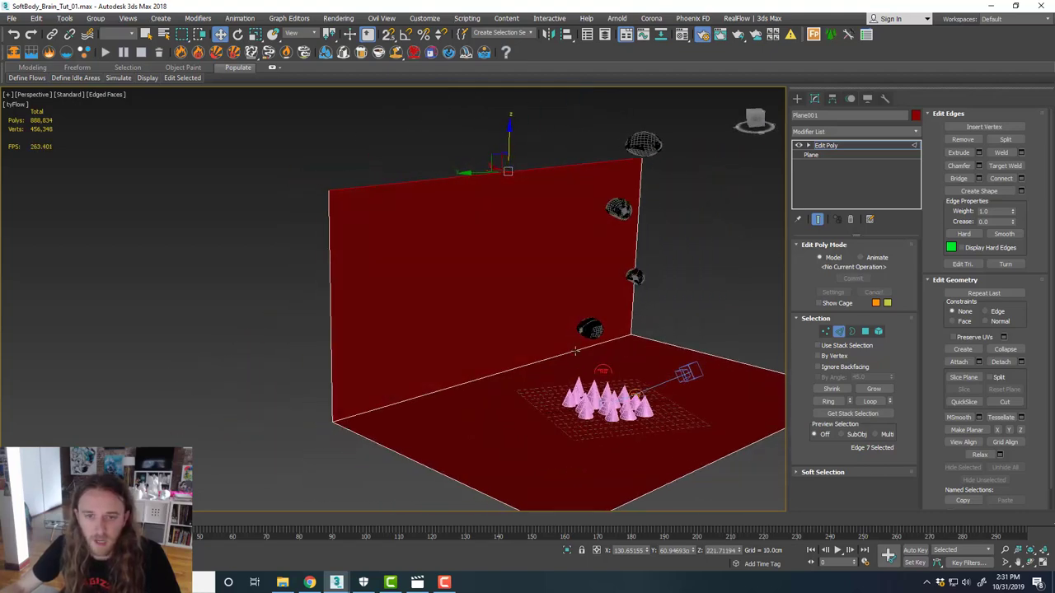
{"action": "left_click", "coordinate": [550, 359]}
{"action": "scroll", "coordinate": [564, 367], "scroll_direction": "up", "scroll_amount": 3}
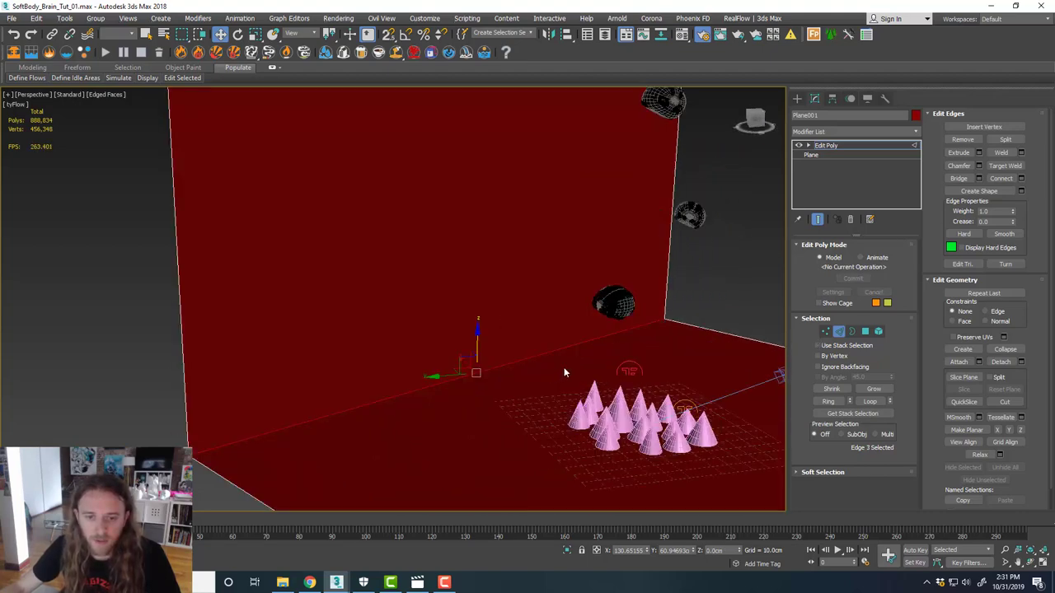
{"action": "left_click", "coordinate": [919, 132]}
{"action": "left_click_drag", "start_coordinate": [916, 165], "coordinate": [914, 212]}
{"action": "left_click", "coordinate": [849, 284]}
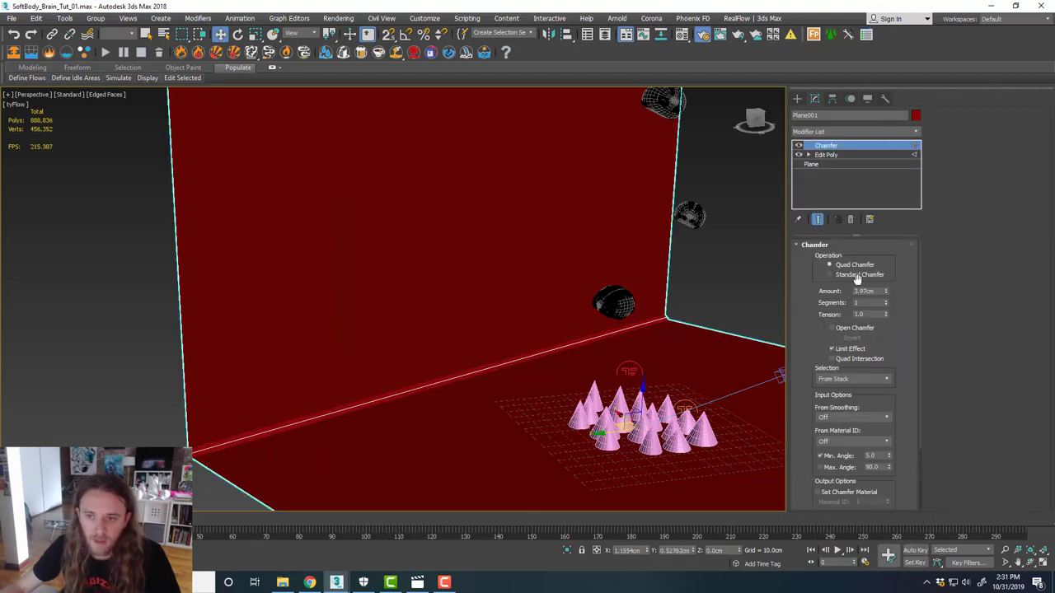
Round the backdrop corner using Standard Chamfer with an amount of about 65.2 cm and 20 segments.
{"action": "left_click", "coordinate": [857, 275]}
{"action": "left_click_drag", "start_coordinate": [886, 293], "coordinate": [923, 4]}
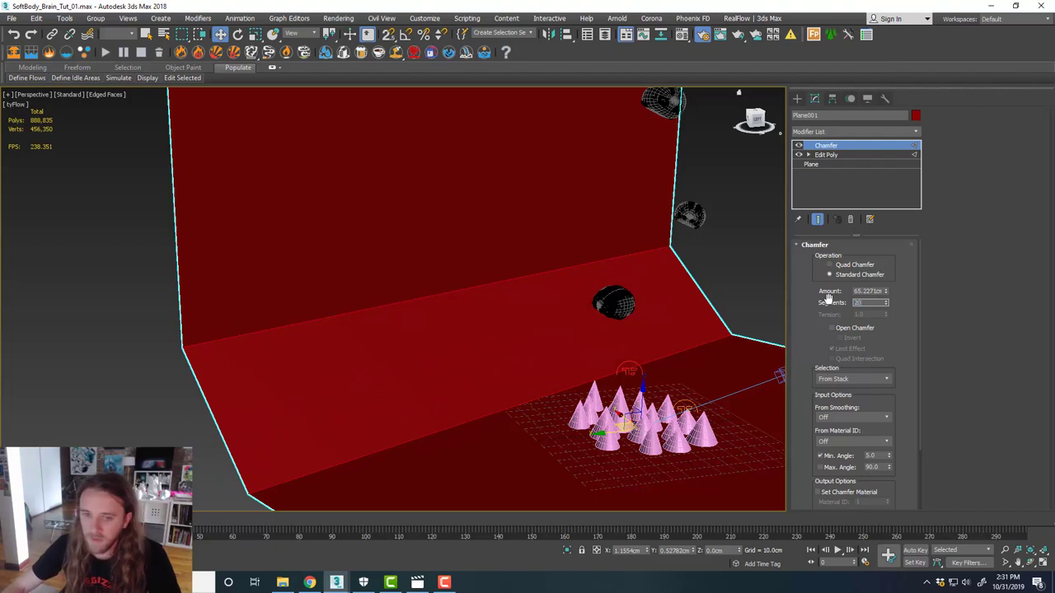
{"action": "key", "text": "Return"}
{"action": "scroll", "coordinate": [546, 417], "scroll_direction": "down", "scroll_amount": 4}
{"action": "middle_click_drag", "start_coordinate": [562, 421], "coordinate": [498, 411], "text": "alt"}
{"action": "key", "text": "alt+w"}
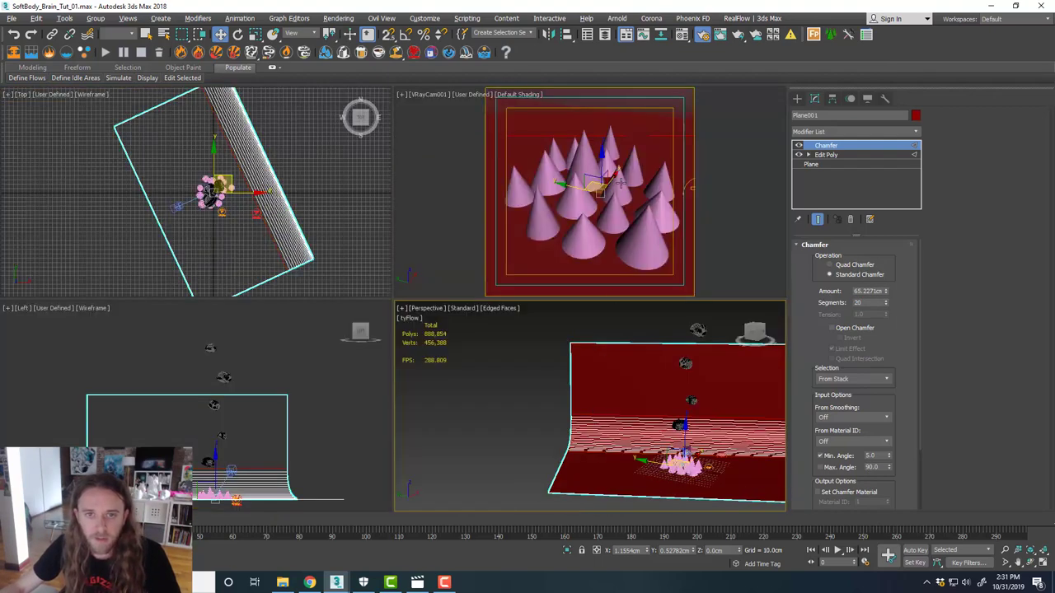
{"action": "key", "text": "alt+w"}
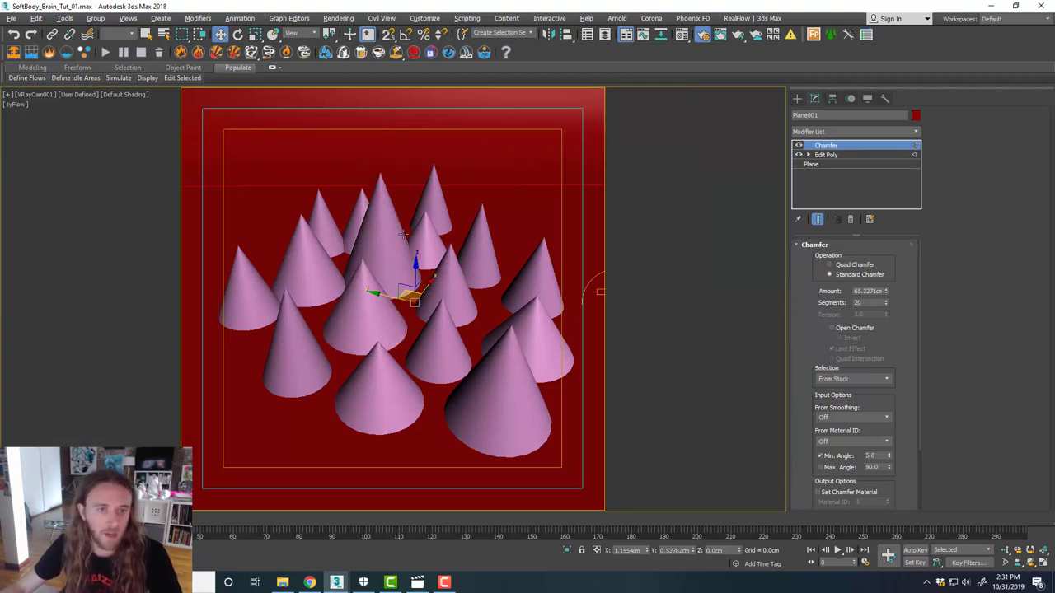
{"action": "key", "text": "alt+w"}
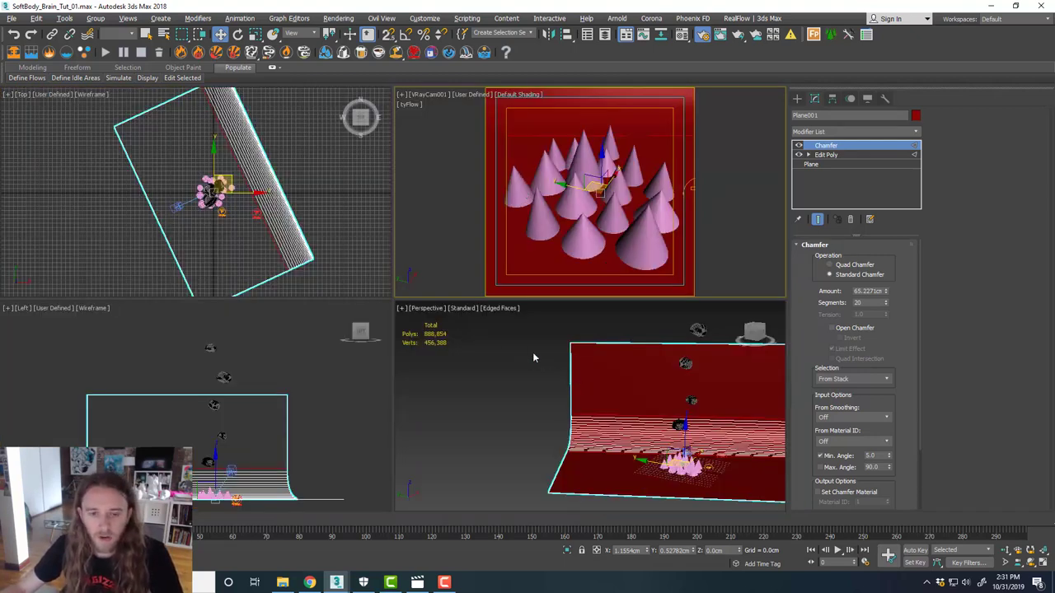
Draw a disc-type VRayLight with a radius of about 61 cm beside the cones in the top view.
{"action": "left_click", "coordinate": [331, 214]}
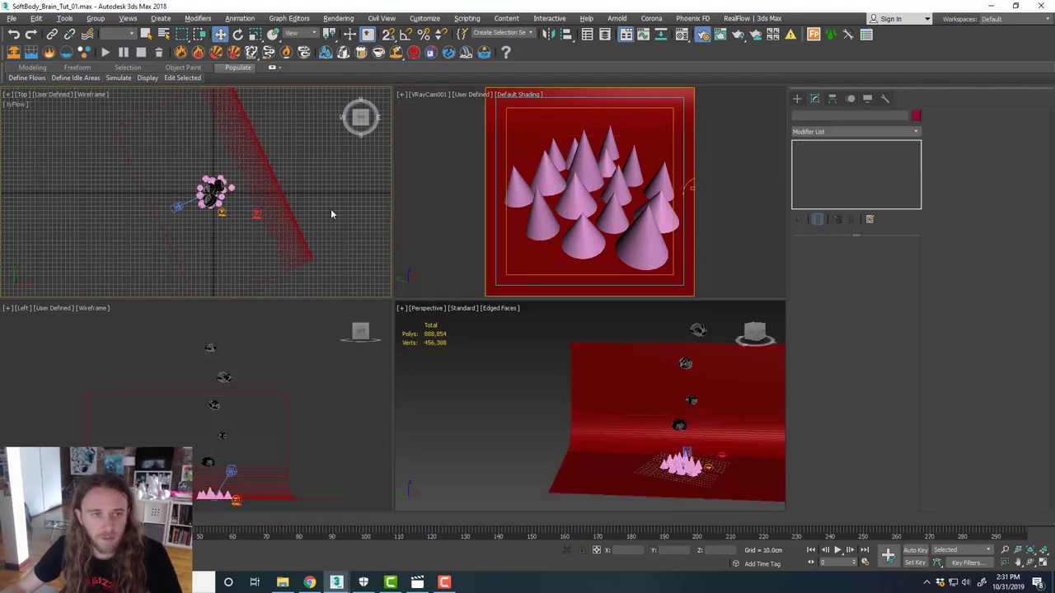
{"action": "key", "text": "alt+w"}
{"action": "scroll", "coordinate": [476, 323], "scroll_direction": "down", "scroll_amount": 3}
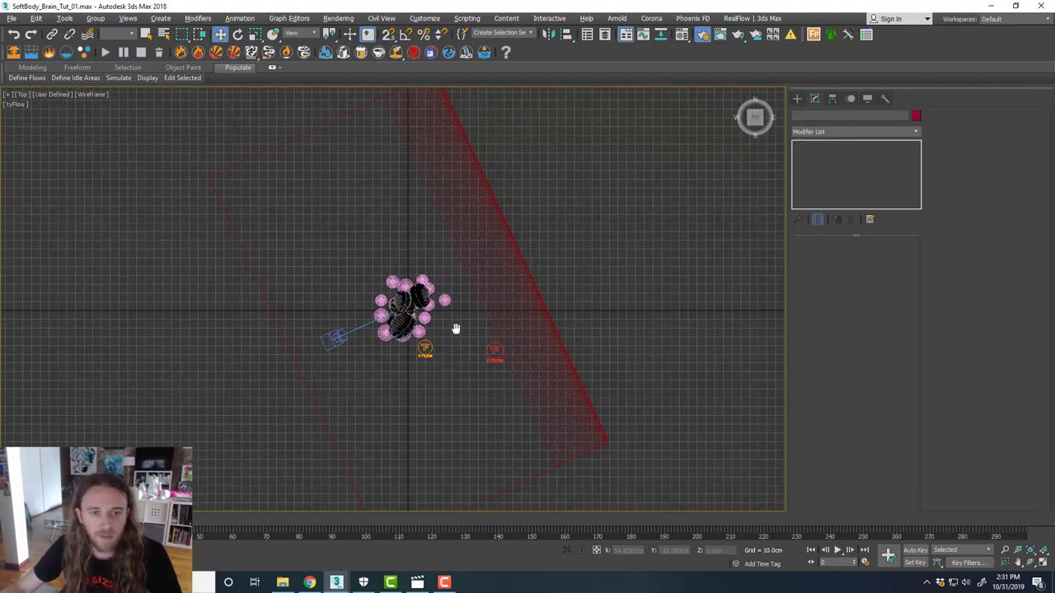
{"action": "left_click", "coordinate": [797, 99]}
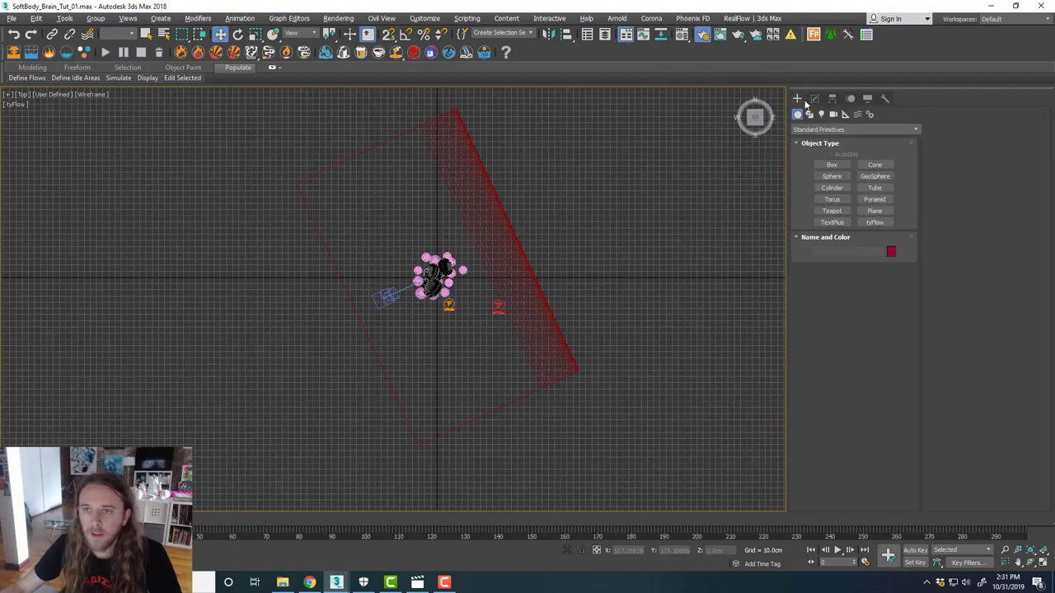
{"action": "left_click", "coordinate": [822, 114]}
{"action": "left_click", "coordinate": [834, 127]}
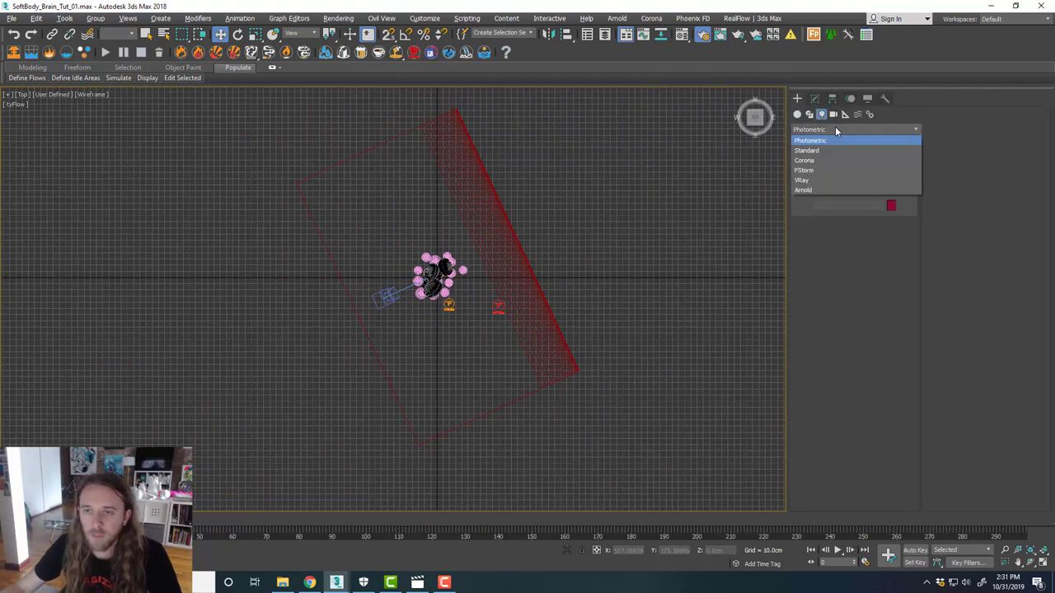
{"action": "left_click", "coordinate": [836, 178]}
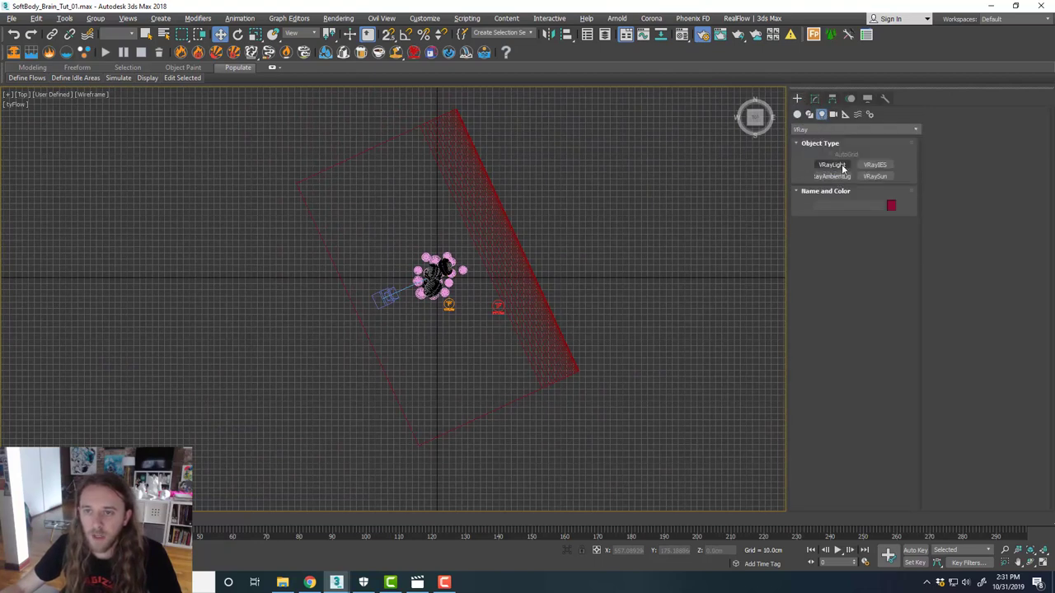
{"action": "left_click", "coordinate": [841, 164]}
{"action": "left_click", "coordinate": [883, 239]}
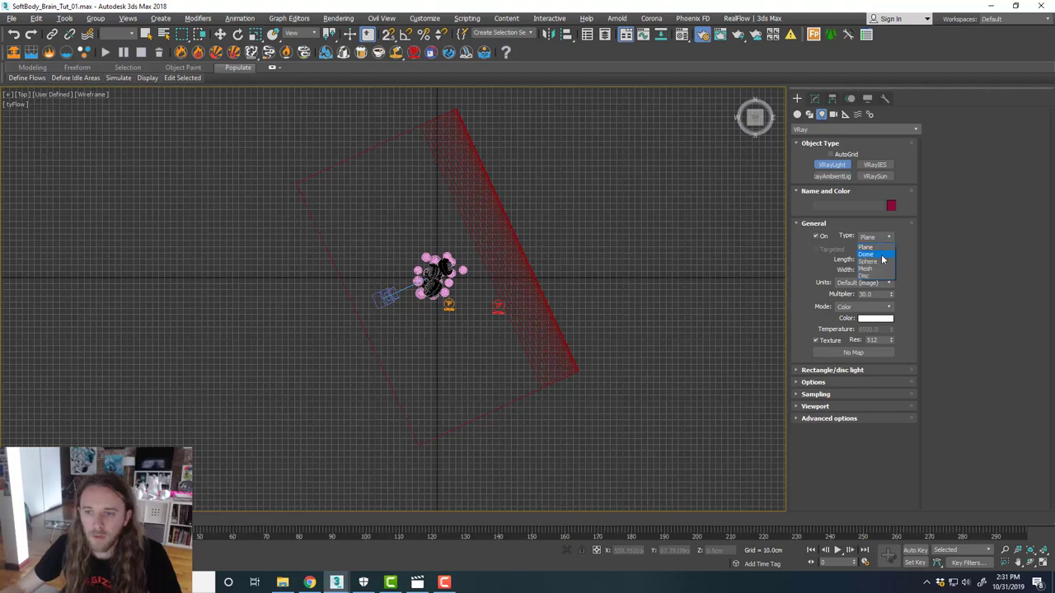
{"action": "left_click", "coordinate": [871, 276]}
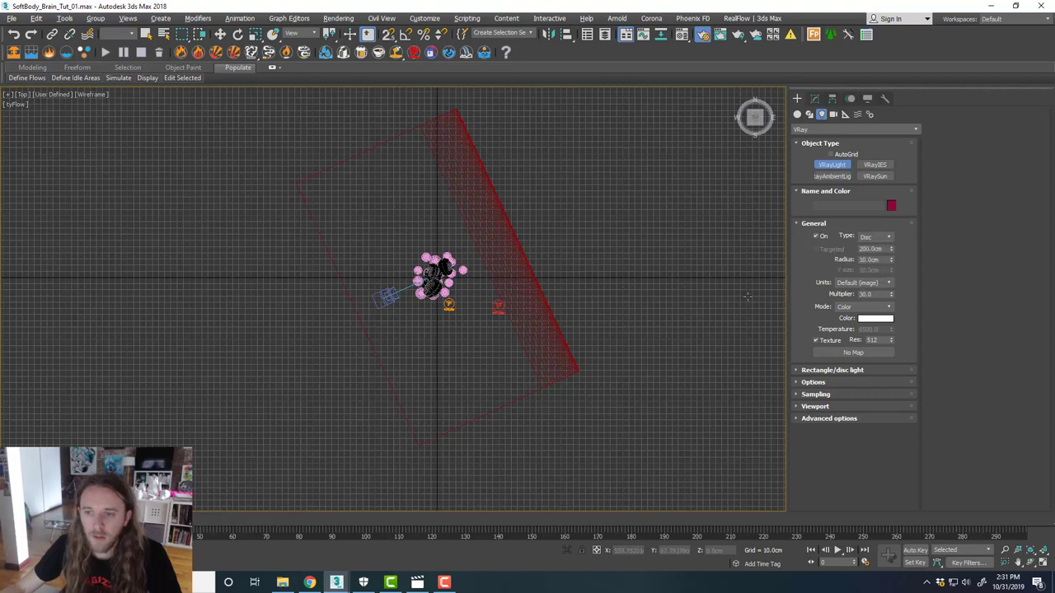
{"action": "left_click_drag", "start_coordinate": [430, 354], "coordinate": [446, 318]}
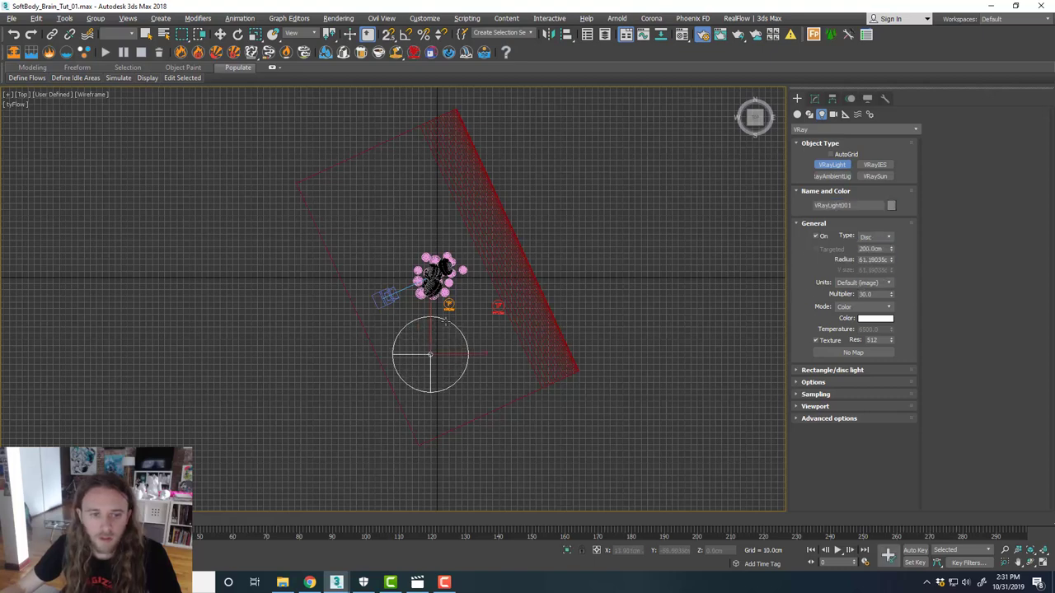
Raise the disc light about 112 cm above the floor.
{"action": "key", "text": "e"}
{"action": "key", "text": "alt+w"}
{"action": "key", "text": "alt+w"}
{"action": "middle_click_drag", "start_coordinate": [687, 371], "coordinate": [545, 375]}
{"action": "key", "text": "w"}
{"action": "left_click_drag", "start_coordinate": [572, 385], "coordinate": [577, 275]}
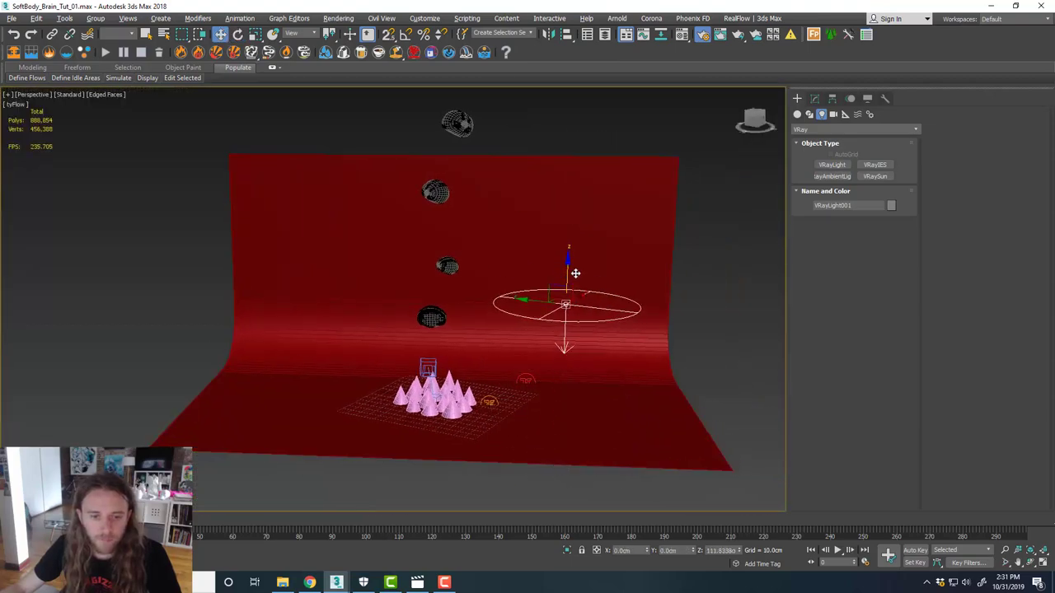
{"action": "middle_click_drag", "start_coordinate": [608, 287], "coordinate": [539, 295]}
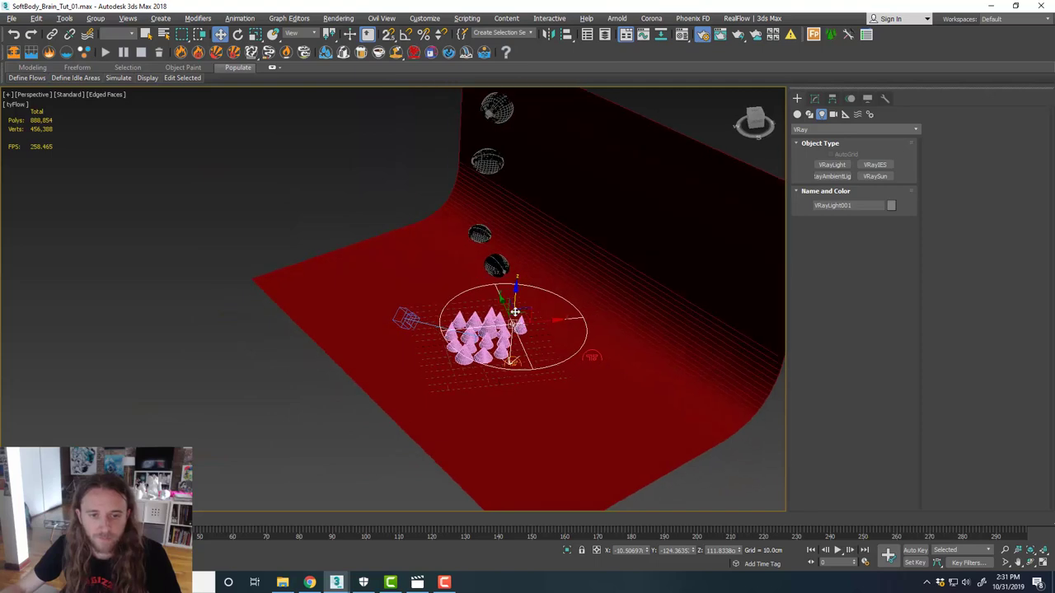
Reposition and rotate the disc light to about 52°, -6° and -9° so it aims down at the cones.
{"action": "key", "text": "e"}
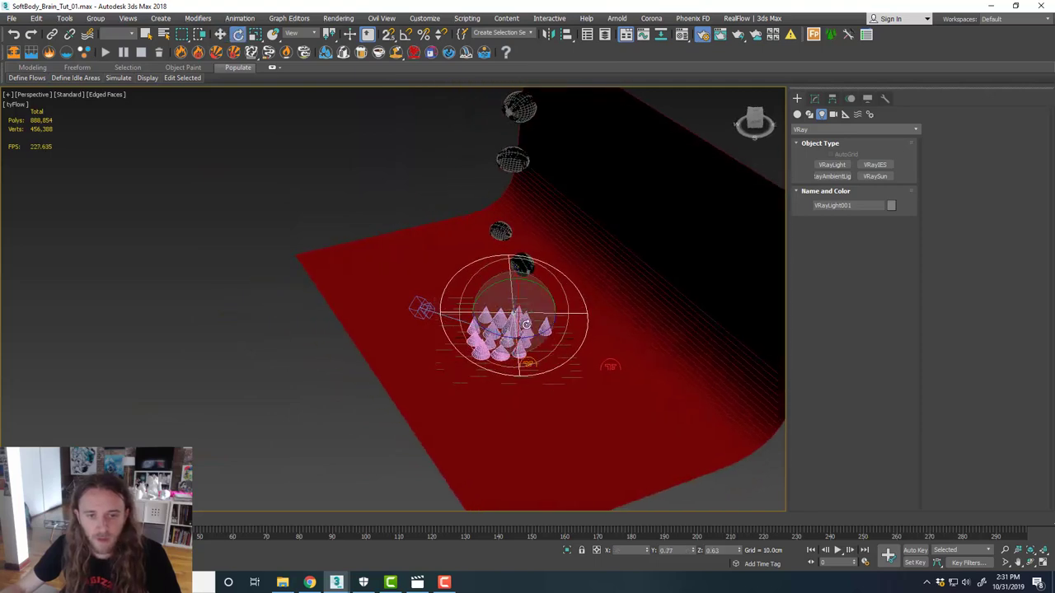
{"action": "middle_click_drag", "start_coordinate": [525, 336], "coordinate": [577, 322], "text": "alt"}
{"action": "key", "text": "w"}
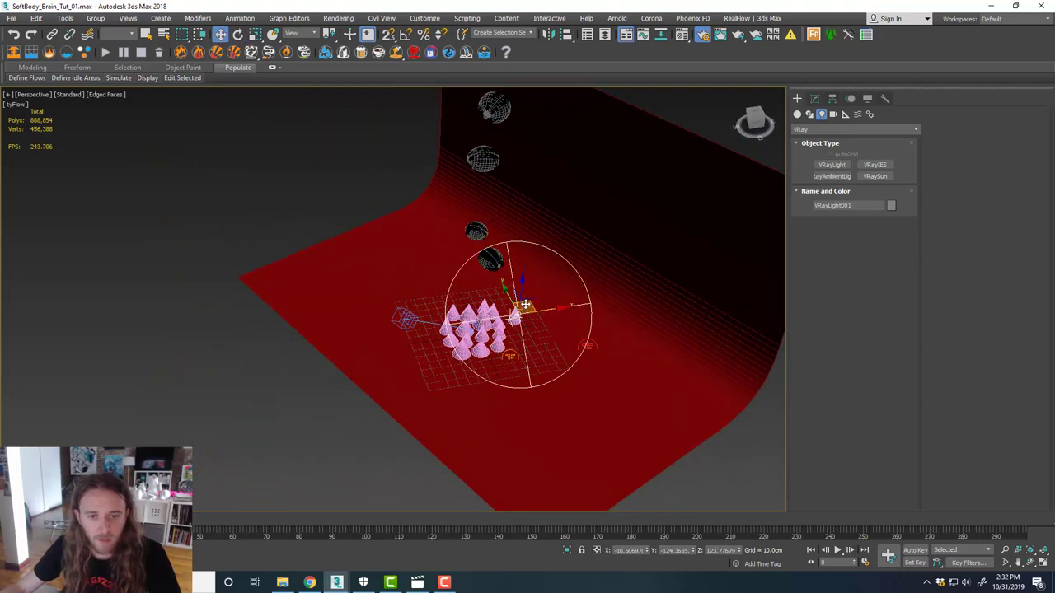
{"action": "middle_click_drag", "start_coordinate": [506, 311], "coordinate": [505, 314], "text": "alt"}
{"action": "key", "text": "e"}
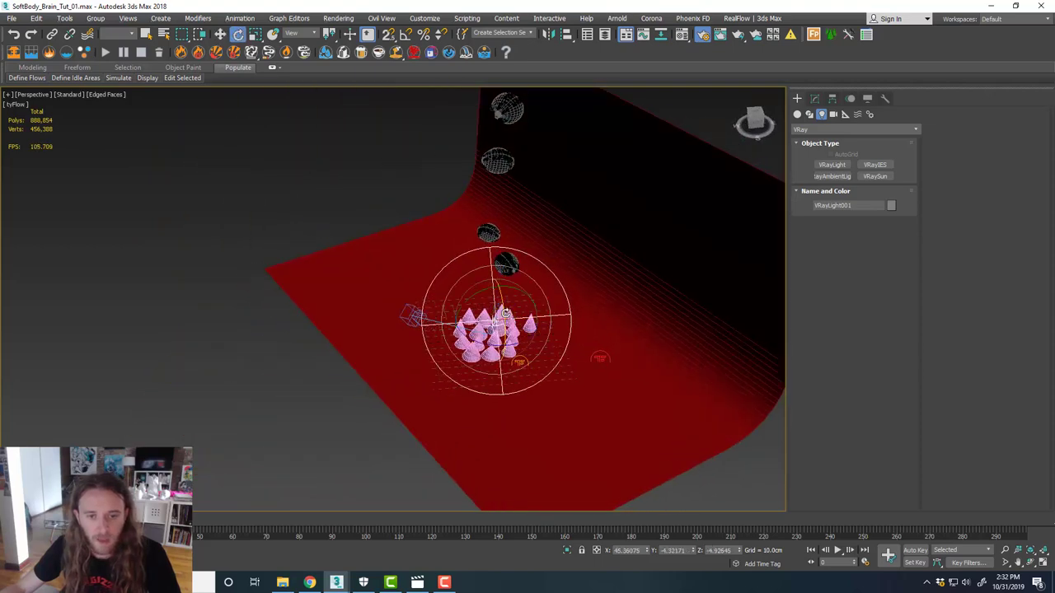
{"action": "left_click_drag", "start_coordinate": [500, 317], "coordinate": [506, 320]}
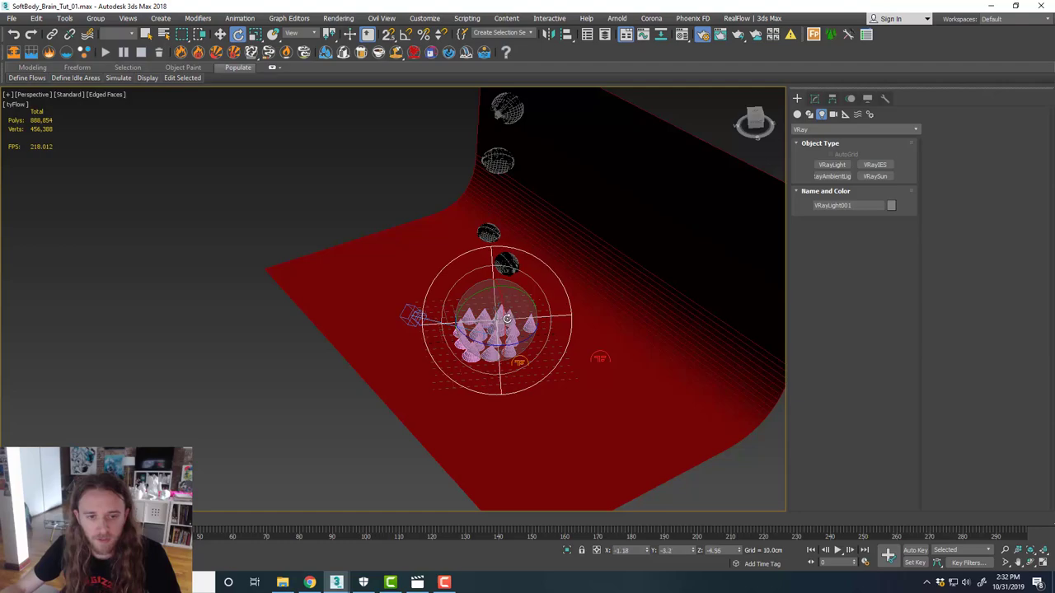
{"action": "middle_click_drag", "start_coordinate": [507, 318], "coordinate": [536, 324], "text": "alt"}
{"action": "key", "text": "w"}
{"action": "key", "text": "e"}
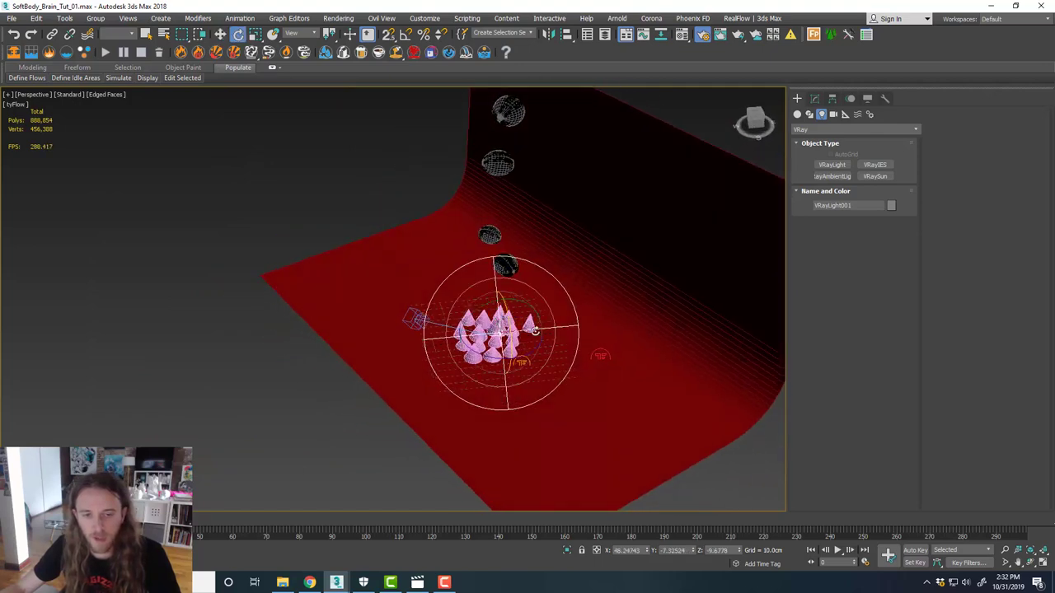
{"action": "middle_click_drag", "start_coordinate": [528, 326], "coordinate": [603, 329], "text": "alt"}
{"action": "key", "text": "alt+w"}
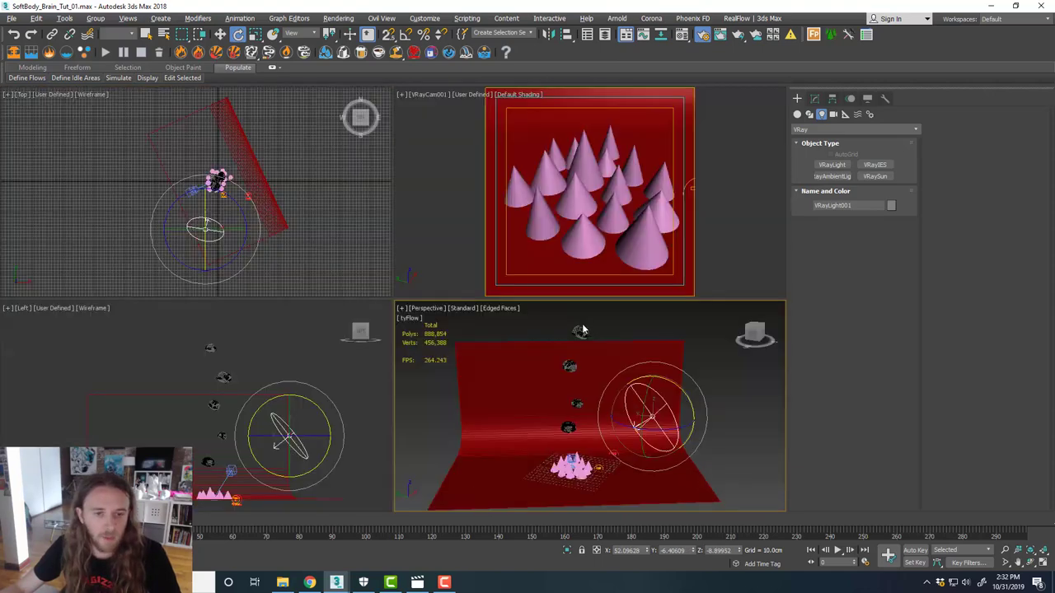
Clone the disc light to the opposite side of the cones and turn the copy to about -147° on Z, facing them.
{"action": "key", "text": "w"}
{"action": "key", "text": "alt+w"}
{"action": "mouse_move", "coordinate": [428, 357]}
{"action": "left_mouse_down", "text": "shift"}
{"action": "mouse_move", "coordinate": [399, 182]}
{"action": "mouse_move", "coordinate": [456, 198]}
{"action": "mouse_move", "coordinate": [528, 267]}
{"action": "left_mouse_up", "text": "shift"}
{"action": "left_click", "coordinate": [527, 338]}
{"action": "key", "text": "e"}
{"action": "key", "text": "alt+w"}
{"action": "middle_click", "coordinate": [495, 355]}
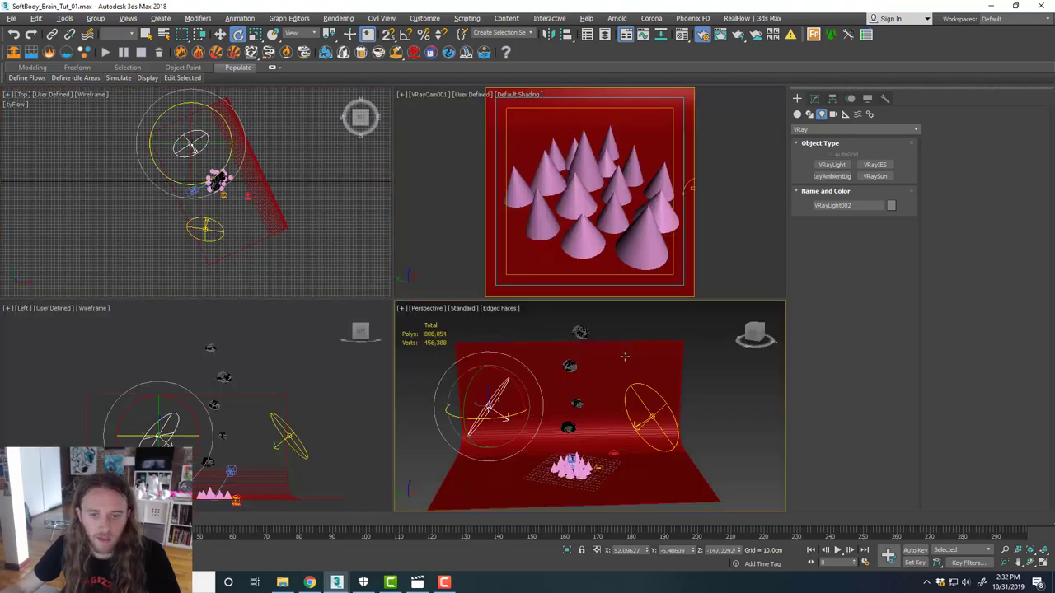
{"action": "key", "text": "alt+w"}
{"action": "middle_click_drag", "start_coordinate": [490, 354], "coordinate": [536, 320]}
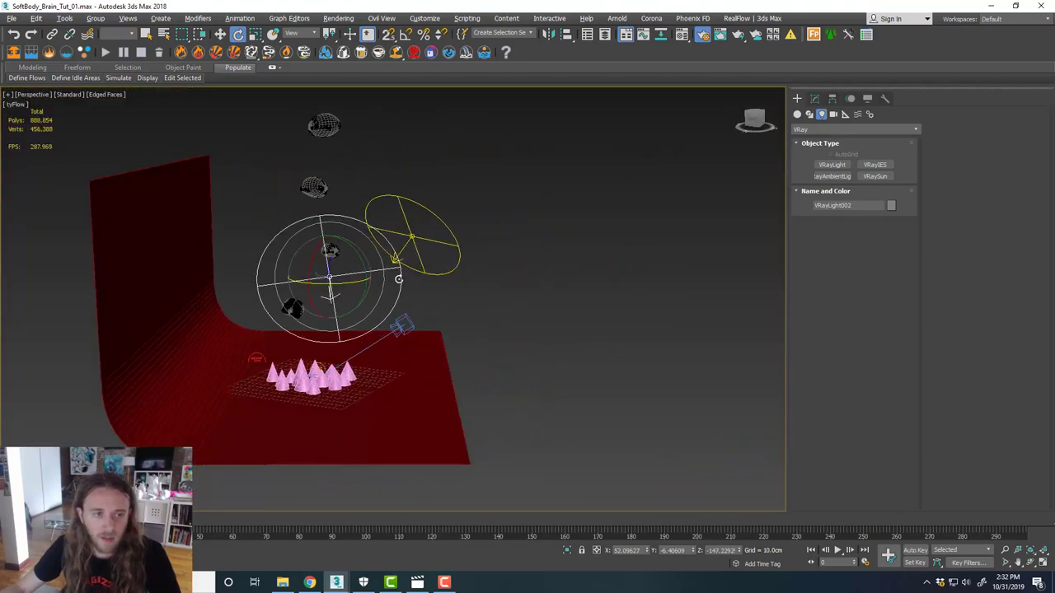
Lower the cloned disc light to about 69 cm above the floor and tilt it to about 72° on X.
{"action": "key", "text": "w"}
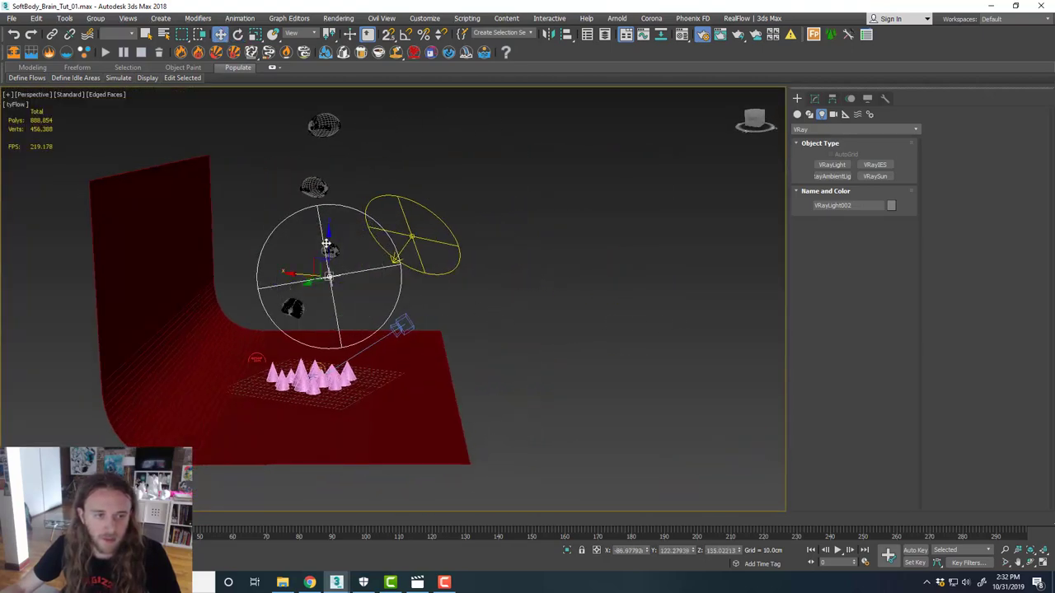
{"action": "left_click_drag", "start_coordinate": [330, 249], "coordinate": [331, 319]}
{"action": "middle_click_drag", "start_coordinate": [330, 319], "coordinate": [297, 384], "text": "alt"}
{"action": "key", "text": "e"}
{"action": "key", "text": "w"}
{"action": "key", "text": "e"}
{"action": "key", "text": "w"}
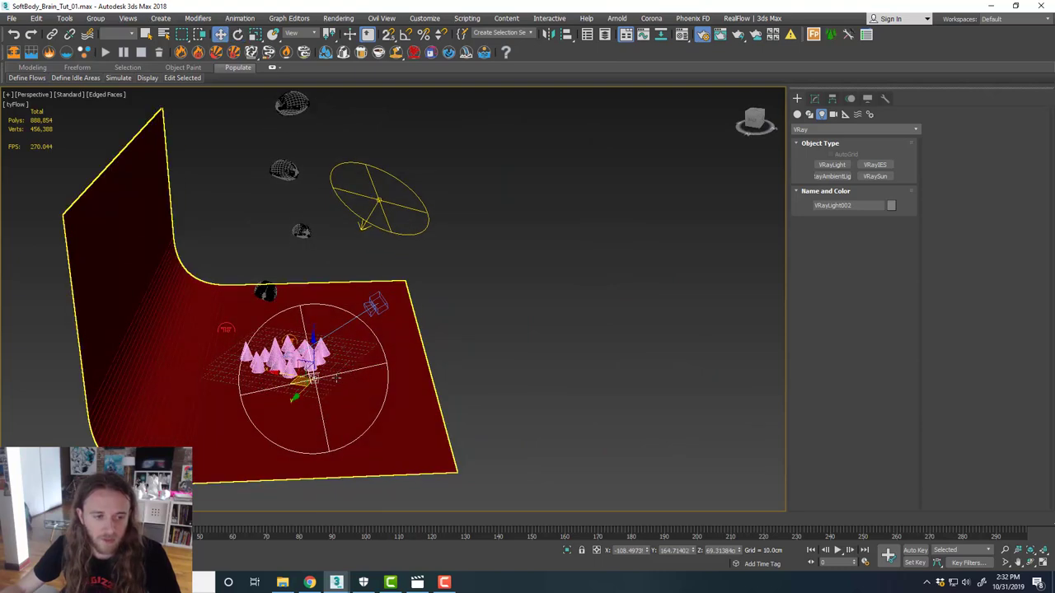
{"action": "key", "text": "e"}
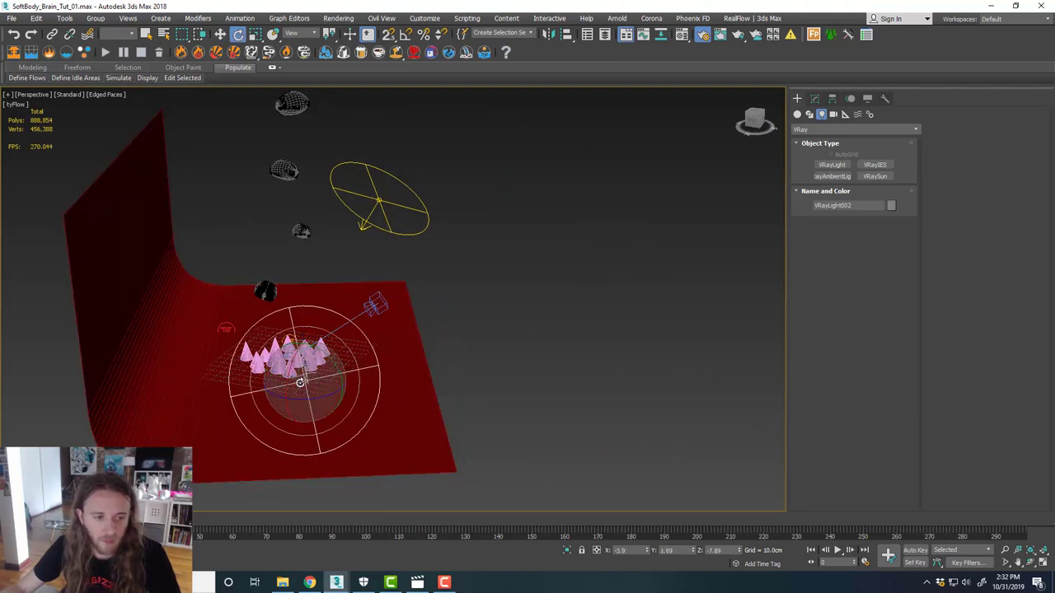
{"action": "left_click", "coordinate": [375, 374]}
{"action": "middle_click_drag", "start_coordinate": [375, 373], "coordinate": [494, 421], "text": "alt"}
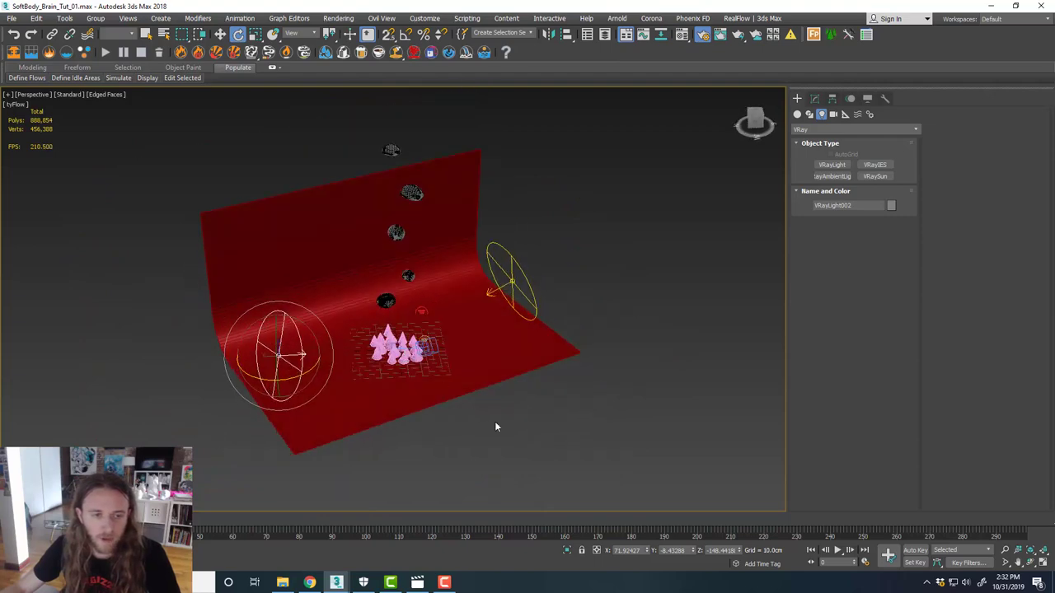
Draw a plane-type VRayLight about 487 cm long and 44 cm wide across the backdrop in the top view.
{"action": "key", "text": "alt+w"}
{"action": "left_click", "coordinate": [342, 244]}
{"action": "key", "text": "alt+w"}
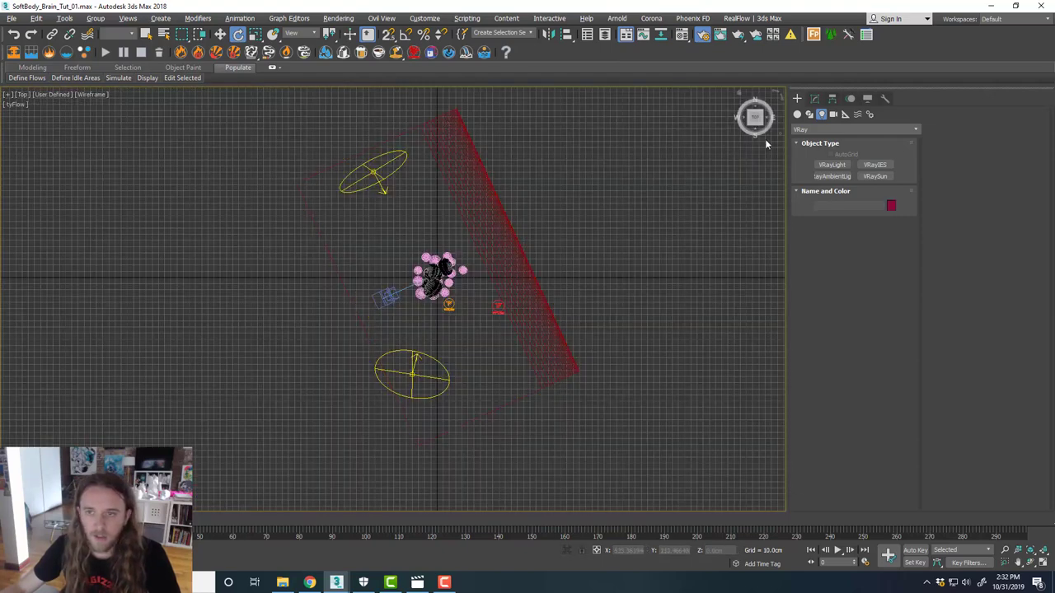
{"action": "left_click", "coordinate": [845, 168]}
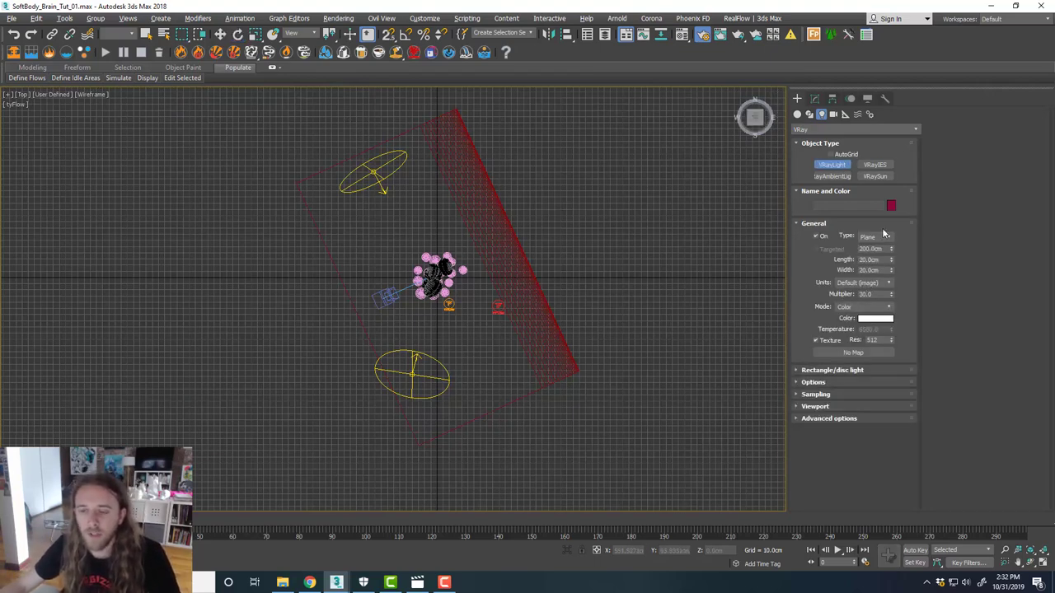
{"action": "left_click_drag", "start_coordinate": [331, 229], "coordinate": [634, 257]}
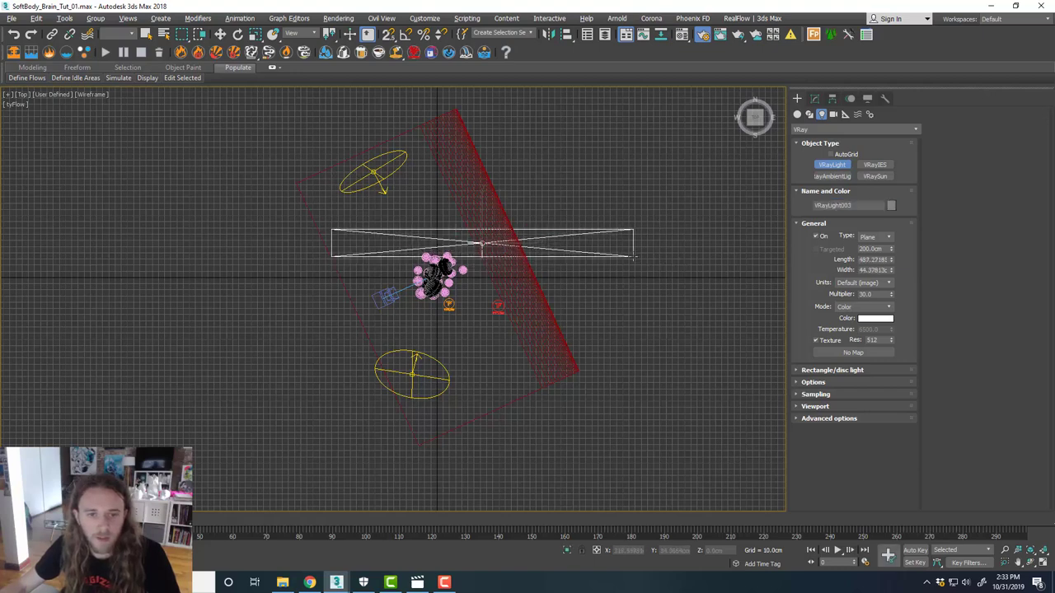
Rotate the plane light -65° with angle snap so it runs parallel to the backdrop wall.
{"action": "key", "text": "e"}
{"action": "left_click_drag", "start_coordinate": [515, 215], "coordinate": [550, 237]}
{"action": "key", "text": "ctrl+z"}
{"action": "left_click_drag", "start_coordinate": [394, 31], "coordinate": [395, 87]}
{"action": "left_click", "coordinate": [406, 34]}
{"action": "left_click_drag", "start_coordinate": [533, 235], "coordinate": [503, 241]}
{"action": "key", "text": "w"}
{"action": "key", "text": "ctrl+z"}
{"action": "key", "text": "ctrl+z"}
Shrink the plane light to about 443 by 43 cm and raise it about 198 cm above the floor.
{"action": "left_click", "coordinate": [815, 98]}
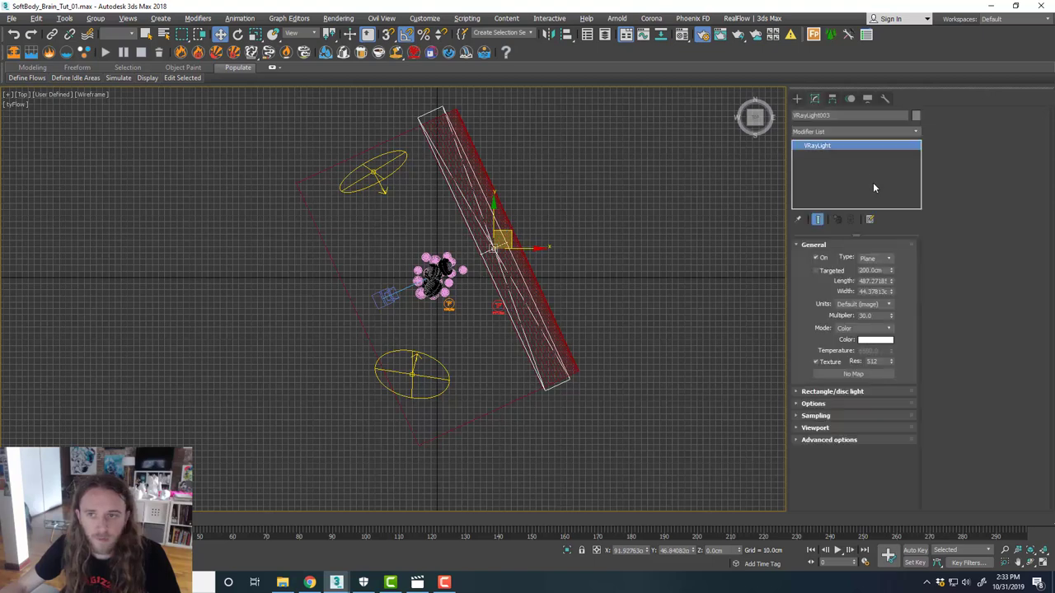
{"action": "left_click_drag", "start_coordinate": [891, 295], "coordinate": [891, 284]}
{"action": "key", "text": "alt+w"}
{"action": "right_click", "coordinate": [666, 361]}
{"action": "key", "text": "alt+w"}
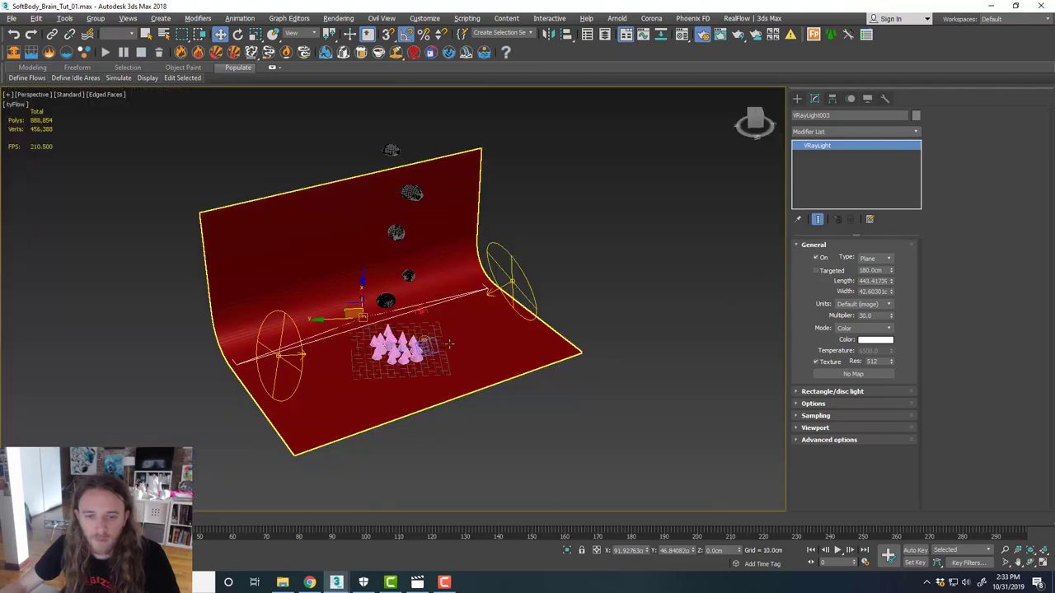
{"action": "middle_click_drag", "start_coordinate": [429, 330], "coordinate": [560, 333], "text": "alt"}
{"action": "left_click_drag", "start_coordinate": [374, 290], "coordinate": [374, 196]}
Tilt the plane light toward the backdrop using Local coordinates and move it in front of the wall's upper edge, about 217 cm high.
{"action": "key", "text": "e"}
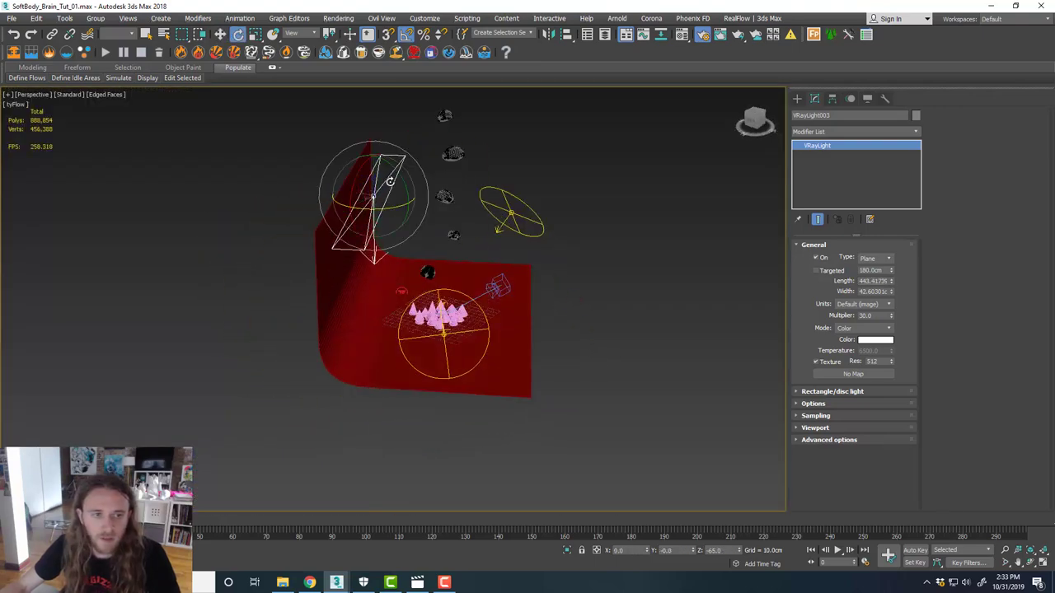
{"action": "left_click", "coordinate": [305, 33]}
{"action": "left_click", "coordinate": [305, 74]}
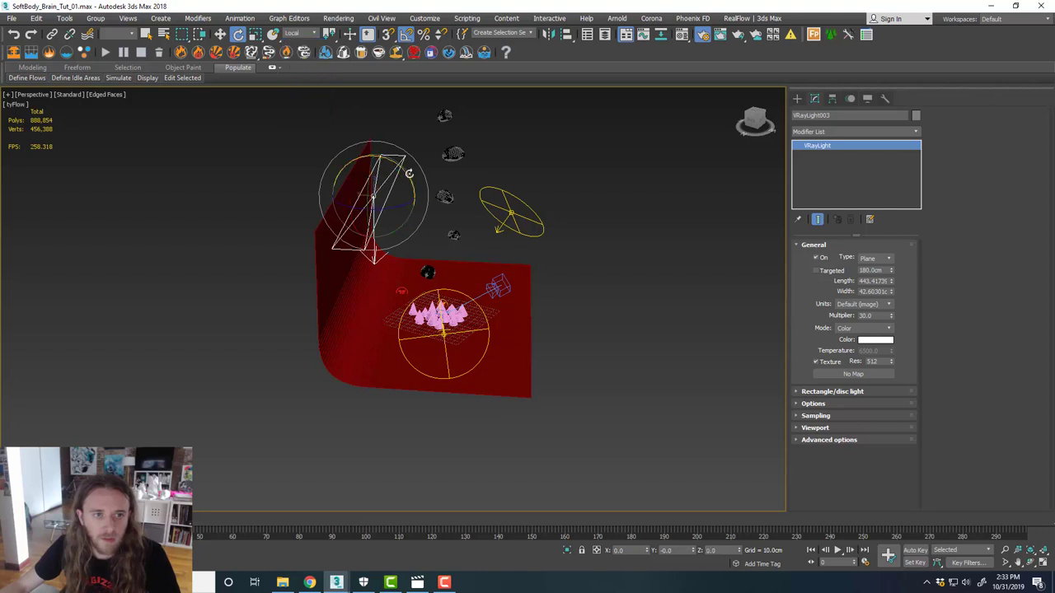
{"action": "left_click_drag", "start_coordinate": [410, 175], "coordinate": [387, 140]}
{"action": "middle_click_drag", "start_coordinate": [387, 140], "coordinate": [461, 177], "text": "alt"}
{"action": "key", "text": "w"}
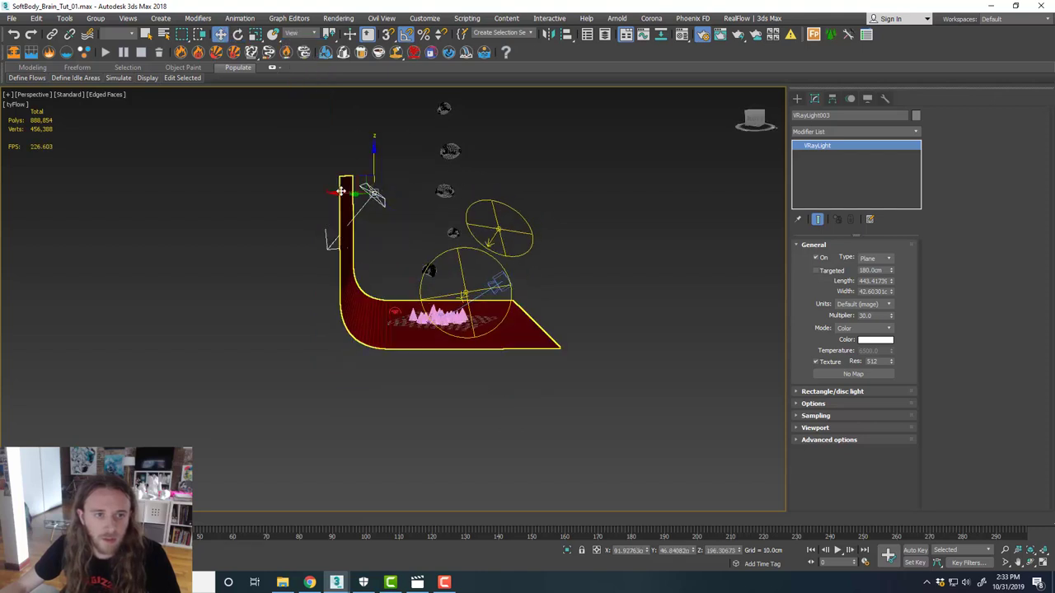
{"action": "left_click_drag", "start_coordinate": [334, 193], "coordinate": [381, 161]}
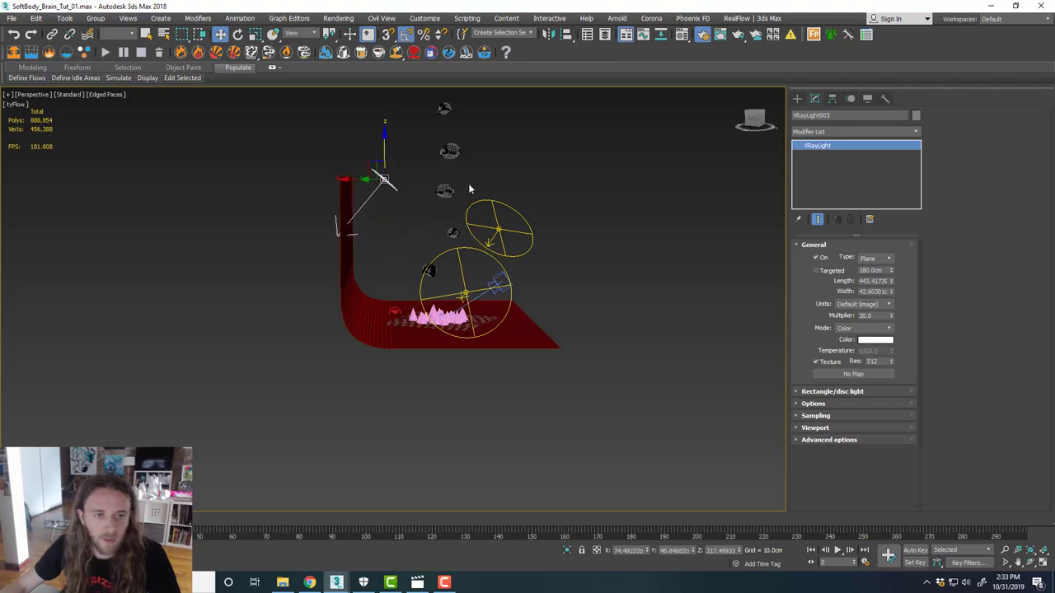
Turn off Edged Faces in the perspective viewport.
{"action": "middle_click_drag", "start_coordinate": [469, 190], "coordinate": [328, 206], "text": "alt"}
{"action": "scroll", "coordinate": [366, 268], "scroll_direction": "up", "scroll_amount": 3}
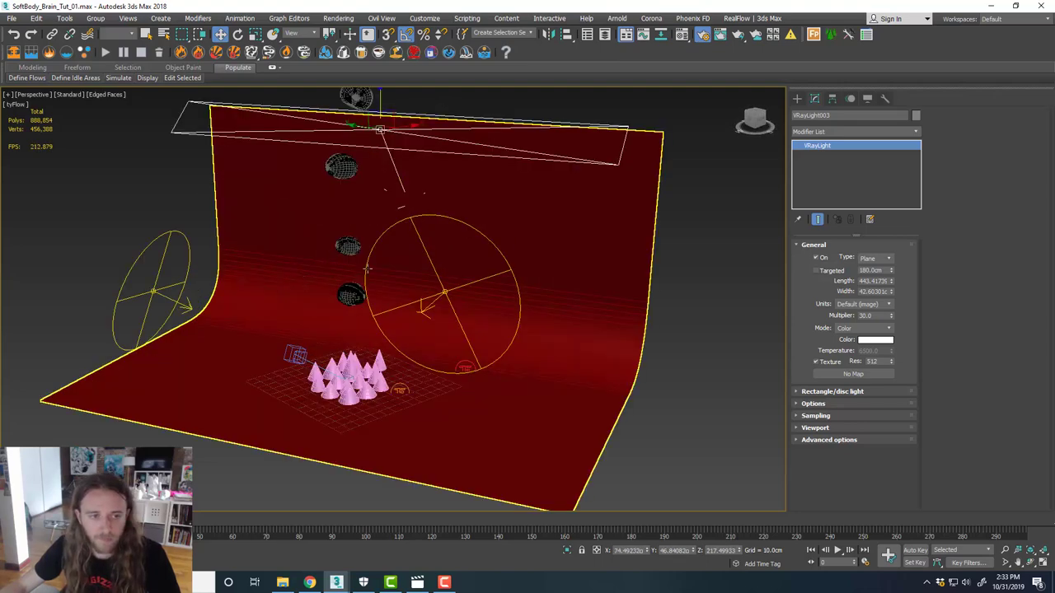
{"action": "middle_click_drag", "start_coordinate": [367, 267], "coordinate": [394, 286]}
{"action": "left_click", "coordinate": [122, 95]}
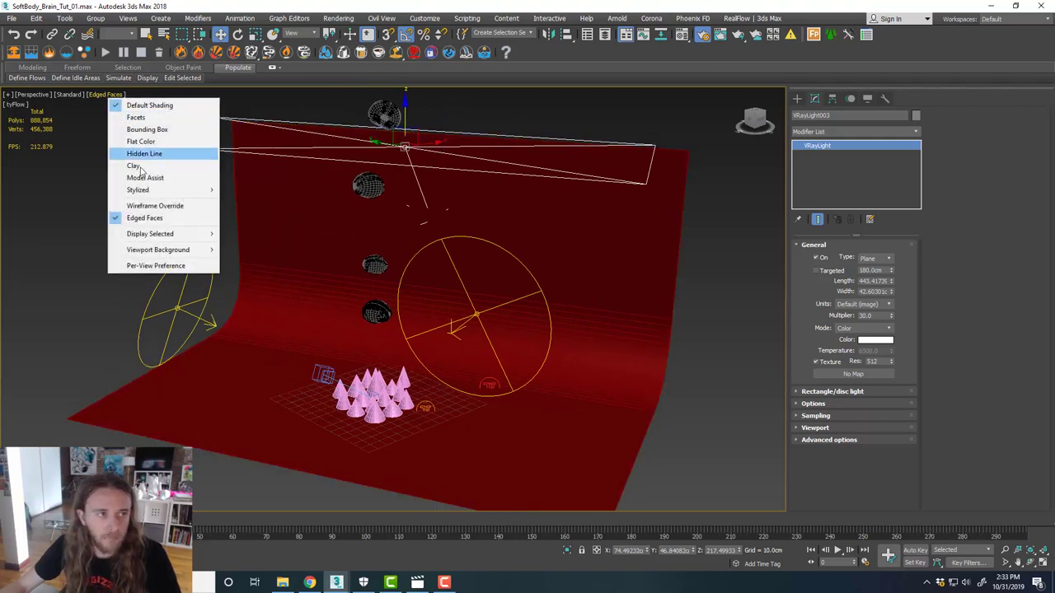
{"action": "left_click", "coordinate": [152, 218]}
Select the sphere around the lowest brain and check its display settings in Object Properties.
{"action": "scroll", "coordinate": [389, 304], "scroll_direction": "up", "scroll_amount": 10}
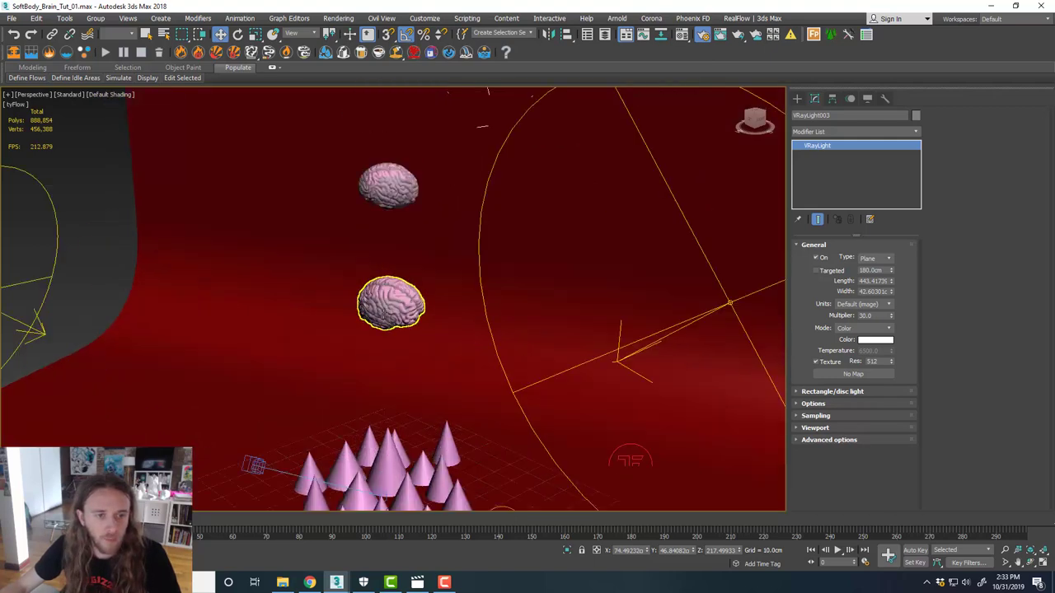
{"action": "left_click", "coordinate": [391, 305]}
{"action": "scroll", "coordinate": [391, 305], "scroll_direction": "up", "scroll_amount": 3}
{"action": "middle_click_drag", "start_coordinate": [392, 306], "coordinate": [375, 296], "text": "alt"}
{"action": "right_click", "coordinate": [376, 296]}
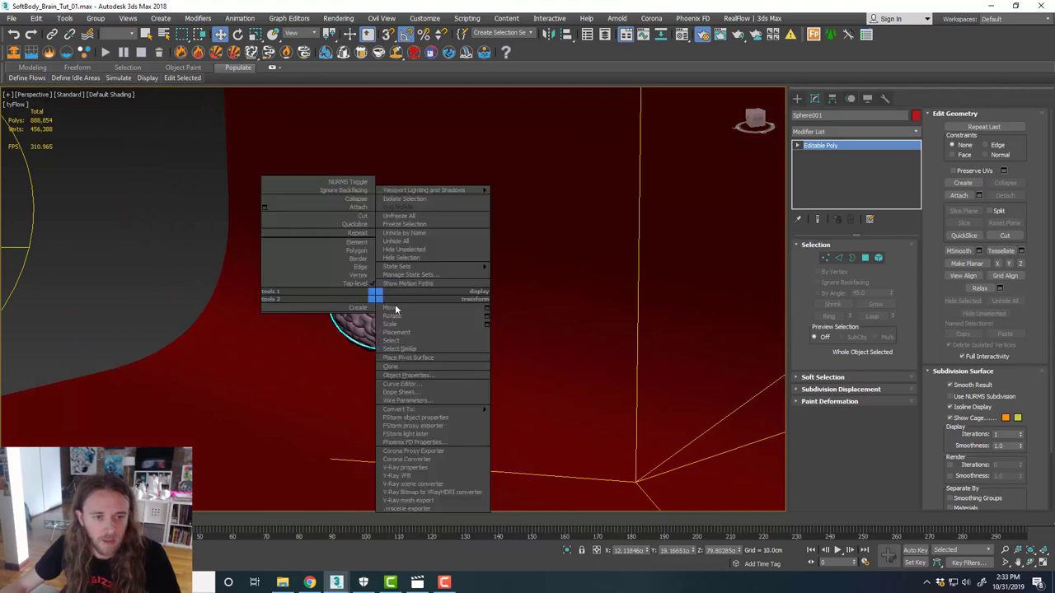
{"action": "left_click", "coordinate": [438, 375]}
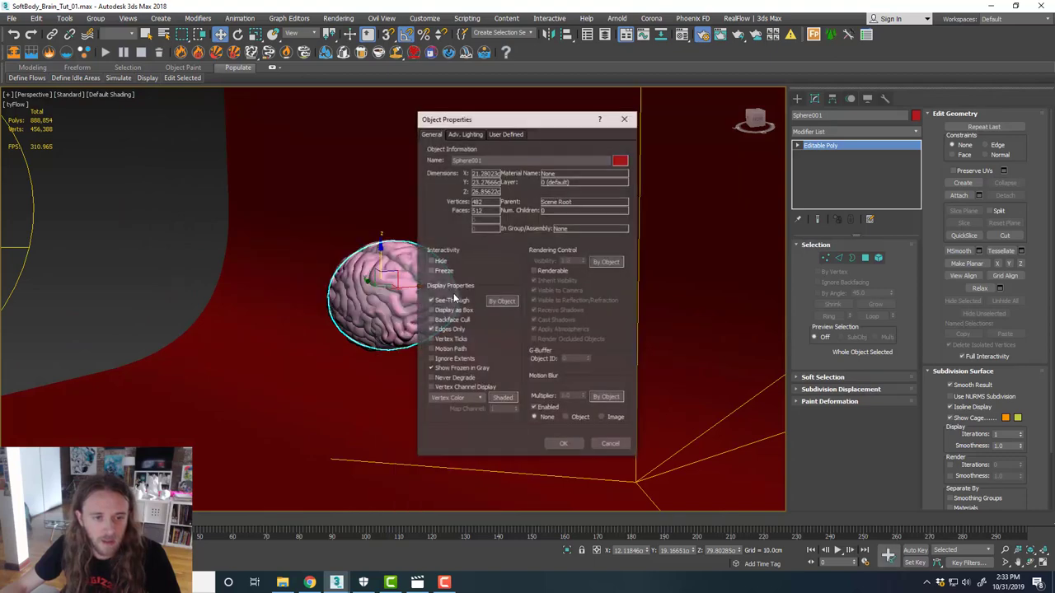
{"action": "left_click", "coordinate": [563, 445]}
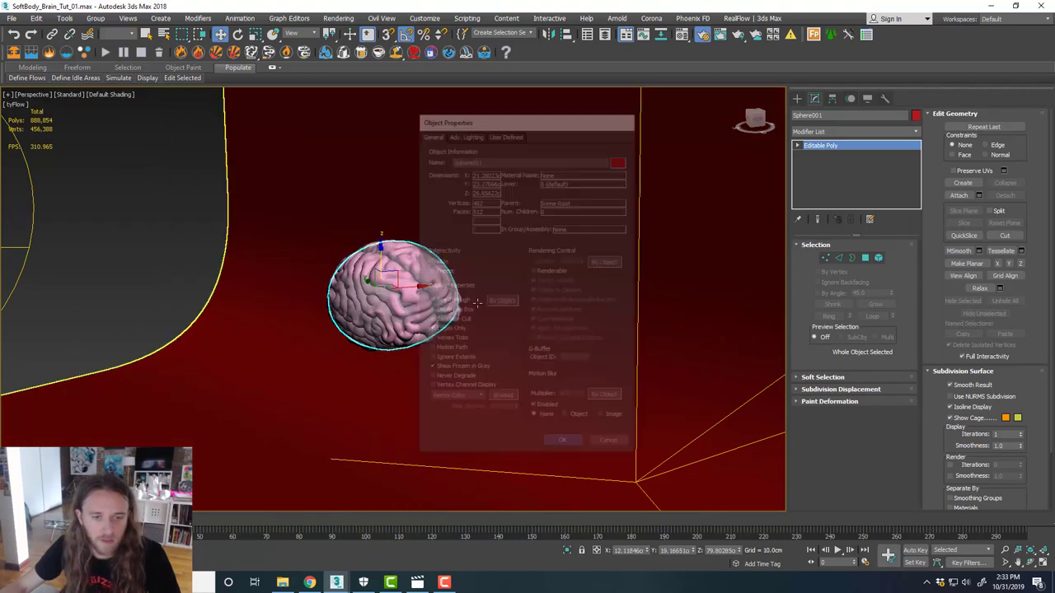
Examine the shaded brains, the cones and the light placement around the backdrop.
{"action": "scroll", "coordinate": [438, 247], "scroll_direction": "down", "scroll_amount": 8}
{"action": "middle_click_drag", "start_coordinate": [449, 243], "coordinate": [473, 300], "text": "alt"}
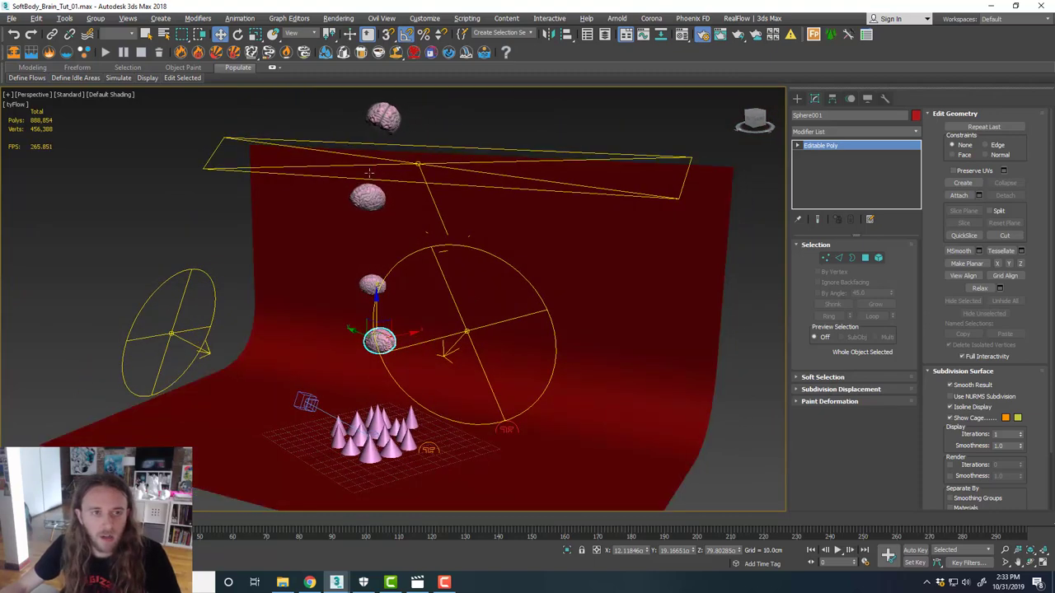
{"action": "scroll", "coordinate": [376, 188], "scroll_direction": "up", "scroll_amount": 7}
{"action": "scroll", "coordinate": [365, 193], "scroll_direction": "down", "scroll_amount": 2}
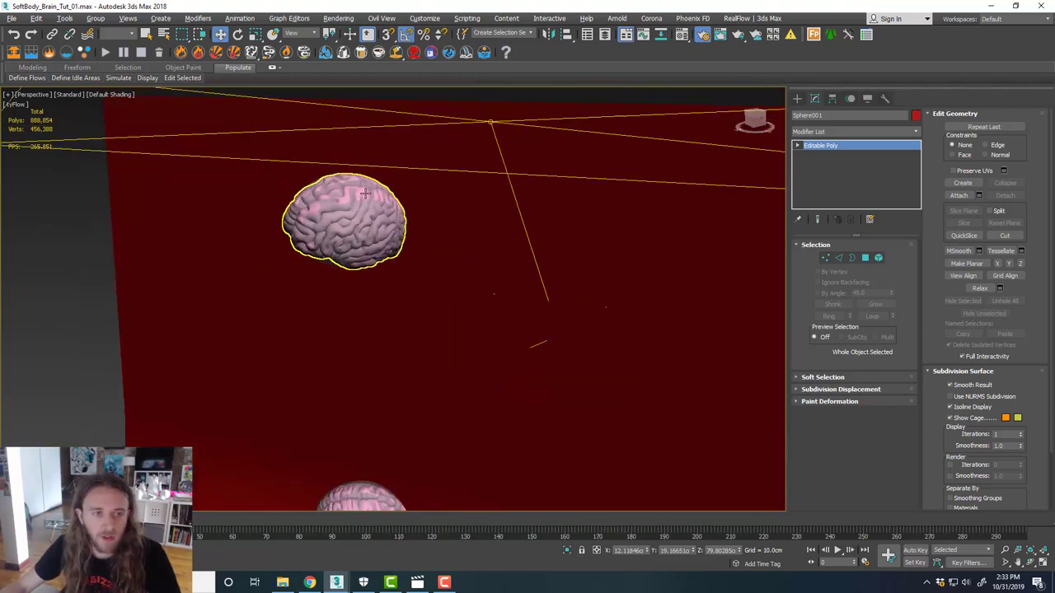
{"action": "scroll", "coordinate": [365, 193], "scroll_direction": "up", "scroll_amount": 5}
{"action": "scroll", "coordinate": [365, 192], "scroll_direction": "up", "scroll_amount": 2}
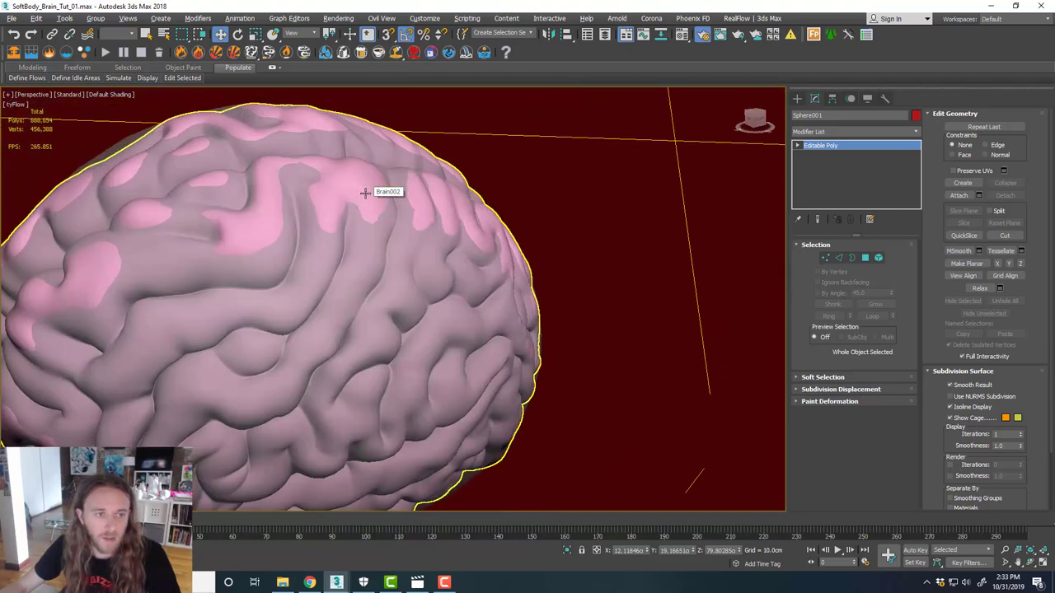
{"action": "scroll", "coordinate": [365, 192], "scroll_direction": "down", "scroll_amount": 10}
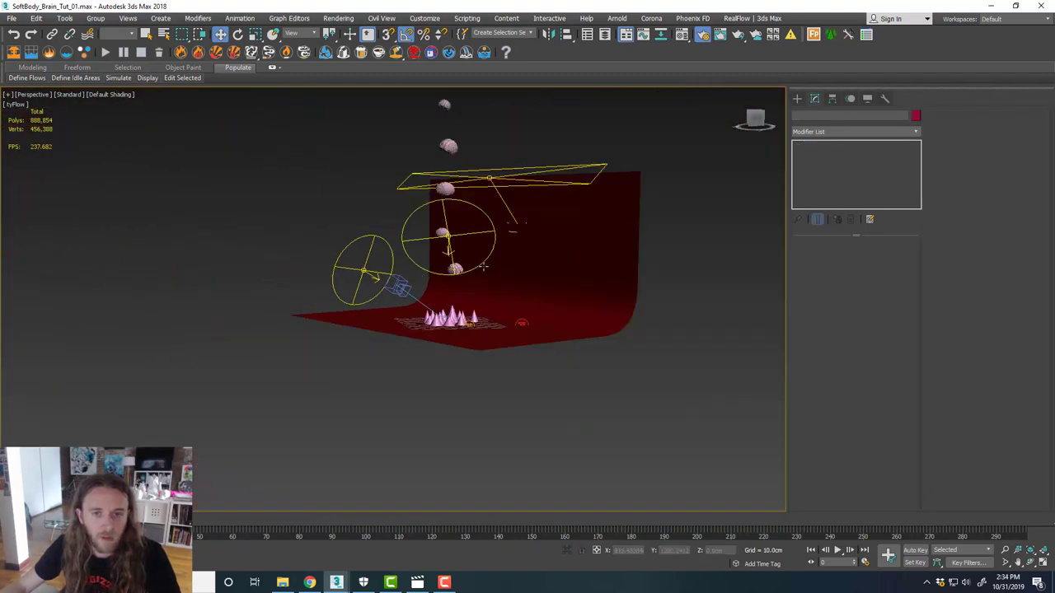
{"action": "scroll", "coordinate": [481, 264], "scroll_direction": "up", "scroll_amount": 4}
{"action": "middle_click_drag", "start_coordinate": [468, 259], "coordinate": [479, 295], "text": "alt"}
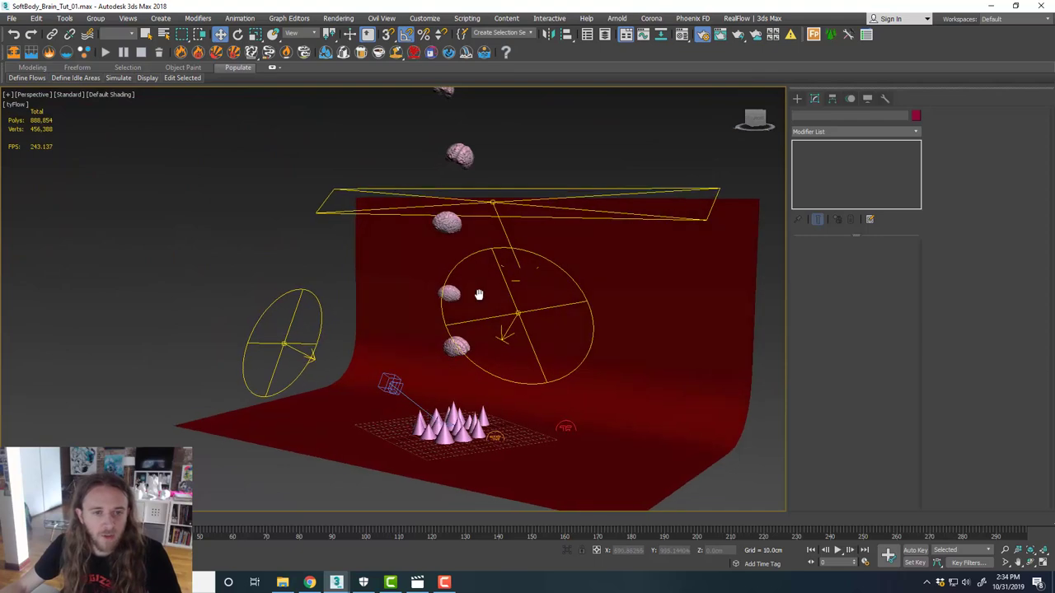
{"action": "scroll", "coordinate": [494, 339], "scroll_direction": "up", "scroll_amount": 4}
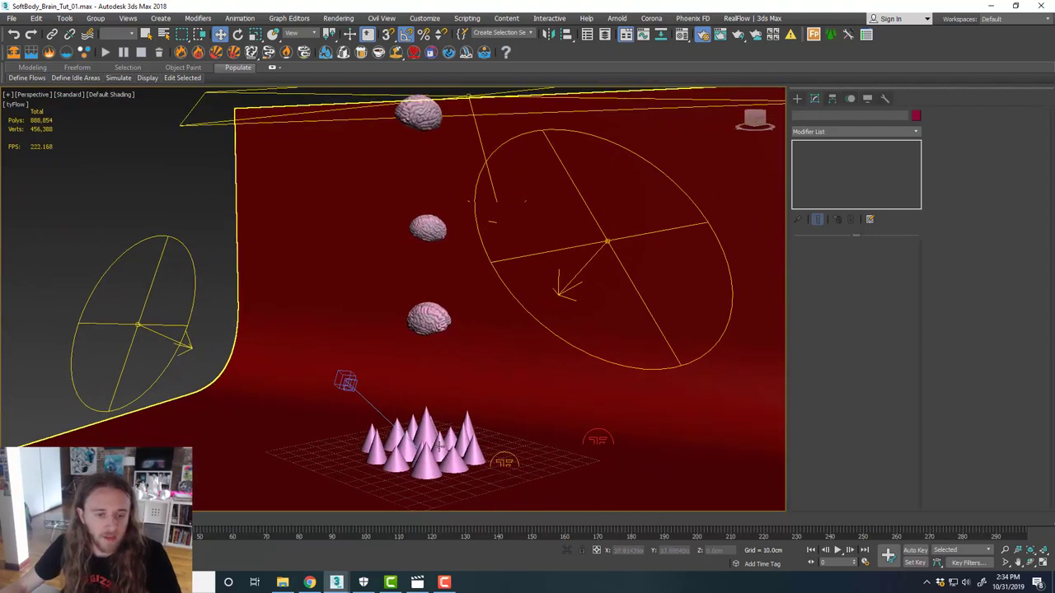
{"action": "scroll", "coordinate": [439, 445], "scroll_direction": "up", "scroll_amount": 3}
{"action": "scroll", "coordinate": [506, 335], "scroll_direction": "down", "scroll_amount": 4}
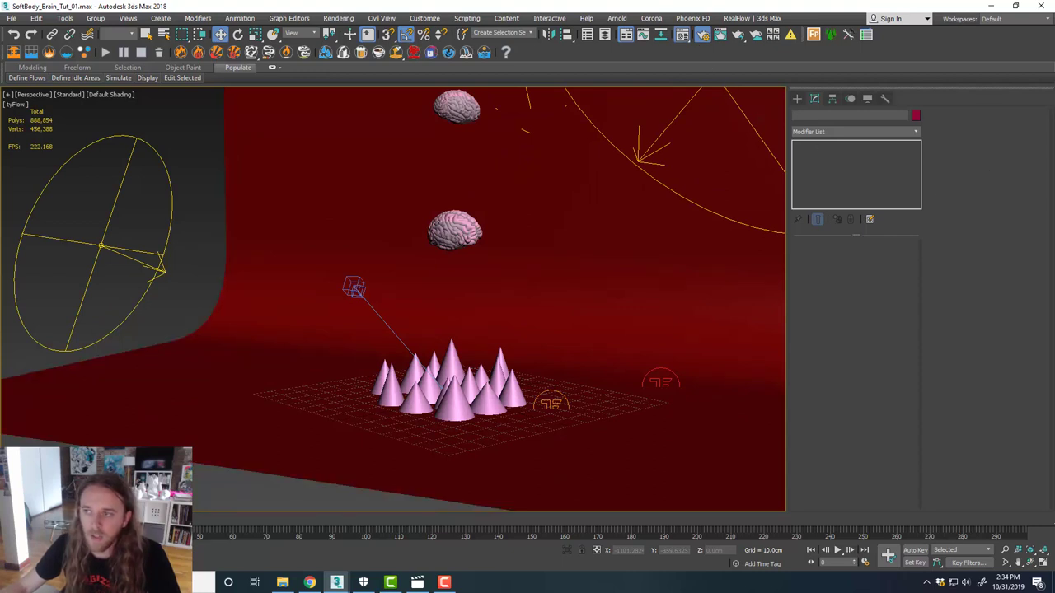
Rename the second sample material "background" in the Material Editor.
{"action": "key", "text": "m"}
{"action": "left_click", "coordinate": [834, 112]}
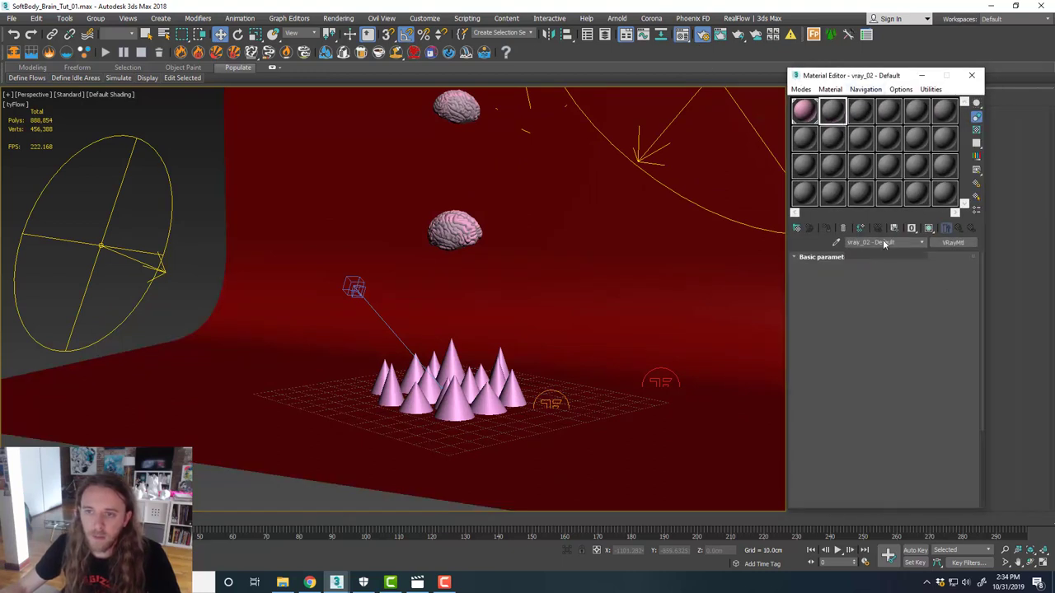
{"action": "left_click", "coordinate": [858, 240]}
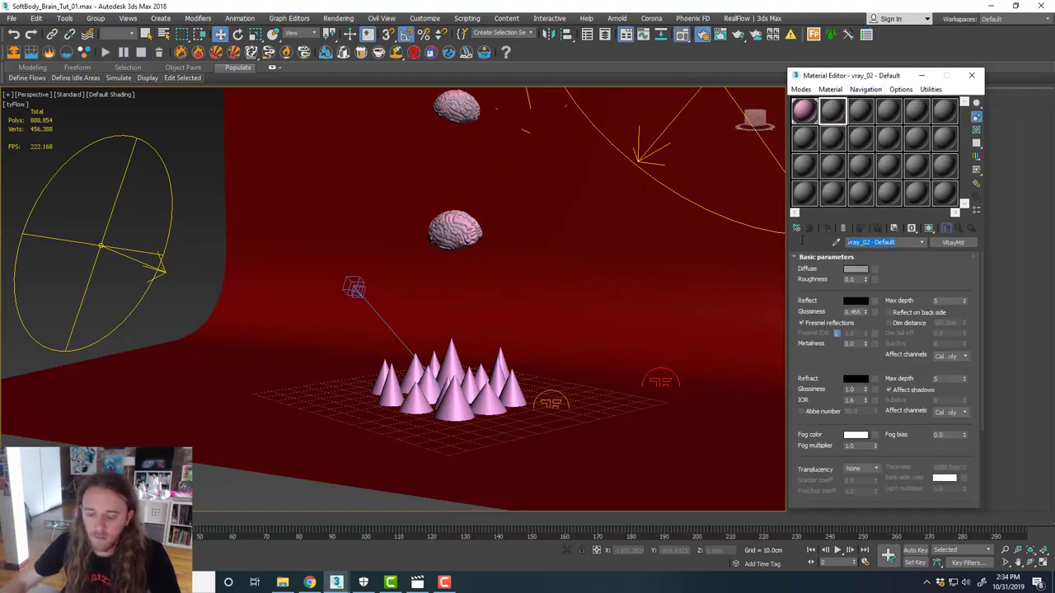
{"action": "type", "text": "background"}
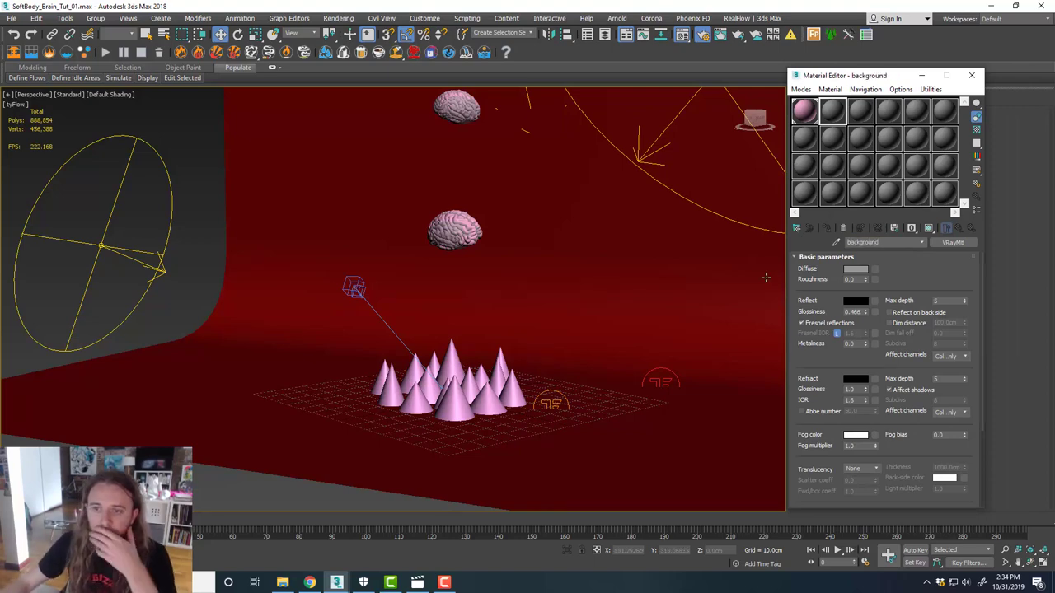
Give the background material a light grey diffuse colour of about 220 and a mid-grey reflection colour of 124.
{"action": "left_click", "coordinate": [855, 269]}
{"action": "left_click_drag", "start_coordinate": [798, 256], "coordinate": [806, 286]}
{"action": "left_click", "coordinate": [794, 281]}
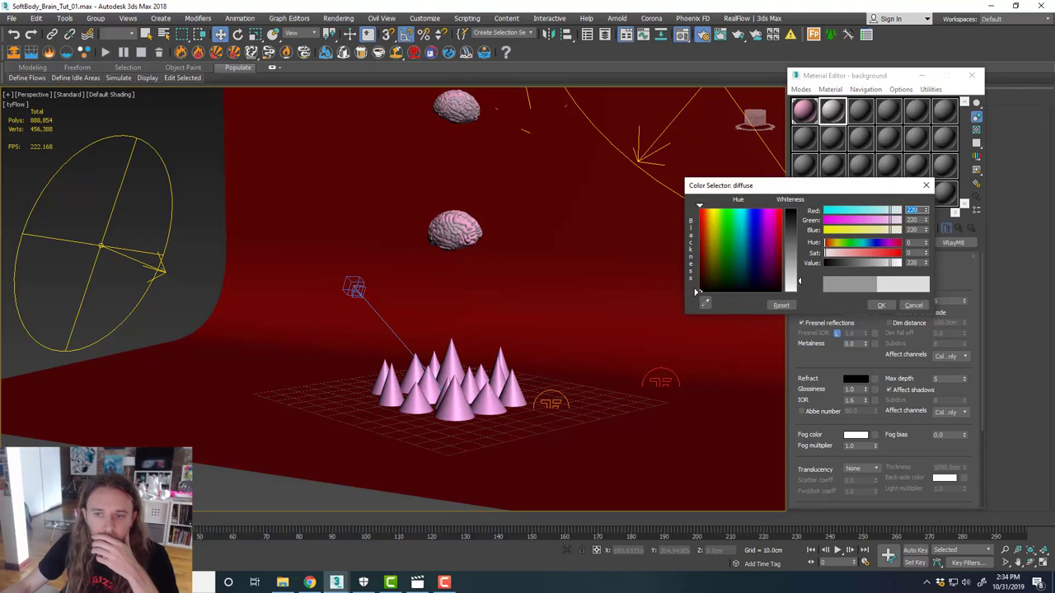
{"action": "left_click", "coordinate": [879, 304]}
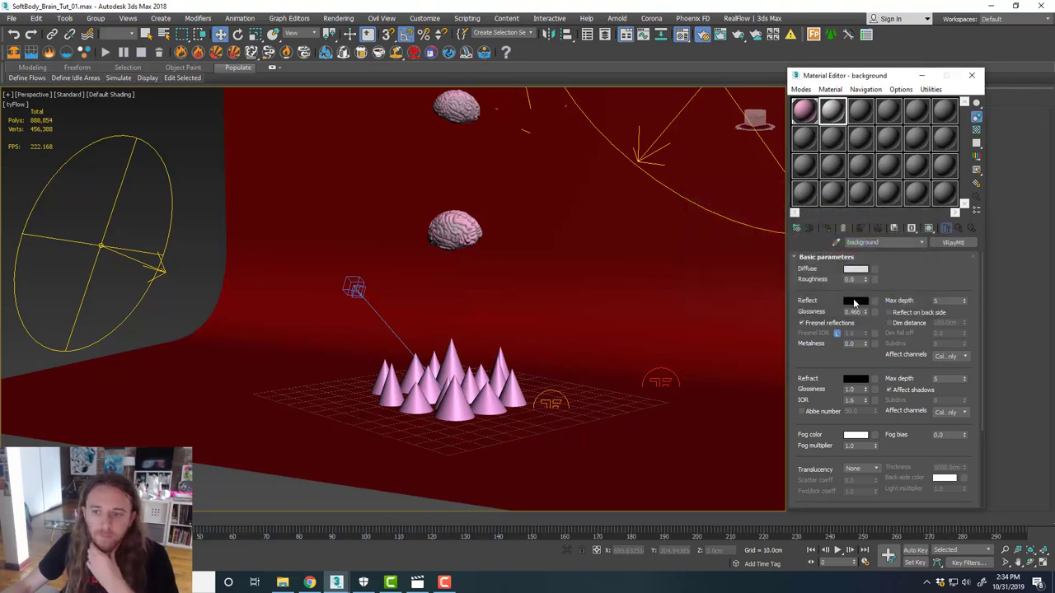
{"action": "left_click", "coordinate": [855, 301]}
{"action": "left_click_drag", "start_coordinate": [797, 259], "coordinate": [799, 249]}
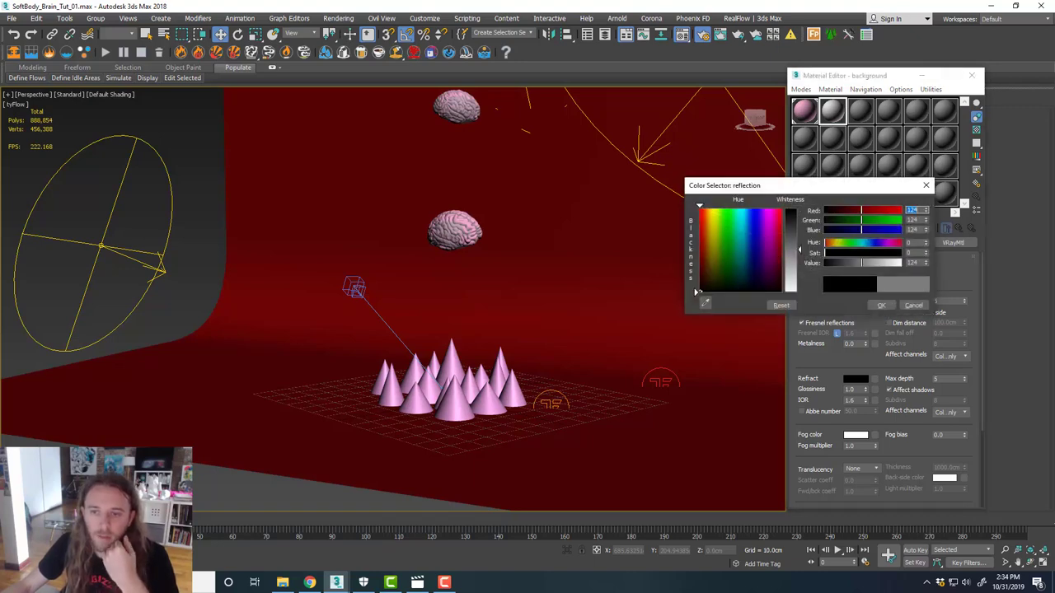
{"action": "left_click", "coordinate": [881, 305]}
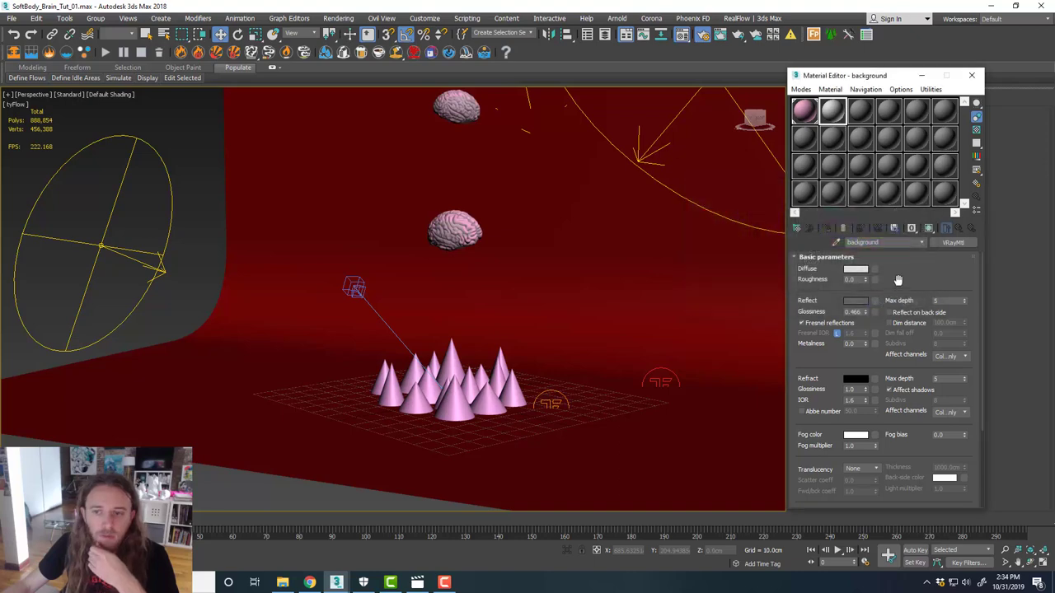
Assign the background material to the curved backdrop.
{"action": "left_click", "coordinate": [671, 288]}
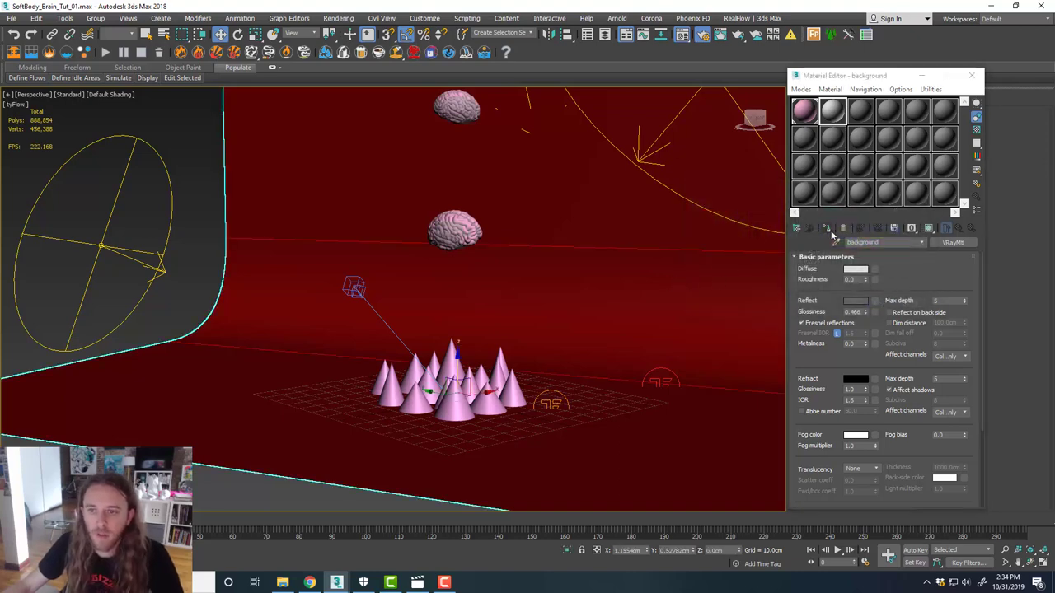
{"action": "left_click", "coordinate": [829, 231]}
{"action": "scroll", "coordinate": [486, 402], "scroll_direction": "up", "scroll_amount": 5}
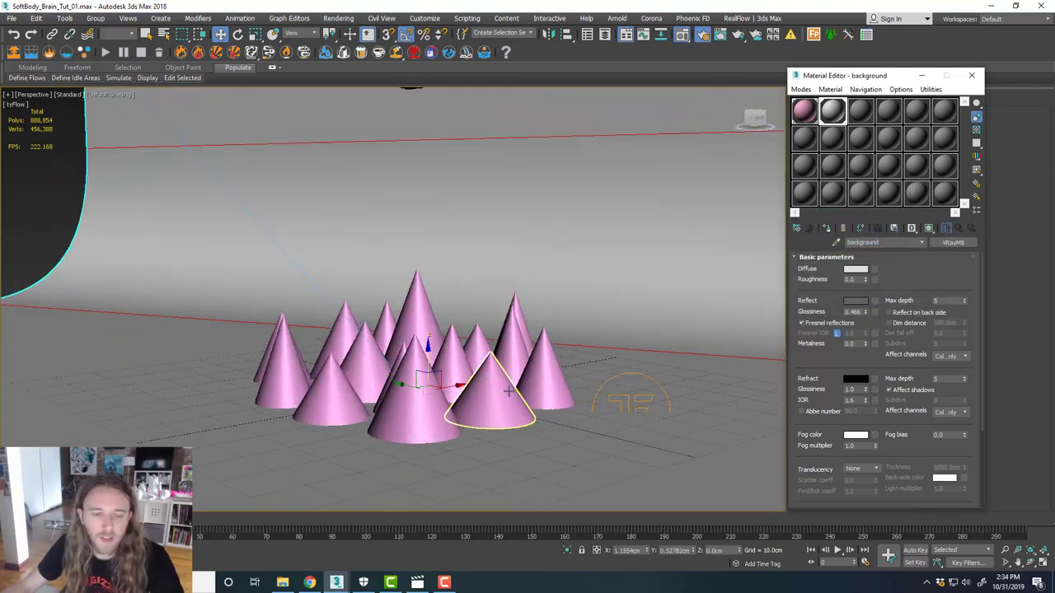
{"action": "left_click", "coordinate": [508, 392]}
{"action": "middle_click_drag", "start_coordinate": [508, 392], "coordinate": [585, 348], "text": "alt"}
{"action": "left_click", "coordinate": [419, 350], "text": "ctrl"}
{"action": "left_click", "coordinate": [518, 307]}
{"action": "key", "text": "ctrl+q"}
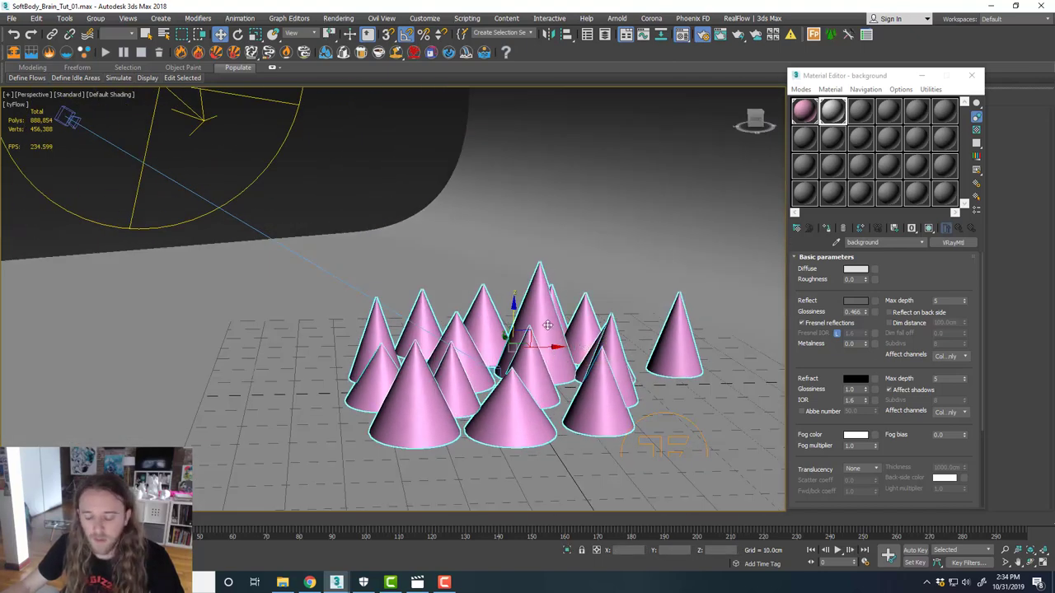
{"action": "left_click", "coordinate": [396, 219]}
Select all the cones by similarity to one cone and assign the background material to them.
{"action": "left_click", "coordinate": [421, 330]}
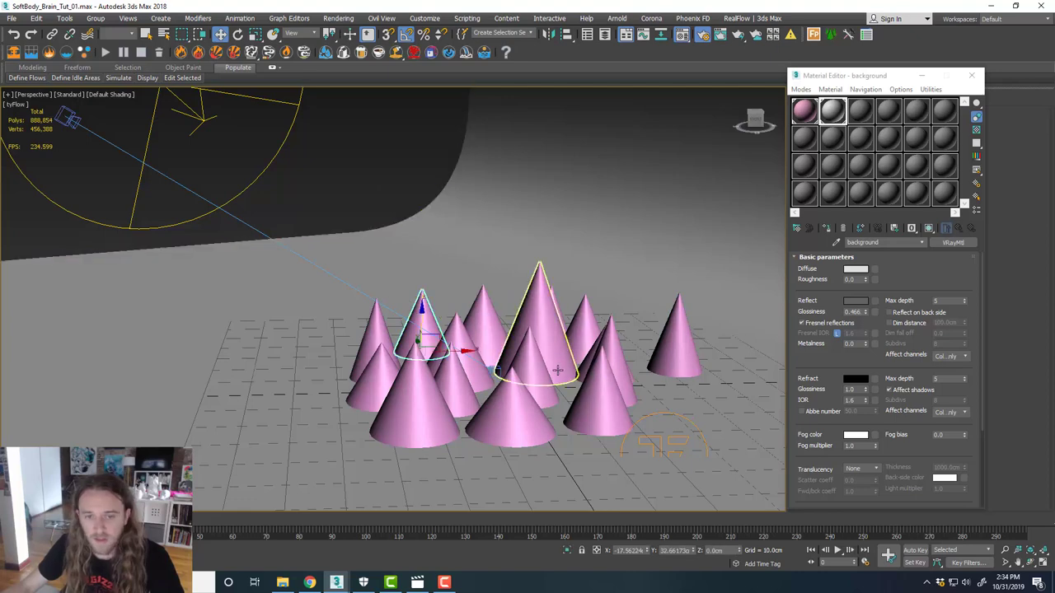
{"action": "middle_click_drag", "start_coordinate": [558, 371], "coordinate": [535, 371], "text": "alt"}
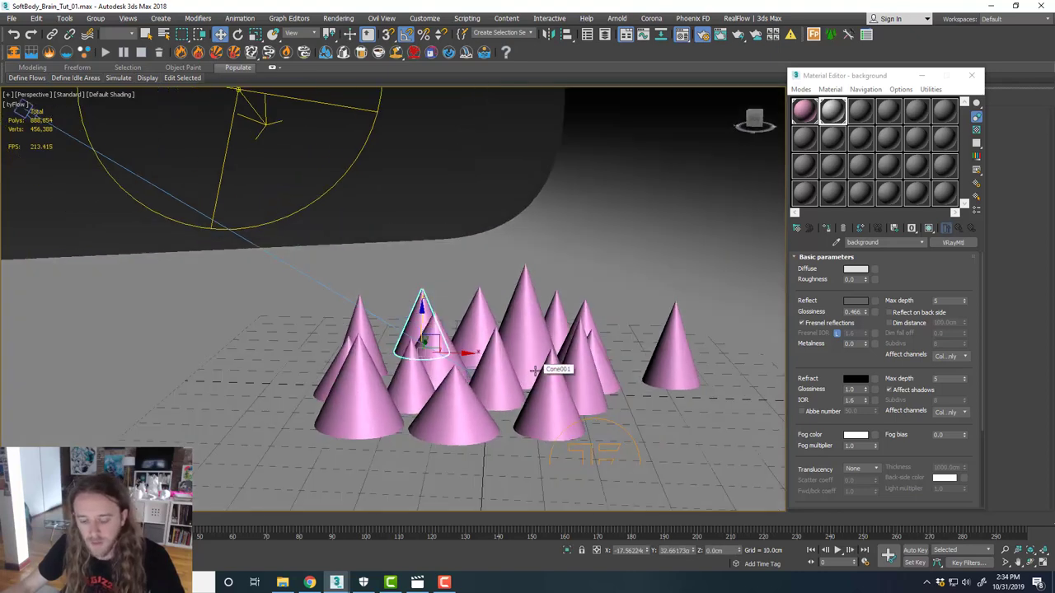
{"action": "key", "text": "ctrl+q"}
{"action": "scroll", "coordinate": [535, 371], "scroll_direction": "down", "scroll_amount": 6}
{"action": "middle_click_drag", "start_coordinate": [535, 371], "coordinate": [514, 353], "text": "alt"}
{"action": "scroll", "coordinate": [500, 356], "scroll_direction": "up", "scroll_amount": 6}
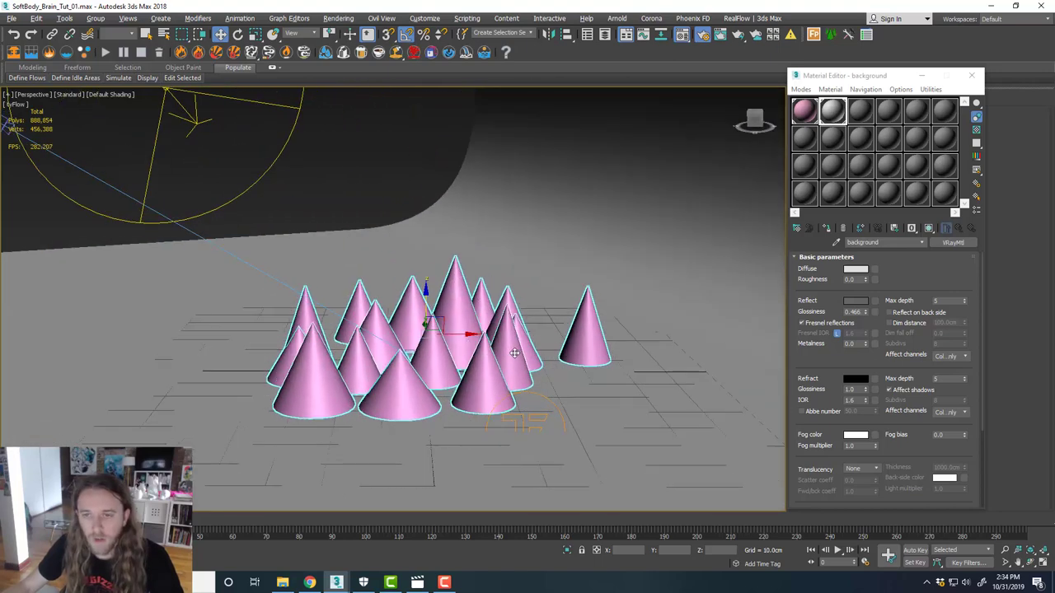
{"action": "left_click", "coordinate": [827, 228]}
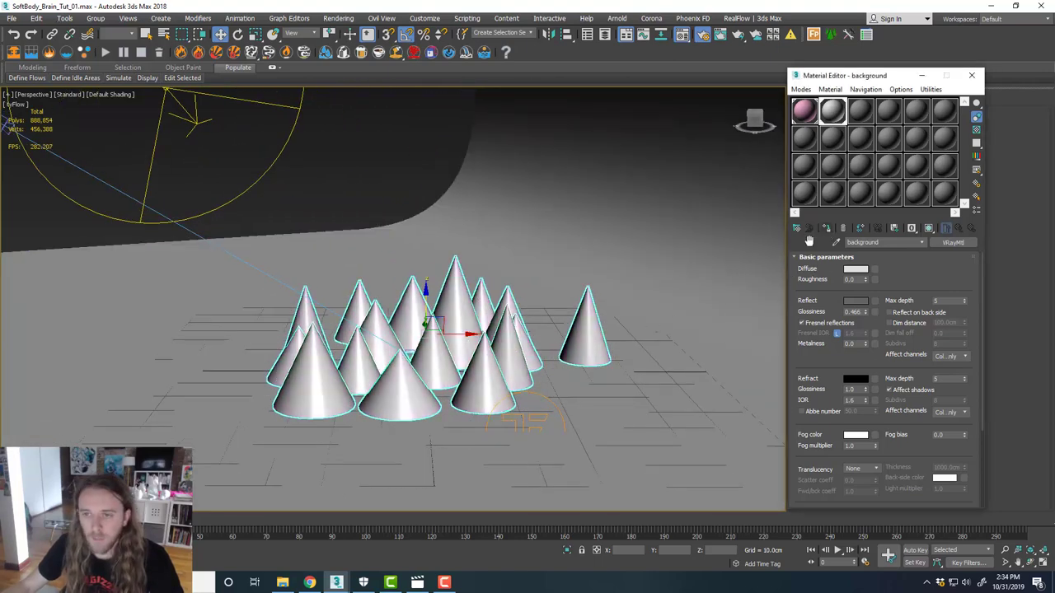
Change the background material's diffuse colour to light blue (RGB 138, 216, 230) and clear the cone selection.
{"action": "scroll", "coordinate": [471, 376], "scroll_direction": "down", "scroll_amount": 3}
{"action": "middle_click_drag", "start_coordinate": [472, 376], "coordinate": [501, 359], "text": "alt"}
{"action": "middle_click_drag", "start_coordinate": [467, 279], "coordinate": [472, 325]}
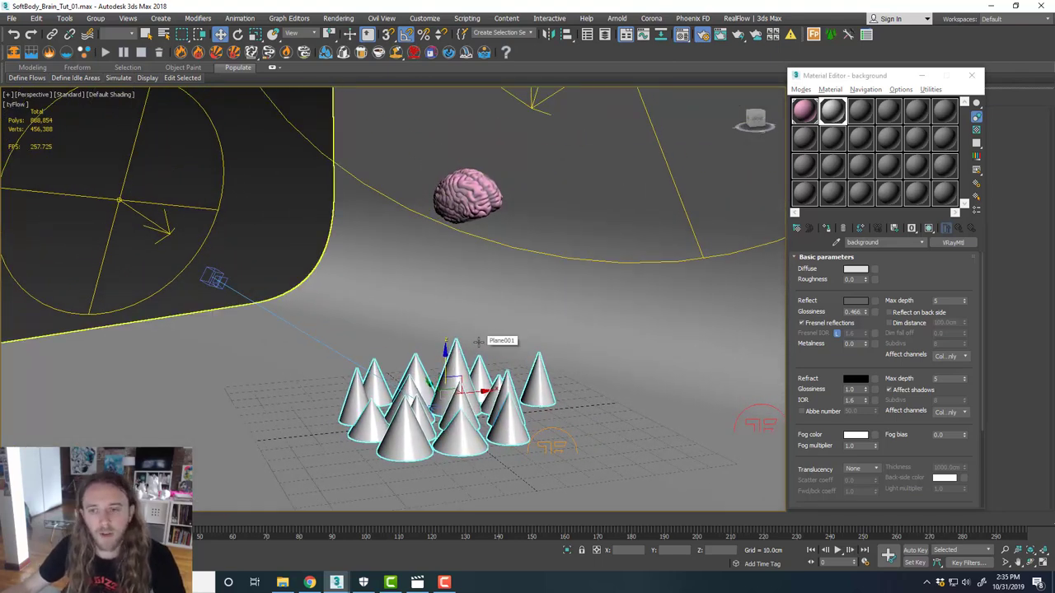
{"action": "left_click", "coordinate": [855, 269]}
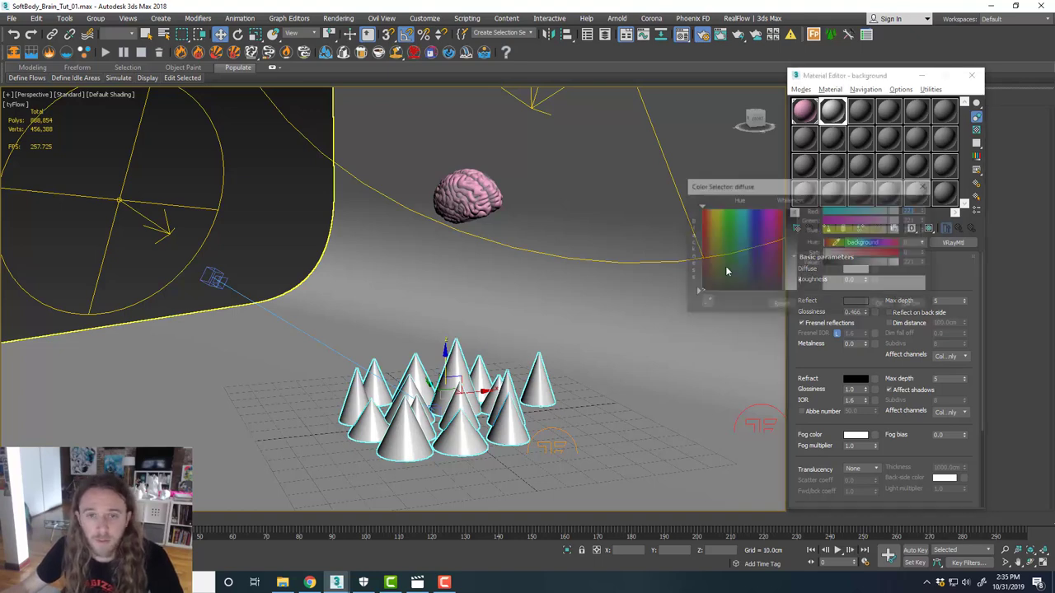
{"action": "left_click_drag", "start_coordinate": [761, 192], "coordinate": [671, 231]}
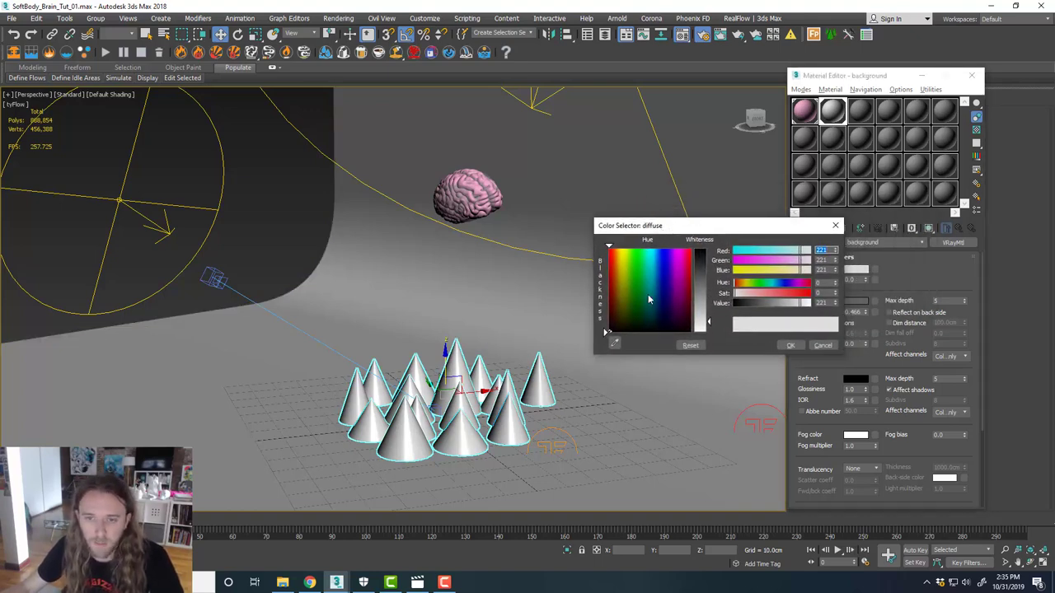
{"action": "left_click", "coordinate": [651, 268]}
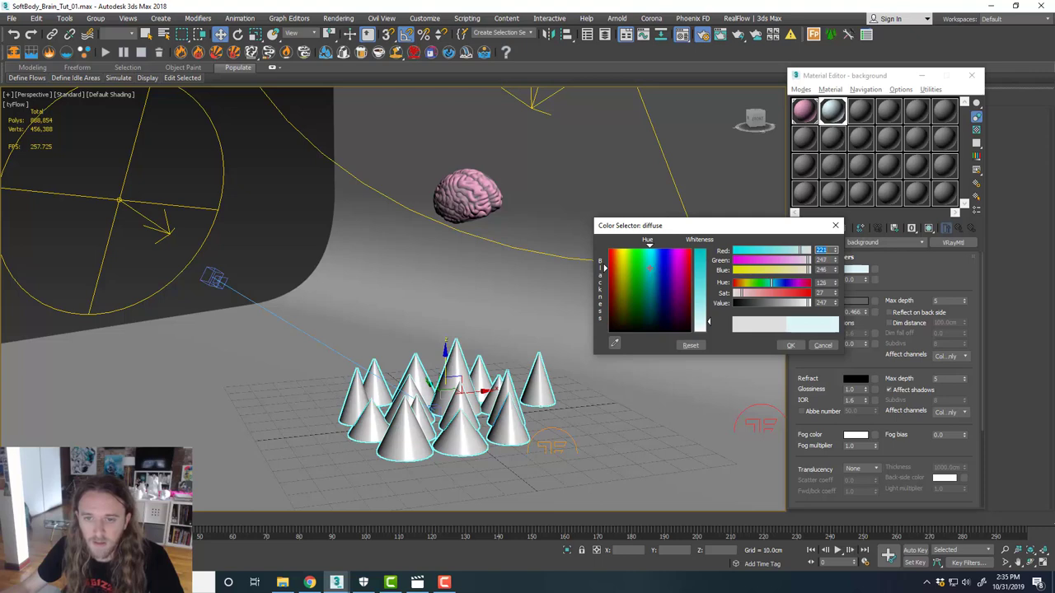
{"action": "left_click", "coordinate": [700, 291]}
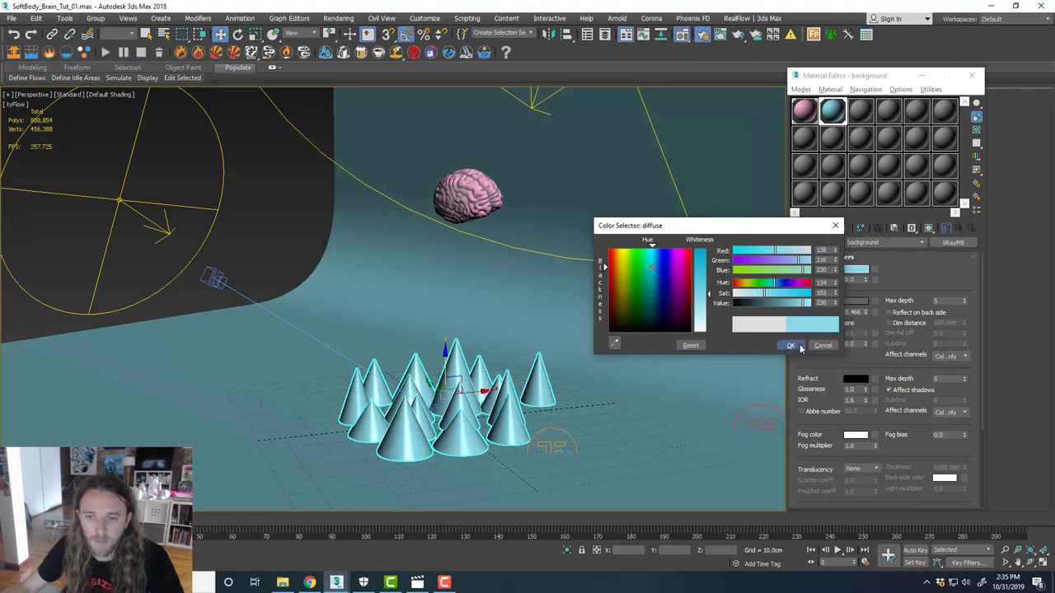
{"action": "left_click", "coordinate": [790, 346]}
{"action": "middle_click_drag", "start_coordinate": [534, 355], "coordinate": [470, 356]}
{"action": "left_click", "coordinate": [412, 271]}
{"action": "scroll", "coordinate": [477, 340], "scroll_direction": "down", "scroll_amount": 3}
{"action": "scroll", "coordinate": [470, 356], "scroll_direction": "down", "scroll_amount": 4}
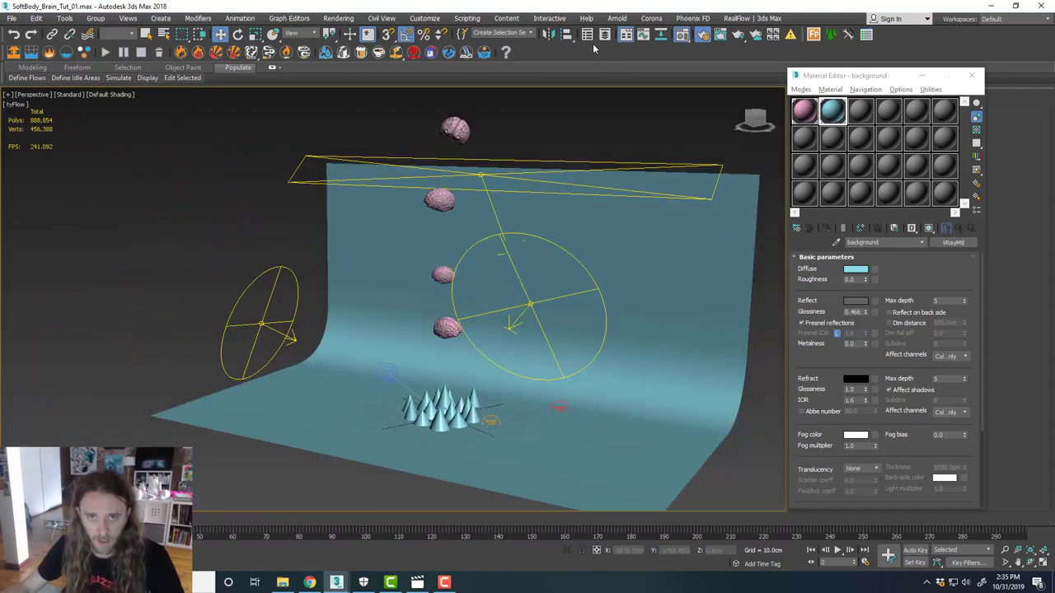
{"action": "left_click", "coordinate": [425, 19]}
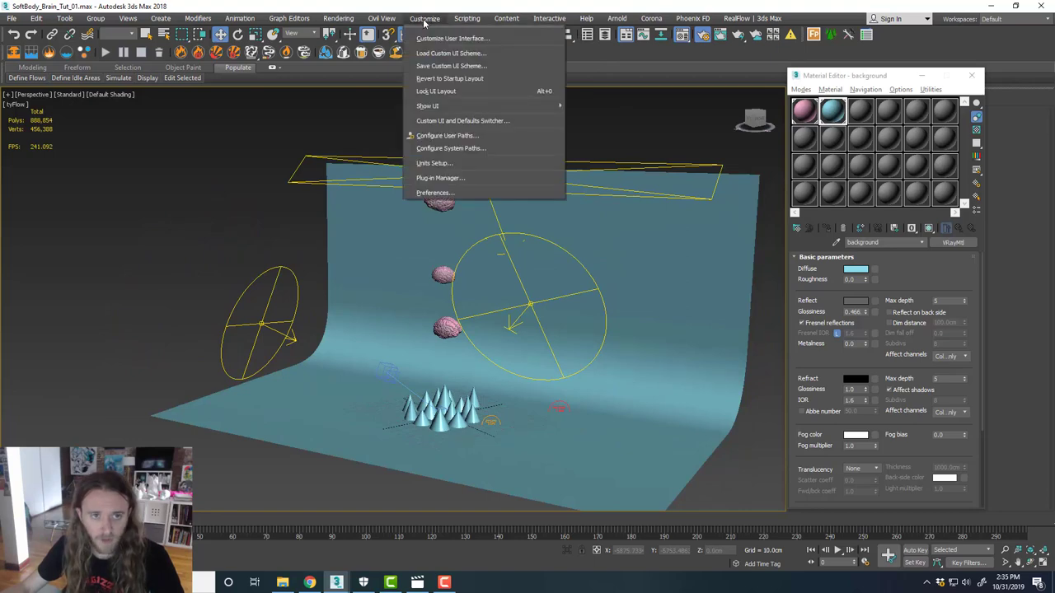
{"action": "left_click", "coordinate": [424, 23]}
{"action": "left_click", "coordinate": [596, 182]}
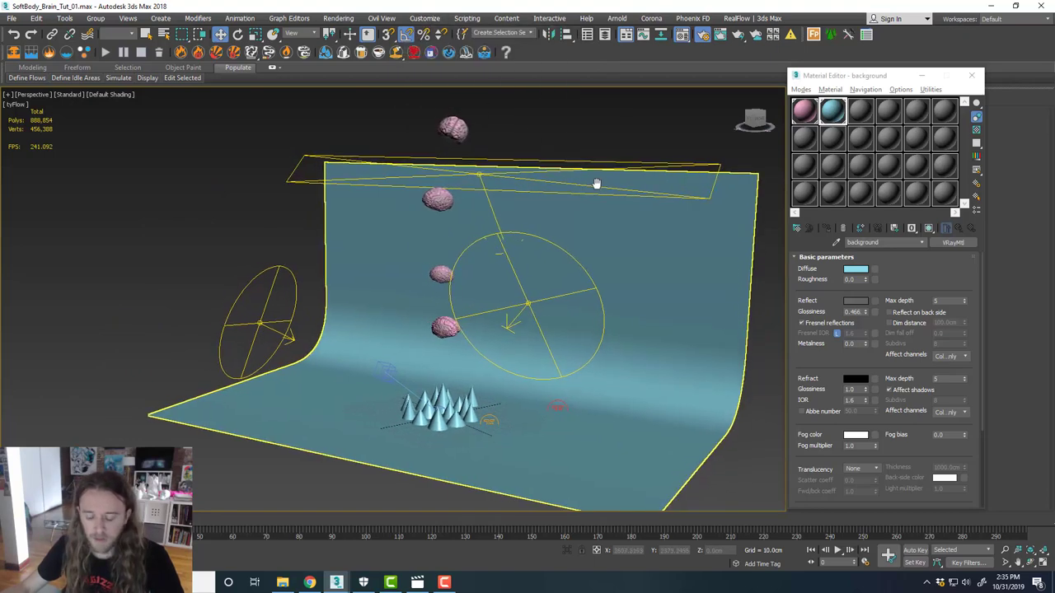
{"action": "middle_click_drag", "start_coordinate": [570, 244], "coordinate": [565, 242]}
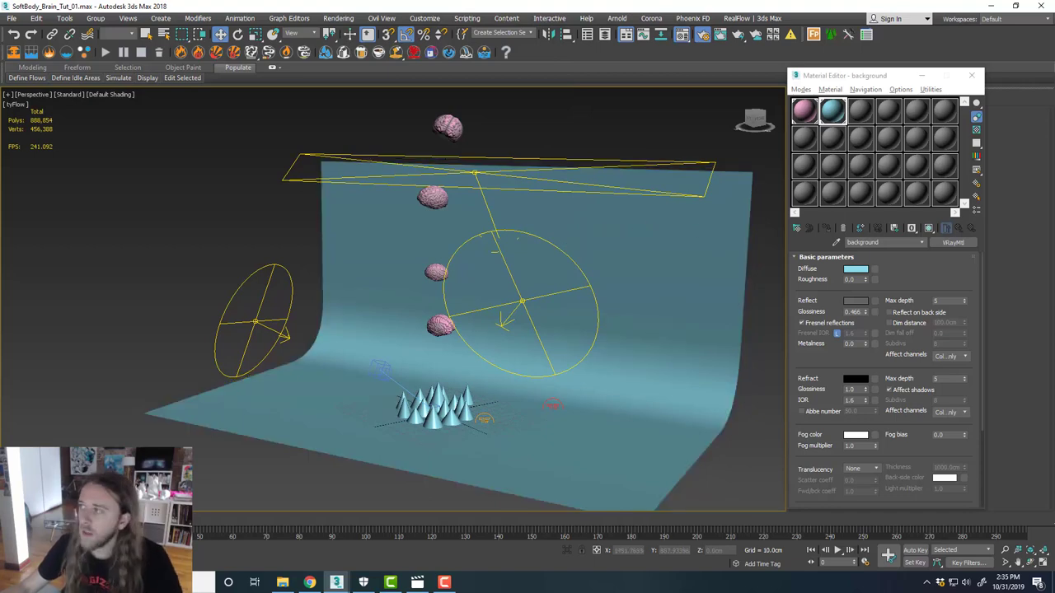
Add a VRayHDRI map as the environment map in the Environment and Effects settings.
{"action": "key", "text": "8"}
{"action": "left_click_drag", "start_coordinate": [597, 73], "coordinate": [602, 62]}
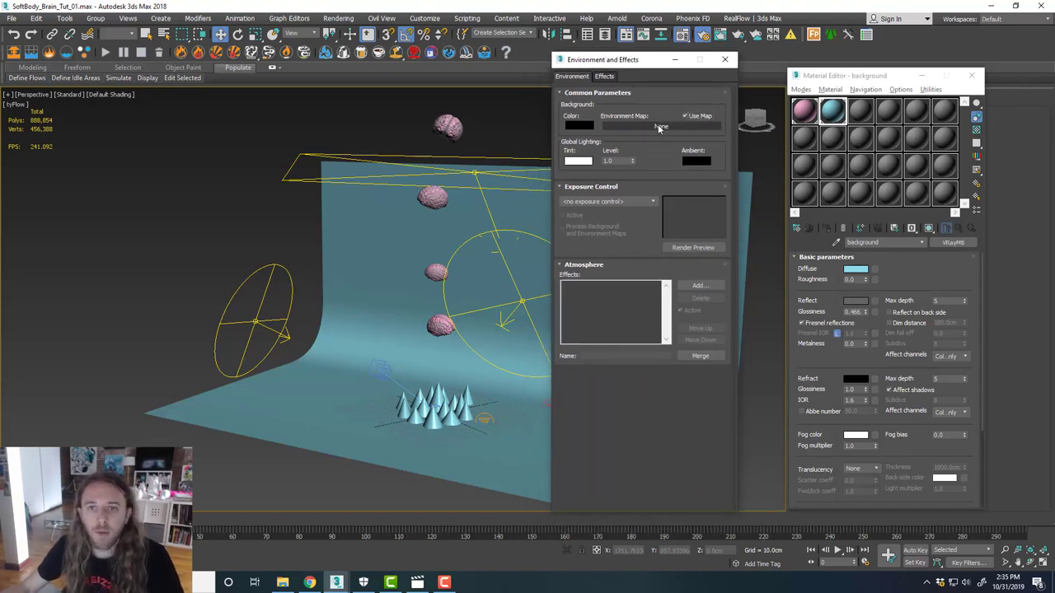
{"action": "left_click", "coordinate": [659, 127]}
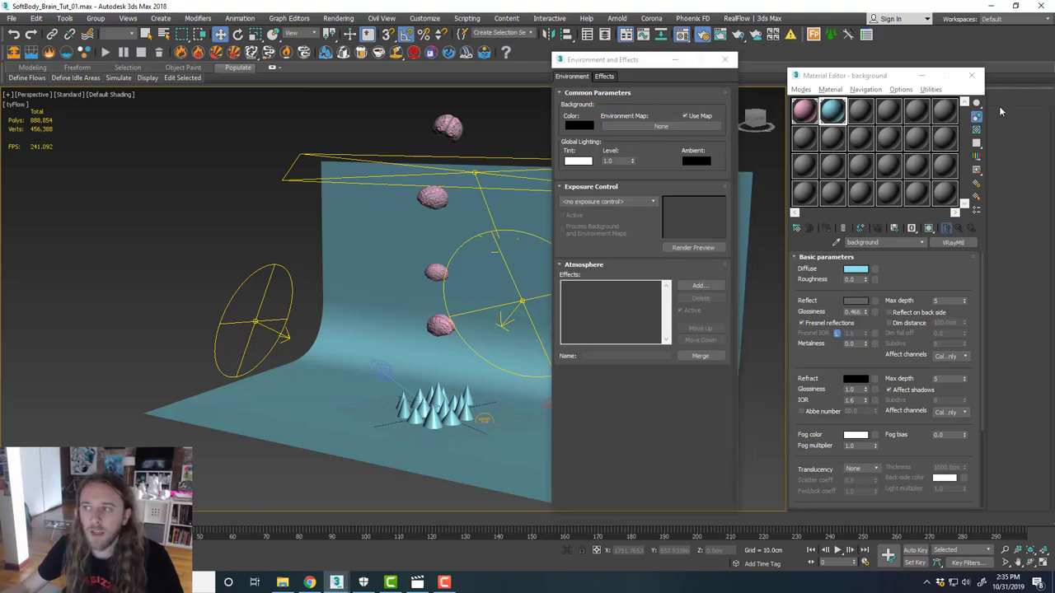
{"action": "left_click", "coordinate": [569, 129]}
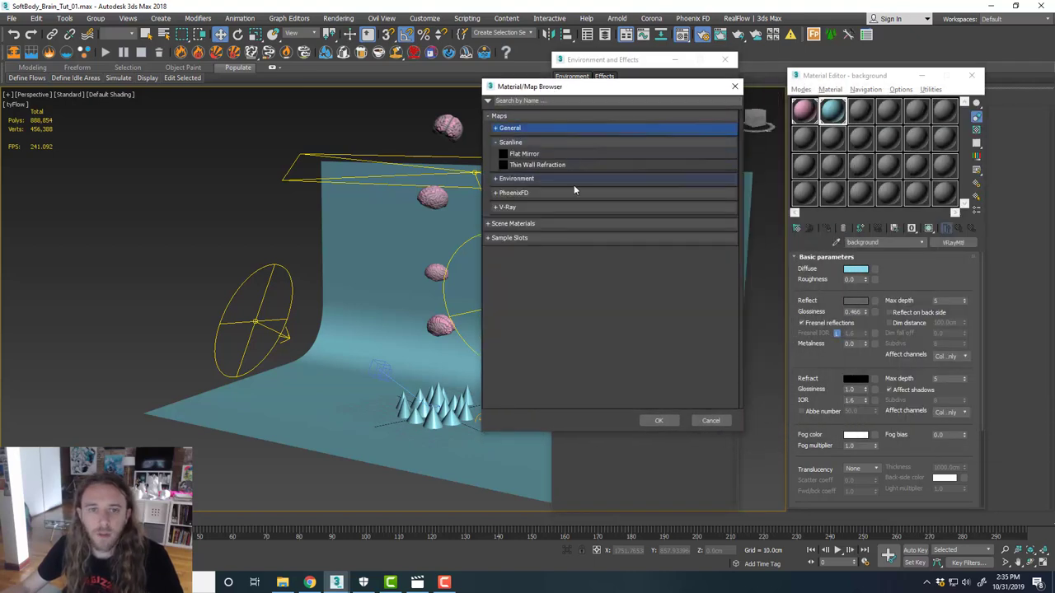
{"action": "left_click", "coordinate": [567, 206]}
{"action": "scroll", "coordinate": [578, 239], "scroll_direction": "down", "scroll_amount": 1}
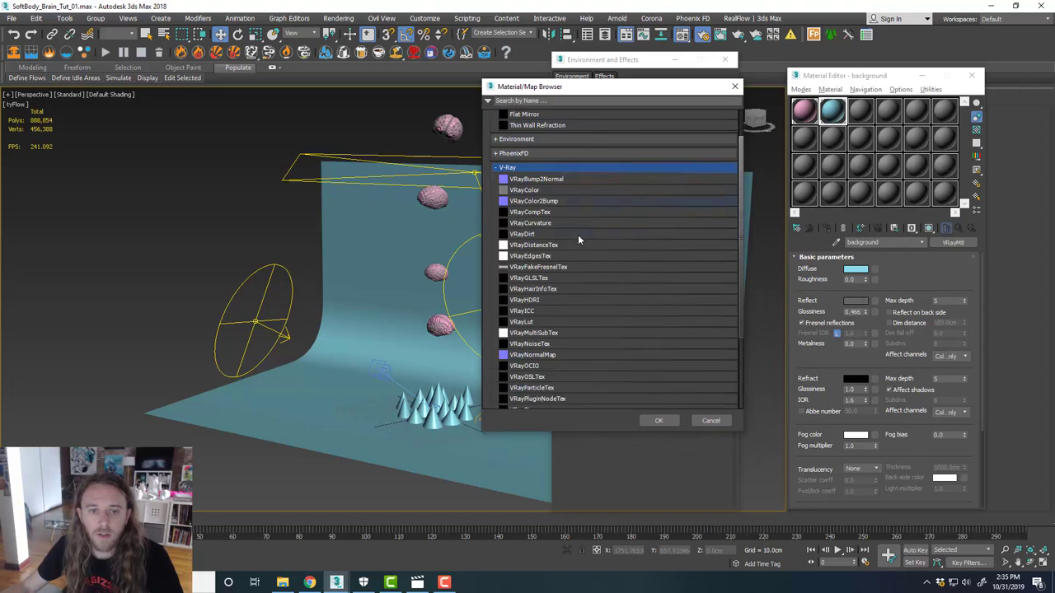
{"action": "scroll", "coordinate": [578, 239], "scroll_direction": "down", "scroll_amount": 1}
{"action": "double_click", "coordinate": [549, 291]}
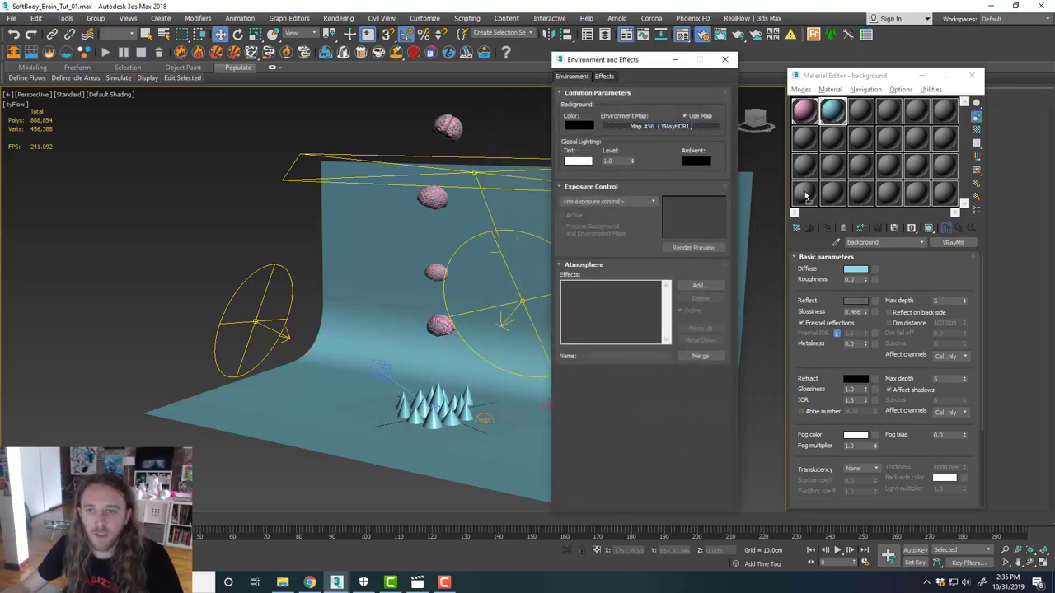
Place the environment map as an instance in an empty material slot and load HDR-000013-h-l.hdr from the maps folder as its bitmap.
{"action": "left_click_drag", "start_coordinate": [806, 196], "coordinate": [807, 198]}
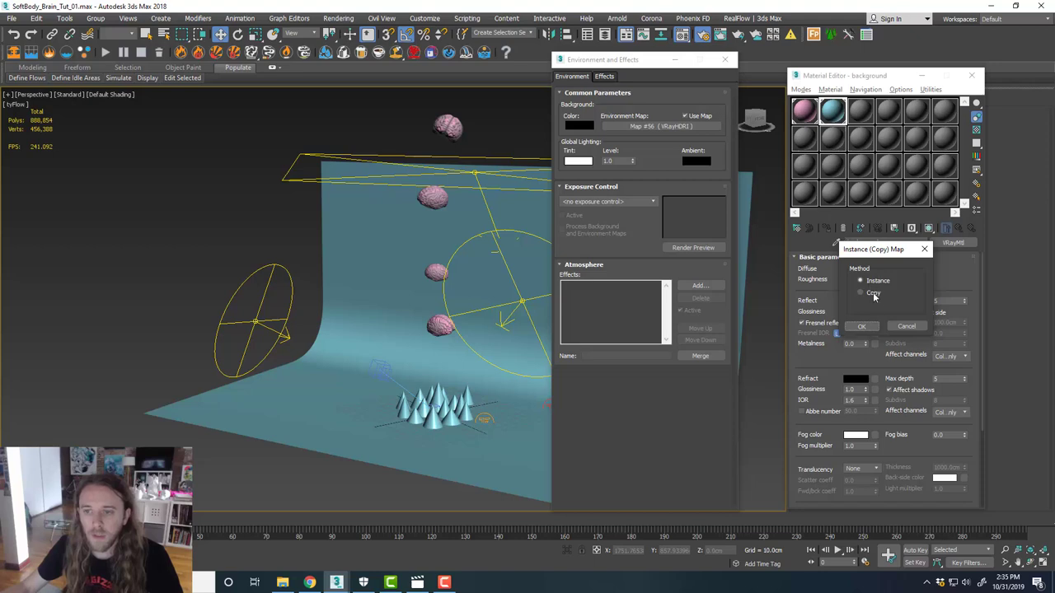
{"action": "left_click", "coordinate": [861, 327]}
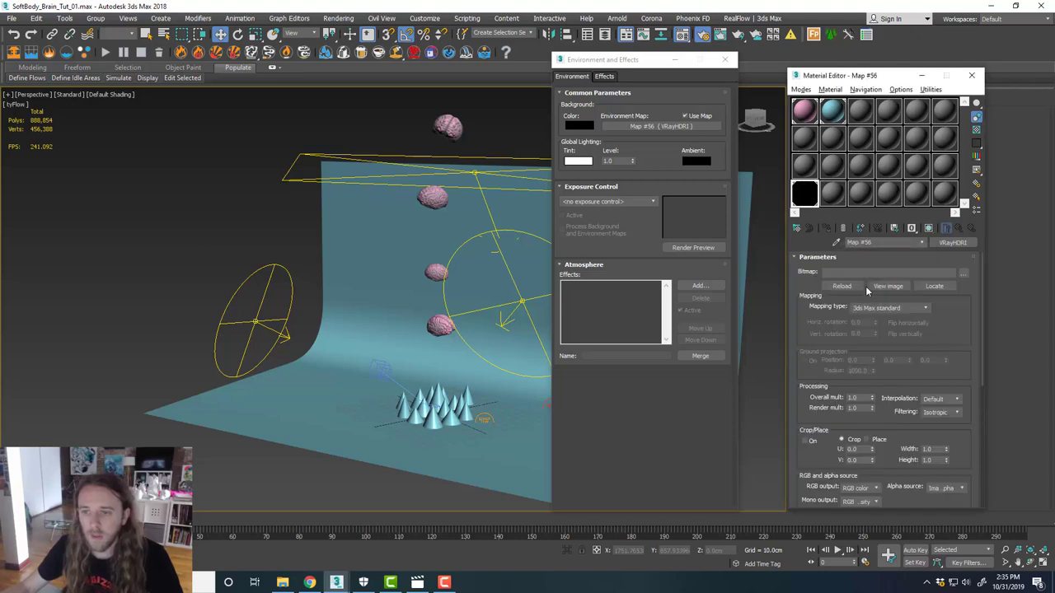
{"action": "left_click", "coordinate": [963, 271]}
{"action": "left_click_drag", "start_coordinate": [996, 41], "coordinate": [374, 41]}
{"action": "key", "text": "ctrl+v"}
{"action": "key", "text": "Return"}
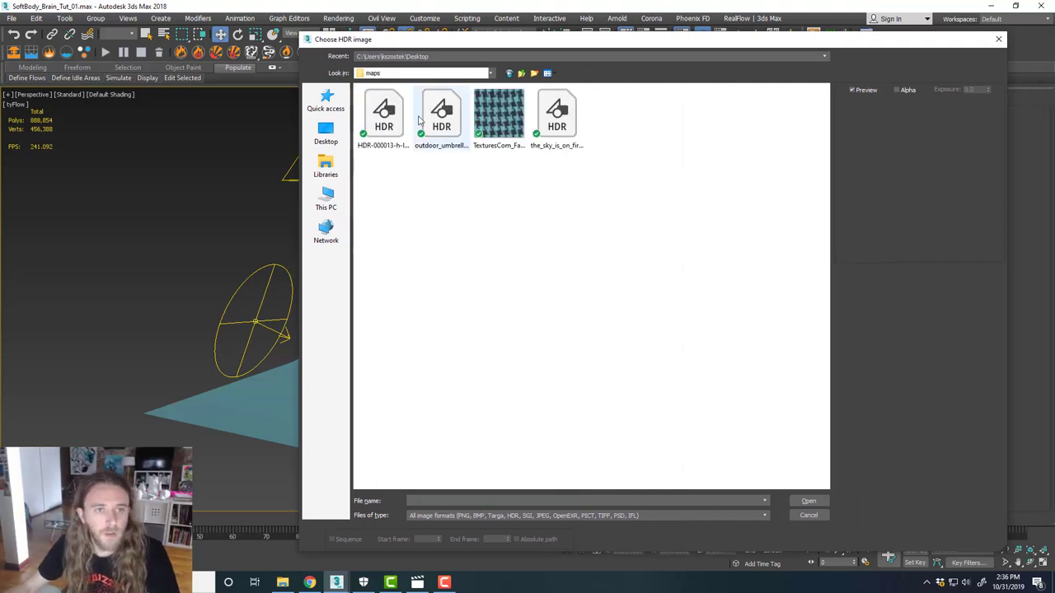
{"action": "left_click", "coordinate": [384, 116]}
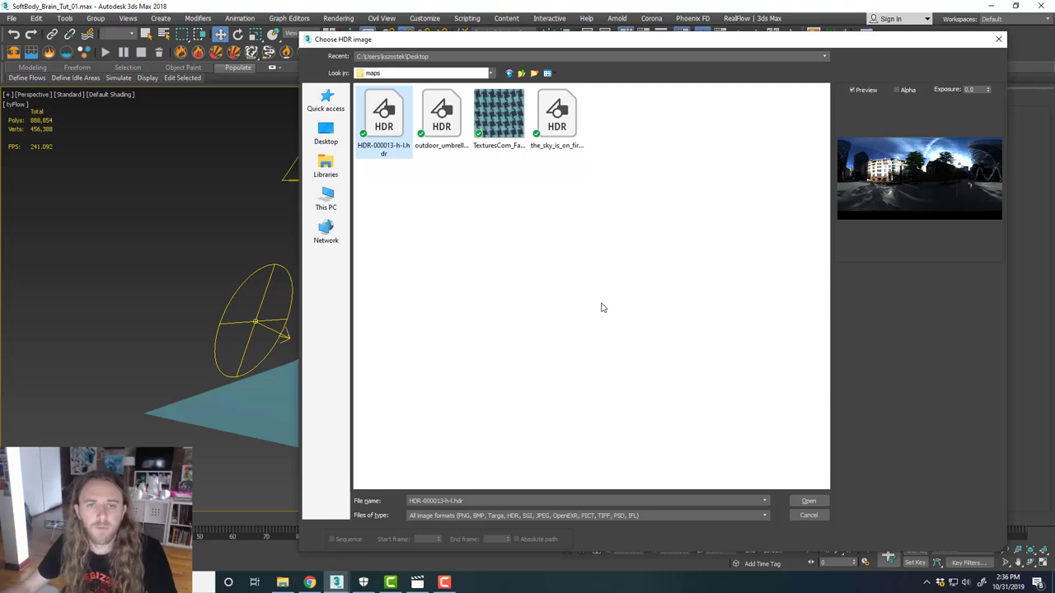
{"action": "left_click", "coordinate": [809, 501]}
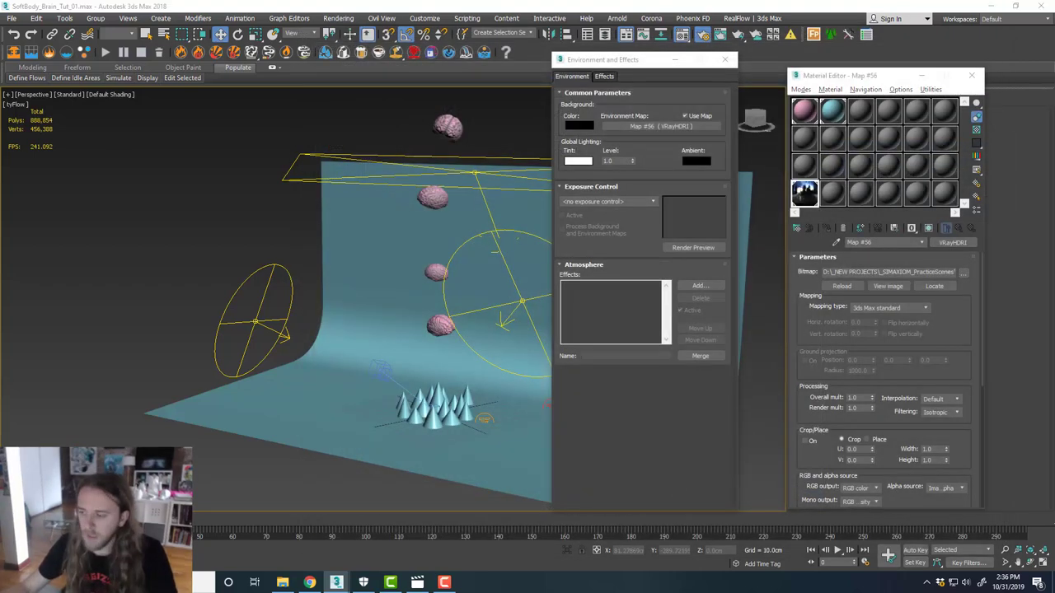
Switch to the Chrome browser and view the All HDRIs page on HDRI Haven.
{"action": "key", "text": "alt+Tab"}
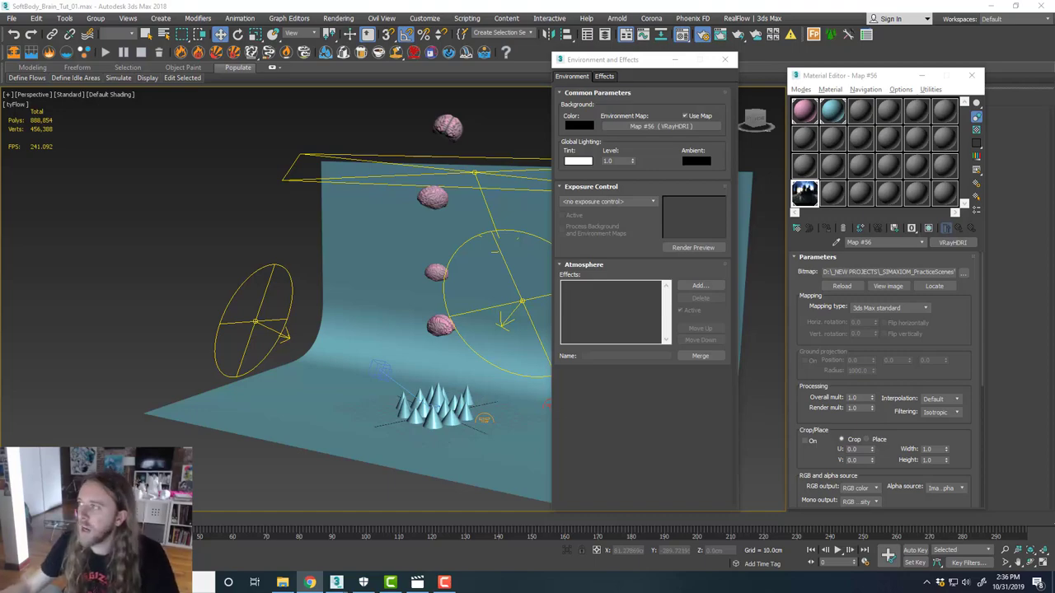
{"action": "left_click_drag", "start_coordinate": [1054, 72], "coordinate": [575, 1]}
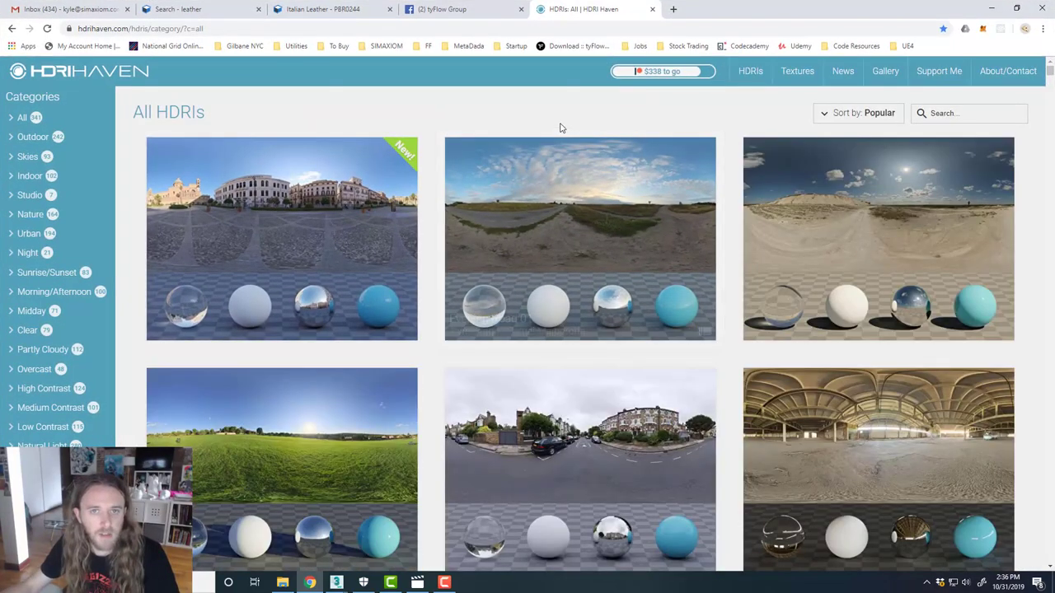
Browse the environment previews on the All HDRIs page, including the studio lighting examples.
{"action": "scroll", "coordinate": [442, 110], "scroll_direction": "down", "scroll_amount": 5}
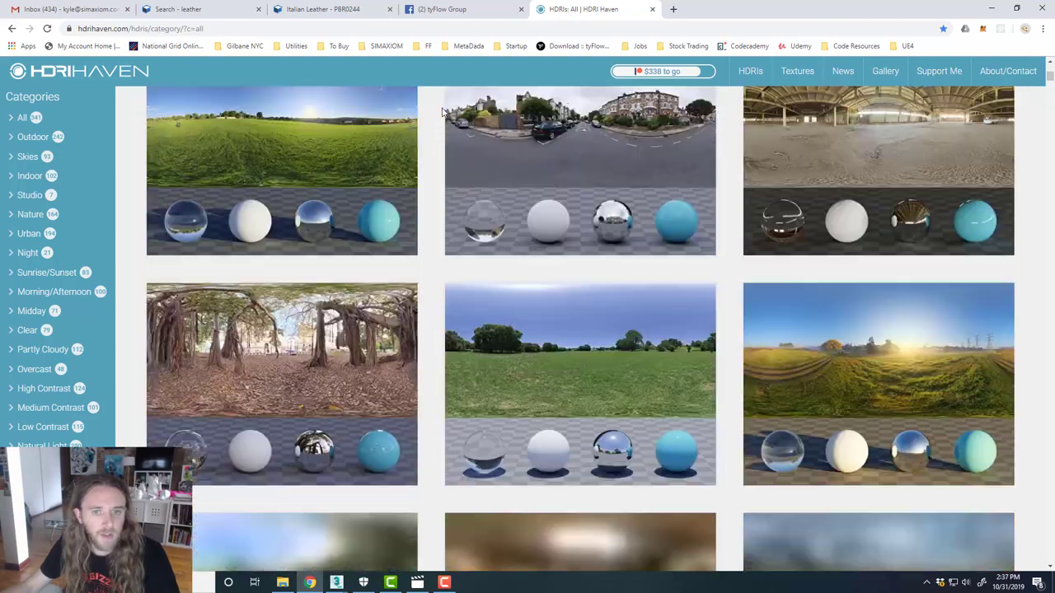
{"action": "scroll", "coordinate": [440, 110], "scroll_direction": "up", "scroll_amount": 5}
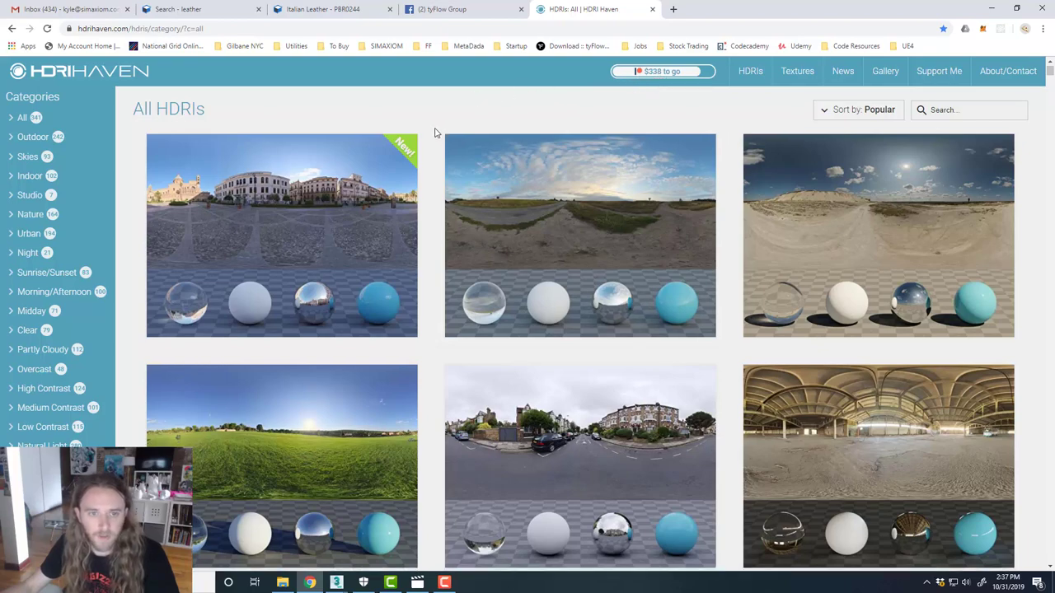
{"action": "scroll", "coordinate": [437, 130], "scroll_direction": "down", "scroll_amount": 6}
{"action": "scroll", "coordinate": [436, 133], "scroll_direction": "down", "scroll_amount": 5}
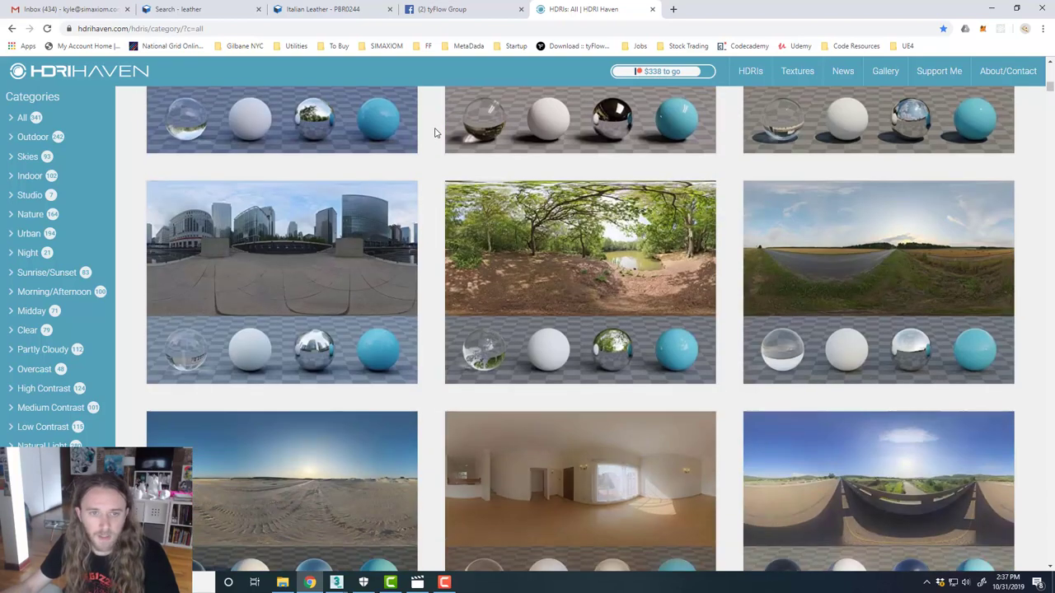
{"action": "scroll", "coordinate": [436, 132], "scroll_direction": "down", "scroll_amount": 4}
{"action": "scroll", "coordinate": [436, 132], "scroll_direction": "up", "scroll_amount": 8}
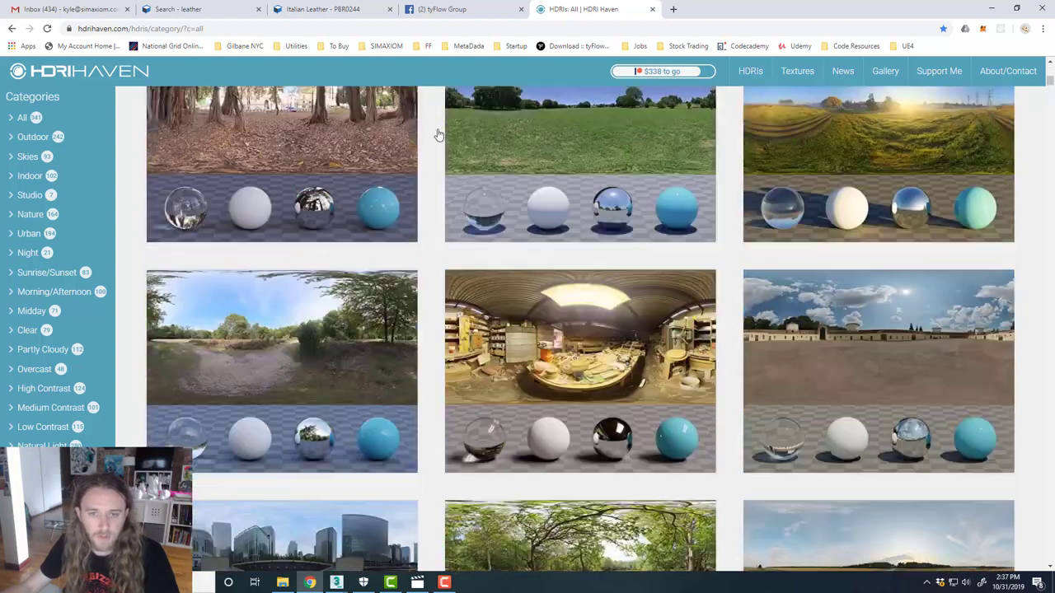
{"action": "scroll", "coordinate": [436, 134], "scroll_direction": "down", "scroll_amount": 10}
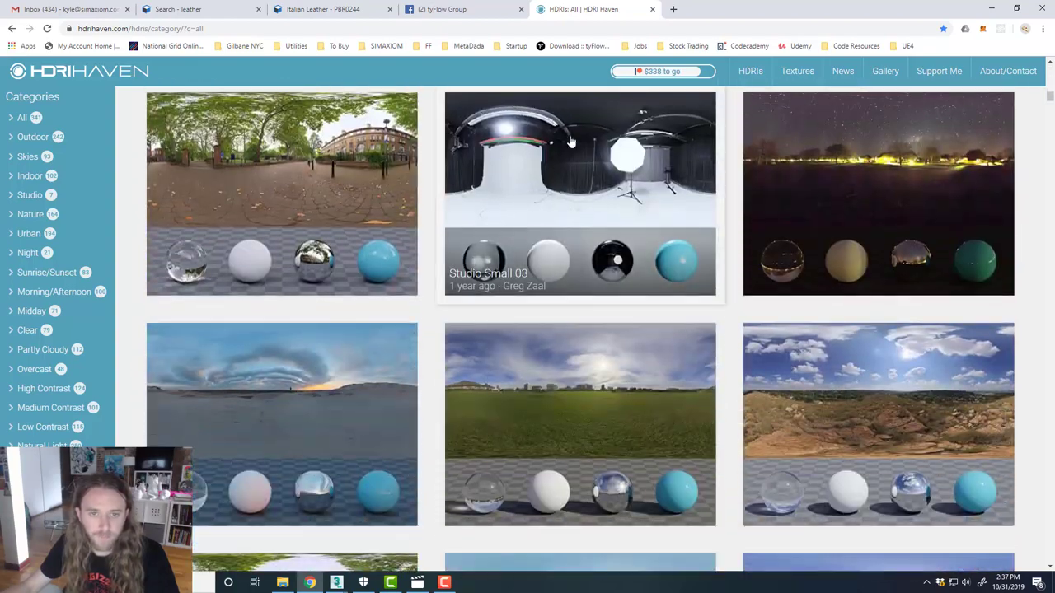
{"action": "scroll", "coordinate": [633, 186], "scroll_direction": "down", "scroll_amount": 2}
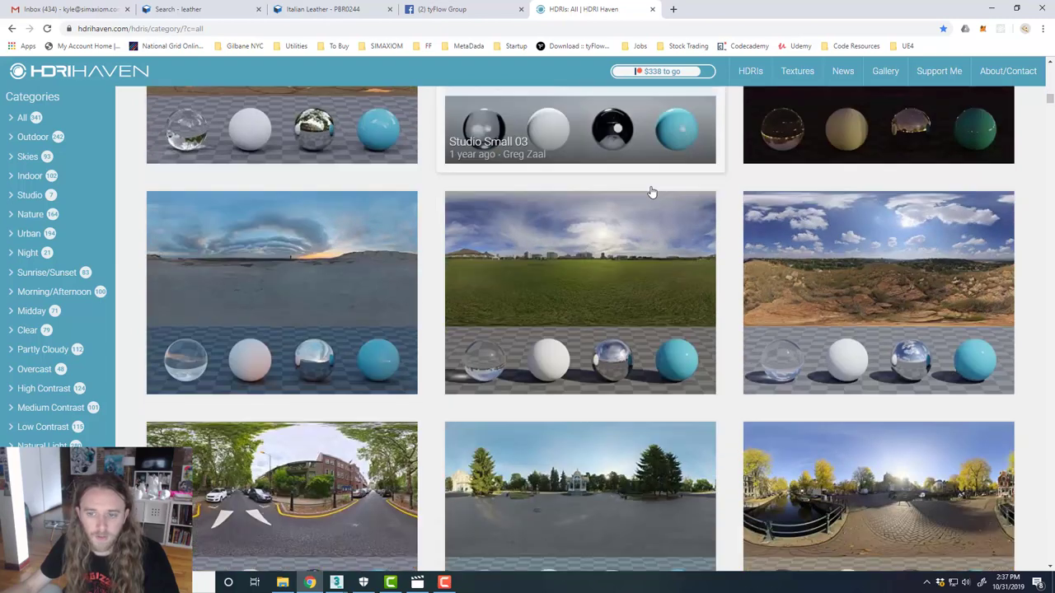
{"action": "scroll", "coordinate": [824, 370], "scroll_direction": "up", "scroll_amount": 2}
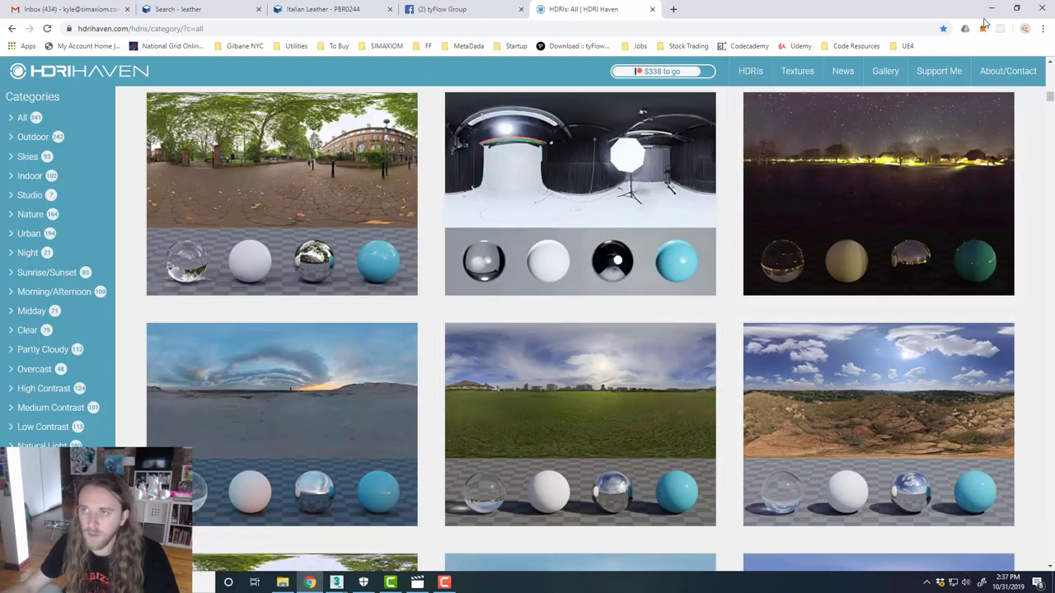
Return to 3ds Max and set the VRayHDRI map's mapping type to Spherical and its inverse gamma to 1.5.
{"action": "left_click", "coordinate": [991, 8]}
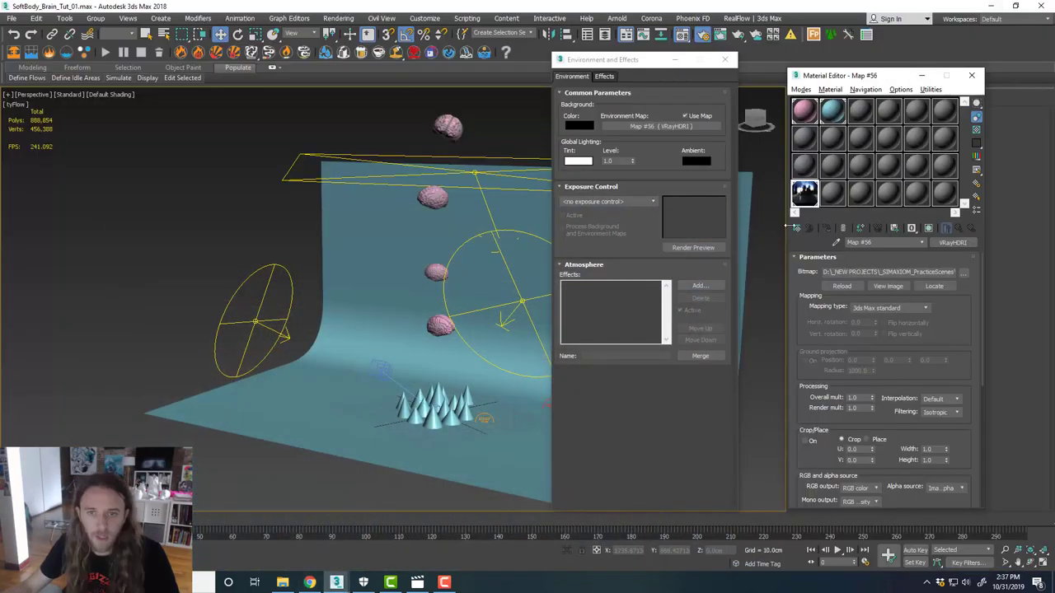
{"action": "left_click", "coordinate": [894, 307]}
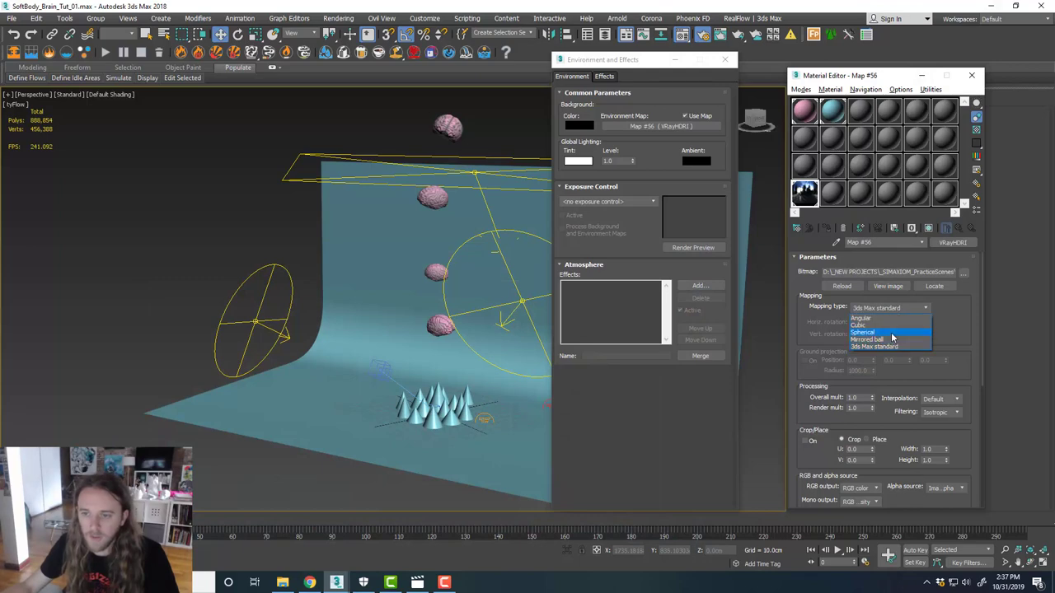
{"action": "left_click", "coordinate": [892, 333]}
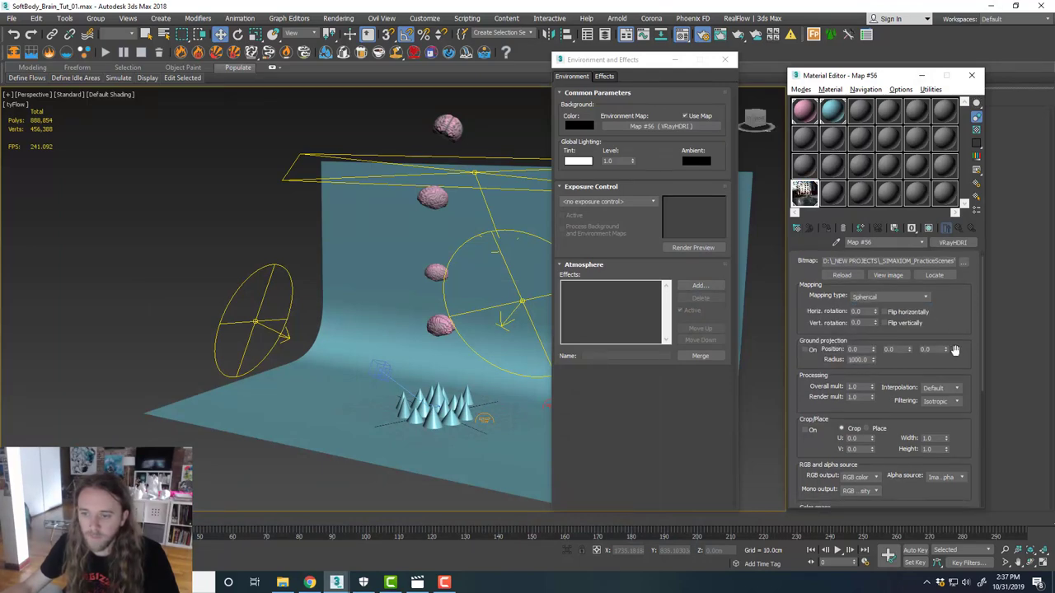
{"action": "scroll", "coordinate": [973, 420], "scroll_direction": "down", "scroll_amount": 1}
{"action": "scroll", "coordinate": [973, 421], "scroll_direction": "down", "scroll_amount": 5}
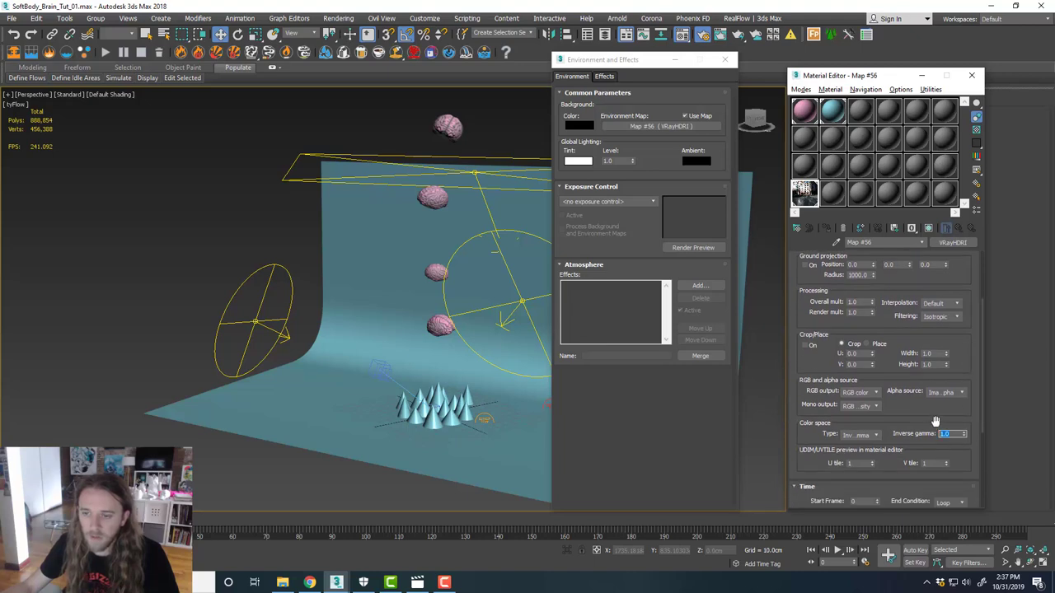
{"action": "type", "text": "1.5"}
{"action": "key", "text": "Return"}
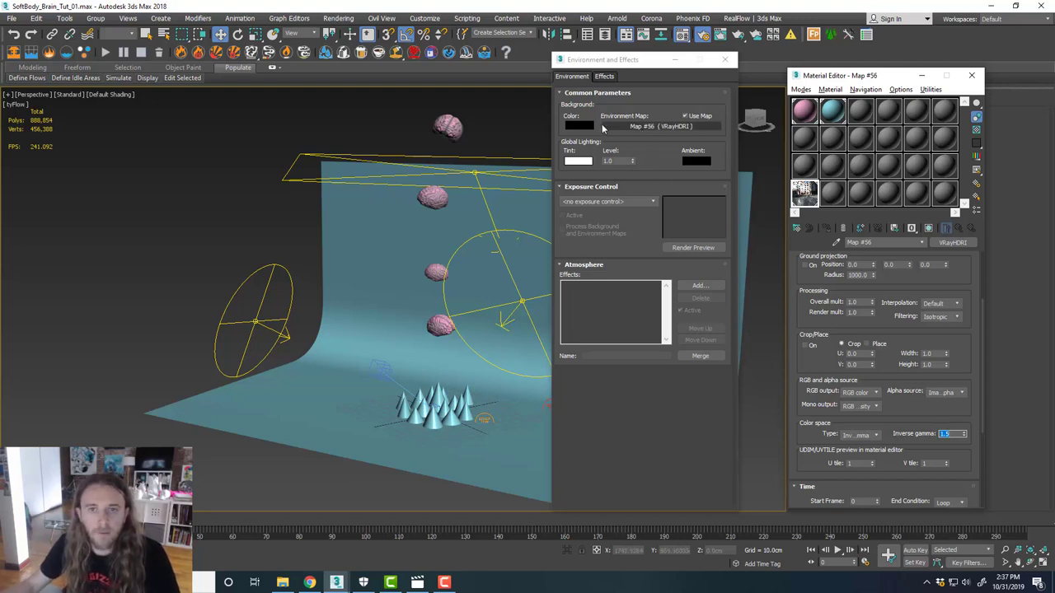
Clear the environment and material windows out of the way, open the render settings and show the VRayCam001 view maximized.
{"action": "left_click_drag", "start_coordinate": [619, 63], "coordinate": [1054, 80]}
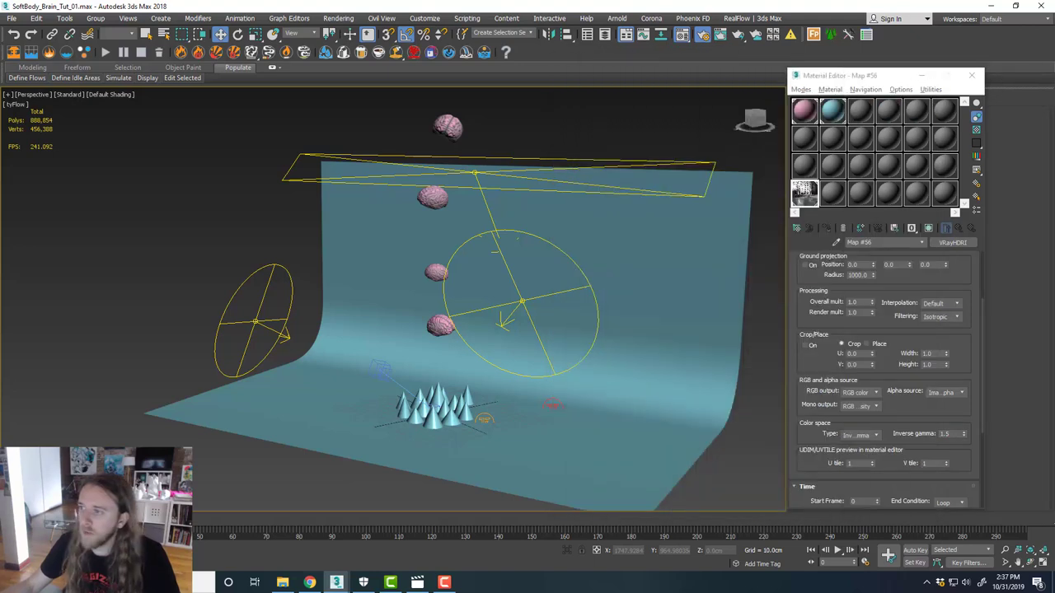
{"action": "key", "text": "m"}
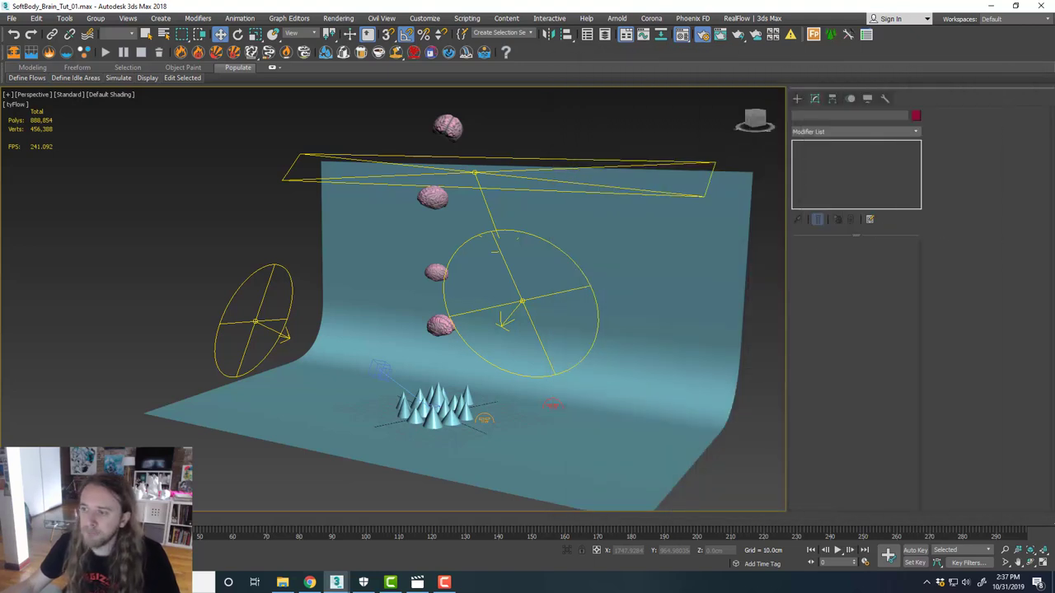
{"action": "key", "text": "F10"}
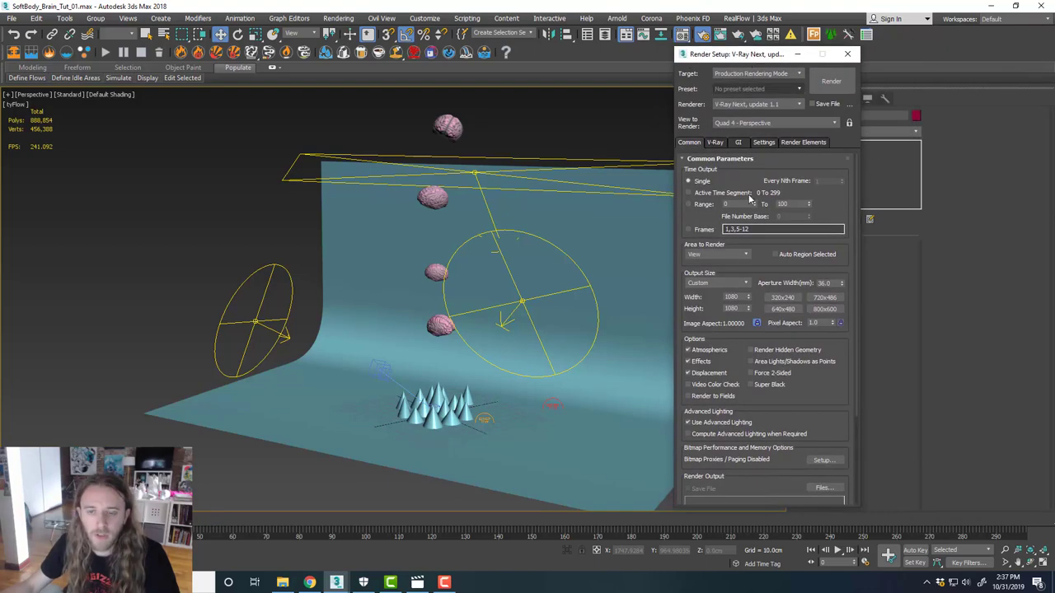
{"action": "middle_click_drag", "start_coordinate": [572, 298], "coordinate": [562, 296]}
{"action": "key", "text": "alt+w"}
{"action": "middle_click", "coordinate": [587, 214]}
{"action": "key", "text": "alt+w"}
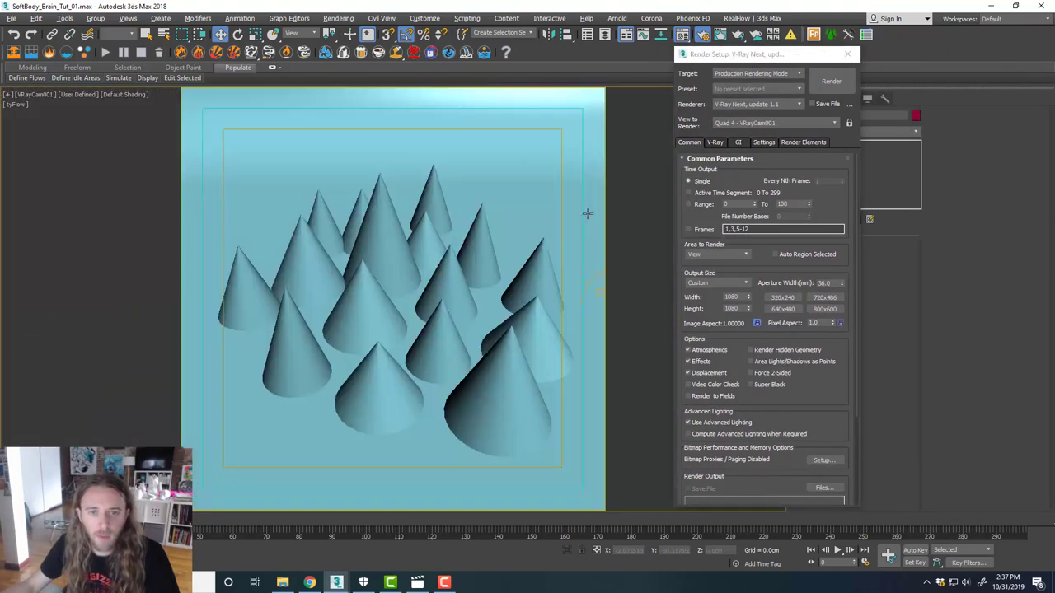
{"action": "left_click_drag", "start_coordinate": [739, 56], "coordinate": [623, 56]}
Give the Brain material a grey reflection colour, 0.7 reflection glossiness and an unlocked Fresnel IOR of 2.0.
{"action": "key", "text": "m"}
{"action": "left_click", "coordinate": [581, 86]}
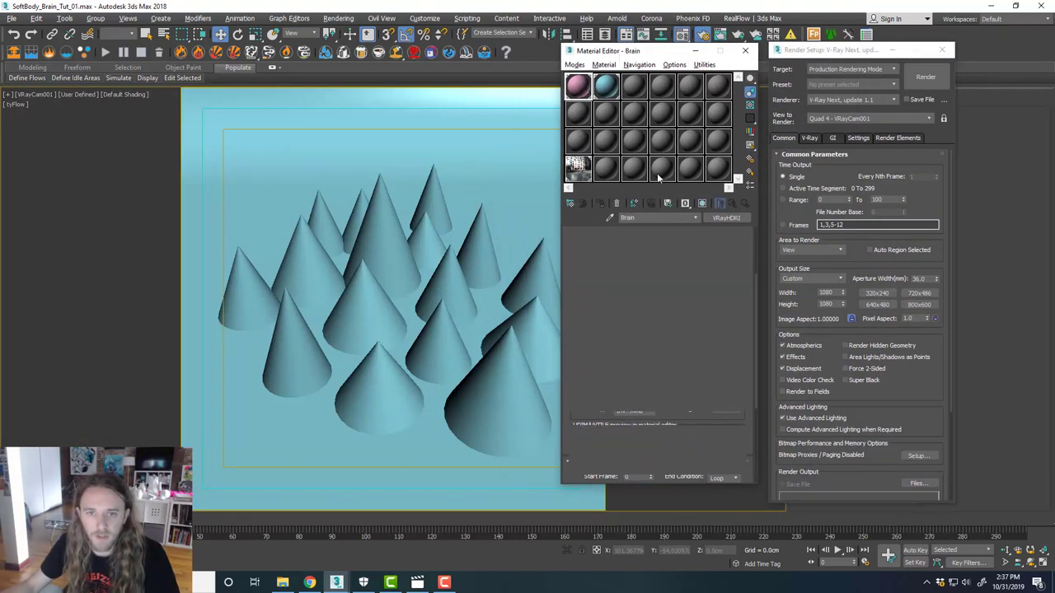
{"action": "left_click", "coordinate": [631, 277]}
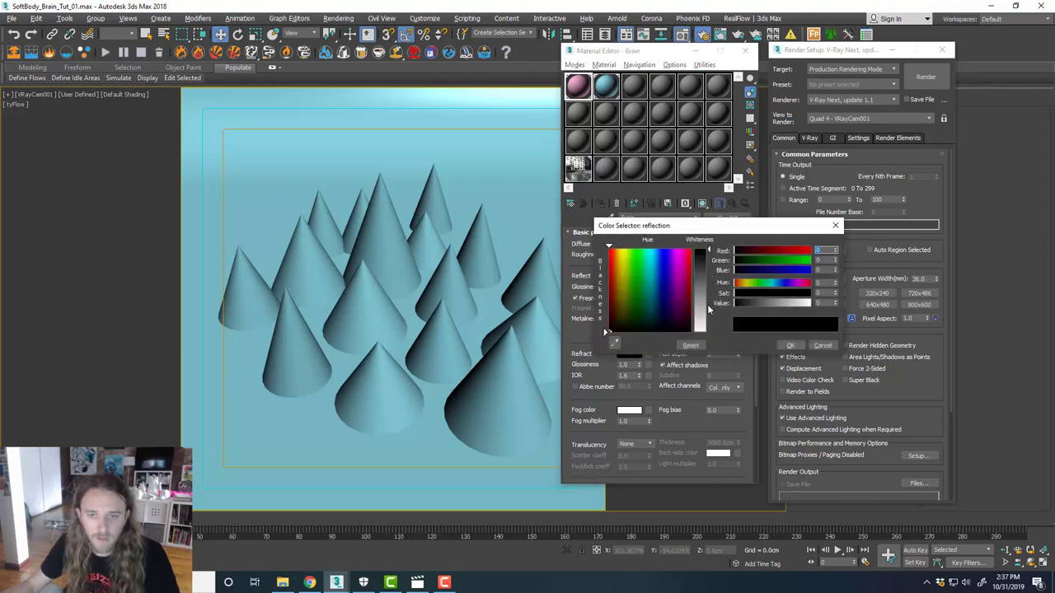
{"action": "left_click_drag", "start_coordinate": [705, 299], "coordinate": [705, 285]}
{"action": "left_click", "coordinate": [789, 345]}
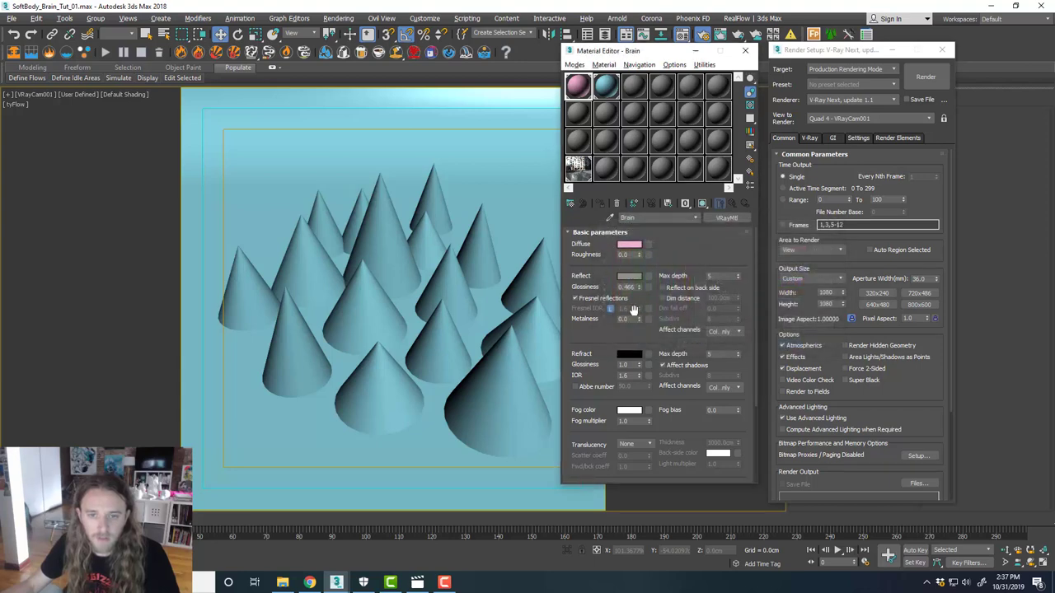
{"action": "left_click_drag", "start_coordinate": [619, 288], "coordinate": [658, 287]}
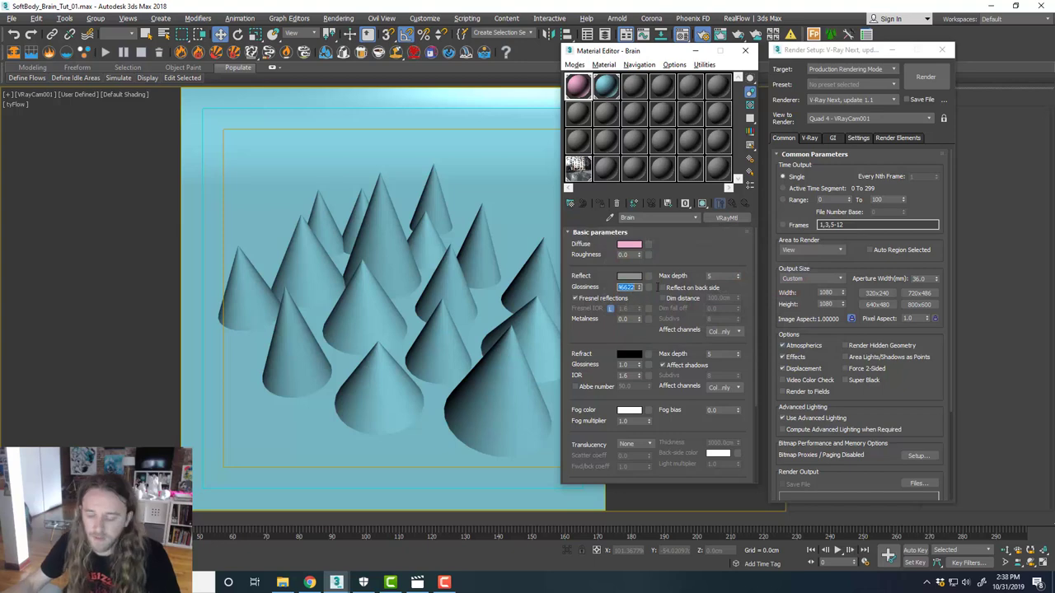
{"action": "type", "text": "0.7"}
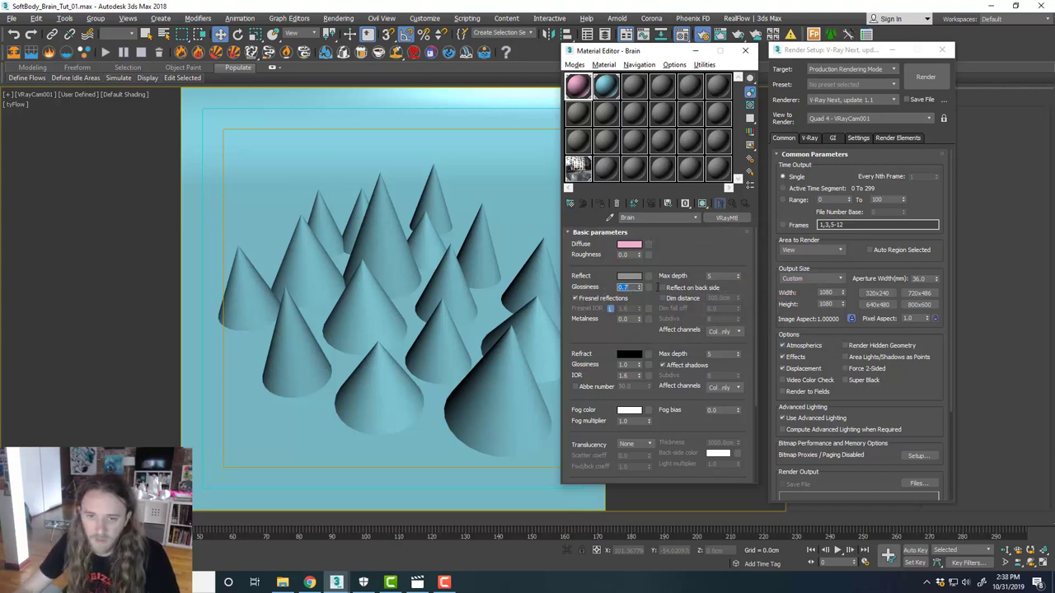
{"action": "left_click", "coordinate": [611, 308]}
{"action": "double_click", "coordinate": [626, 308]}
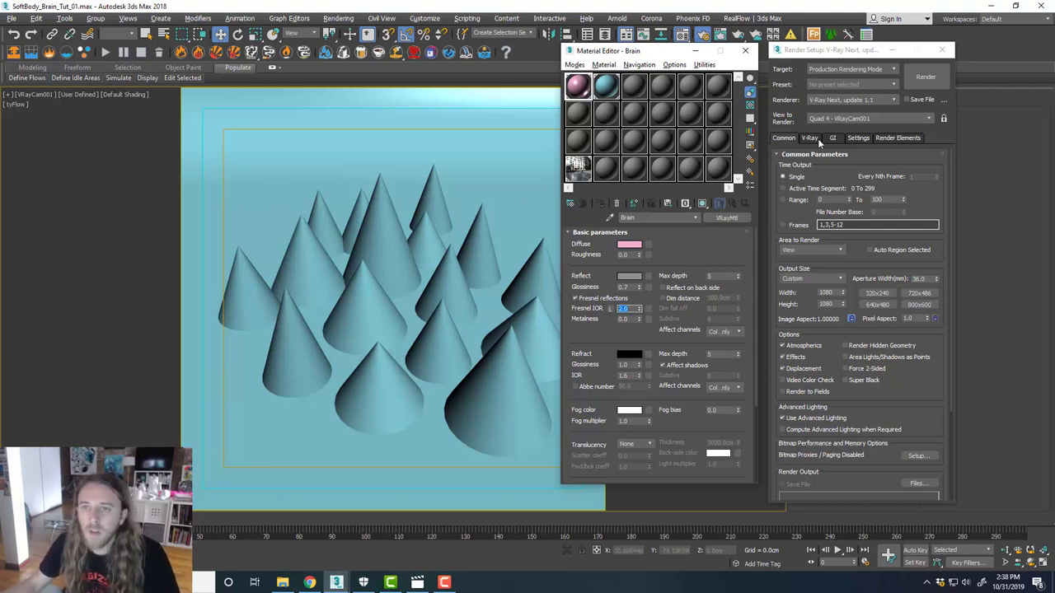
Set the V-Ray image sampler type to Bucket and enable Lock noise pattern in the Global DMC settings.
{"action": "left_click", "coordinate": [824, 231]}
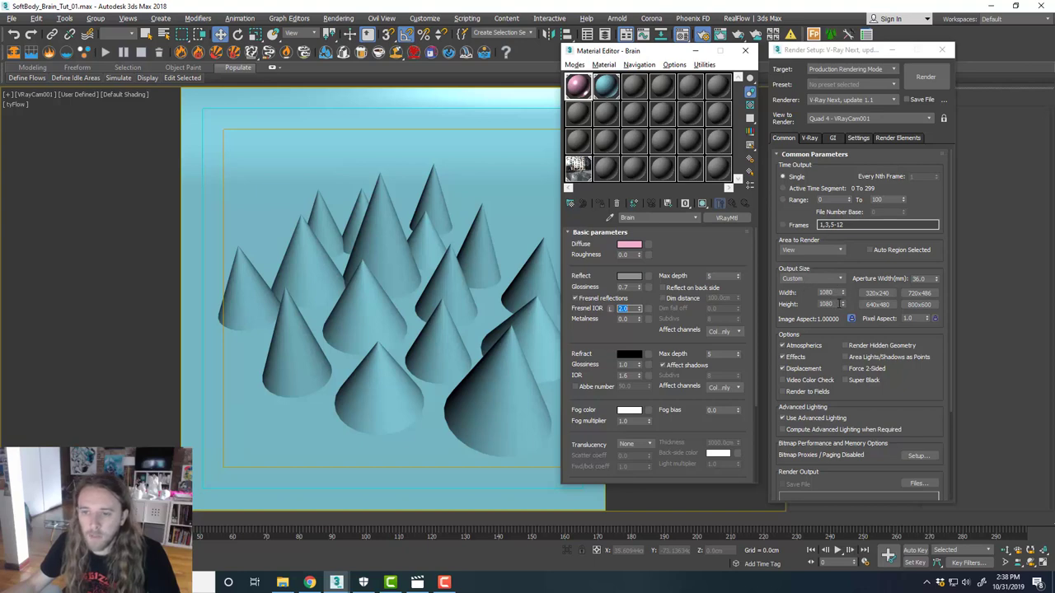
{"action": "scroll", "coordinate": [840, 366], "scroll_direction": "down", "scroll_amount": 5}
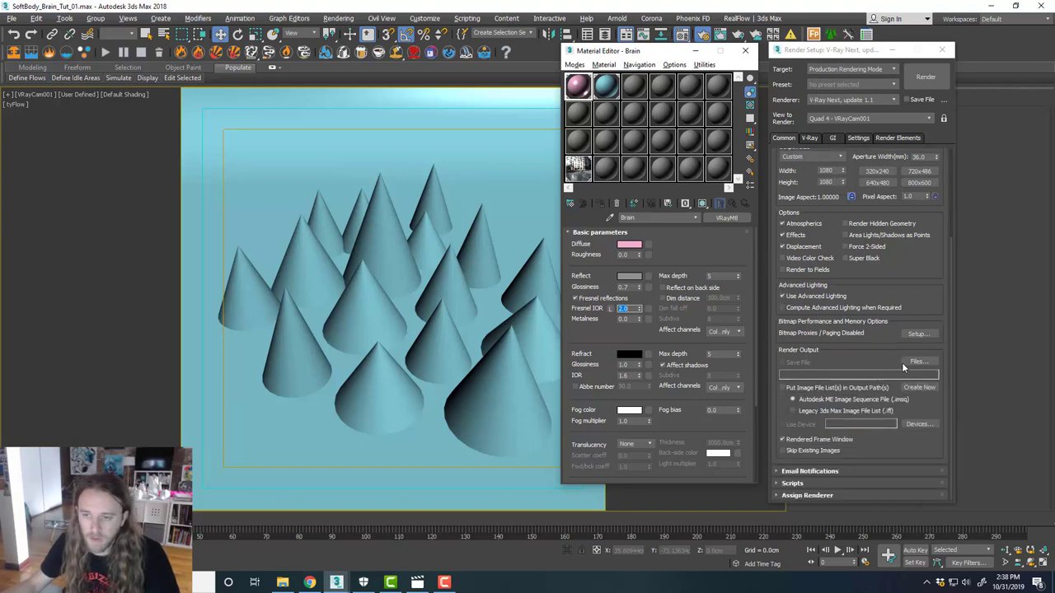
{"action": "scroll", "coordinate": [901, 362], "scroll_direction": "up", "scroll_amount": 5}
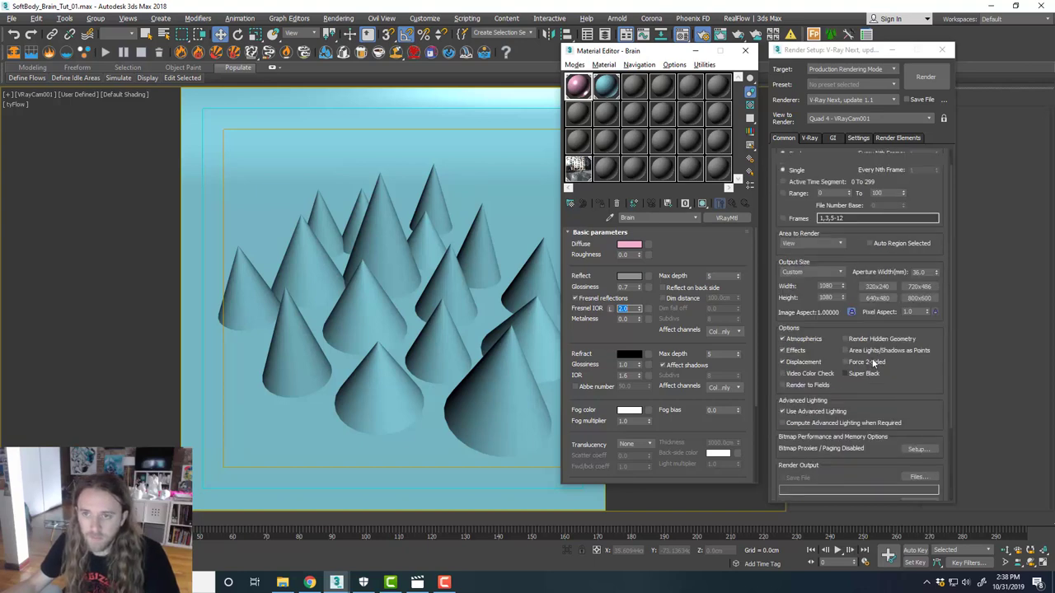
{"action": "left_click", "coordinate": [812, 137]}
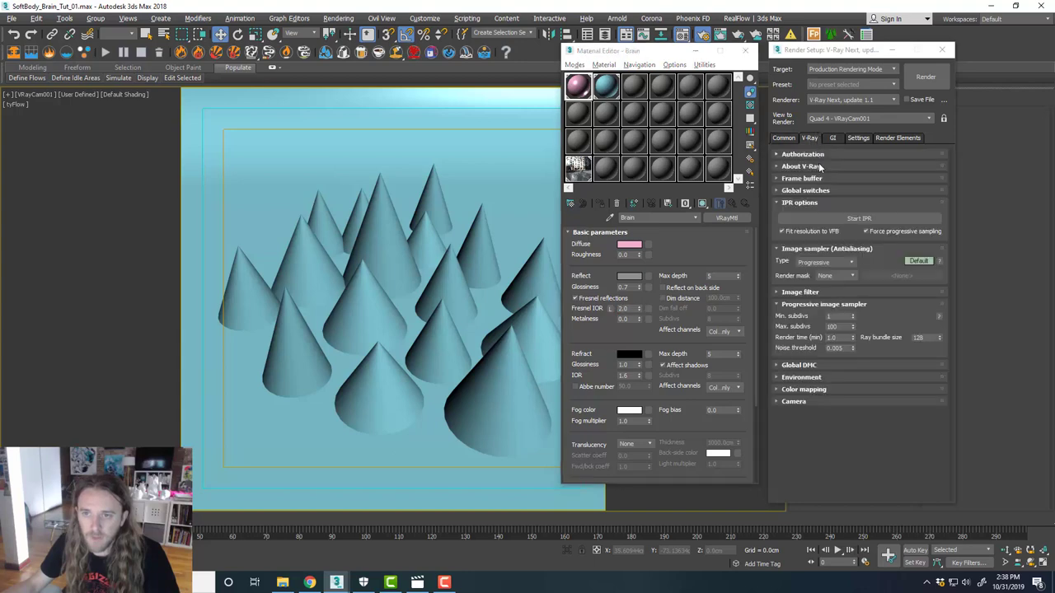
{"action": "left_click", "coordinate": [849, 264]}
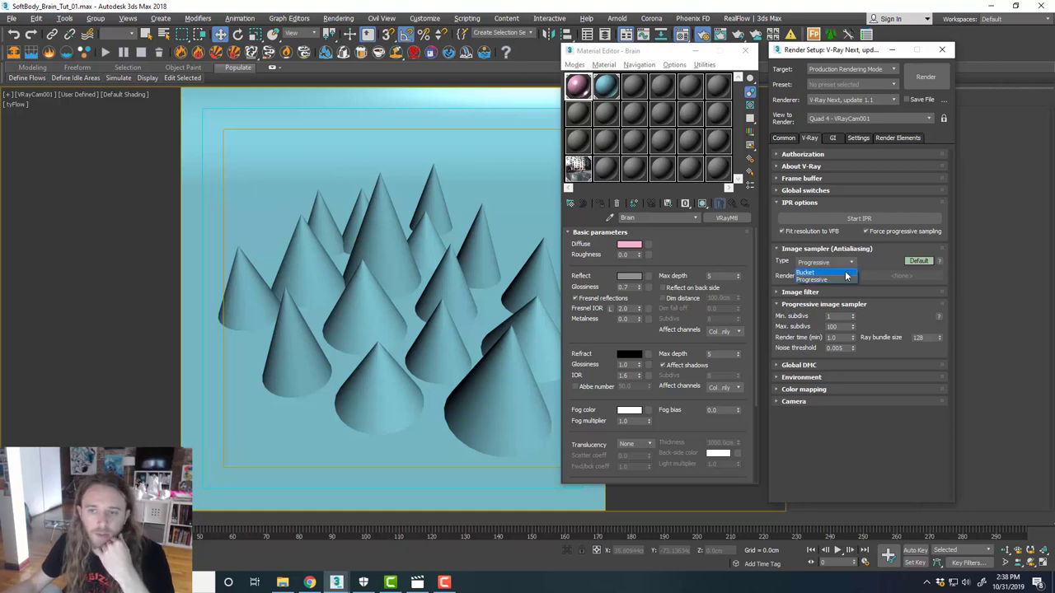
{"action": "left_click", "coordinate": [846, 273]}
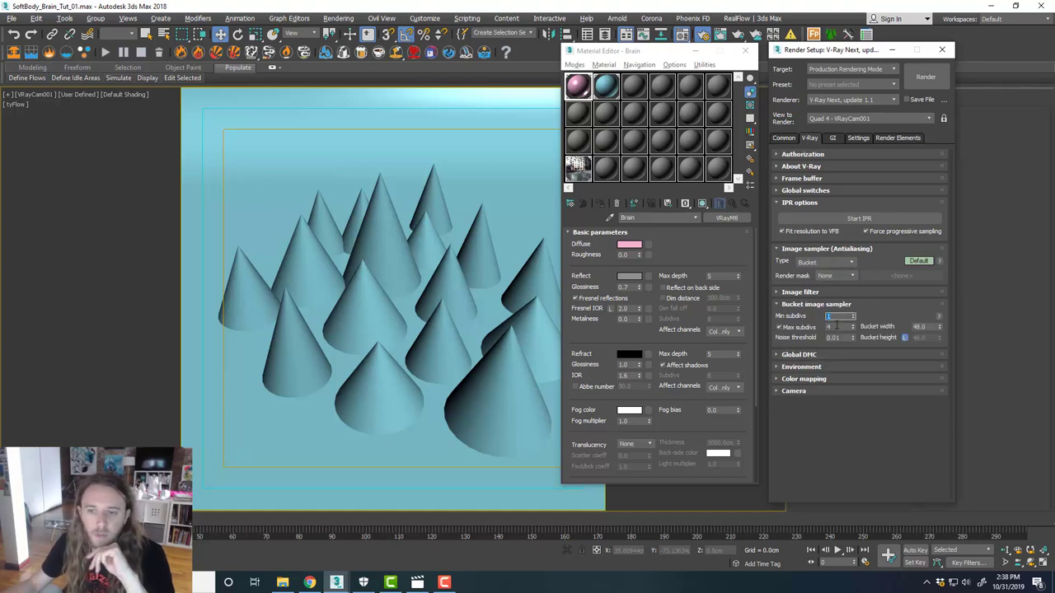
{"action": "left_click", "coordinate": [829, 354]}
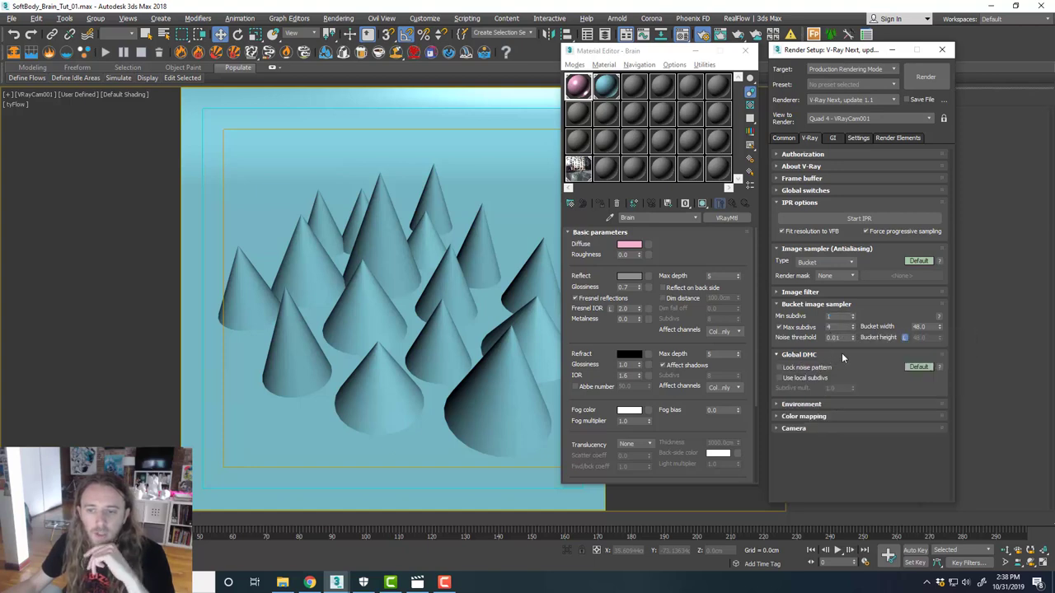
{"action": "left_click", "coordinate": [779, 369]}
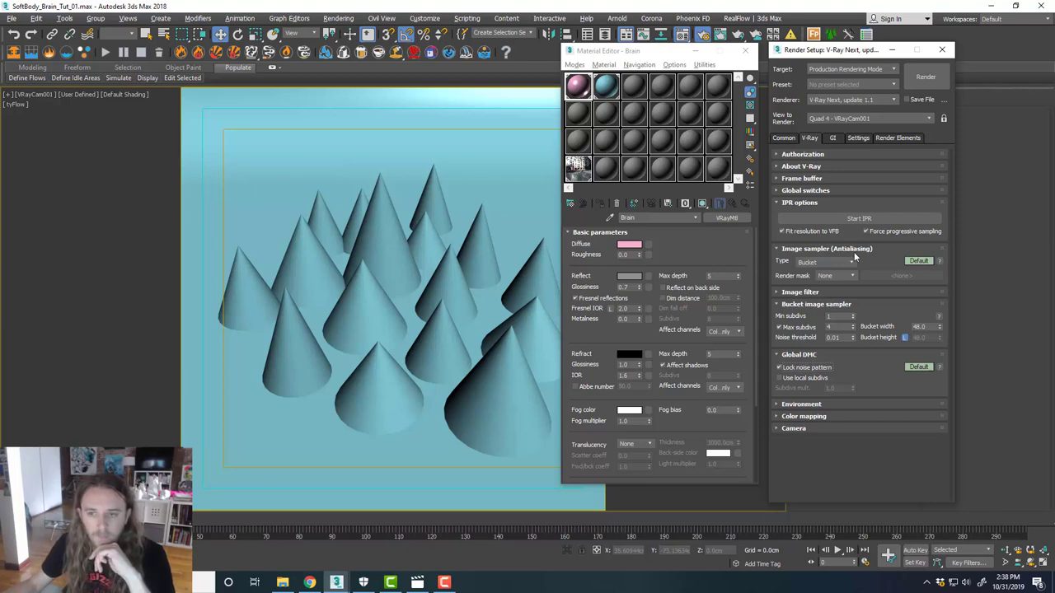
Review the global illumination engines, Brute force and Light cache settings, and close the render settings.
{"action": "left_click", "coordinate": [833, 139]}
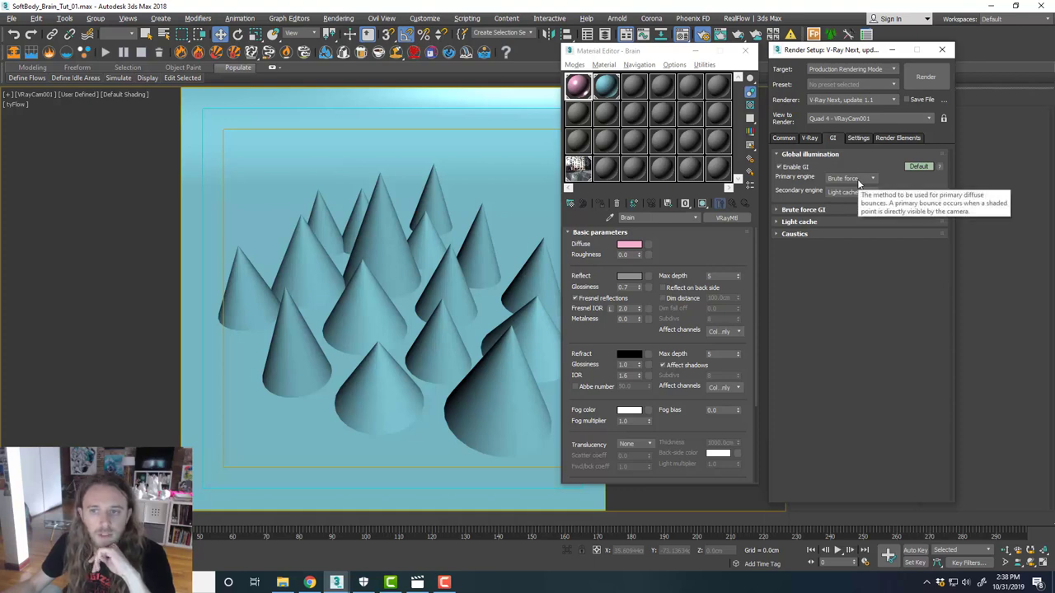
{"action": "left_click", "coordinate": [837, 209]}
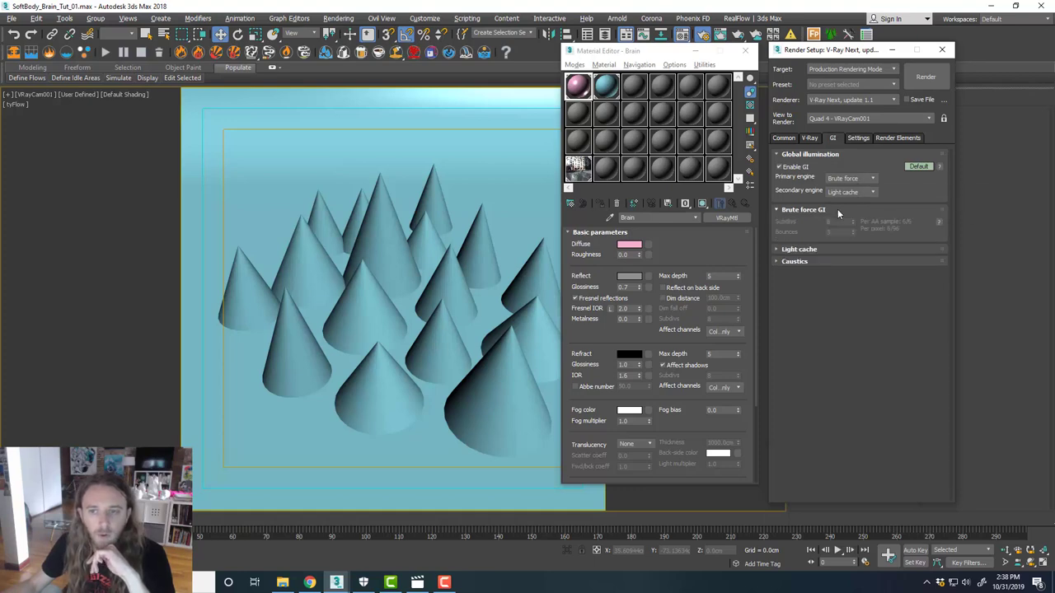
{"action": "left_click", "coordinate": [820, 252]}
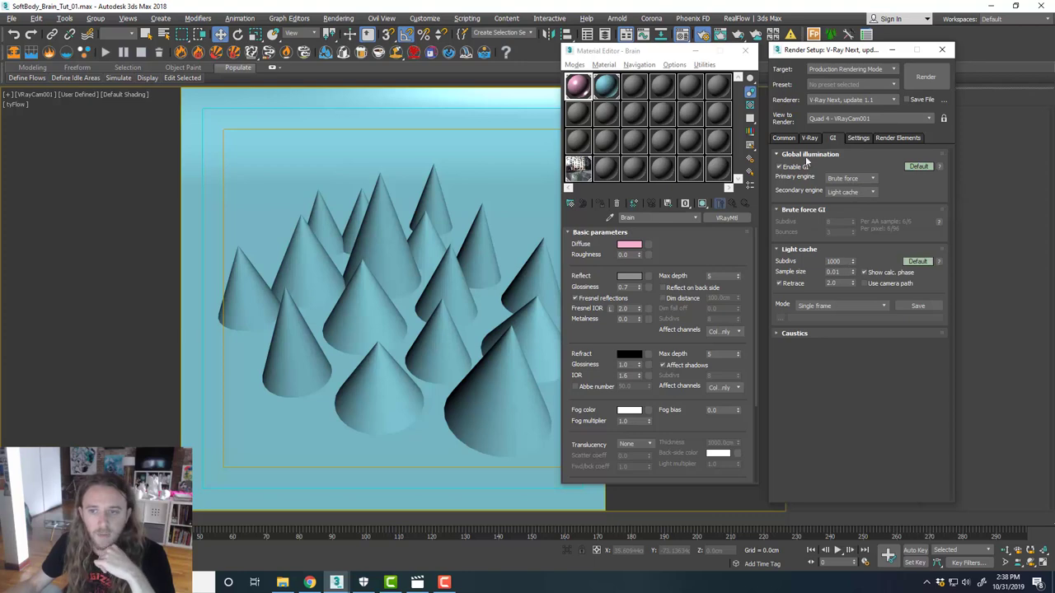
{"action": "left_click", "coordinate": [783, 138]}
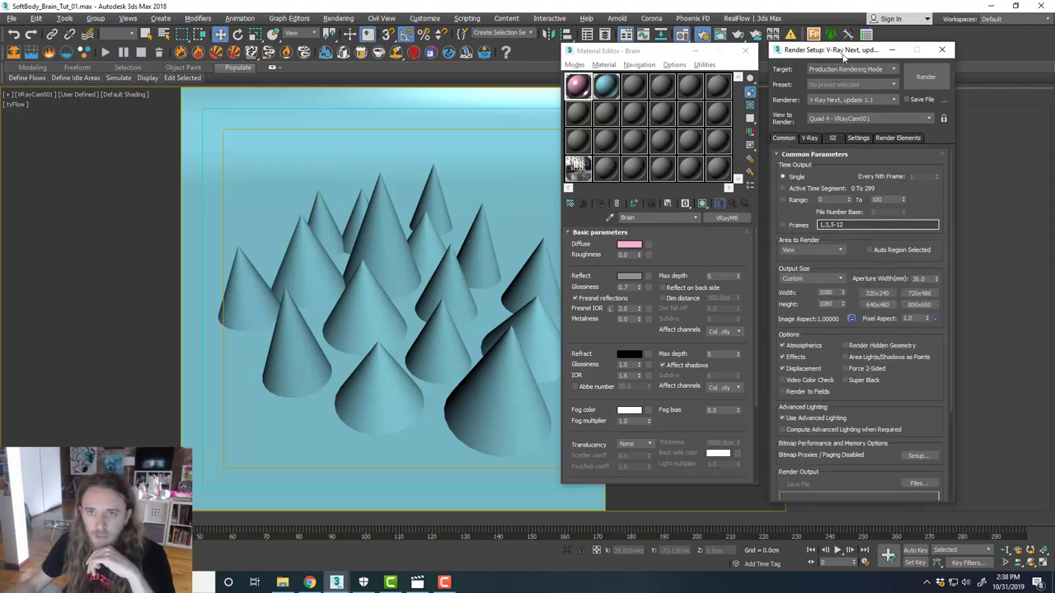
{"action": "left_click", "coordinate": [942, 50]}
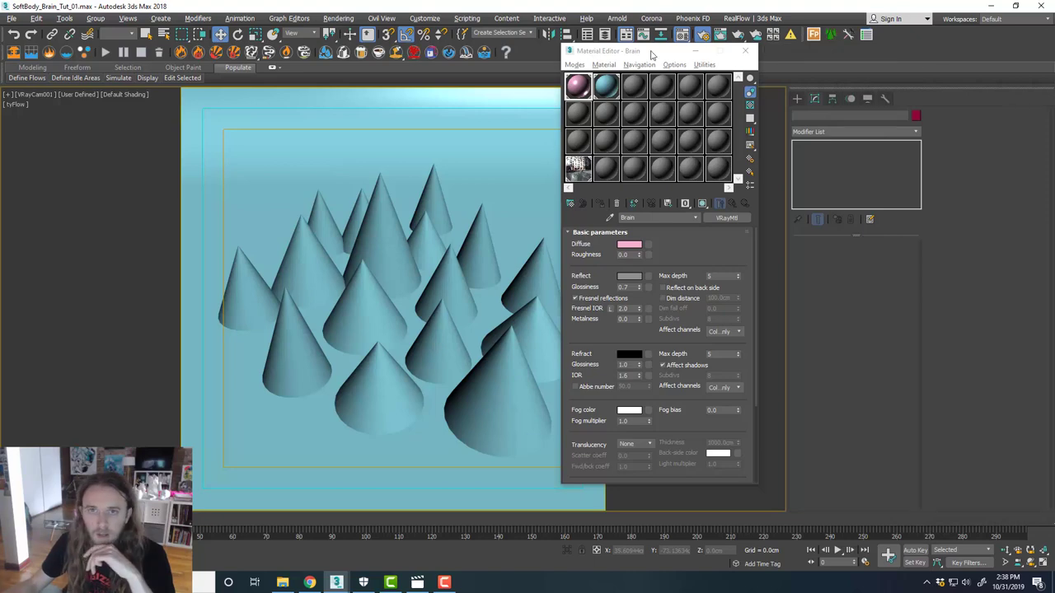
Close the material window, return to the four-viewport layout and set the VRayLight002 disc light's multiplier to 10.
{"action": "left_click", "coordinate": [745, 50]}
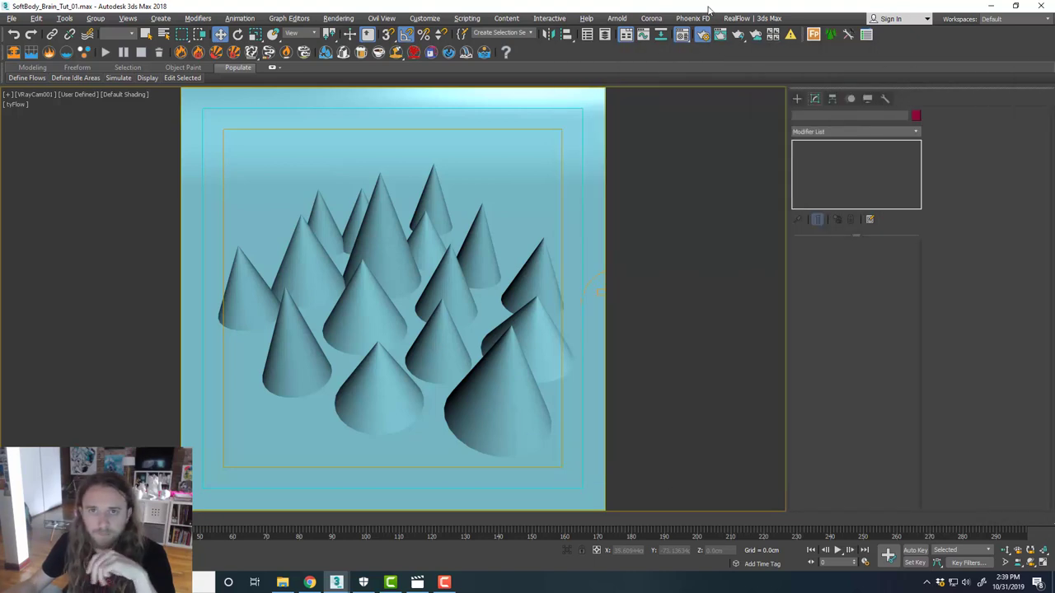
{"action": "key", "text": "alt+w"}
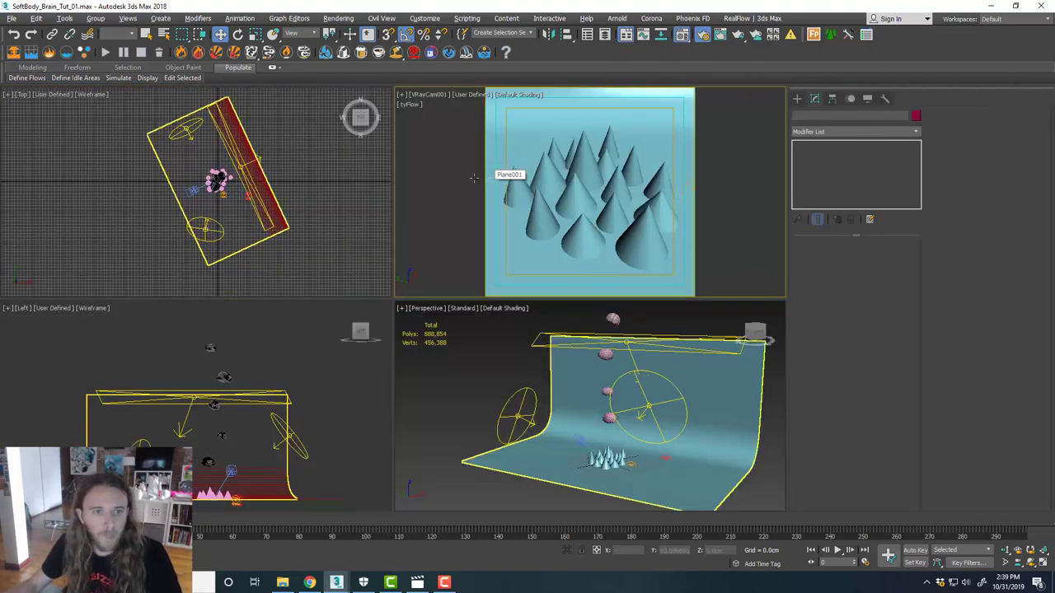
{"action": "left_click", "coordinate": [189, 132]}
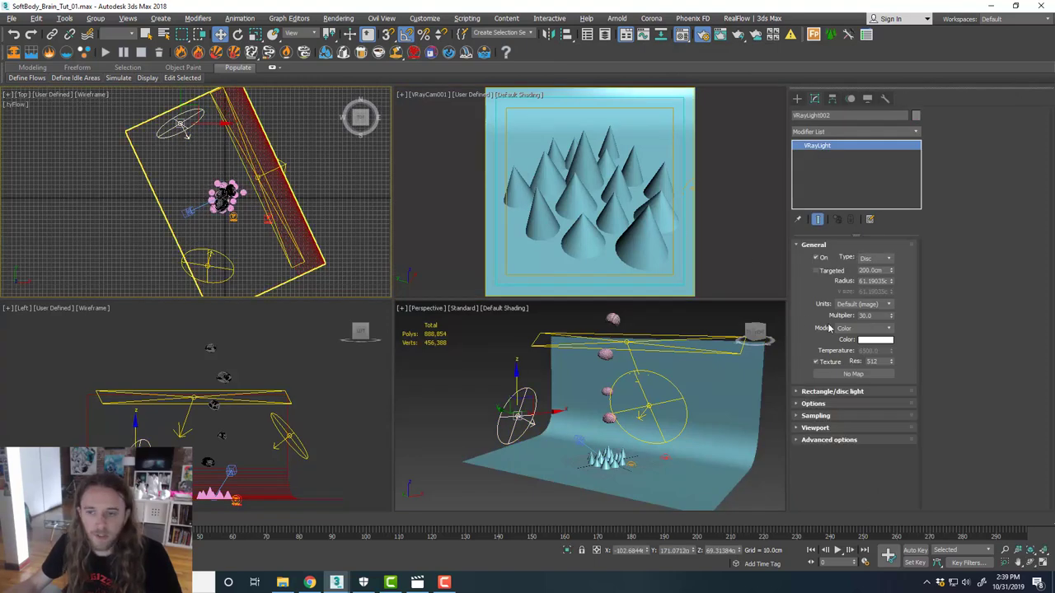
{"action": "double_click", "coordinate": [879, 315]}
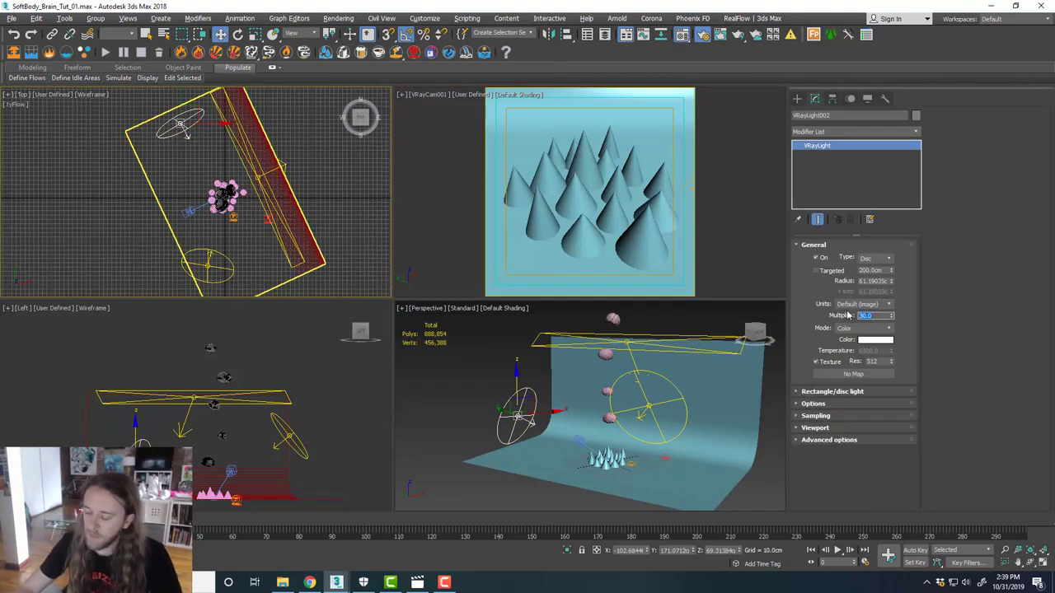
{"action": "type", "text": "10"}
{"action": "key", "text": "Return"}
Start a V-Ray interactive render of the VRayCam001 view and lock that view as the one to render.
{"action": "right_click", "coordinate": [662, 195]}
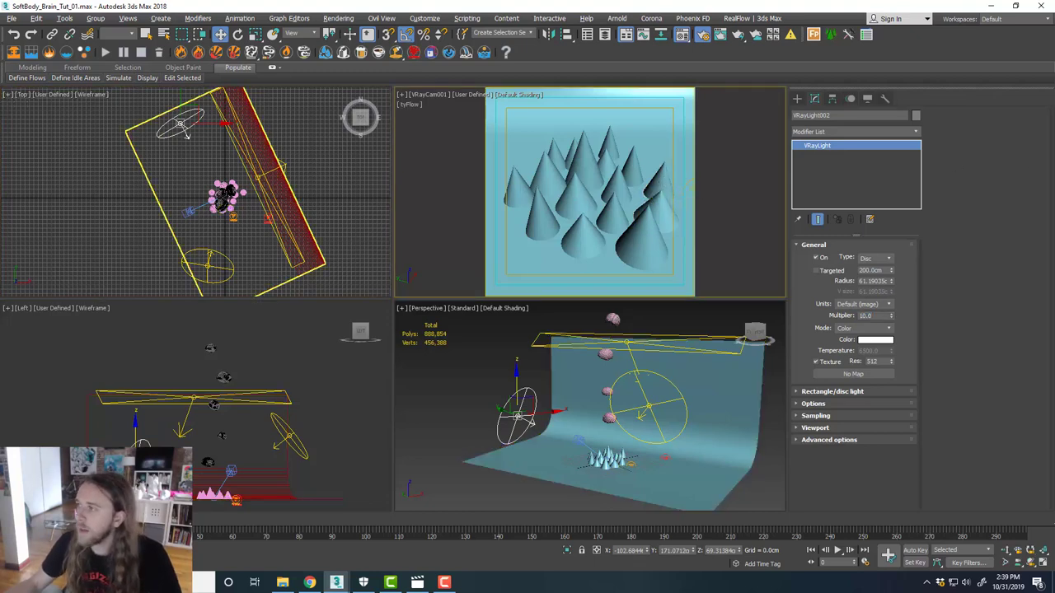
{"action": "key", "text": "F10"}
{"action": "left_click", "coordinate": [786, 122]}
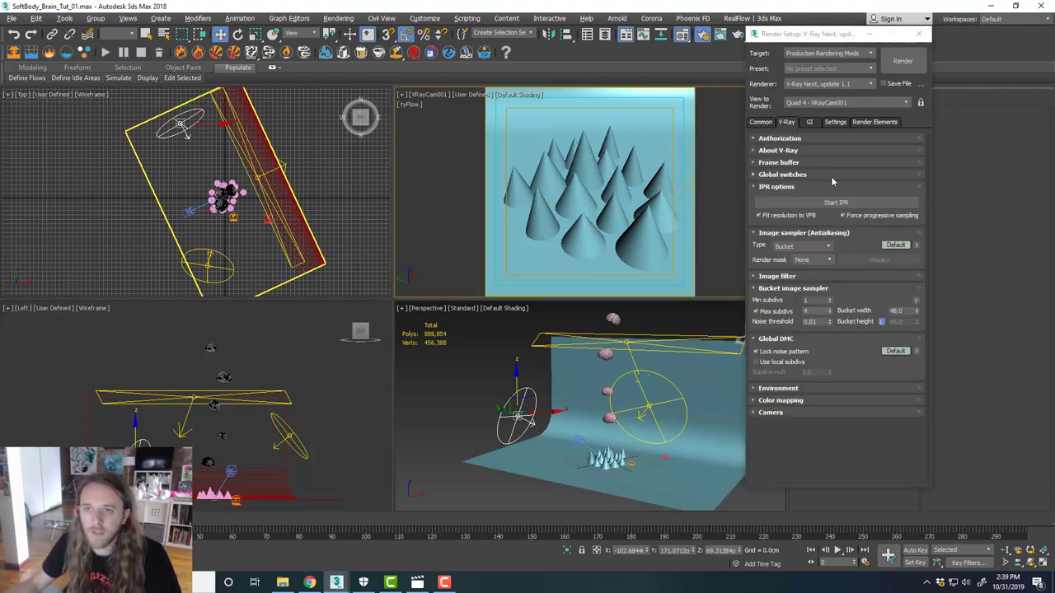
{"action": "left_click", "coordinate": [903, 202]}
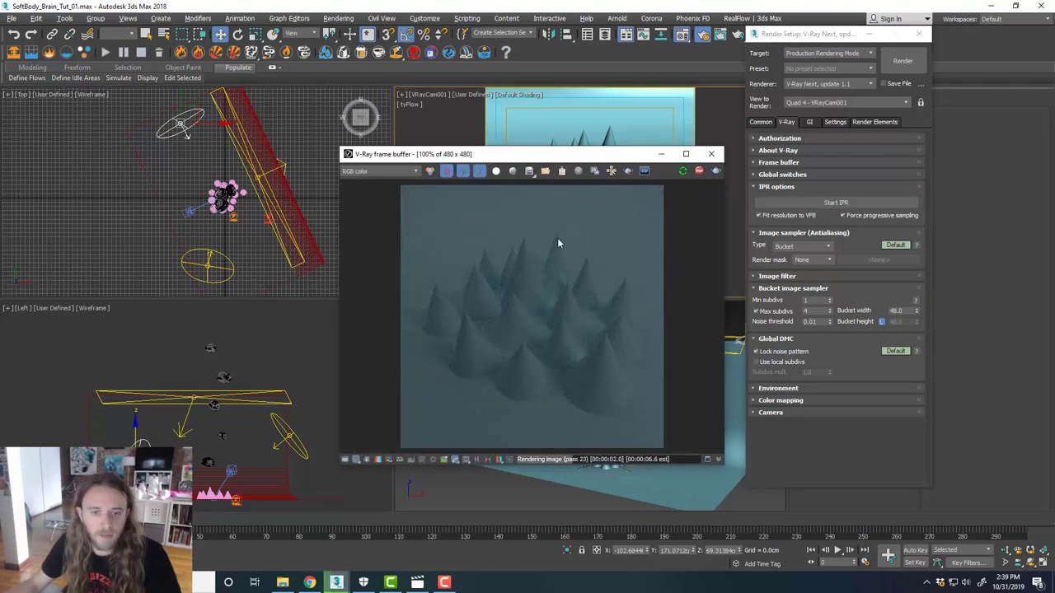
{"action": "left_click_drag", "start_coordinate": [574, 158], "coordinate": [593, 170]}
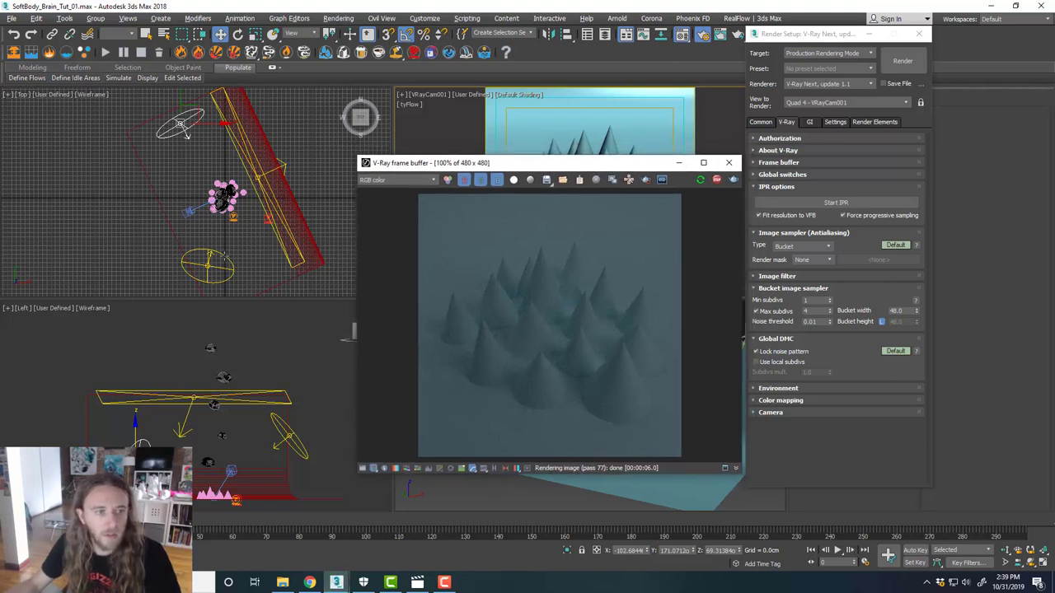
{"action": "left_click_drag", "start_coordinate": [512, 166], "coordinate": [514, 167]}
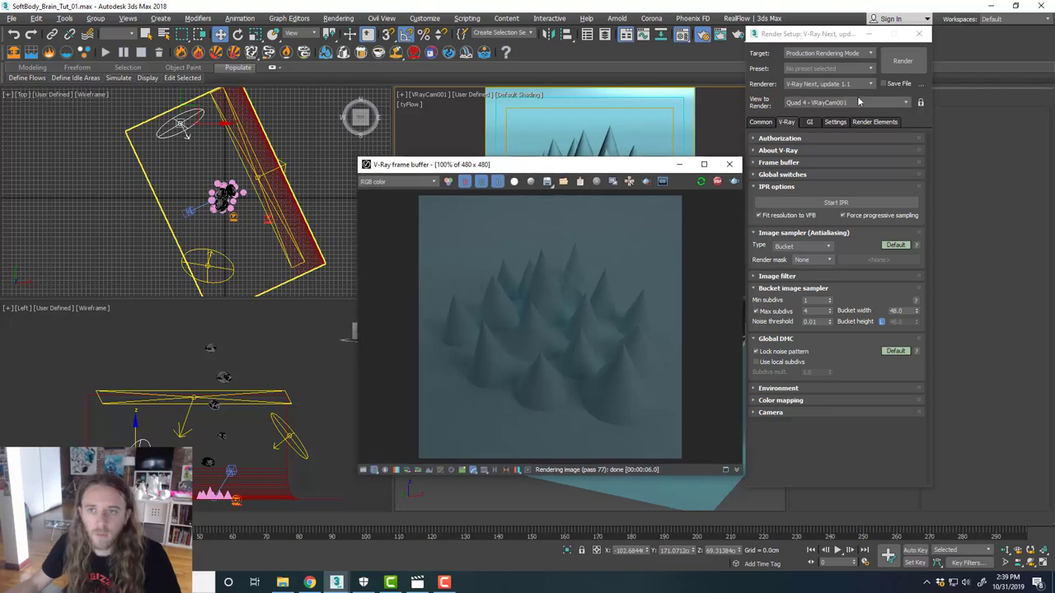
{"action": "left_click", "coordinate": [921, 105]}
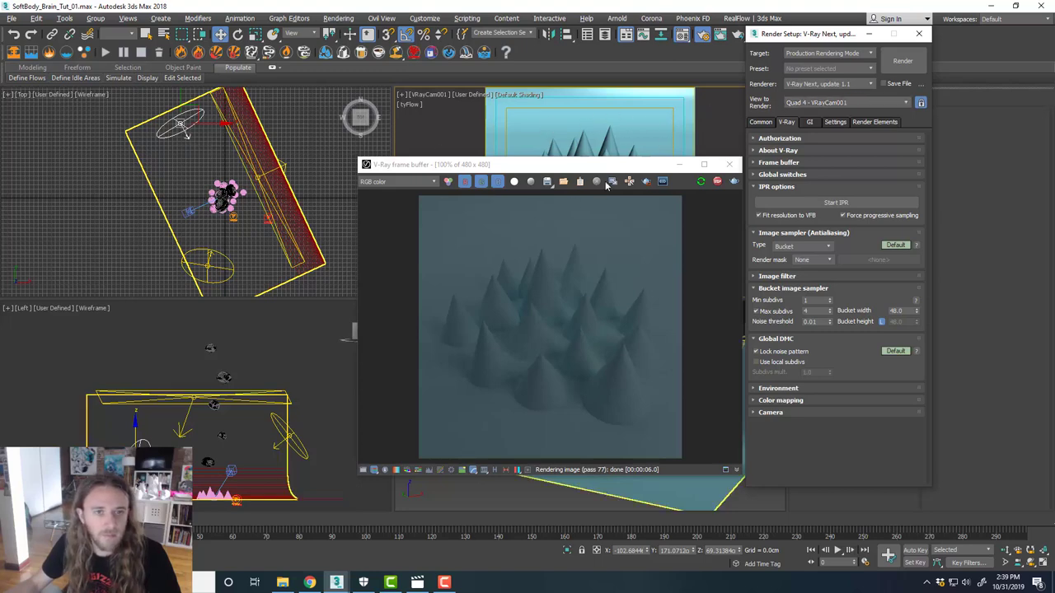
Set the multiplier of the VRayLight001 disc light to 100 and move the frame buffer clear of the camera view.
{"action": "left_click_drag", "start_coordinate": [589, 167], "coordinate": [574, 200]}
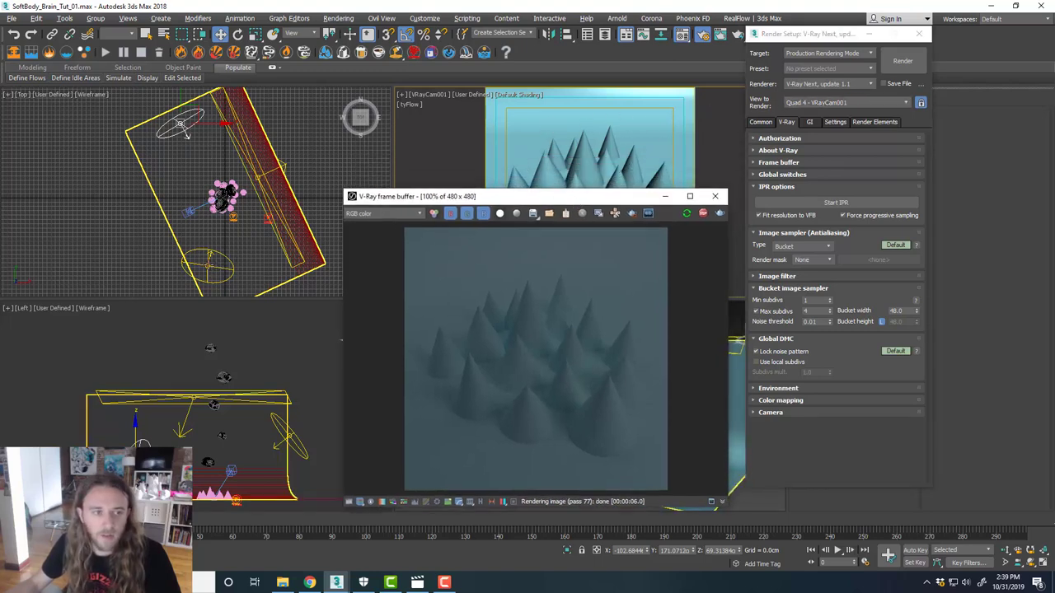
{"action": "left_click", "coordinate": [187, 134]}
{"action": "left_click_drag", "start_coordinate": [791, 37], "coordinate": [1054, 66]}
{"action": "double_click", "coordinate": [872, 315]}
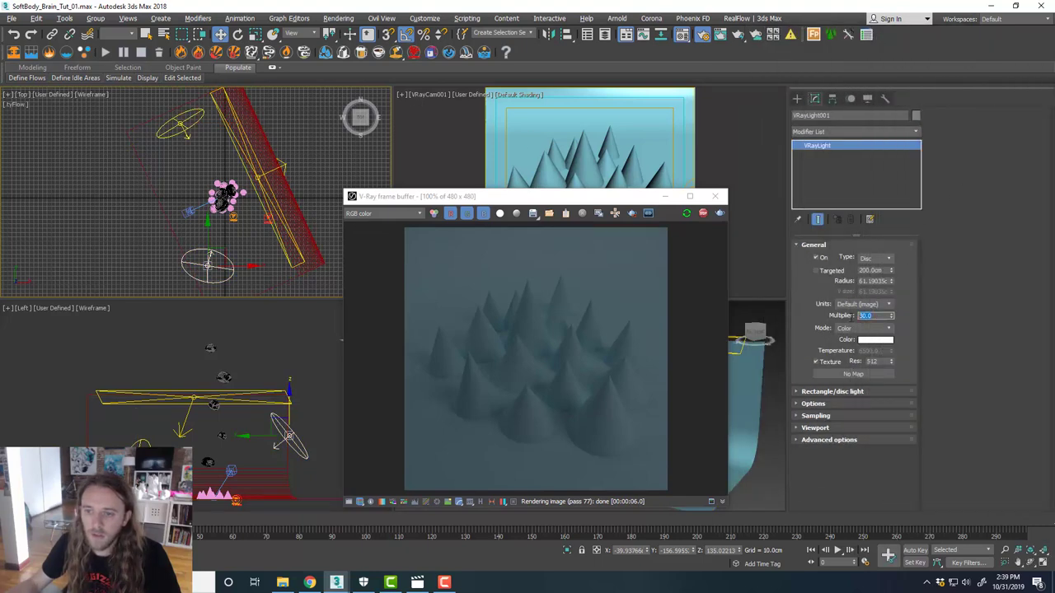
{"action": "type", "text": "100"}
{"action": "key", "text": "Return"}
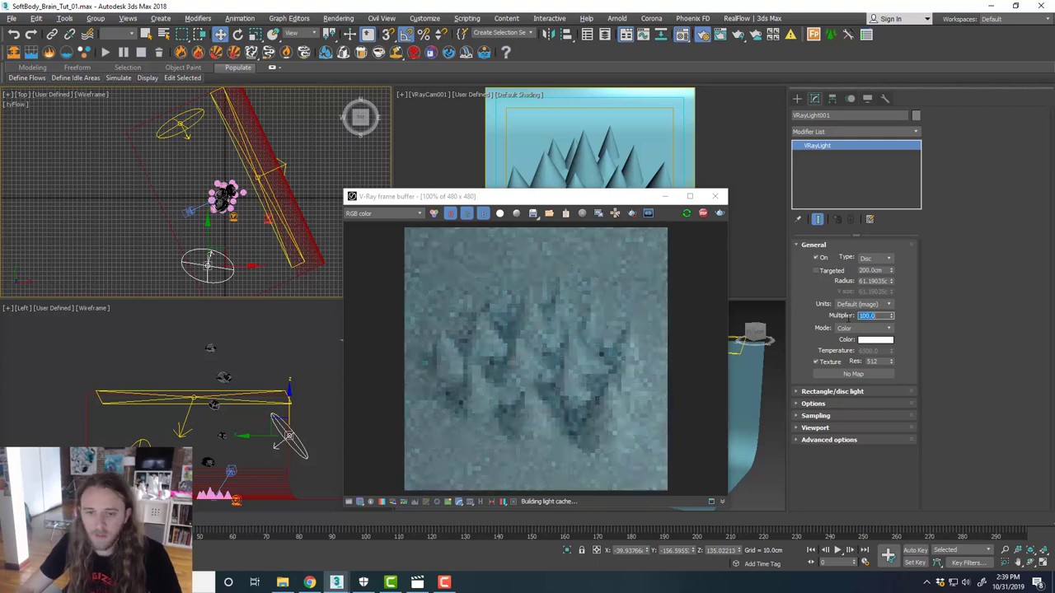
{"action": "left_click_drag", "start_coordinate": [581, 203], "coordinate": [301, 215]}
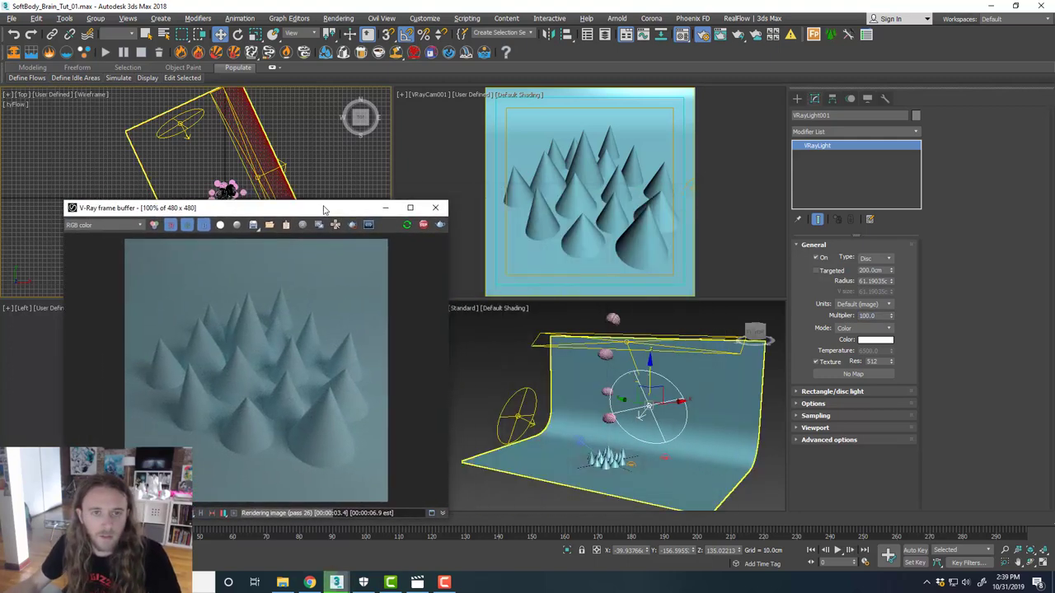
Select the VRayCam001 camera, try a film speed of ISO 80, and settle on ISO 150.
{"action": "left_click", "coordinate": [450, 96]}
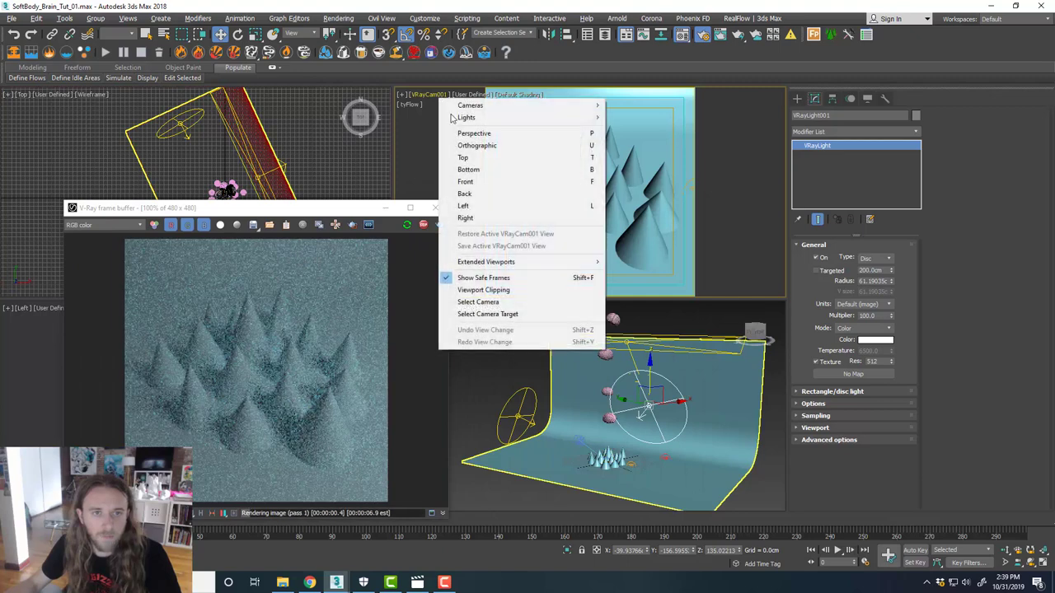
{"action": "left_click", "coordinate": [478, 301]}
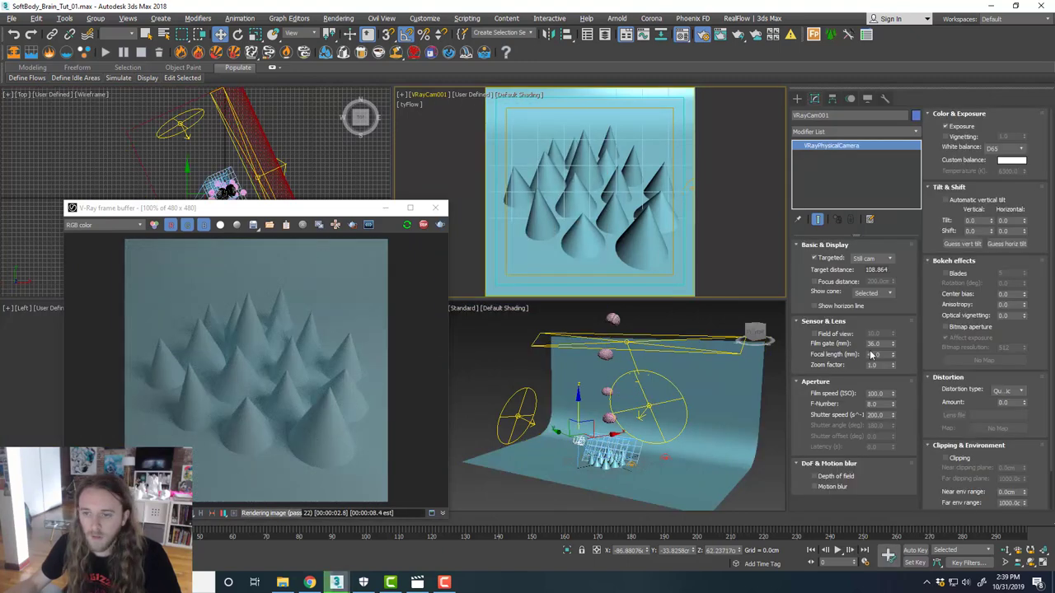
{"action": "left_click_drag", "start_coordinate": [884, 394], "coordinate": [877, 394]}
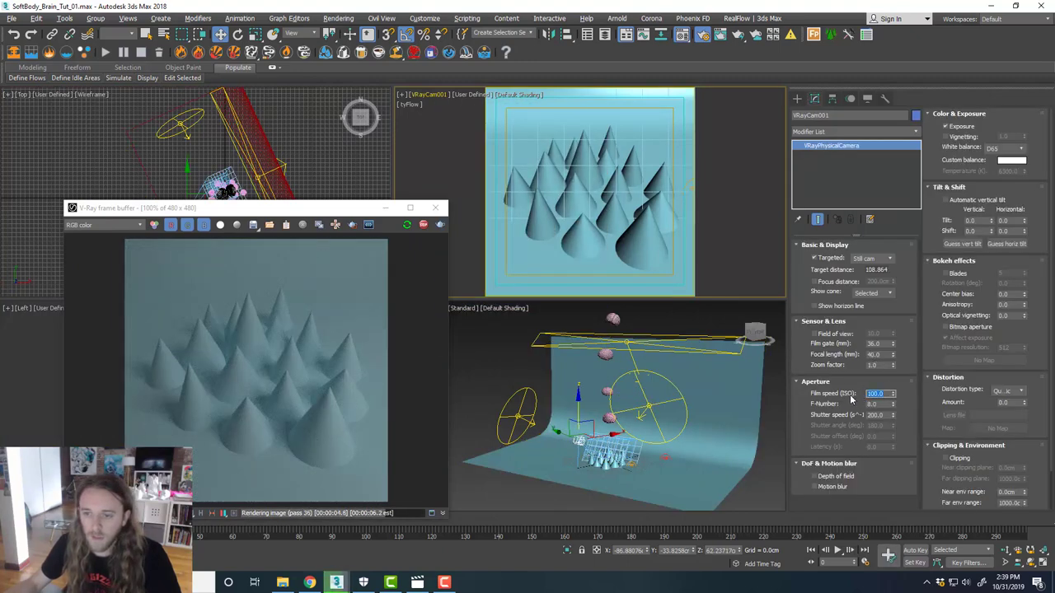
{"action": "type", "text": "80"}
{"action": "key", "text": "Return"}
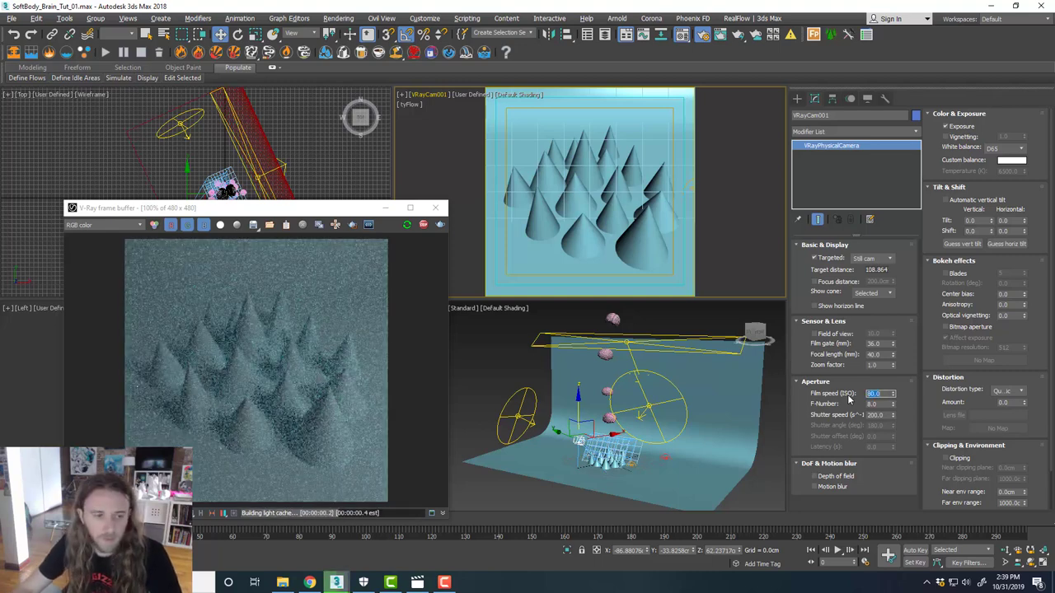
{"action": "type", "text": "150"}
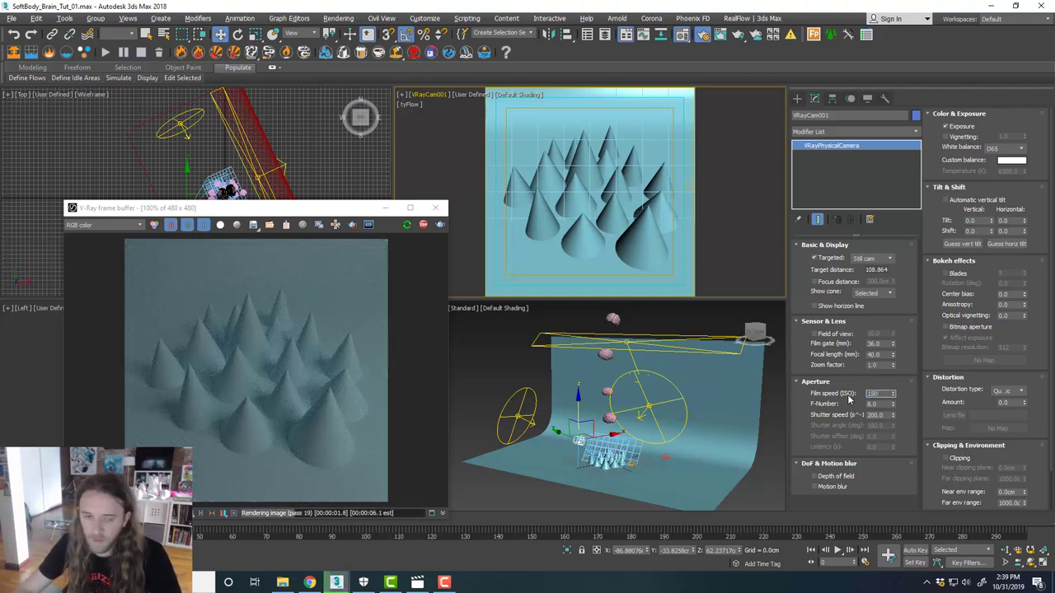
{"action": "key", "text": "Return"}
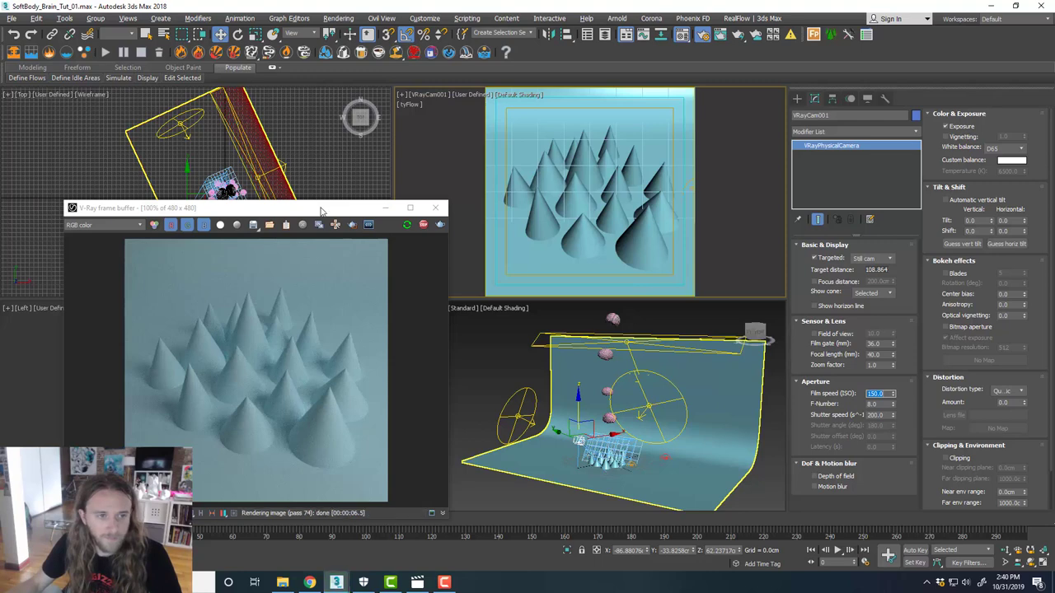
Stop the interactive render, show the camera view maximized at frame 89, and restart the render with the brains in view.
{"action": "left_click_drag", "start_coordinate": [322, 213], "coordinate": [357, 140]}
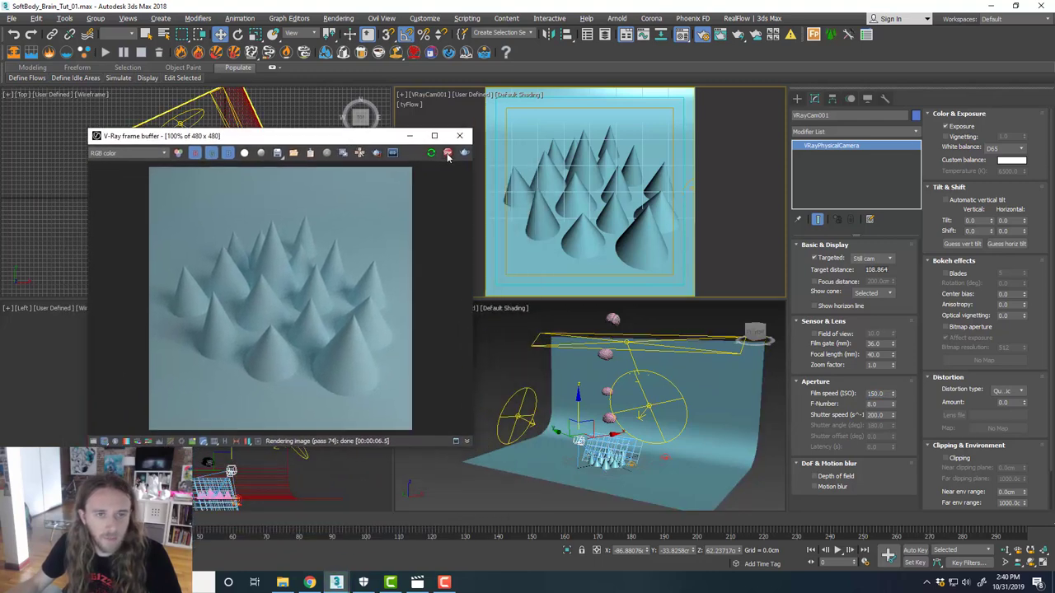
{"action": "left_click", "coordinate": [447, 157]}
{"action": "key", "text": "alt+w"}
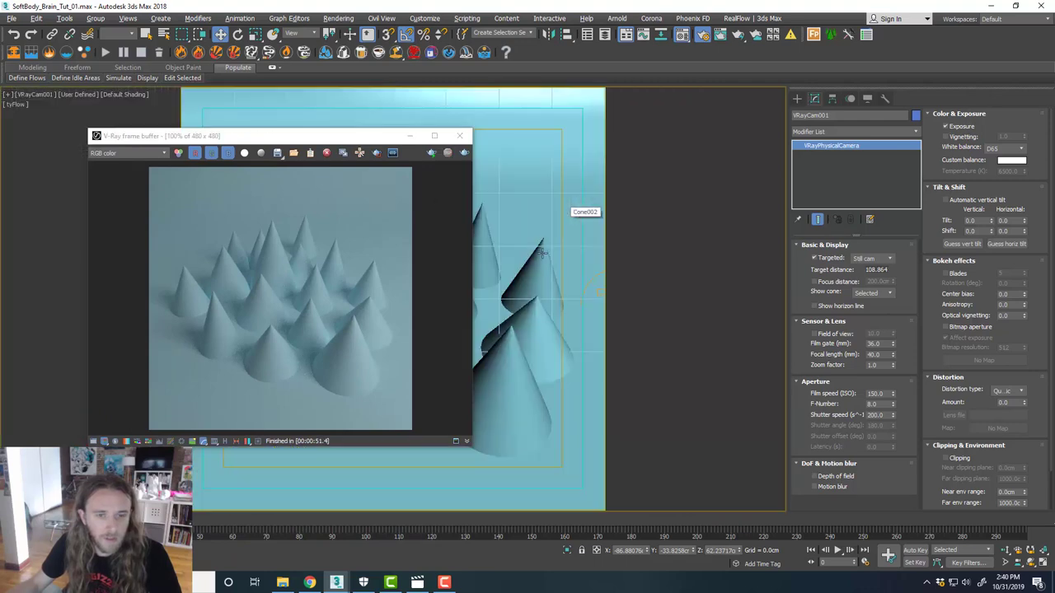
{"action": "left_click_drag", "start_coordinate": [185, 521], "coordinate": [349, 530]}
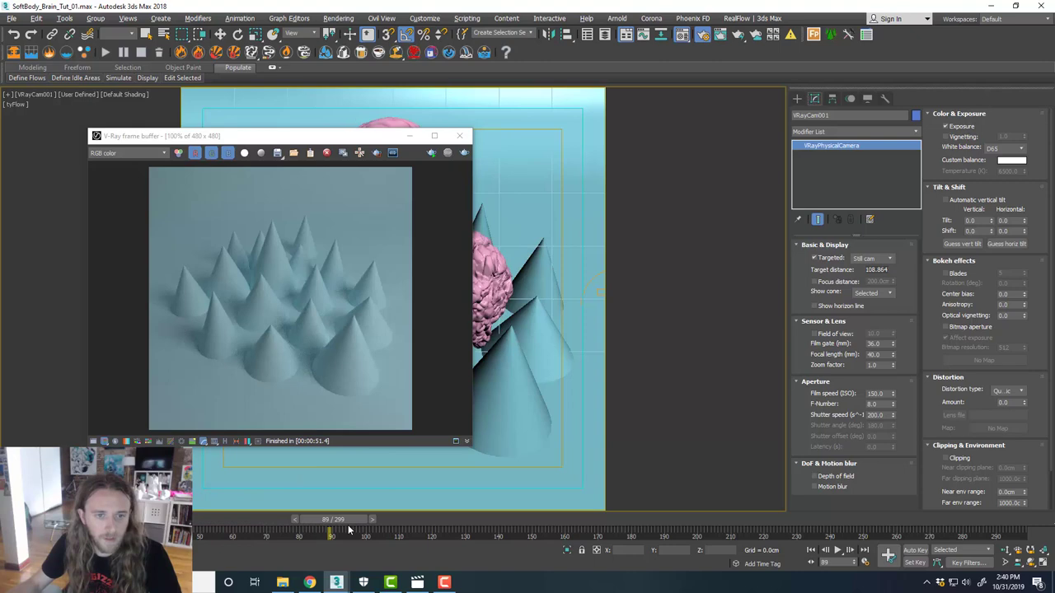
{"action": "key", "text": "w"}
{"action": "left_click_drag", "start_coordinate": [324, 145], "coordinate": [764, 111]}
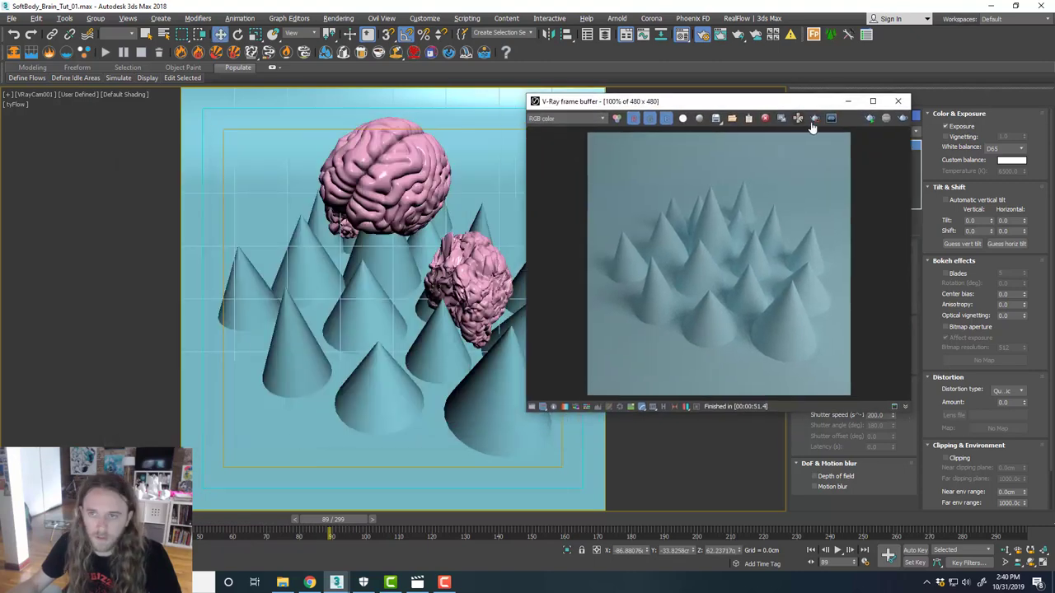
{"action": "left_click", "coordinate": [871, 119]}
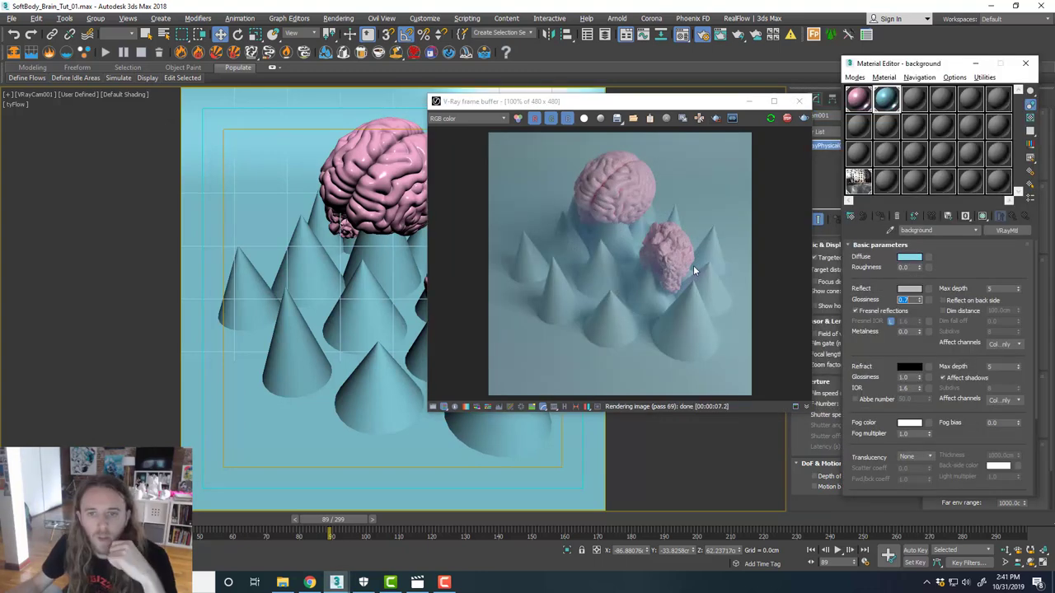
Return to the four-viewport layout and set the multiplier of the overhead plane light VRayLight003 to 100.
{"action": "left_click_drag", "start_coordinate": [620, 109], "coordinate": [631, 168]}
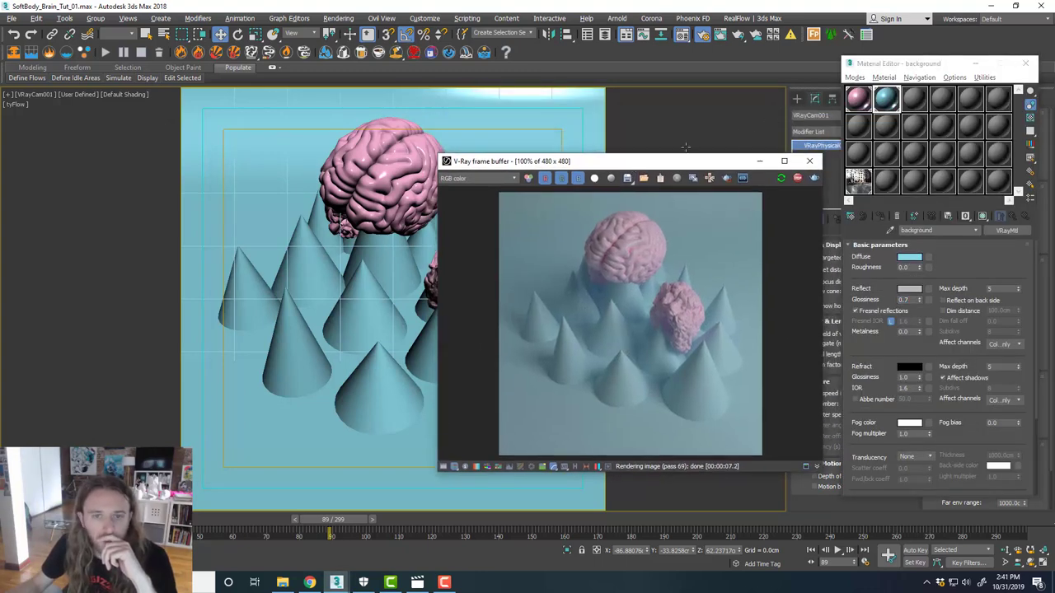
{"action": "left_click_drag", "start_coordinate": [639, 162], "coordinate": [641, 167]}
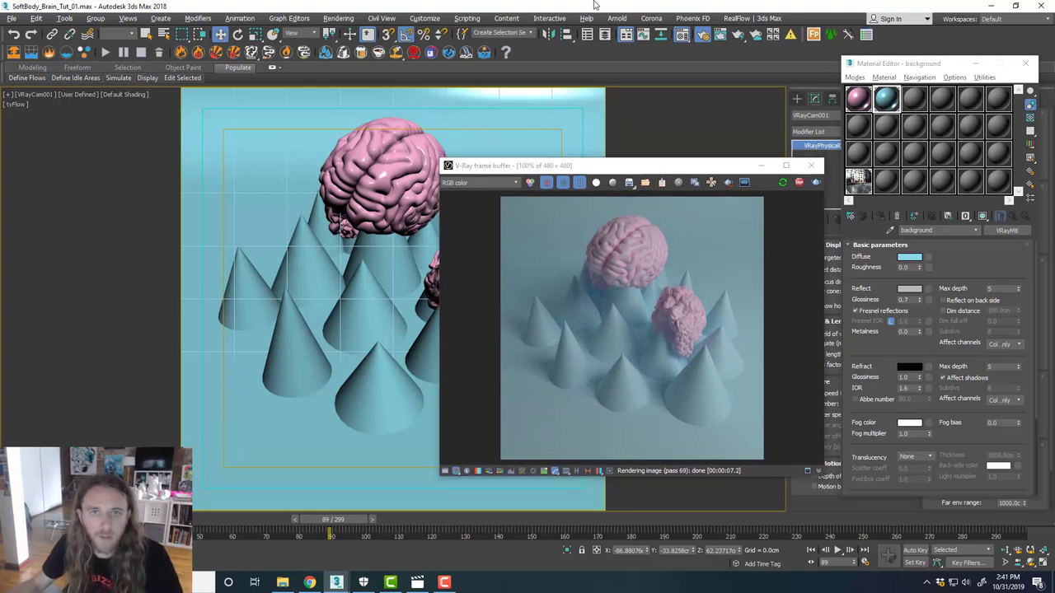
{"action": "key", "text": "alt+w"}
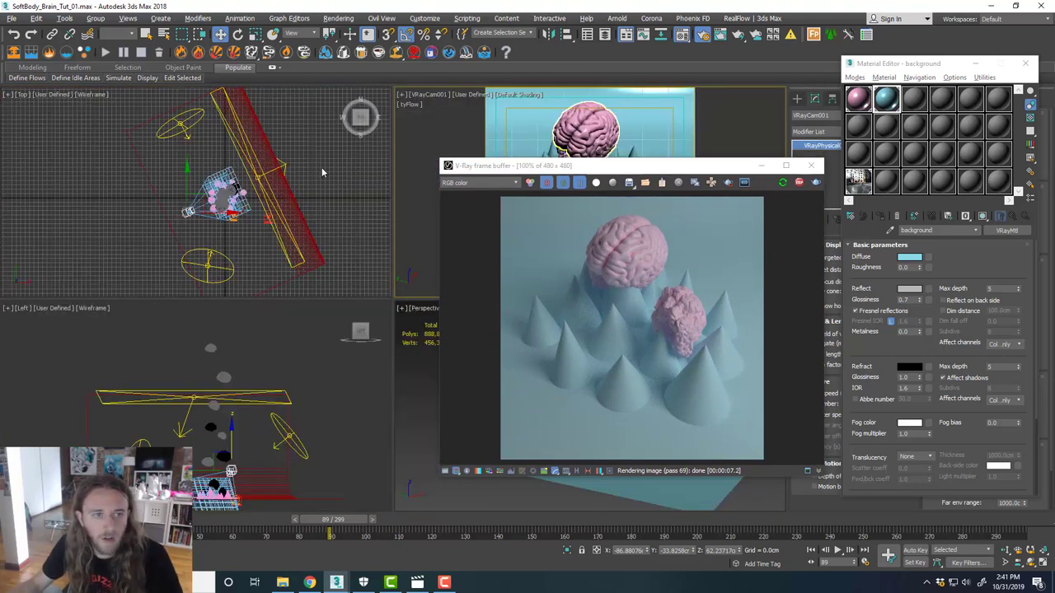
{"action": "left_click", "coordinate": [255, 178]}
{"action": "left_click_drag", "start_coordinate": [563, 168], "coordinate": [368, 155]}
{"action": "left_click", "coordinate": [798, 322]}
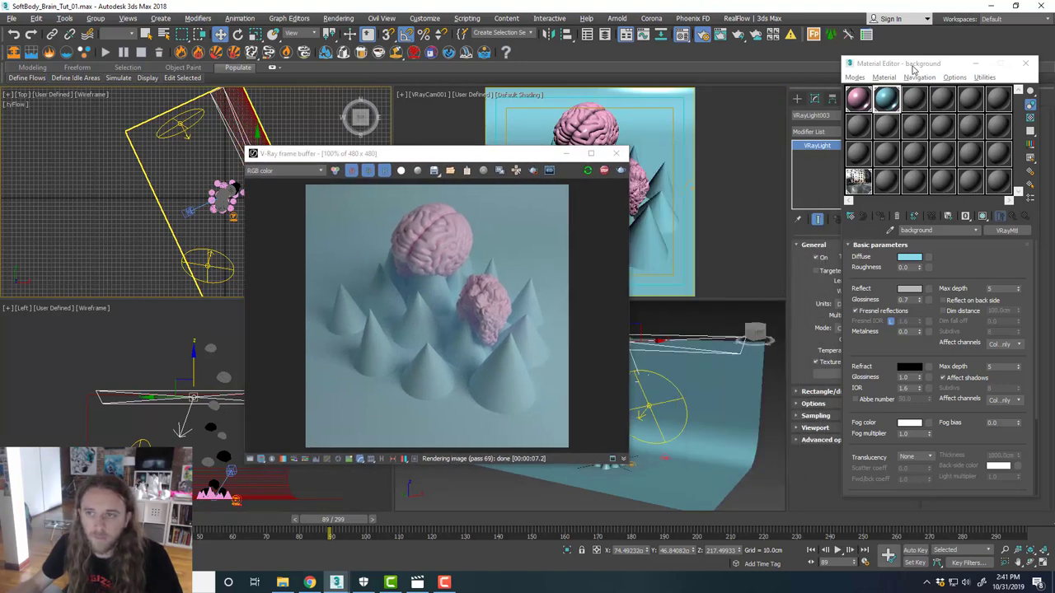
{"action": "left_click_drag", "start_coordinate": [912, 68], "coordinate": [1054, 96]}
{"action": "double_click", "coordinate": [877, 316]}
{"action": "type", "text": "100"}
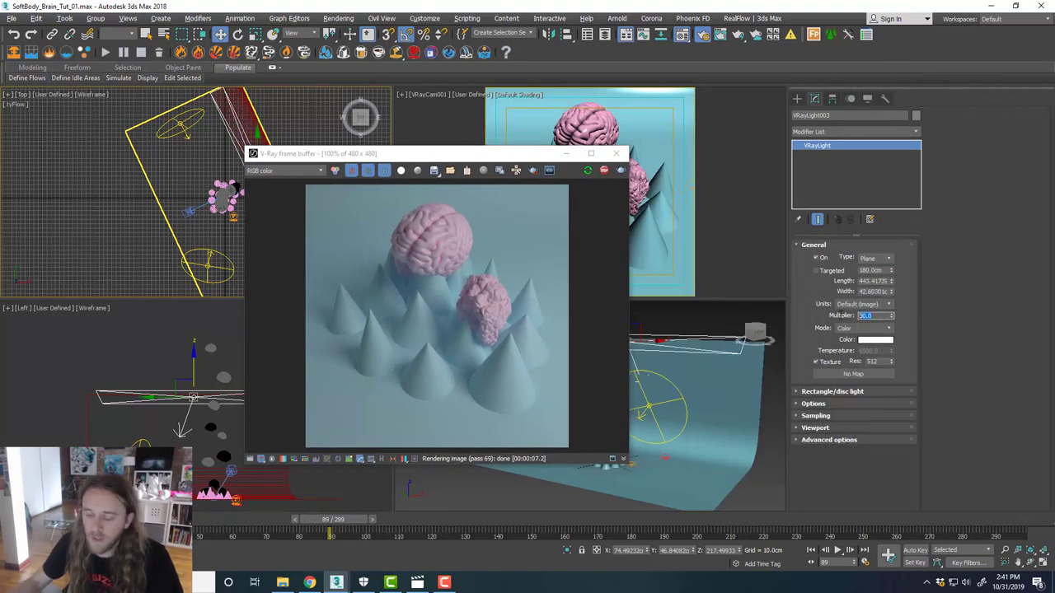
{"action": "key", "text": "Return"}
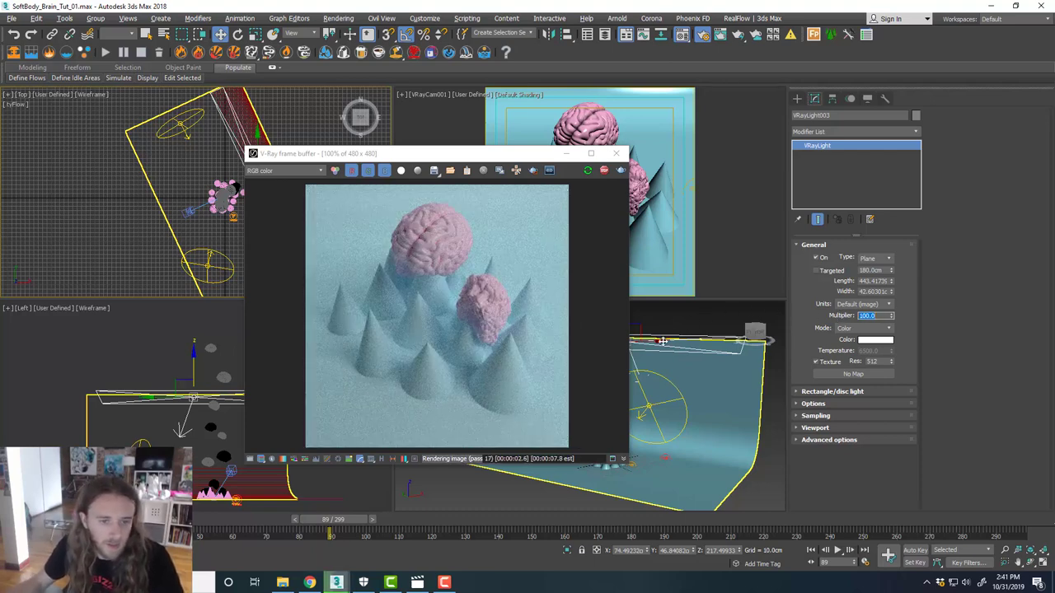
Move the VRayLight001 disc light closer to the brains in the Top view and rotate it towards them using View coordinates.
{"action": "left_click", "coordinate": [212, 261]}
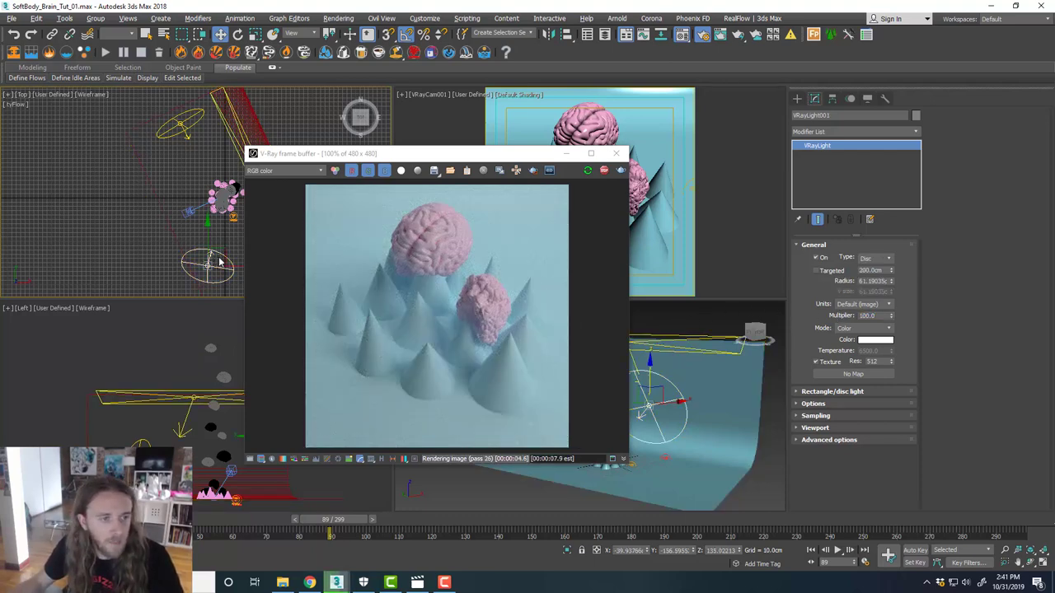
{"action": "left_click_drag", "start_coordinate": [222, 252], "coordinate": [202, 241]}
{"action": "key", "text": "e"}
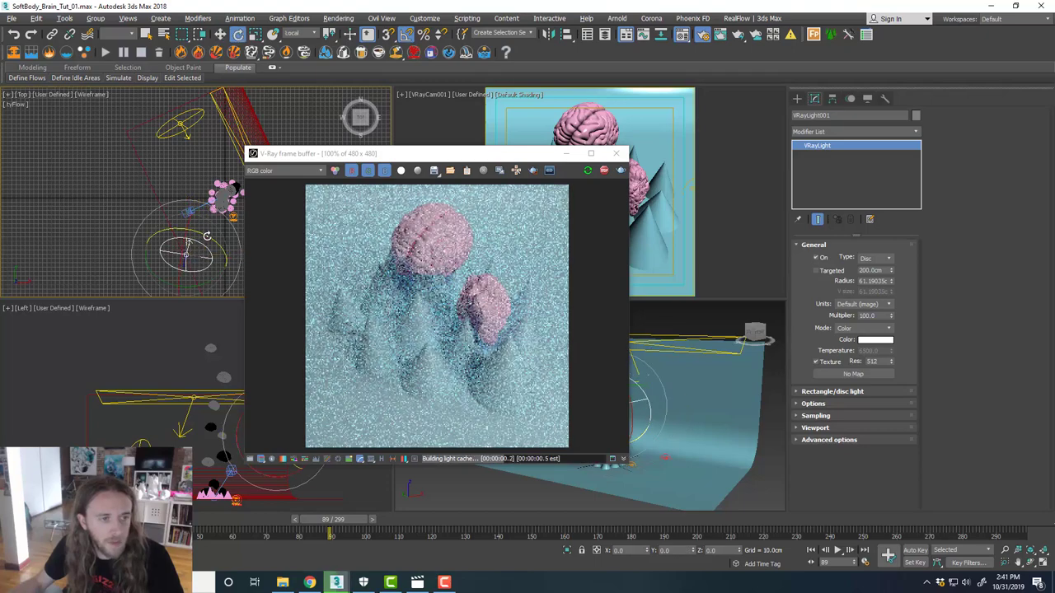
{"action": "left_click", "coordinate": [290, 34]}
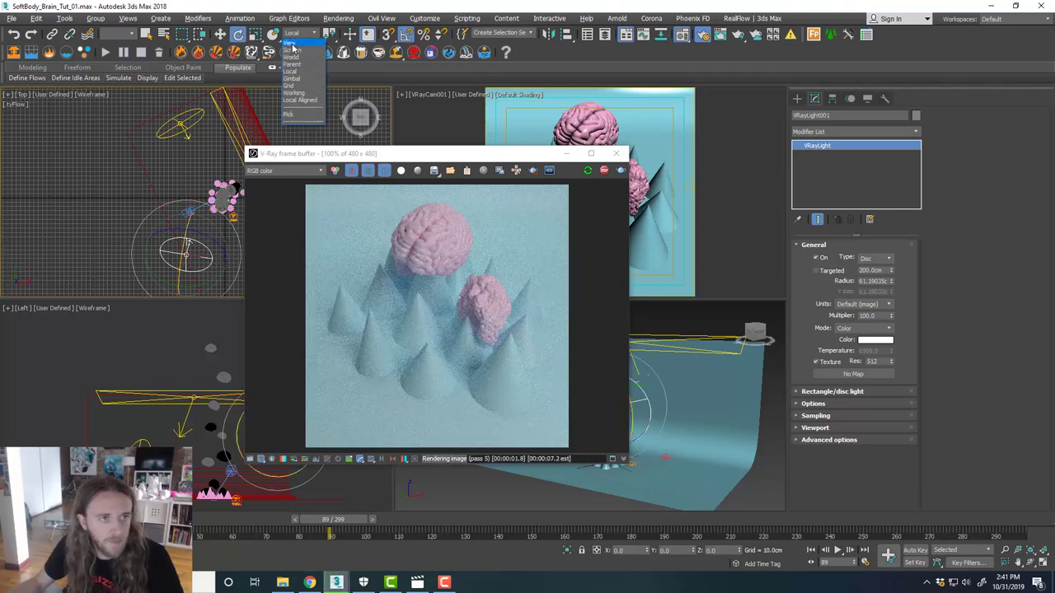
{"action": "left_click", "coordinate": [295, 43]}
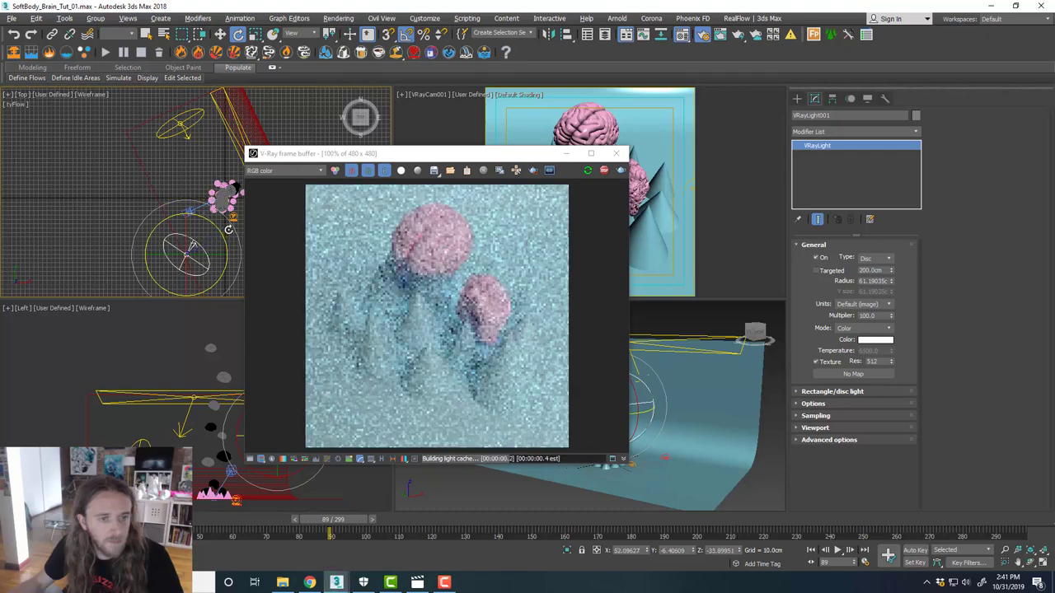
{"action": "key", "text": "w"}
{"action": "left_click_drag", "start_coordinate": [202, 247], "coordinate": [209, 240]}
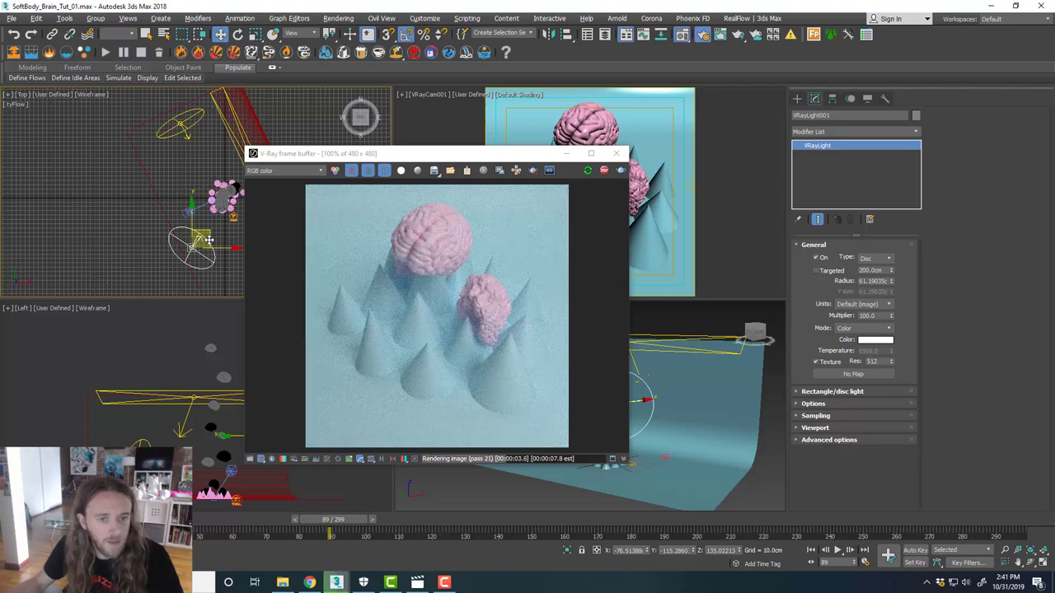
{"action": "key", "text": "e"}
{"action": "left_click_drag", "start_coordinate": [226, 229], "coordinate": [211, 239]}
{"action": "key", "text": "w"}
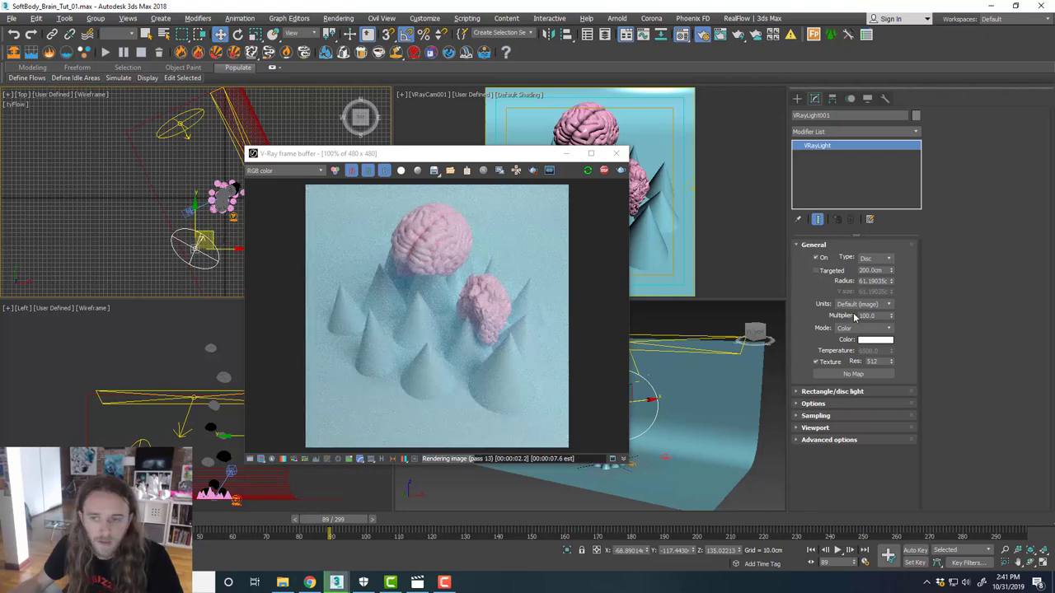
Try a multiplier of 150 on VRayLight001 and settle on 125.
{"action": "left_click_drag", "start_coordinate": [878, 315], "coordinate": [832, 319]}
{"action": "type", "text": "150"}
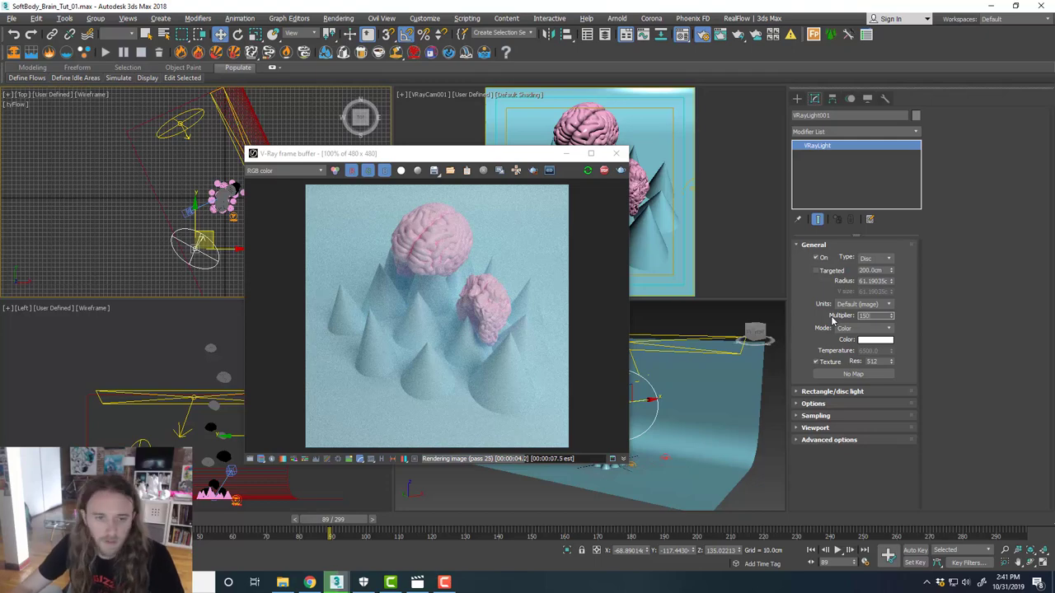
{"action": "key", "text": "Return"}
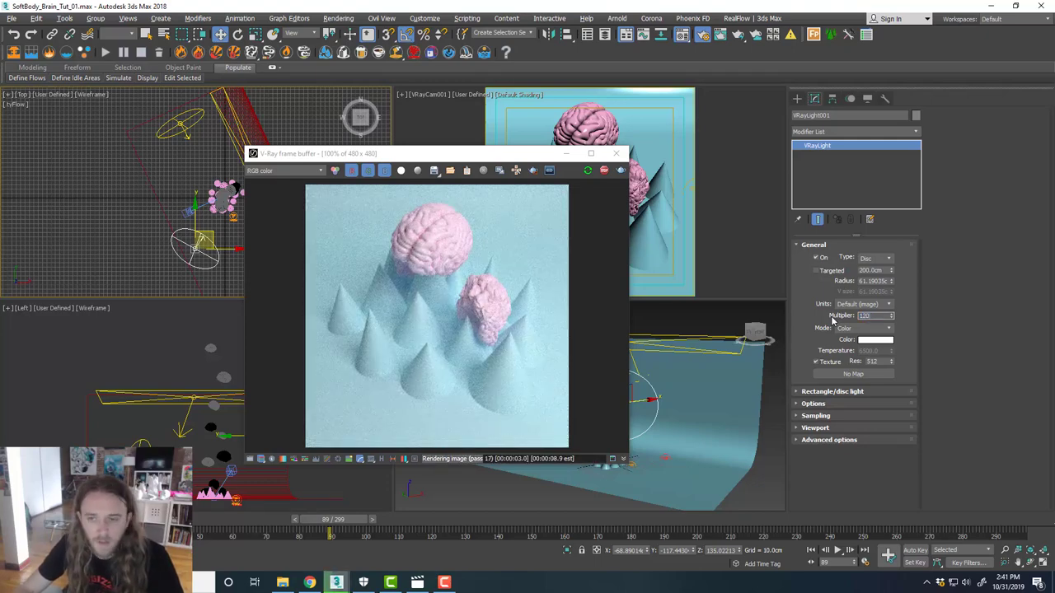
{"action": "type", "text": "125"}
{"action": "key", "text": "Return"}
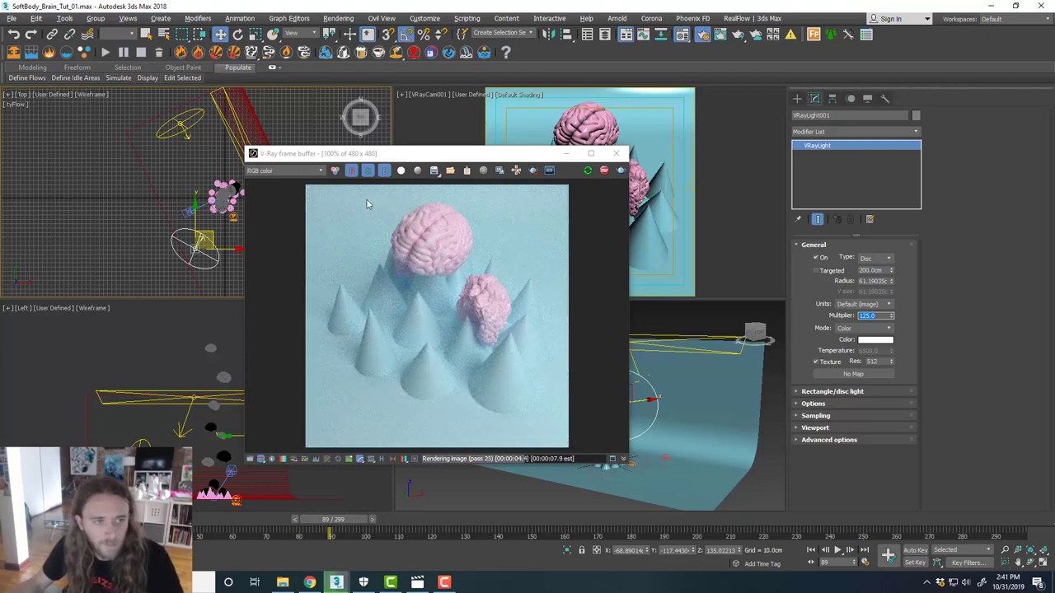
Select the VRayLight002 disc light, try a multiplier of 20, and settle on 15.
{"action": "left_click", "coordinate": [182, 128]}
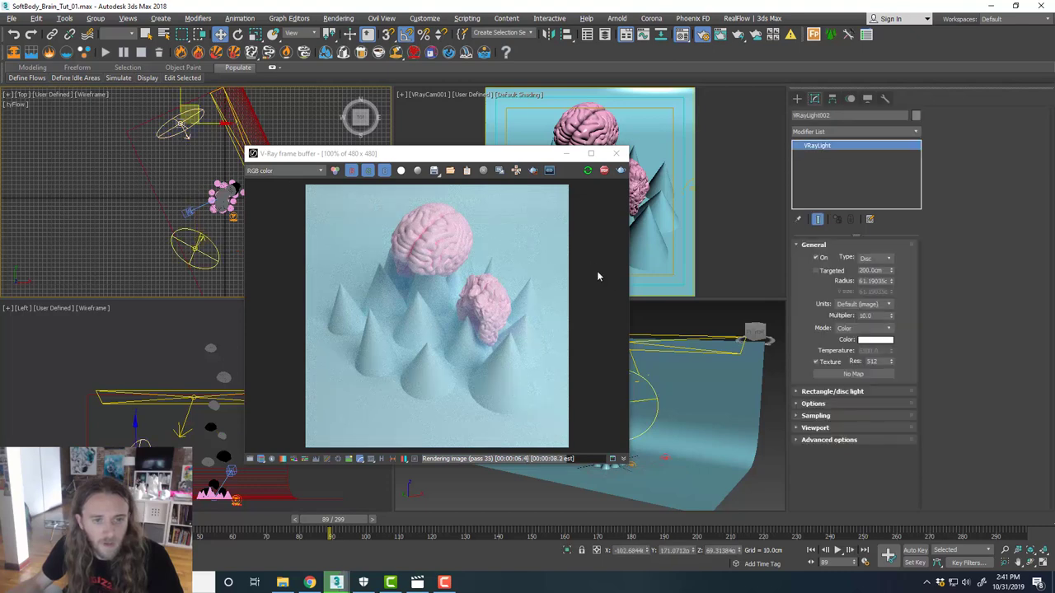
{"action": "left_click_drag", "start_coordinate": [877, 317], "coordinate": [849, 316]}
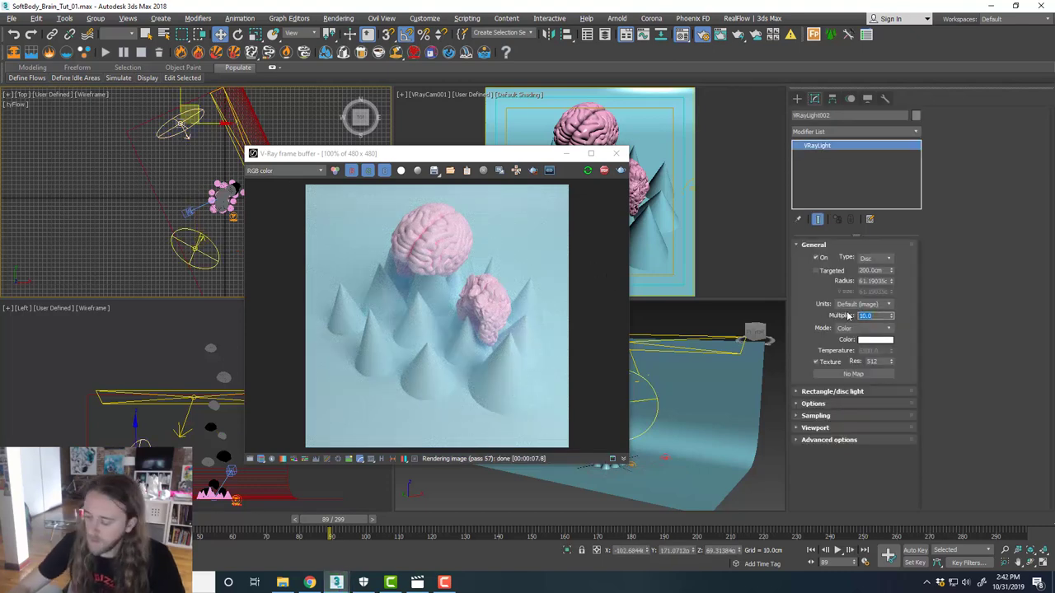
{"action": "type", "text": "20"}
{"action": "key", "text": "Return"}
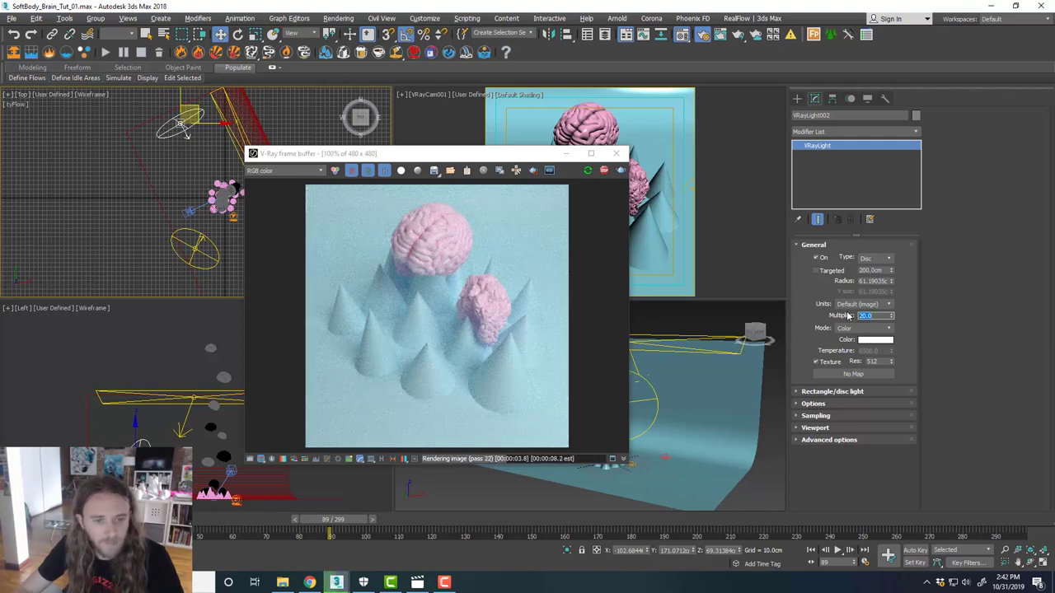
{"action": "type", "text": "15"}
{"action": "key", "text": "Return"}
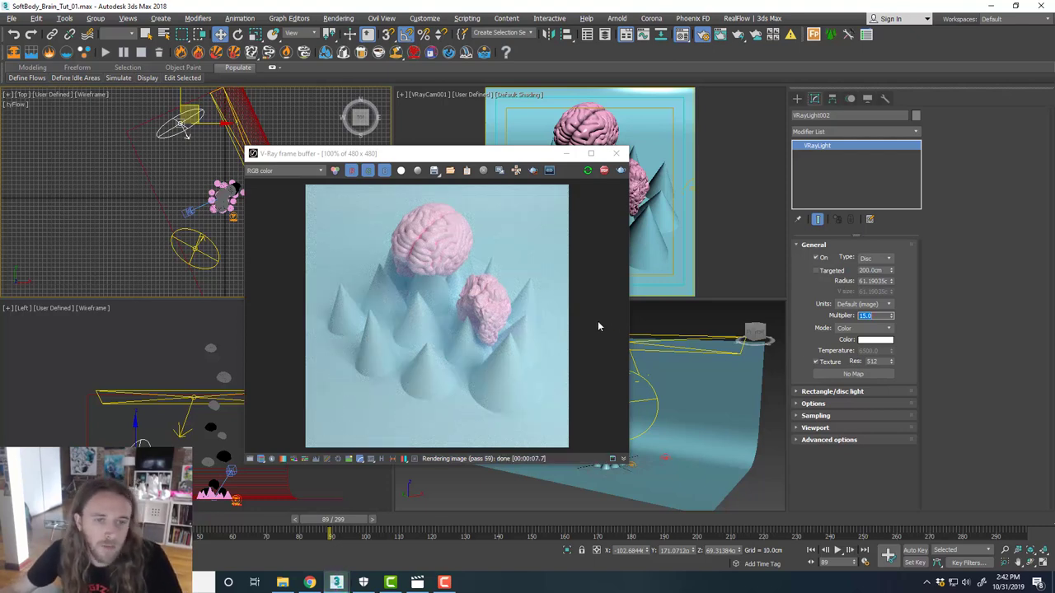
{"action": "scroll", "coordinate": [467, 280], "scroll_direction": "up", "scroll_amount": 2}
{"action": "scroll", "coordinate": [467, 276], "scroll_direction": "down", "scroll_amount": 2}
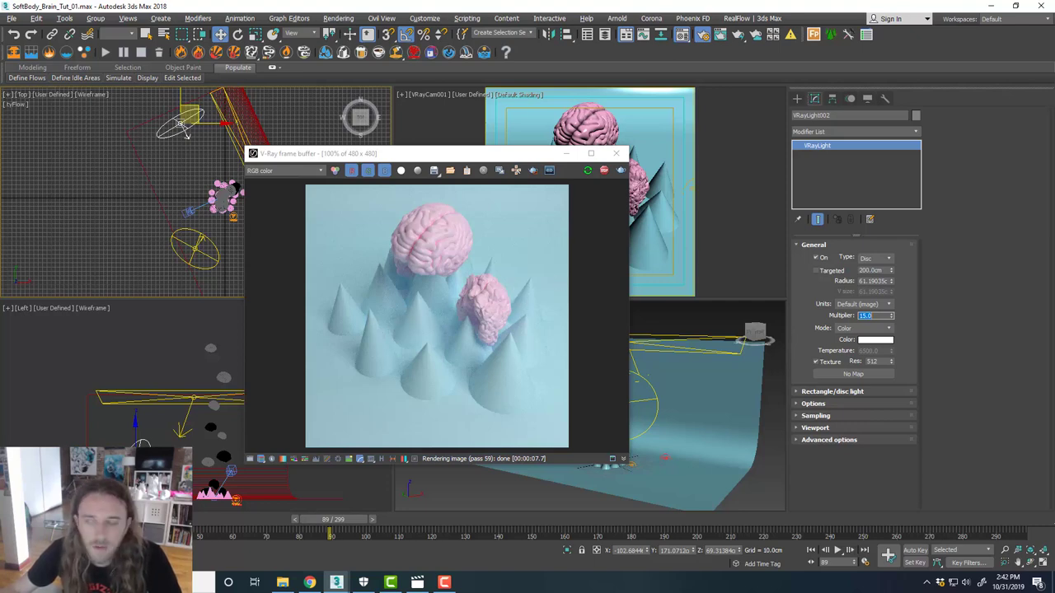
Change the background material's diffuse colour to a more saturated teal with red 102, green 219 and blue 223.
{"action": "key", "text": "m"}
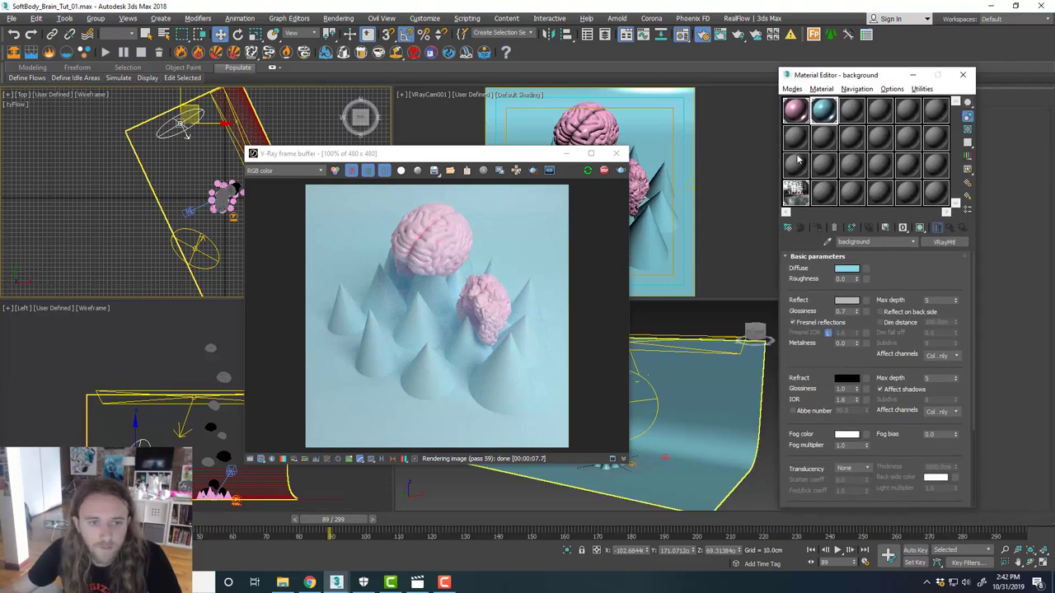
{"action": "left_click", "coordinate": [795, 110]}
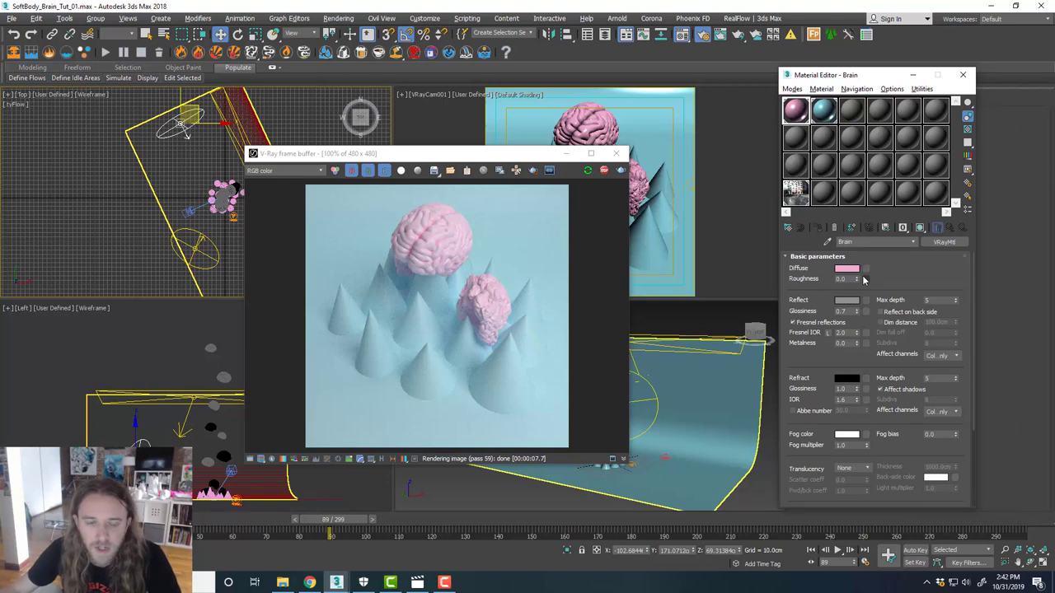
{"action": "left_click", "coordinate": [823, 109]}
{"action": "left_click", "coordinate": [847, 268]}
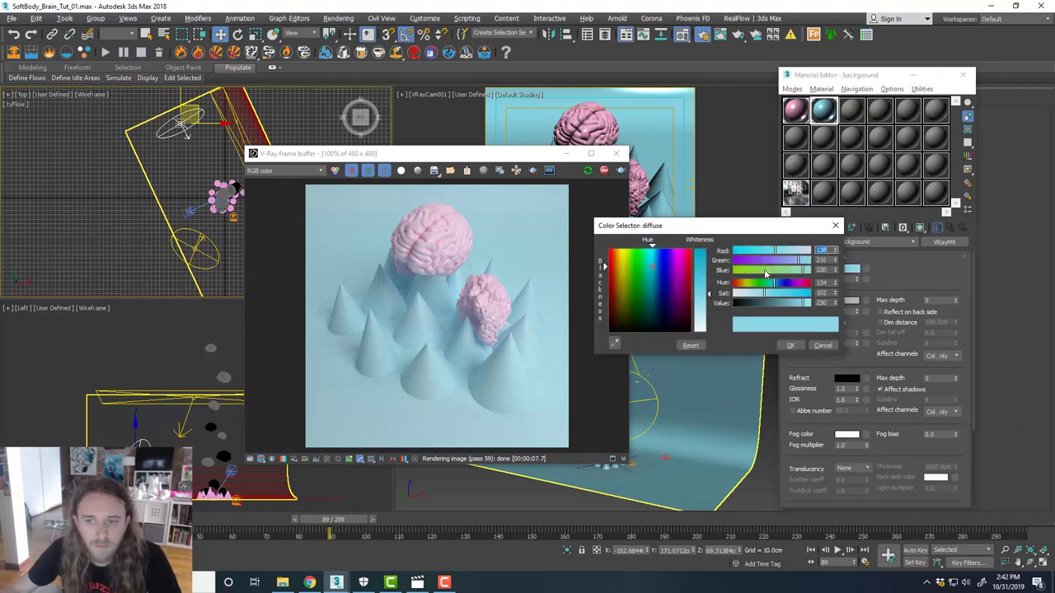
{"action": "left_click", "coordinate": [707, 284]}
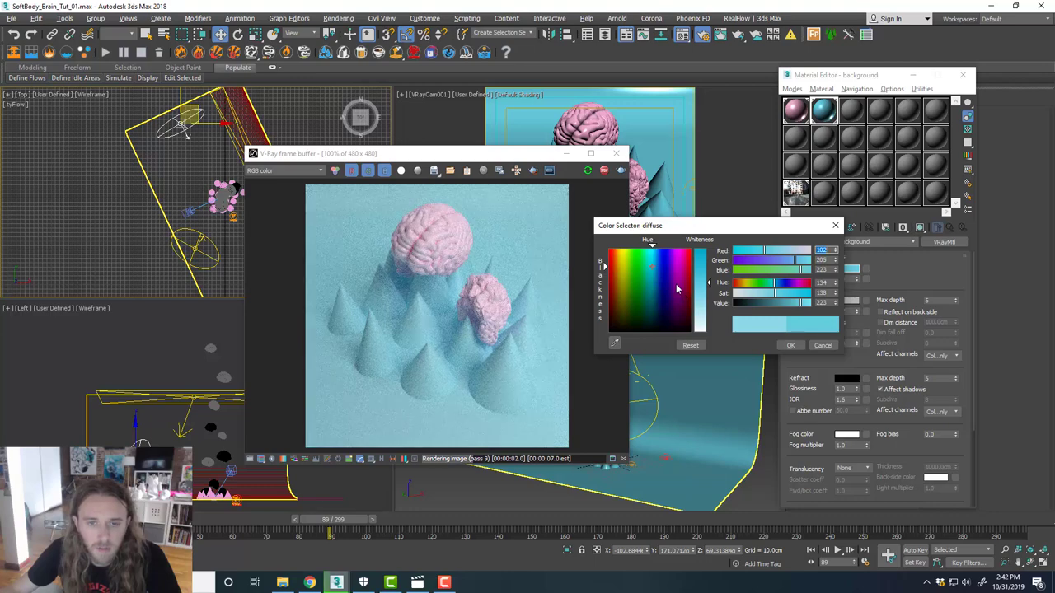
{"action": "left_click", "coordinate": [650, 267]}
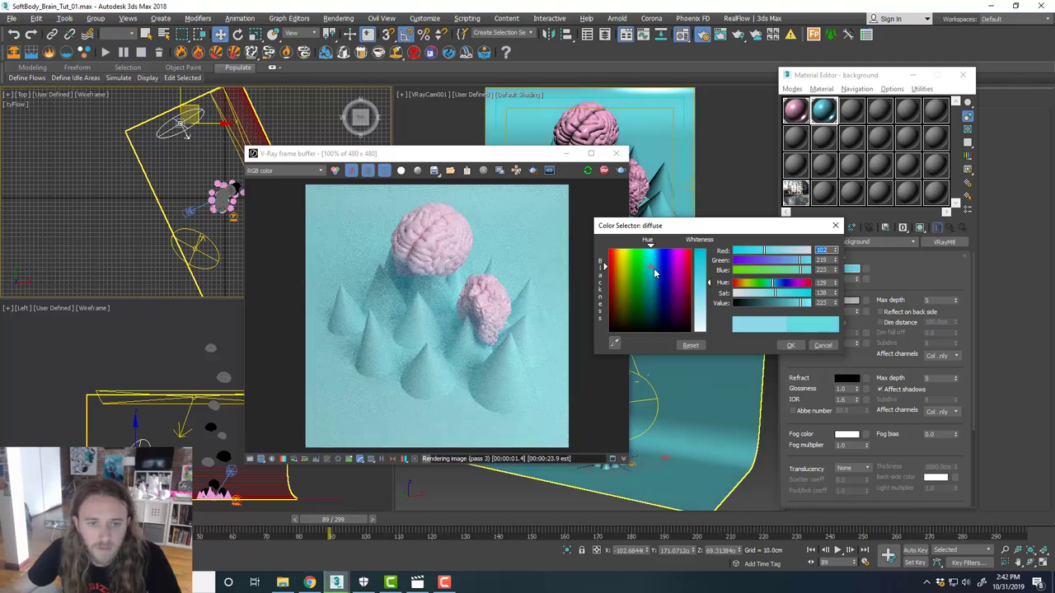
{"action": "left_click", "coordinate": [789, 345]}
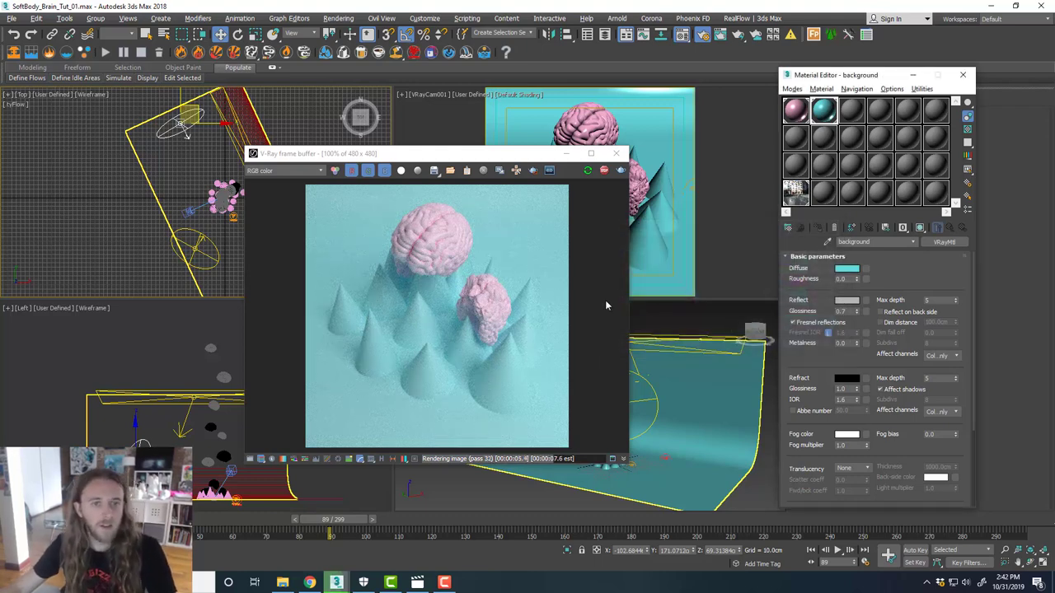
Make the Brain material's diffuse colour a more saturated pink and close the interactive render's frame buffer.
{"action": "left_click", "coordinate": [795, 110]}
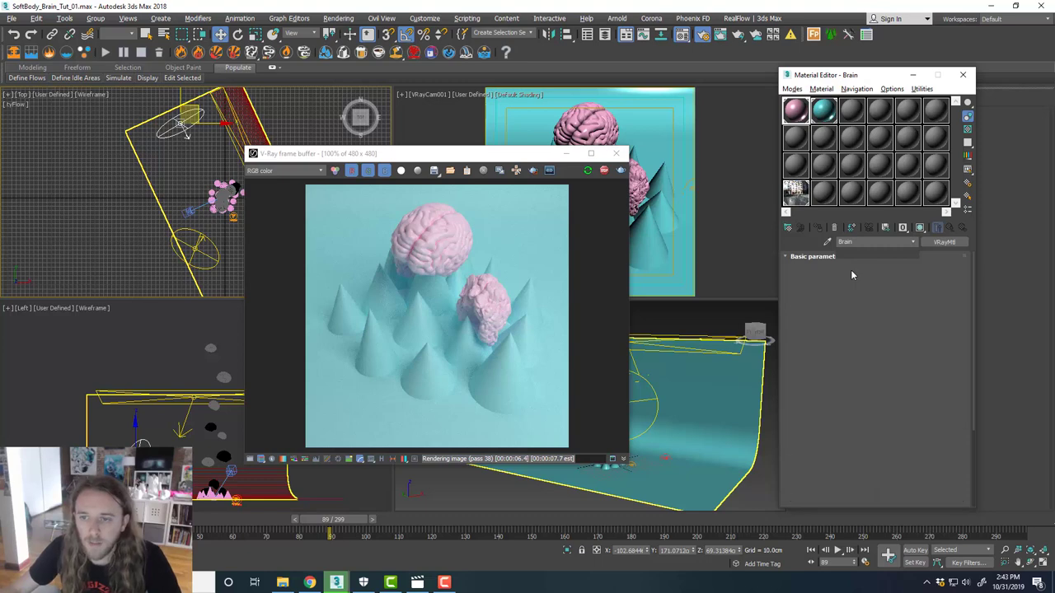
{"action": "left_click", "coordinate": [847, 269]}
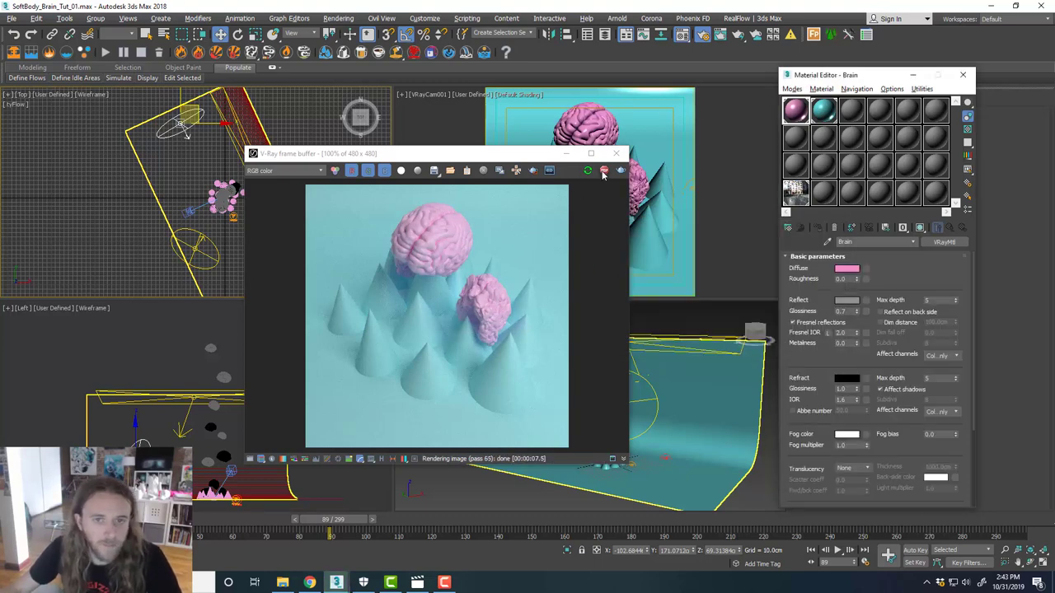
{"action": "left_click", "coordinate": [616, 153]}
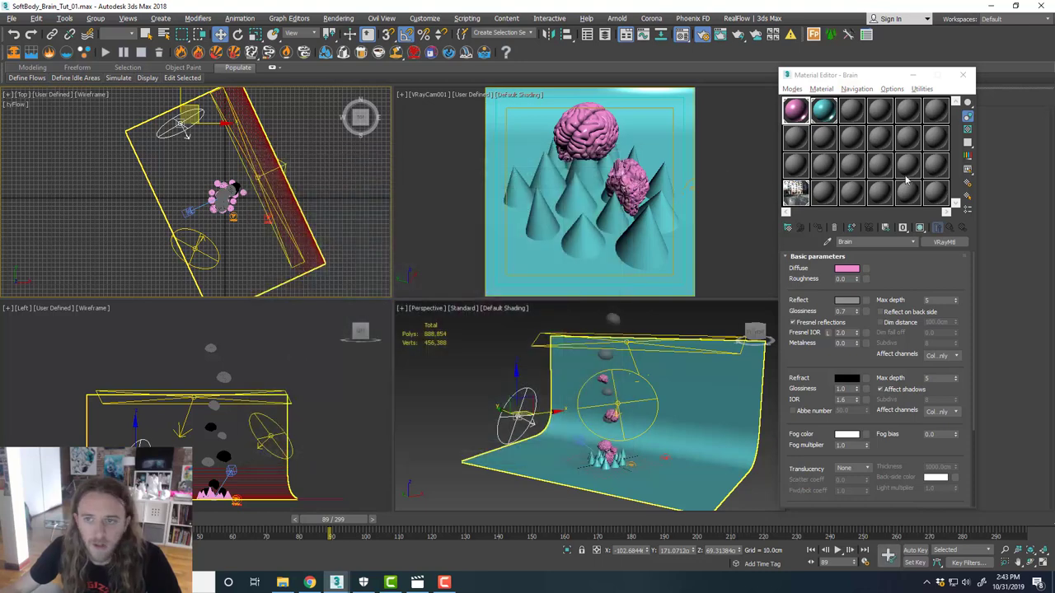
Render the current frame from VRayCam001 in Production Rendering Mode at 1080 x 1080.
{"action": "key", "text": "F10"}
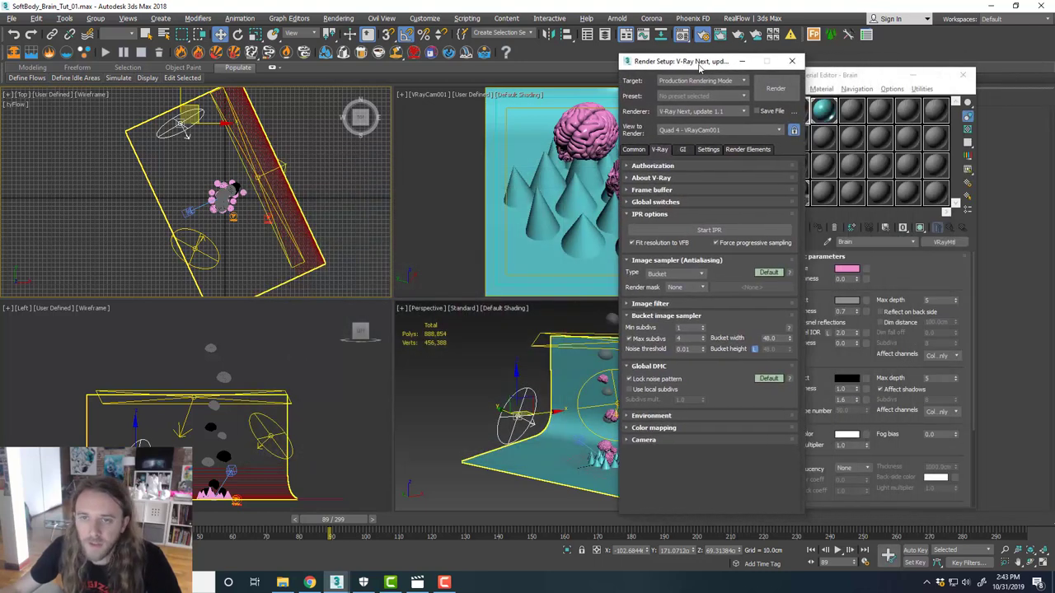
{"action": "left_click", "coordinate": [633, 150]}
{"action": "left_click", "coordinate": [775, 88]}
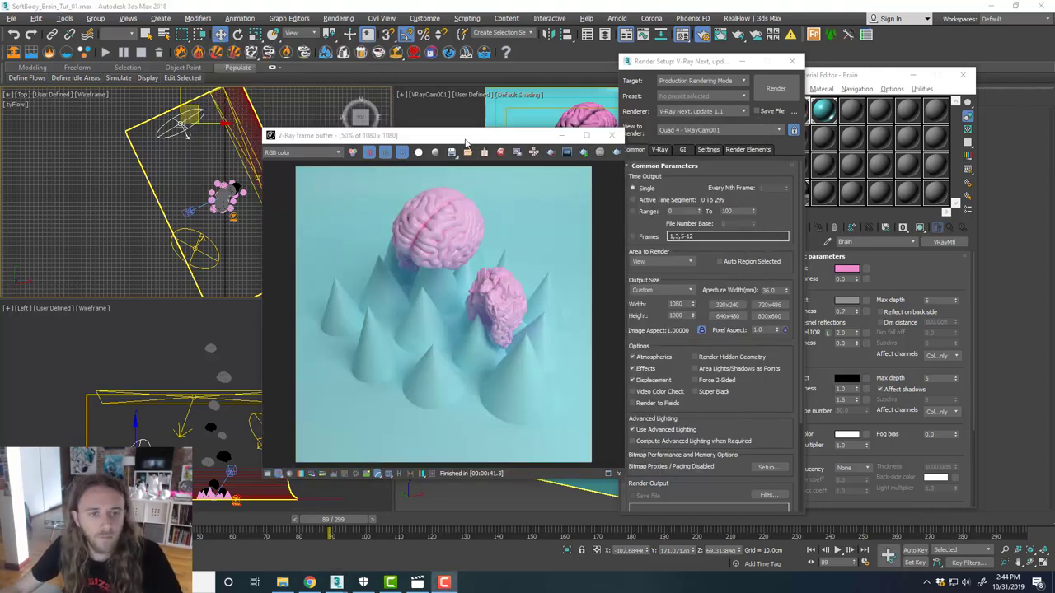
Examine the brain and cone detail in the finished render at full size and review the V-Ray bucket sampler settings.
{"action": "left_click_drag", "start_coordinate": [465, 141], "coordinate": [459, 139]}
{"action": "scroll", "coordinate": [450, 272], "scroll_direction": "up", "scroll_amount": 1}
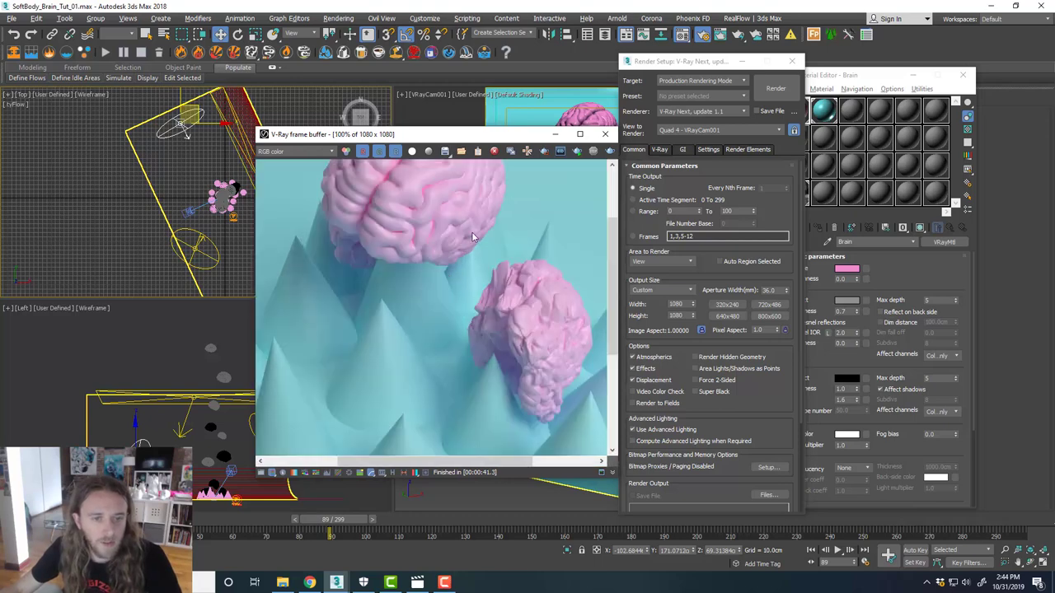
{"action": "scroll", "coordinate": [436, 304], "scroll_direction": "down", "scroll_amount": 1}
{"action": "scroll", "coordinate": [428, 307], "scroll_direction": "up", "scroll_amount": 1}
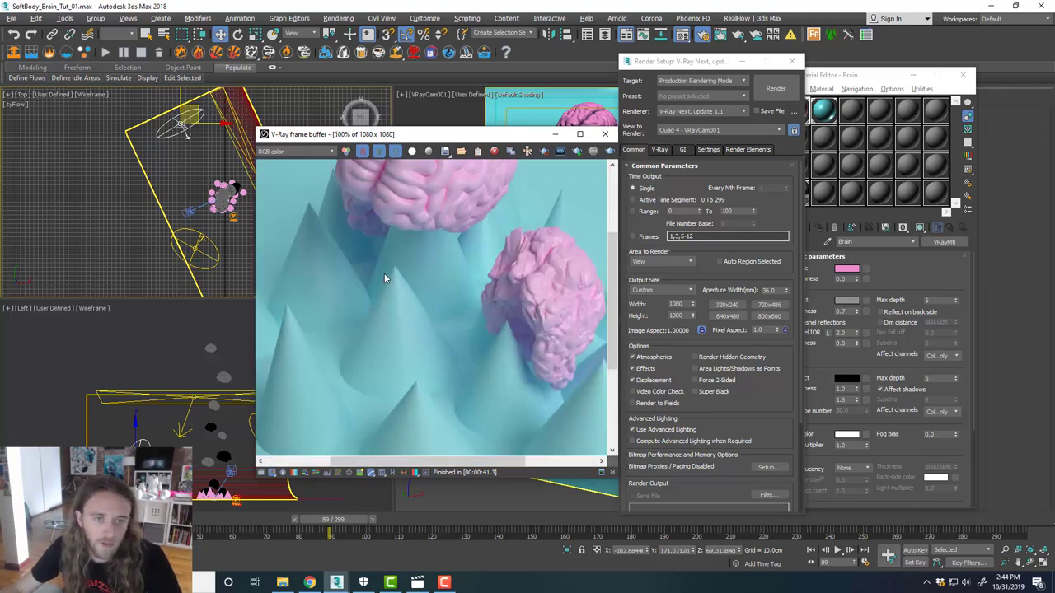
{"action": "left_click", "coordinate": [660, 150]}
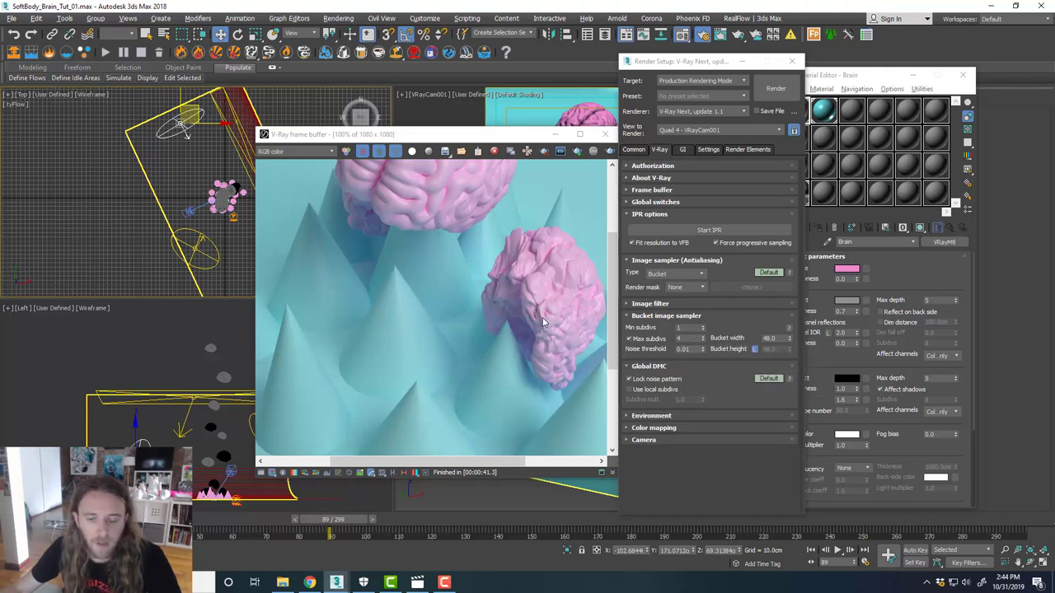
{"action": "scroll", "coordinate": [528, 322], "scroll_direction": "down", "scroll_amount": 2}
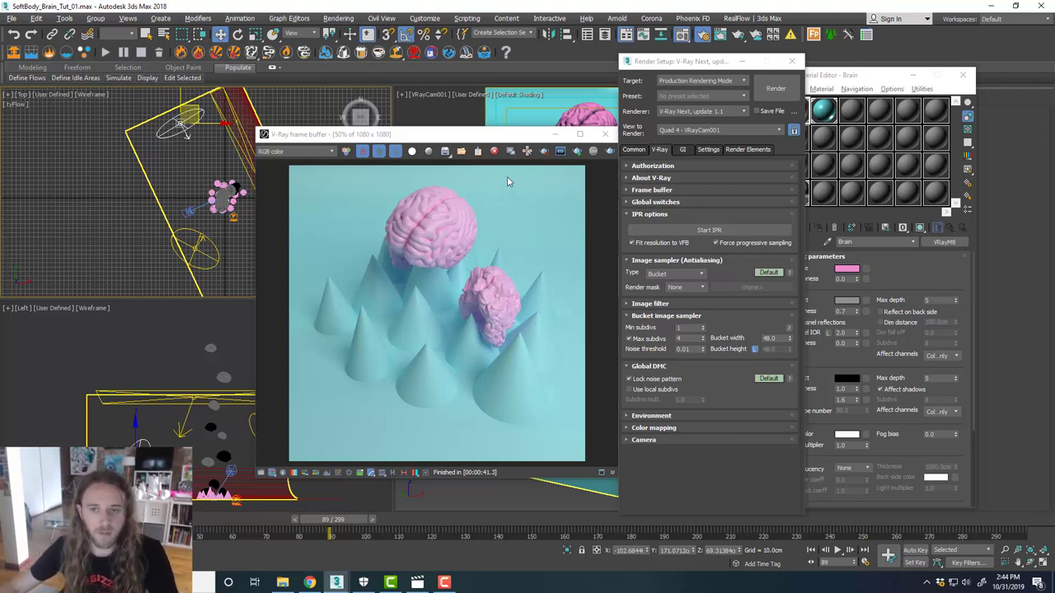
{"action": "mouse_move", "coordinate": [514, 143]}
{"action": "left_mouse_down"}
{"action": "mouse_move", "coordinate": [499, 134]}
{"action": "mouse_move", "coordinate": [512, 148]}
{"action": "left_mouse_up"}
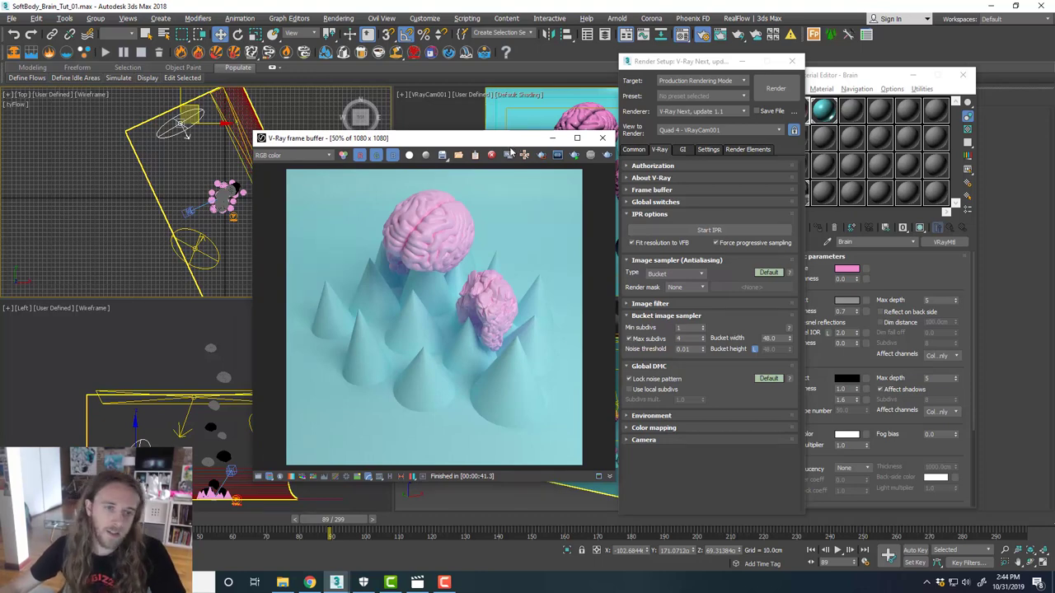
{"action": "scroll", "coordinate": [429, 249], "scroll_direction": "up", "scroll_amount": 1}
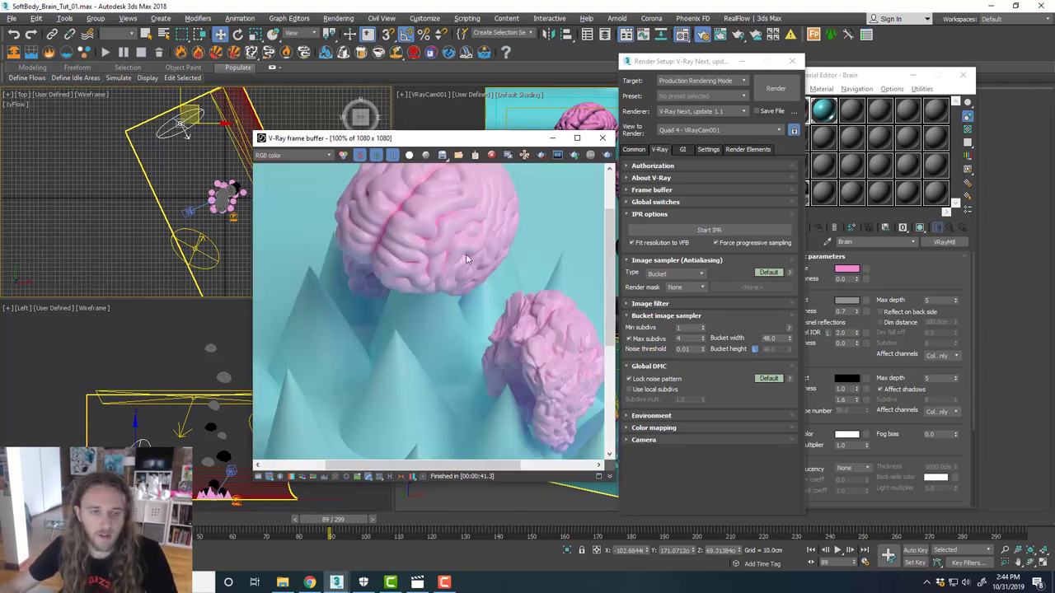
{"action": "scroll", "coordinate": [466, 256], "scroll_direction": "down", "scroll_amount": 1}
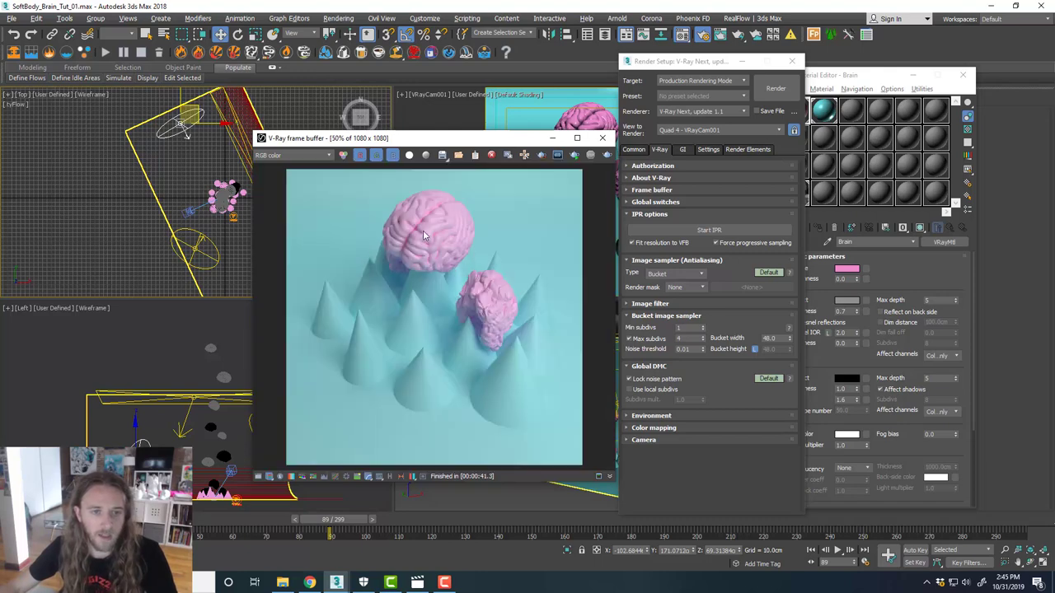
{"action": "scroll", "coordinate": [419, 219], "scroll_direction": "up", "scroll_amount": 1}
{"action": "scroll", "coordinate": [453, 231], "scroll_direction": "down", "scroll_amount": 1}
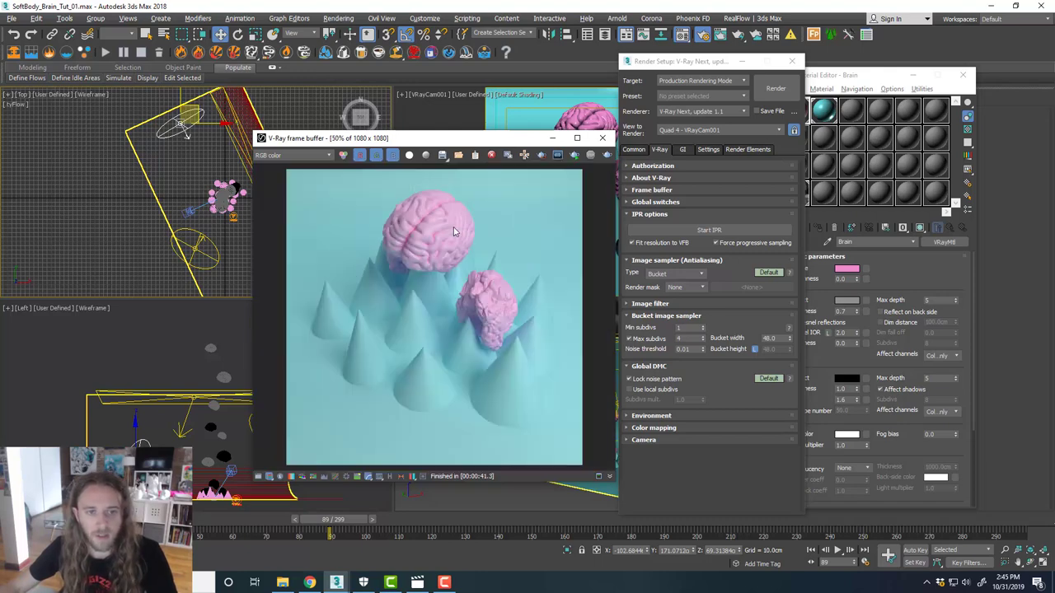
Close the frame buffer and arrange the Render Setup window beside the Material Editor so both are fully accessible.
{"action": "left_click", "coordinate": [602, 138]}
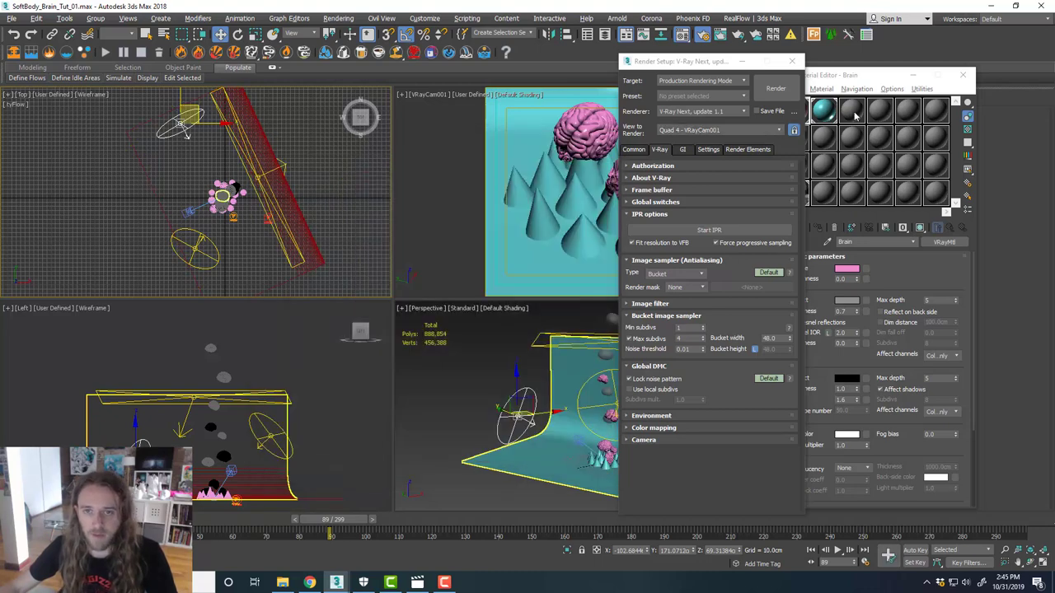
{"action": "left_click", "coordinate": [963, 75]}
{"action": "left_click_drag", "start_coordinate": [690, 65], "coordinate": [644, 66]}
{"action": "left_click", "coordinate": [683, 40]}
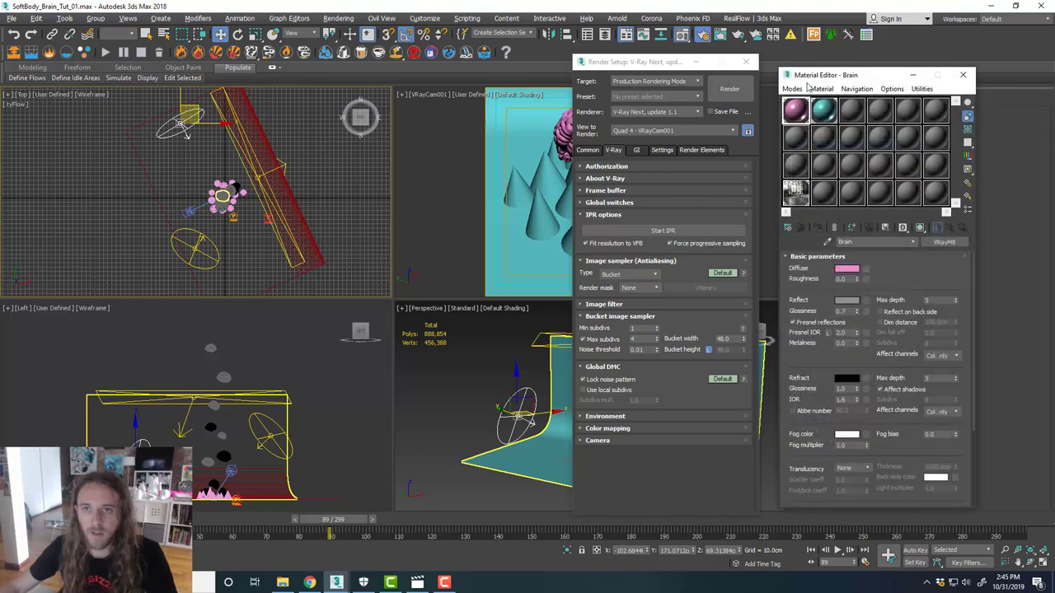
Enlarge the Perspective view to show the brains, cones and lights, and clear the current selection.
{"action": "left_click_drag", "start_coordinate": [820, 79], "coordinate": [817, 67]}
{"action": "right_click", "coordinate": [527, 354]}
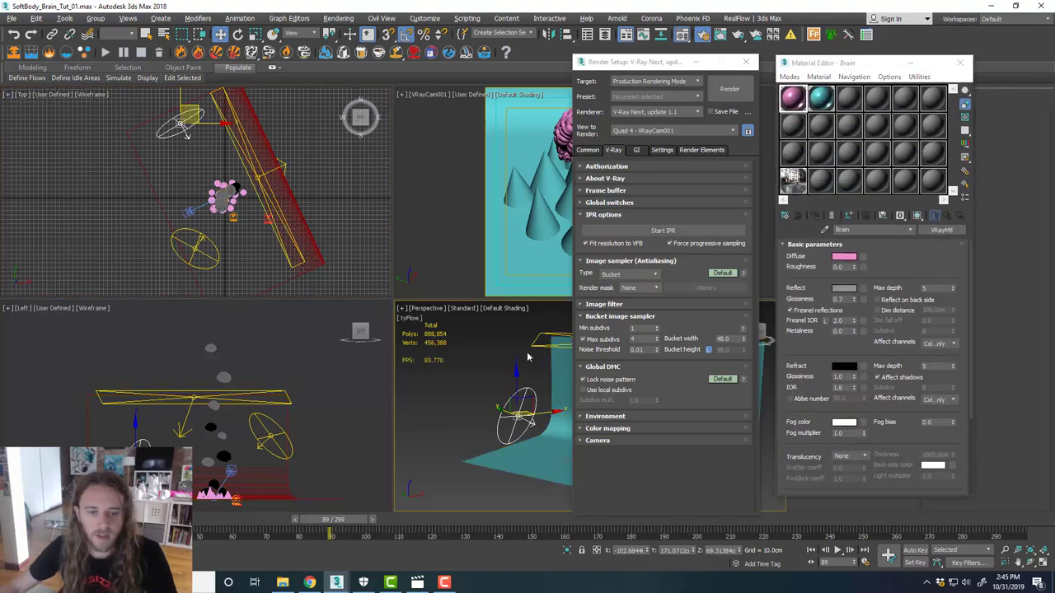
{"action": "key", "text": "alt+w"}
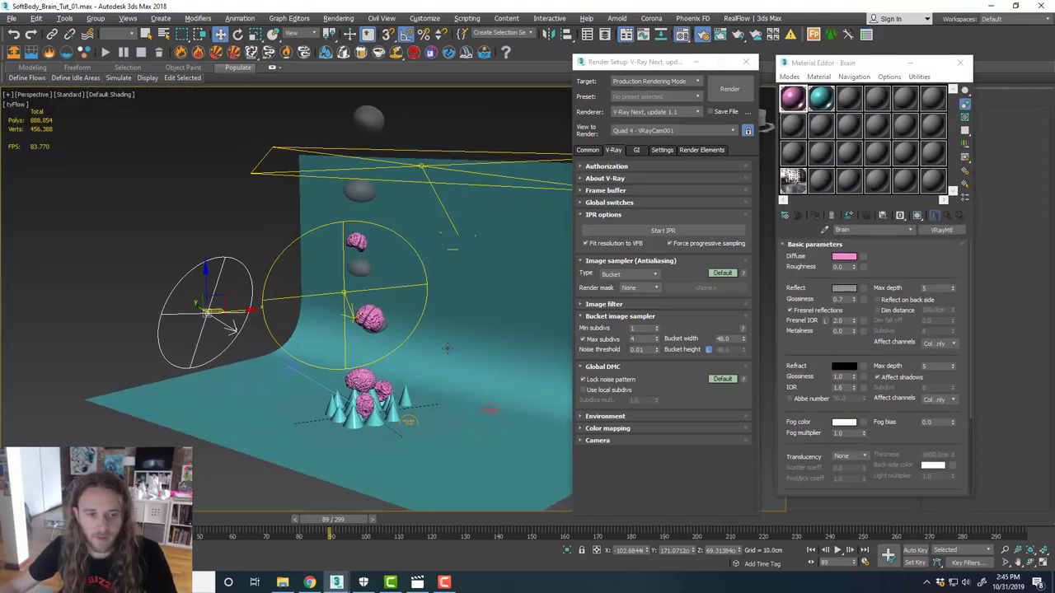
{"action": "scroll", "coordinate": [447, 349], "scroll_direction": "up", "scroll_amount": 5}
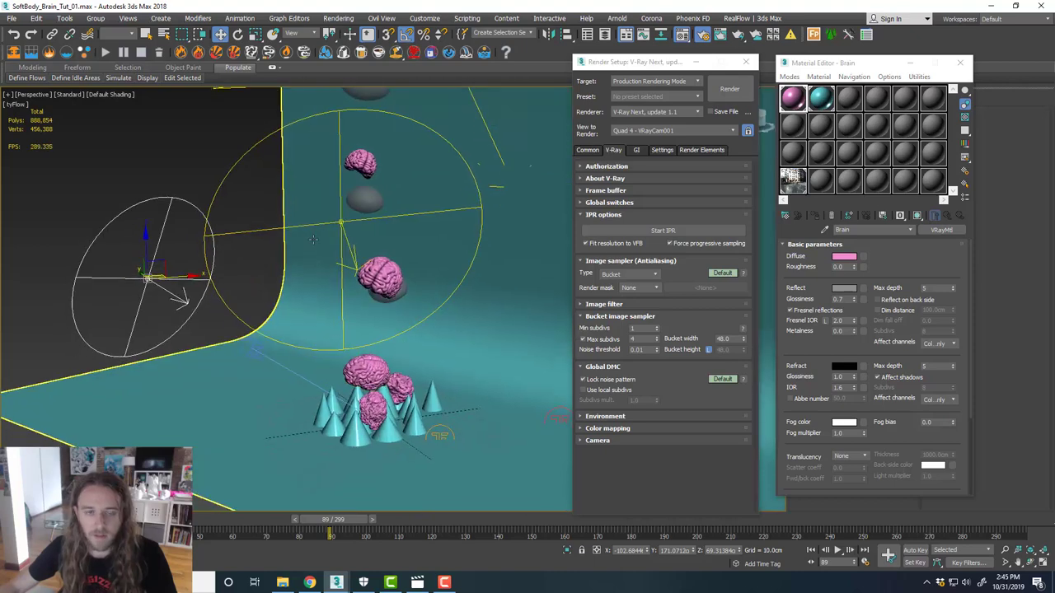
{"action": "left_click", "coordinate": [215, 157]}
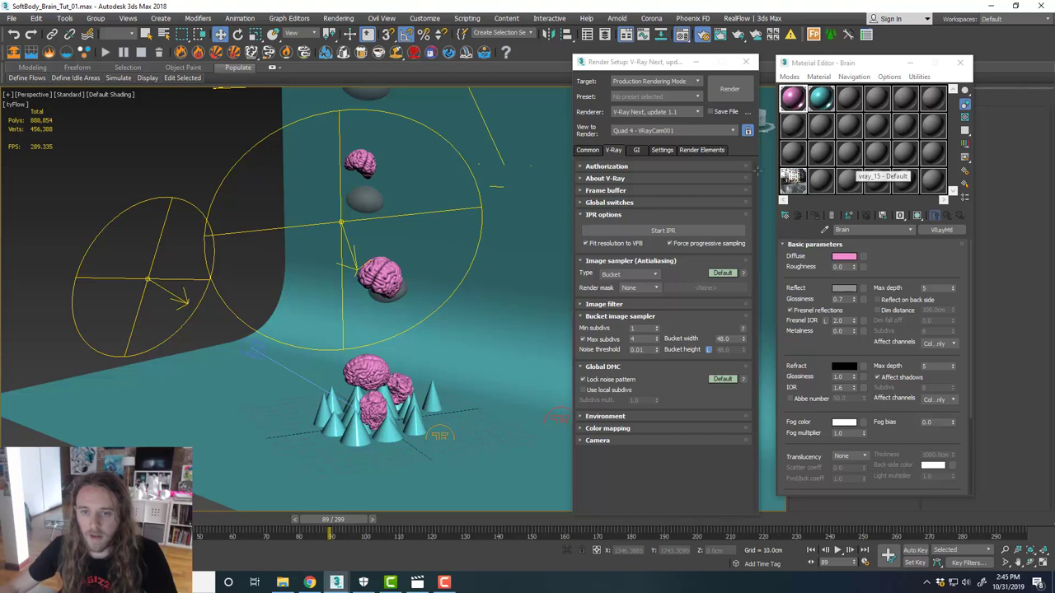
Switch the renderer to FStormRender v1.3.0d and convert the scene's lights, cameras, proxies, materials and environment to FStorm.
{"action": "left_click", "coordinate": [656, 113]}
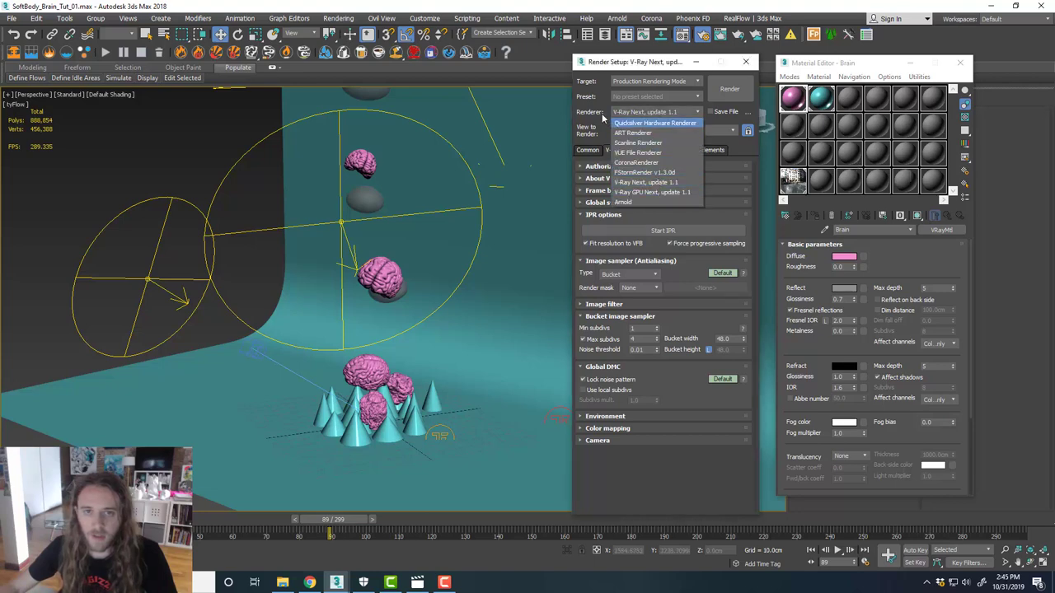
{"action": "left_click", "coordinate": [644, 172]}
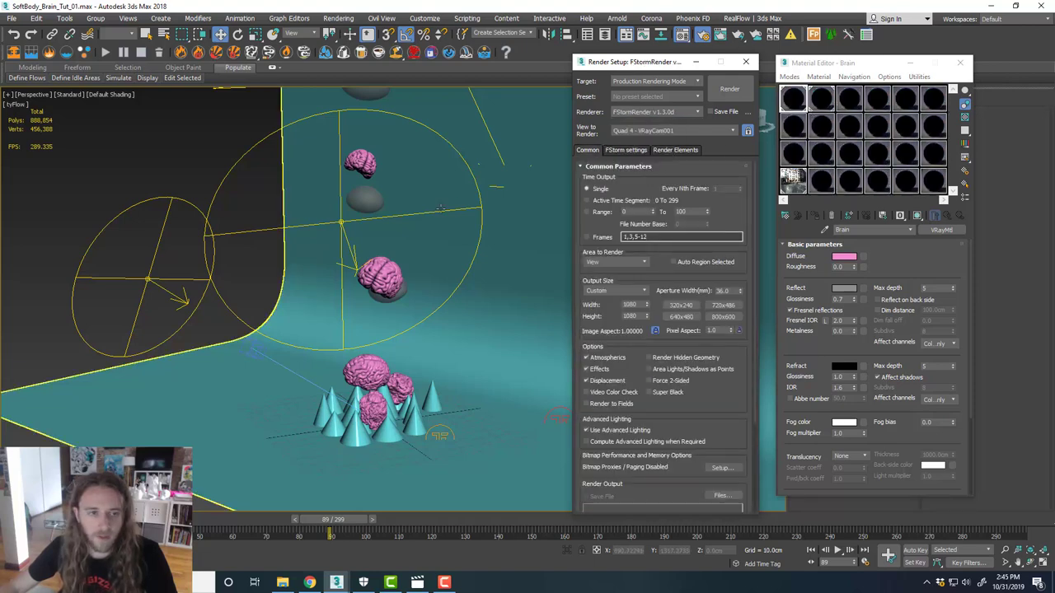
{"action": "left_click", "coordinate": [631, 151]}
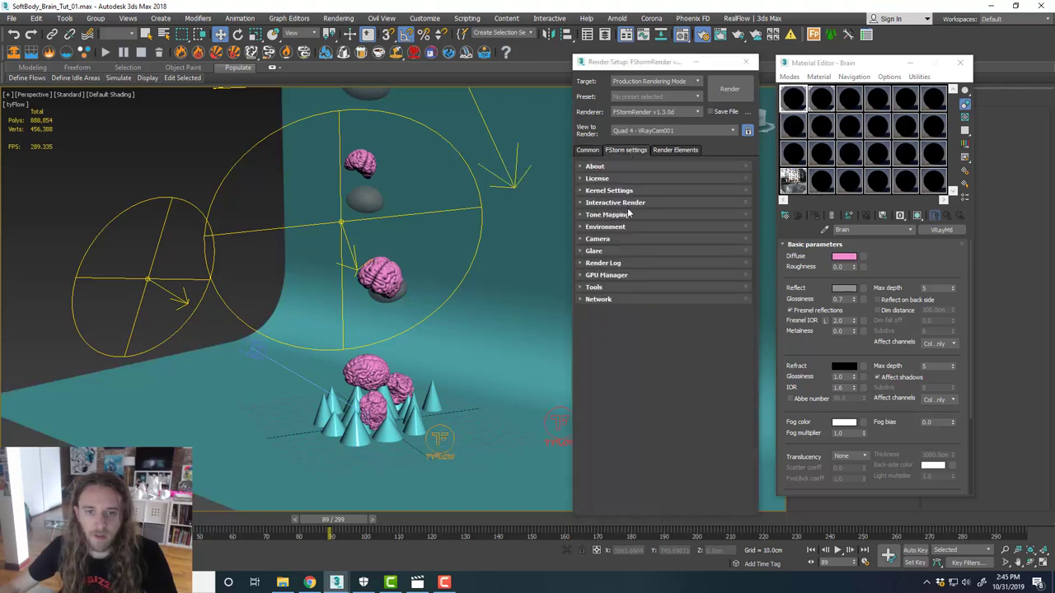
{"action": "left_click", "coordinate": [620, 287]}
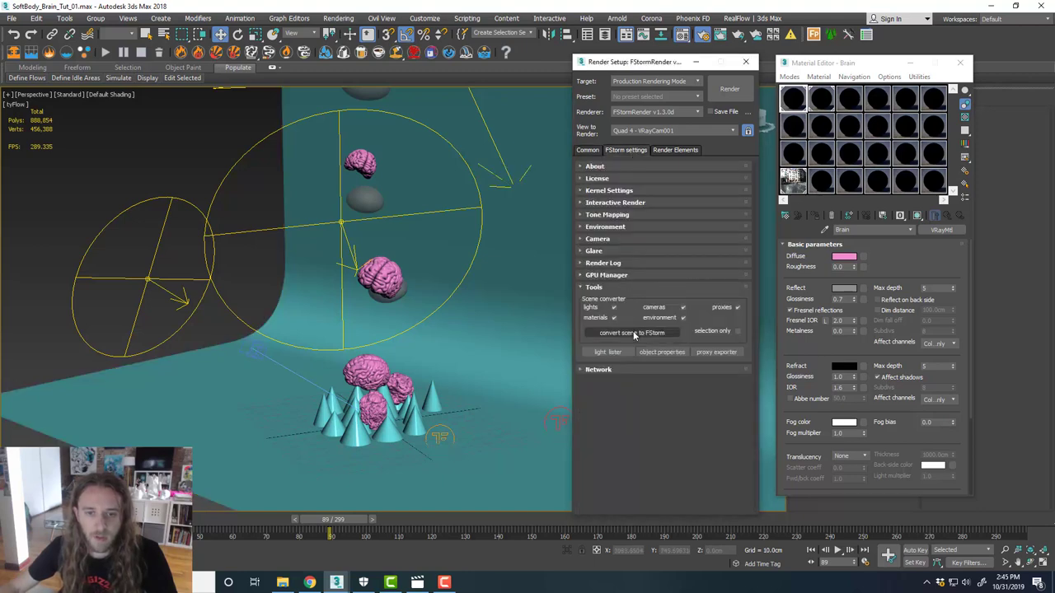
{"action": "left_click", "coordinate": [633, 333]}
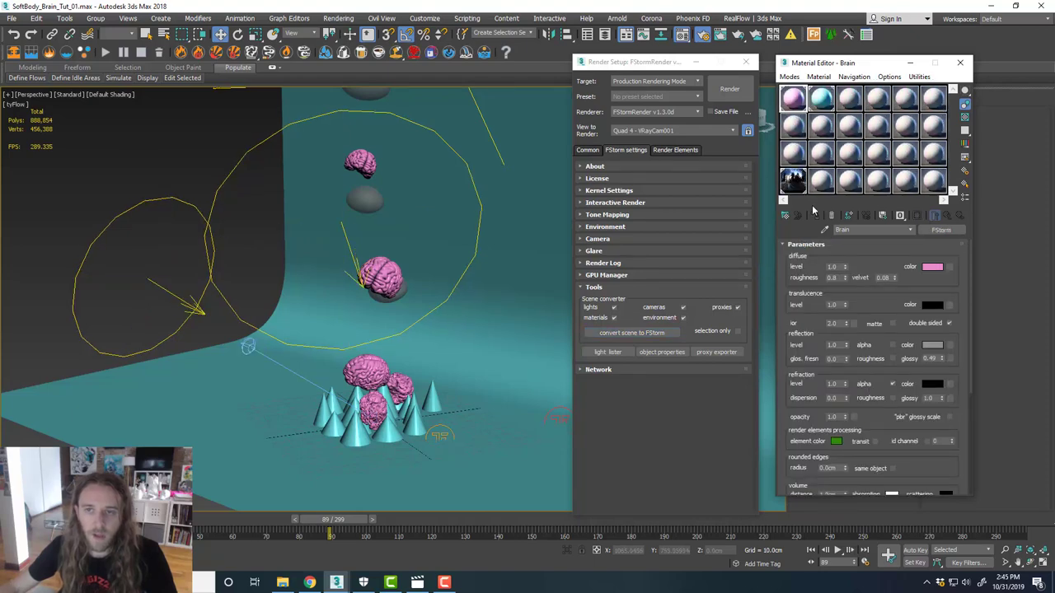
Set the converted HDR environment map's mapping to spherical environment and its gamma to 1.5.
{"action": "left_click", "coordinate": [795, 182]}
{"action": "left_click", "coordinate": [858, 262]}
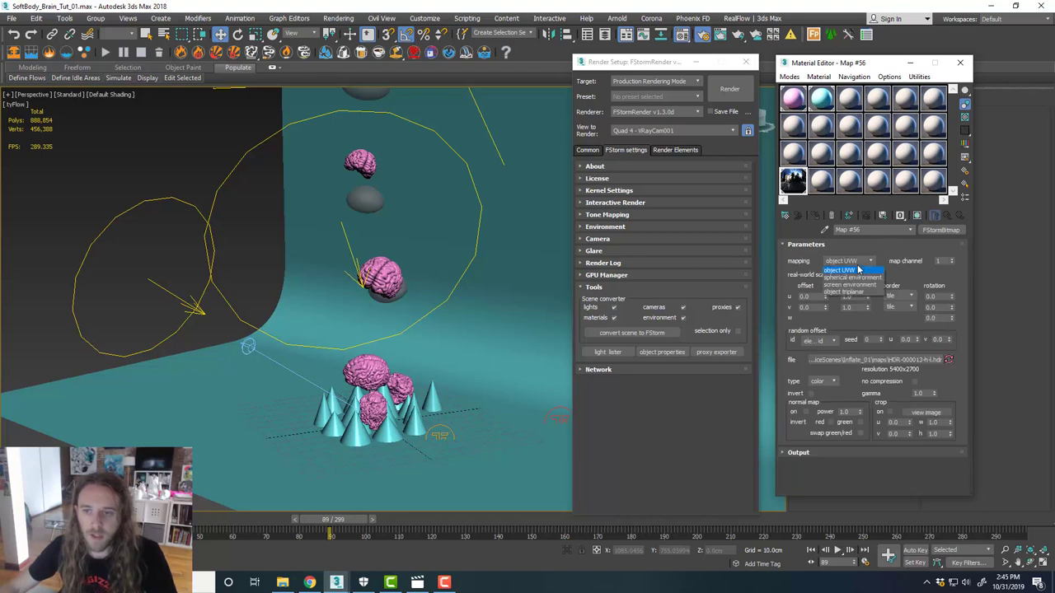
{"action": "left_click", "coordinate": [861, 292]}
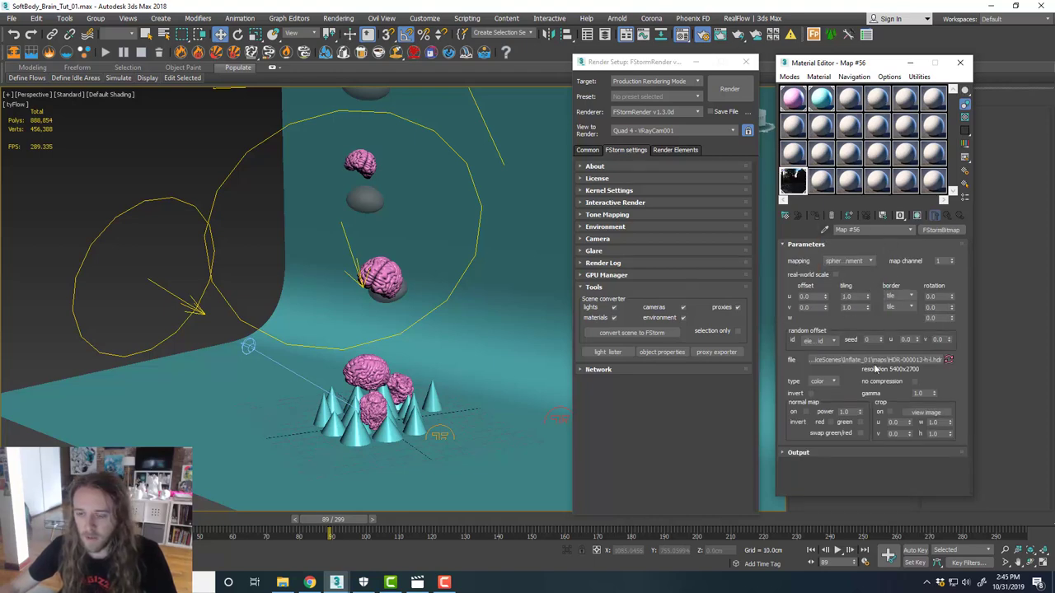
{"action": "left_click", "coordinate": [926, 394]}
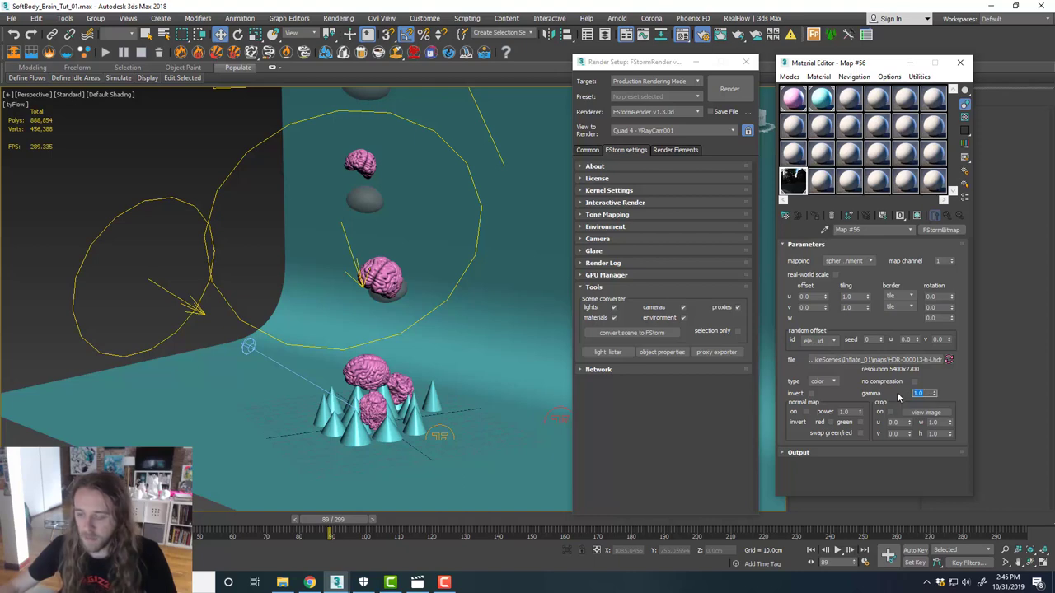
{"action": "type", "text": "1."}
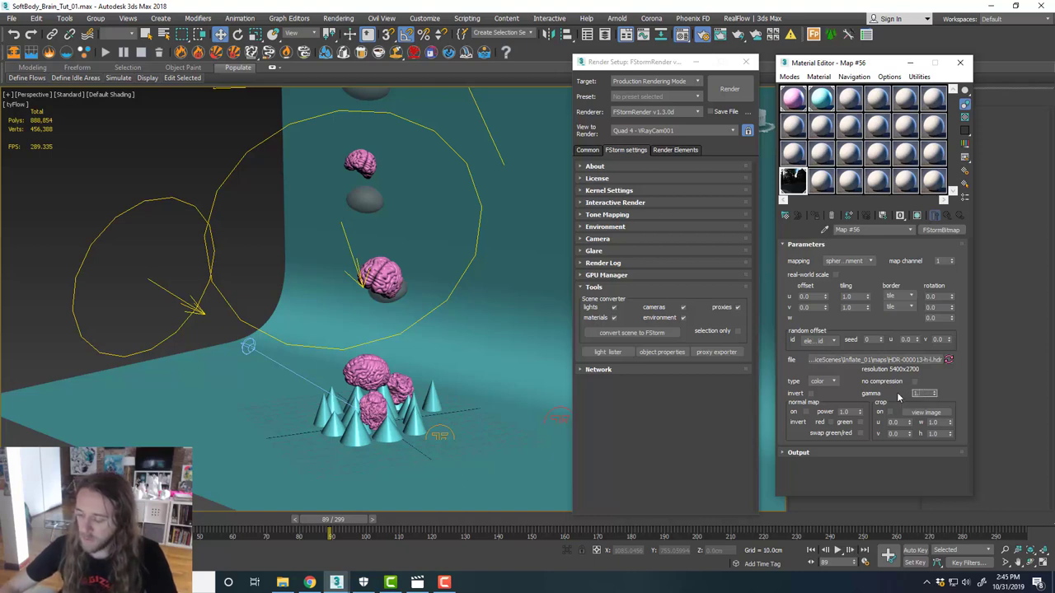
{"action": "type", "text": "5"}
{"action": "key", "text": "Return"}
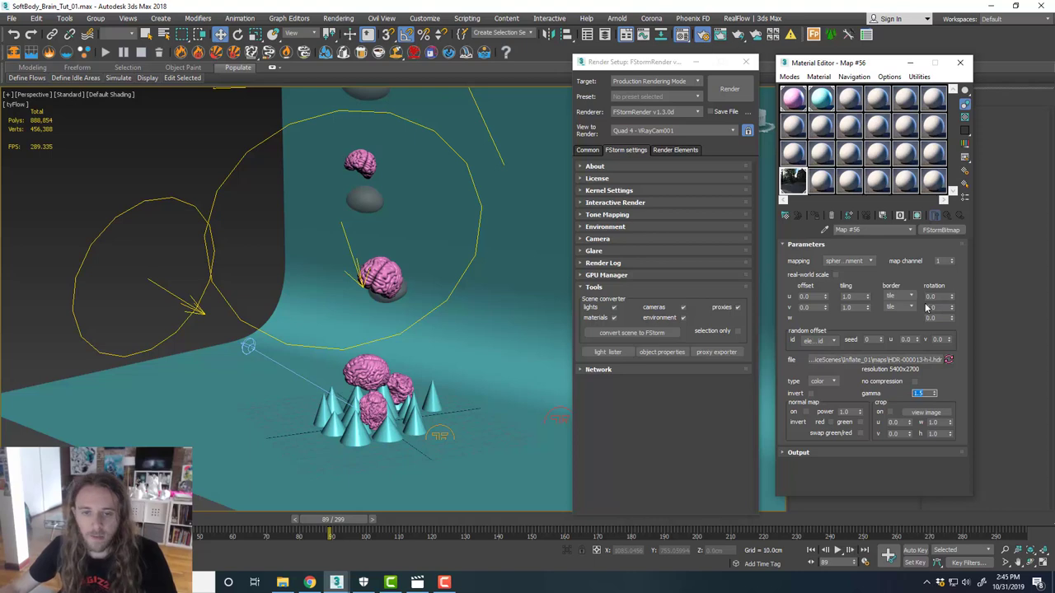
Set the FStorm environment multiplier to 2.0.
{"action": "left_click", "coordinate": [654, 228]}
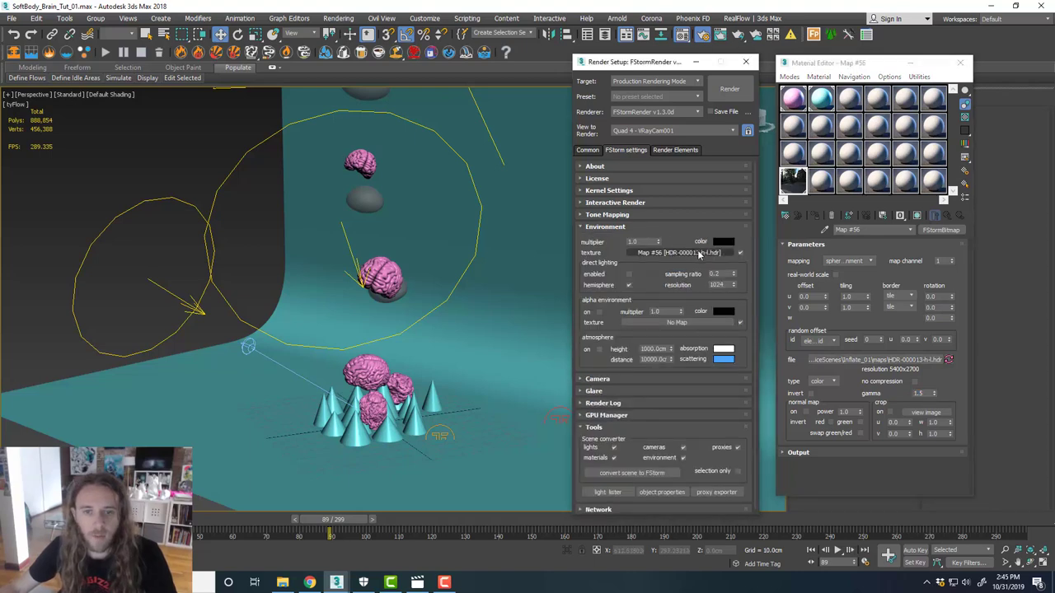
{"action": "left_click_drag", "start_coordinate": [651, 242], "coordinate": [623, 242]}
{"action": "type", "text": "2"}
{"action": "key", "text": "Return"}
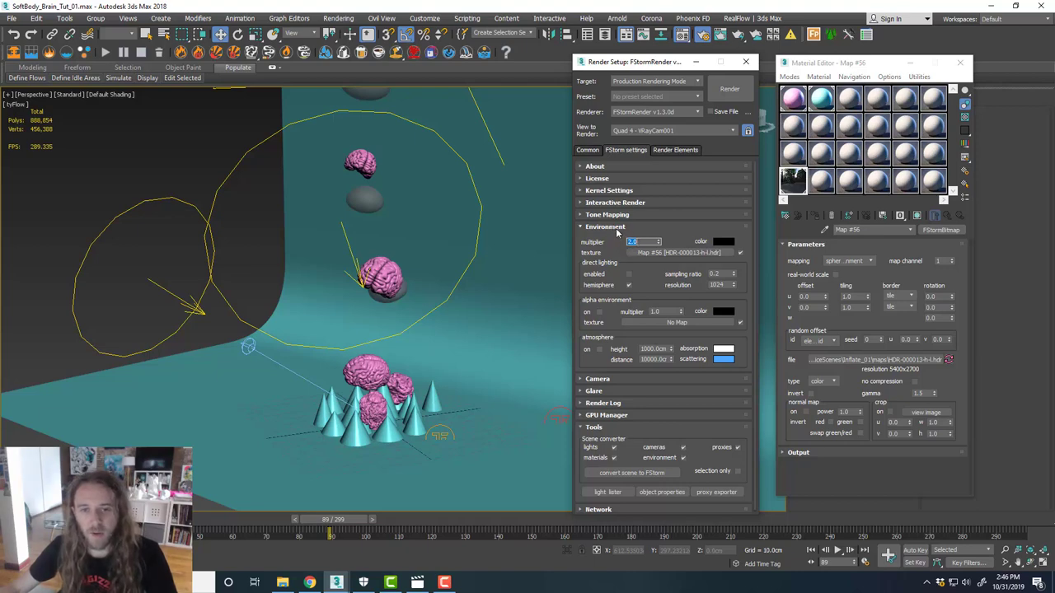
{"action": "left_click", "coordinate": [610, 228]}
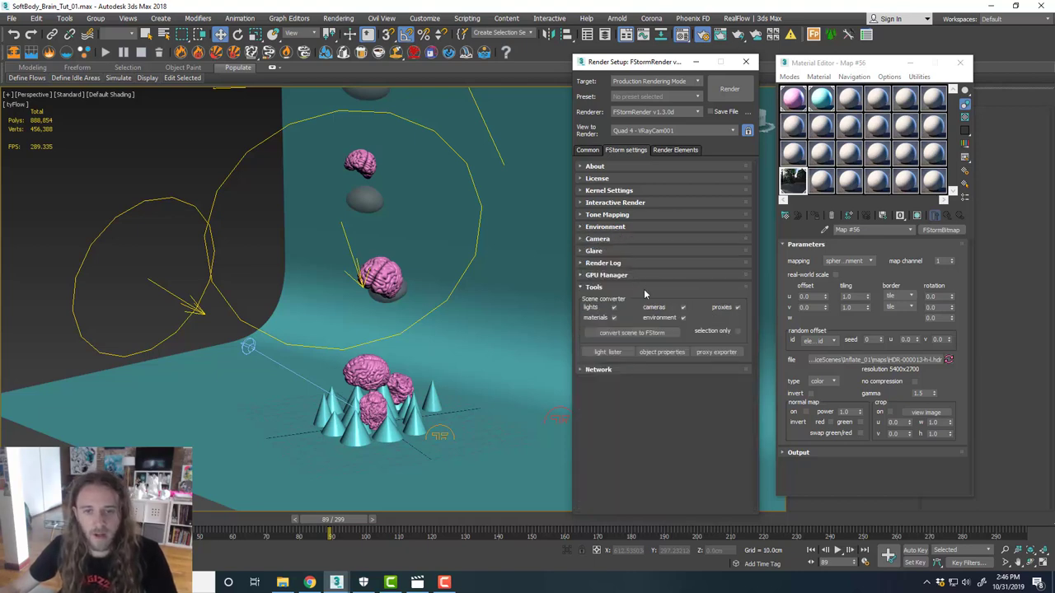
In FStorm's kernel settings, set light samples to 12, max depth to 24 and the adaptive noise threshold to 0.001.
{"action": "left_click", "coordinate": [614, 191]}
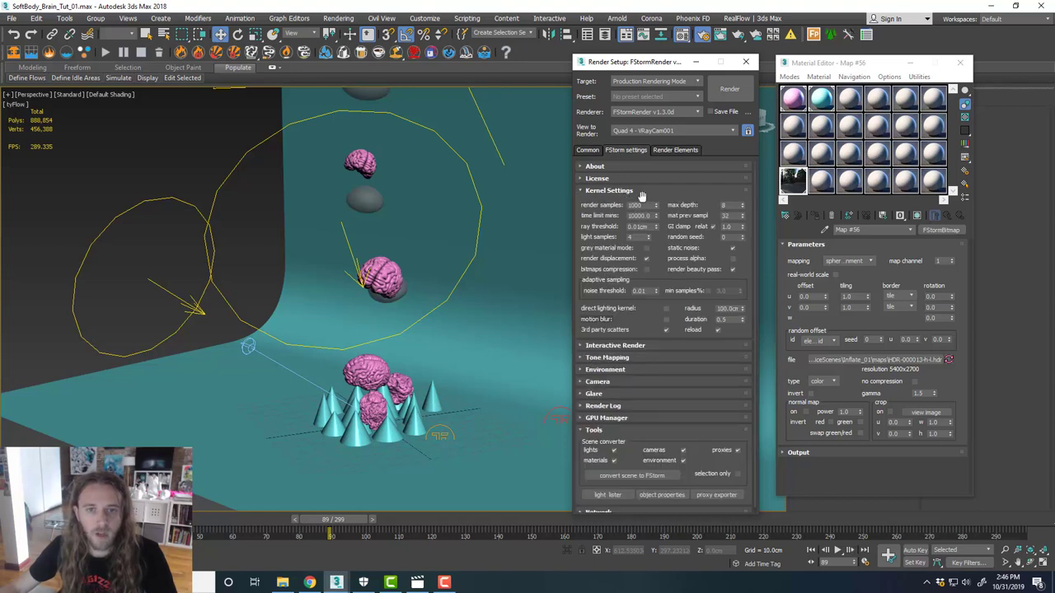
{"action": "double_click", "coordinate": [639, 237]}
{"action": "type", "text": "12"}
{"action": "double_click", "coordinate": [731, 205]}
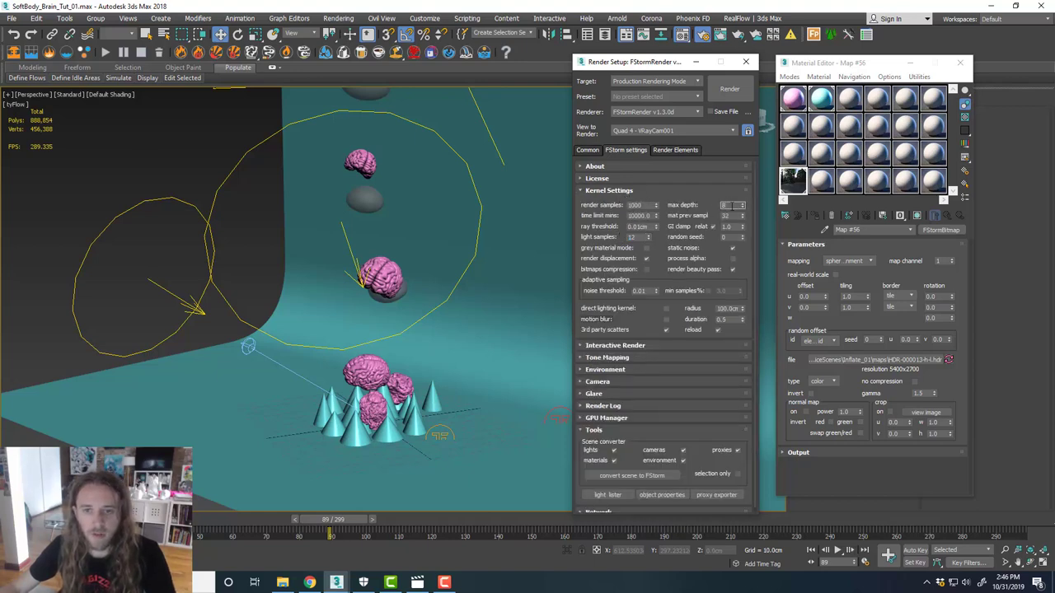
{"action": "type", "text": "24"}
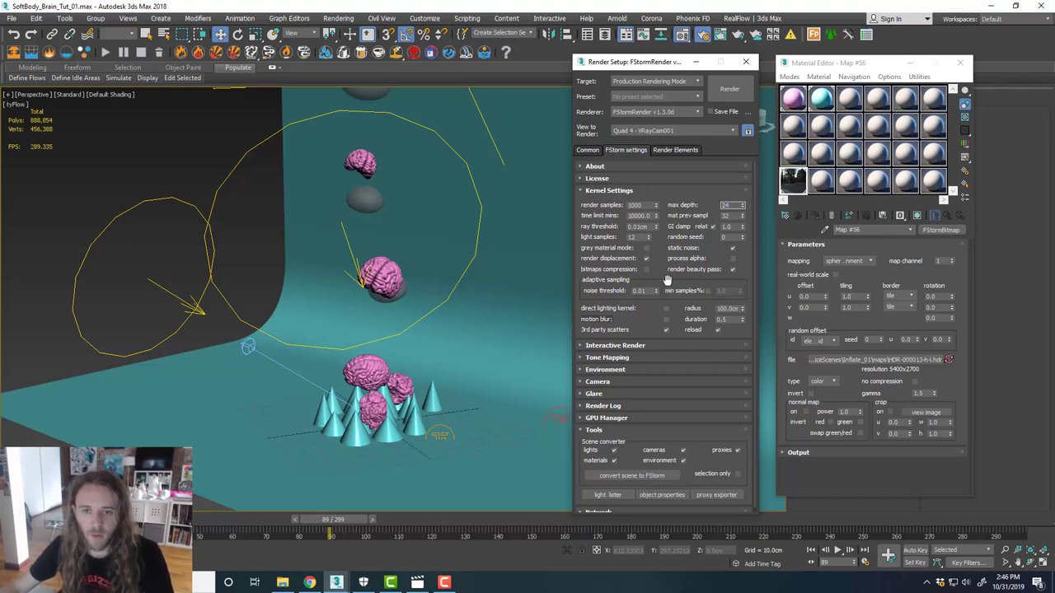
{"action": "double_click", "coordinate": [640, 291]}
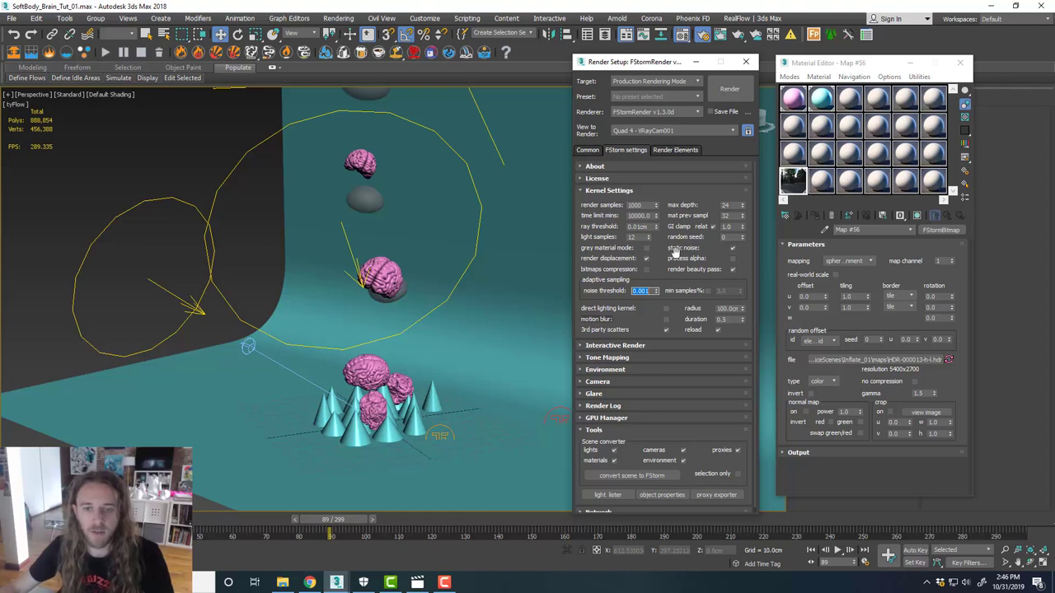
{"action": "left_click_drag", "start_coordinate": [591, 272], "coordinate": [593, 264]}
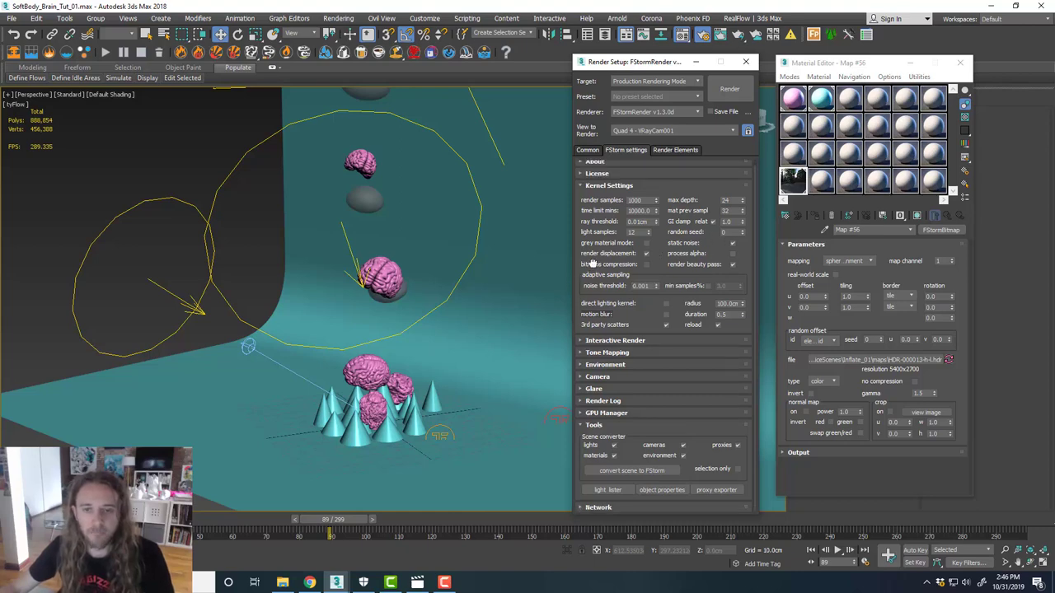
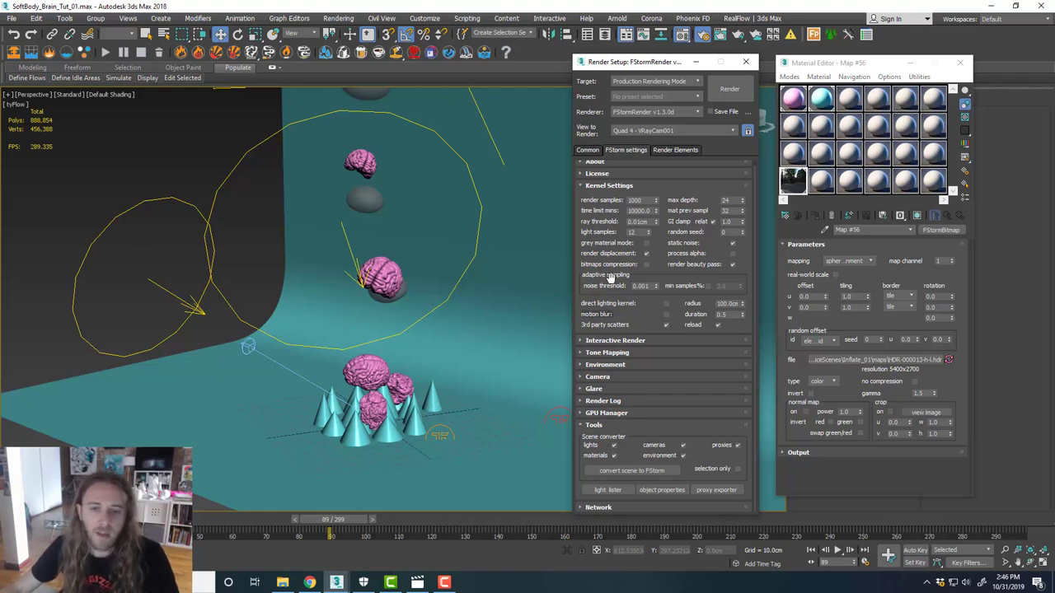
Check the converted round light in the viewport and review the common render output settings.
{"action": "left_click", "coordinate": [353, 261]}
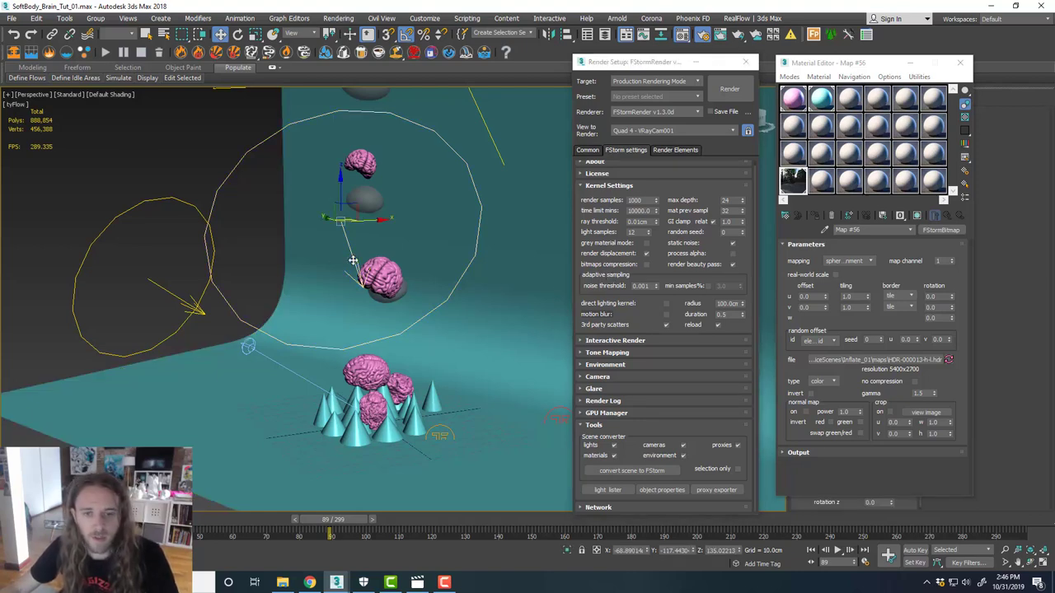
{"action": "left_click", "coordinate": [251, 208]}
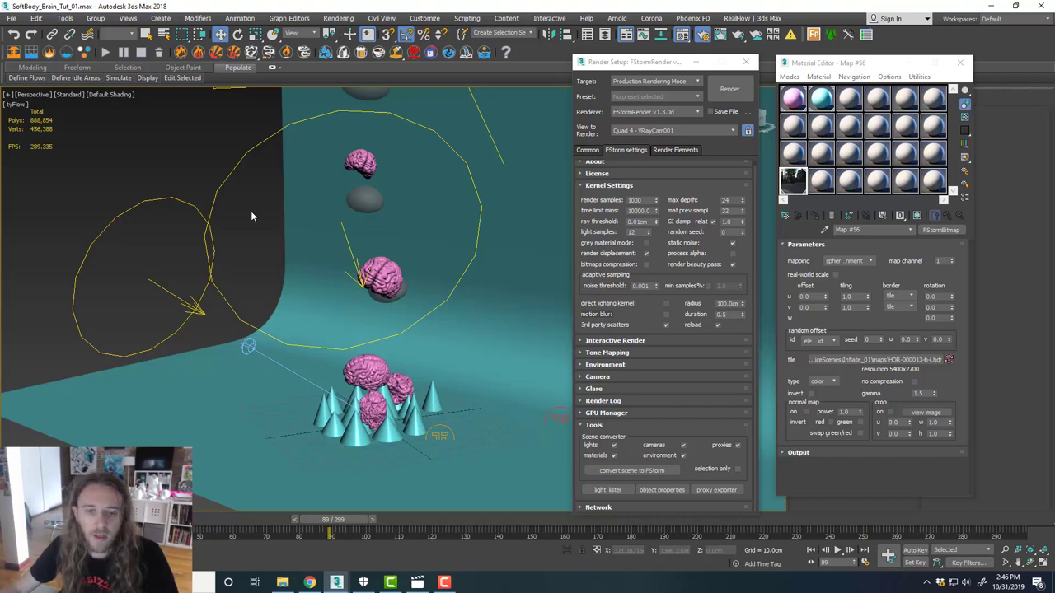
{"action": "left_click", "coordinate": [628, 425]}
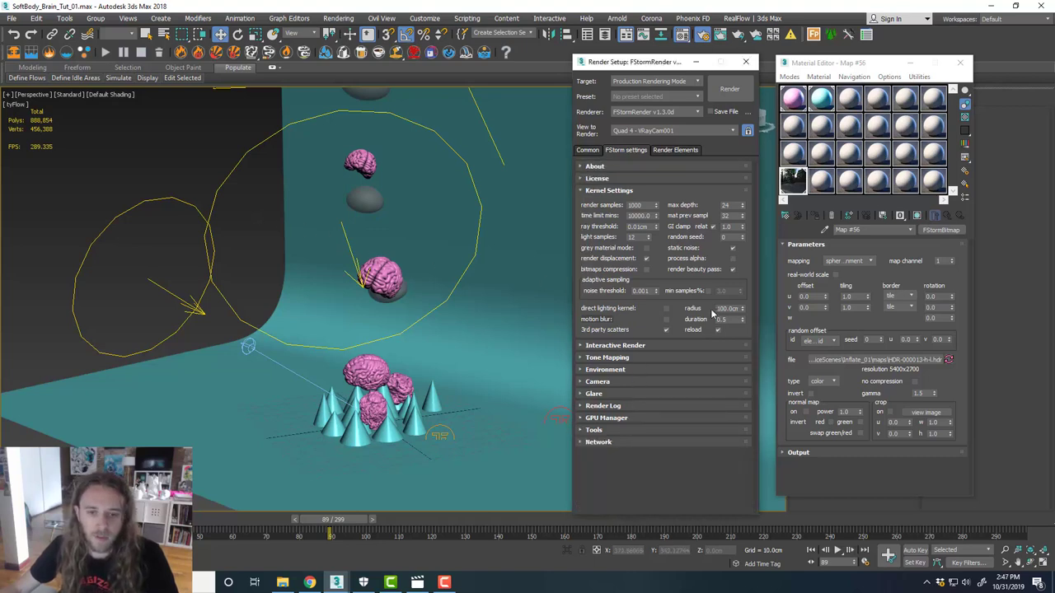
{"action": "left_click", "coordinate": [592, 152]}
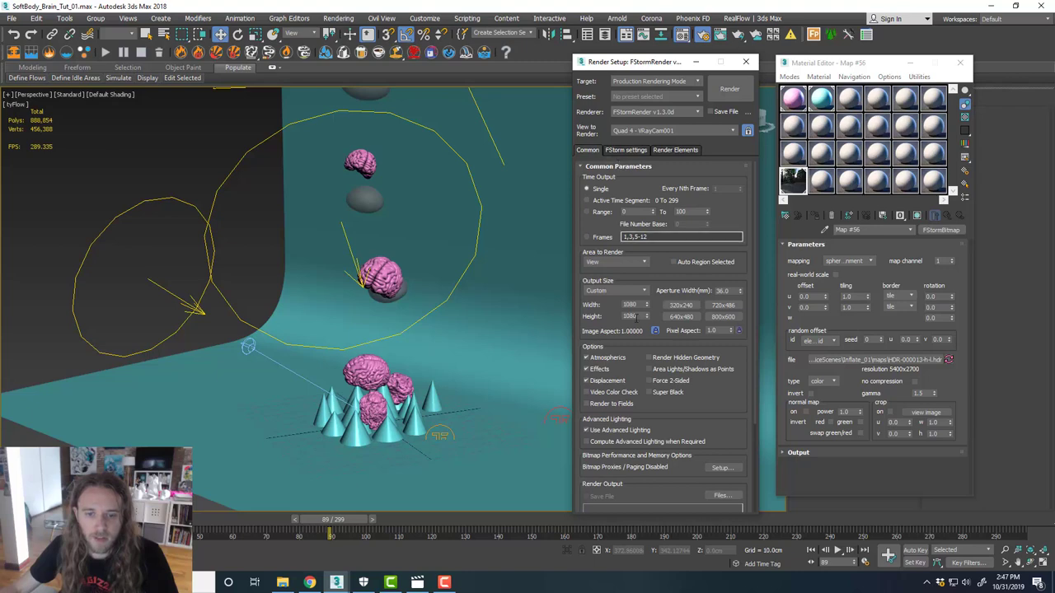
{"action": "left_click", "coordinate": [626, 150]}
Show the VRayCam001 view full size, close the Material Editor and move the Render Setup window clear of the camera view.
{"action": "scroll", "coordinate": [466, 251], "scroll_direction": "down", "scroll_amount": 4}
{"action": "middle_click_drag", "start_coordinate": [467, 256], "coordinate": [442, 262]}
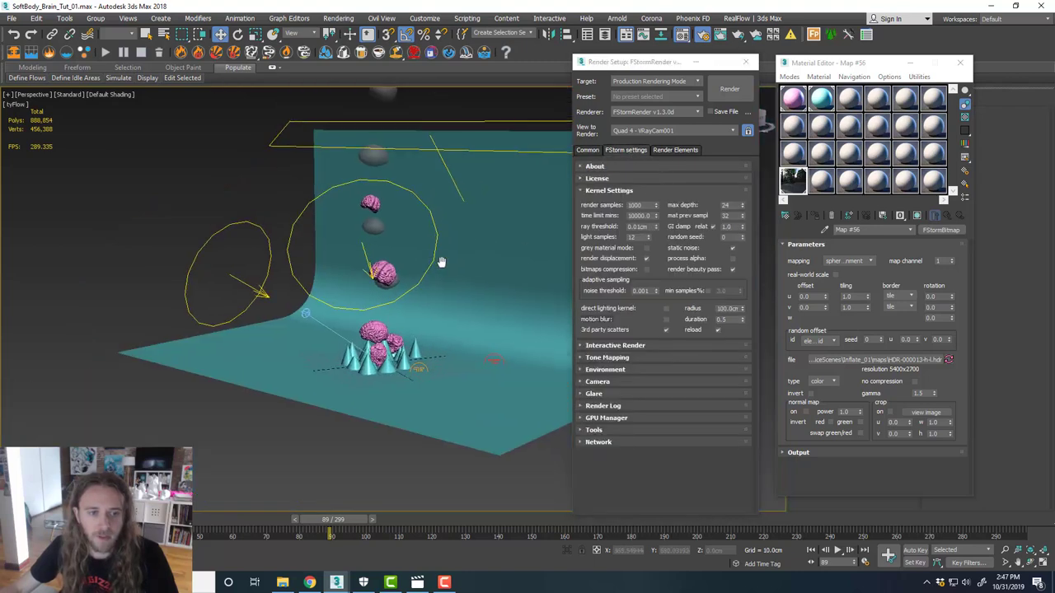
{"action": "key", "text": "alt+w"}
{"action": "middle_click", "coordinate": [524, 216]}
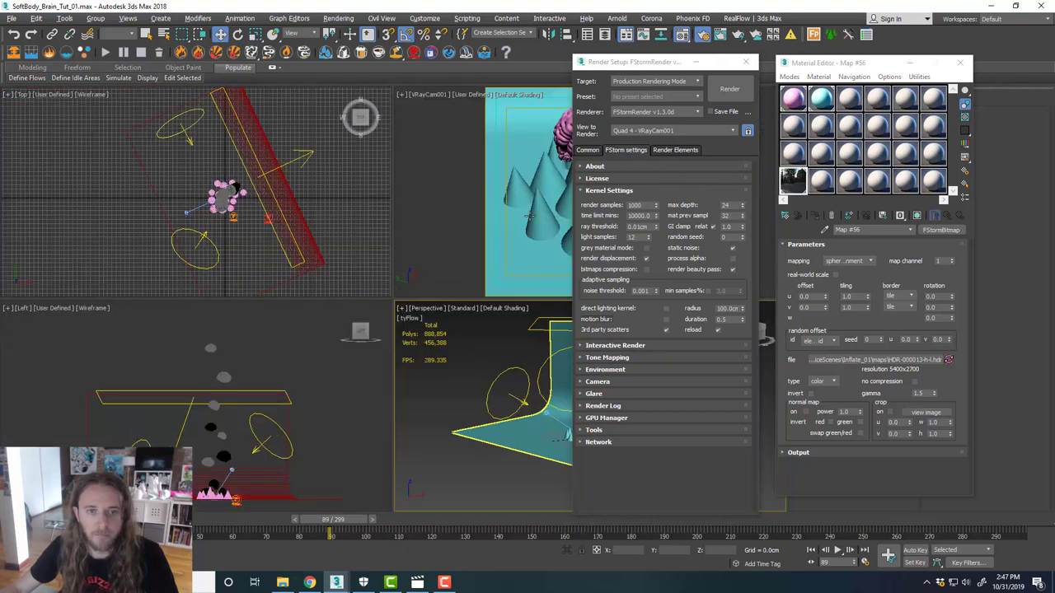
{"action": "key", "text": "alt+w"}
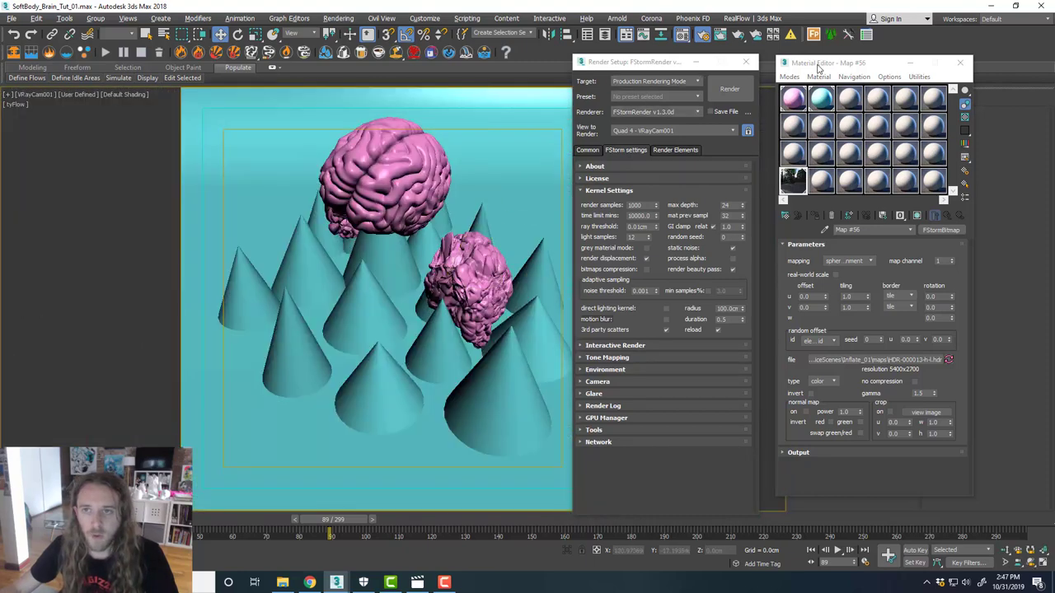
{"action": "left_click", "coordinate": [959, 62]}
{"action": "left_click_drag", "start_coordinate": [657, 66], "coordinate": [856, 61]}
Start an FStorm interactive RT render of the VRayCam001 view.
{"action": "left_click", "coordinate": [797, 146]}
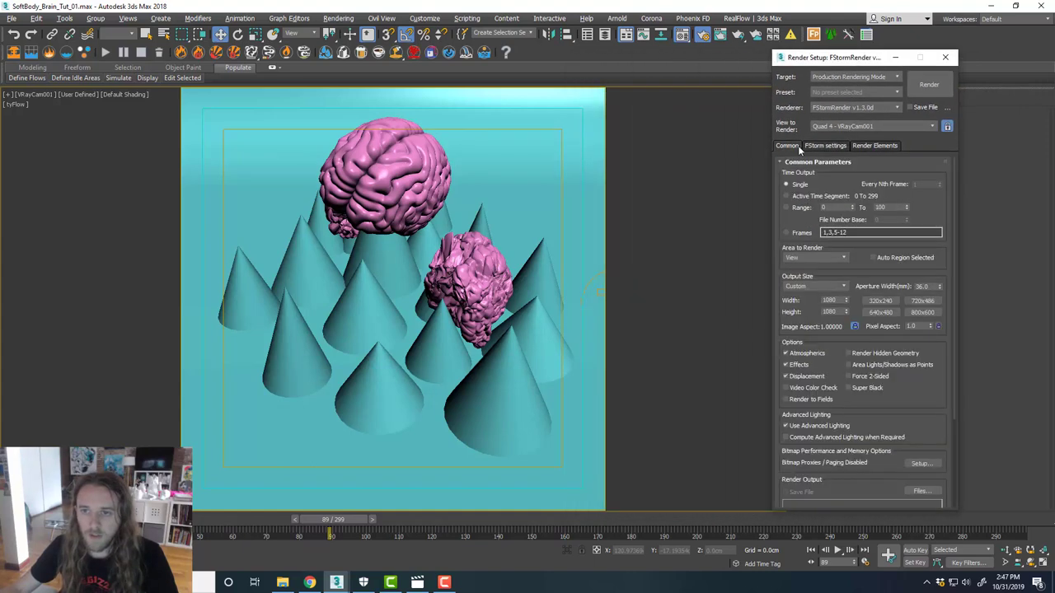
{"action": "left_click", "coordinate": [821, 146]}
{"action": "left_click", "coordinate": [825, 185]}
{"action": "left_click", "coordinate": [823, 198]}
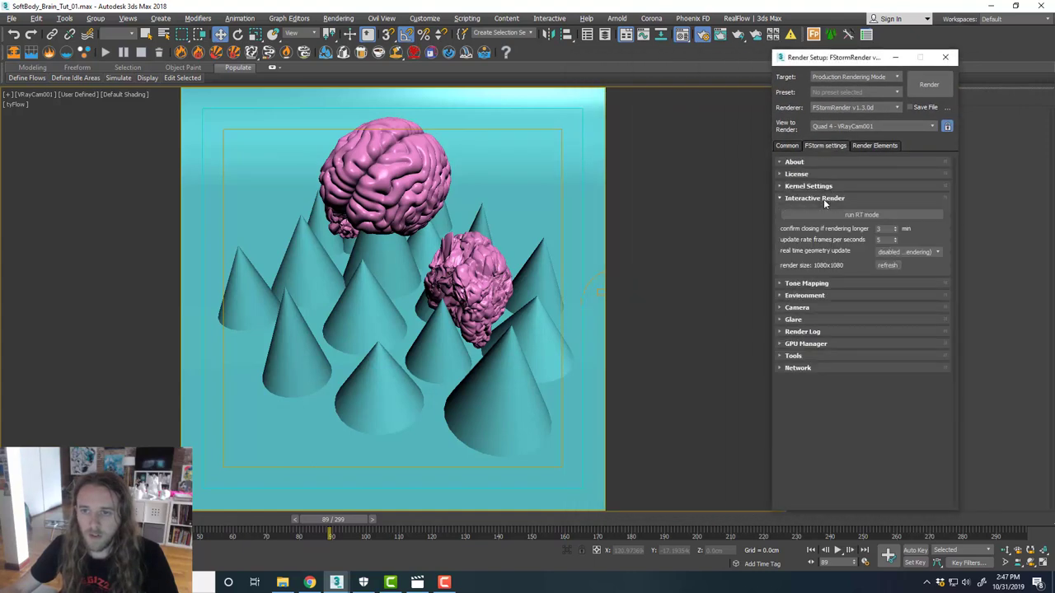
{"action": "left_click", "coordinate": [859, 215]}
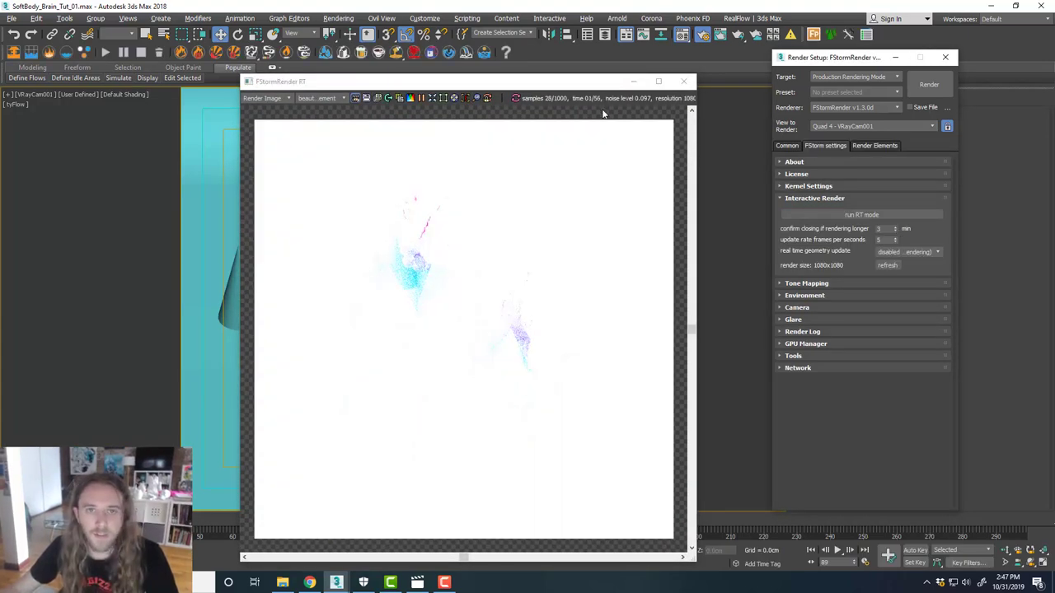
Pause the interactive render, move its window aside and return to the four-viewport layout.
{"action": "left_click", "coordinate": [422, 99]}
{"action": "left_click_drag", "start_coordinate": [463, 85], "coordinate": [555, 57]}
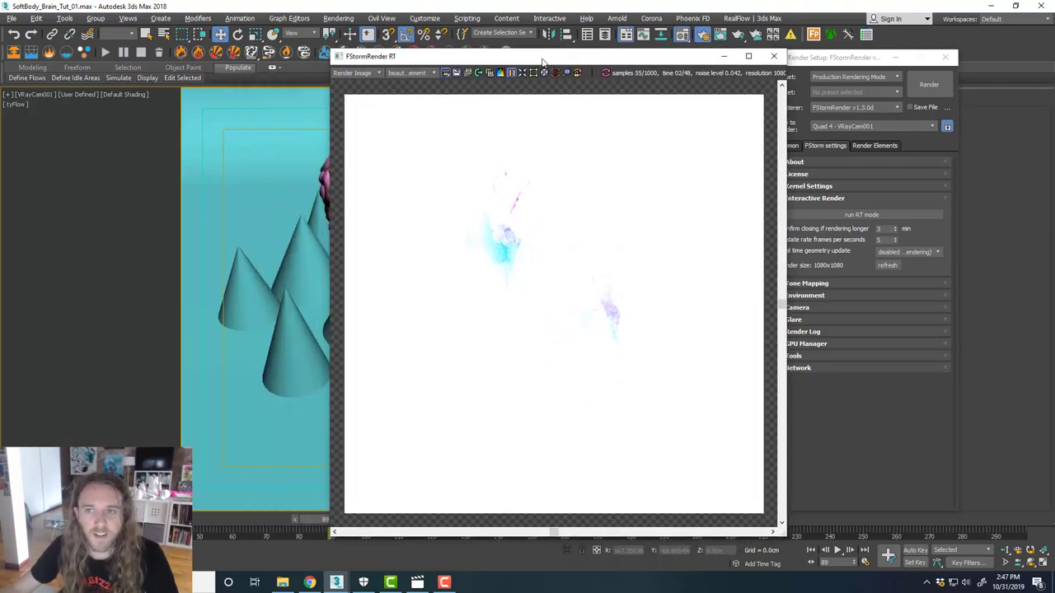
{"action": "key", "text": "alt+w"}
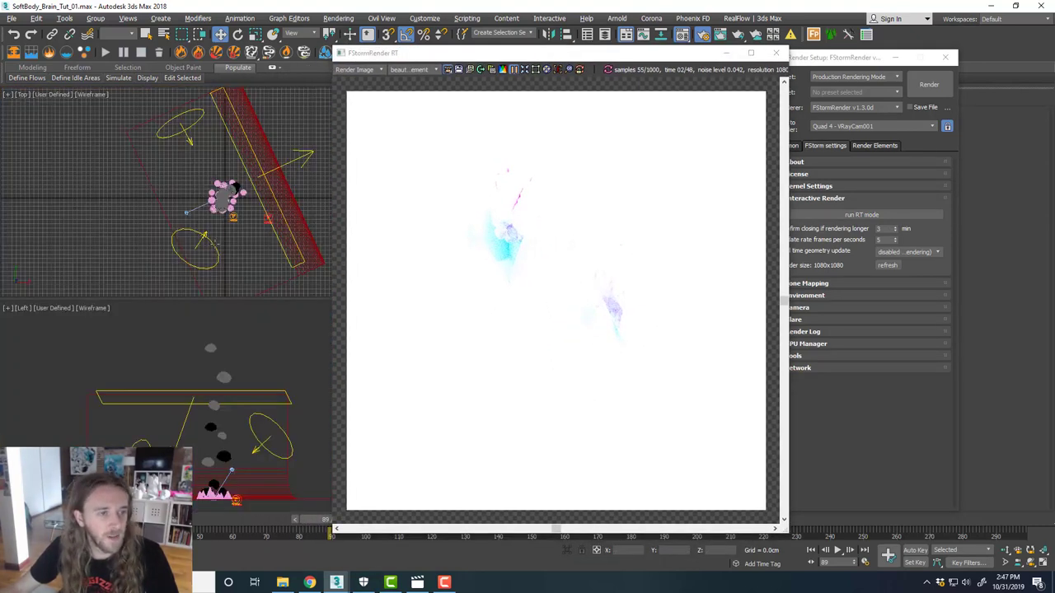
Close the Render Setup window, set the disk light VRayLight001's power to 12 and resume the interactive render.
{"action": "left_click", "coordinate": [206, 241]}
{"action": "left_click_drag", "start_coordinate": [832, 60], "coordinate": [915, 68]}
{"action": "left_click", "coordinate": [1027, 66]}
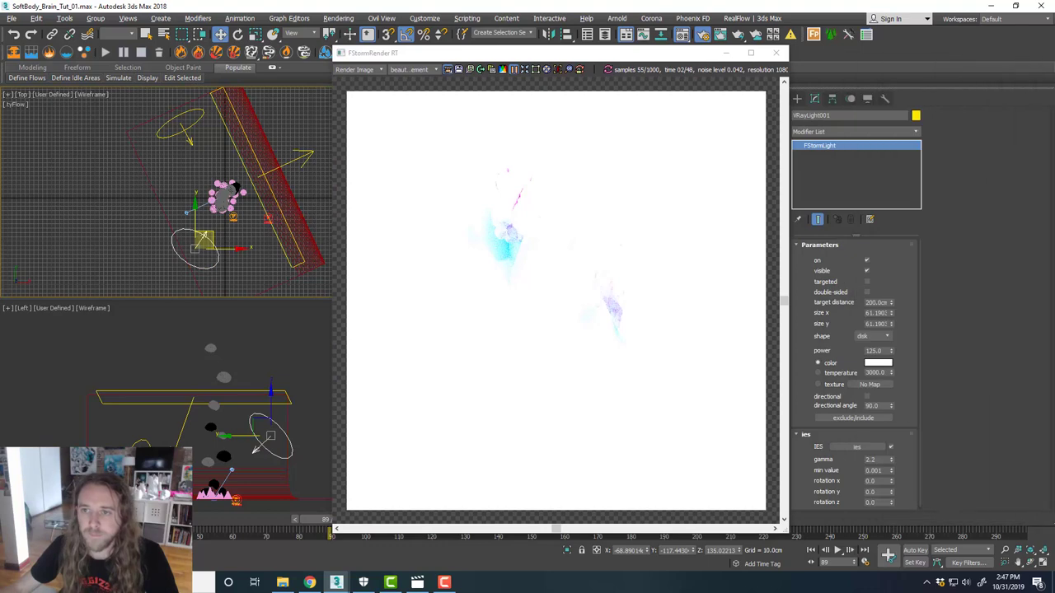
{"action": "left_click_drag", "start_coordinate": [886, 351], "coordinate": [841, 351]}
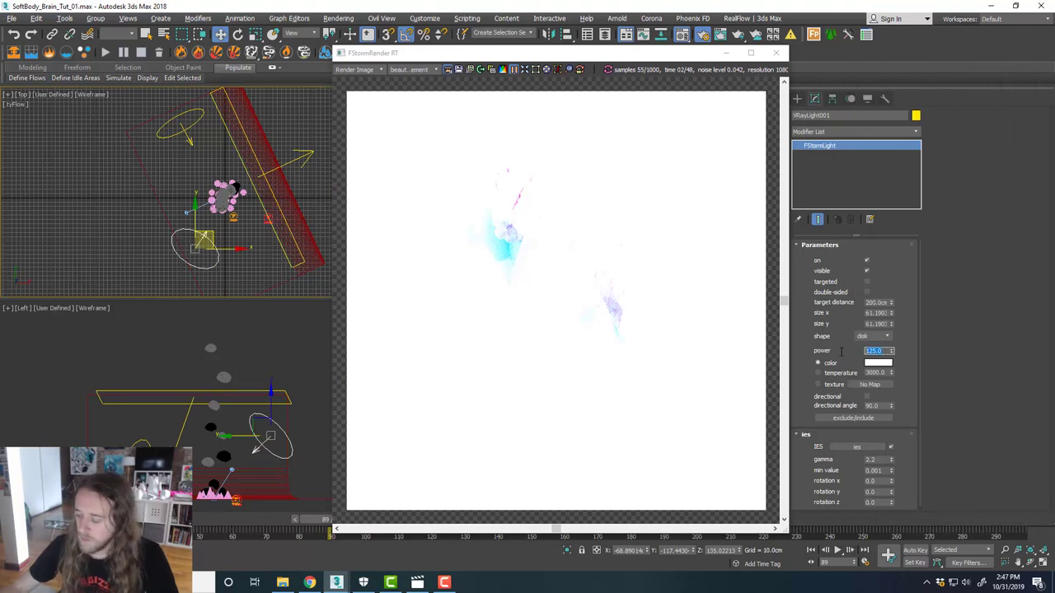
{"action": "type", "text": "12"}
{"action": "key", "text": "Return"}
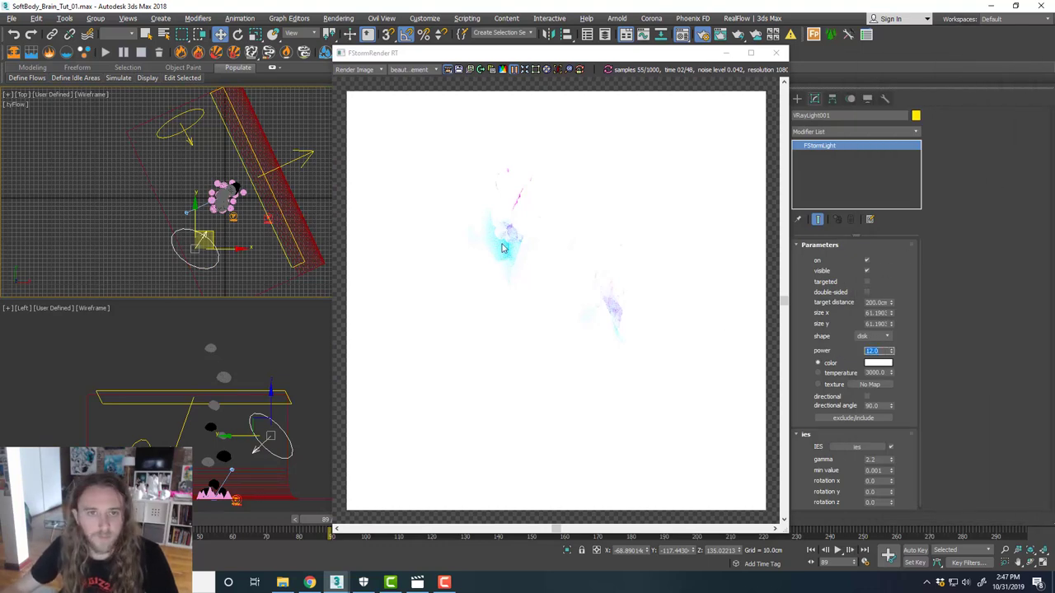
{"action": "left_click", "coordinate": [513, 70]}
Set the power of the other disk light, VRayLight002, to 4.
{"action": "left_click", "coordinate": [186, 130]}
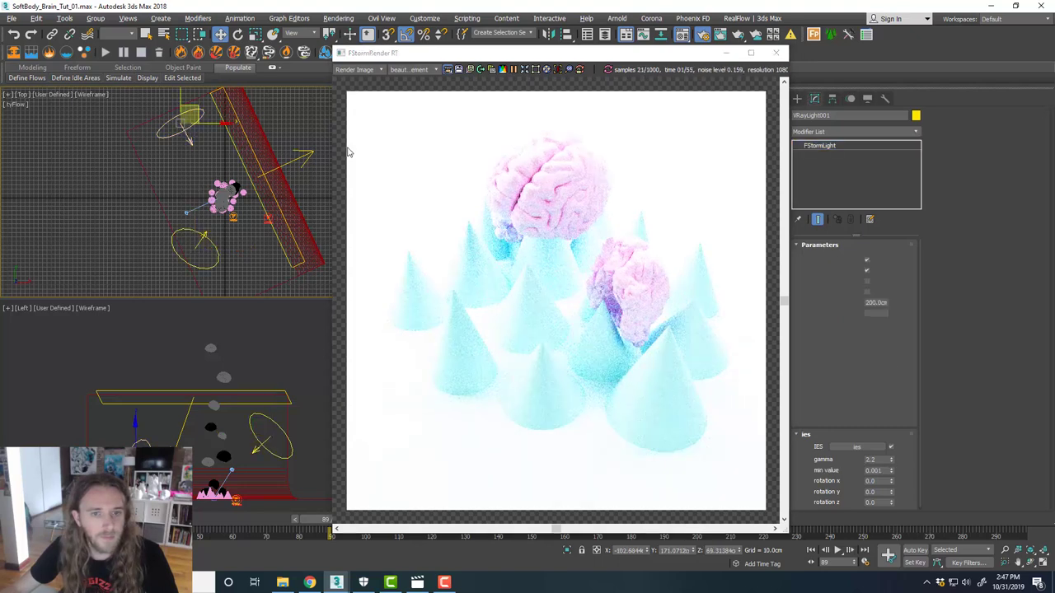
{"action": "left_click_drag", "start_coordinate": [882, 351], "coordinate": [845, 350]}
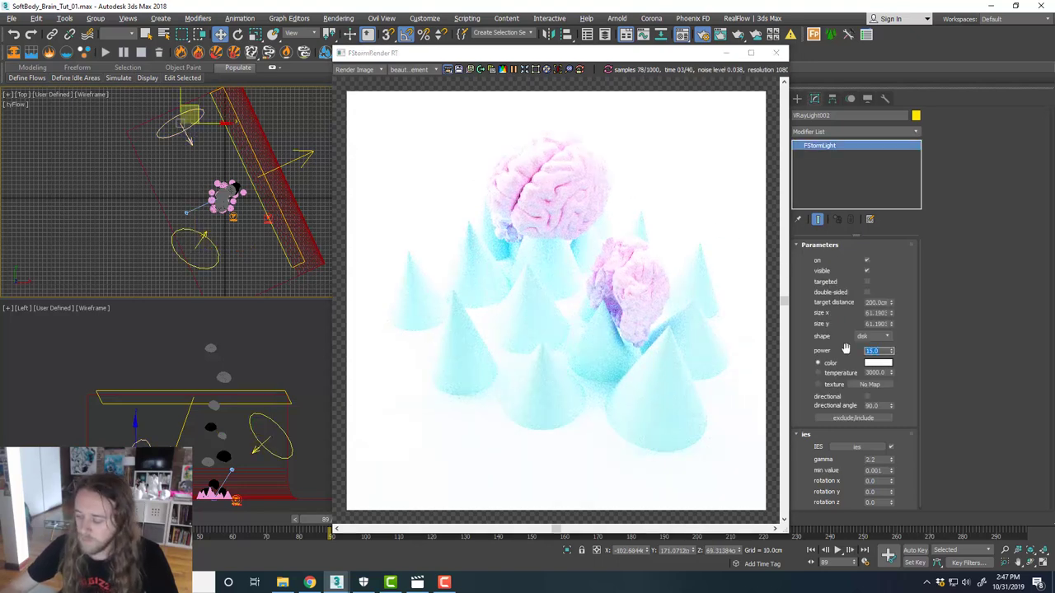
{"action": "type", "text": "4"}
{"action": "key", "text": "Return"}
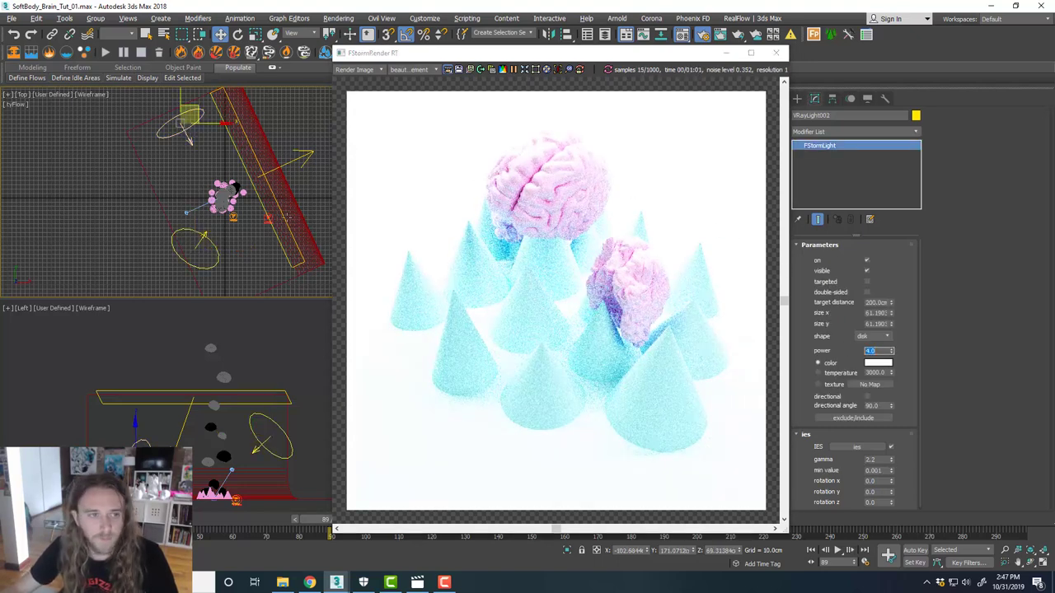
Tune the plane light VRayLight003's power against the interactive render, trying 10, 8 and 6 before settling on 5.
{"action": "left_click", "coordinate": [304, 158]}
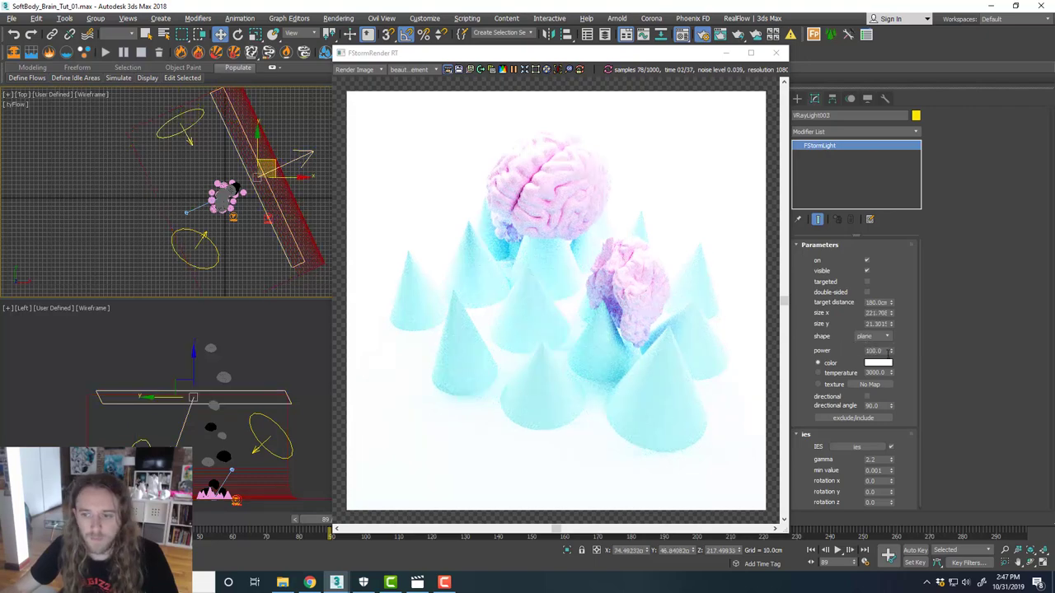
{"action": "left_click_drag", "start_coordinate": [880, 351], "coordinate": [855, 353]}
{"action": "type", "text": "10"}
{"action": "key", "text": "Return"}
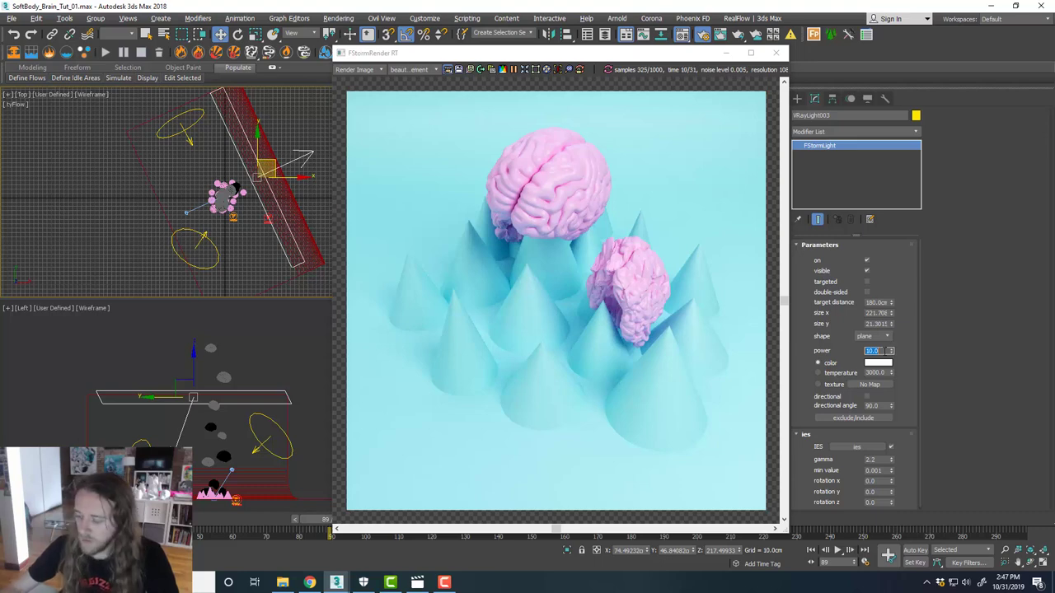
{"action": "type", "text": "8"}
{"action": "key", "text": "Return"}
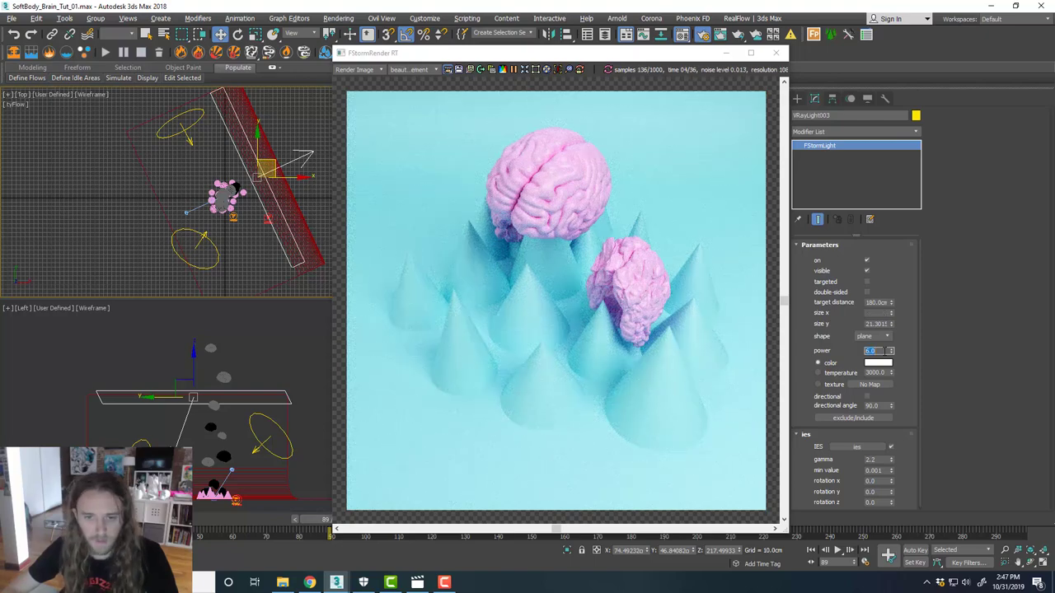
{"action": "type", "text": "6"}
{"action": "key", "text": "Return"}
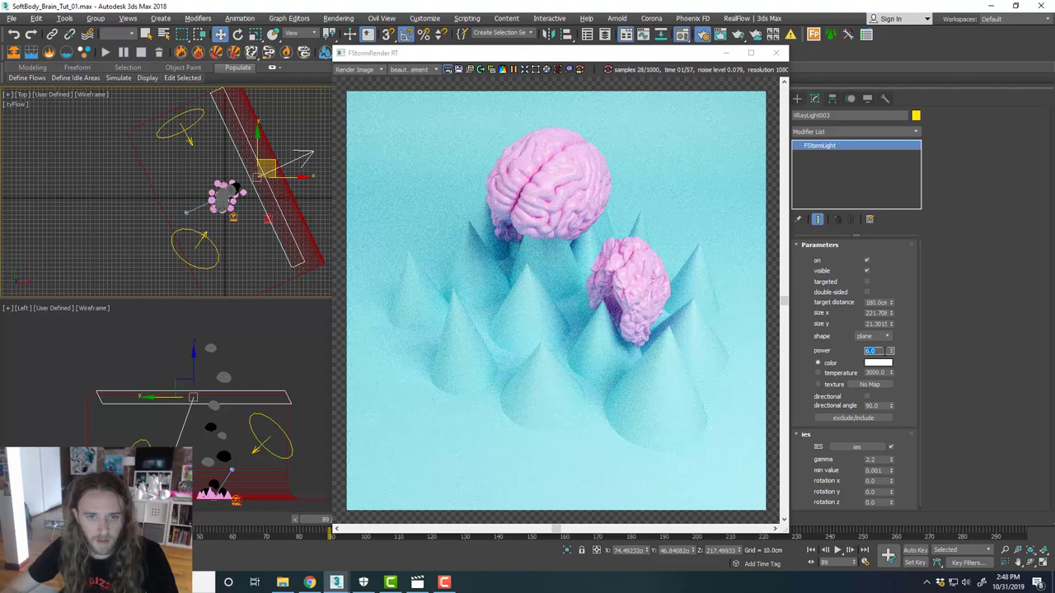
{"action": "type", "text": "8"}
{"action": "key", "text": "Return"}
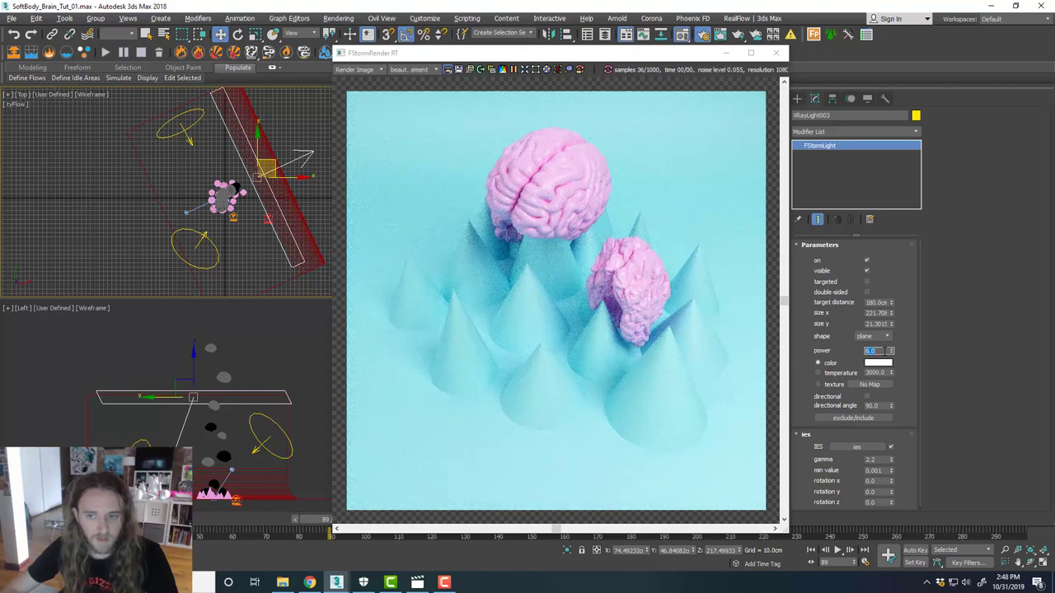
{"action": "type", "text": "5"}
{"action": "key", "text": "Return"}
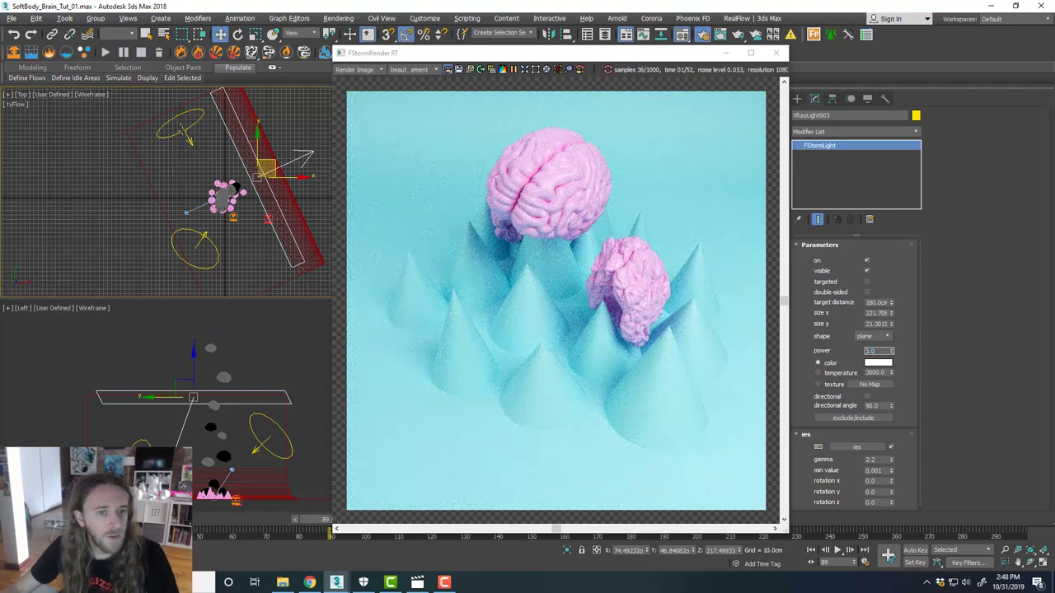
Select the disk light VRayLight002 again and set its power to 2.
{"action": "left_click", "coordinate": [183, 130]}
{"action": "left_click_drag", "start_coordinate": [882, 352], "coordinate": [833, 353]}
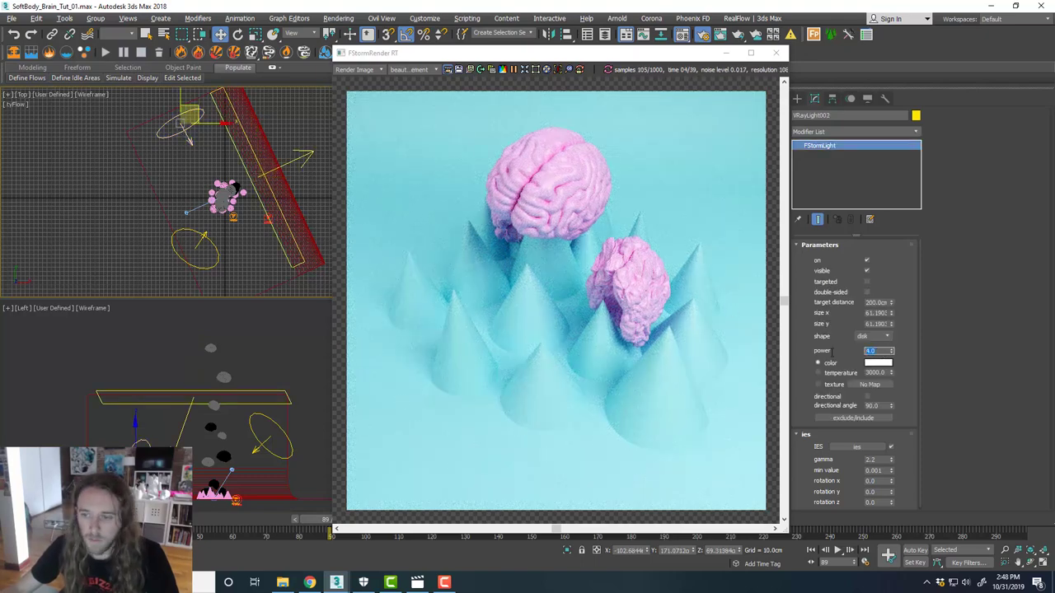
{"action": "type", "text": "2"}
{"action": "key", "text": "Return"}
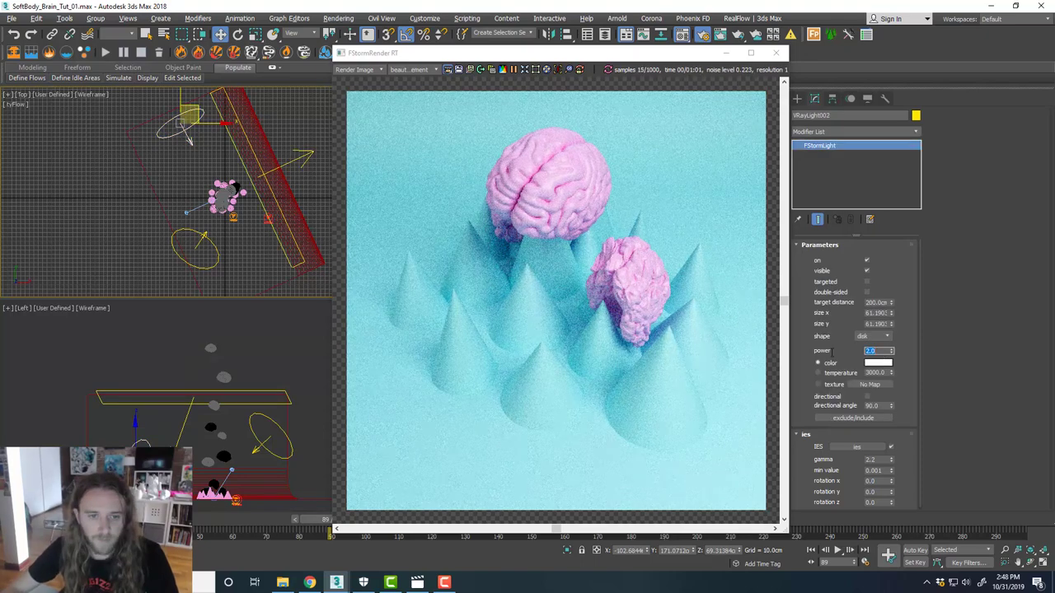